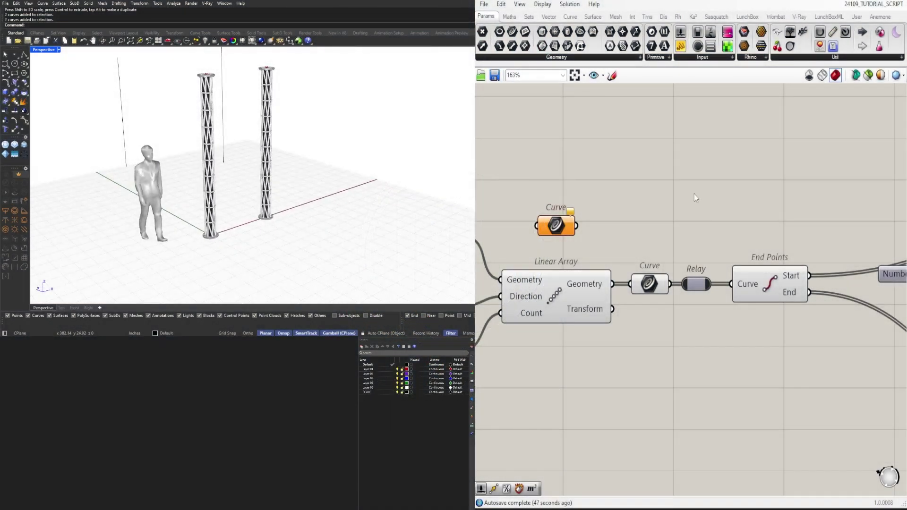
- Set the number slider feeding the Twist component's Angle input to 0
{"action": "scroll", "coordinate": [749, 305], "scroll_direction": "down", "scroll_amount": 10}
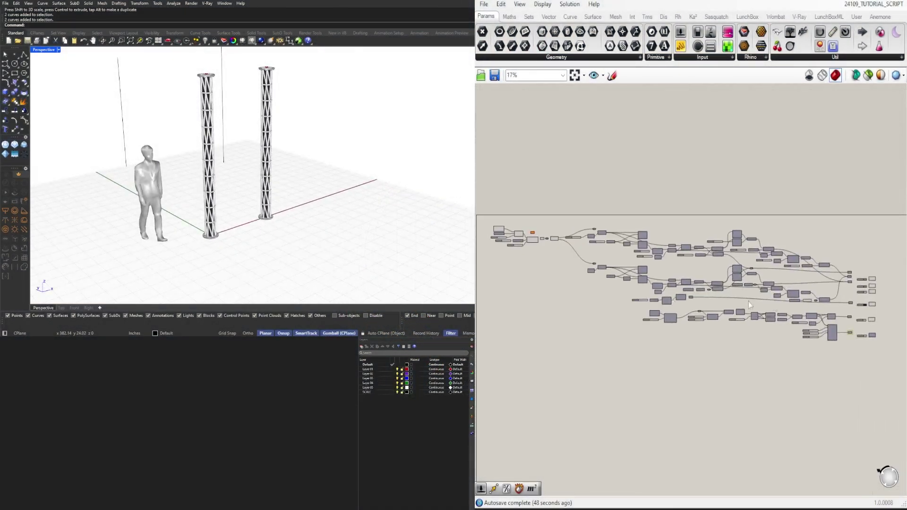
{"action": "scroll", "coordinate": [750, 304], "scroll_direction": "up", "scroll_amount": 7}
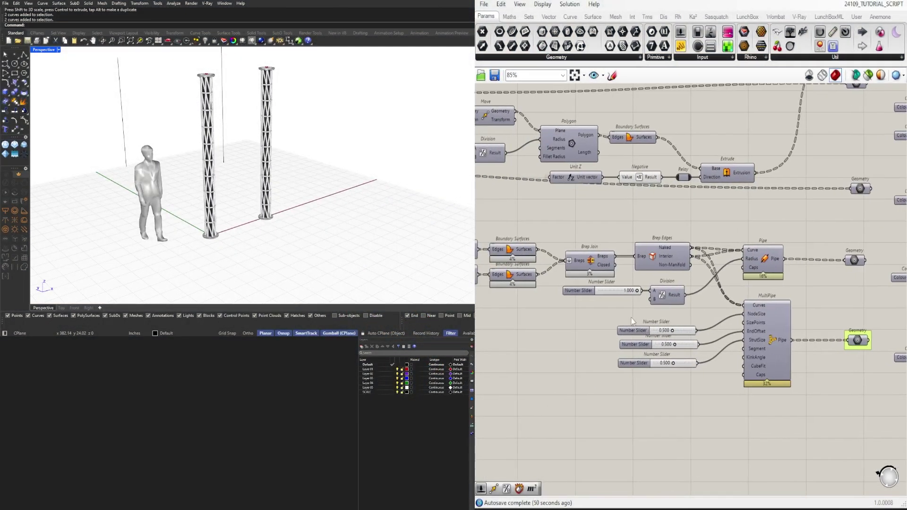
{"action": "right_click_drag", "start_coordinate": [632, 321], "coordinate": [590, 309]}
{"action": "scroll", "coordinate": [597, 304], "scroll_direction": "up", "scroll_amount": 3}
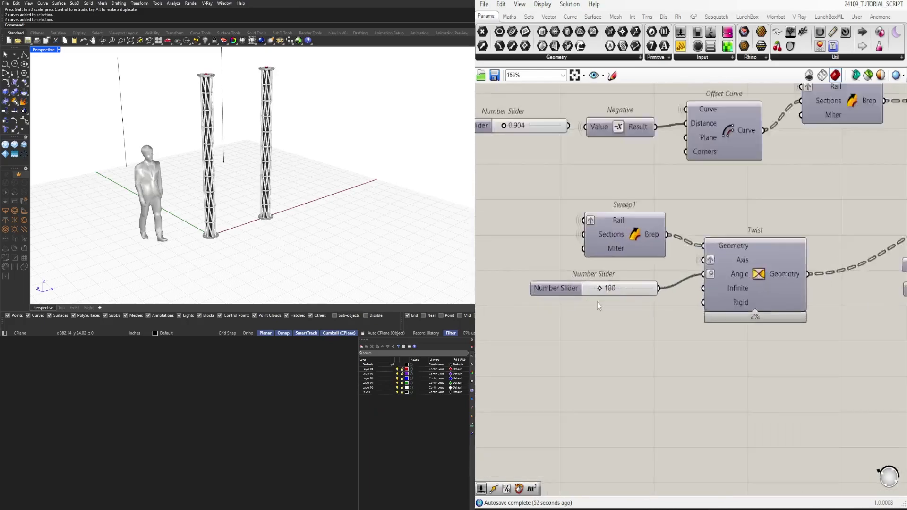
{"action": "scroll", "coordinate": [597, 302], "scroll_direction": "up", "scroll_amount": 2}
{"action": "left_click", "coordinate": [609, 282]}
{"action": "double_click", "coordinate": [609, 282]}
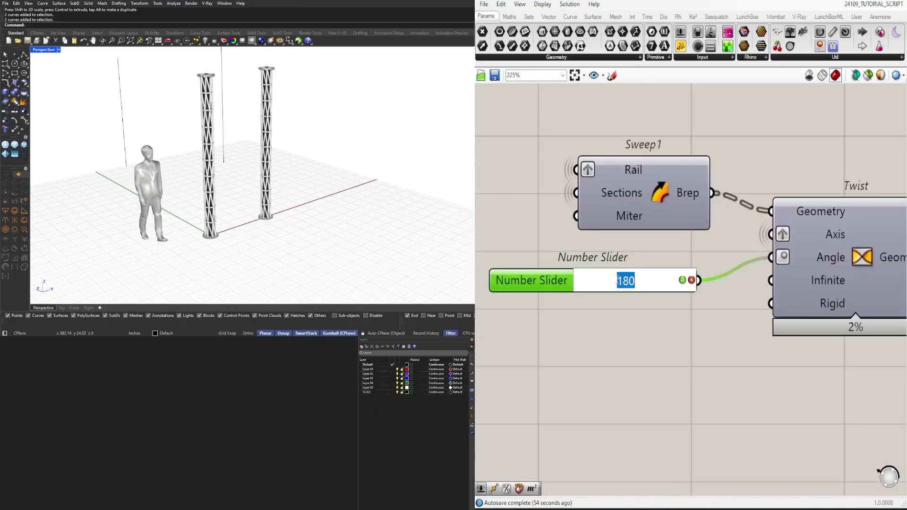
{"action": "key", "text": "Return"}
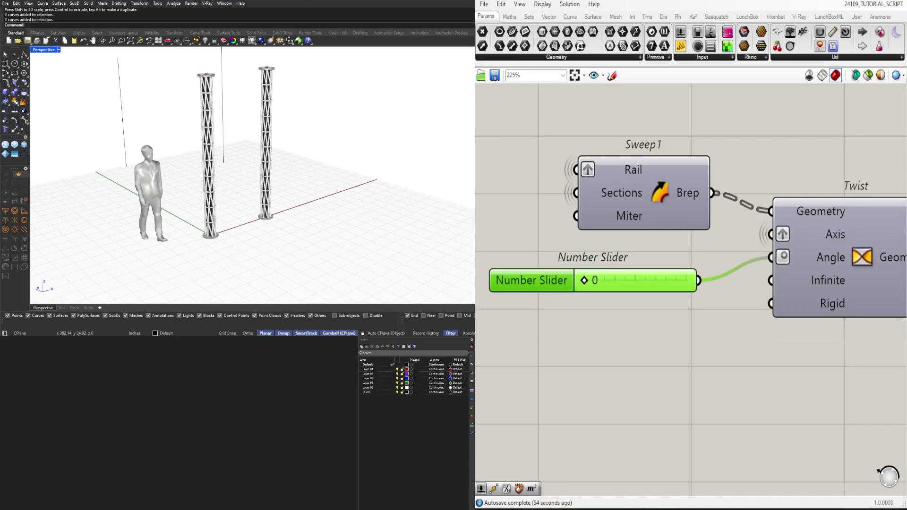
- Set the number slider feeding the Twist component's Angle input to 360
{"action": "double_click", "coordinate": [616, 279]}
{"action": "type", "text": "360"}
{"action": "key", "text": "Return"}
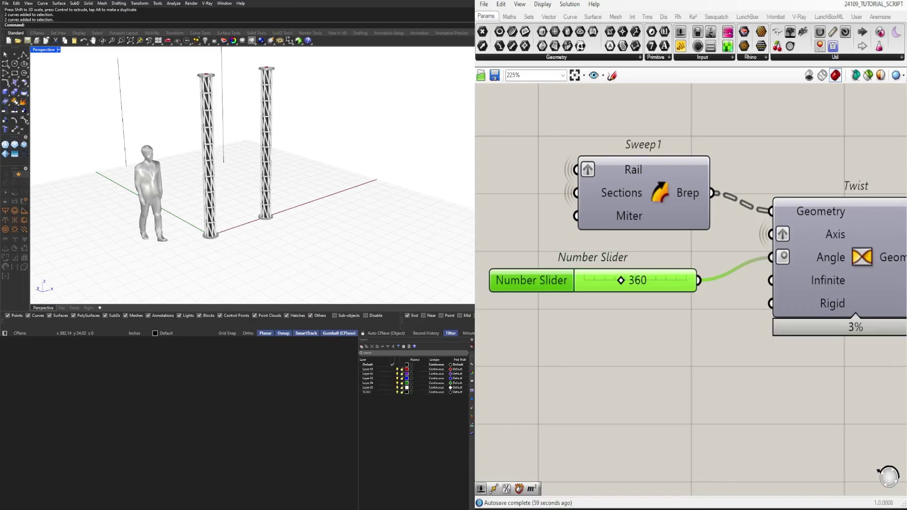
- Reference the two separate vertical lines from the Rhino model into the empty Curve parameter above Linear Array
{"action": "right_click_drag", "start_coordinate": [214, 131], "coordinate": [208, 167]}
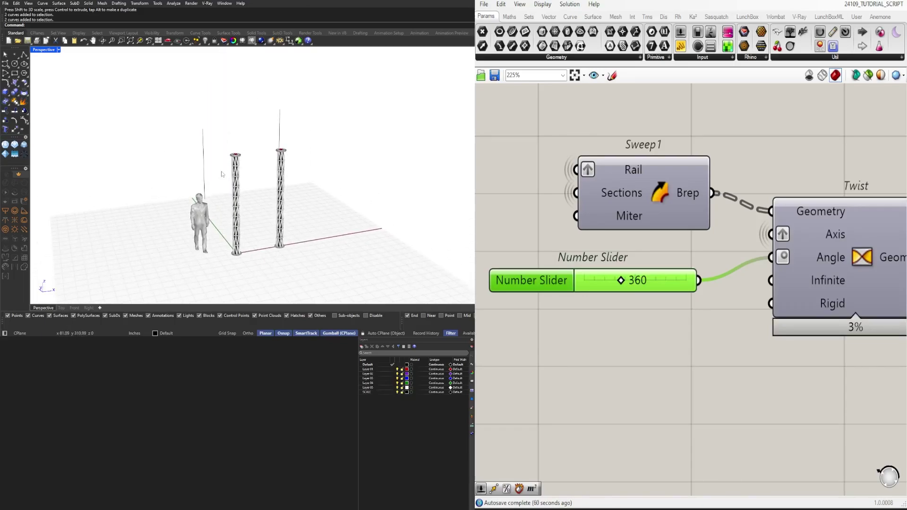
{"action": "left_click", "coordinate": [203, 136]}
{"action": "left_click", "coordinate": [280, 127], "text": "shift"}
{"action": "scroll", "coordinate": [584, 264], "scroll_direction": "down", "scroll_amount": 6}
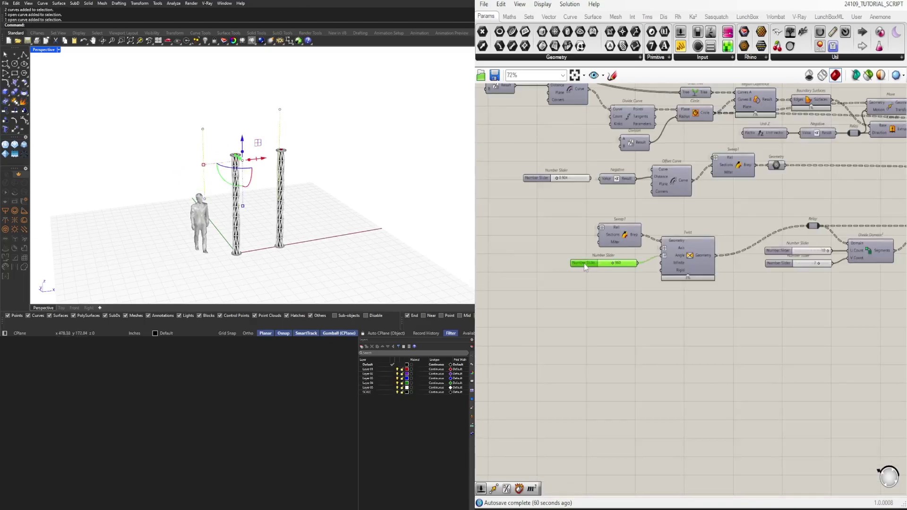
{"action": "scroll", "coordinate": [601, 209], "scroll_direction": "up", "scroll_amount": 3}
{"action": "scroll", "coordinate": [575, 158], "scroll_direction": "up", "scroll_amount": 4}
{"action": "right_click", "coordinate": [550, 159]}
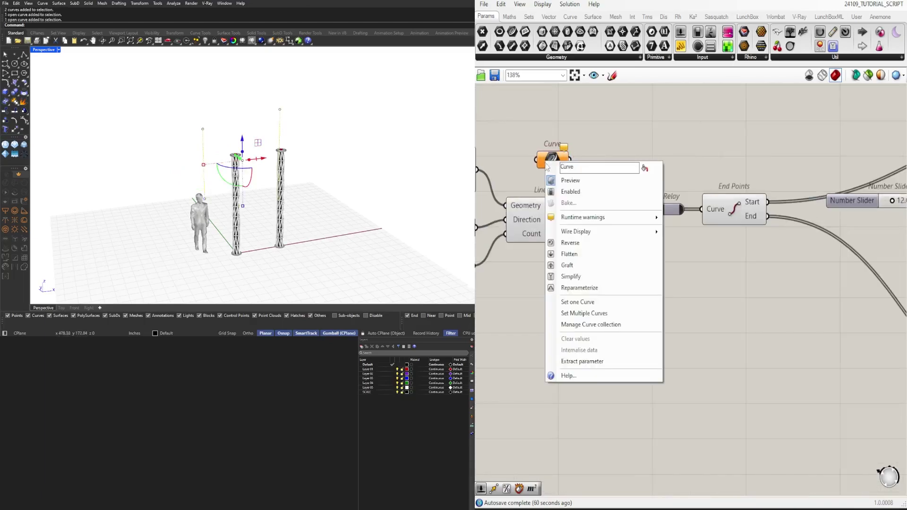
{"action": "left_click", "coordinate": [583, 305]}
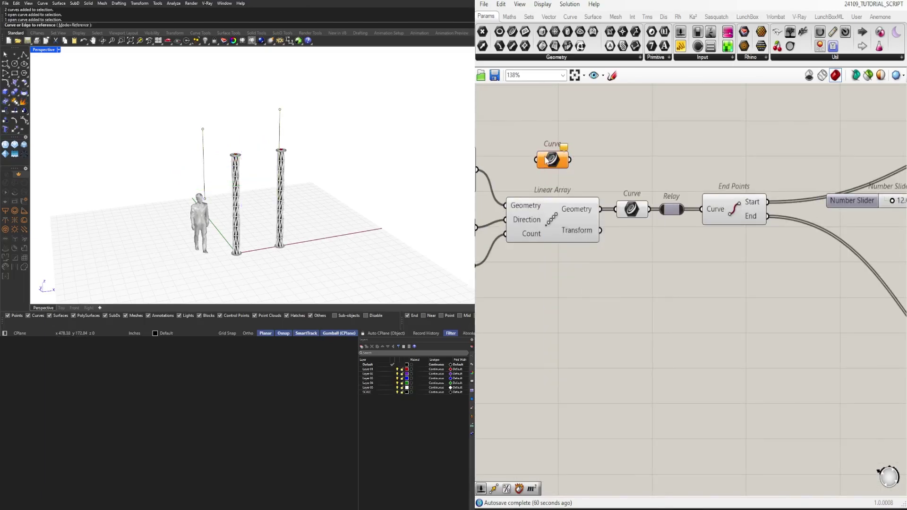
{"action": "right_click_drag", "start_coordinate": [287, 168], "coordinate": [351, 137]}
{"action": "left_click_drag", "start_coordinate": [246, 138], "coordinate": [236, 139]}
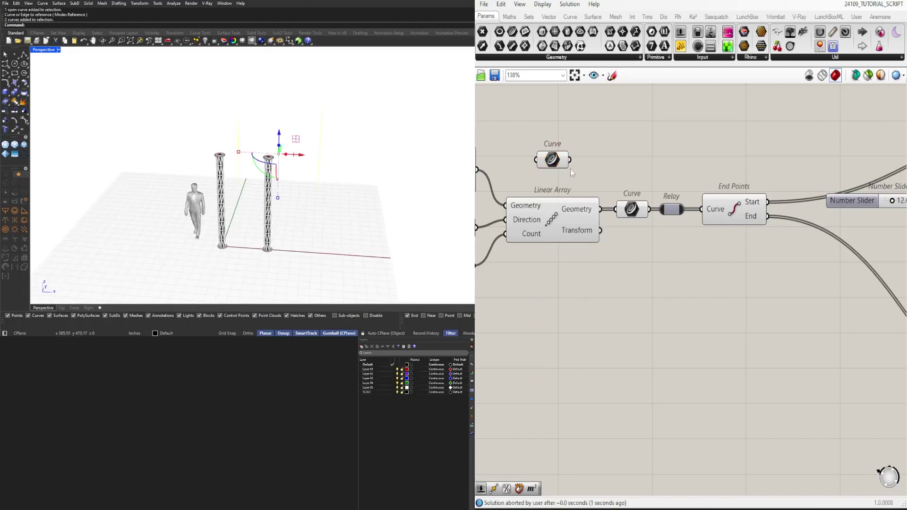
- Connect the referenced Curve parameter to the Curve container before the Relay, replacing the Linear Array input, and inspect the columns
{"action": "right_click", "coordinate": [548, 162]}
{"action": "left_click", "coordinate": [567, 296]}
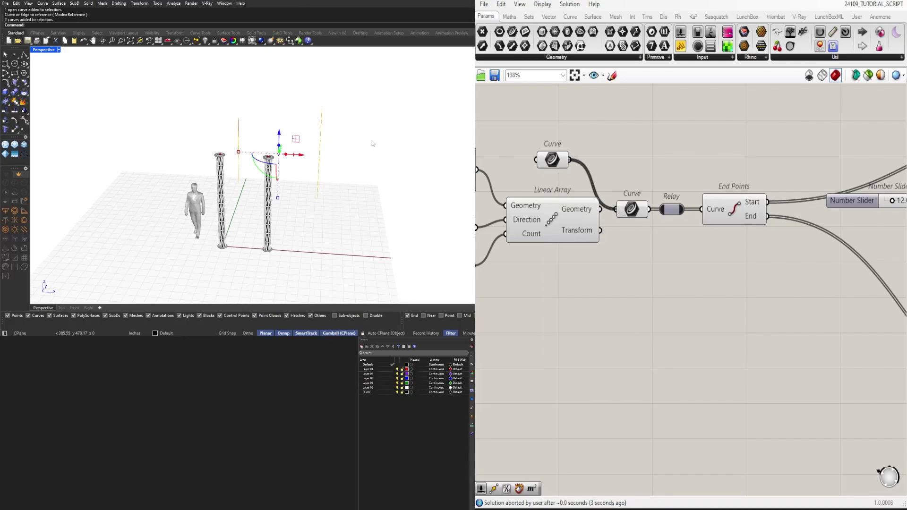
{"action": "right_click_drag", "start_coordinate": [372, 143], "coordinate": [197, 211]}
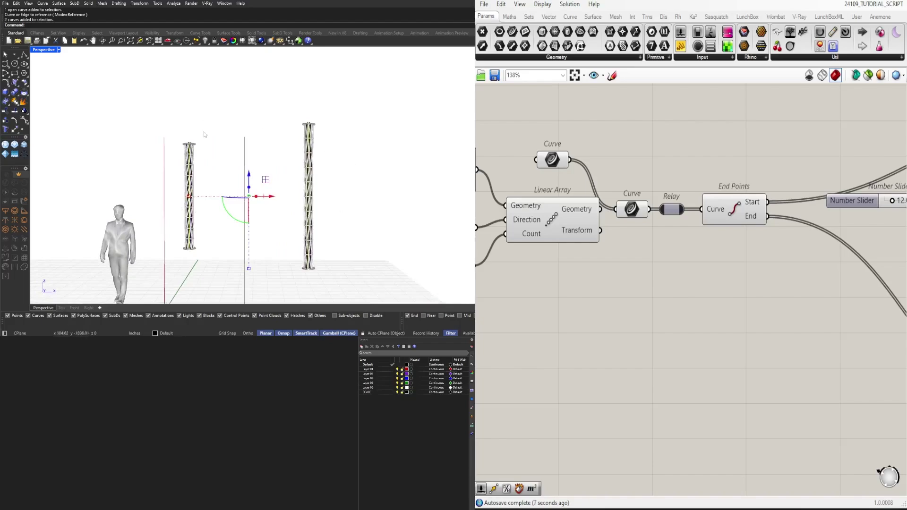
{"action": "right_click_drag", "start_coordinate": [204, 135], "coordinate": [244, 208]}
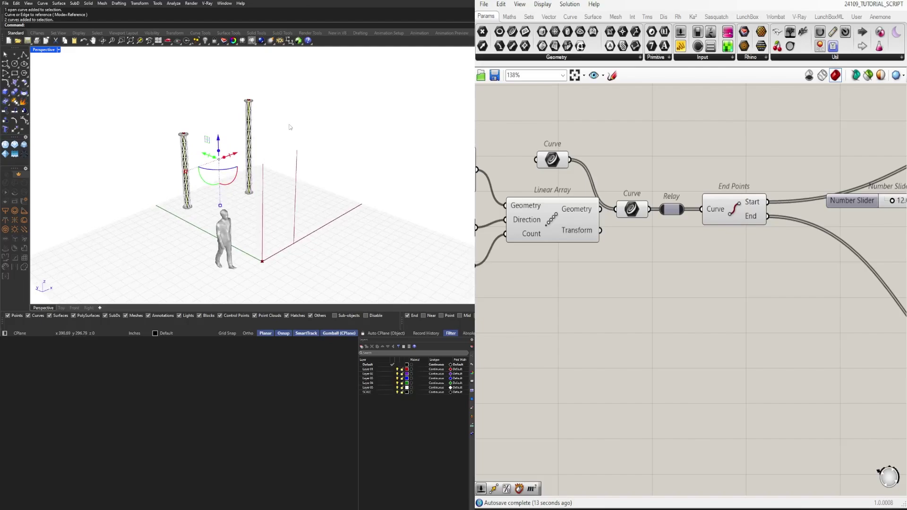
- Move the downstream Curve, Relay and End Points components away from Linear Array, level with the referenced Curve parameter
{"action": "scroll", "coordinate": [733, 268], "scroll_direction": "down", "scroll_amount": 6}
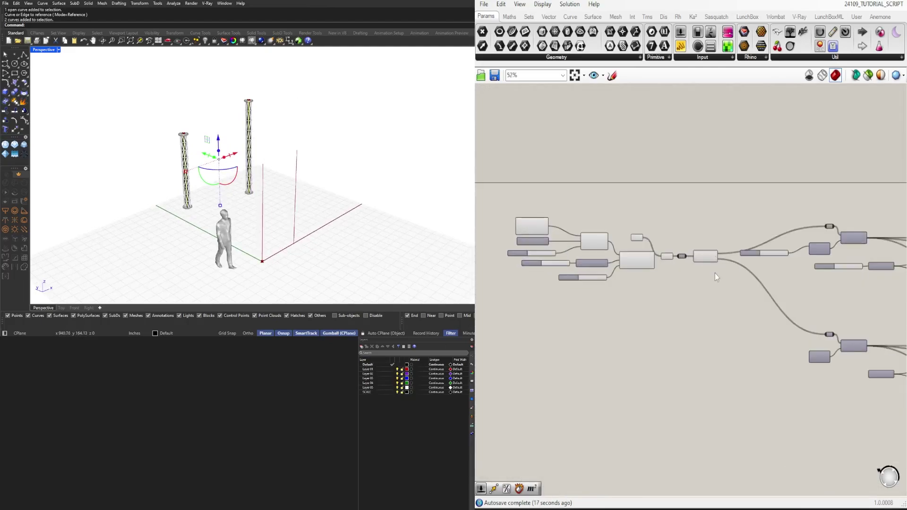
{"action": "left_click_drag", "start_coordinate": [715, 273], "coordinate": [671, 222]}
{"action": "scroll", "coordinate": [709, 262], "scroll_direction": "up", "scroll_amount": 3}
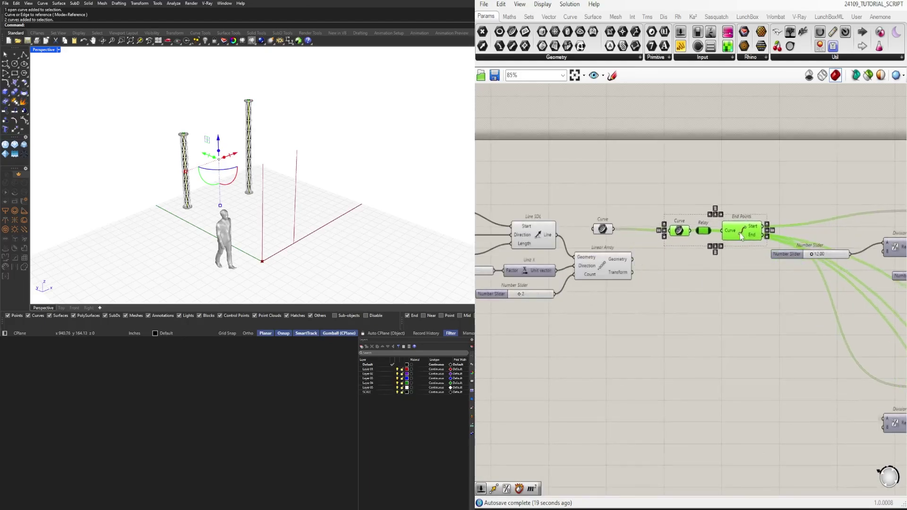
{"action": "left_click", "coordinate": [748, 231]}
{"action": "scroll", "coordinate": [748, 230], "scroll_direction": "down", "scroll_amount": 5}
{"action": "right_click_drag", "start_coordinate": [748, 231], "coordinate": [631, 245]}
{"action": "scroll", "coordinate": [678, 276], "scroll_direction": "down", "scroll_amount": 2}
{"action": "scroll", "coordinate": [633, 250], "scroll_direction": "up", "scroll_amount": 2}
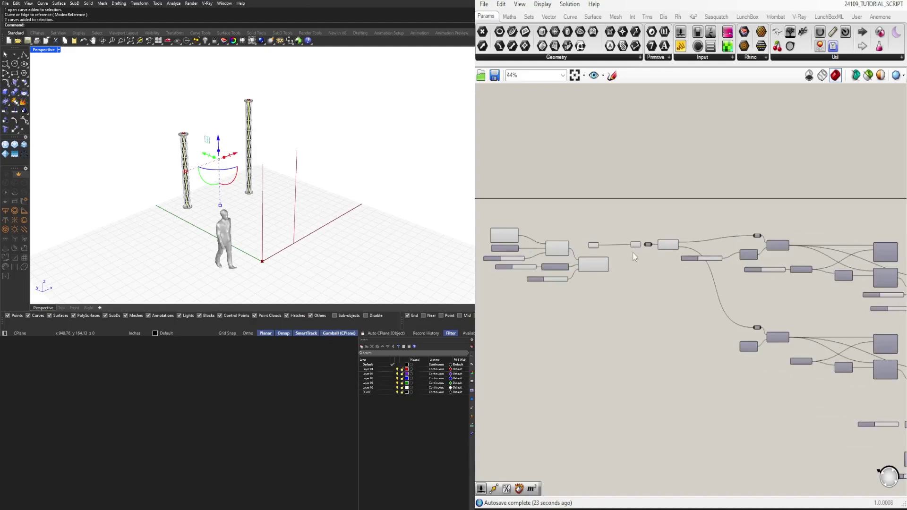
{"action": "scroll", "coordinate": [675, 275], "scroll_direction": "down", "scroll_amount": 2}
{"action": "right_click_drag", "start_coordinate": [674, 275], "coordinate": [680, 284]}
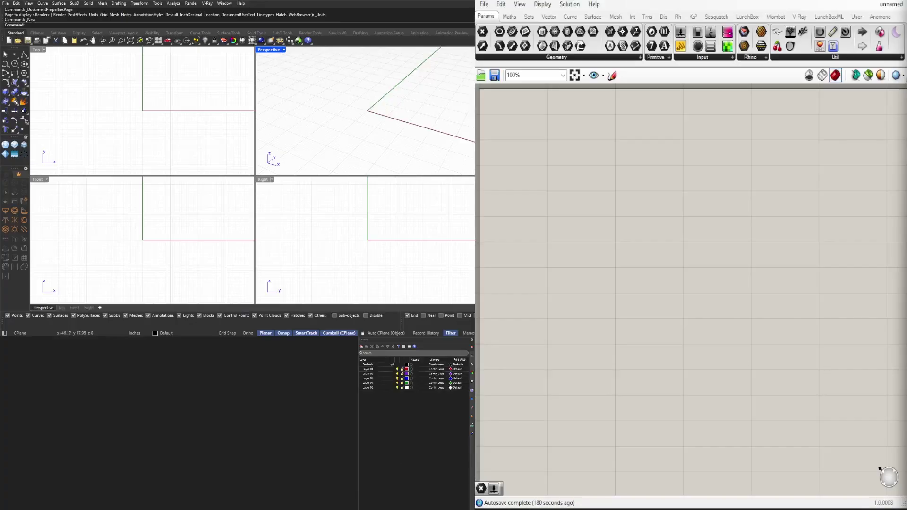
- Insert the Z_SCALE MODEL1 file into the empty Rhino document as an embedded block and place it
{"action": "left_click_drag", "start_coordinate": [240, 223], "coordinate": [240, 223]}
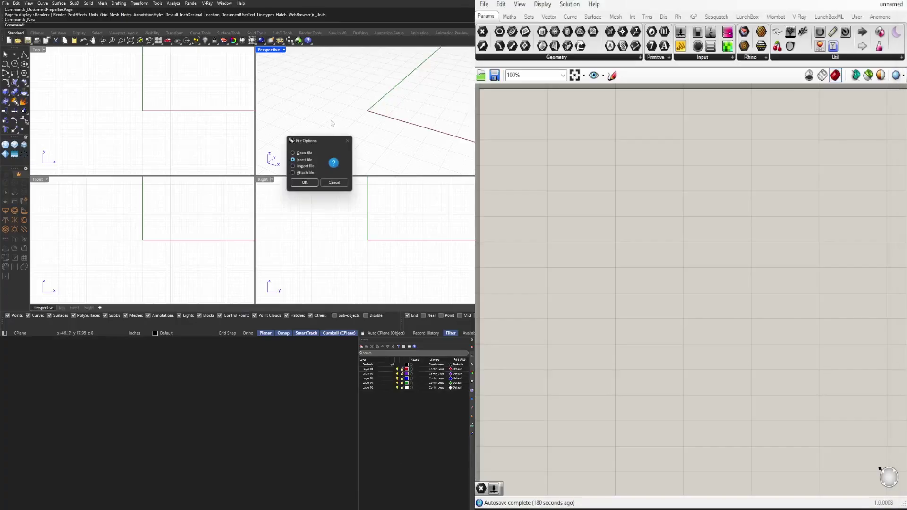
{"action": "left_click", "coordinate": [300, 179]}
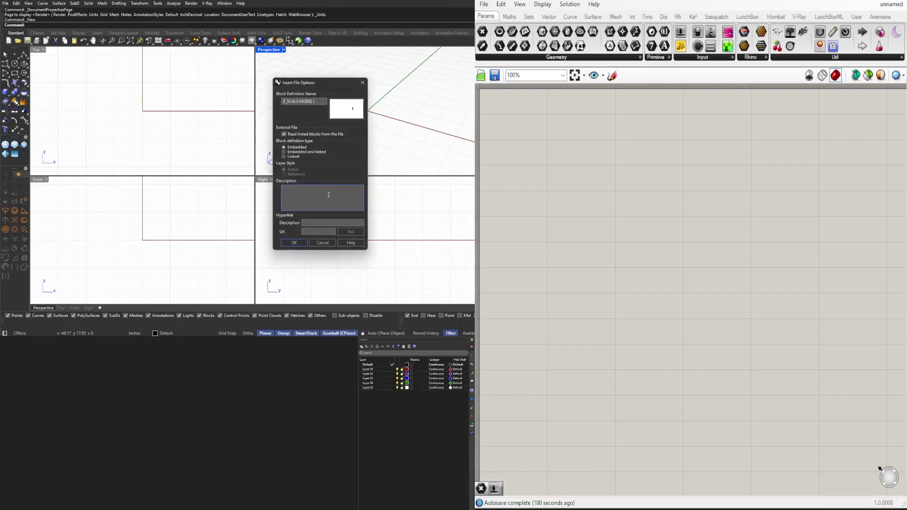
{"action": "left_click", "coordinate": [294, 242]}
{"action": "left_click", "coordinate": [307, 235]}
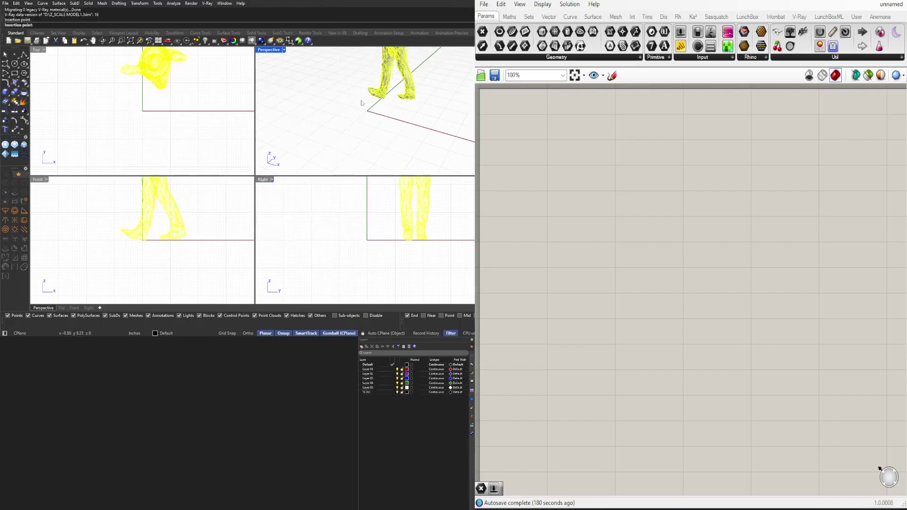
- Maximize the Perspective viewport and move the human scale figure beside the green axis, away from the origin
{"action": "double_click", "coordinate": [266, 50]}
{"action": "scroll", "coordinate": [246, 150], "scroll_direction": "down", "scroll_amount": 8}
{"action": "left_click", "coordinate": [267, 175]}
{"action": "right_click_drag", "start_coordinate": [246, 146], "coordinate": [271, 185], "text": "shift"}
{"action": "scroll", "coordinate": [261, 176], "scroll_direction": "up", "scroll_amount": 4}
{"action": "left_click_drag", "start_coordinate": [261, 177], "coordinate": [201, 150]}
{"action": "mouse_move", "coordinate": [283, 198]}
{"action": "right_mouse_down"}
{"action": "mouse_move", "coordinate": [314, 174]}
{"action": "mouse_move", "coordinate": [247, 205]}
{"action": "mouse_move", "coordinate": [260, 231]}
{"action": "mouse_move", "coordinate": [289, 202]}
{"action": "right_mouse_up"}
{"action": "scroll", "coordinate": [260, 231], "scroll_direction": "down", "scroll_amount": 5}
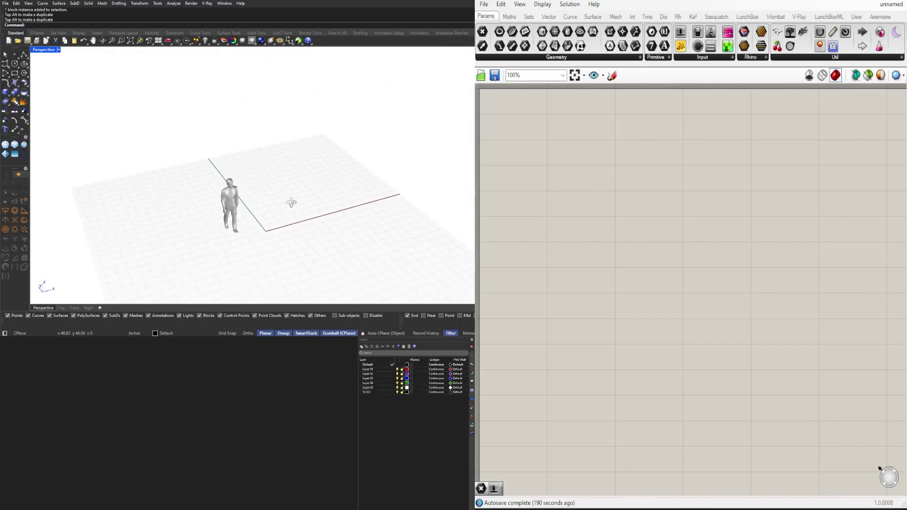
- Add a Line SDL component to the empty Grasshopper canvas, leaving room before its inputs
{"action": "double_click", "coordinate": [626, 179]}
{"action": "type", "text": "SDL"}
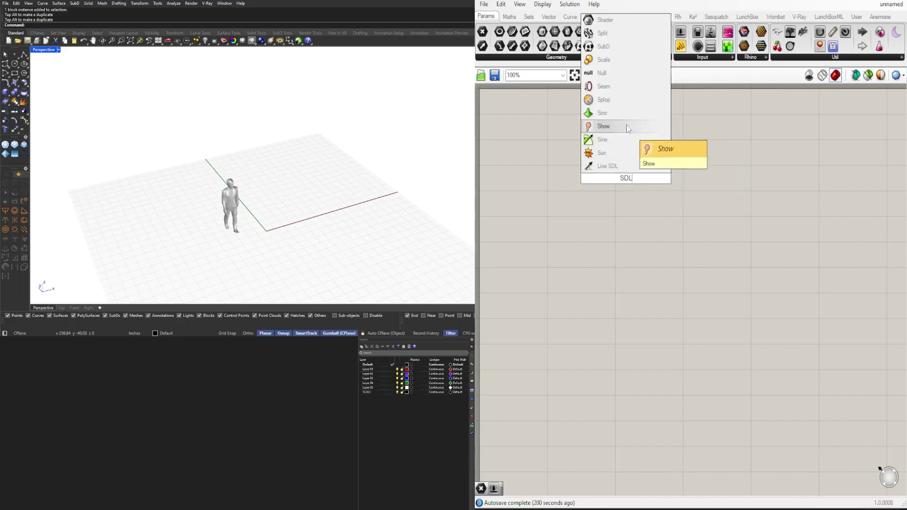
{"action": "left_click", "coordinate": [619, 166]}
{"action": "left_click_drag", "start_coordinate": [627, 185], "coordinate": [745, 190]}
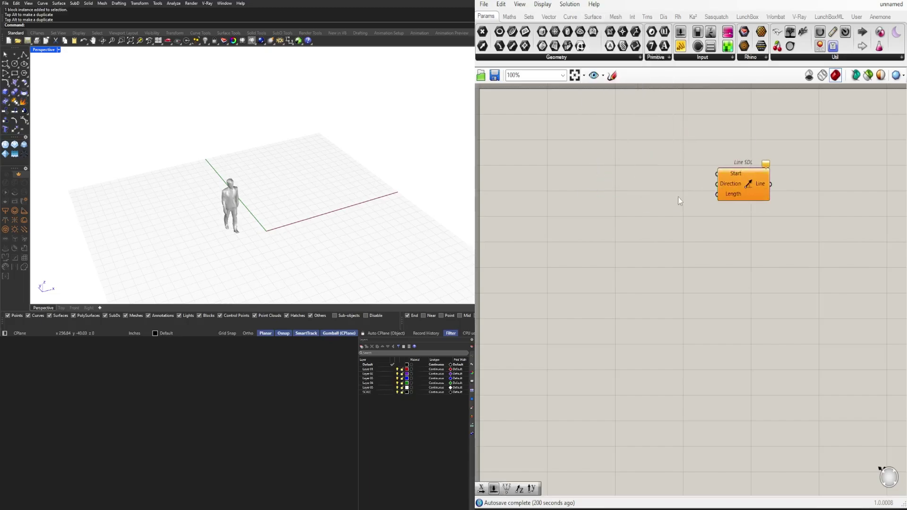
- Add a Construct Point component and connect its Point output to the Start input of Line SDL
{"action": "double_click", "coordinate": [678, 198]}
{"action": "type", "text": "CONSTR"}
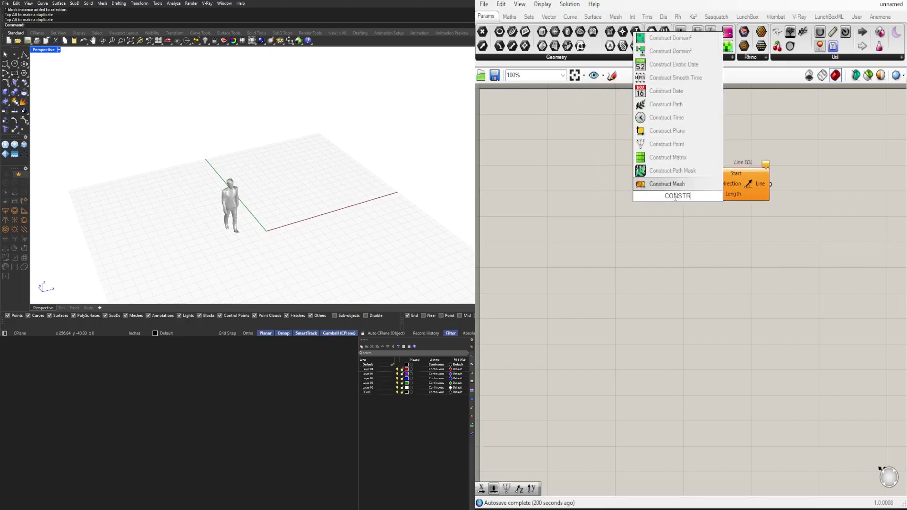
{"action": "left_click", "coordinate": [666, 144]}
{"action": "left_click_drag", "start_coordinate": [678, 193], "coordinate": [647, 171]}
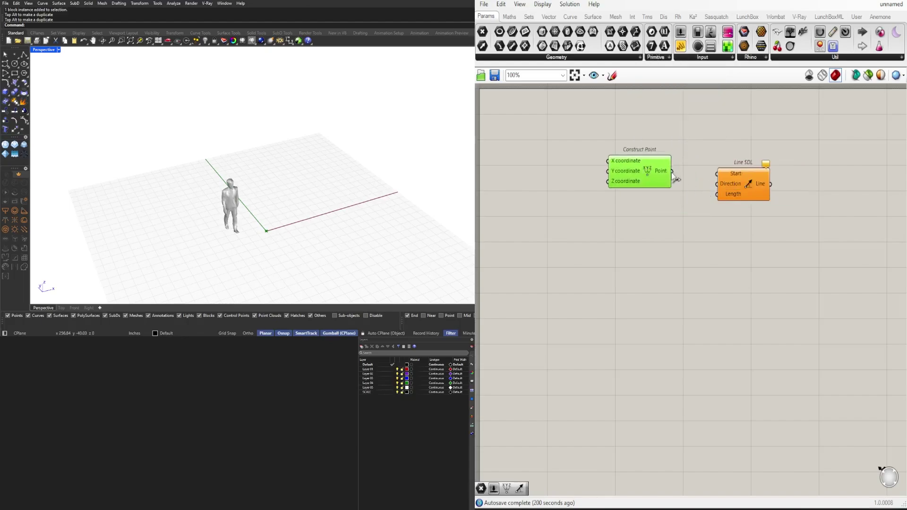
{"action": "left_click_drag", "start_coordinate": [718, 173], "coordinate": [740, 206]}
- Add a Unit Z component under Construct Point and connect its vector to the Direction input of Line SDL
{"action": "double_click", "coordinate": [657, 230]}
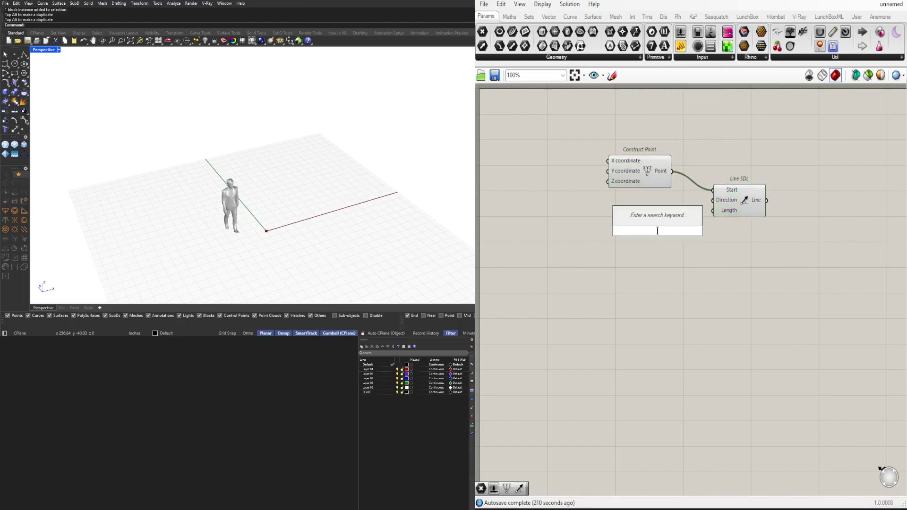
{"action": "type", "text": "Z"}
{"action": "left_click", "coordinate": [654, 219]}
{"action": "left_click_drag", "start_coordinate": [659, 234], "coordinate": [653, 206]}
- Create a number slider with the value 120 below Unit Z and connect it to the Length input of Line SDL
{"action": "double_click", "coordinate": [649, 227]}
{"action": "type", "text": "120"}
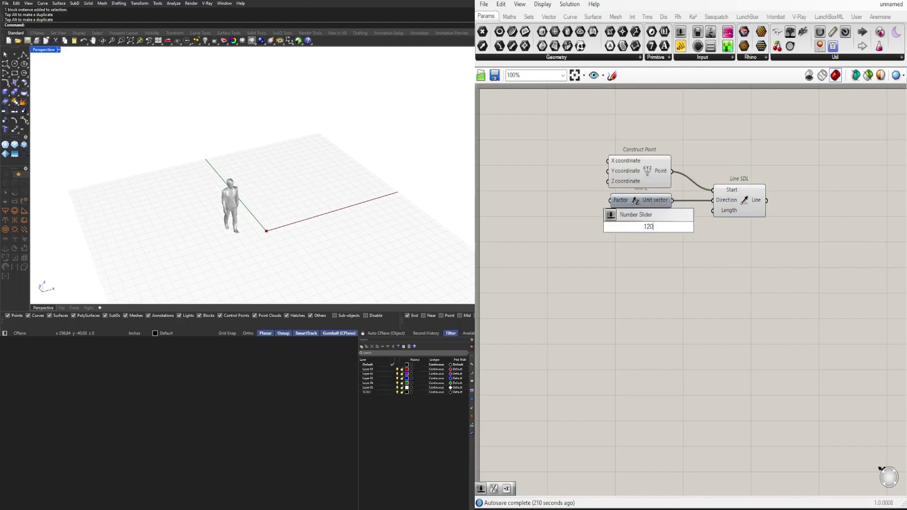
{"action": "key", "text": "Return"}
{"action": "scroll", "coordinate": [614, 226], "scroll_direction": "up", "scroll_amount": 3}
{"action": "left_click", "coordinate": [610, 225]}
{"action": "left_click_drag", "start_coordinate": [610, 226], "coordinate": [608, 224]}
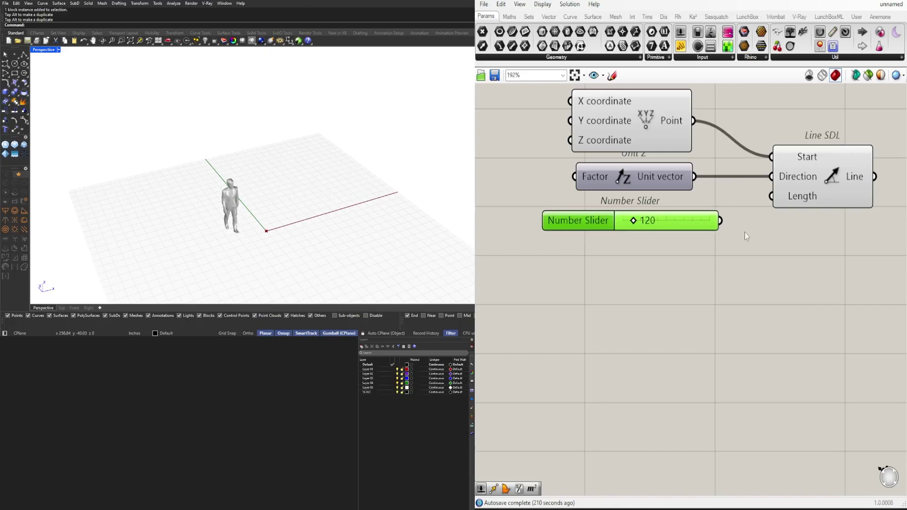
{"action": "left_click_drag", "start_coordinate": [754, 206], "coordinate": [771, 196]}
{"action": "right_click_drag", "start_coordinate": [285, 150], "coordinate": [287, 159]}
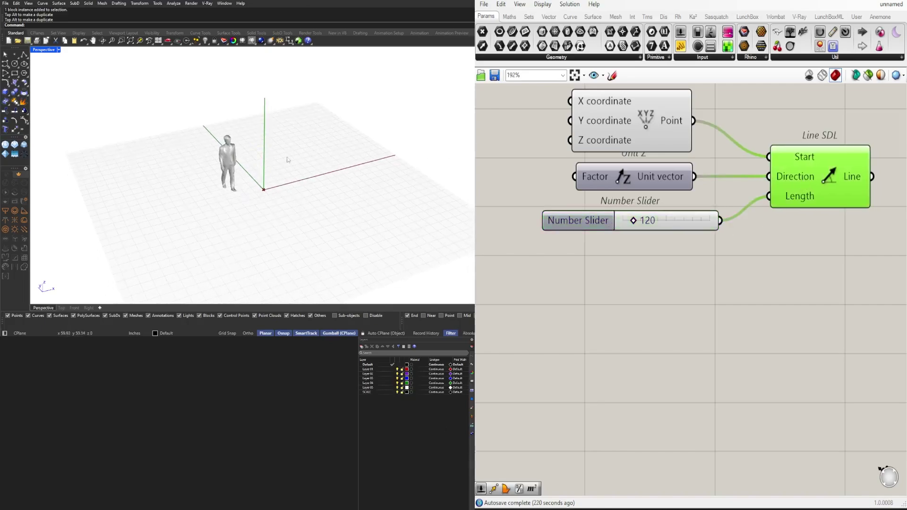
- Move the Line SDL component further away from the components that feed it, keeping it level with Unit Z
{"action": "scroll", "coordinate": [807, 211], "scroll_direction": "down", "scroll_amount": 2}
{"action": "right_click_drag", "start_coordinate": [806, 211], "coordinate": [702, 252]}
{"action": "left_click_drag", "start_coordinate": [705, 232], "coordinate": [733, 232]}
{"action": "left_click", "coordinate": [834, 312]}
{"action": "right_click_drag", "start_coordinate": [789, 315], "coordinate": [745, 357]}
{"action": "left_click", "coordinate": [681, 267]}
- Add an End Points component after Line SDL and connect the Line output to its Curve input
{"action": "right_click_drag", "start_coordinate": [798, 287], "coordinate": [759, 287]}
{"action": "double_click", "coordinate": [759, 287]}
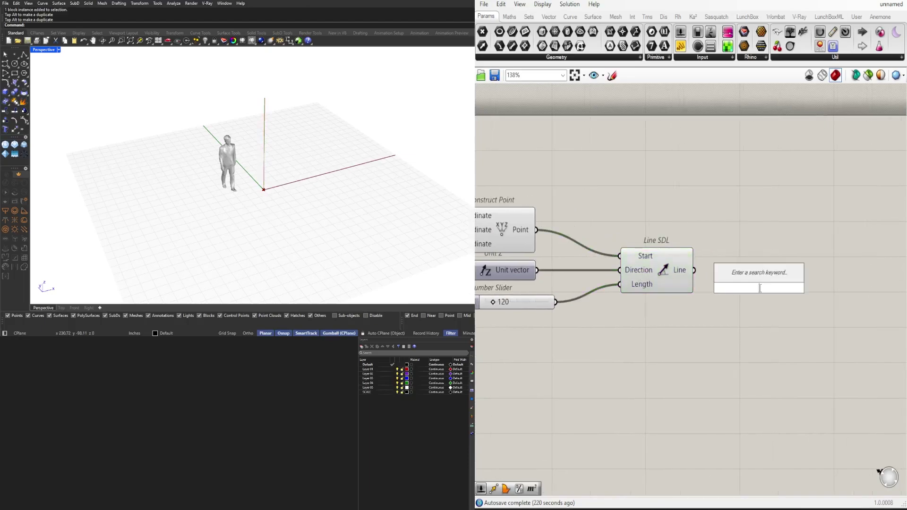
{"action": "type", "text": "END"}
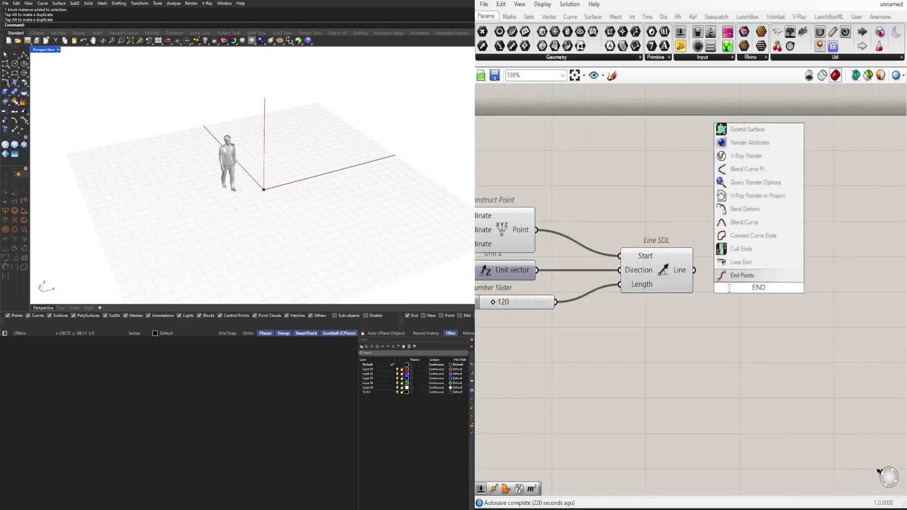
{"action": "key", "text": "Return"}
{"action": "left_click_drag", "start_coordinate": [695, 271], "coordinate": [815, 289]}
{"action": "scroll", "coordinate": [815, 289], "scroll_direction": "down", "scroll_amount": 3}
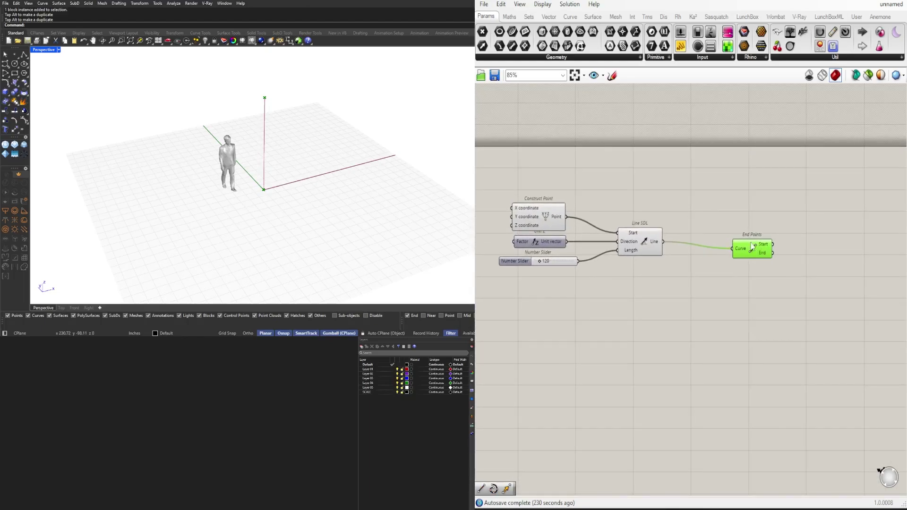
- Highlight the generated Line SDL line and move the End Points component lower on the canvas
{"action": "left_click", "coordinate": [638, 243]}
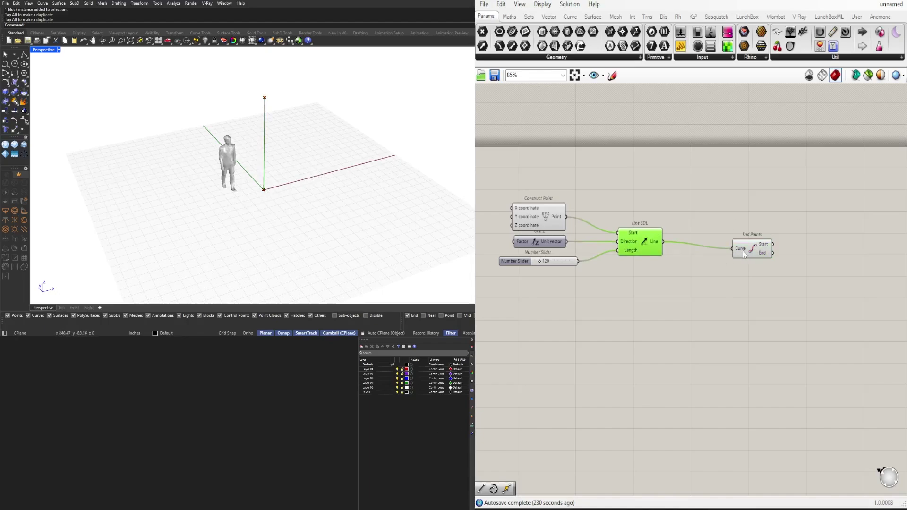
{"action": "left_click_drag", "start_coordinate": [744, 253], "coordinate": [750, 294]}
{"action": "left_click", "coordinate": [706, 228]}
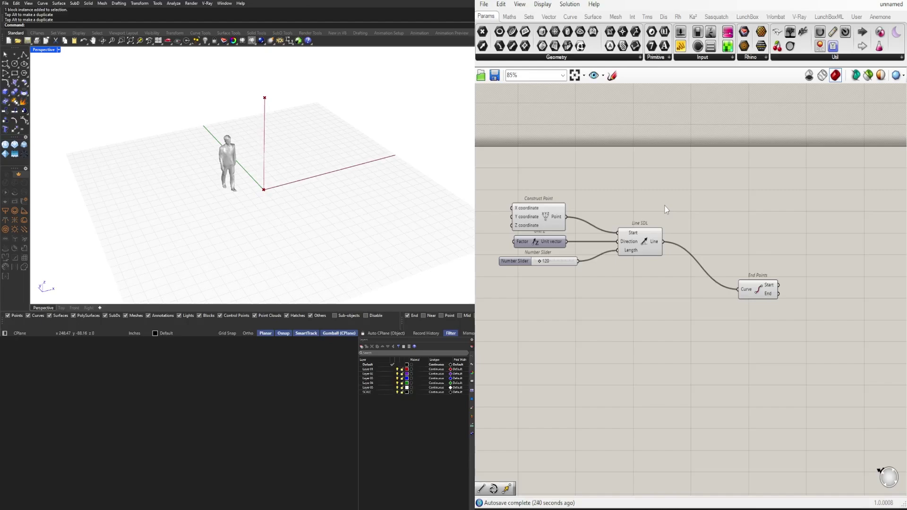
- Add a Linear Array component after Line SDL and connect the Line output to its Geometry input
{"action": "double_click", "coordinate": [741, 239]}
{"action": "type", "text": "ARRA"}
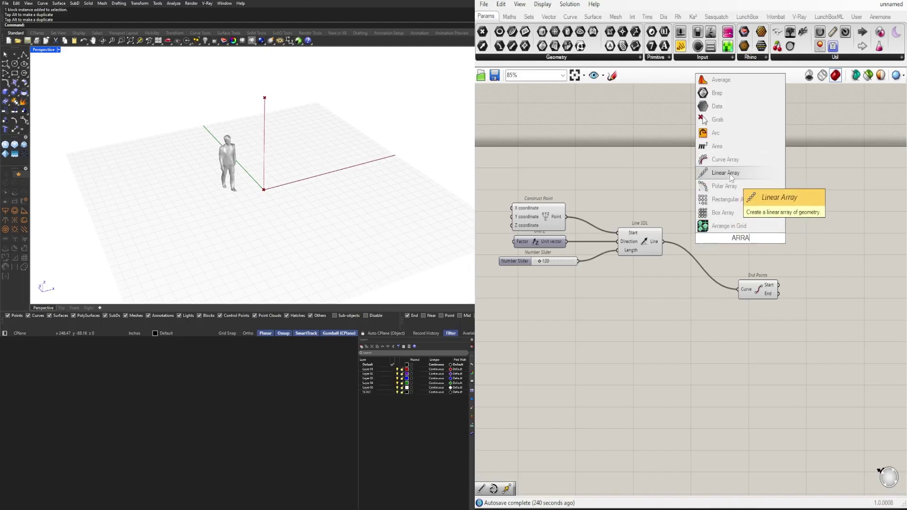
{"action": "left_click", "coordinate": [727, 172]}
{"action": "scroll", "coordinate": [683, 239], "scroll_direction": "up", "scroll_amount": 2}
{"action": "left_click_drag", "start_coordinate": [712, 223], "coordinate": [716, 291]}
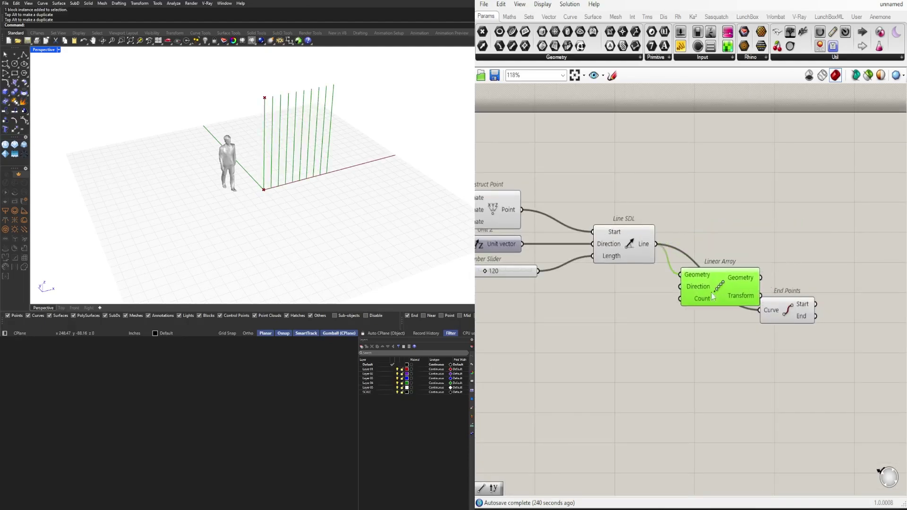
- Add a Unit X component below Line SDL, just before the Linear Array
{"action": "right_click_drag", "start_coordinate": [565, 319], "coordinate": [626, 291]}
{"action": "double_click", "coordinate": [626, 291]}
{"action": "type", "text": "X"}
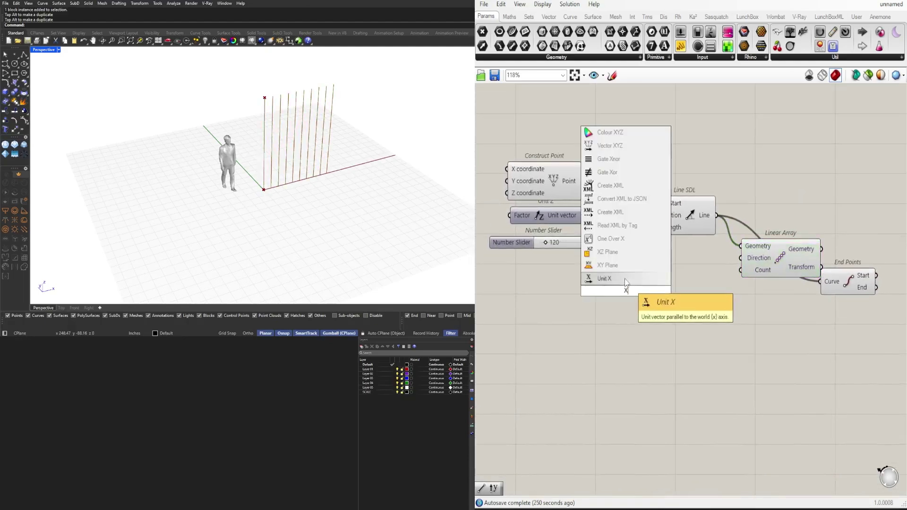
{"action": "left_click", "coordinate": [626, 279]}
{"action": "left_click_drag", "start_coordinate": [641, 292], "coordinate": [689, 275]}
- Duplicate the 120 slider to feed Unit X's Factor, and connect the Unit X vector to the Linear Array's Direction input
{"action": "double_click", "coordinate": [571, 285]}
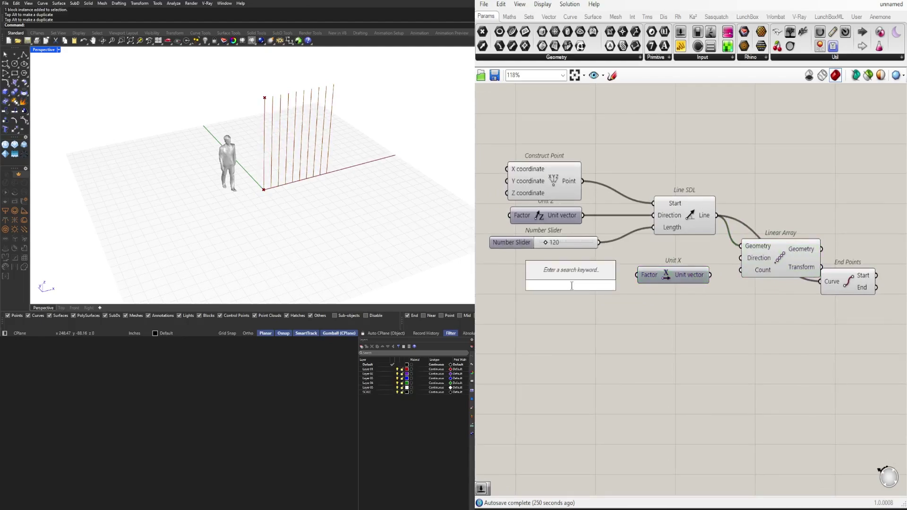
{"action": "left_click", "coordinate": [541, 319]}
{"action": "left_click_drag", "start_coordinate": [525, 244], "coordinate": [549, 280], "text": "alt"}
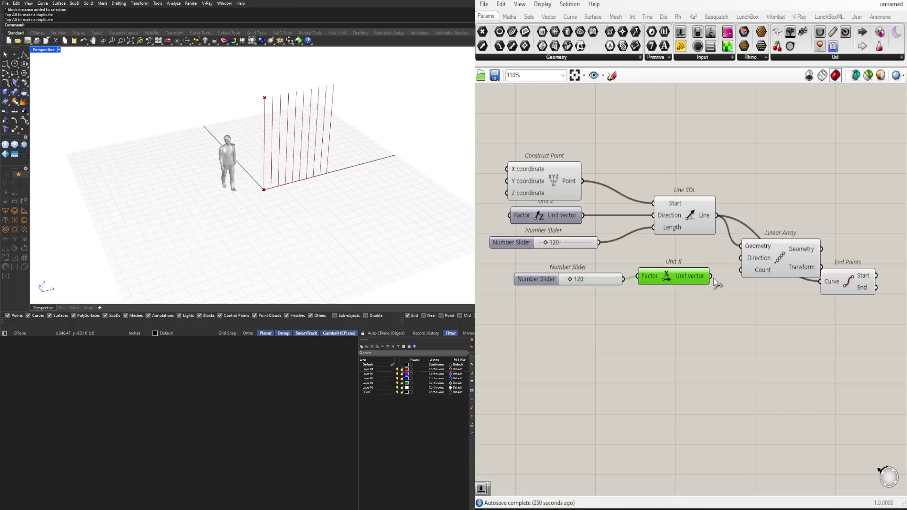
{"action": "left_click_drag", "start_coordinate": [711, 276], "coordinate": [740, 258]}
- Move the duplicated slider and Unit X together so they line up with the Linear Array's Direction input
{"action": "left_click", "coordinate": [664, 294]}
{"action": "left_click_drag", "start_coordinate": [664, 294], "coordinate": [510, 269]}
{"action": "left_click_drag", "start_coordinate": [674, 271], "coordinate": [679, 259]}
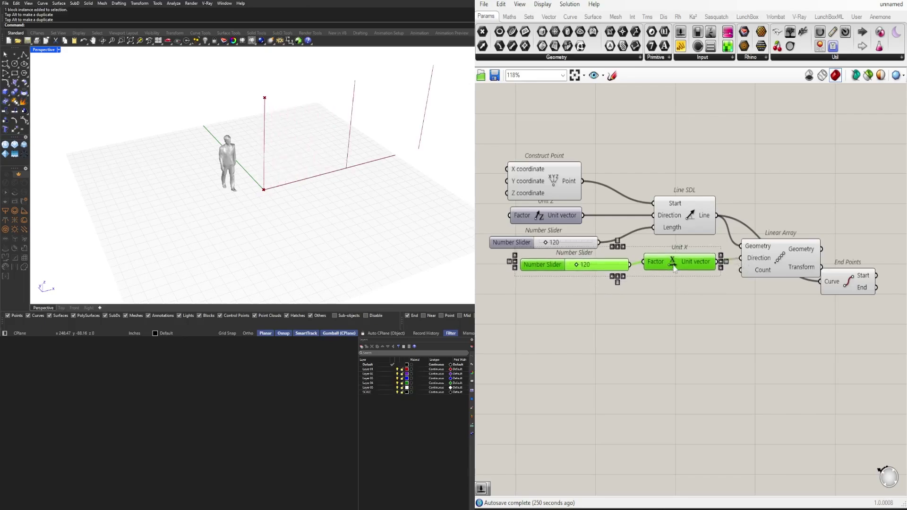
{"action": "left_click", "coordinate": [679, 259]}
- Create a number slider with the value 3 below Unit X and connect it to the Linear Array's Count input
{"action": "double_click", "coordinate": [654, 319]}
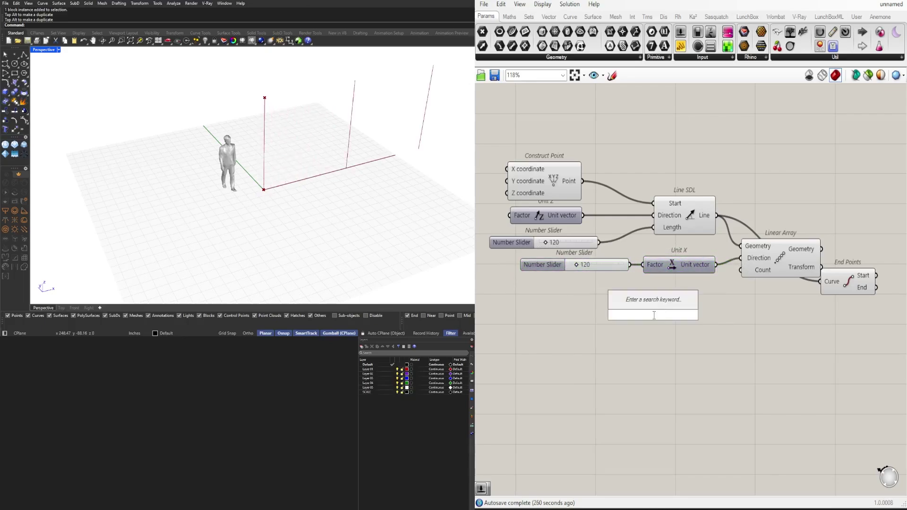
{"action": "type", "text": "3"}
{"action": "key", "text": "Return"}
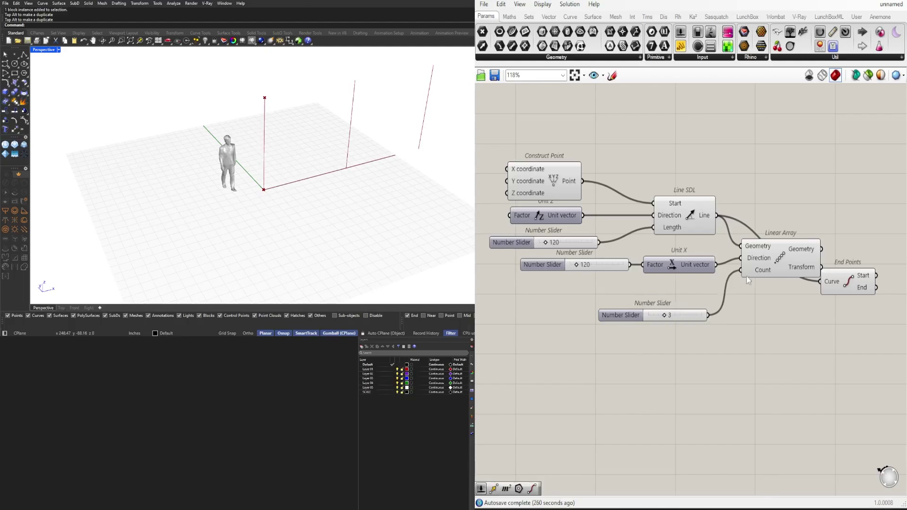
- Set the slider feeding Unit X to 55 to reduce the spacing between the arrayed lines
{"action": "scroll", "coordinate": [578, 247], "scroll_direction": "up", "scroll_amount": 5}
{"action": "left_click_drag", "start_coordinate": [573, 303], "coordinate": [594, 336]}
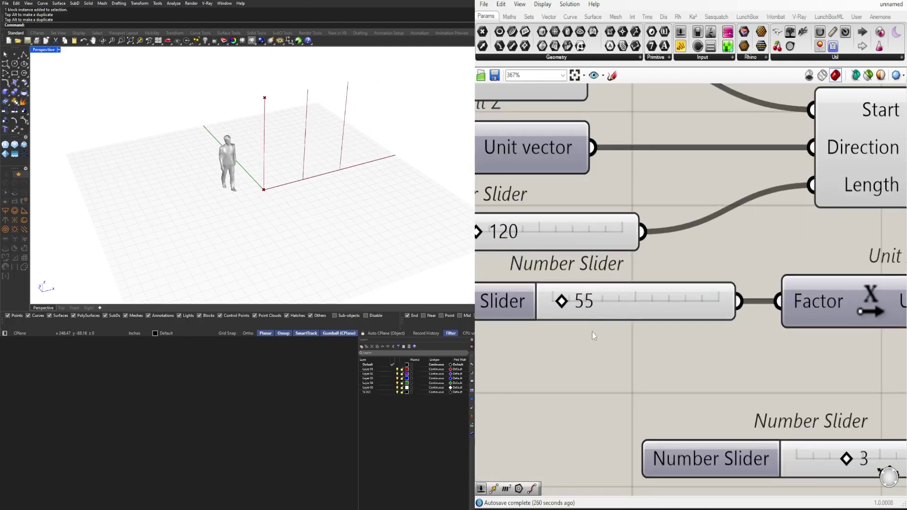
{"action": "scroll", "coordinate": [647, 349], "scroll_direction": "down", "scroll_amount": 3}
{"action": "right_click_drag", "start_coordinate": [755, 411], "coordinate": [666, 400]}
{"action": "scroll", "coordinate": [669, 402], "scroll_direction": "up", "scroll_amount": 2}
{"action": "mouse_move", "coordinate": [688, 413]}
{"action": "left_mouse_down"}
{"action": "mouse_move", "coordinate": [705, 412]}
{"action": "mouse_move", "coordinate": [682, 413]}
{"action": "mouse_move", "coordinate": [691, 414]}
{"action": "left_mouse_up"}
{"action": "scroll", "coordinate": [741, 401], "scroll_direction": "down", "scroll_amount": 5}
{"action": "right_click_drag", "start_coordinate": [838, 429], "coordinate": [663, 429]}
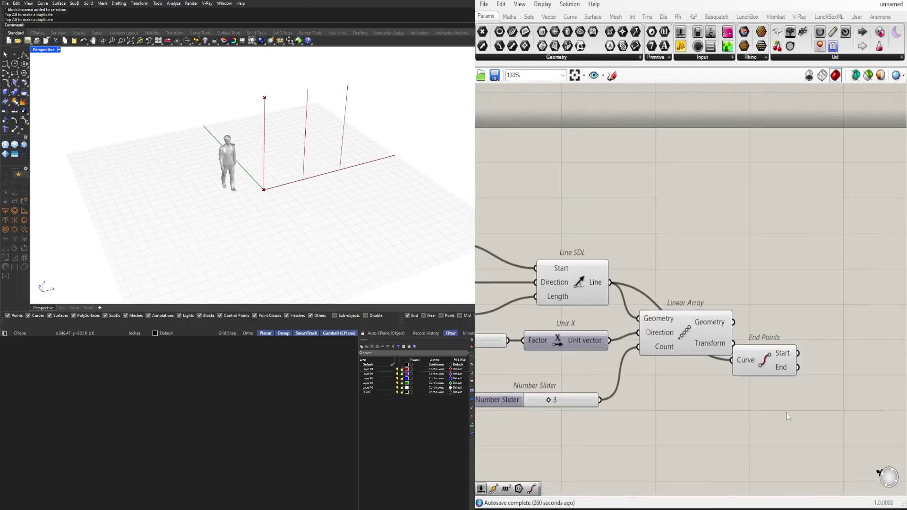
- Connect the Linear Array's Geometry output to the End Points Curve input, replacing the Line connection, and move End Points beyond the array
{"action": "left_click_drag", "start_coordinate": [773, 366], "coordinate": [774, 277]}
{"action": "left_click_drag", "start_coordinate": [807, 283], "coordinate": [837, 323]}
{"action": "right_click_drag", "start_coordinate": [827, 346], "coordinate": [619, 333]}
{"action": "left_click_drag", "start_coordinate": [629, 306], "coordinate": [641, 306]}
{"action": "left_click", "coordinate": [663, 367]}
{"action": "scroll", "coordinate": [307, 198], "scroll_direction": "up", "scroll_amount": 8}
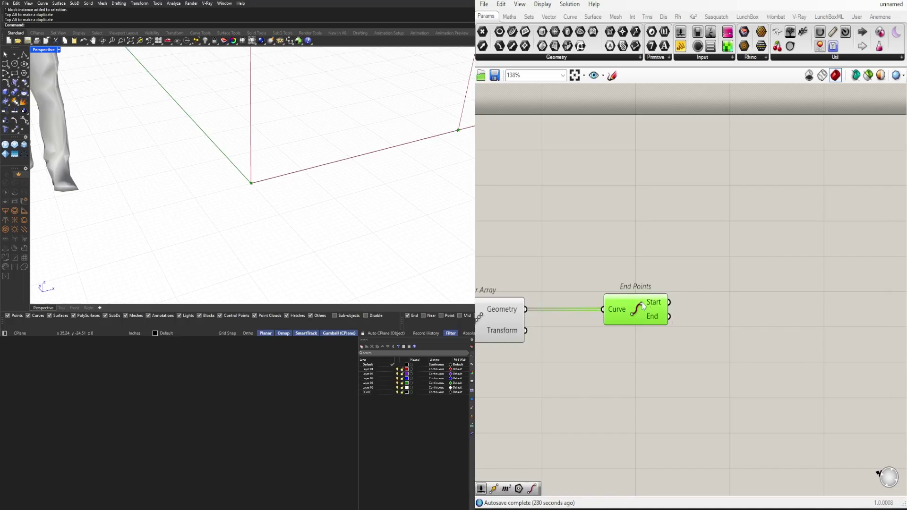
- Add a Circle component well beyond End Points and connect the Start output to its Plane input
{"action": "double_click", "coordinate": [777, 329]}
{"action": "type", "text": "CIR"}
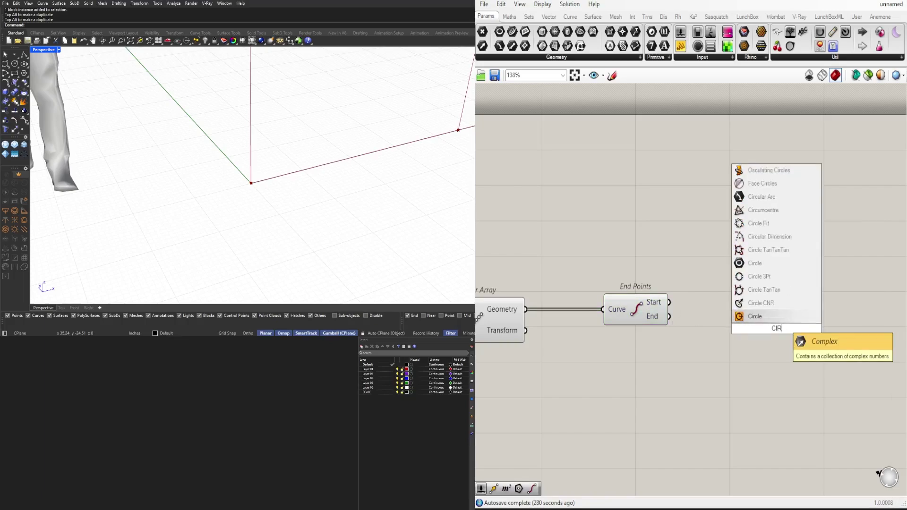
{"action": "key", "text": "Return"}
{"action": "left_click_drag", "start_coordinate": [645, 308], "coordinate": [742, 321]}
{"action": "left_click_drag", "start_coordinate": [794, 335], "coordinate": [886, 318]}
{"action": "right_click_drag", "start_coordinate": [841, 320], "coordinate": [800, 304]}
{"action": "scroll", "coordinate": [799, 304], "scroll_direction": "down", "scroll_amount": 1}
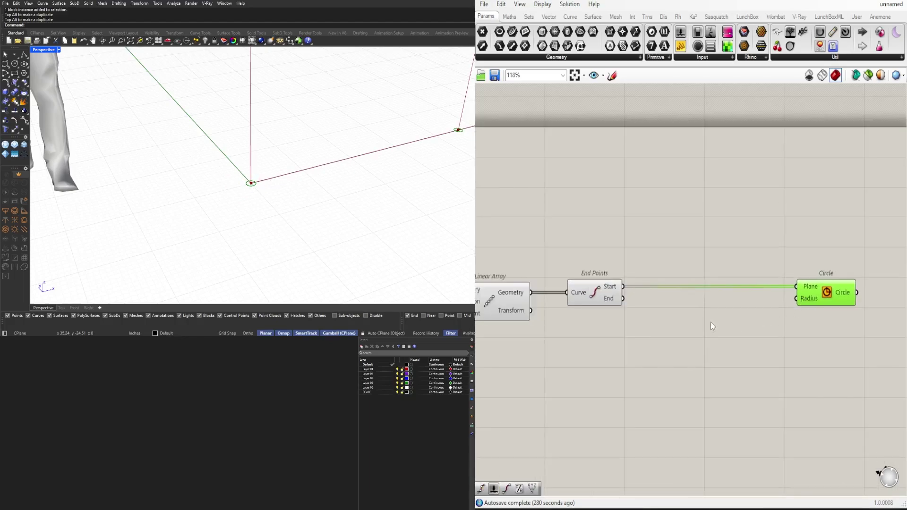
- Create a number slider with the value 12.00 below the wire between End Points and Circle
{"action": "double_click", "coordinate": [709, 342]}
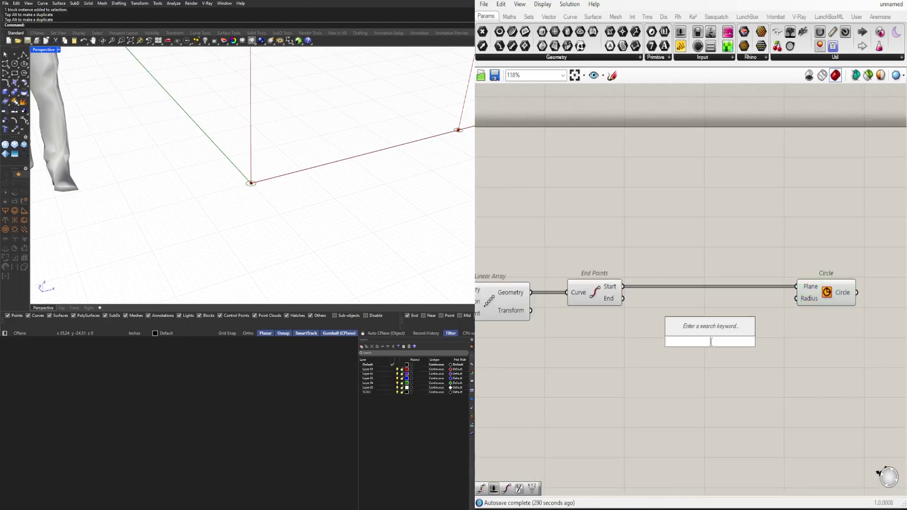
{"action": "type", "text": "12"}
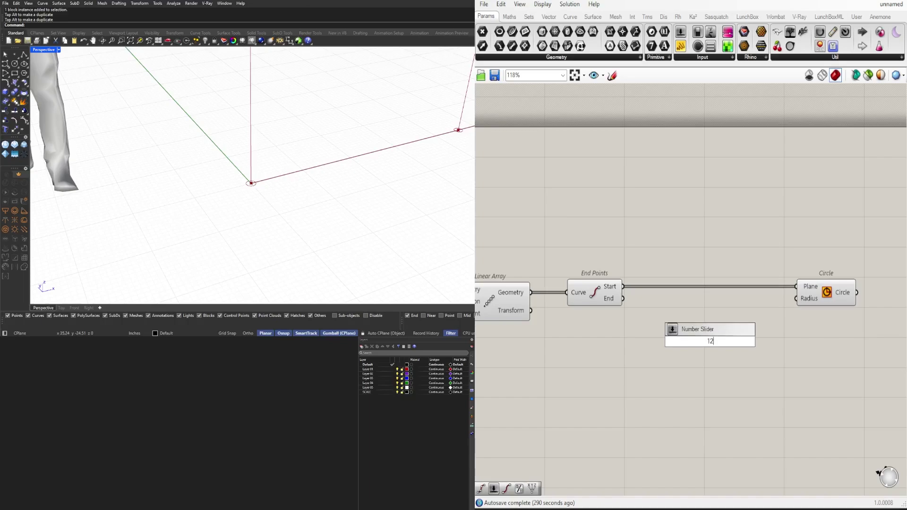
{"action": "key", "text": "Return"}
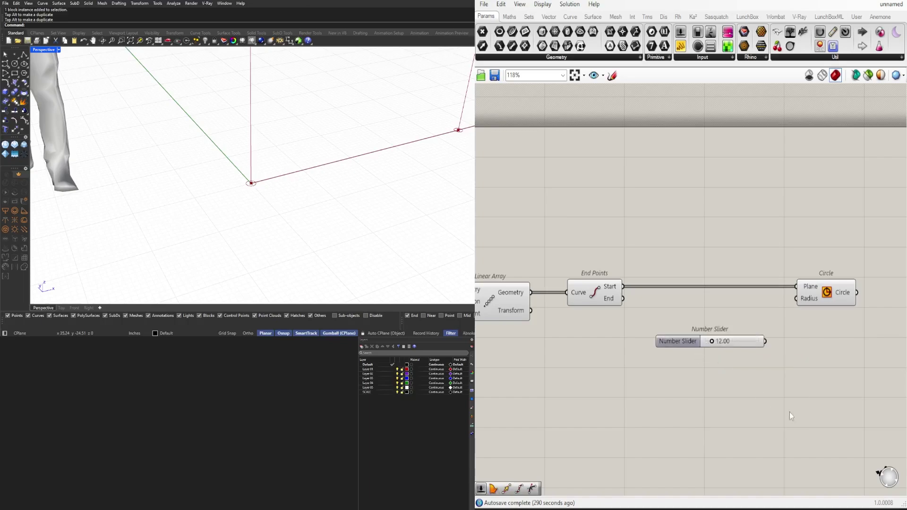
- Add a Division component that divides by 2 and connect the 12.00 slider to its A input
{"action": "scroll", "coordinate": [702, 327], "scroll_direction": "up", "scroll_amount": 2}
{"action": "double_click", "coordinate": [724, 322]}
{"action": "type", "text": "/2"}
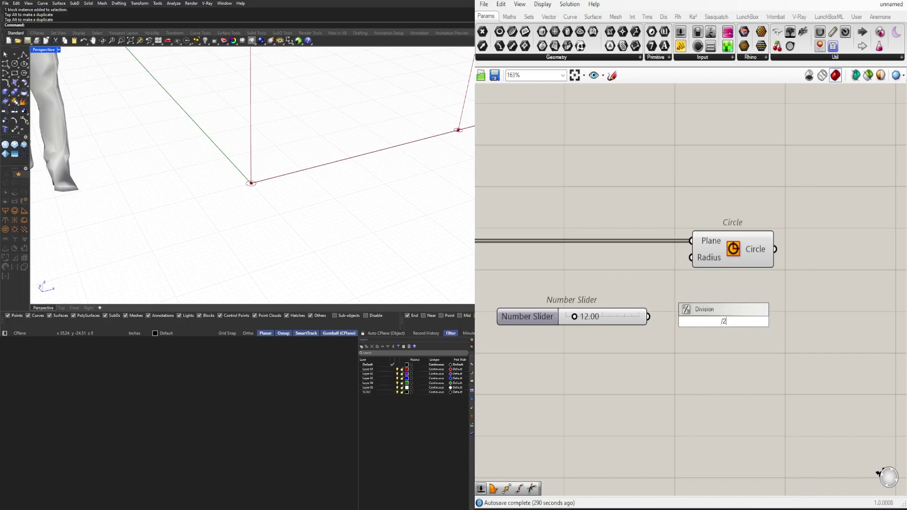
{"action": "key", "text": "Return"}
{"action": "scroll", "coordinate": [691, 324], "scroll_direction": "up", "scroll_amount": 2}
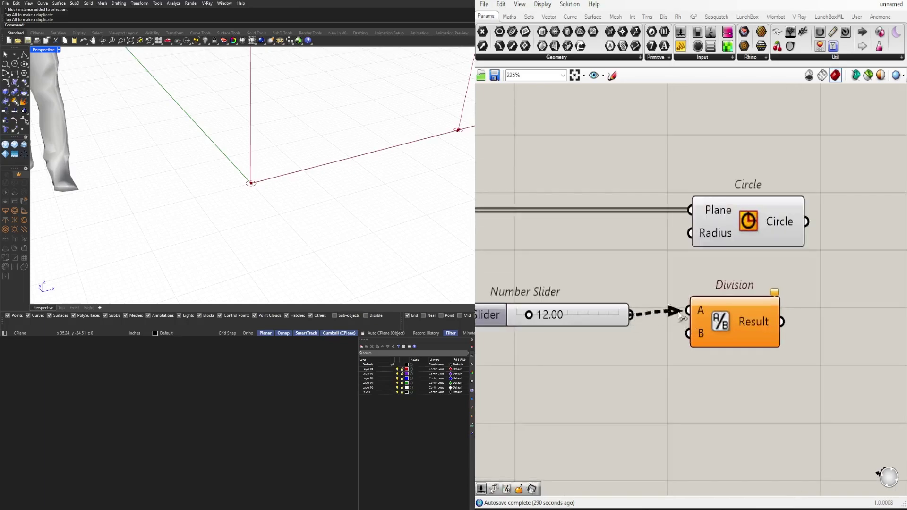
{"action": "left_click_drag", "start_coordinate": [679, 316], "coordinate": [688, 311]}
{"action": "scroll", "coordinate": [725, 327], "scroll_direction": "down", "scroll_amount": 3}
- Connect the Division Result to the Circle's Radius and arrange the slider, Division and Circle compactly after End Points
{"action": "left_click_drag", "start_coordinate": [815, 391], "coordinate": [680, 330]}
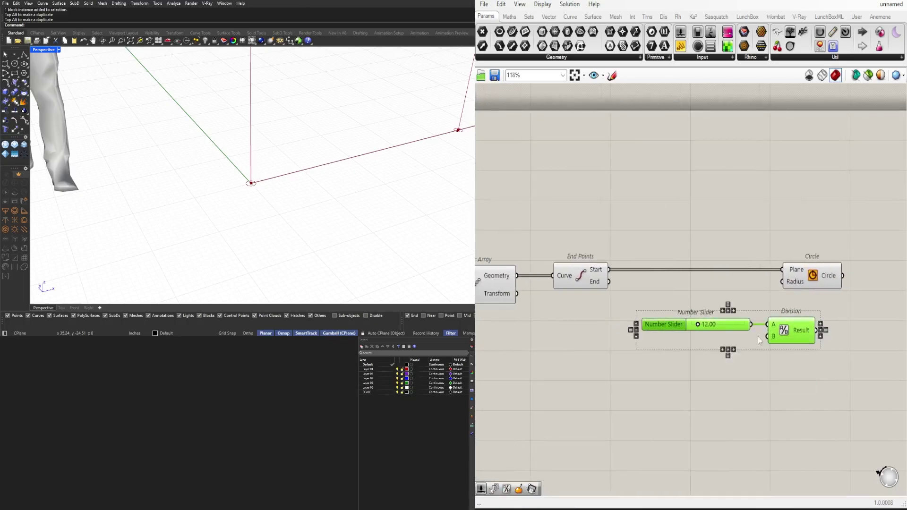
{"action": "left_click_drag", "start_coordinate": [805, 341], "coordinate": [762, 289]}
{"action": "scroll", "coordinate": [123, 216], "scroll_direction": "down", "scroll_amount": 8}
{"action": "right_click_drag", "start_coordinate": [215, 200], "coordinate": [239, 249], "text": "shift"}
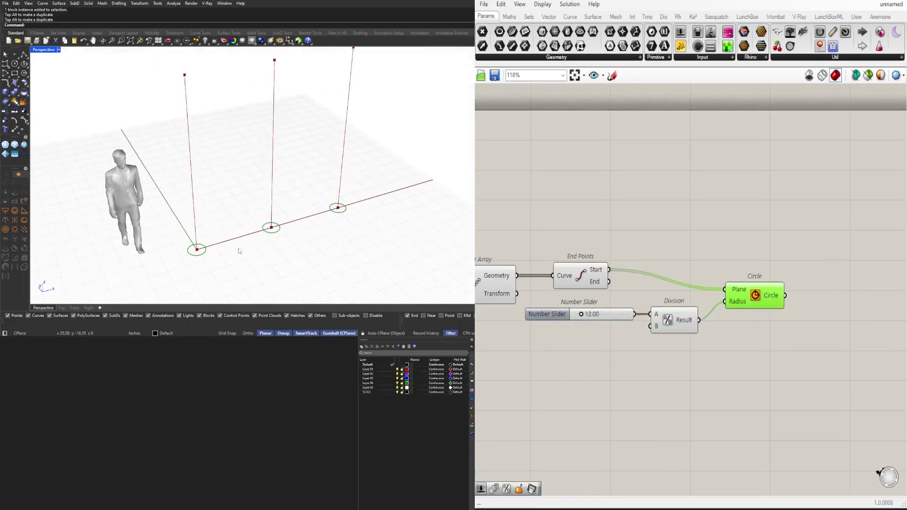
{"action": "right_click_drag", "start_coordinate": [699, 352], "coordinate": [682, 319]}
{"action": "left_click_drag", "start_coordinate": [723, 268], "coordinate": [719, 268]}
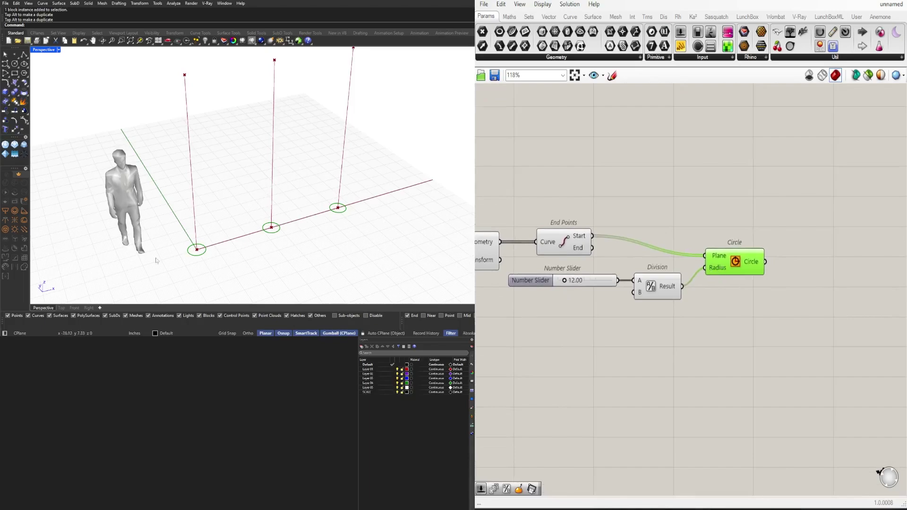
- Add an Offset Curve component after Circle and connect the Circle output to its Curve input
{"action": "scroll", "coordinate": [191, 264], "scroll_direction": "up", "scroll_amount": 5}
{"action": "scroll", "coordinate": [191, 264], "scroll_direction": "up", "scroll_amount": 3}
{"action": "scroll", "coordinate": [228, 243], "scroll_direction": "up", "scroll_amount": 3}
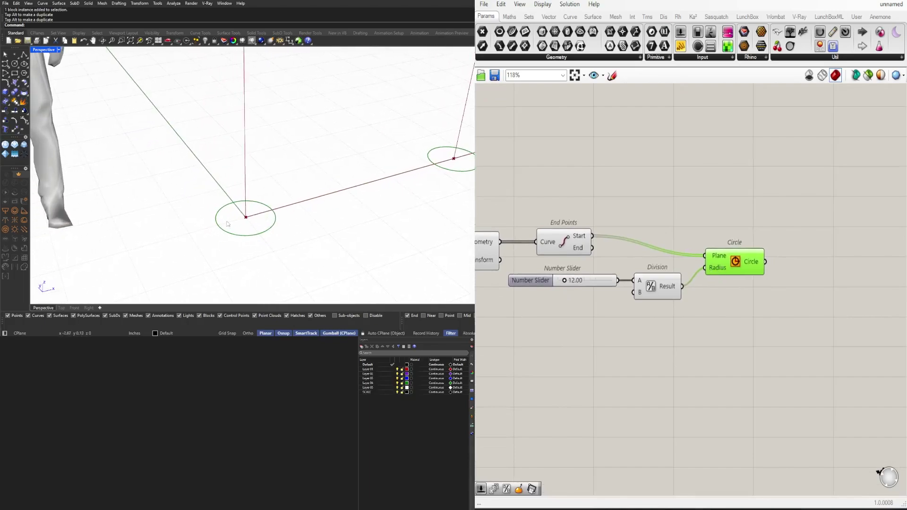
{"action": "double_click", "coordinate": [681, 332]}
{"action": "type", "text": "OFF"}
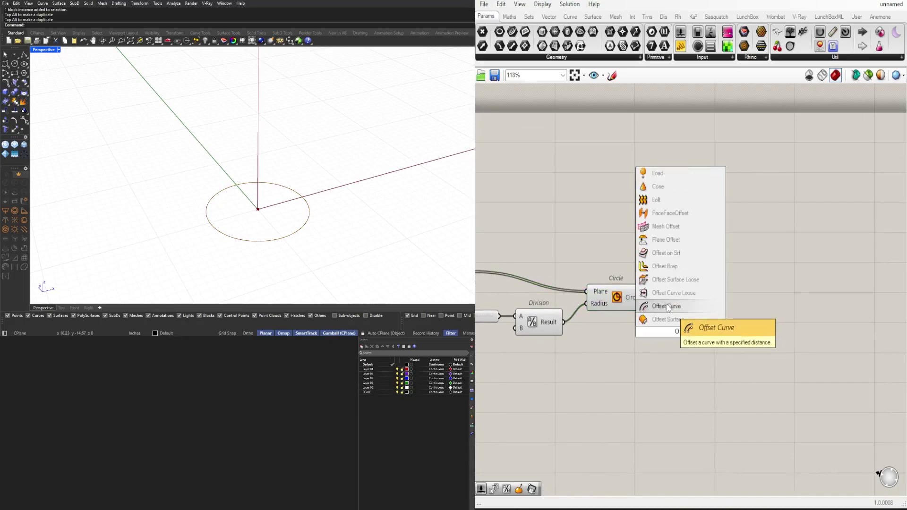
{"action": "left_click", "coordinate": [666, 306]}
{"action": "left_click_drag", "start_coordinate": [645, 297], "coordinate": [771, 339]}
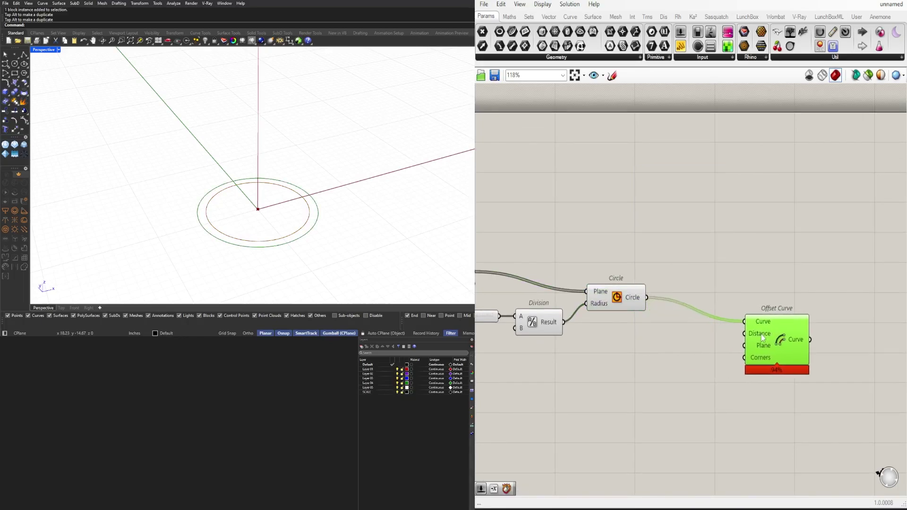
- Add a Negative component below Circle and connect its Result to the Offset Curve's Distance input
{"action": "double_click", "coordinate": [645, 371]}
{"action": "type", "text": "Neg"}
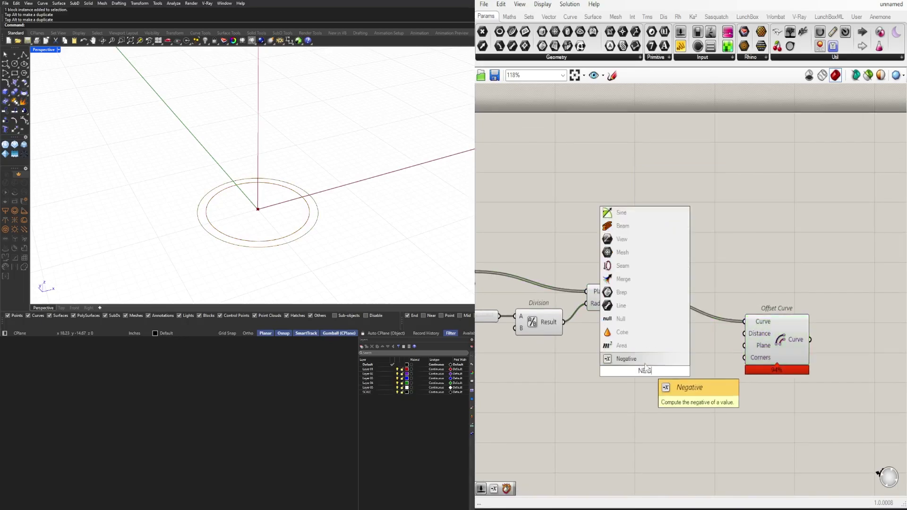
{"action": "key", "text": "Return"}
{"action": "left_click_drag", "start_coordinate": [643, 369], "coordinate": [682, 345]}
{"action": "right_click_drag", "start_coordinate": [614, 356], "coordinate": [637, 351]}
- Create a number slider with the value 2.500 and connect it to the Negative component's Value input
{"action": "double_click", "coordinate": [605, 355]}
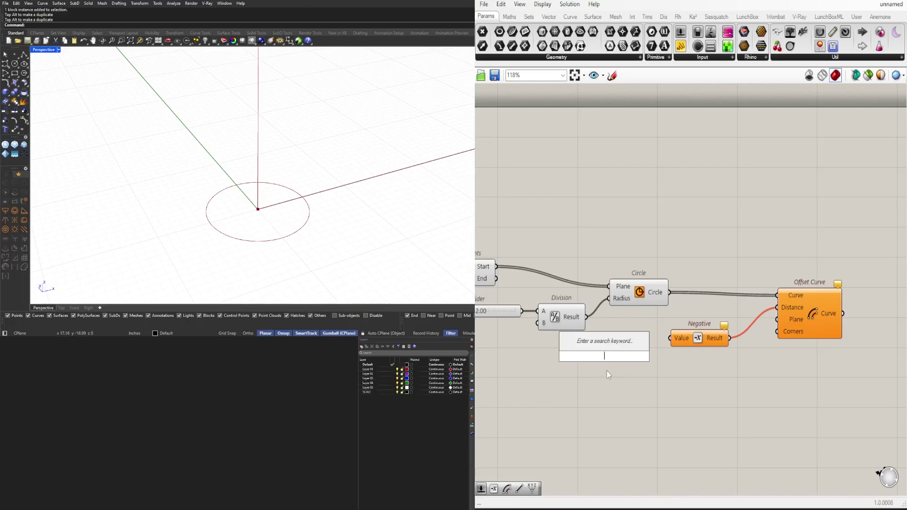
{"action": "type", "text": "2.500"}
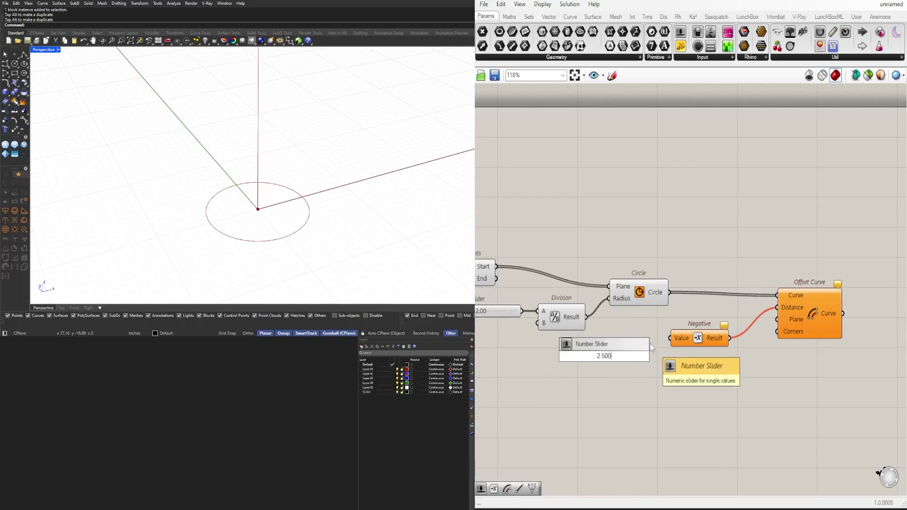
{"action": "key", "text": "Return"}
{"action": "scroll", "coordinate": [675, 365], "scroll_direction": "up", "scroll_amount": 3}
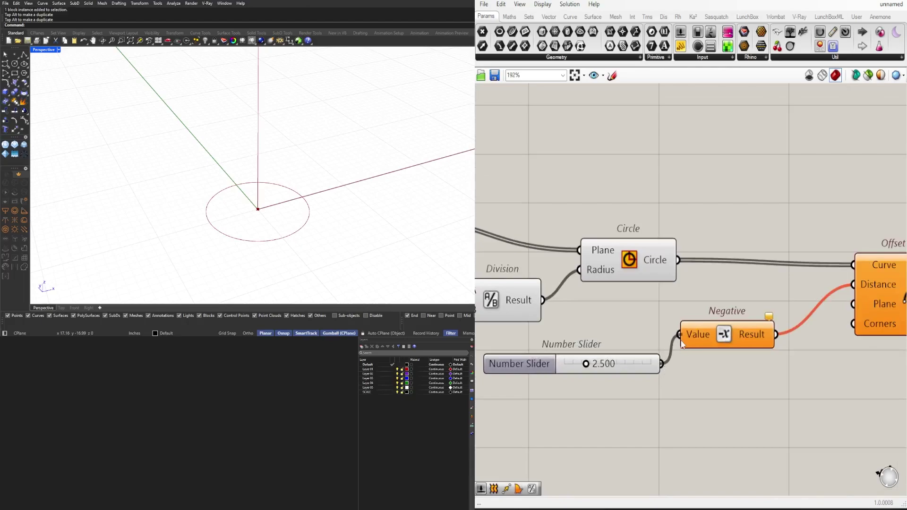
{"action": "left_click_drag", "start_coordinate": [608, 363], "coordinate": [700, 370]}
- Highlight the offset curves and original circles in turn, and move Offset Curve further away from the Circle component
{"action": "scroll", "coordinate": [521, 331], "scroll_direction": "down", "scroll_amount": 4}
{"action": "left_click", "coordinate": [765, 309]}
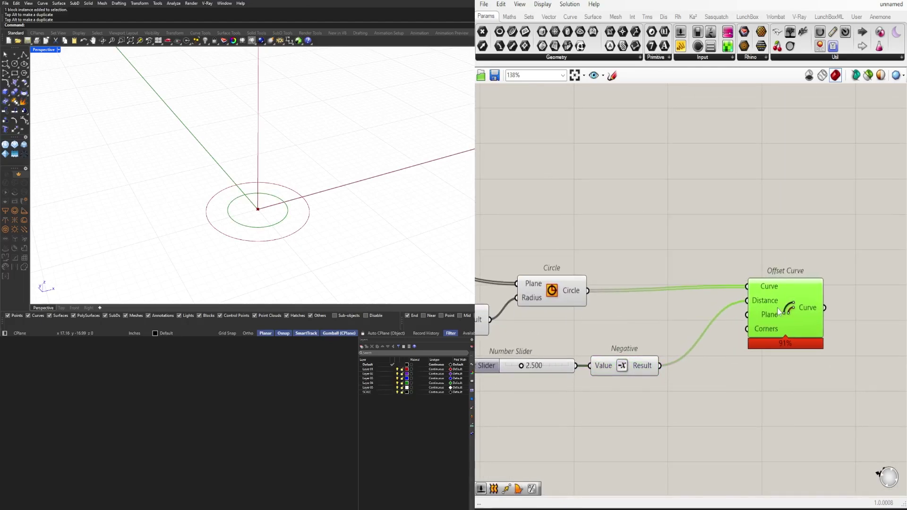
{"action": "left_click", "coordinate": [563, 291]}
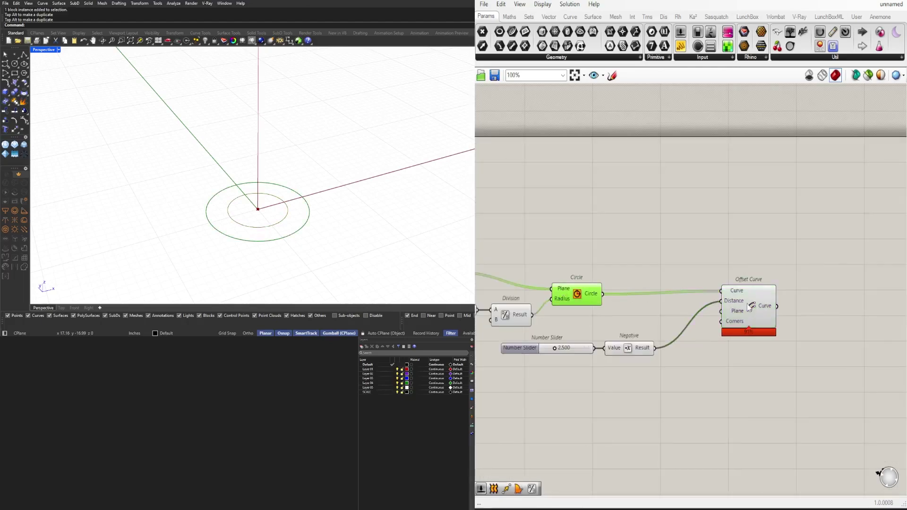
{"action": "left_click_drag", "start_coordinate": [750, 307], "coordinate": [783, 309]}
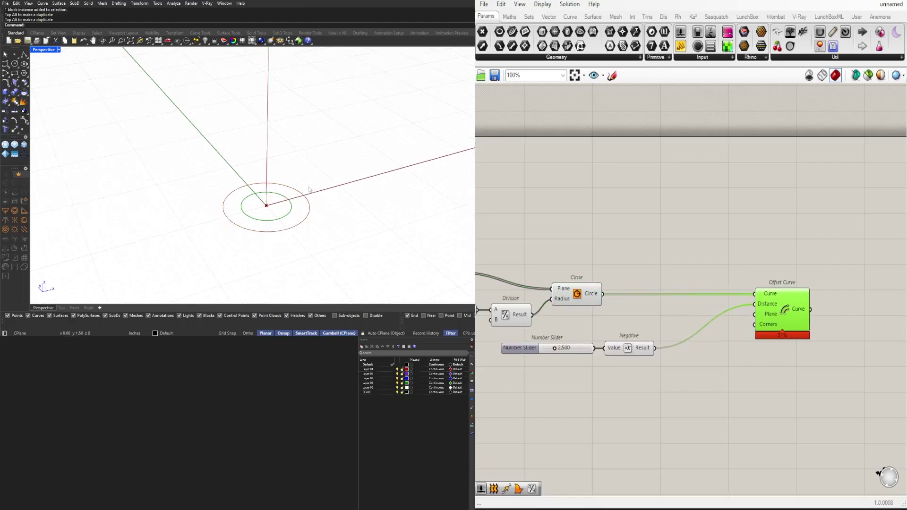
{"action": "scroll", "coordinate": [250, 227], "scroll_direction": "down", "scroll_amount": 5}
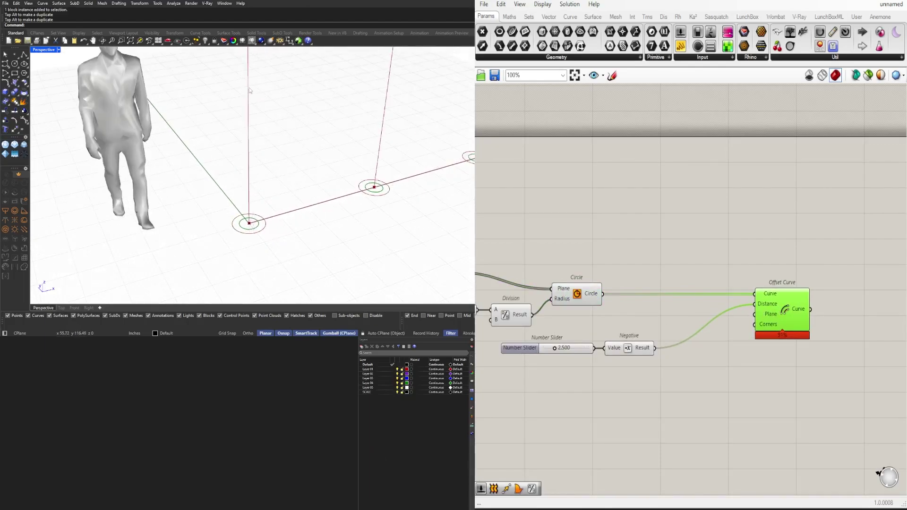
{"action": "scroll", "coordinate": [611, 350], "scroll_direction": "down", "scroll_amount": 2}
{"action": "scroll", "coordinate": [709, 322], "scroll_direction": "up", "scroll_amount": 2}
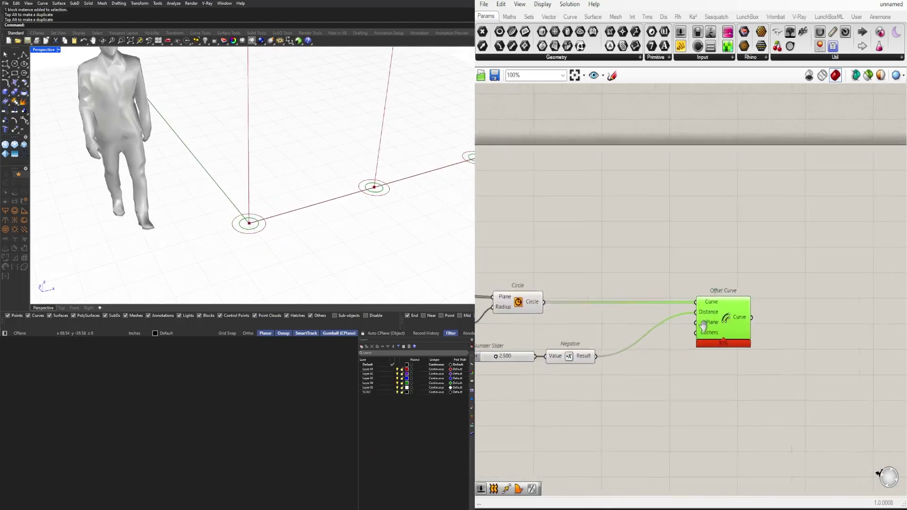
- Duplicate the Offset Curve component below the original and add a Division component that divides by 2 near its inputs
{"action": "left_click_drag", "start_coordinate": [769, 320], "coordinate": [805, 379]}
{"action": "double_click", "coordinate": [731, 405]}
{"action": "type", "text": "/2"}
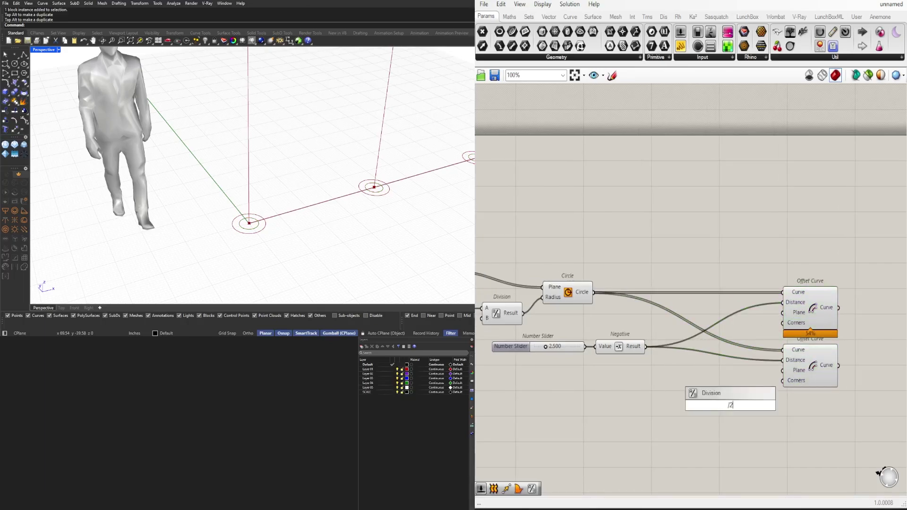
{"action": "key", "text": "Return"}
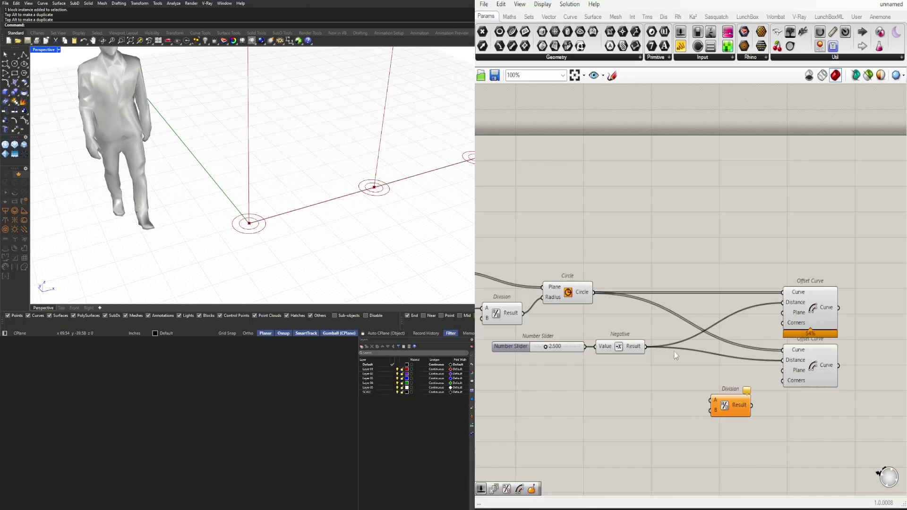
- Wire the Negative result through the Division component into the second Offset Curve's Distance input, placing Division between them
{"action": "left_click_drag", "start_coordinate": [646, 347], "coordinate": [781, 360]}
{"action": "left_click_drag", "start_coordinate": [721, 365], "coordinate": [720, 359]}
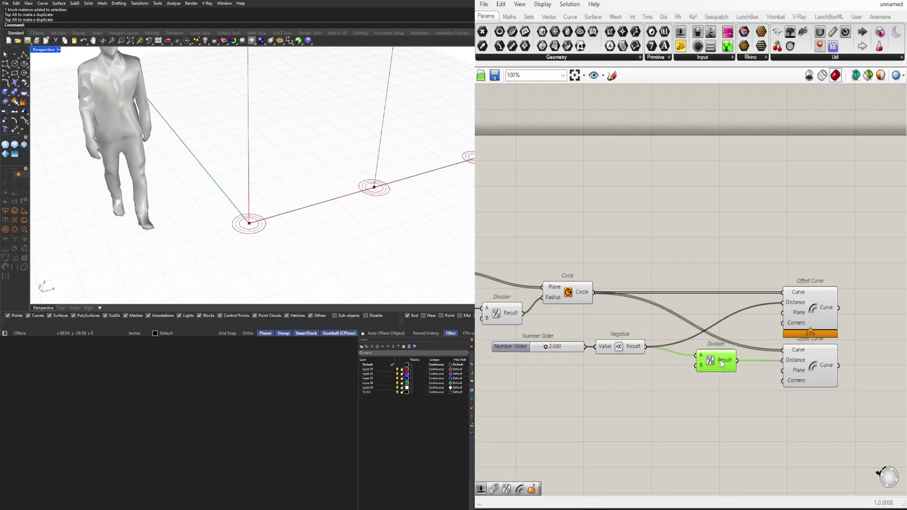
{"action": "left_click", "coordinate": [818, 355]}
- Set the offset distance slider feeding the Negative component to 2.282 and inspect the offset curves around the column base
{"action": "scroll", "coordinate": [538, 352], "scroll_direction": "up", "scroll_amount": 6}
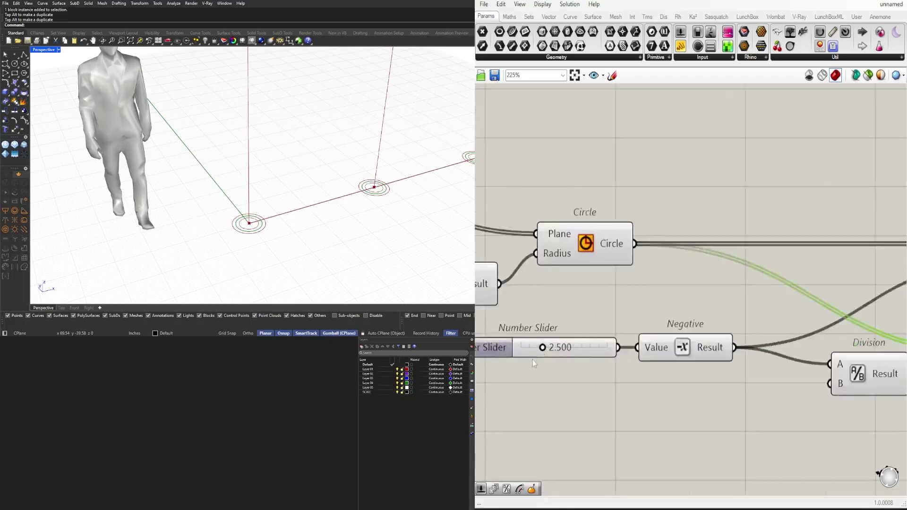
{"action": "left_click_drag", "start_coordinate": [551, 340], "coordinate": [547, 358]}
{"action": "scroll", "coordinate": [793, 341], "scroll_direction": "down", "scroll_amount": 4}
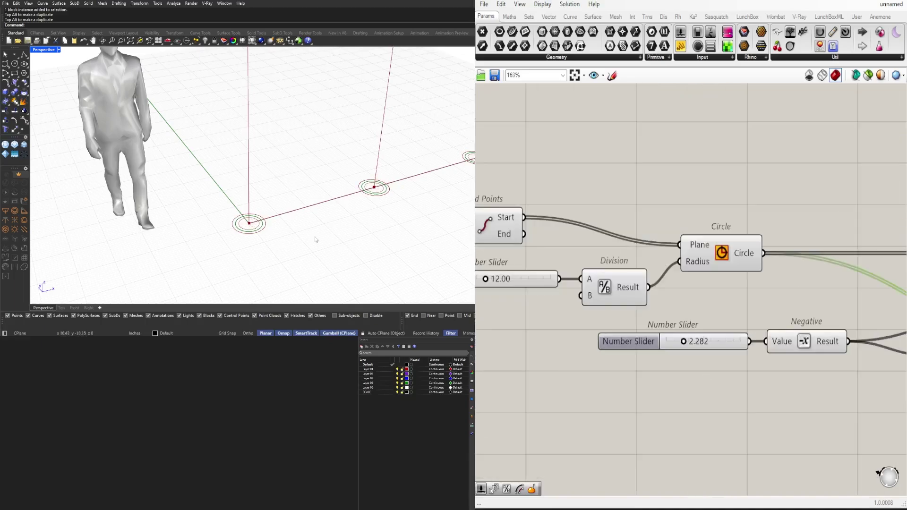
{"action": "scroll", "coordinate": [246, 223], "scroll_direction": "up", "scroll_amount": 5}
{"action": "scroll", "coordinate": [737, 314], "scroll_direction": "down", "scroll_amount": 3}
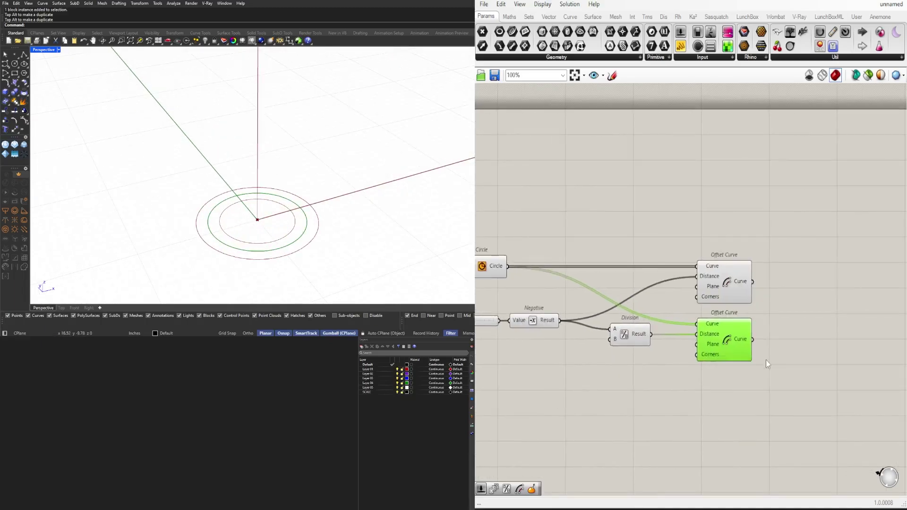
- Add a Divide Curve component beside the second Offset Curve and connect the offset curve output to its Curve input
{"action": "right_click_drag", "start_coordinate": [764, 371], "coordinate": [710, 358]}
{"action": "left_click", "coordinate": [722, 409]}
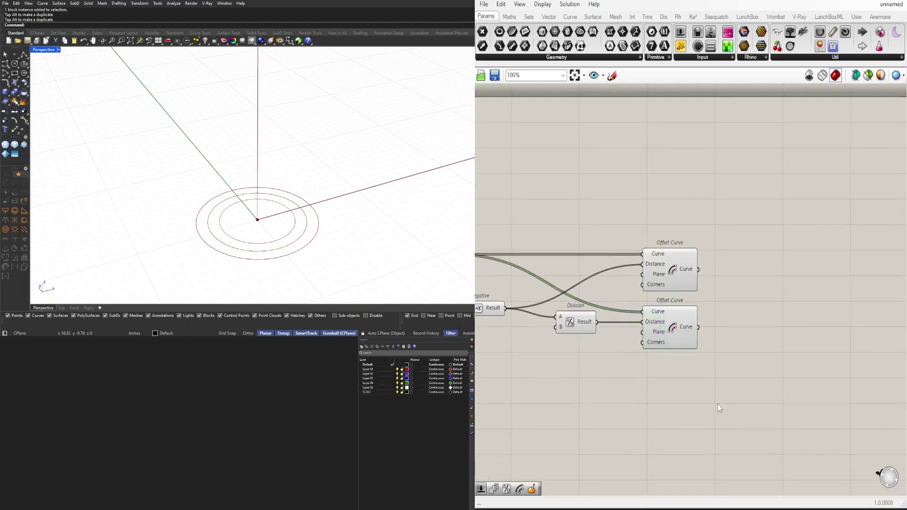
{"action": "double_click", "coordinate": [714, 398]}
{"action": "type", "text": "DIVI"}
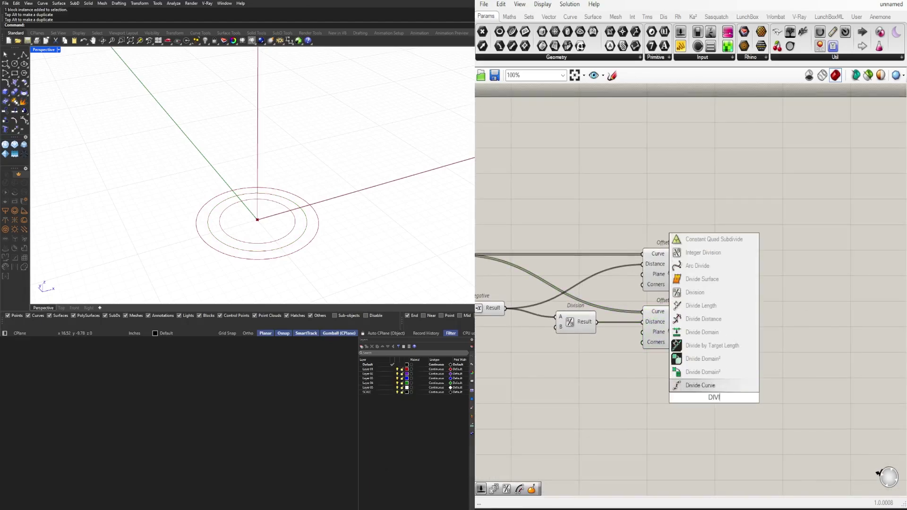
{"action": "left_click", "coordinate": [708, 385]}
{"action": "left_click_drag", "start_coordinate": [666, 402], "coordinate": [710, 362]}
{"action": "left_click_drag", "start_coordinate": [656, 327], "coordinate": [685, 346]}
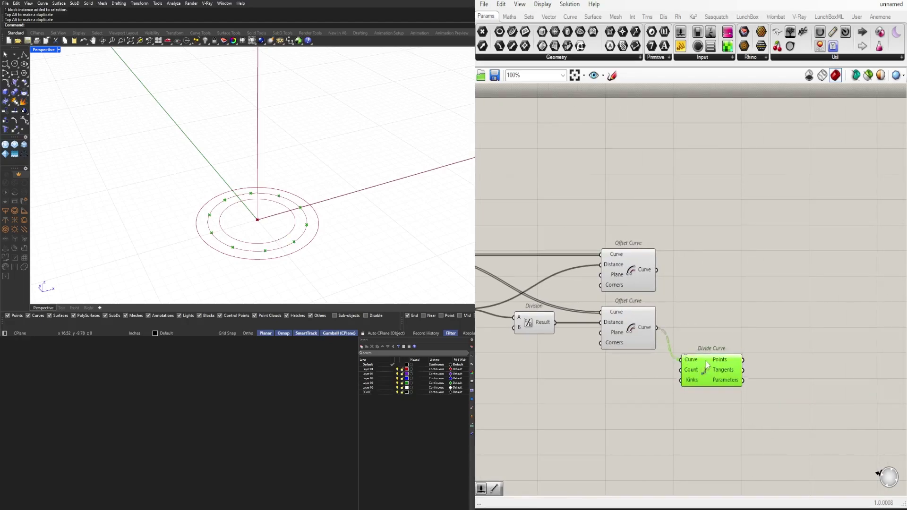
- Create a number slider with the value 8, connect it to Divide Curve's Count input, and align the two components
{"action": "double_click", "coordinate": [602, 378]}
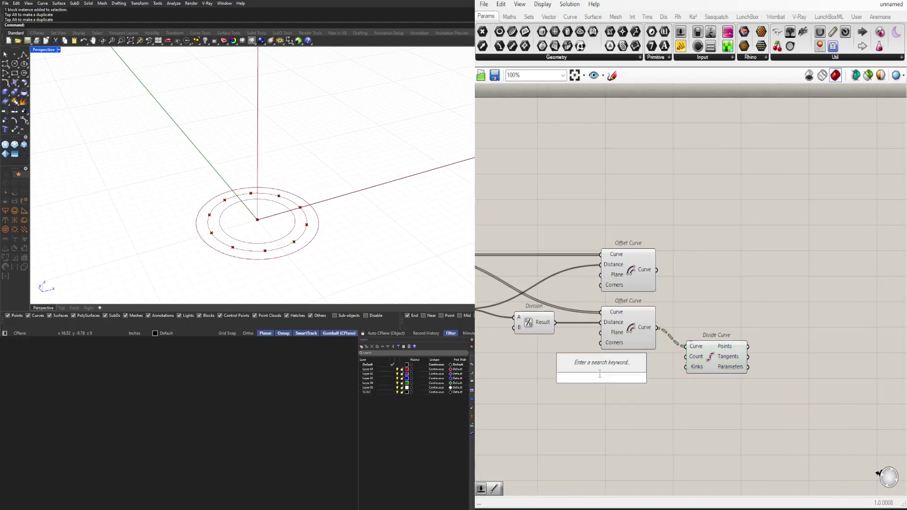
{"action": "type", "text": "8"}
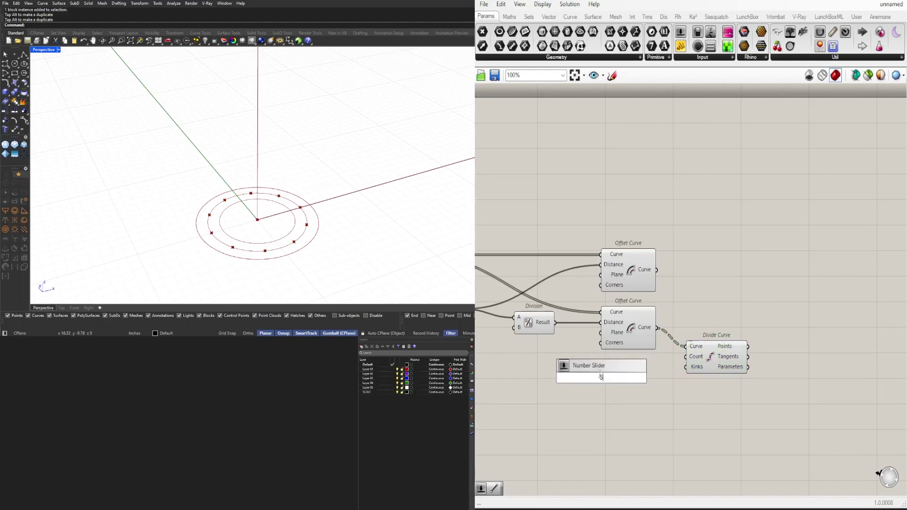
{"action": "key", "text": "Return"}
{"action": "scroll", "coordinate": [598, 373], "scroll_direction": "up", "scroll_amount": 3}
{"action": "left_click_drag", "start_coordinate": [636, 379], "coordinate": [674, 364]}
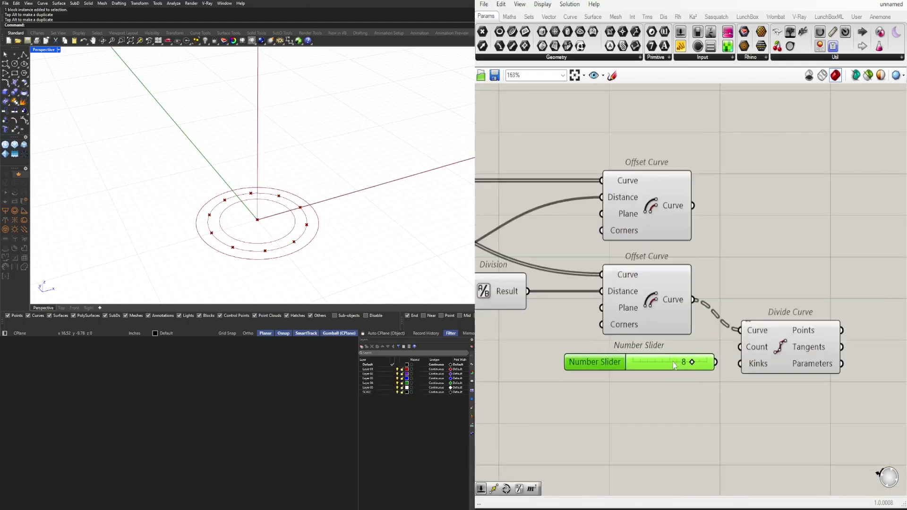
{"action": "mouse_move", "coordinate": [742, 352]}
{"action": "left_mouse_down"}
{"action": "mouse_move", "coordinate": [677, 365]}
{"action": "mouse_move", "coordinate": [737, 364]}
{"action": "left_mouse_up"}
{"action": "scroll", "coordinate": [679, 362], "scroll_direction": "up", "scroll_amount": 3}
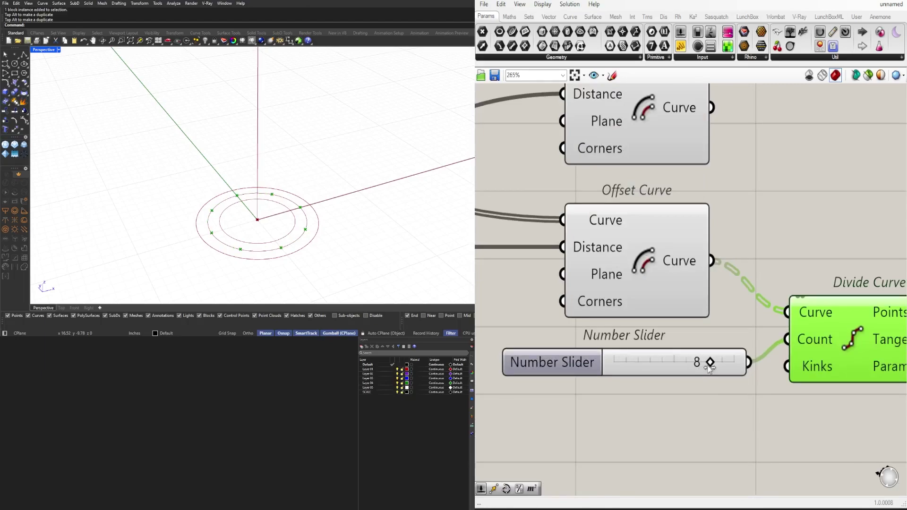
{"action": "scroll", "coordinate": [658, 430], "scroll_direction": "down", "scroll_amount": 3}
{"action": "left_click_drag", "start_coordinate": [687, 399], "coordinate": [675, 399]}
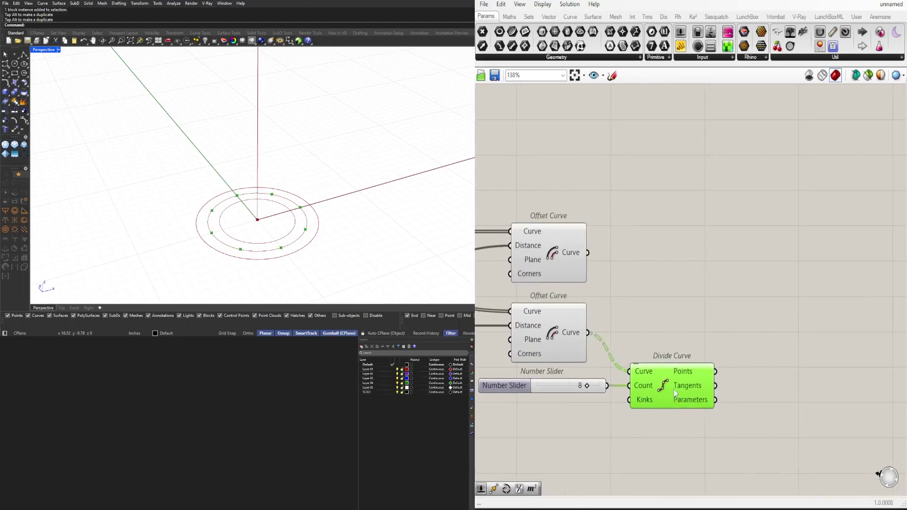
{"action": "left_click", "coordinate": [614, 440]}
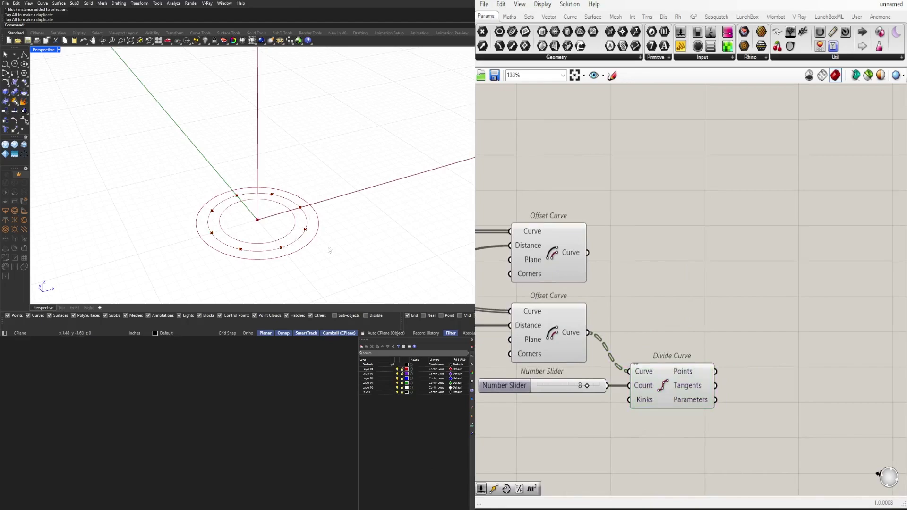
- Duplicate the base Circle with its Division and 12.00 slider, placing the copies beside and below Divide Curve
{"action": "scroll", "coordinate": [685, 331], "scroll_direction": "down", "scroll_amount": 3}
{"action": "right_click_drag", "start_coordinate": [589, 279], "coordinate": [654, 249]}
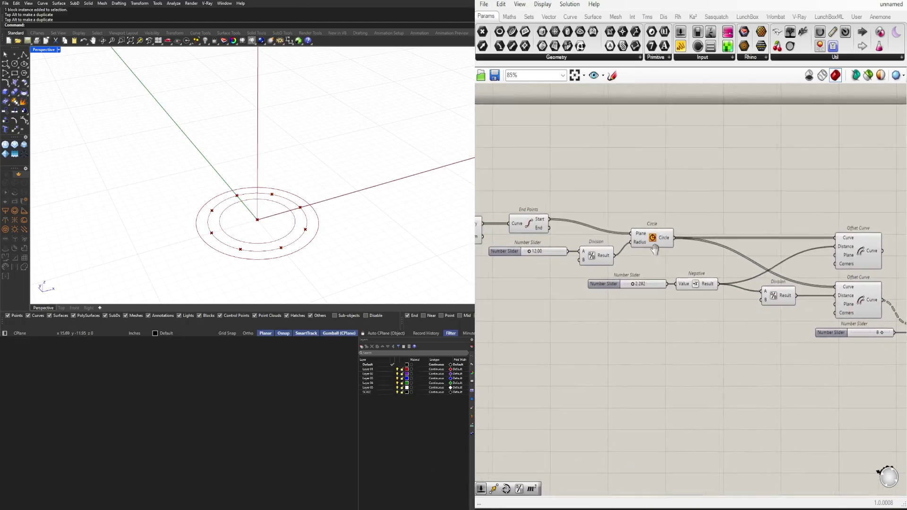
{"action": "left_click_drag", "start_coordinate": [682, 268], "coordinate": [795, 308]}
{"action": "scroll", "coordinate": [569, 260], "scroll_direction": "down", "scroll_amount": 2}
{"action": "left_click", "coordinate": [719, 330]}
{"action": "scroll", "coordinate": [719, 330], "scroll_direction": "up", "scroll_amount": 3}
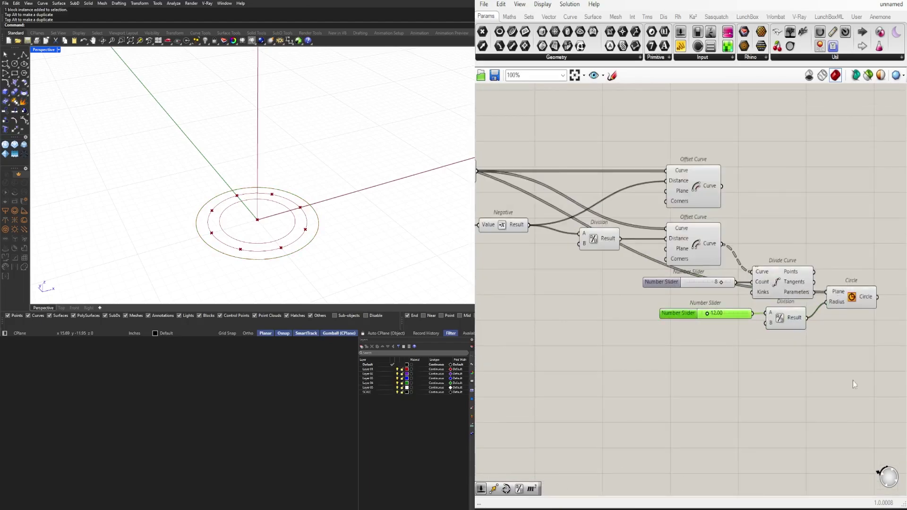
- Set the maximum of the duplicated circle's 12.00 number slider to 2
{"action": "left_click", "coordinate": [713, 324]}
{"action": "right_click_drag", "start_coordinate": [675, 316], "coordinate": [602, 322]}
{"action": "right_click", "coordinate": [602, 322]}
{"action": "left_click", "coordinate": [609, 362]}
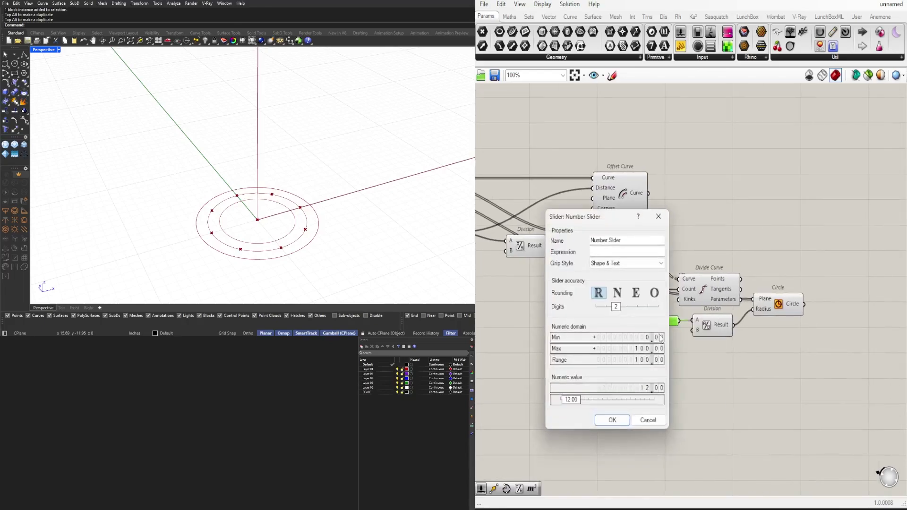
{"action": "double_click", "coordinate": [641, 349]}
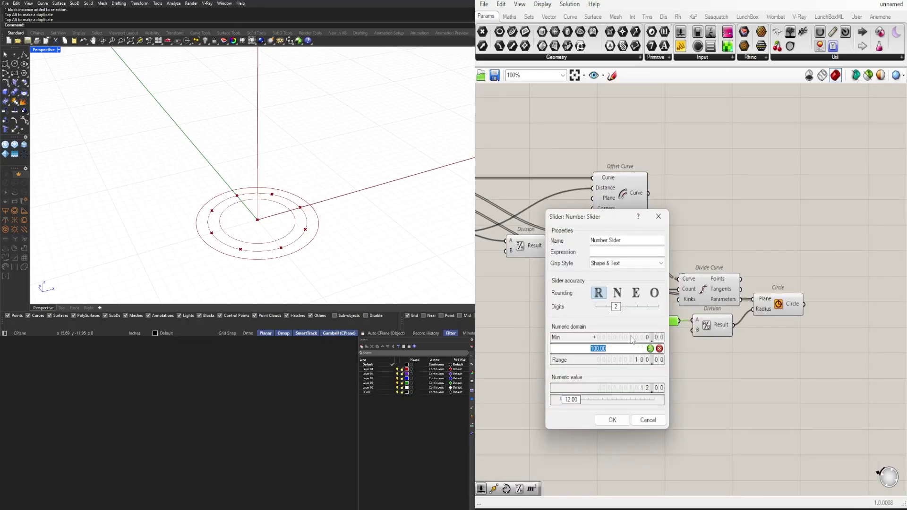
{"action": "type", "text": "2"}
{"action": "key", "text": "Return"}
{"action": "key", "text": "Return"}
- Connect Divide Curve's Points output to the Plane input of the duplicated Circle and space the component out from it
{"action": "scroll", "coordinate": [719, 308], "scroll_direction": "up", "scroll_amount": 3}
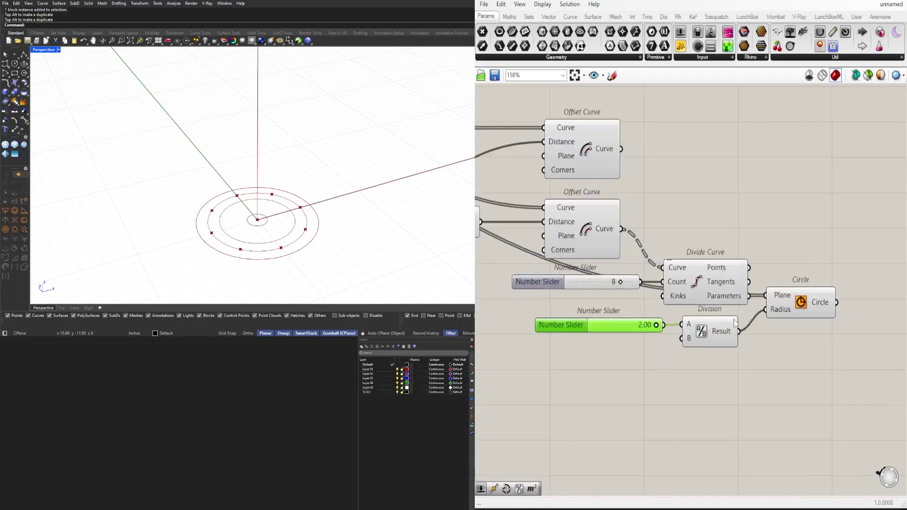
{"action": "right_click_drag", "start_coordinate": [796, 297], "coordinate": [693, 310]}
{"action": "left_click_drag", "start_coordinate": [646, 282], "coordinate": [717, 295]}
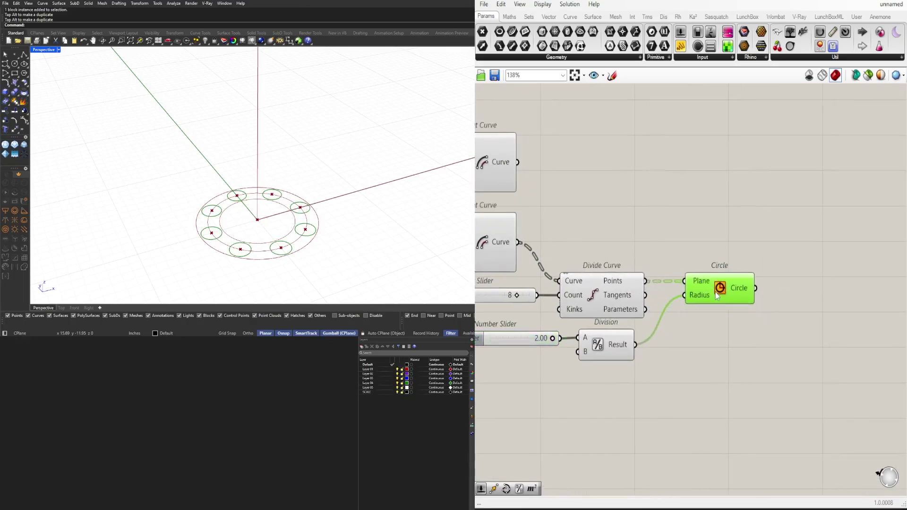
- Try values of 1 and 0.5 on the slider that sizes the small circles
{"action": "scroll", "coordinate": [557, 345], "scroll_direction": "up", "scroll_amount": 4}
{"action": "left_click_drag", "start_coordinate": [765, 343], "coordinate": [697, 344]}
{"action": "double_click", "coordinate": [698, 344]}
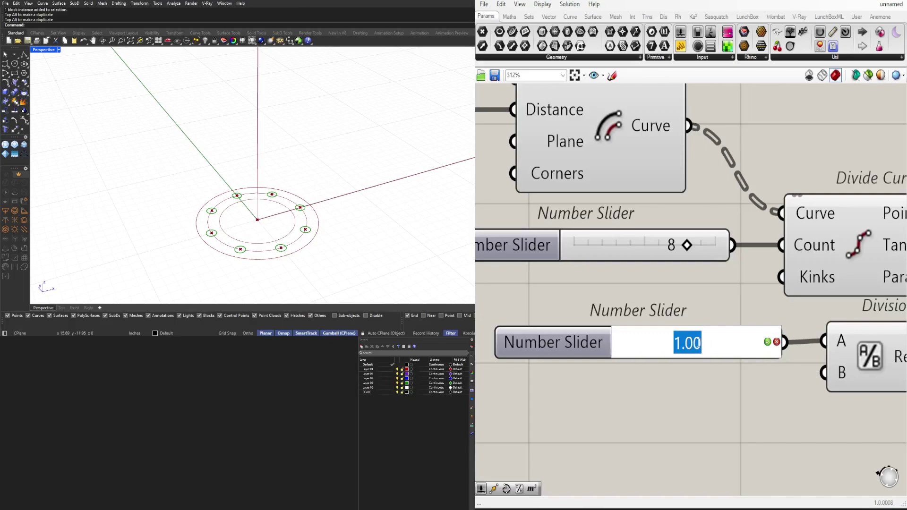
{"action": "type", "text": "1"}
{"action": "key", "text": "Return"}
{"action": "double_click", "coordinate": [698, 343]}
{"action": "key", "text": "BackSpace"}
{"action": "type", "text": "0.5"}
{"action": "key", "text": "Return"}
- Set the slider that sizes the small circles to 0.75
{"action": "double_click", "coordinate": [693, 343]}
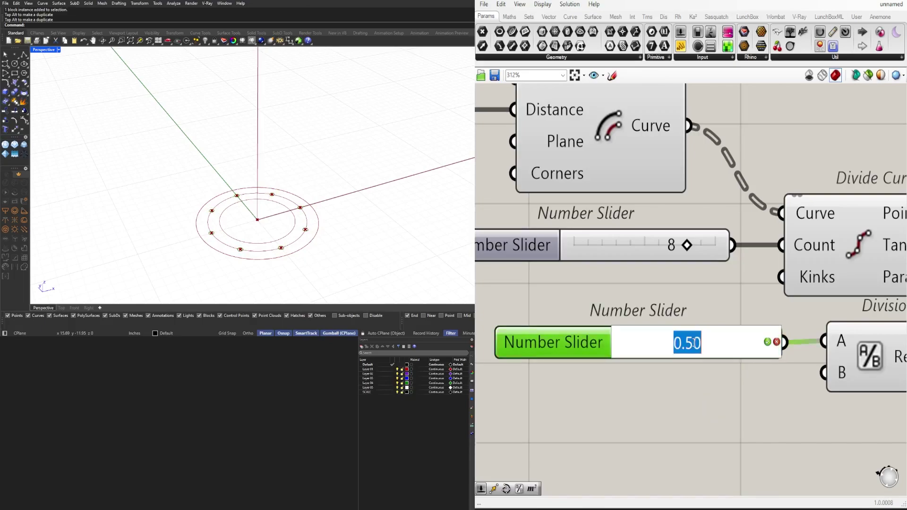
{"action": "key", "text": "BackSpace"}
{"action": "type", "text": "0.75"}
{"action": "key", "text": "Return"}
{"action": "scroll", "coordinate": [678, 361], "scroll_direction": "down", "scroll_amount": 5}
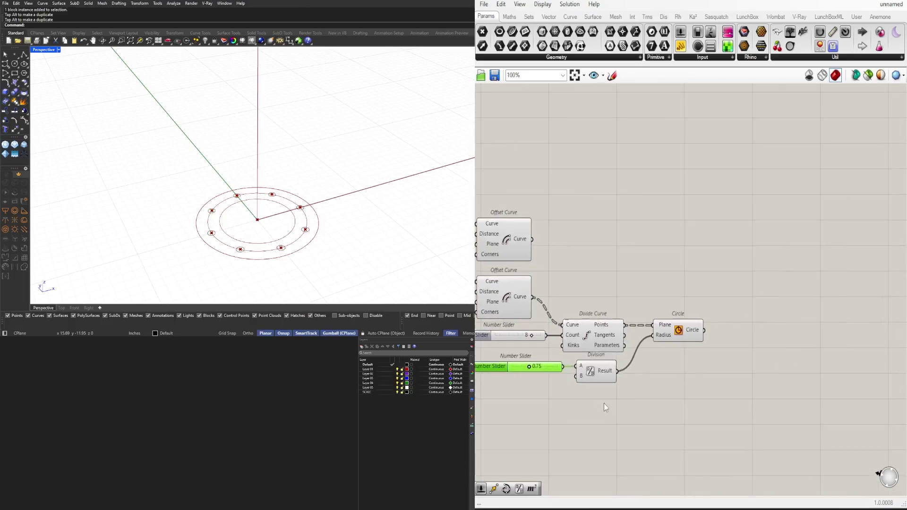
- Highlight the inner offset curve and the outer base circle in turn to review the column's base profile
{"action": "left_click", "coordinate": [670, 329]}
{"action": "left_click", "coordinate": [522, 232]}
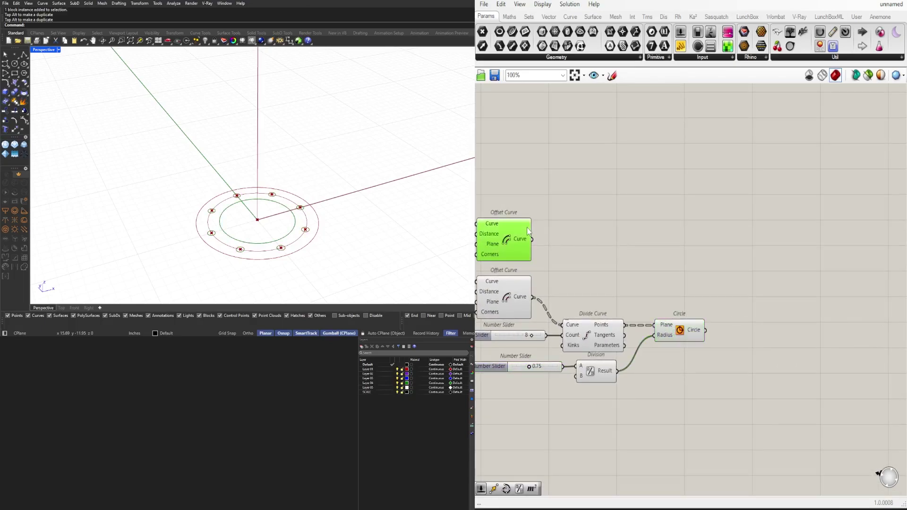
{"action": "scroll", "coordinate": [749, 260], "scroll_direction": "down", "scroll_amount": 3}
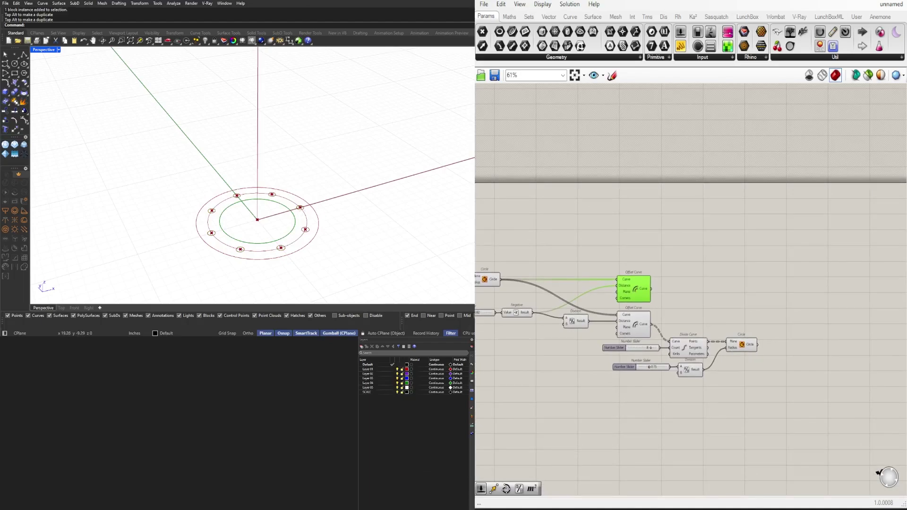
{"action": "left_click", "coordinate": [707, 312]}
{"action": "right_click_drag", "start_coordinate": [532, 273], "coordinate": [660, 248]}
{"action": "left_click", "coordinate": [610, 259]}
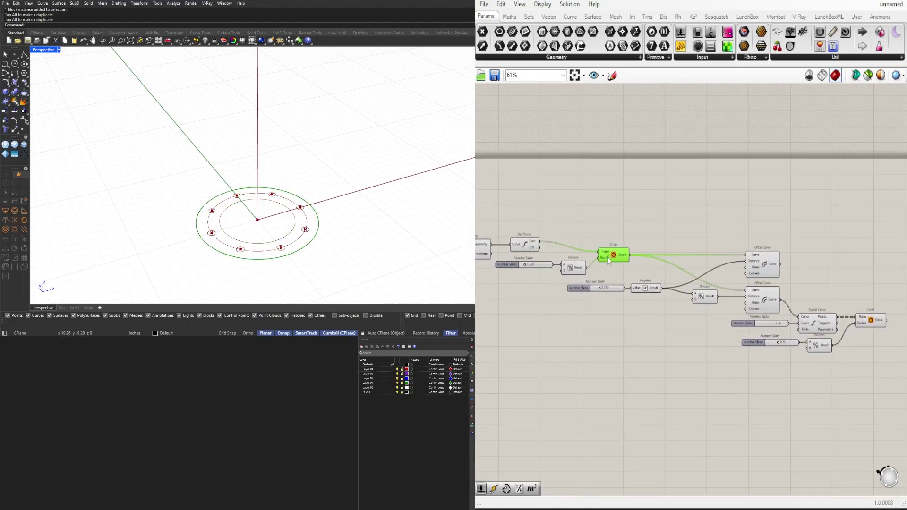
- Add a Region Difference component and connect the base Circle's output to its Curves A input
{"action": "double_click", "coordinate": [667, 222]}
{"action": "type", "text": "REG"}
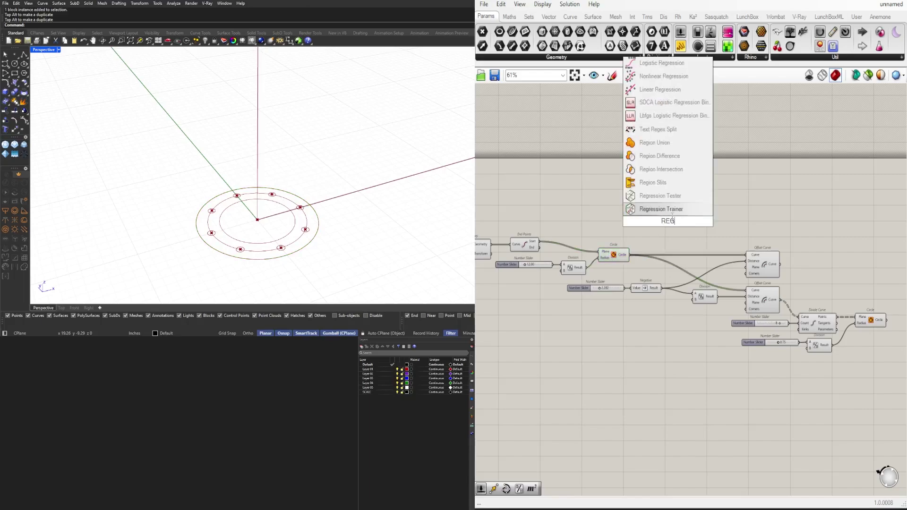
{"action": "left_click", "coordinate": [659, 155]}
{"action": "scroll", "coordinate": [678, 234], "scroll_direction": "up", "scroll_amount": 3}
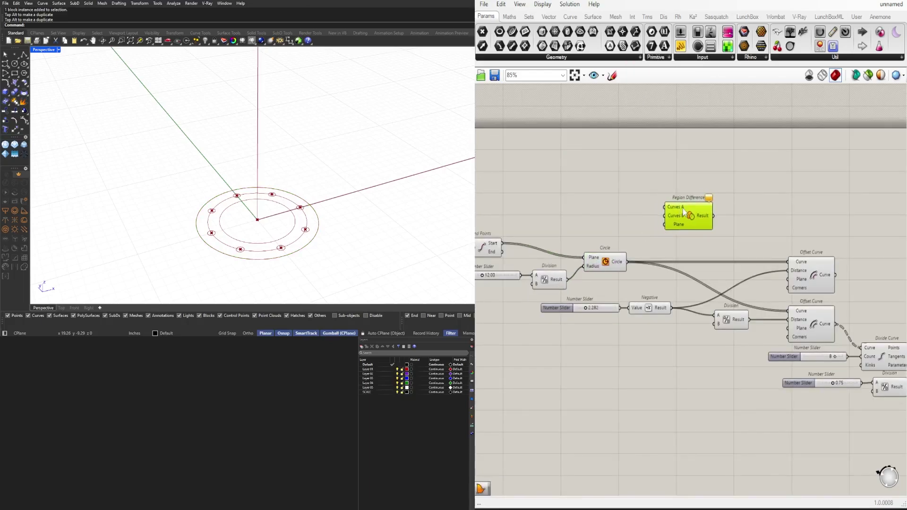
{"action": "left_click", "coordinate": [611, 264]}
{"action": "left_click_drag", "start_coordinate": [631, 265], "coordinate": [700, 206]}
- Move Region Difference beside the small Circle component and connect the small circles to its Curves B input
{"action": "right_click_drag", "start_coordinate": [719, 222], "coordinate": [588, 223]}
{"action": "scroll", "coordinate": [588, 223], "scroll_direction": "down", "scroll_amount": 3}
{"action": "left_click_drag", "start_coordinate": [588, 223], "coordinate": [798, 306]}
{"action": "scroll", "coordinate": [775, 309], "scroll_direction": "up", "scroll_amount": 4}
{"action": "left_click", "coordinate": [736, 322]}
{"action": "right_click_drag", "start_coordinate": [740, 325], "coordinate": [652, 331]}
{"action": "scroll", "coordinate": [652, 331], "scroll_direction": "up", "scroll_amount": 3}
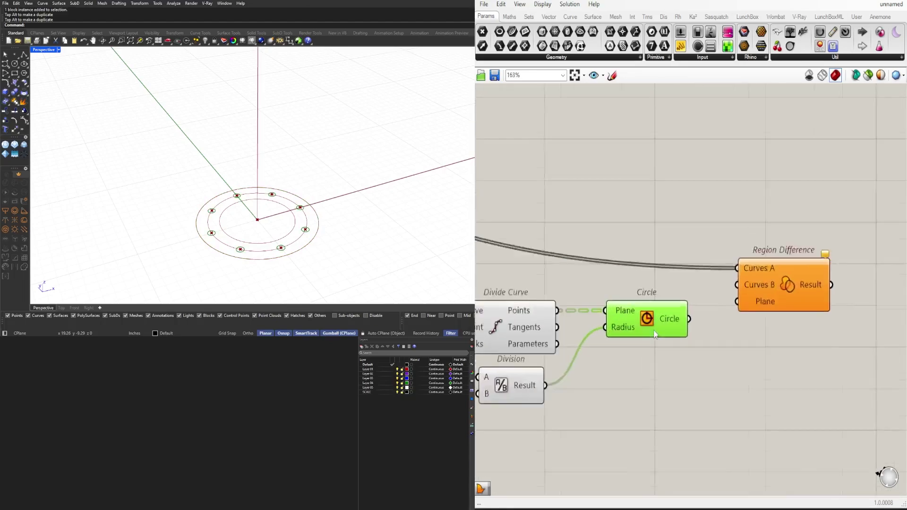
{"action": "left_click_drag", "start_coordinate": [698, 317], "coordinate": [741, 281]}
{"action": "left_click_drag", "start_coordinate": [821, 279], "coordinate": [801, 281]}
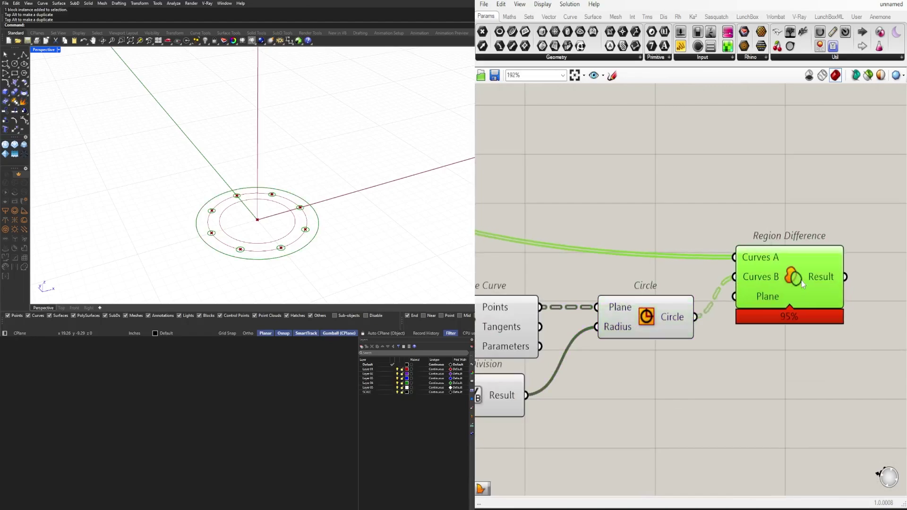
- Add a Boundary Surfaces component and connect Region Difference's Result to its Edges input
{"action": "scroll", "coordinate": [756, 286], "scroll_direction": "down", "scroll_amount": 2}
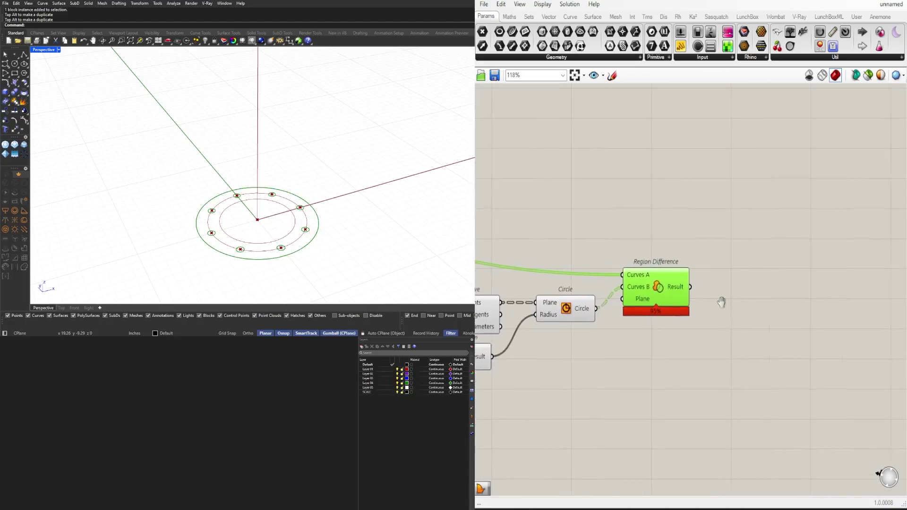
{"action": "left_click", "coordinate": [744, 300]}
{"action": "double_click", "coordinate": [744, 299]}
{"action": "type", "text": "BOUND"}
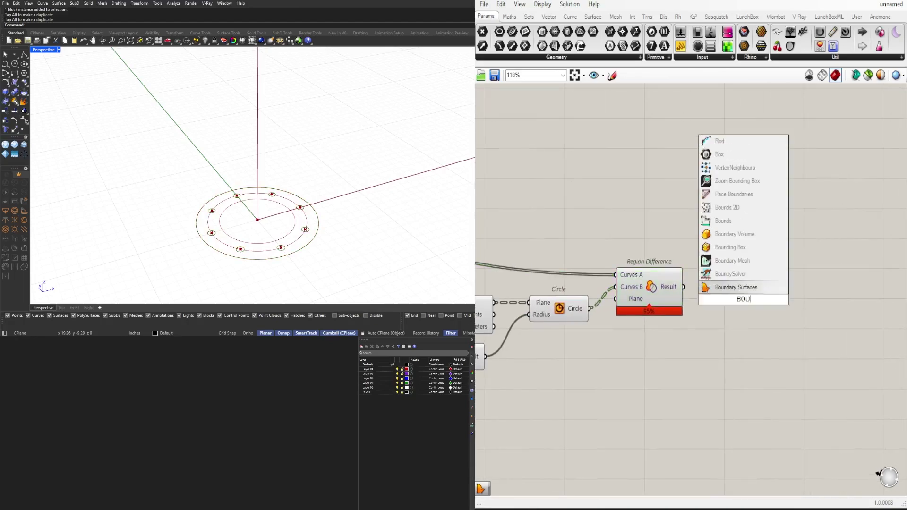
{"action": "left_click", "coordinate": [730, 288]}
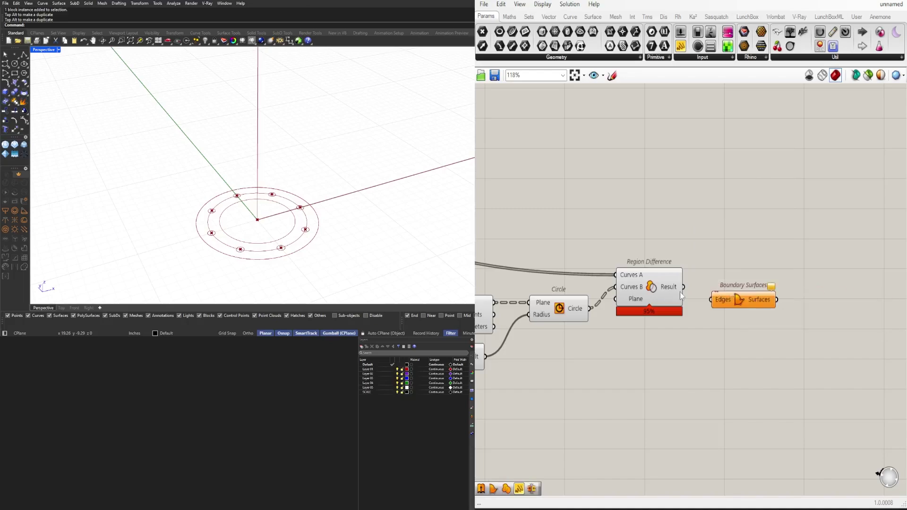
{"action": "left_click", "coordinate": [720, 301]}
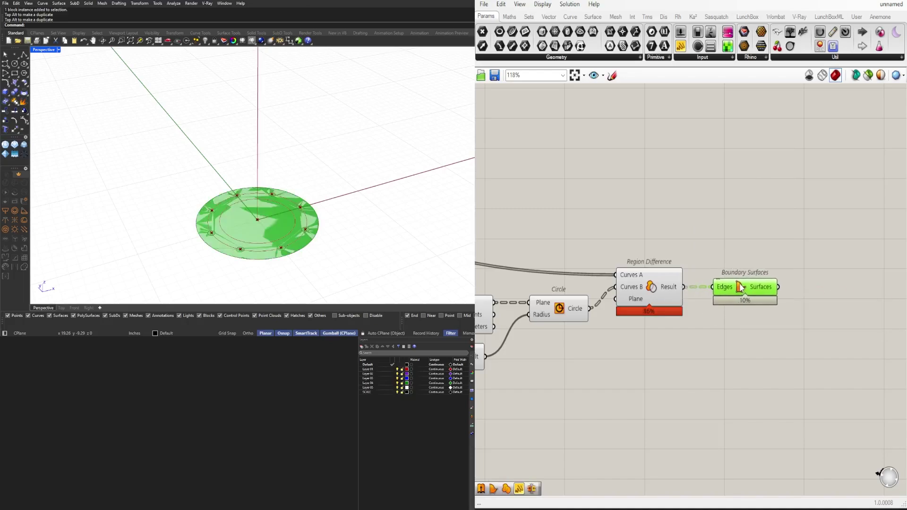
- Add a Graft Tree component and route the base Circle's output through it into Region Difference's Curves A input
{"action": "scroll", "coordinate": [718, 299], "scroll_direction": "down", "scroll_amount": 1}
{"action": "scroll", "coordinate": [719, 299], "scroll_direction": "down", "scroll_amount": 2}
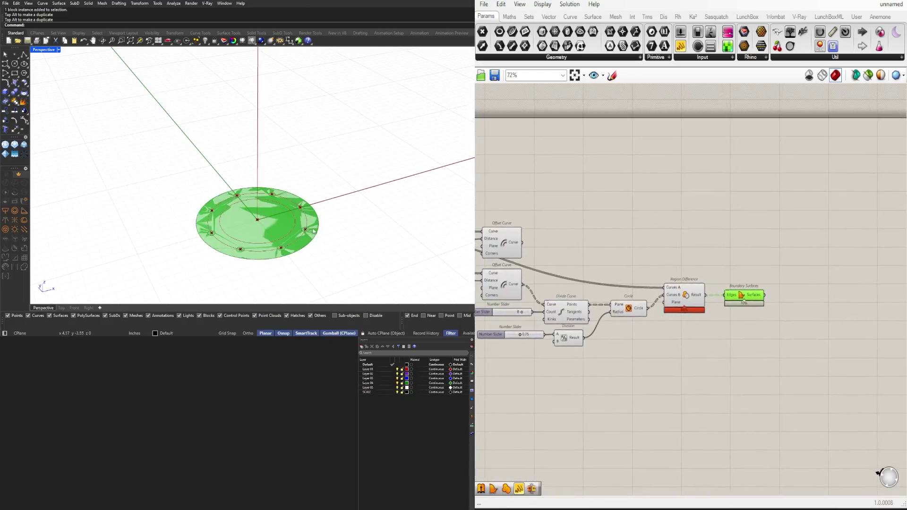
{"action": "double_click", "coordinate": [597, 273]}
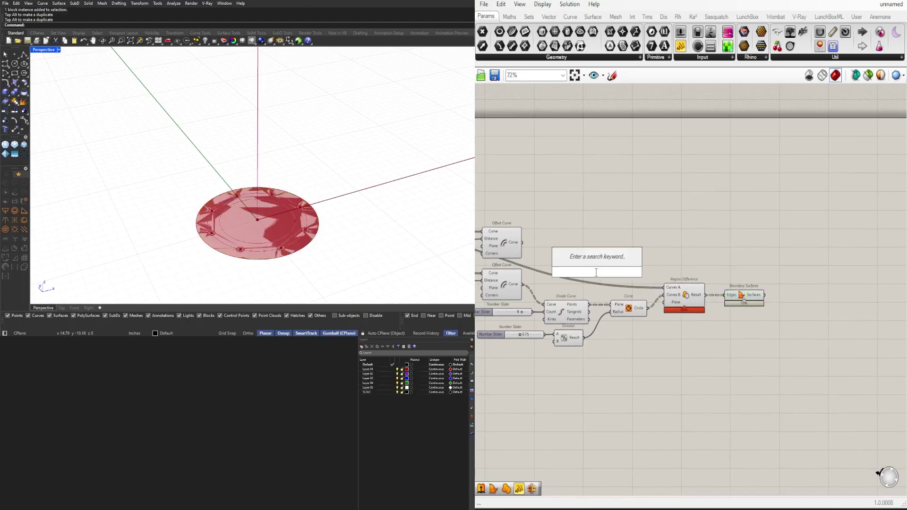
{"action": "type", "text": "GRAFT"}
{"action": "left_click", "coordinate": [580, 260]}
{"action": "right_click_drag", "start_coordinate": [493, 272], "coordinate": [678, 255]}
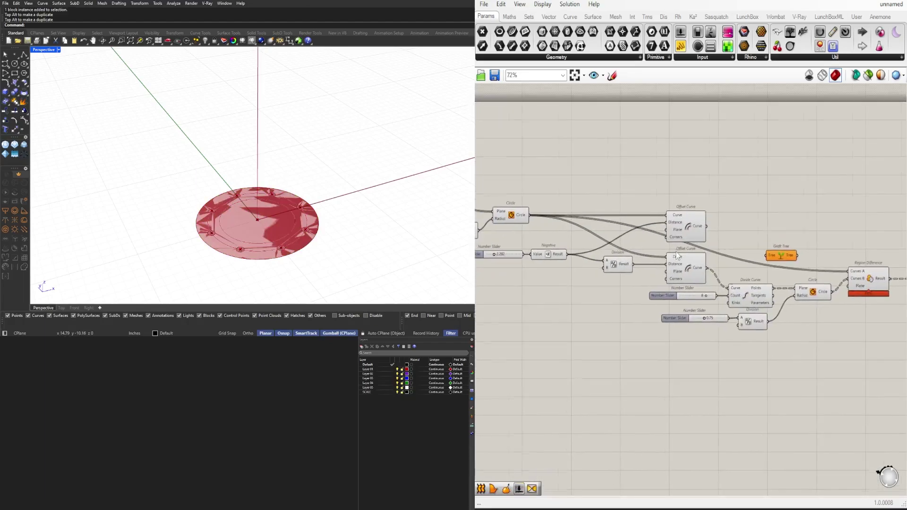
{"action": "left_click_drag", "start_coordinate": [530, 215], "coordinate": [847, 270]}
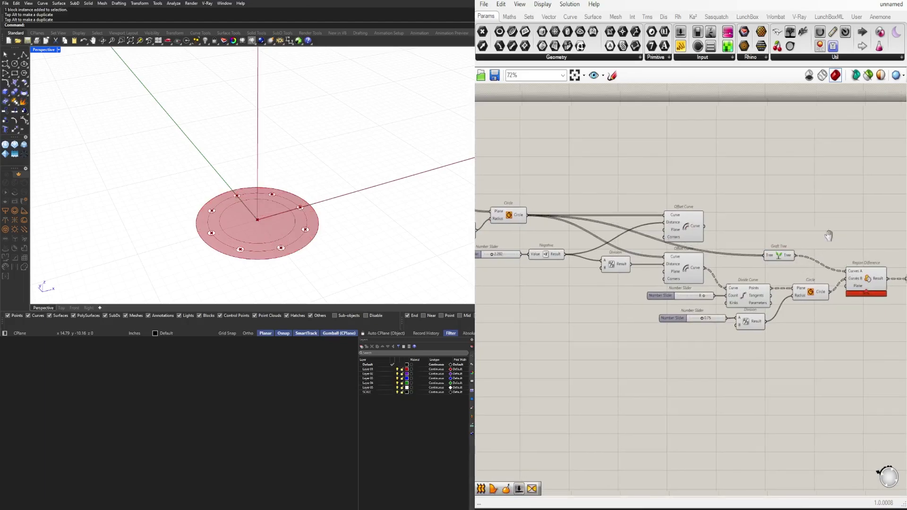
- Place Graft Tree just above the small Circle component and inspect the small Circle's output data
{"action": "right_click_drag", "start_coordinate": [787, 257], "coordinate": [678, 260]}
{"action": "left_click_drag", "start_coordinate": [678, 260], "coordinate": [700, 272]}
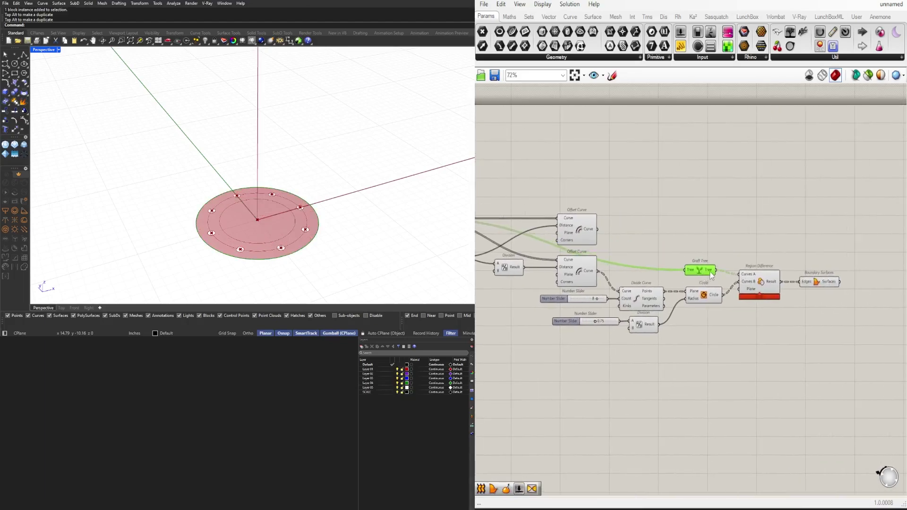
{"action": "mouse_move", "coordinate": [710, 275]}
{"action": "mouse_move", "coordinate": [719, 296]}
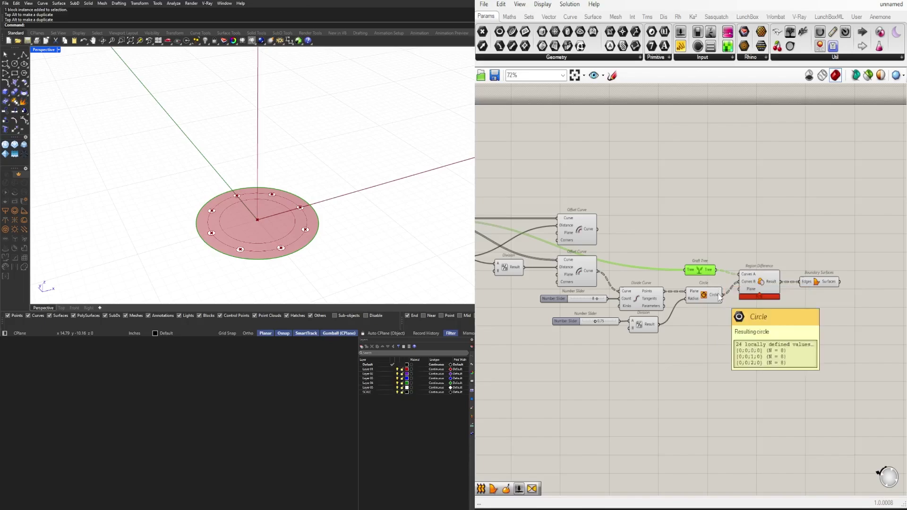
{"action": "left_click_drag", "start_coordinate": [699, 271], "coordinate": [703, 275]}
{"action": "left_click", "coordinate": [704, 256]}
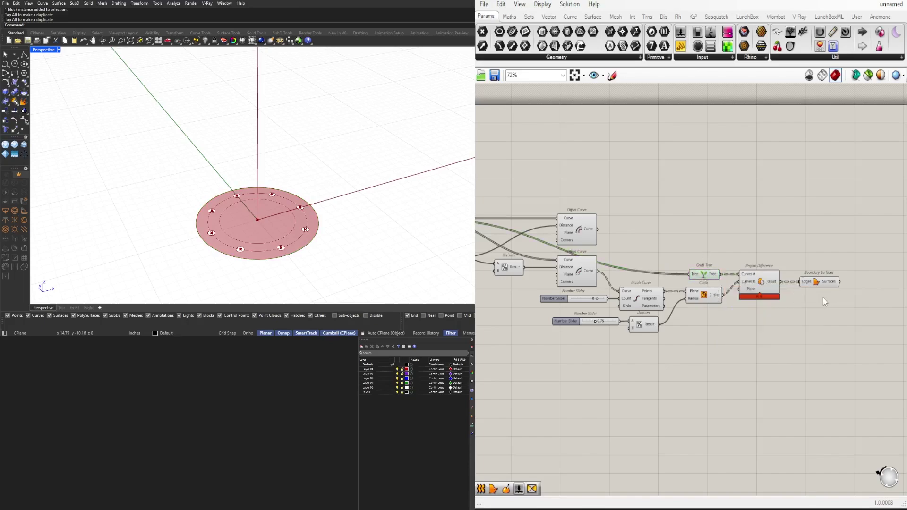
- Shift Region Difference and Boundary Surfaces slightly away from the Graft Tree component
{"action": "right_click_drag", "start_coordinate": [823, 298], "coordinate": [741, 296]}
{"action": "left_click", "coordinate": [754, 242]}
{"action": "left_click_drag", "start_coordinate": [735, 278], "coordinate": [692, 283]}
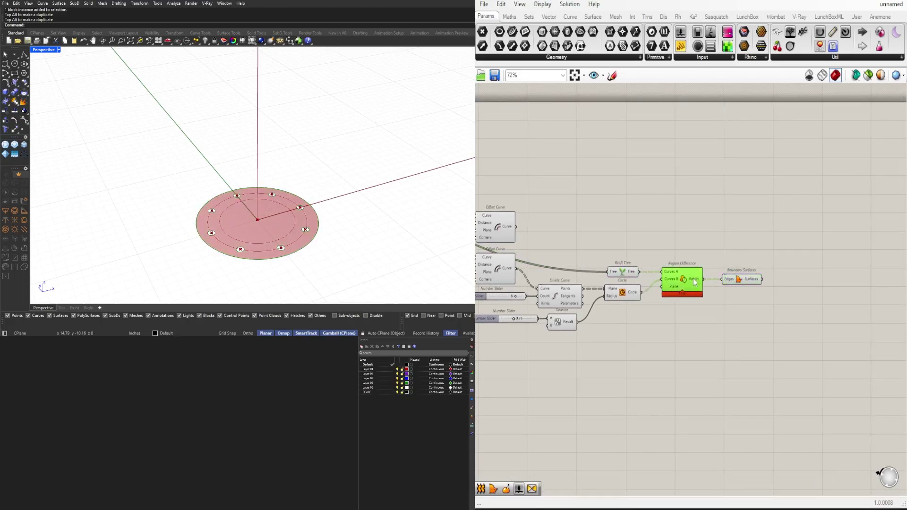
{"action": "left_click", "coordinate": [742, 280]}
{"action": "left_click", "coordinate": [751, 255]}
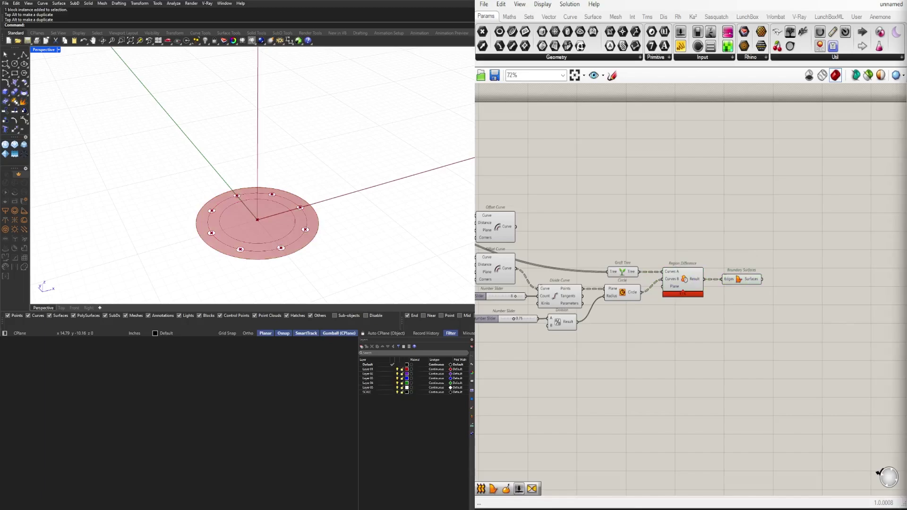
- Highlight the upper Offset Curve and the base Circle in turn and examine the bases of all three columns
{"action": "scroll", "coordinate": [670, 360], "scroll_direction": "down", "scroll_amount": 3}
{"action": "right_click_drag", "start_coordinate": [651, 264], "coordinate": [699, 272]}
{"action": "left_click", "coordinate": [698, 273]}
{"action": "scroll", "coordinate": [555, 285], "scroll_direction": "up", "scroll_amount": 3}
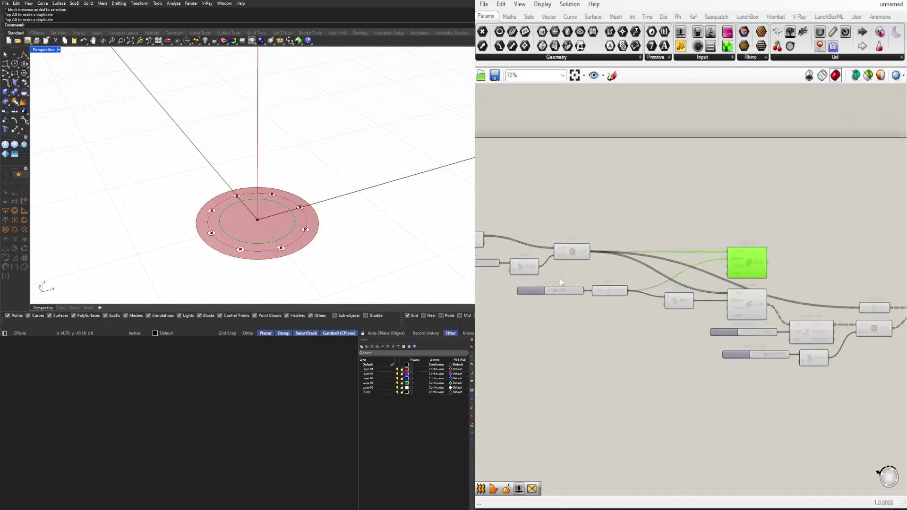
{"action": "left_click", "coordinate": [573, 250]}
{"action": "scroll", "coordinate": [583, 251], "scroll_direction": "down", "scroll_amount": 2}
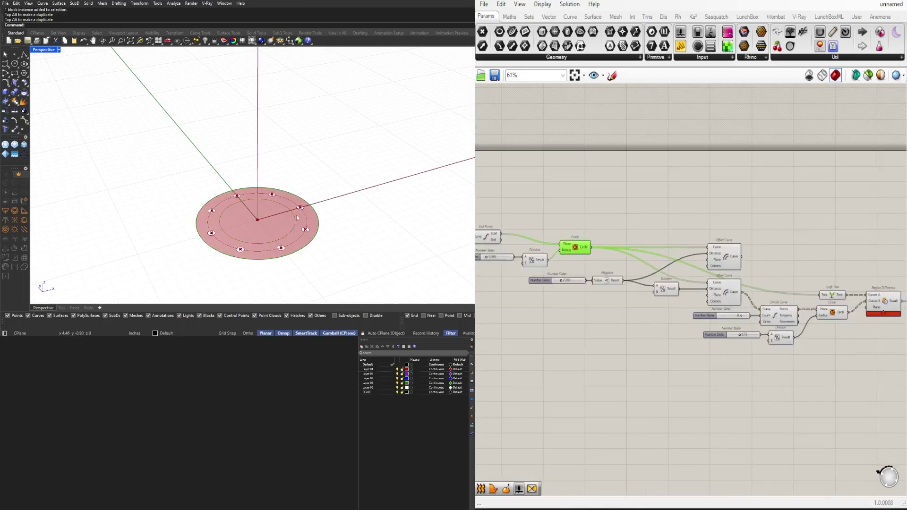
{"action": "scroll", "coordinate": [297, 217], "scroll_direction": "down", "scroll_amount": 8}
{"action": "scroll", "coordinate": [598, 255], "scroll_direction": "up", "scroll_amount": 1}
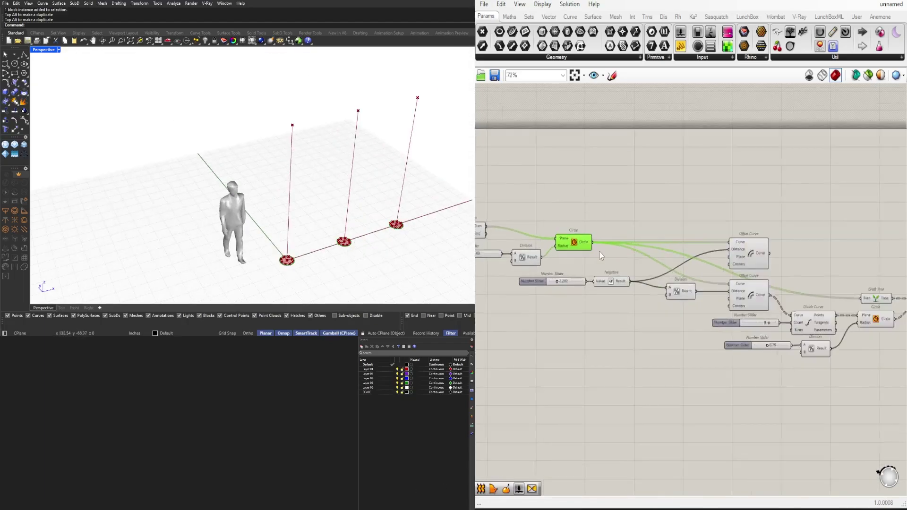
- Insert a Relay on the wire into the base Circle's Plane input and align it with End Points' Start output
{"action": "scroll", "coordinate": [600, 255], "scroll_direction": "up", "scroll_amount": 3}
{"action": "right_click_drag", "start_coordinate": [599, 255], "coordinate": [723, 268]}
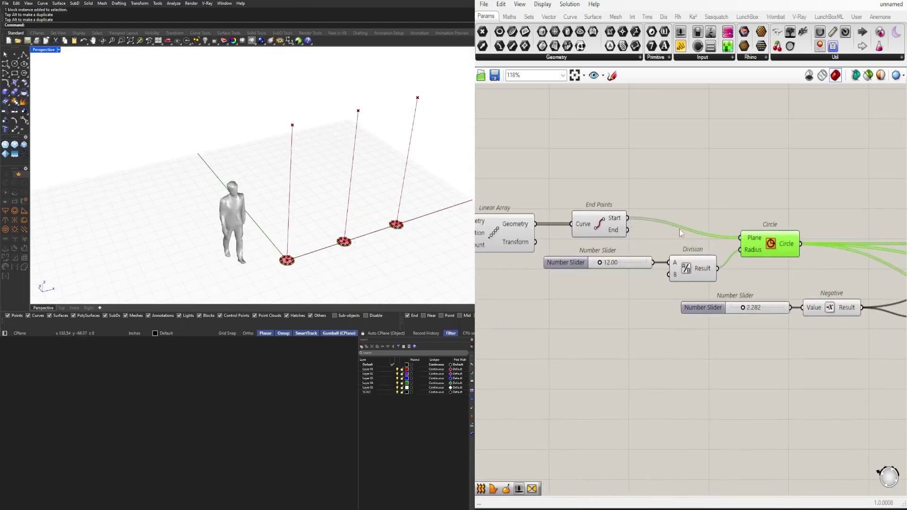
{"action": "double_click", "coordinate": [716, 235]}
{"action": "right_click_drag", "start_coordinate": [781, 283], "coordinate": [739, 257]}
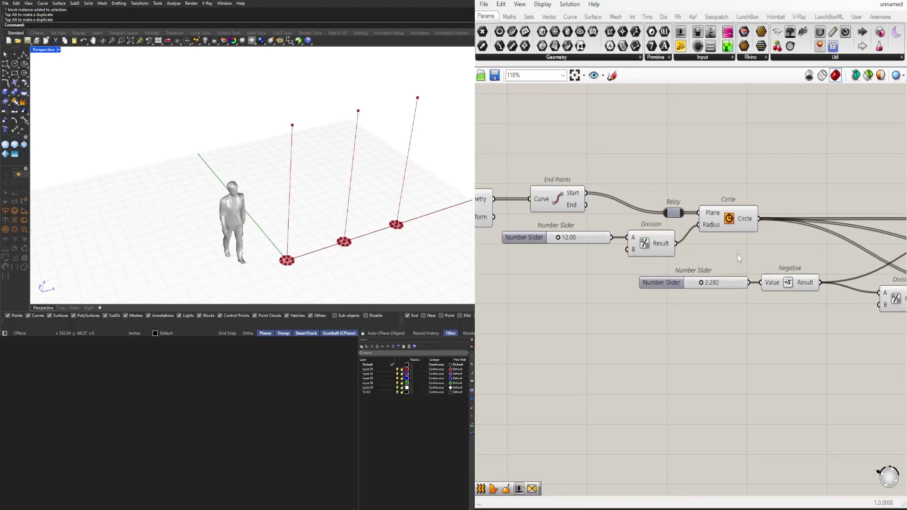
{"action": "left_click_drag", "start_coordinate": [673, 213], "coordinate": [675, 197]}
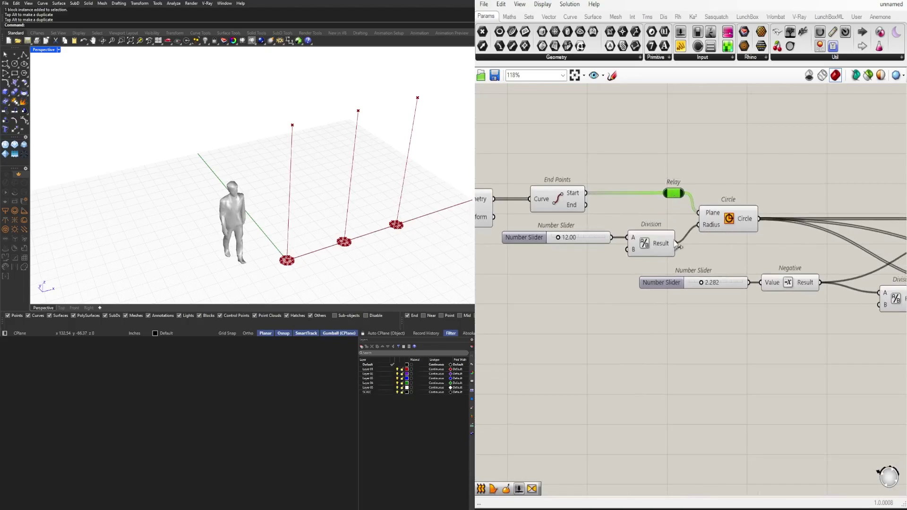
- Move the base plate components together farther away from End Points to free up canvas space
{"action": "scroll", "coordinate": [676, 244], "scroll_direction": "down", "scroll_amount": 5}
{"action": "left_click_drag", "start_coordinate": [839, 316], "coordinate": [534, 189]}
{"action": "scroll", "coordinate": [561, 201], "scroll_direction": "up", "scroll_amount": 1}
{"action": "left_click_drag", "start_coordinate": [575, 221], "coordinate": [643, 221]}
{"action": "left_click", "coordinate": [642, 177]}
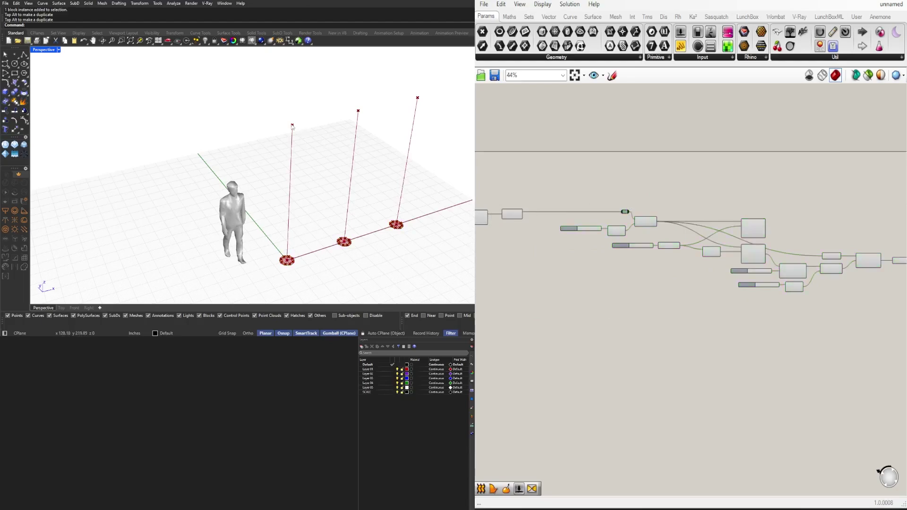
- Add an Extrude component and connect Boundary Surfaces' Surfaces output to its Base input
{"action": "scroll", "coordinate": [737, 270], "scroll_direction": "up", "scroll_amount": 6}
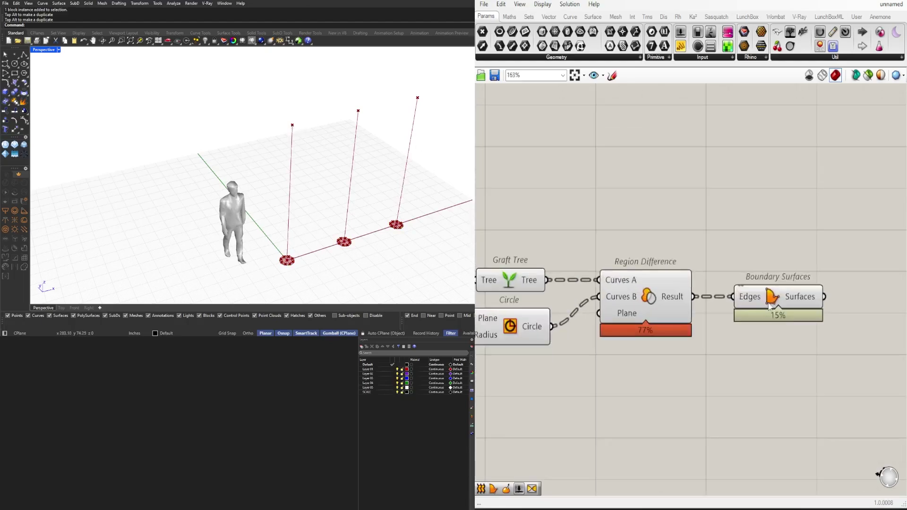
{"action": "right_click_drag", "start_coordinate": [763, 306], "coordinate": [629, 286]}
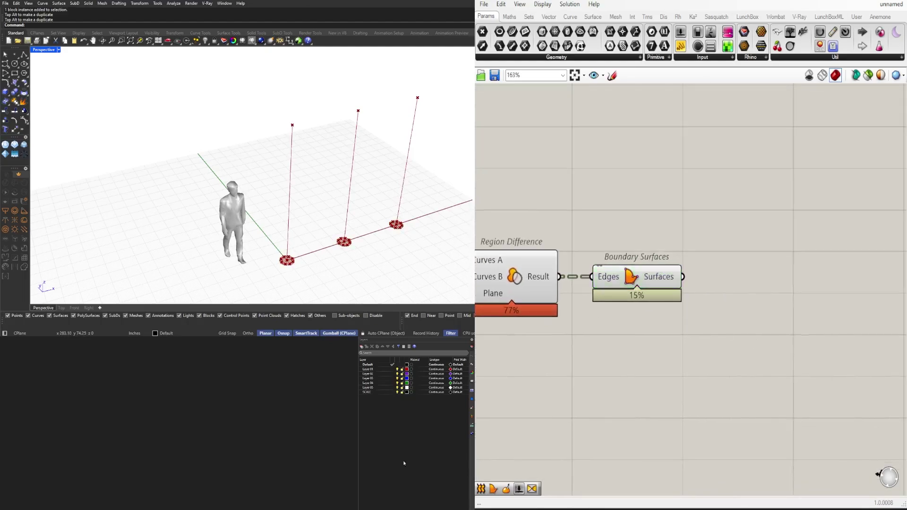
{"action": "scroll", "coordinate": [294, 272], "scroll_direction": "up", "scroll_amount": 5}
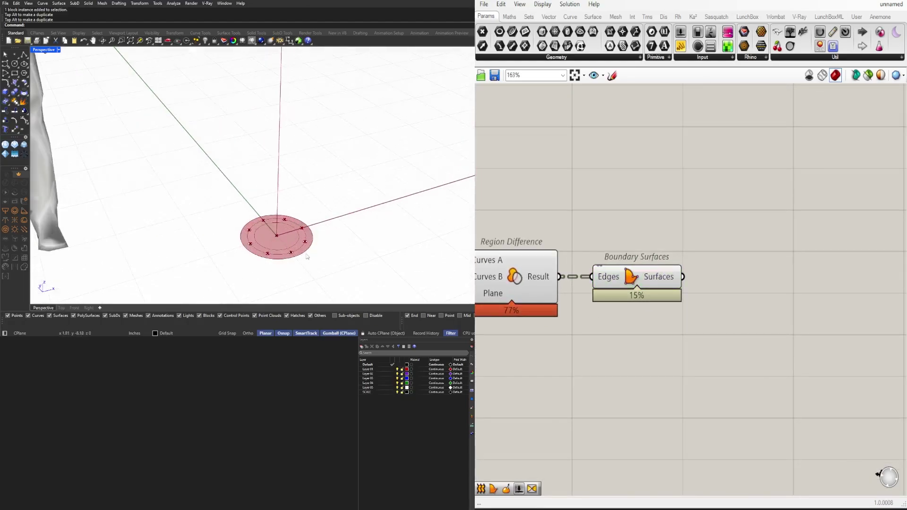
{"action": "double_click", "coordinate": [785, 315]}
{"action": "type", "text": "EXTR"}
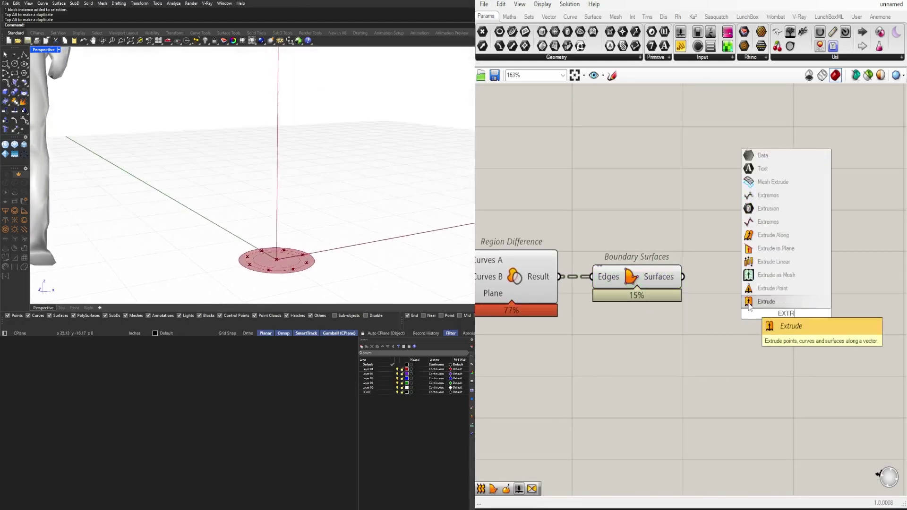
{"action": "left_click", "coordinate": [749, 304]}
{"action": "left_click_drag", "start_coordinate": [682, 276], "coordinate": [733, 306]}
- Add a Unit Z component, connect it to Extrude's Direction input, and position Extrude beside it
{"action": "double_click", "coordinate": [676, 352]}
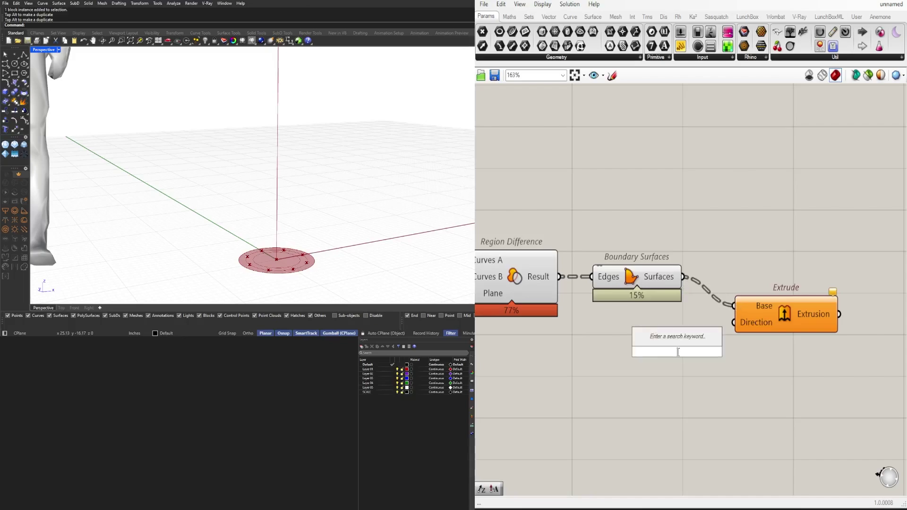
{"action": "type", "text": "Z"}
{"action": "left_click", "coordinate": [691, 342]}
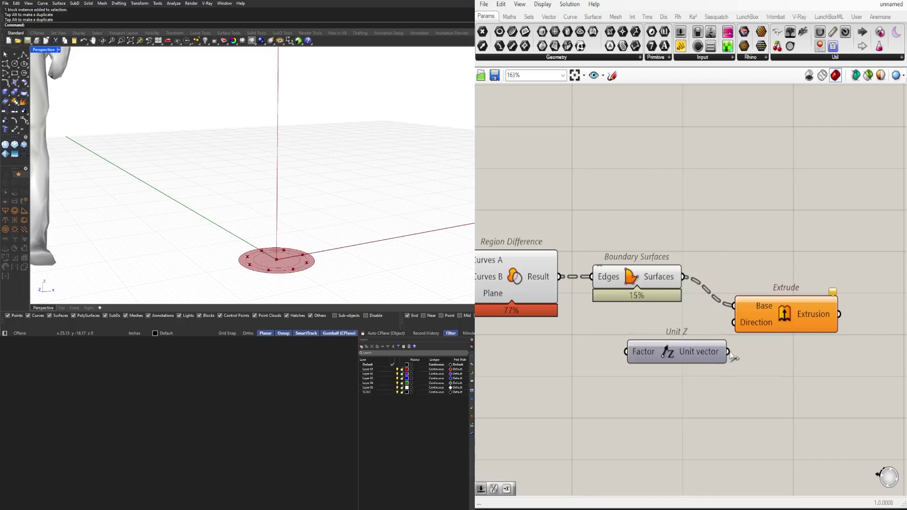
{"action": "left_click_drag", "start_coordinate": [729, 353], "coordinate": [734, 322]}
{"action": "left_click_drag", "start_coordinate": [757, 320], "coordinate": [773, 348]}
- Add a 0.750 number slider, raise its upper limit, connect it to Unit Z's Factor, and align it beside Unit Z
{"action": "double_click", "coordinate": [538, 395]}
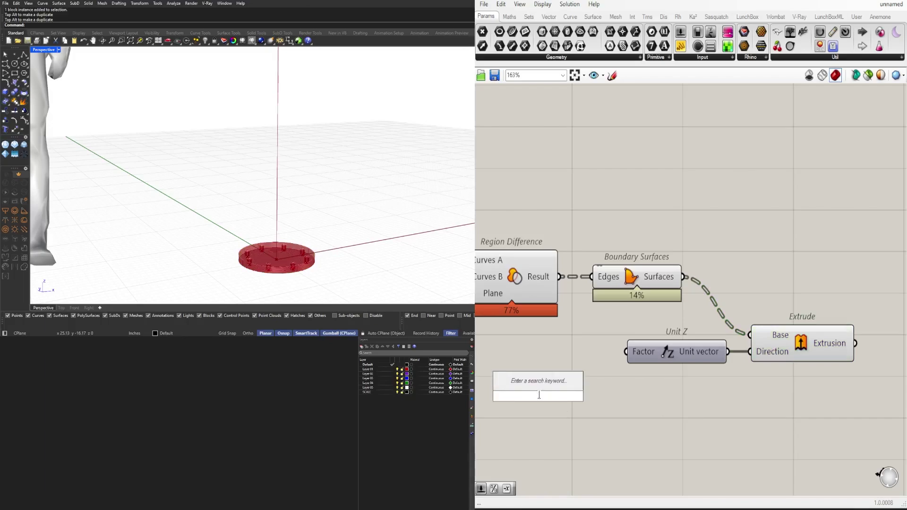
{"action": "type", "text": ".750"}
{"action": "key", "text": "Return"}
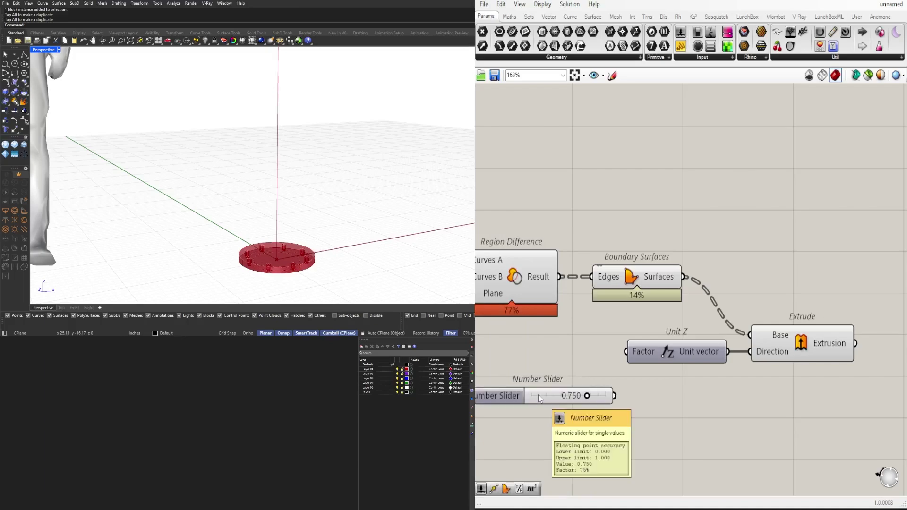
{"action": "double_click", "coordinate": [492, 395]}
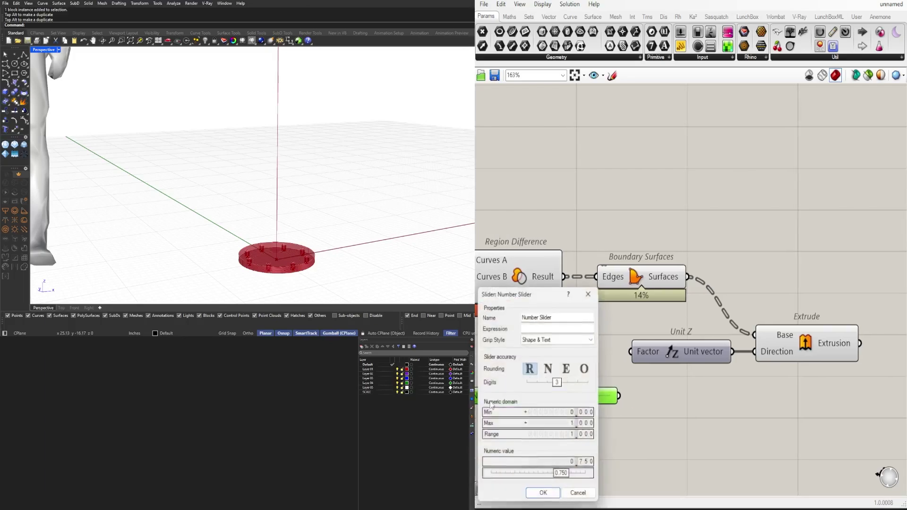
{"action": "double_click", "coordinate": [559, 423]}
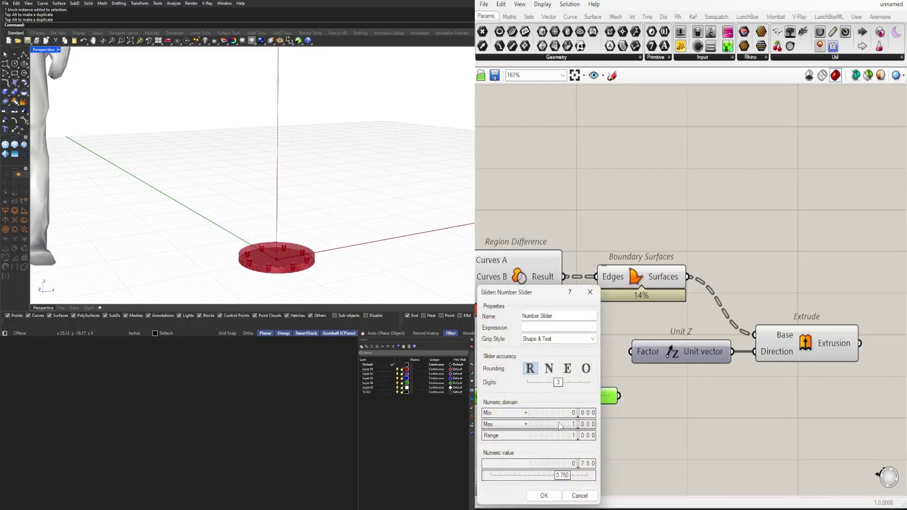
{"action": "left_click", "coordinate": [544, 495]}
{"action": "left_click_drag", "start_coordinate": [619, 396], "coordinate": [630, 351]}
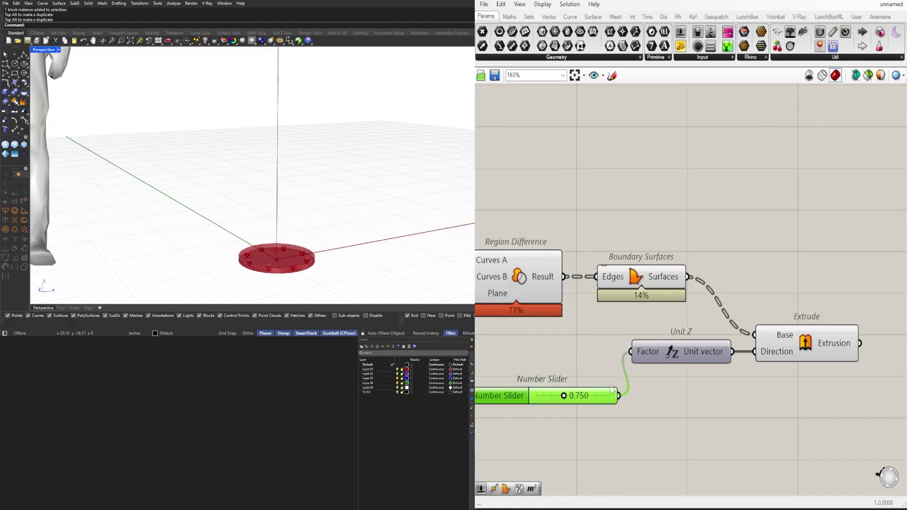
{"action": "left_click_drag", "start_coordinate": [601, 400], "coordinate": [592, 356]}
- Highlight the Extrude component and inspect the extruded base plates on the columns
{"action": "left_click", "coordinate": [784, 343]}
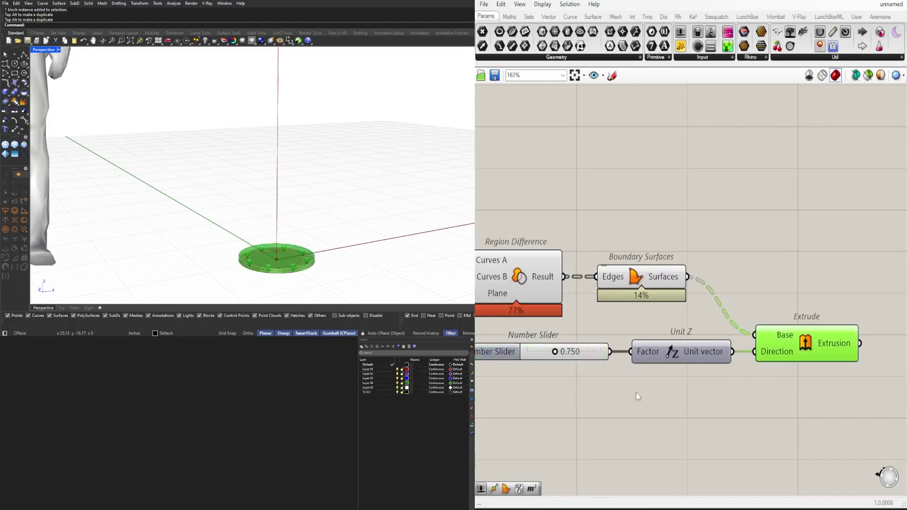
{"action": "scroll", "coordinate": [194, 148], "scroll_direction": "down", "scroll_amount": 5}
{"action": "scroll", "coordinate": [174, 246], "scroll_direction": "up", "scroll_amount": 8}
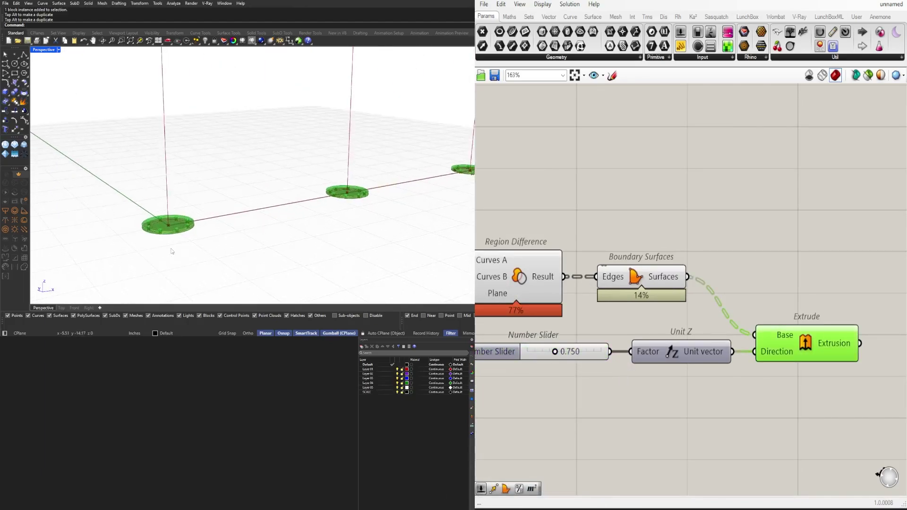
{"action": "scroll", "coordinate": [160, 224], "scroll_direction": "up", "scroll_amount": 3}
{"action": "right_click_drag", "start_coordinate": [161, 225], "coordinate": [376, 477]}
- Turn off the preview of the Region Difference and Boundary Surfaces components
{"action": "scroll", "coordinate": [732, 250], "scroll_direction": "down", "scroll_amount": 3}
{"action": "left_click_drag", "start_coordinate": [774, 309], "coordinate": [611, 267]}
{"action": "right_click_drag", "start_coordinate": [611, 266], "coordinate": [736, 267]}
{"action": "middle_click", "coordinate": [775, 203]}
{"action": "left_click", "coordinate": [767, 213]}
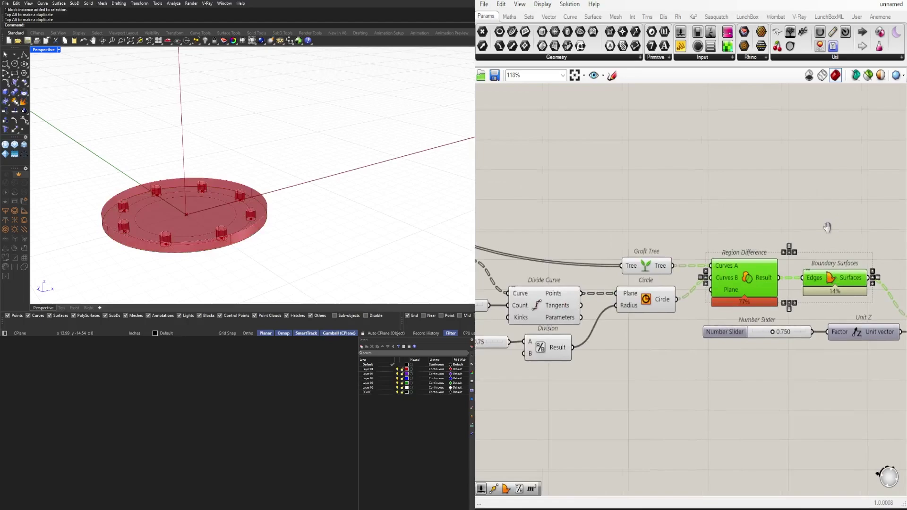
{"action": "right_click_drag", "start_coordinate": [852, 295], "coordinate": [710, 295]}
{"action": "left_click", "coordinate": [733, 305]}
- Arrange the 0.750 slider, Unit Z, and Extrude components neatly beneath Region Difference and Boundary Surfaces
{"action": "left_click_drag", "start_coordinate": [813, 391], "coordinate": [663, 349]}
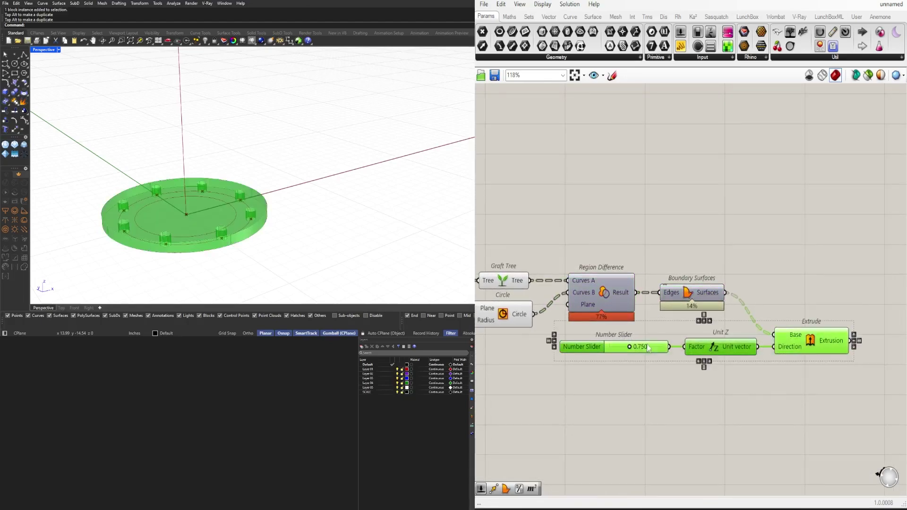
{"action": "scroll", "coordinate": [713, 348], "scroll_direction": "up", "scroll_amount": 2}
{"action": "left_click_drag", "start_coordinate": [736, 345], "coordinate": [712, 344]}
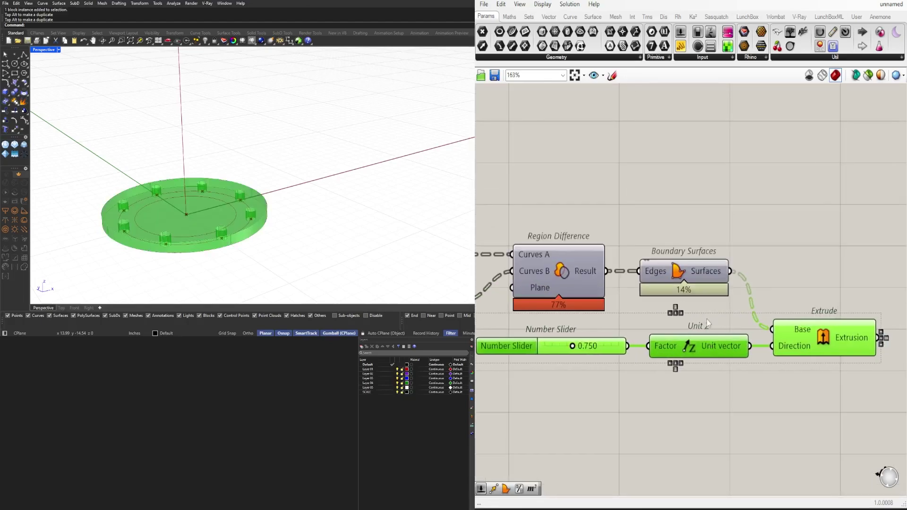
{"action": "left_click", "coordinate": [706, 319]}
{"action": "right_click_drag", "start_coordinate": [706, 319], "coordinate": [638, 335]}
{"action": "left_click_drag", "start_coordinate": [763, 352], "coordinate": [777, 352]}
{"action": "scroll", "coordinate": [777, 352], "scroll_direction": "down", "scroll_amount": 3}
{"action": "left_click", "coordinate": [772, 419]}
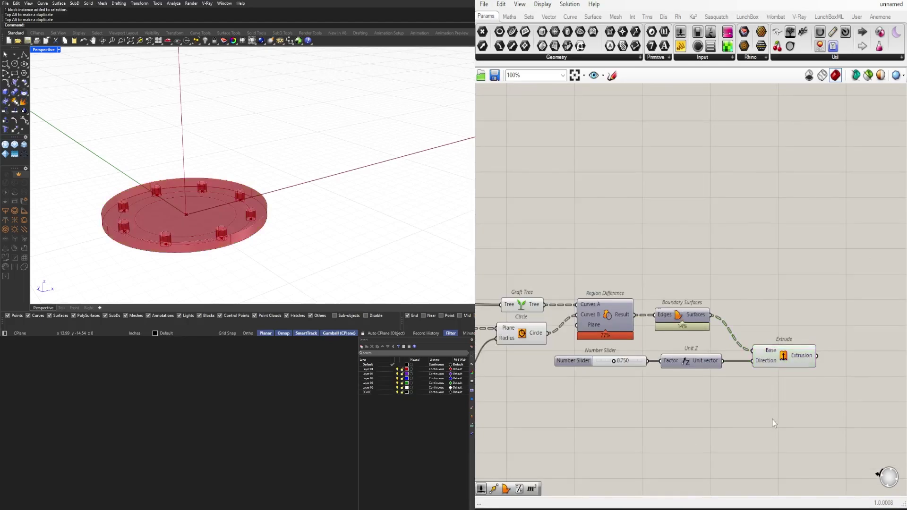
- Add a Move component, connect Unit Z to its Motion input and the hole Circle output to its Geometry input
{"action": "double_click", "coordinate": [773, 325]}
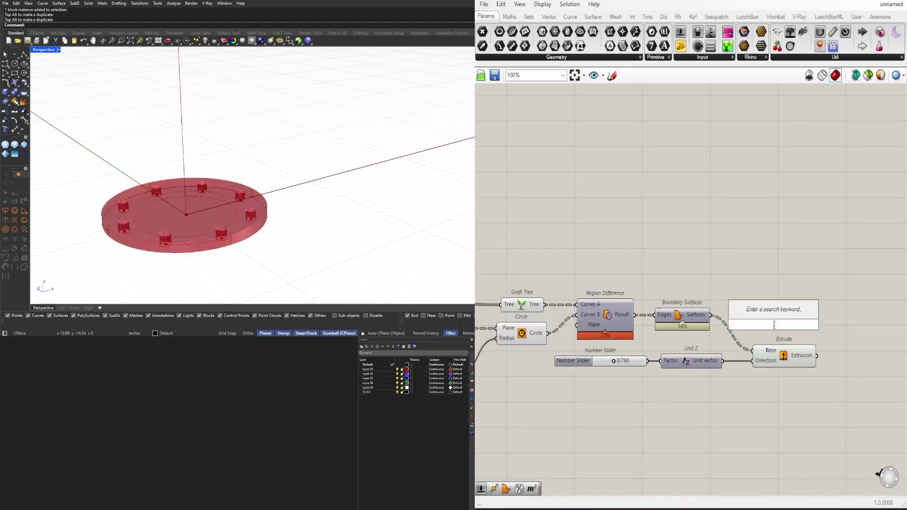
{"action": "type", "text": "M"}
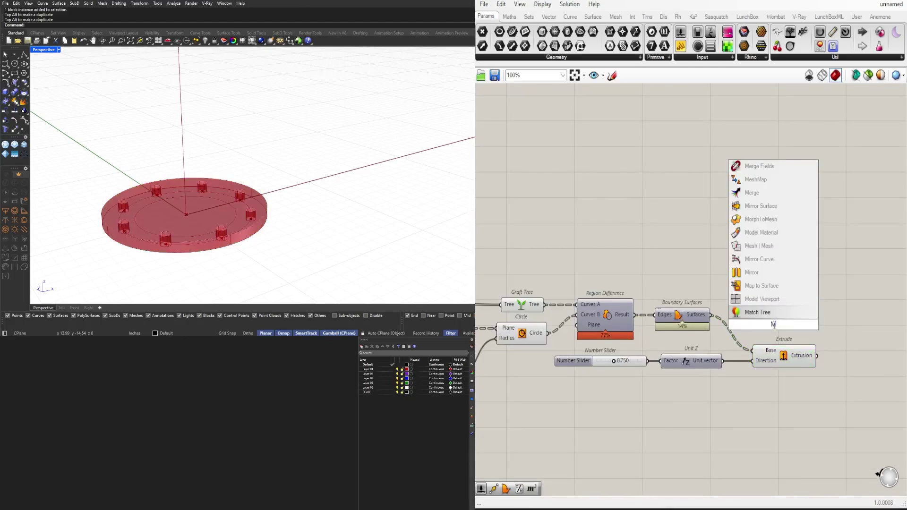
{"action": "type", "text": "ove"}
{"action": "left_click", "coordinate": [761, 280]}
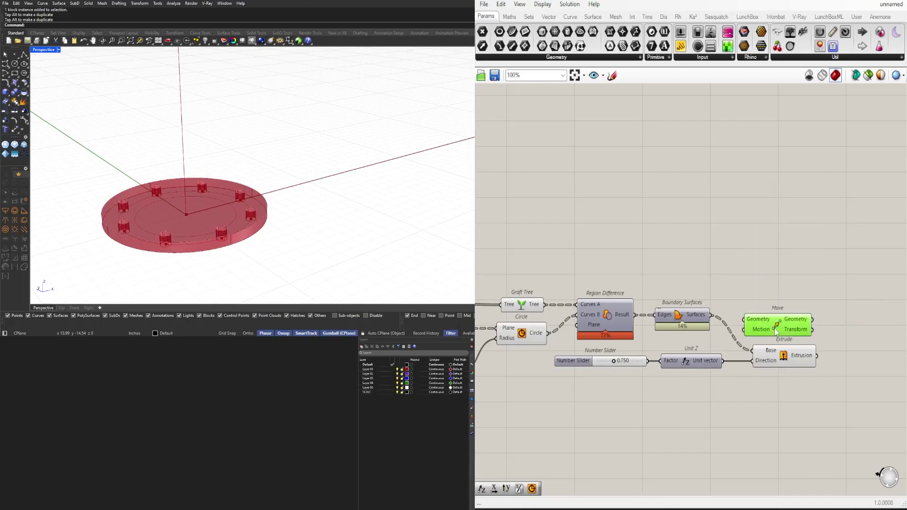
{"action": "left_click_drag", "start_coordinate": [776, 330], "coordinate": [783, 330]}
{"action": "left_click_drag", "start_coordinate": [722, 360], "coordinate": [772, 329]}
{"action": "left_click_drag", "start_coordinate": [547, 333], "coordinate": [754, 323]}
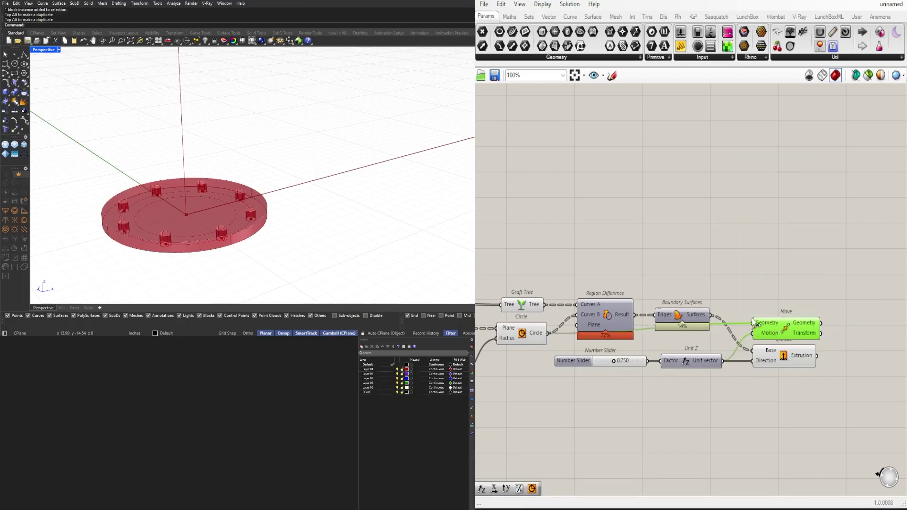
- Rearrange the Move and Extrude components so they sit one above the other without overlapping
{"action": "right_click_drag", "start_coordinate": [800, 311], "coordinate": [711, 316]}
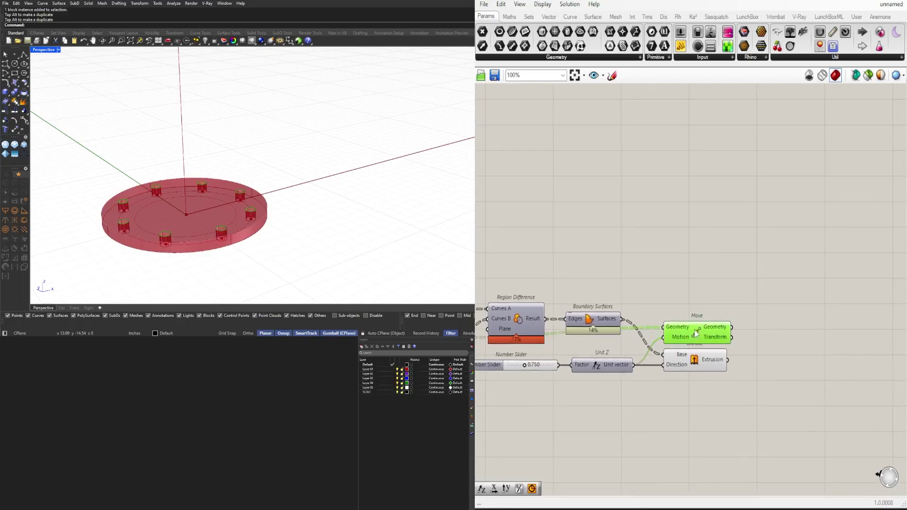
{"action": "left_click", "coordinate": [702, 350]}
{"action": "left_click_drag", "start_coordinate": [697, 330], "coordinate": [705, 327]}
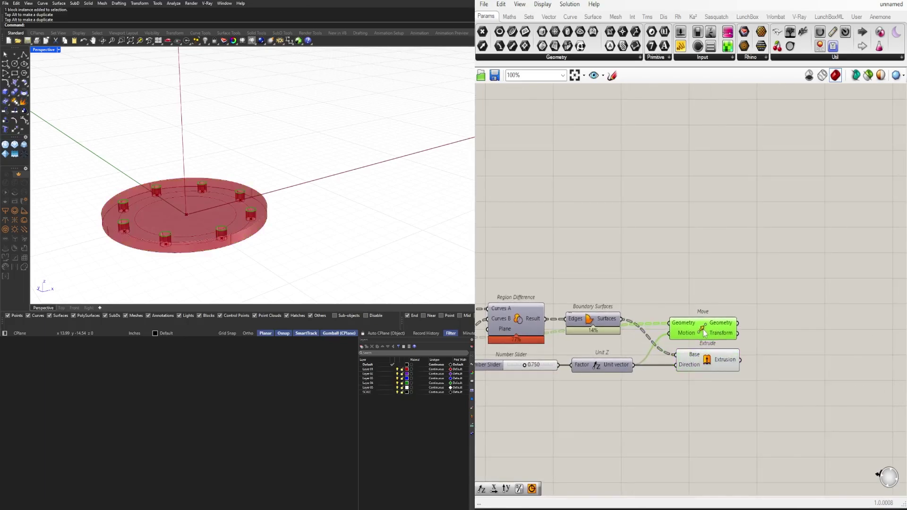
- Add an Offset Curve component above Move and connect Move's Geometry output to its Curve input
{"action": "double_click", "coordinate": [801, 338]}
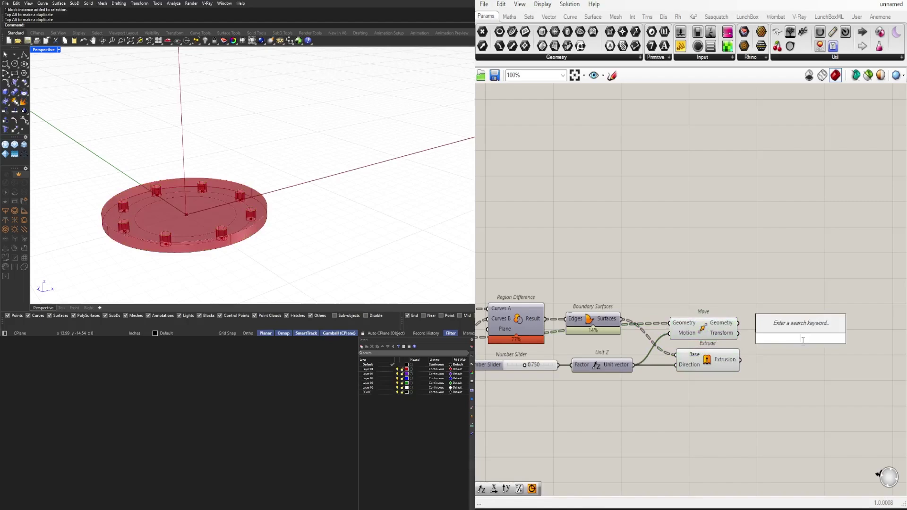
{"action": "type", "text": "offset"}
{"action": "key", "text": "Return"}
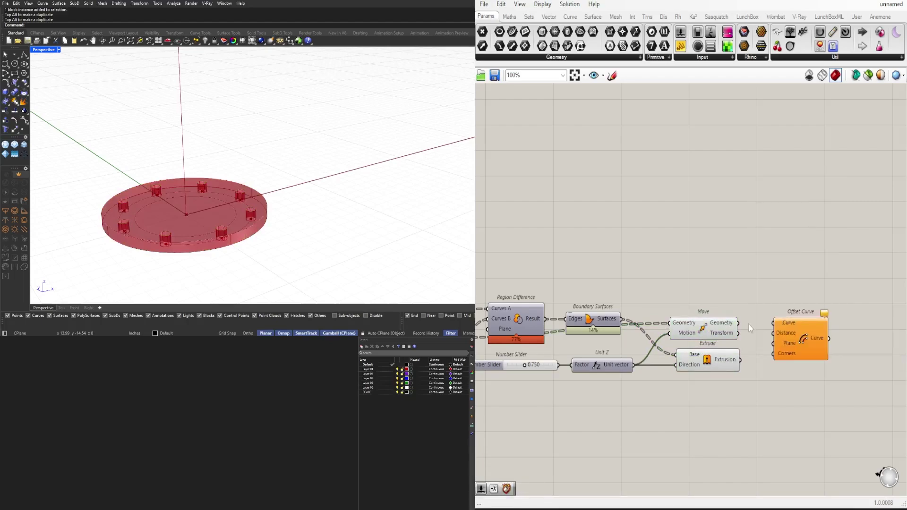
{"action": "left_click_drag", "start_coordinate": [738, 325], "coordinate": [817, 293]}
- Add a 0.250 number slider, connect it to Offset Curve's Distance, and highlight the offset circles around the holes
{"action": "double_click", "coordinate": [714, 285]}
{"action": "type", "text": "2"}
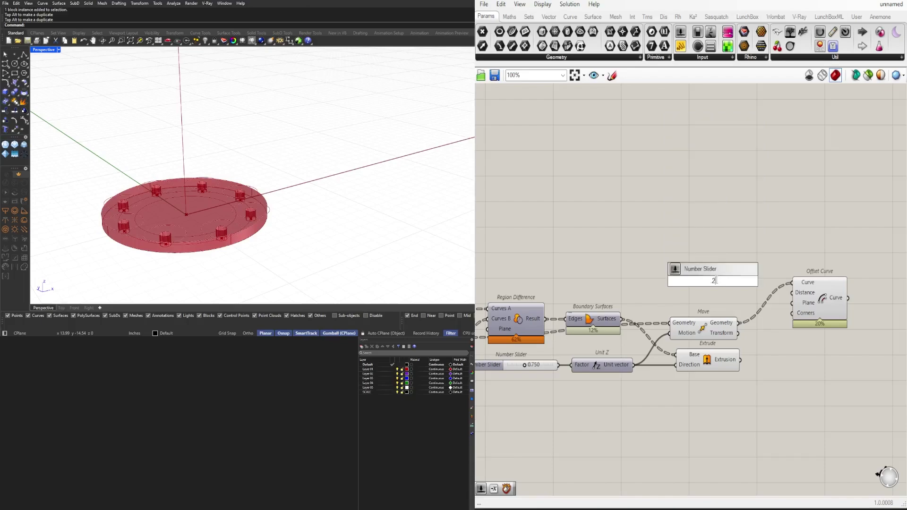
{"action": "type", "text": "50"}
{"action": "key", "text": "Return"}
{"action": "scroll", "coordinate": [752, 273], "scroll_direction": "up", "scroll_amount": 2}
{"action": "left_click_drag", "start_coordinate": [763, 284], "coordinate": [804, 306]}
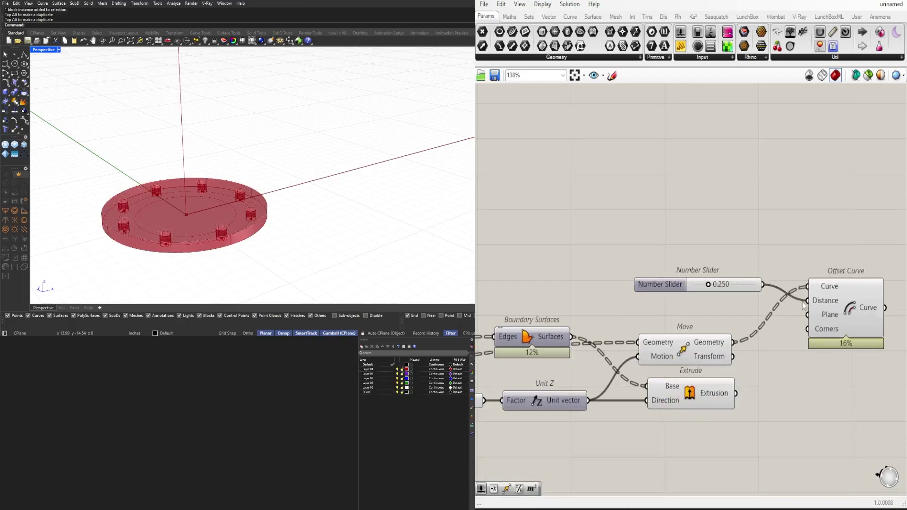
{"action": "mouse_move", "coordinate": [746, 285]}
{"action": "left_mouse_down"}
{"action": "mouse_move", "coordinate": [713, 289]}
{"action": "mouse_move", "coordinate": [762, 287]}
{"action": "left_mouse_up"}
{"action": "left_click", "coordinate": [849, 324]}
{"action": "scroll", "coordinate": [746, 313], "scroll_direction": "down", "scroll_amount": 2}
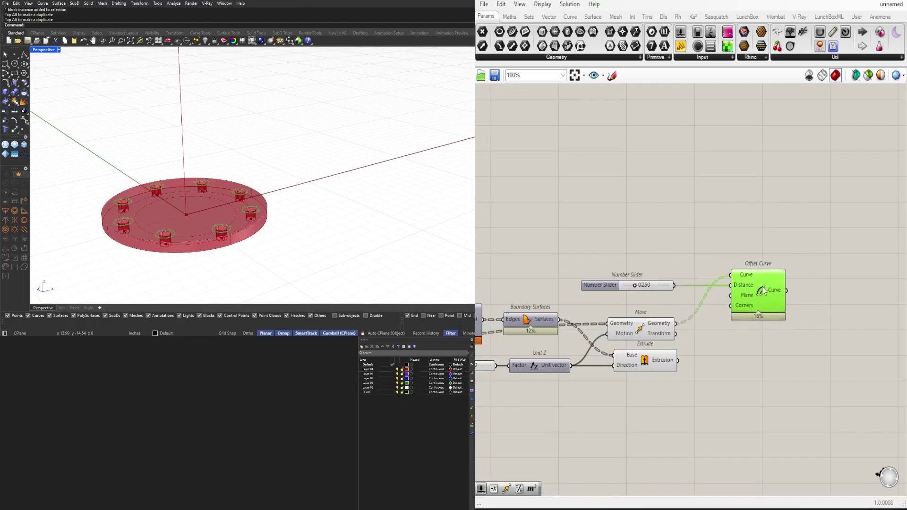
- Duplicate the Offset Curve component and its slider above the originals, and delete the duplicated slider
{"action": "left_click_drag", "start_coordinate": [771, 248], "coordinate": [614, 310]}
{"action": "left_click_drag", "start_coordinate": [755, 291], "coordinate": [754, 240]}
{"action": "left_click", "coordinate": [697, 222]}
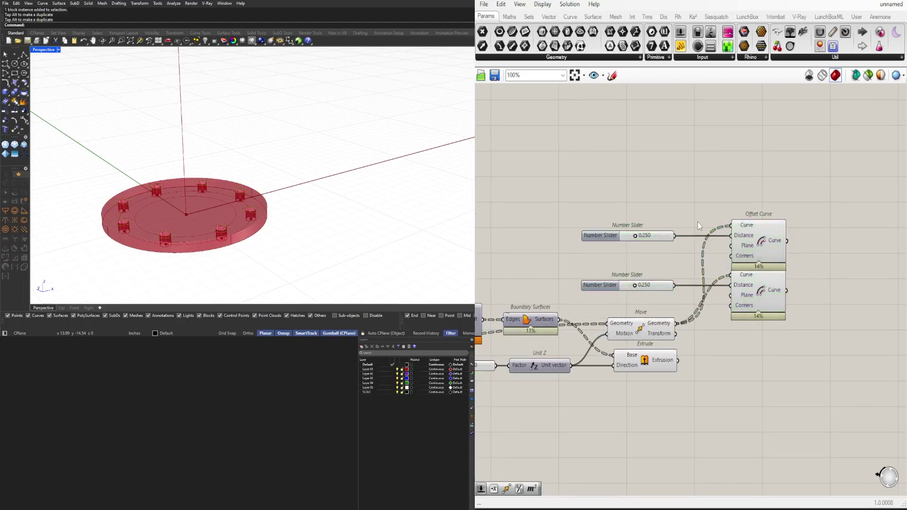
{"action": "key", "text": "Delete"}
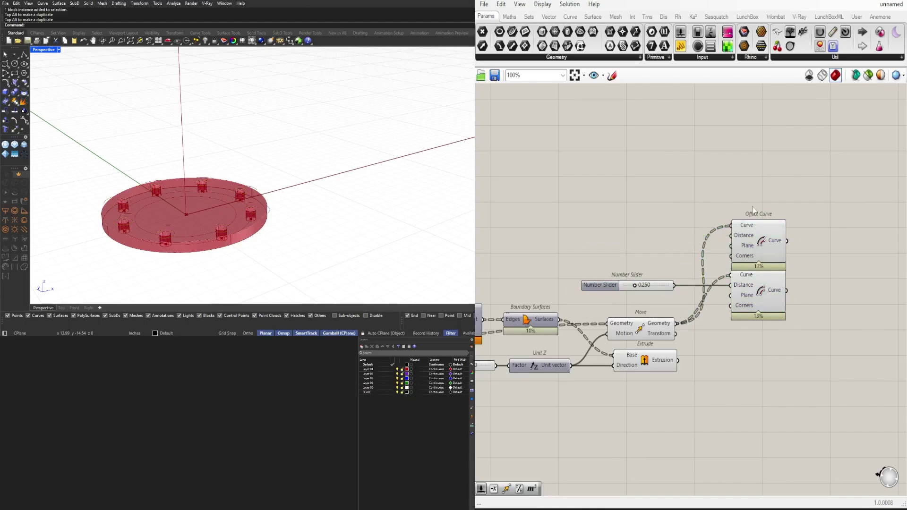
- Set the duplicated Offset Curve's Distance input to a fixed value of 0
{"action": "scroll", "coordinate": [748, 221], "scroll_direction": "up", "scroll_amount": 2}
{"action": "right_click", "coordinate": [742, 243]}
{"action": "mouse_move", "coordinate": [813, 347]}
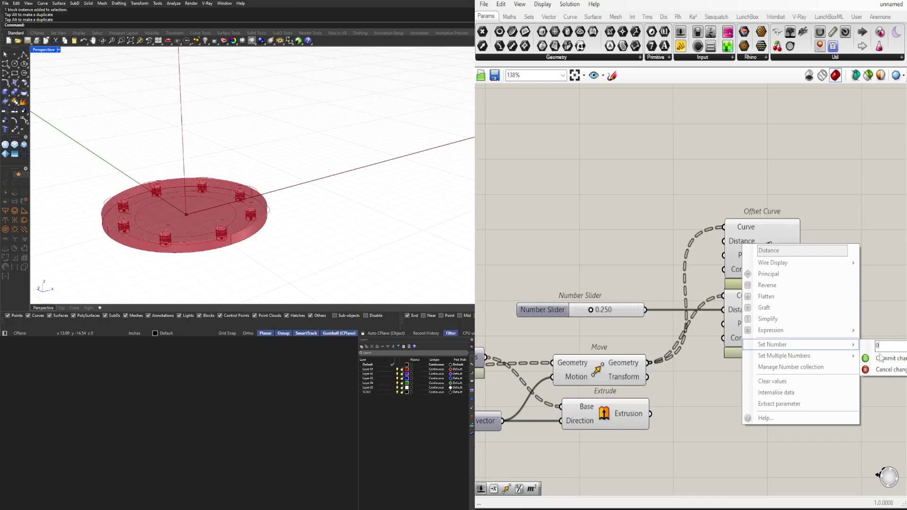
{"action": "left_click", "coordinate": [881, 357]}
- Add a Boundary Surfaces component and connect the Curve outputs of both Offset Curve components to its Edges input
{"action": "right_click_drag", "start_coordinate": [805, 307], "coordinate": [709, 317]}
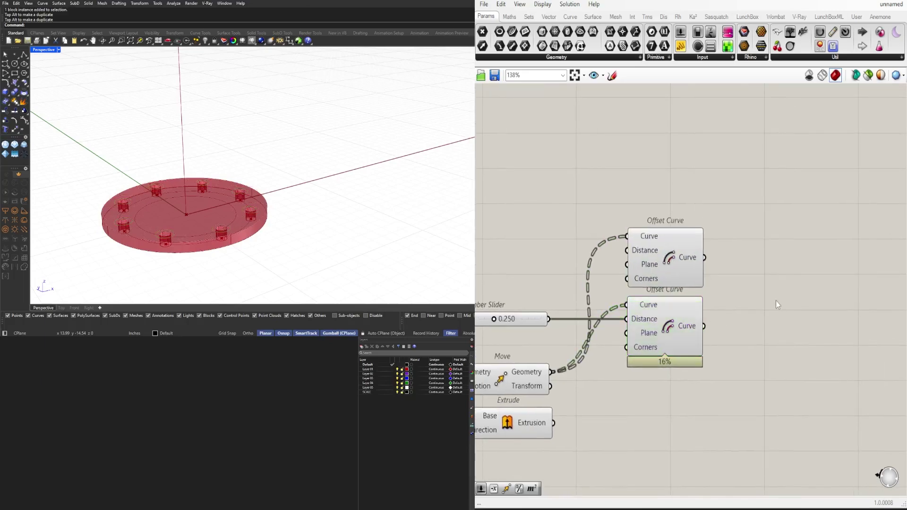
{"action": "double_click", "coordinate": [779, 301]}
{"action": "type", "text": "boundary"}
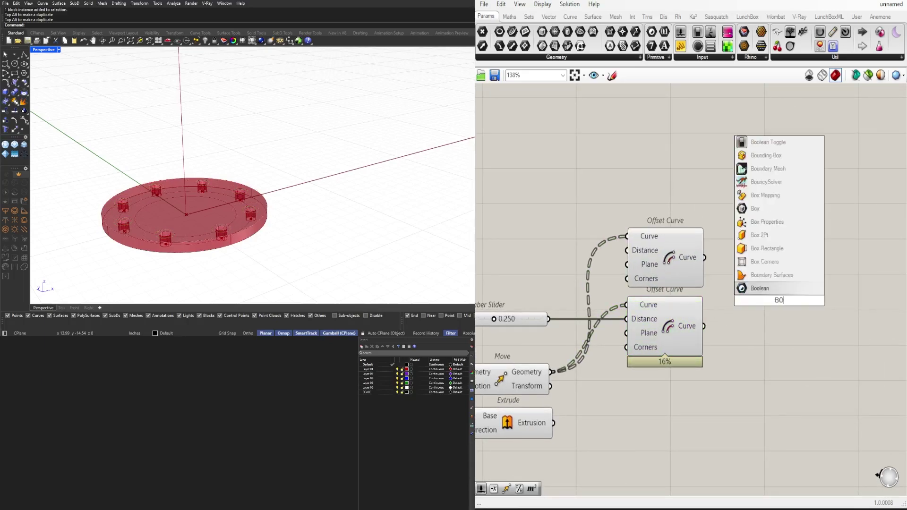
{"action": "key", "text": "Return"}
{"action": "left_click_drag", "start_coordinate": [704, 257], "coordinate": [740, 301]}
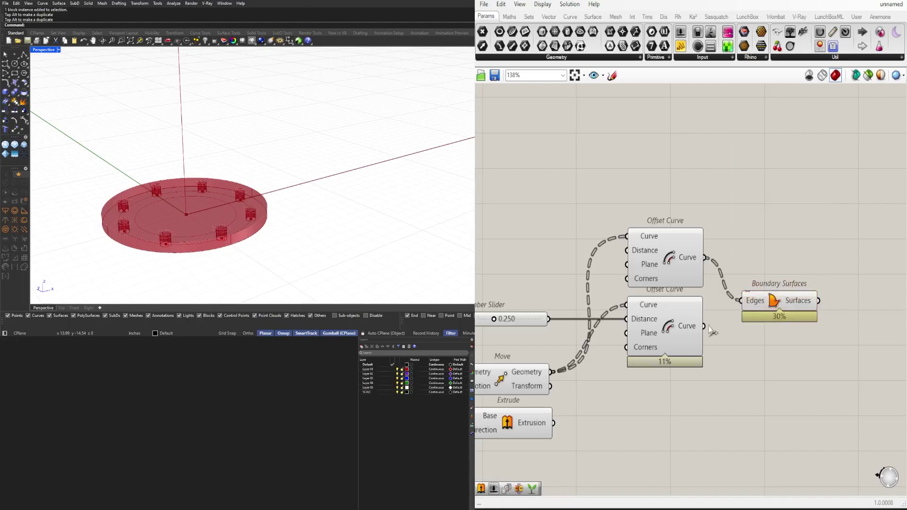
{"action": "left_click_drag", "start_coordinate": [703, 325], "coordinate": [746, 300], "text": "shift"}
{"action": "left_click", "coordinate": [773, 302]}
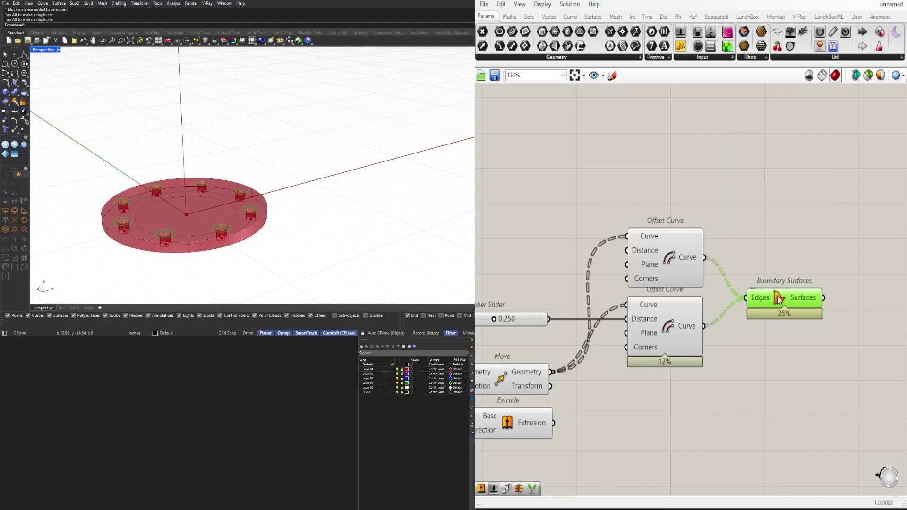
- Examine the extruded base plates on all columns and the ring surfaces around the holes up close
{"action": "scroll", "coordinate": [728, 313], "scroll_direction": "down", "scroll_amount": 2}
{"action": "right_click_drag", "start_coordinate": [692, 394], "coordinate": [770, 355]}
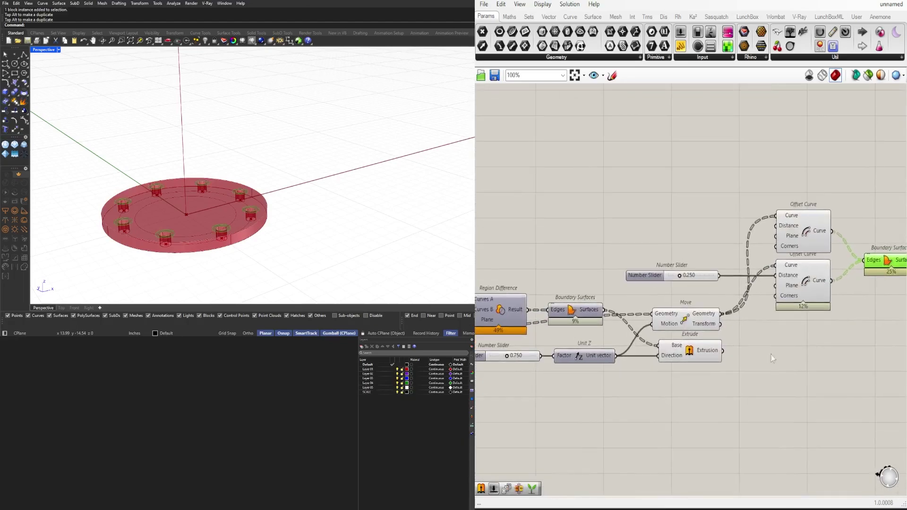
{"action": "left_click", "coordinate": [699, 352]}
{"action": "scroll", "coordinate": [249, 250], "scroll_direction": "down", "scroll_amount": 5}
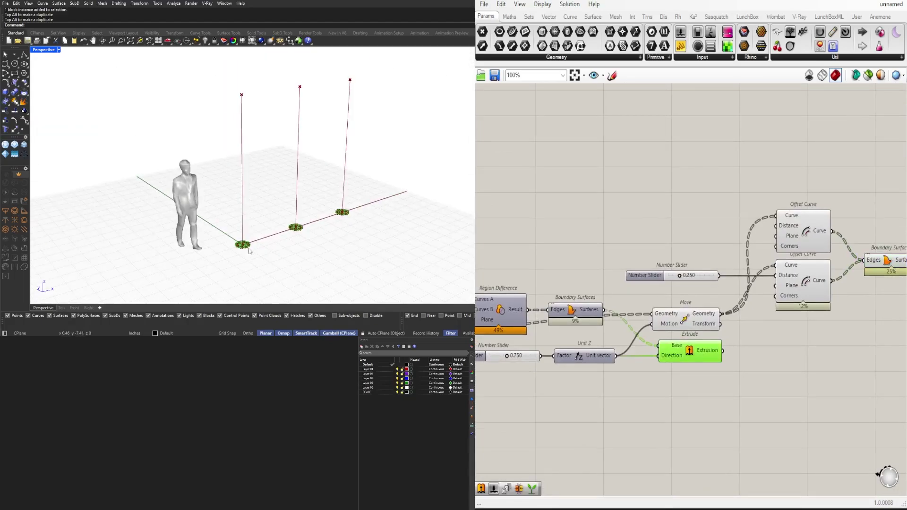
{"action": "right_click_drag", "start_coordinate": [759, 355], "coordinate": [624, 368]}
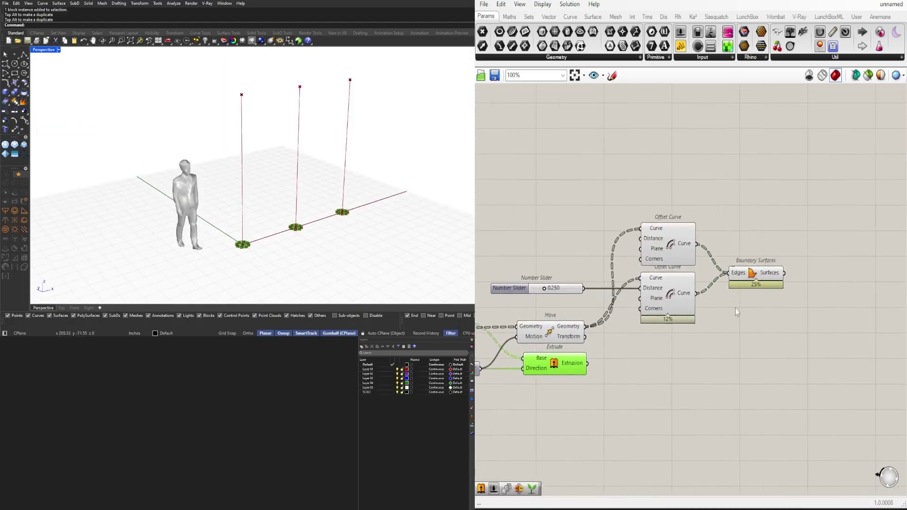
{"action": "left_click", "coordinate": [754, 275]}
{"action": "scroll", "coordinate": [214, 264], "scroll_direction": "up", "scroll_amount": 5}
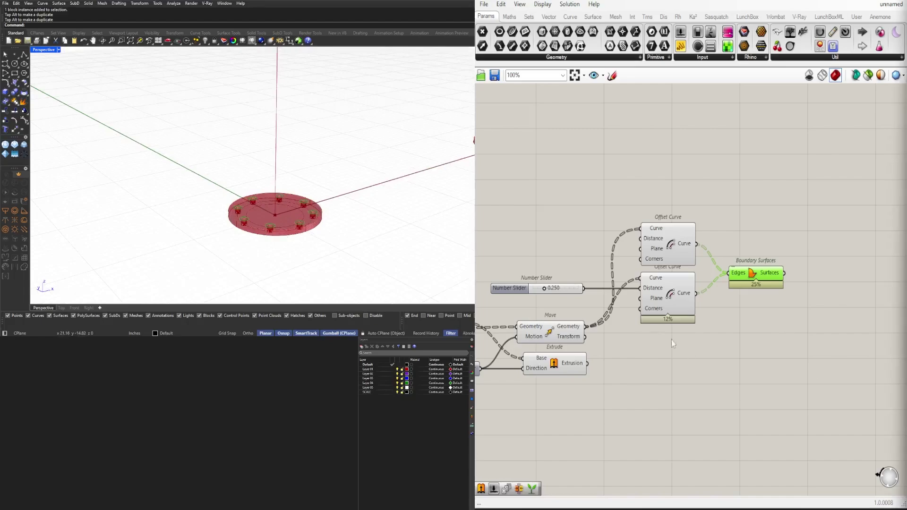
{"action": "scroll", "coordinate": [268, 226], "scroll_direction": "up", "scroll_amount": 5}
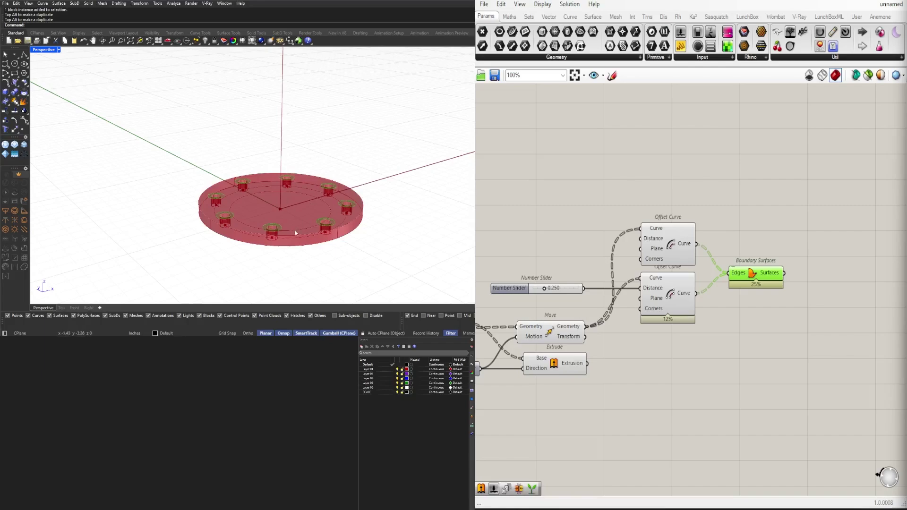
{"action": "right_click_drag", "start_coordinate": [322, 236], "coordinate": [283, 234]}
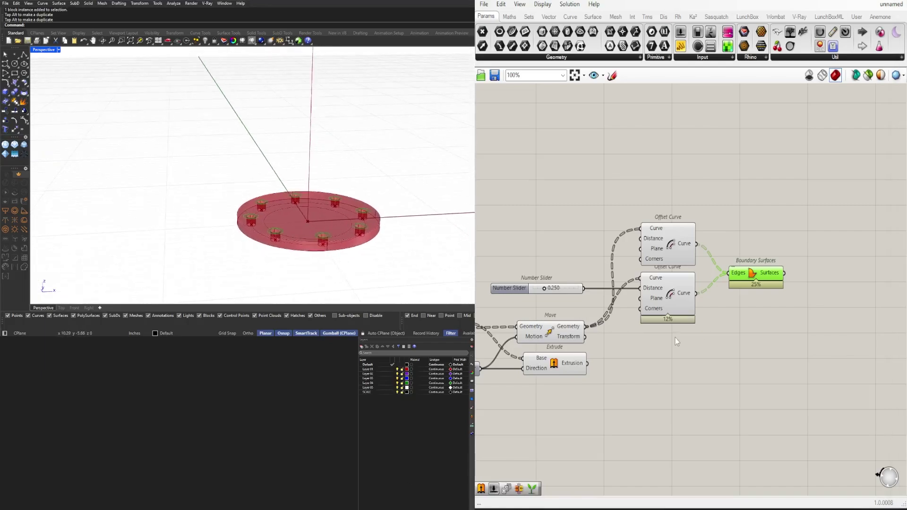
- Add an Extrude component and connect the ring Boundary Surfaces output to its Base input
{"action": "right_click_drag", "start_coordinate": [801, 328], "coordinate": [661, 342]}
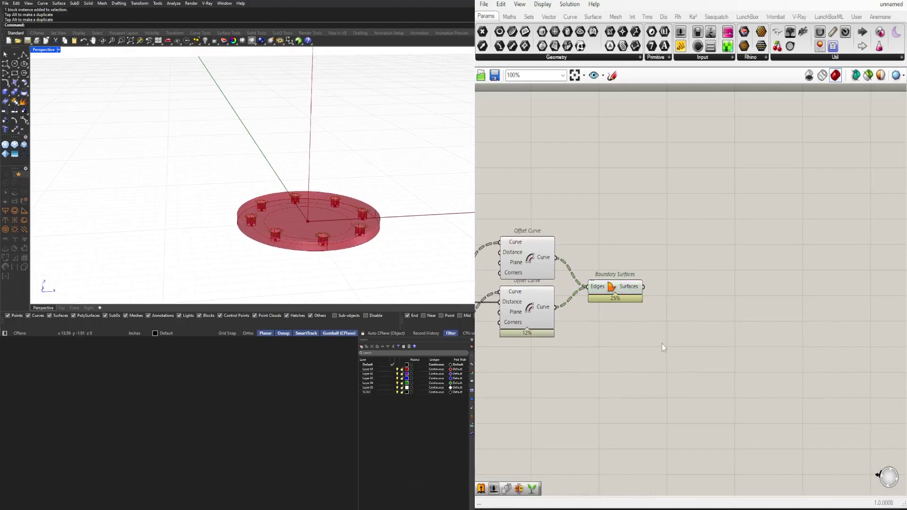
{"action": "double_click", "coordinate": [667, 342]}
{"action": "type", "text": "extrude"}
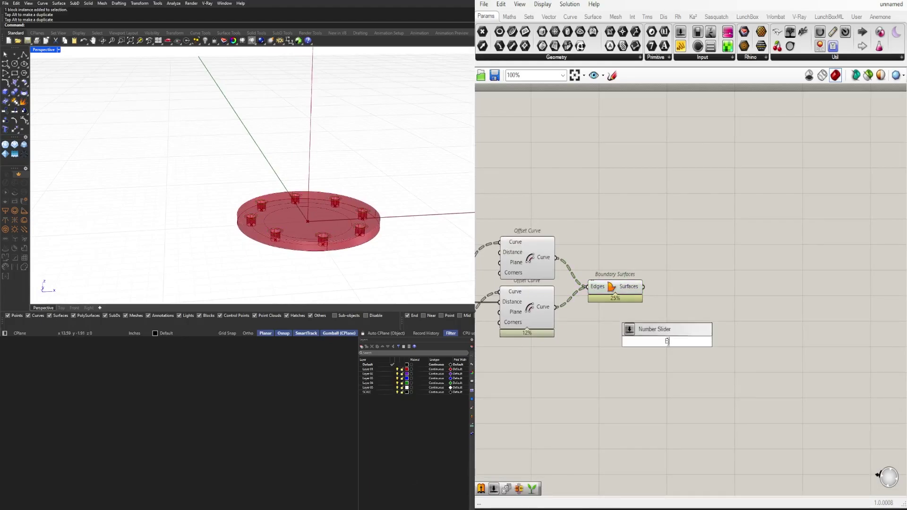
{"action": "left_click", "coordinate": [656, 327]}
{"action": "left_click_drag", "start_coordinate": [644, 288], "coordinate": [712, 318]}
- Copy the 0.750 slider with its Unit Z component beside the new Extrude and connect it to Direction
{"action": "scroll", "coordinate": [788, 337], "scroll_direction": "down", "scroll_amount": 3}
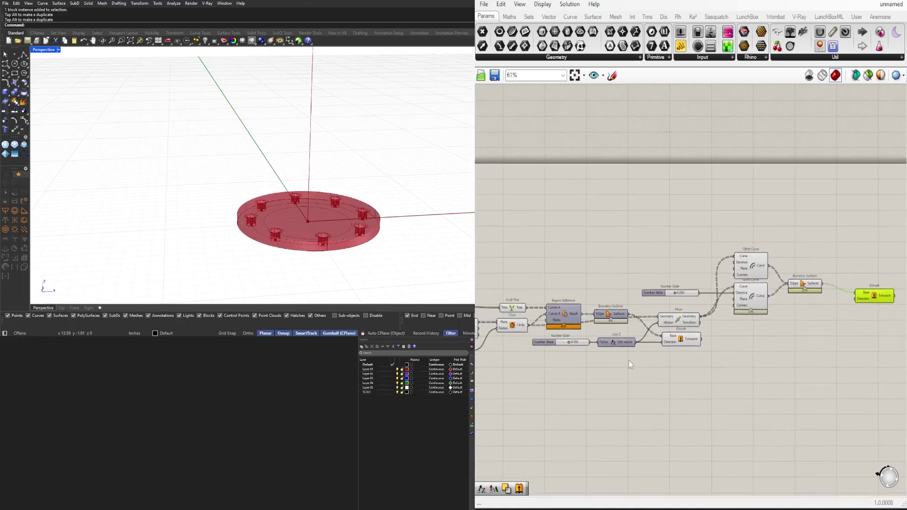
{"action": "left_click_drag", "start_coordinate": [628, 361], "coordinate": [577, 341]}
{"action": "right_click_drag", "start_coordinate": [580, 342], "coordinate": [524, 345]}
{"action": "left_click_drag", "start_coordinate": [559, 348], "coordinate": [804, 319], "text": "alt"}
{"action": "scroll", "coordinate": [753, 328], "scroll_direction": "up", "scroll_amount": 3}
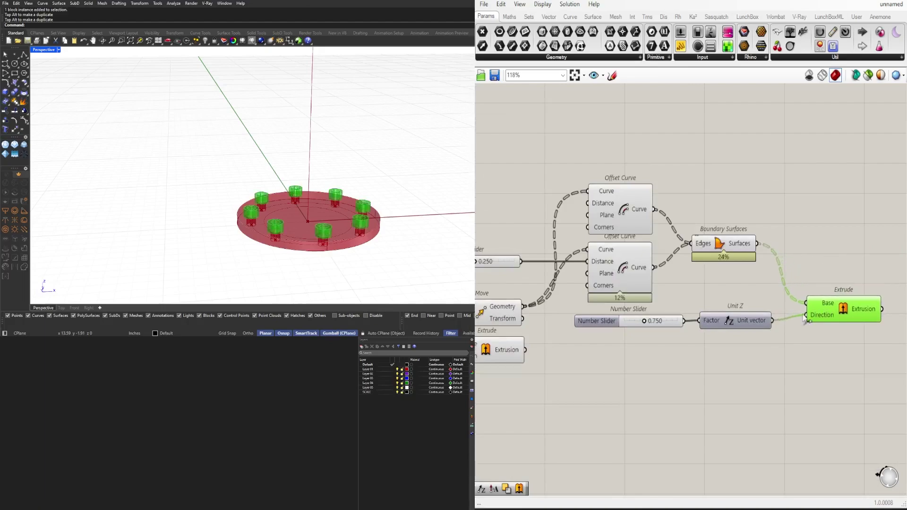
- Set the copied slider for the ring extrusion height to 0.25
{"action": "scroll", "coordinate": [640, 320], "scroll_direction": "up", "scroll_amount": 5}
{"action": "left_click_drag", "start_coordinate": [663, 329], "coordinate": [626, 330]}
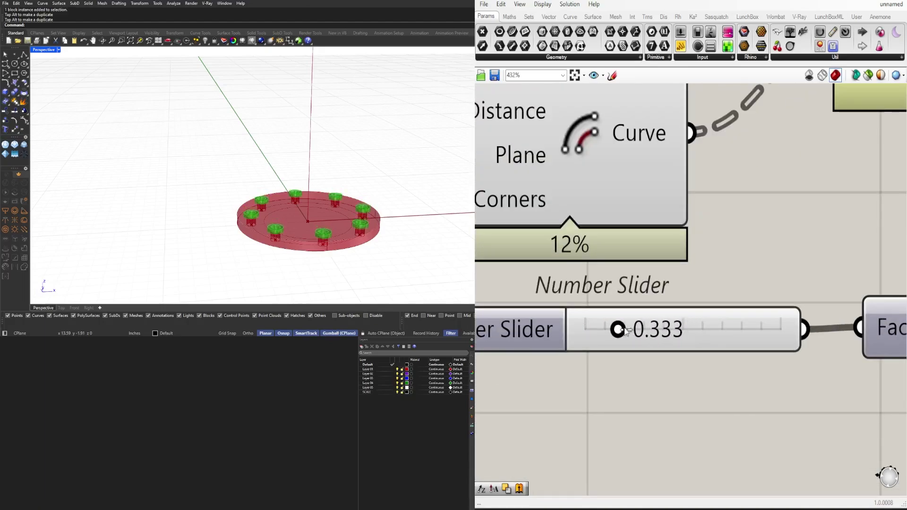
{"action": "double_click", "coordinate": [642, 325]}
{"action": "type", "text": ".25"}
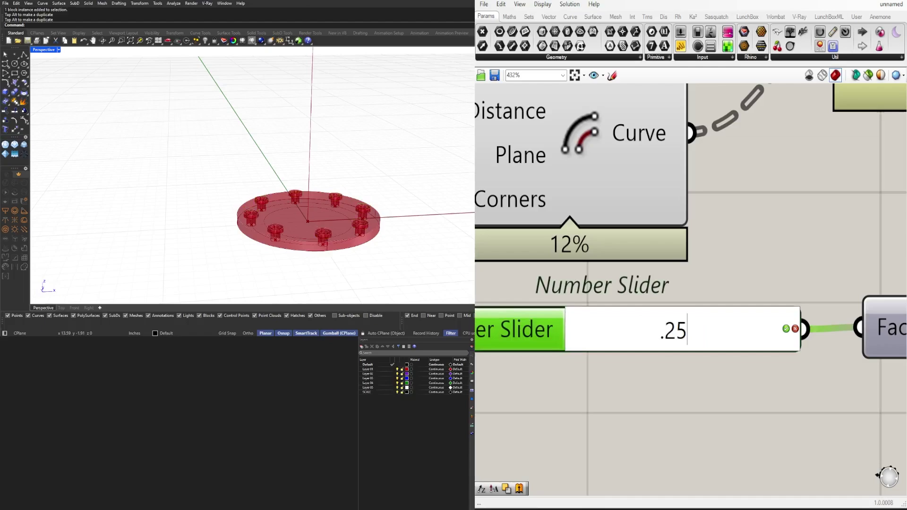
{"action": "key", "text": "Return"}
{"action": "scroll", "coordinate": [738, 333], "scroll_direction": "down", "scroll_amount": 3}
{"action": "scroll", "coordinate": [666, 333], "scroll_direction": "down", "scroll_amount": 2}
- Try a larger ring width with the lower Offset Curve's Distance slider, and set that slider to 0.25
{"action": "right_click_drag", "start_coordinate": [525, 312], "coordinate": [750, 327]}
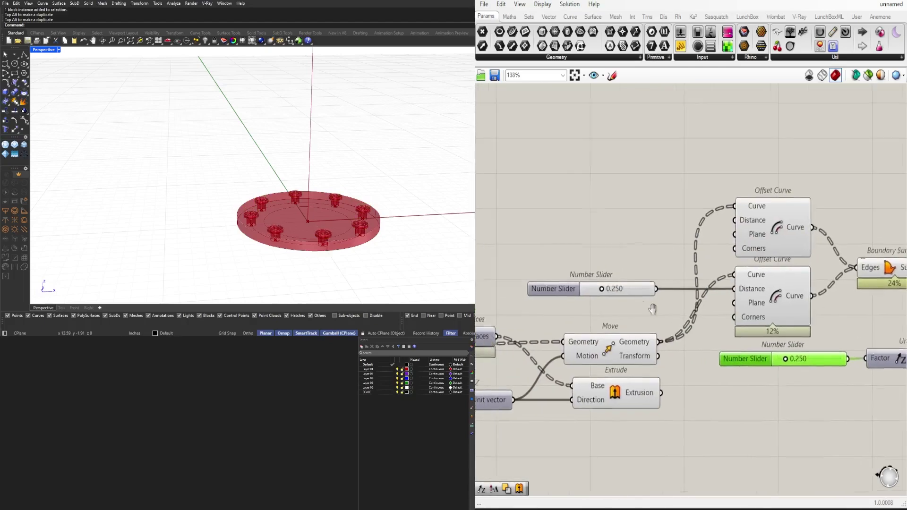
{"action": "scroll", "coordinate": [675, 289], "scroll_direction": "up", "scroll_amount": 6}
{"action": "left_click_drag", "start_coordinate": [675, 287], "coordinate": [751, 283]}
{"action": "scroll", "coordinate": [315, 238], "scroll_direction": "up", "scroll_amount": 5}
{"action": "scroll", "coordinate": [316, 238], "scroll_direction": "up", "scroll_amount": 3}
{"action": "double_click", "coordinate": [758, 283]}
{"action": "type", "text": ".25"}
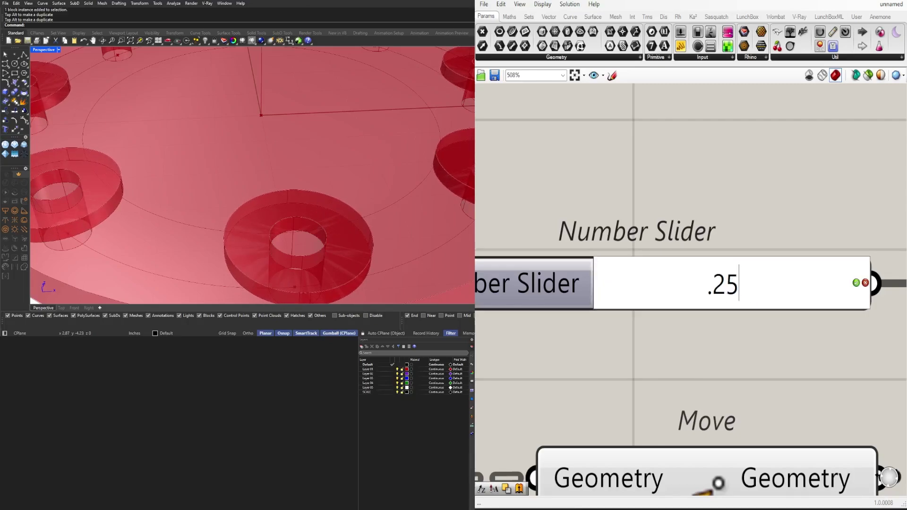
{"action": "key", "text": "Return"}
- Set the lower Offset Curve's Distance slider to 0.5 and review the resulting rings on the base plate
{"action": "double_click", "coordinate": [759, 283]}
{"action": "type", "text": ".5"}
{"action": "key", "text": "Return"}
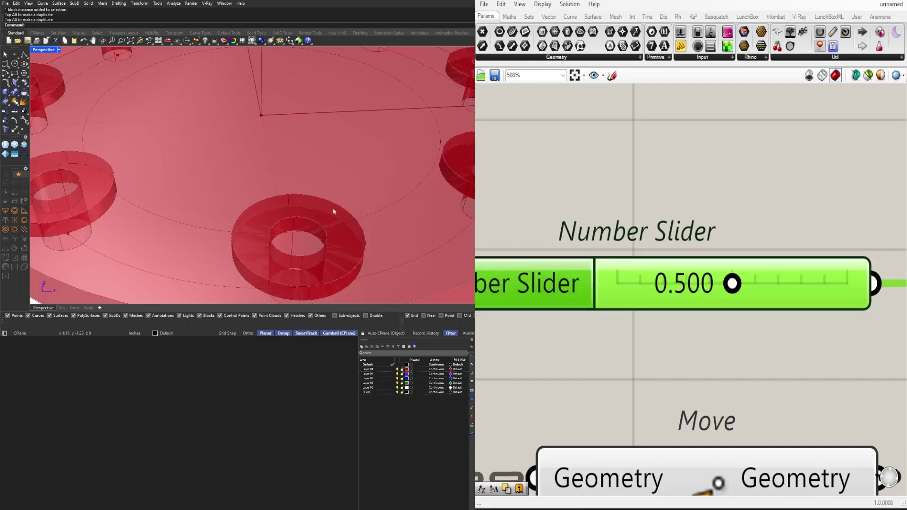
{"action": "scroll", "coordinate": [334, 208], "scroll_direction": "down", "scroll_amount": 5}
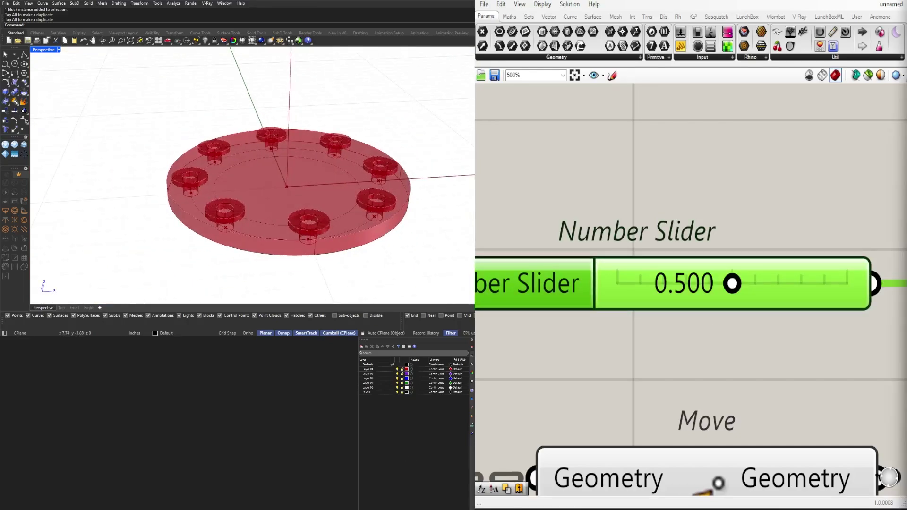
{"action": "scroll", "coordinate": [794, 222], "scroll_direction": "down", "scroll_amount": 8}
{"action": "right_click_drag", "start_coordinate": [784, 374], "coordinate": [698, 380]}
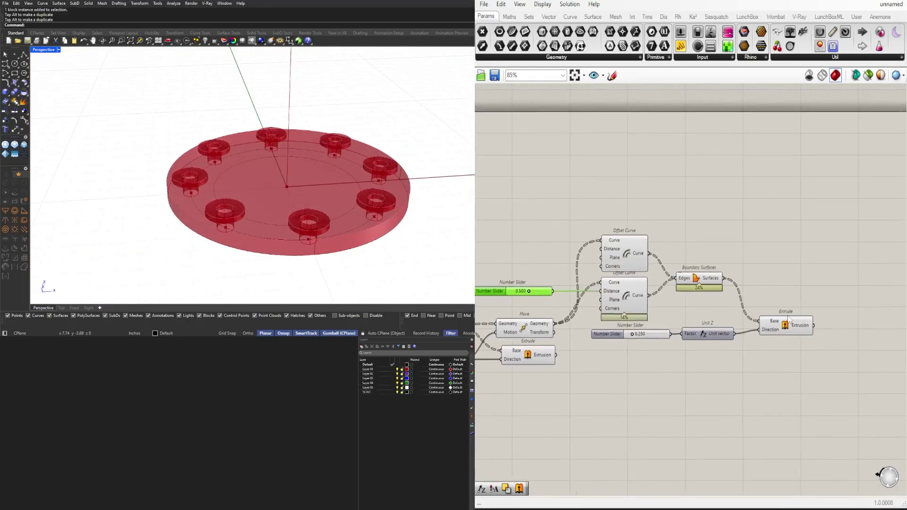
- Duplicate the Move component that feeds the Offset Curves and place the copy beneath the ring Extrude
{"action": "right_click_drag", "start_coordinate": [507, 316], "coordinate": [743, 307]}
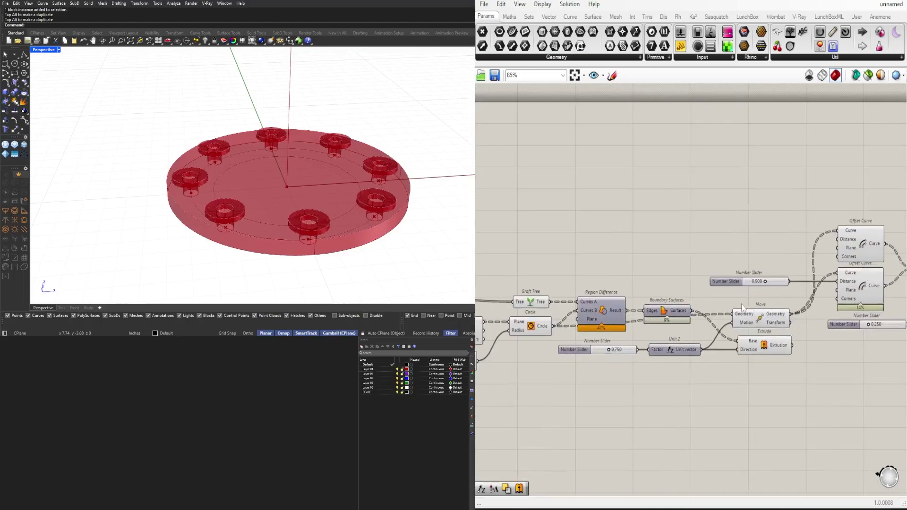
{"action": "left_click", "coordinate": [527, 330]}
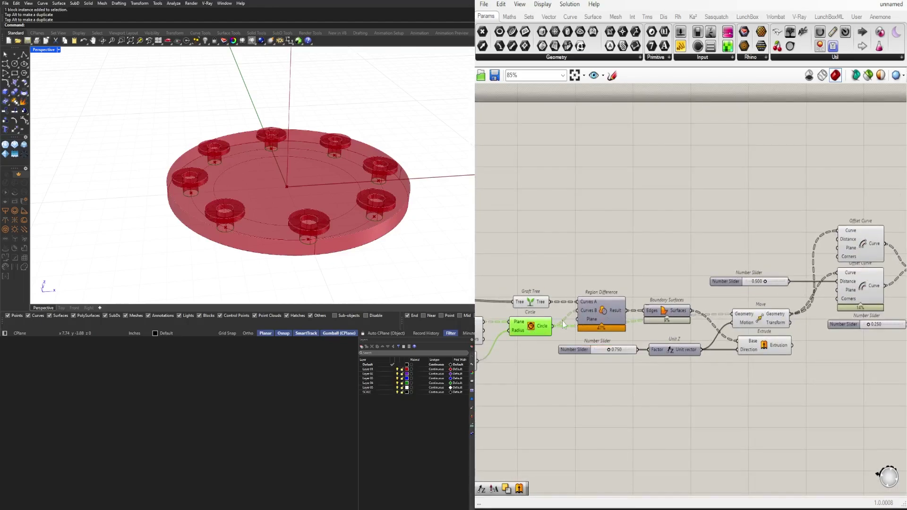
{"action": "left_click", "coordinate": [765, 348]}
{"action": "scroll", "coordinate": [739, 269], "scroll_direction": "down", "scroll_amount": 2}
{"action": "scroll", "coordinate": [770, 274], "scroll_direction": "up", "scroll_amount": 2}
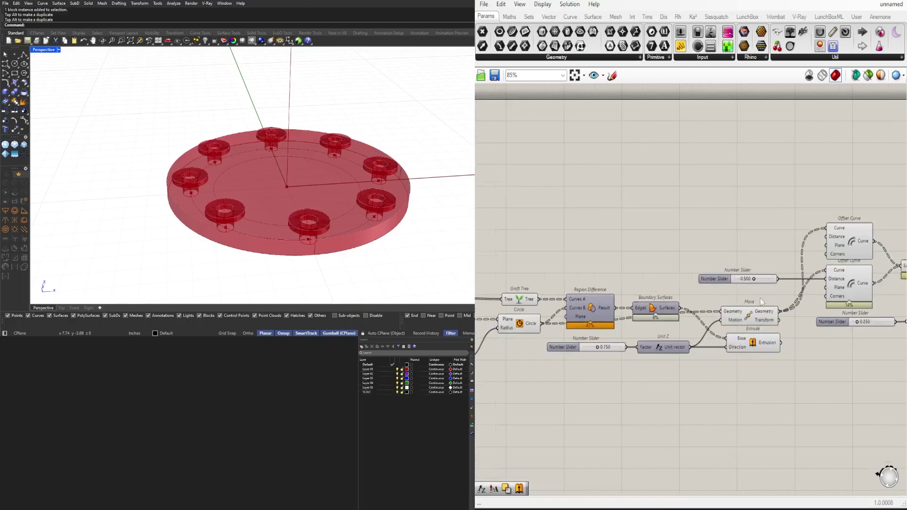
{"action": "left_click", "coordinate": [757, 317]}
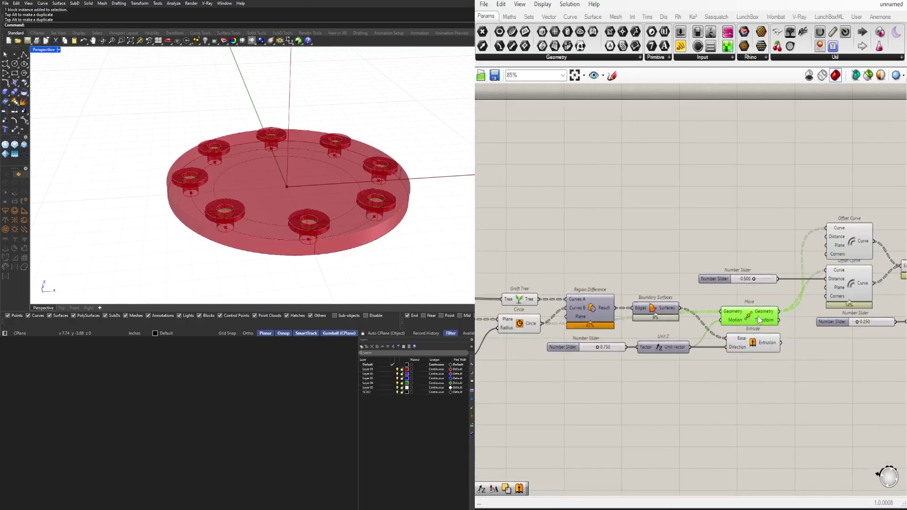
{"action": "right_click_drag", "start_coordinate": [827, 322], "coordinate": [692, 320]}
{"action": "right_click_drag", "start_coordinate": [625, 321], "coordinate": [673, 318]}
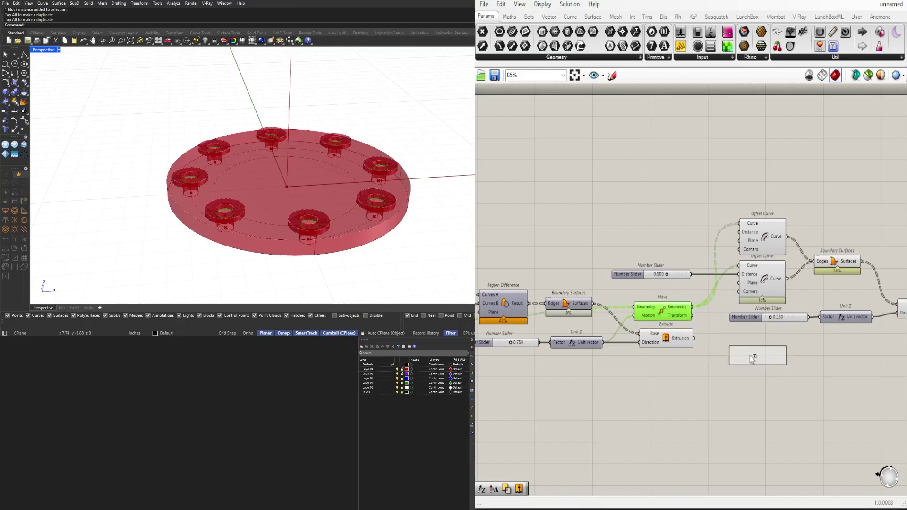
{"action": "key", "text": "ctrl+v"}
{"action": "right_click_drag", "start_coordinate": [868, 324], "coordinate": [702, 328]}
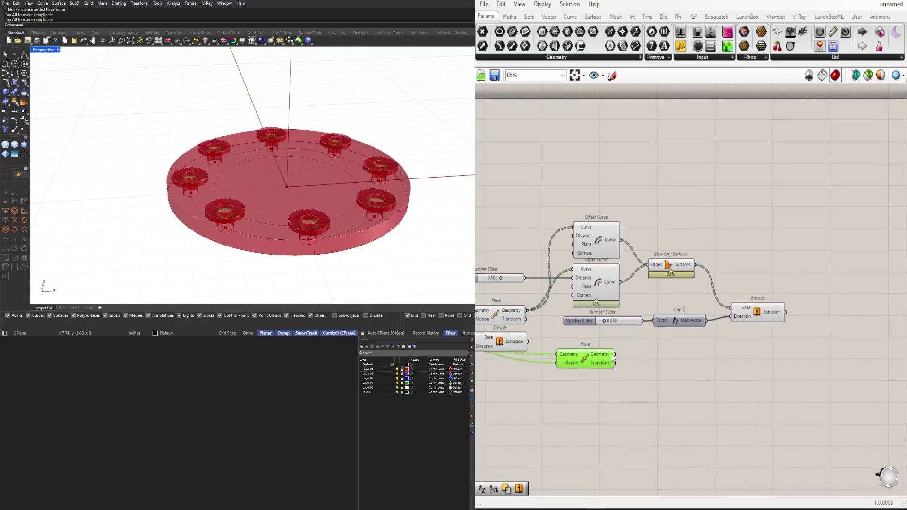
{"action": "left_click_drag", "start_coordinate": [596, 362], "coordinate": [748, 352]}
- Connect the ring height's Unit Z vector to the copied Move's Motion input and shift the Move further along
{"action": "left_click_drag", "start_coordinate": [643, 325], "coordinate": [712, 358]}
{"action": "key", "text": "ctrl+z"}
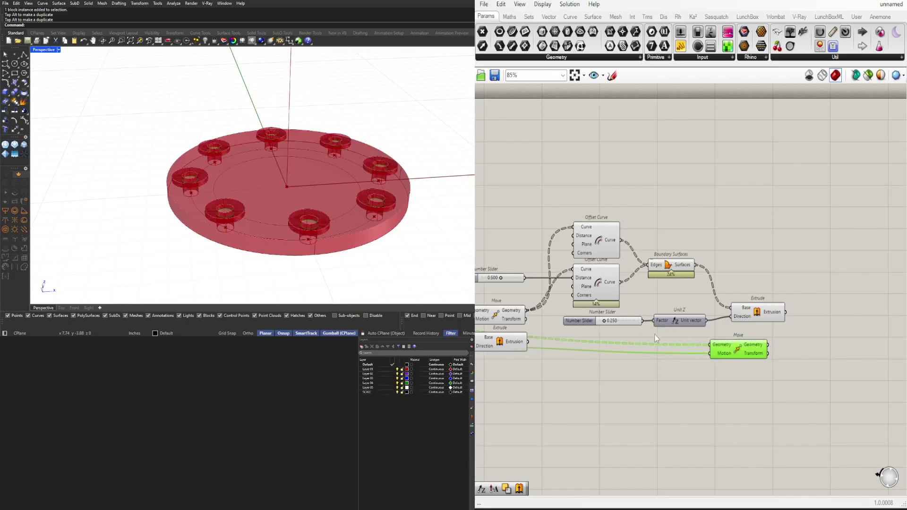
{"action": "left_click_drag", "start_coordinate": [707, 321], "coordinate": [711, 353]}
{"action": "left_click_drag", "start_coordinate": [734, 352], "coordinate": [779, 359]}
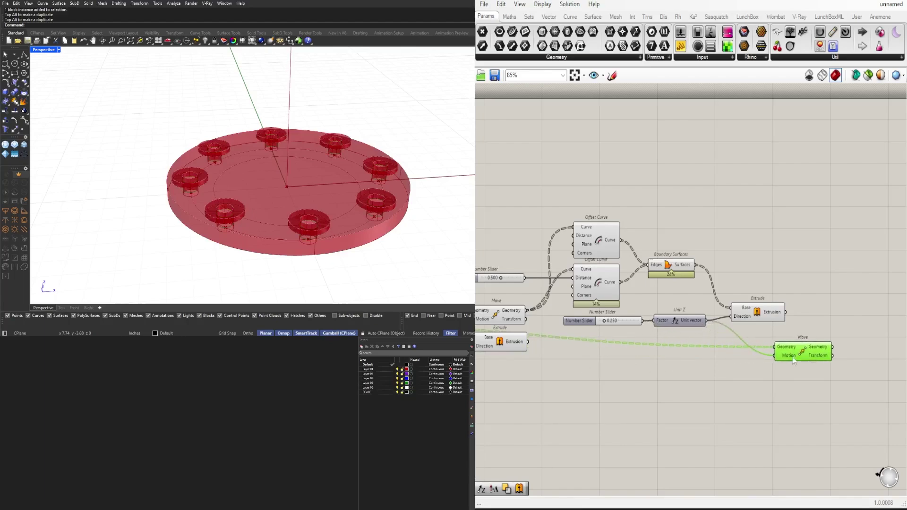
- Add an Addition component summing the plate and ring Unit Z vectors, feed its Result into the copied Move's Motion, and tidy the layout
{"action": "double_click", "coordinate": [714, 367]}
{"action": "type", "text": "addition"}
{"action": "key", "text": "Return"}
{"action": "right_click_drag", "start_coordinate": [487, 364], "coordinate": [627, 353]}
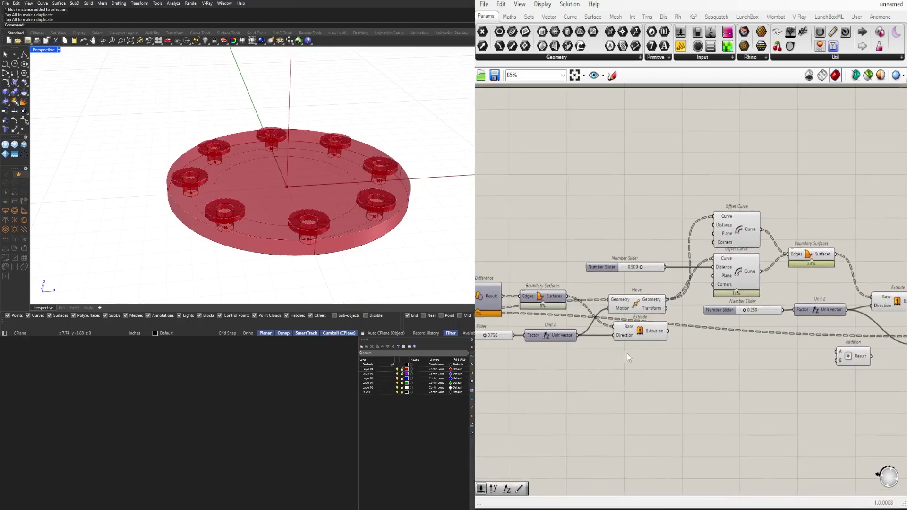
{"action": "left_click_drag", "start_coordinate": [577, 336], "coordinate": [858, 334]}
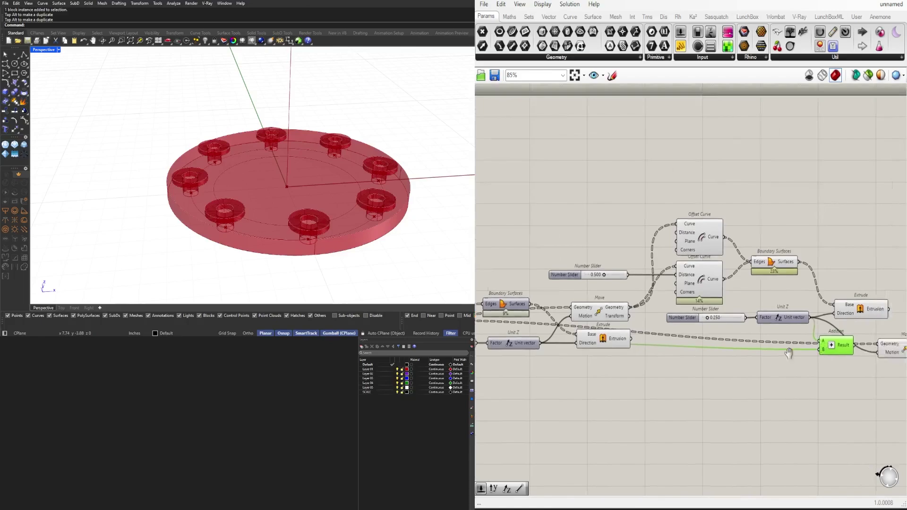
{"action": "right_click_drag", "start_coordinate": [857, 333], "coordinate": [793, 362]}
{"action": "scroll", "coordinate": [793, 362], "scroll_direction": "up", "scroll_amount": 3}
{"action": "left_click", "coordinate": [805, 352]}
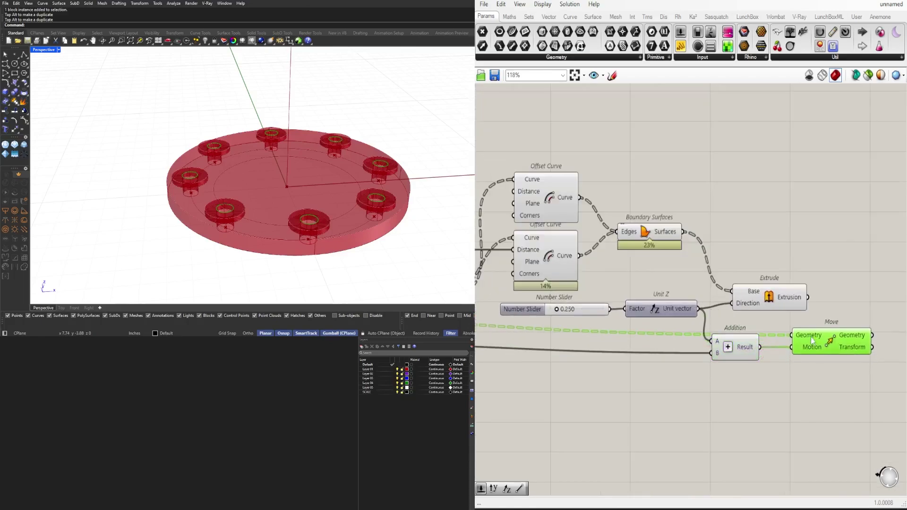
{"action": "left_click_drag", "start_coordinate": [810, 341], "coordinate": [804, 324]}
{"action": "scroll", "coordinate": [778, 298], "scroll_direction": "down", "scroll_amount": 1}
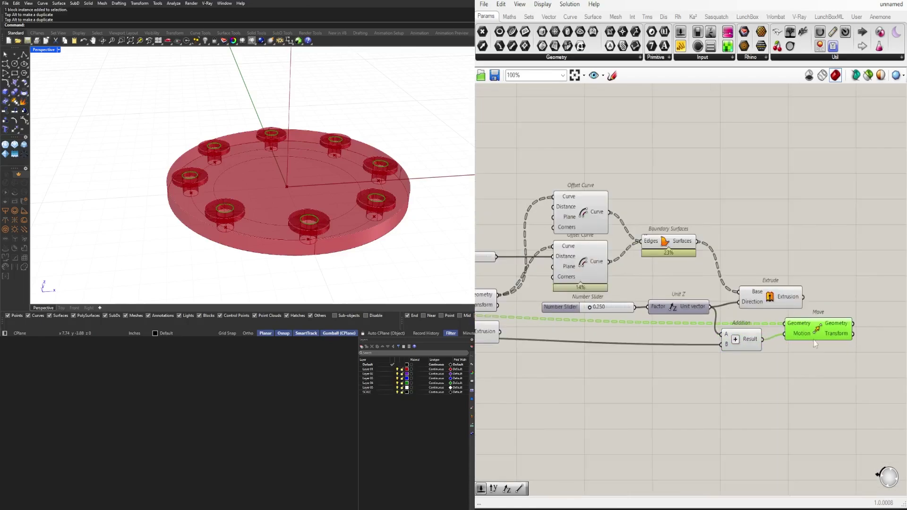
- Disconnect the Unit Z vector from the Addition component's B input
{"action": "right_click_drag", "start_coordinate": [772, 299], "coordinate": [737, 296]}
{"action": "right_click", "coordinate": [688, 341]}
{"action": "mouse_move", "coordinate": [741, 344]}
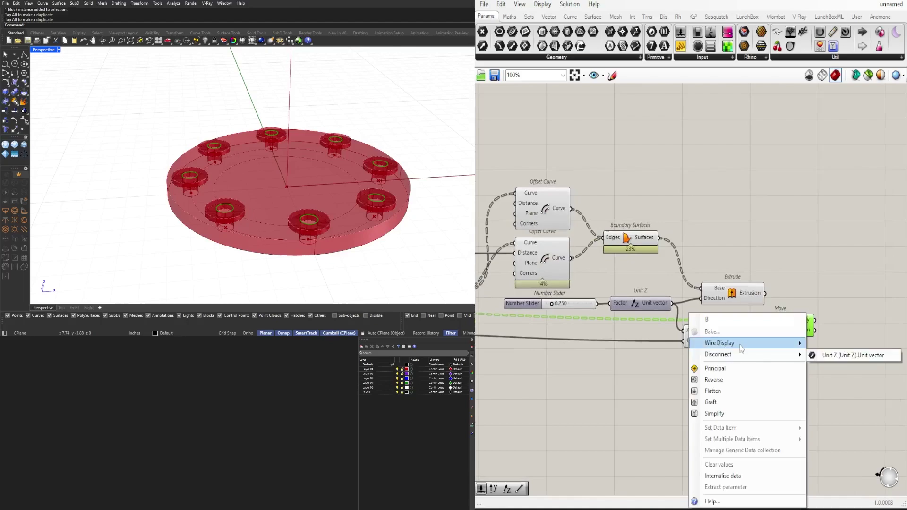
{"action": "left_click", "coordinate": [824, 361]}
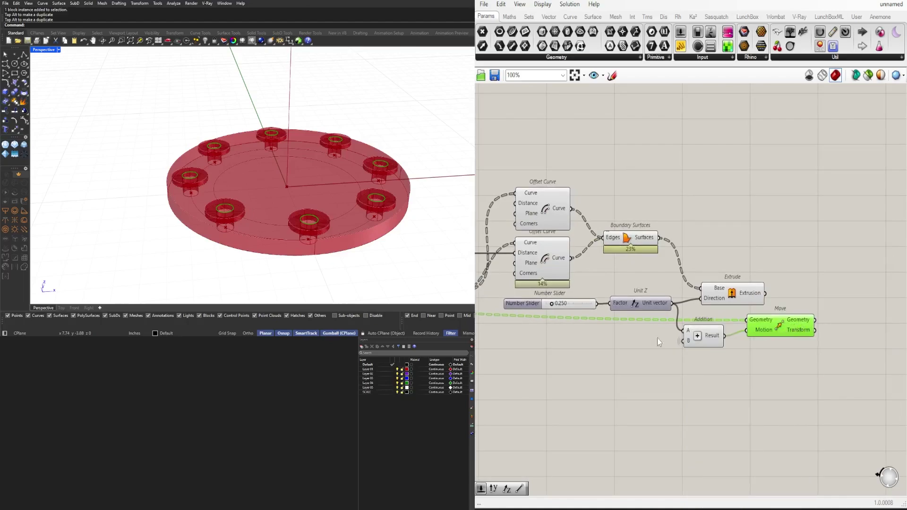
- Add a Polygon component beside the copied Move and connect the moved Geometry to its Plane input
{"action": "right_click_drag", "start_coordinate": [774, 336], "coordinate": [684, 341]}
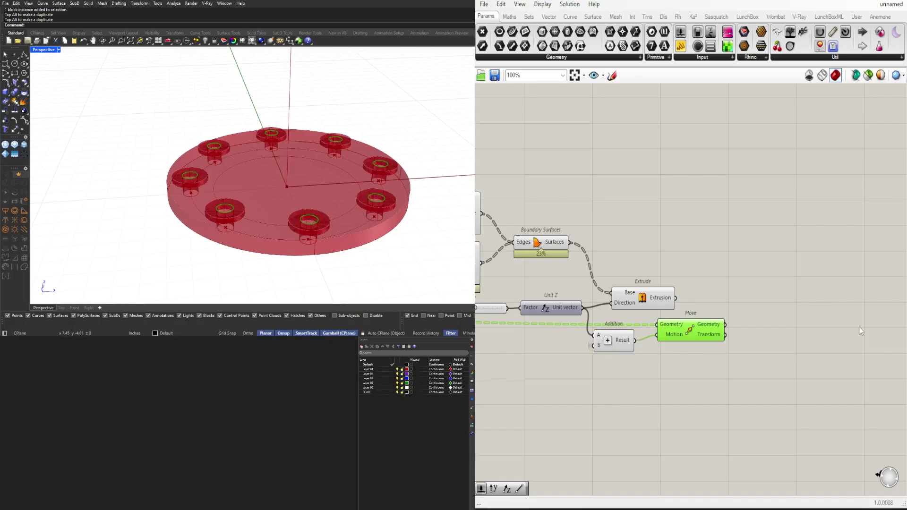
{"action": "double_click", "coordinate": [782, 352]}
{"action": "type", "text": "POLY"}
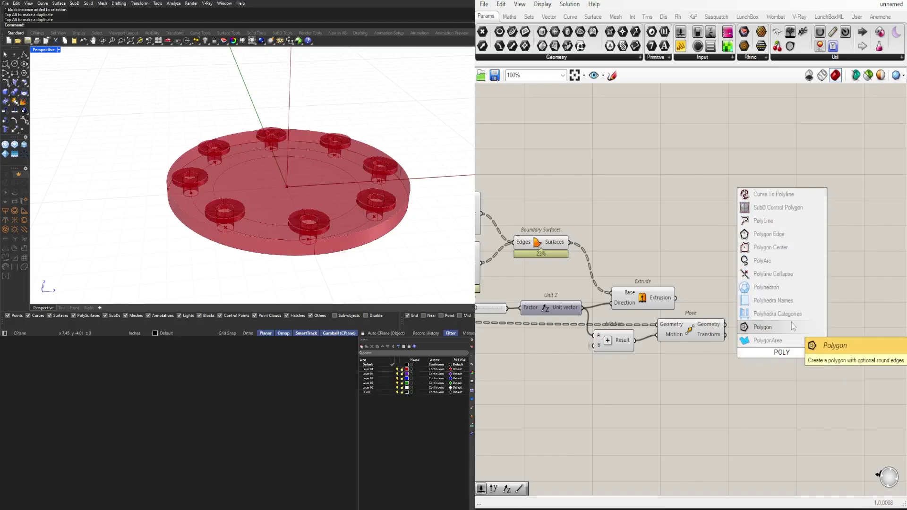
{"action": "left_click", "coordinate": [762, 326]}
{"action": "left_click", "coordinate": [724, 322]}
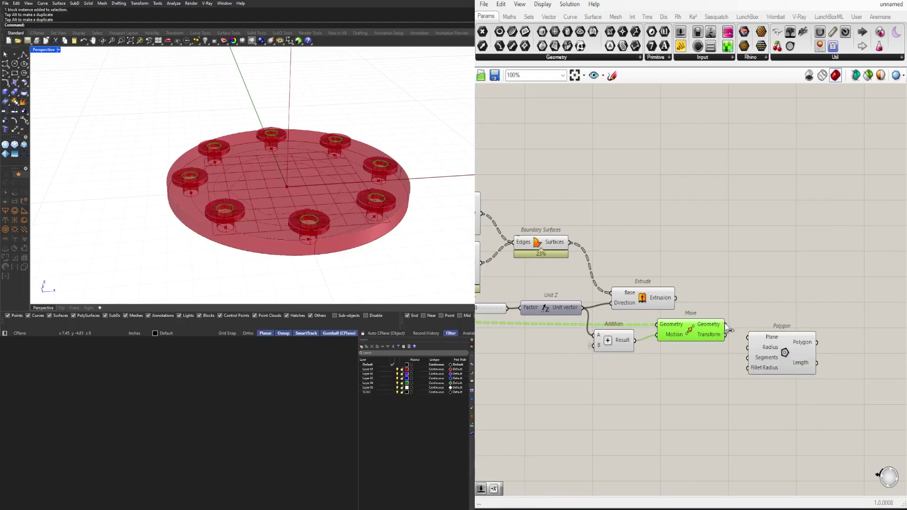
{"action": "left_click_drag", "start_coordinate": [726, 329], "coordinate": [750, 342]}
{"action": "left_click", "coordinate": [781, 353]}
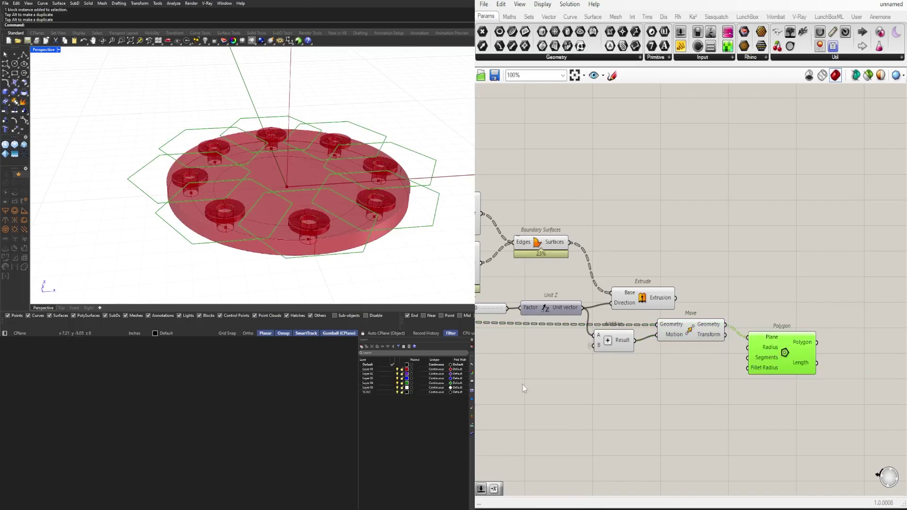
- Add a 0.125 slider with a Division by 2 and connect the Result to the Polygon's Radius
{"action": "double_click", "coordinate": [683, 375]}
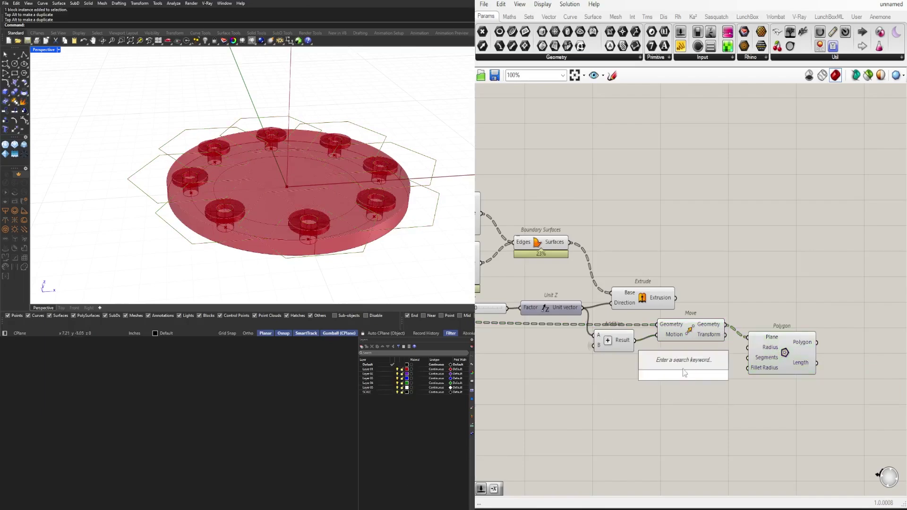
{"action": "double_click", "coordinate": [693, 389]}
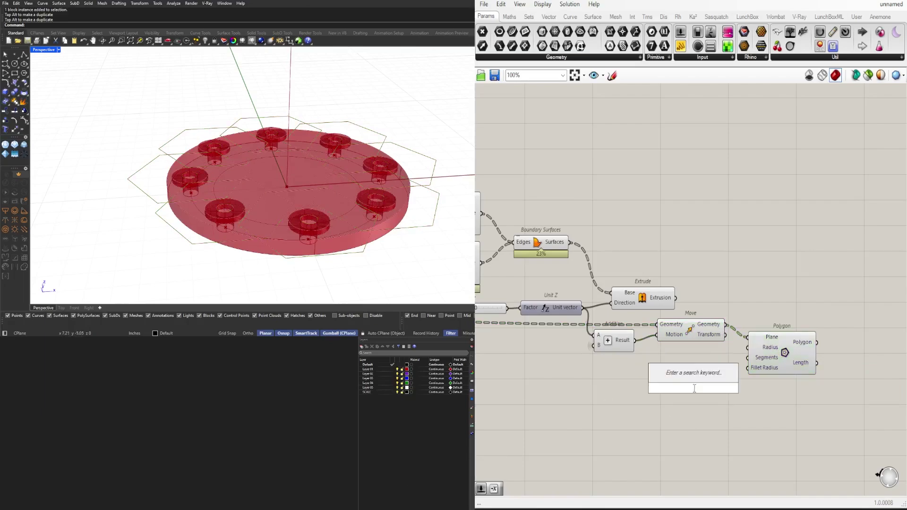
{"action": "type", "text": ".125"}
{"action": "key", "text": "Return"}
{"action": "left_click_drag", "start_coordinate": [672, 389], "coordinate": [576, 389]}
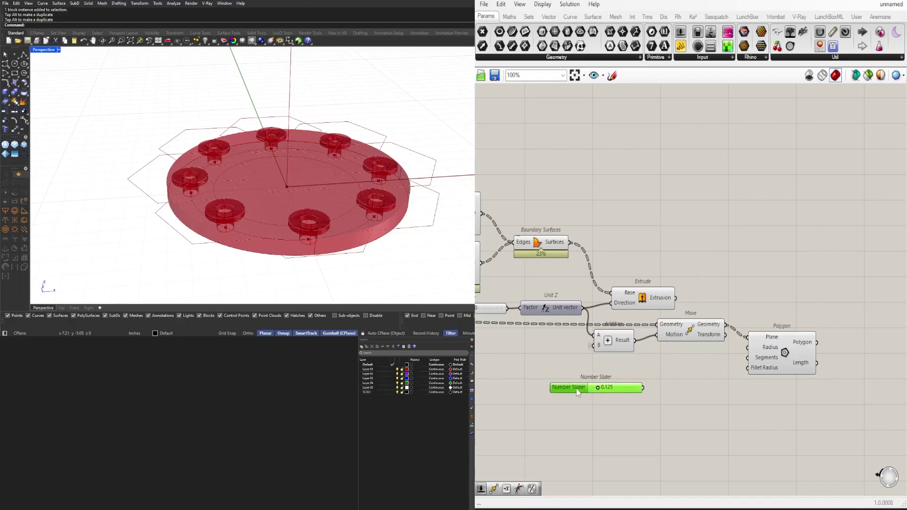
{"action": "double_click", "coordinate": [689, 392]}
{"action": "type", "text": "/2"}
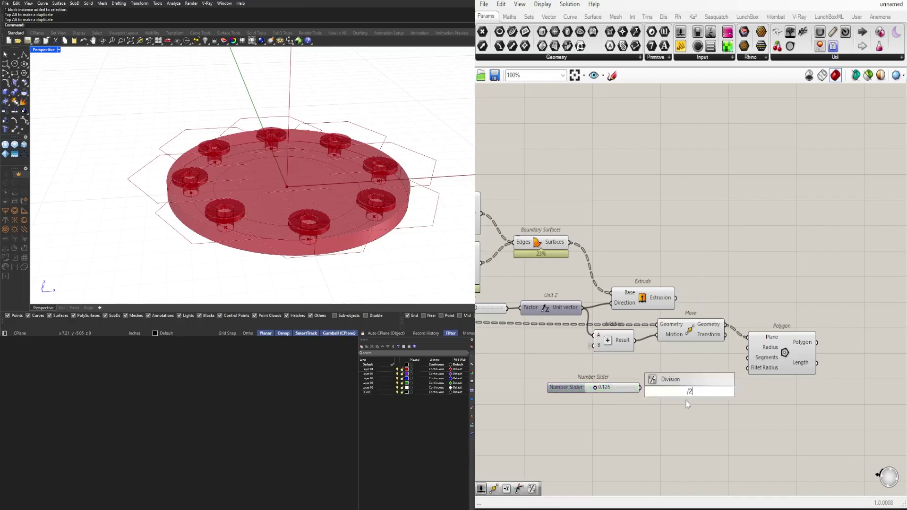
{"action": "key", "text": "Return"}
{"action": "scroll", "coordinate": [647, 397], "scroll_direction": "up", "scroll_amount": 2}
{"action": "left_click_drag", "start_coordinate": [645, 386], "coordinate": [676, 383]}
{"action": "left_click_drag", "start_coordinate": [715, 399], "coordinate": [690, 400]}
{"action": "left_click_drag", "start_coordinate": [739, 450], "coordinate": [611, 386]}
{"action": "left_click_drag", "start_coordinate": [693, 401], "coordinate": [815, 331]}
{"action": "left_click", "coordinate": [749, 435]}
{"action": "left_click", "coordinate": [815, 331]}
{"action": "scroll", "coordinate": [628, 359], "scroll_direction": "up", "scroll_amount": 4}
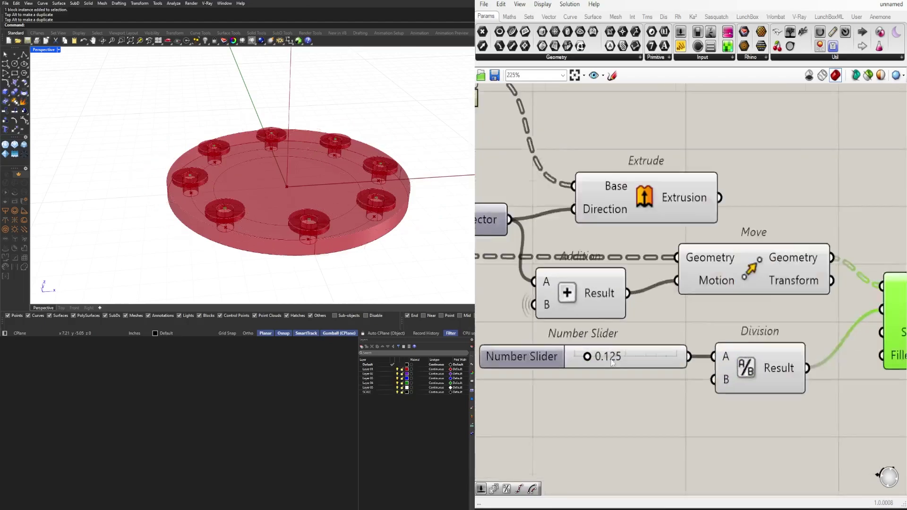
- Raise the maximum of the slider driving the polygon radius to 2 and set its value to 1.218
{"action": "left_click_drag", "start_coordinate": [587, 357], "coordinate": [718, 360]}
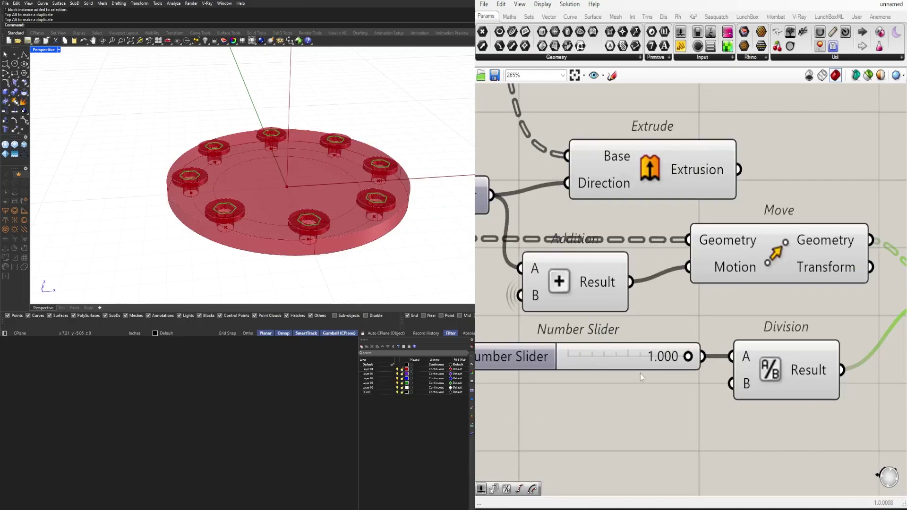
{"action": "scroll", "coordinate": [640, 373], "scroll_direction": "down", "scroll_amount": 4}
{"action": "left_click", "coordinate": [574, 370]}
{"action": "double_click", "coordinate": [573, 371]}
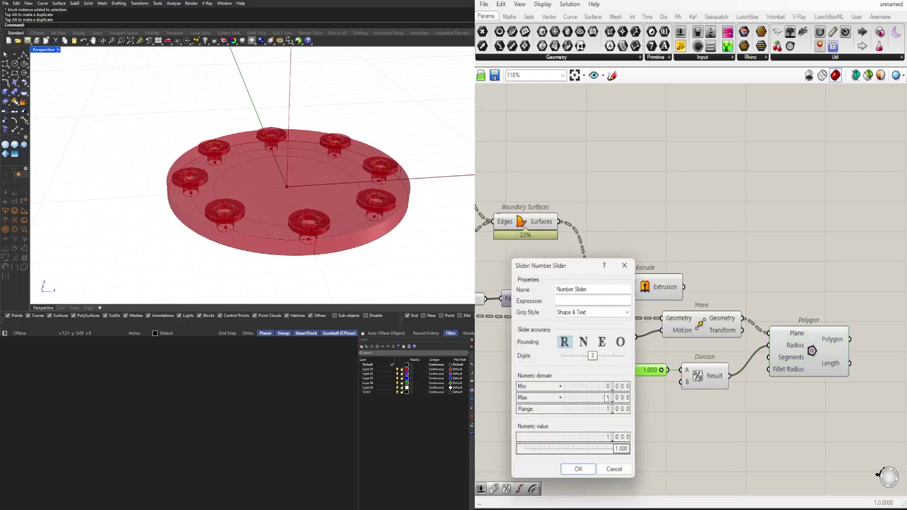
{"action": "double_click", "coordinate": [605, 397]}
{"action": "type", "text": "2"}
{"action": "left_click", "coordinate": [578, 469]}
{"action": "scroll", "coordinate": [661, 369], "scroll_direction": "up", "scroll_amount": 7}
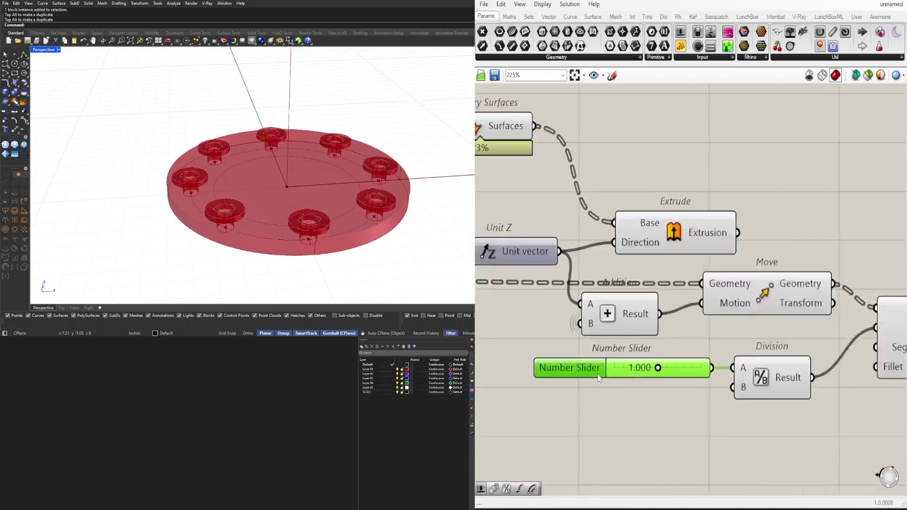
{"action": "left_click_drag", "start_coordinate": [662, 368], "coordinate": [686, 369]}
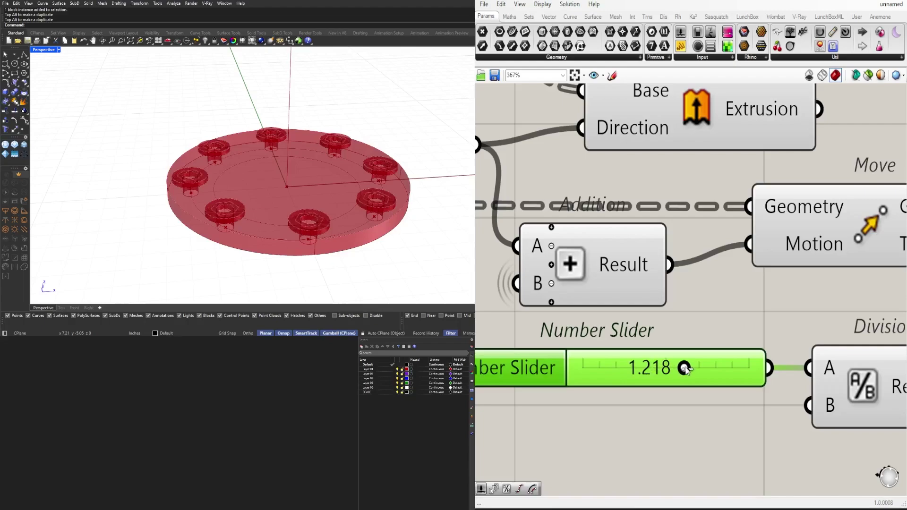
{"action": "scroll", "coordinate": [684, 369], "scroll_direction": "down", "scroll_amount": 10}
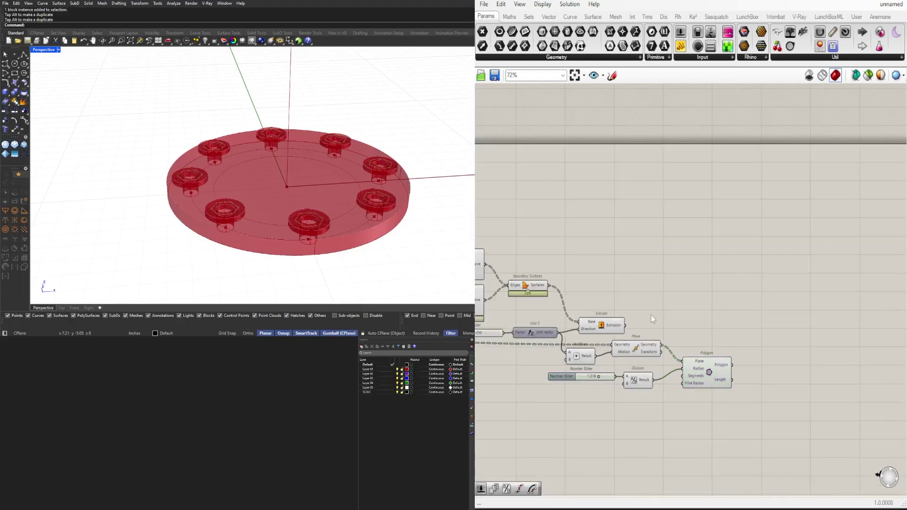
- Copy the ring's Boundary Surfaces, 0.250 slider, Unit Z and Extrude, and connect the Polygon output to the copied Edges input
{"action": "left_click_drag", "start_coordinate": [608, 329], "coordinate": [606, 334]}
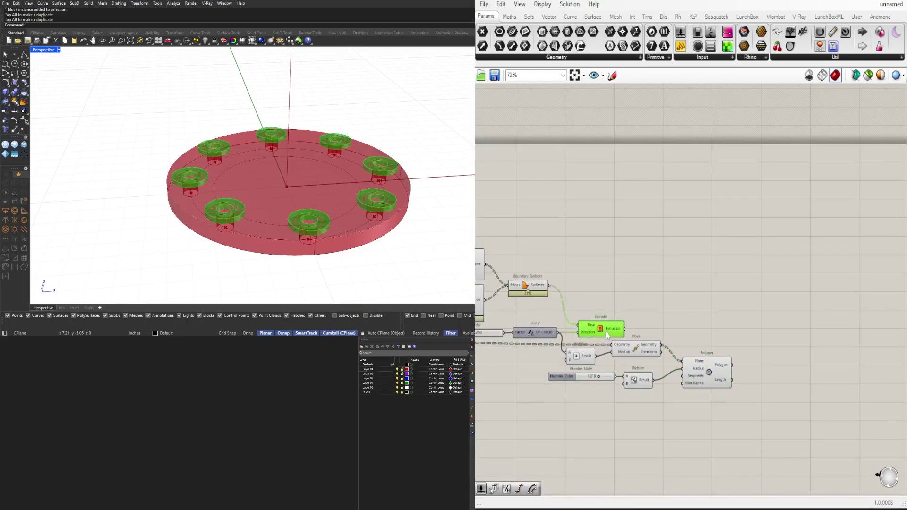
{"action": "right_click_drag", "start_coordinate": [599, 325], "coordinate": [657, 323]}
{"action": "left_click", "coordinate": [606, 329], "text": "shift"}
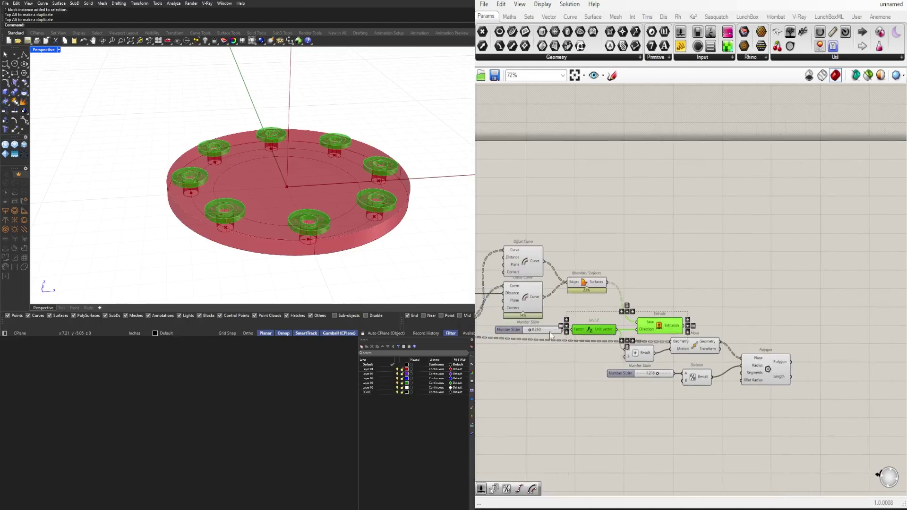
{"action": "left_click", "coordinate": [587, 289]}
{"action": "scroll", "coordinate": [610, 291], "scroll_direction": "down", "scroll_amount": 1}
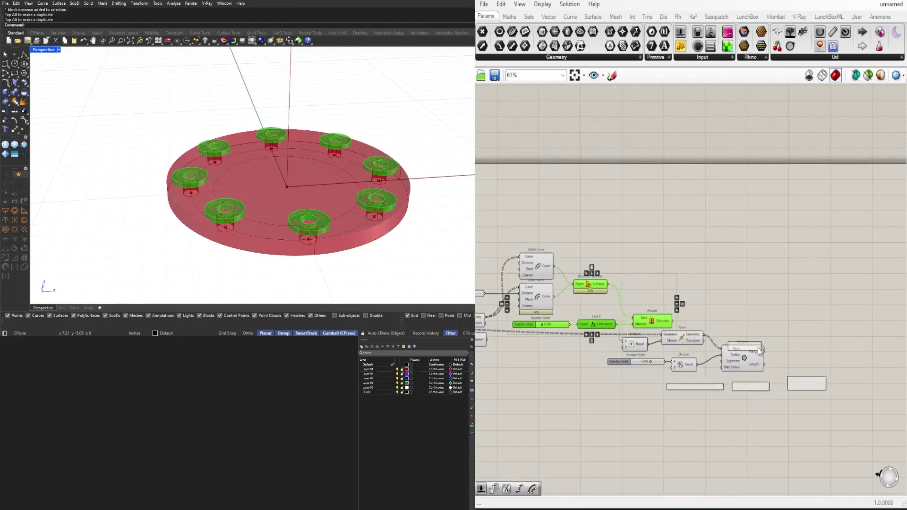
{"action": "left_click_drag", "start_coordinate": [759, 350], "coordinate": [803, 362], "text": "alt"}
{"action": "scroll", "coordinate": [769, 356], "scroll_direction": "up", "scroll_amount": 3}
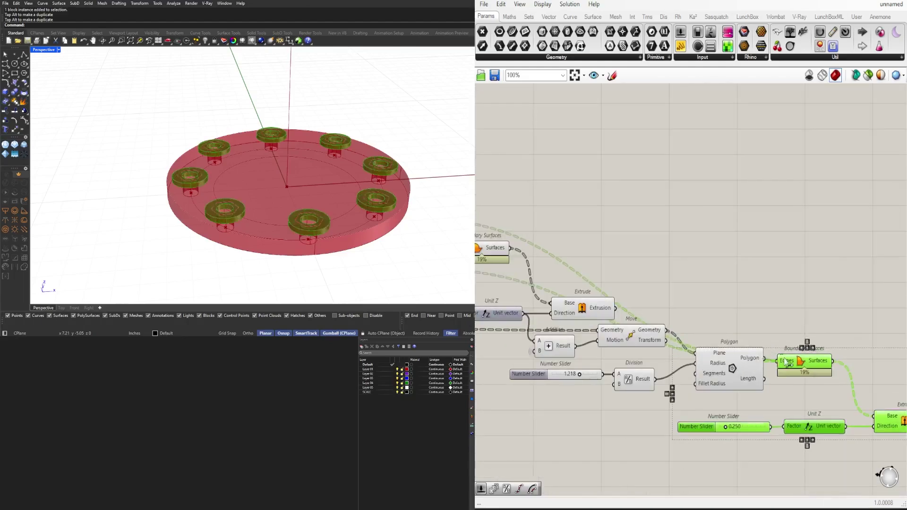
{"action": "left_click", "coordinate": [756, 402]}
- Set the hexagon extrusion height slider to 0.381 and move it with its Unit Z and Extrude closer to the Polygon components
{"action": "right_click_drag", "start_coordinate": [751, 422], "coordinate": [661, 392]}
{"action": "scroll", "coordinate": [661, 392], "scroll_direction": "up", "scroll_amount": 6}
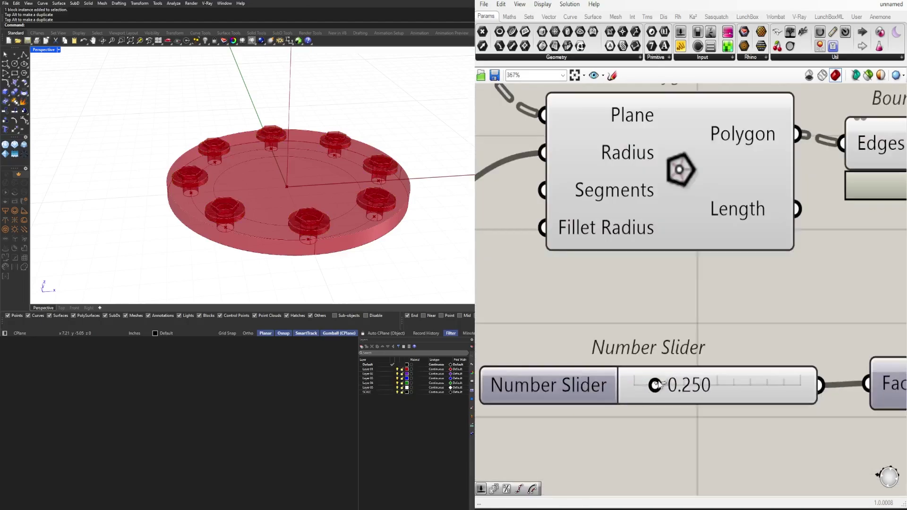
{"action": "left_click_drag", "start_coordinate": [657, 384], "coordinate": [668, 388]}
{"action": "scroll", "coordinate": [672, 315], "scroll_direction": "down", "scroll_amount": 7}
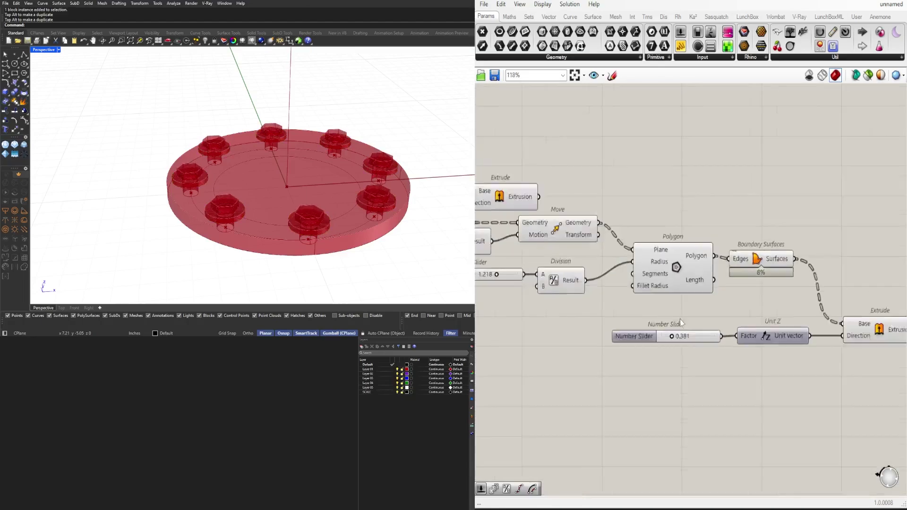
{"action": "left_click_drag", "start_coordinate": [801, 353], "coordinate": [680, 302]}
{"action": "left_click_drag", "start_coordinate": [761, 314], "coordinate": [757, 298]}
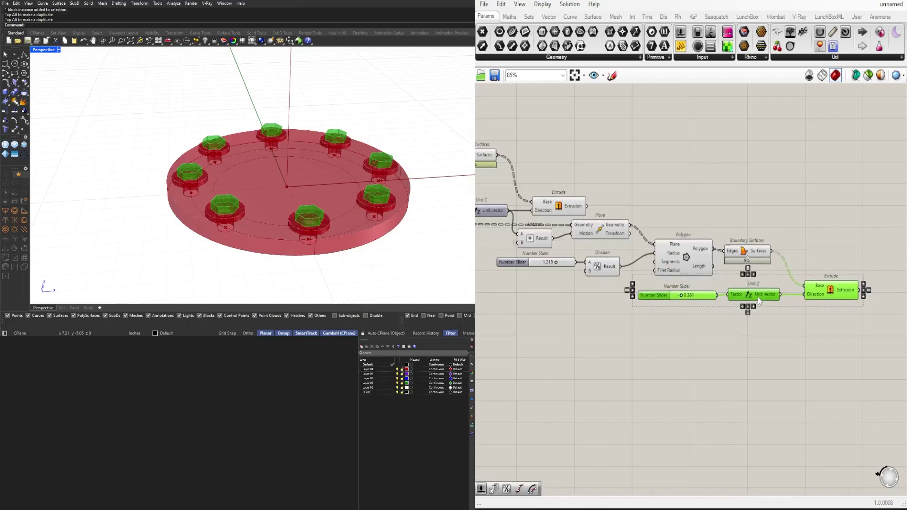
- Examine the extruded hexagonal bolt heads on the base plate from several angles and distances
{"action": "left_click", "coordinate": [793, 333]}
{"action": "left_click_drag", "start_coordinate": [614, 305], "coordinate": [543, 283]}
{"action": "scroll", "coordinate": [593, 319], "scroll_direction": "down", "scroll_amount": 2}
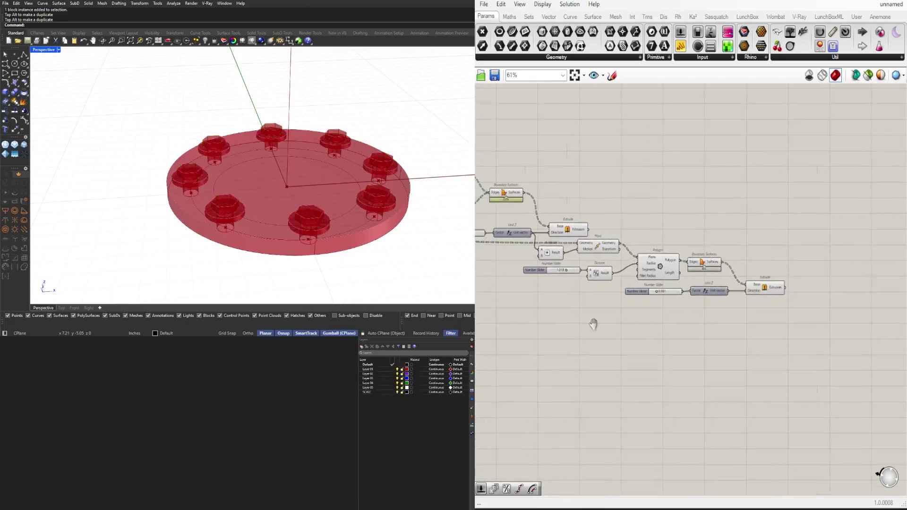
{"action": "right_click_drag", "start_coordinate": [593, 320], "coordinate": [659, 319]}
{"action": "scroll", "coordinate": [317, 193], "scroll_direction": "down", "scroll_amount": 5}
{"action": "scroll", "coordinate": [317, 194], "scroll_direction": "down", "scroll_amount": 3}
{"action": "right_click_drag", "start_coordinate": [317, 194], "coordinate": [375, 232]}
{"action": "scroll", "coordinate": [288, 213], "scroll_direction": "up", "scroll_amount": 6}
{"action": "scroll", "coordinate": [288, 213], "scroll_direction": "up", "scroll_amount": 3}
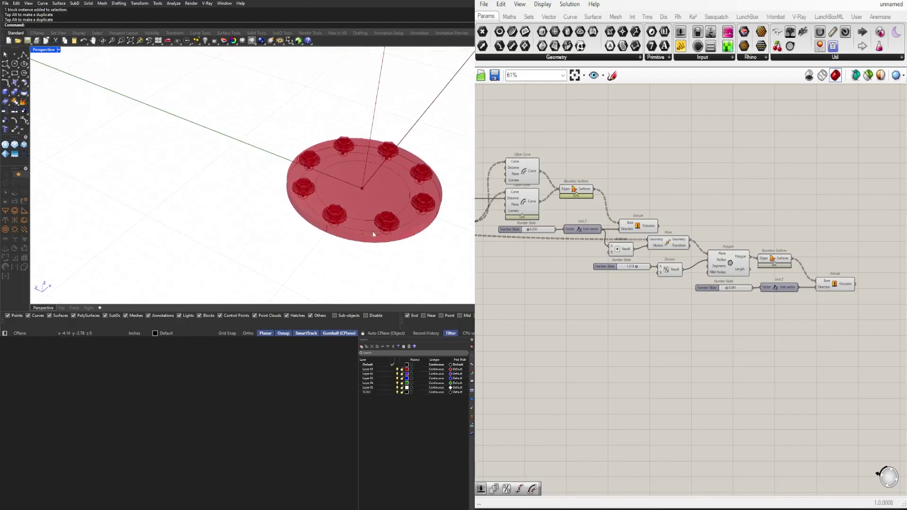
{"action": "scroll", "coordinate": [375, 232], "scroll_direction": "up", "scroll_amount": 5}
{"action": "right_click_drag", "start_coordinate": [405, 182], "coordinate": [380, 198]}
{"action": "scroll", "coordinate": [380, 139], "scroll_direction": "down", "scroll_amount": 3}
{"action": "scroll", "coordinate": [371, 204], "scroll_direction": "up", "scroll_amount": 2}
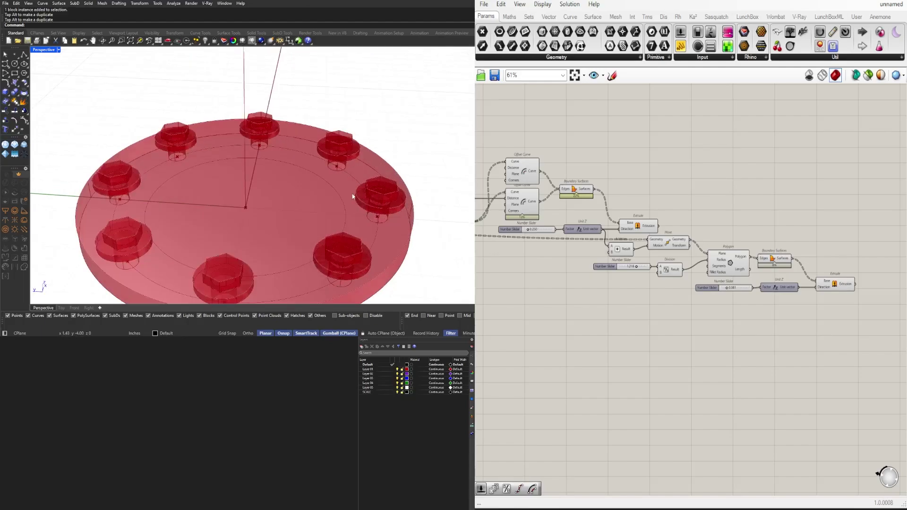
- Turn off the preview of the Move, Polygon and Boundary Surfaces components feeding the bolt-head Extrude, and shift that Extrude slightly away from them
{"action": "right_click_drag", "start_coordinate": [850, 333], "coordinate": [781, 333]}
{"action": "scroll", "coordinate": [769, 285], "scroll_direction": "up", "scroll_amount": 2}
{"action": "left_click", "coordinate": [770, 285]}
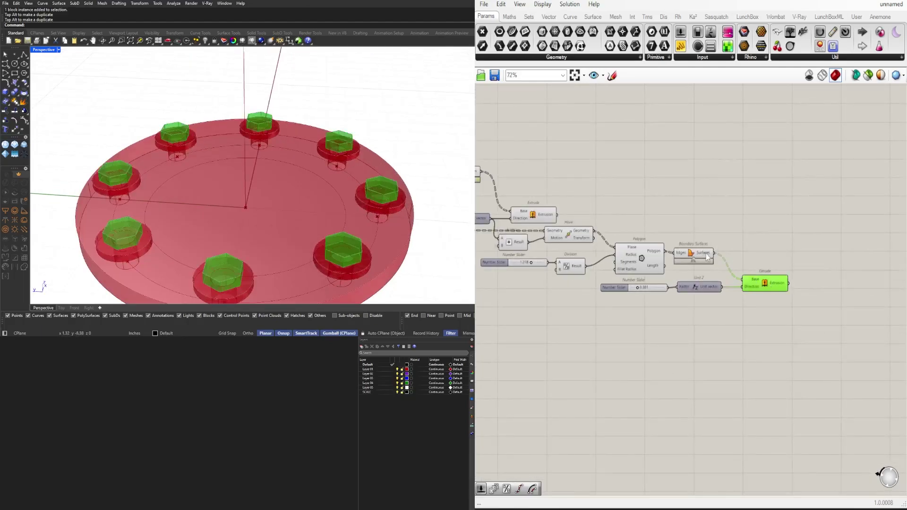
{"action": "left_click_drag", "start_coordinate": [708, 315], "coordinate": [522, 232]}
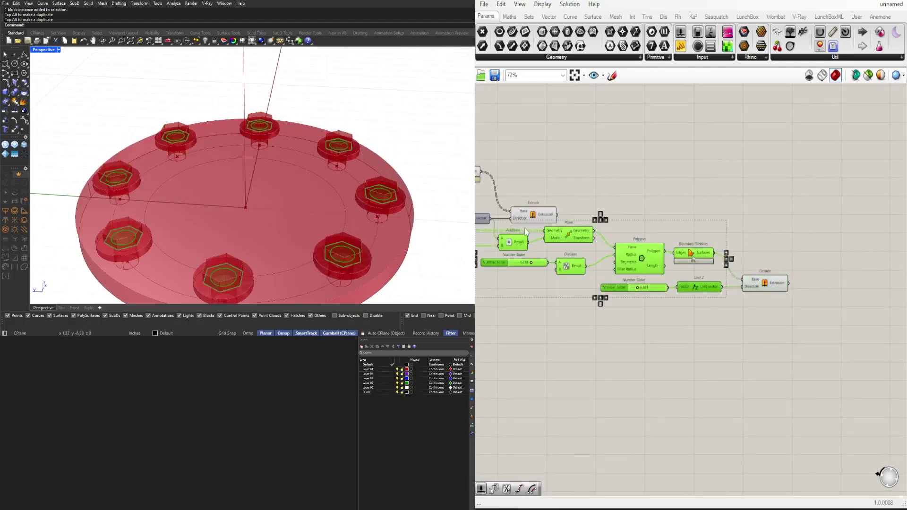
{"action": "middle_click", "coordinate": [524, 228]}
{"action": "left_click", "coordinate": [554, 197]}
{"action": "right_click_drag", "start_coordinate": [784, 284], "coordinate": [824, 293]}
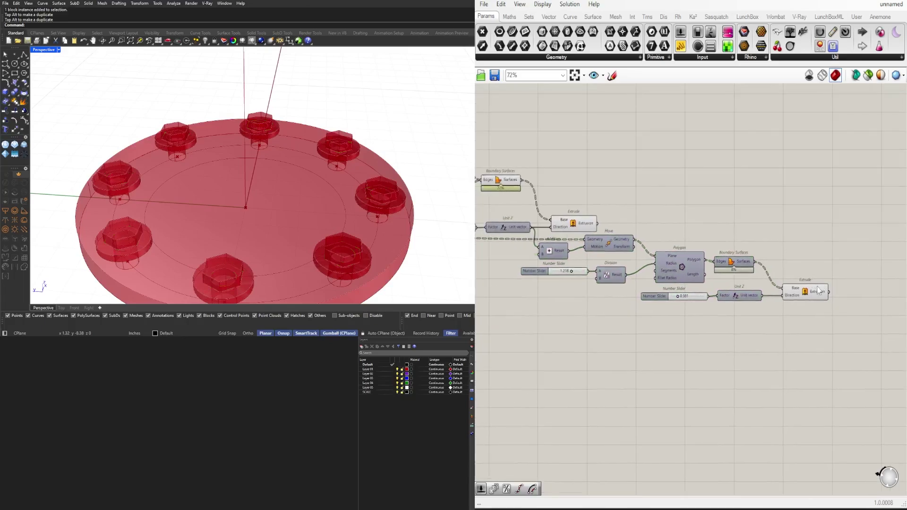
{"action": "left_click", "coordinate": [824, 293]}
{"action": "left_click", "coordinate": [821, 266]}
- Inspect the bolted base plates at the feet of all three column axes against the human scale figure
{"action": "scroll", "coordinate": [302, 222], "scroll_direction": "down", "scroll_amount": 10}
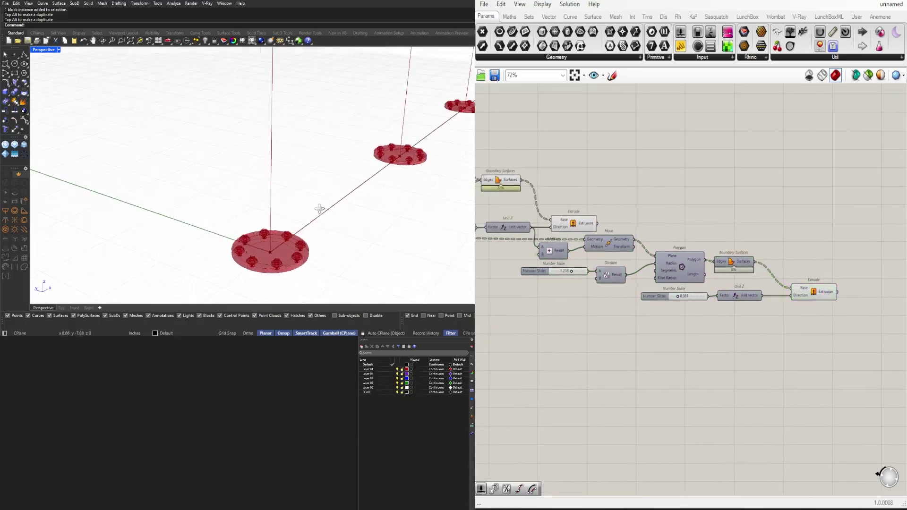
{"action": "scroll", "coordinate": [286, 243], "scroll_direction": "up", "scroll_amount": 5}
{"action": "scroll", "coordinate": [286, 243], "scroll_direction": "down", "scroll_amount": 5}
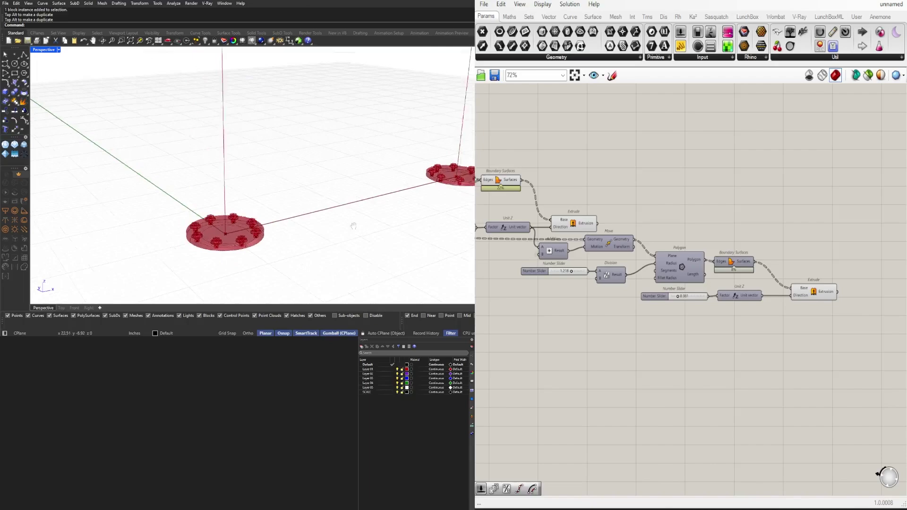
{"action": "scroll", "coordinate": [341, 205], "scroll_direction": "up", "scroll_amount": 4}
{"action": "scroll", "coordinate": [365, 191], "scroll_direction": "down", "scroll_amount": 8}
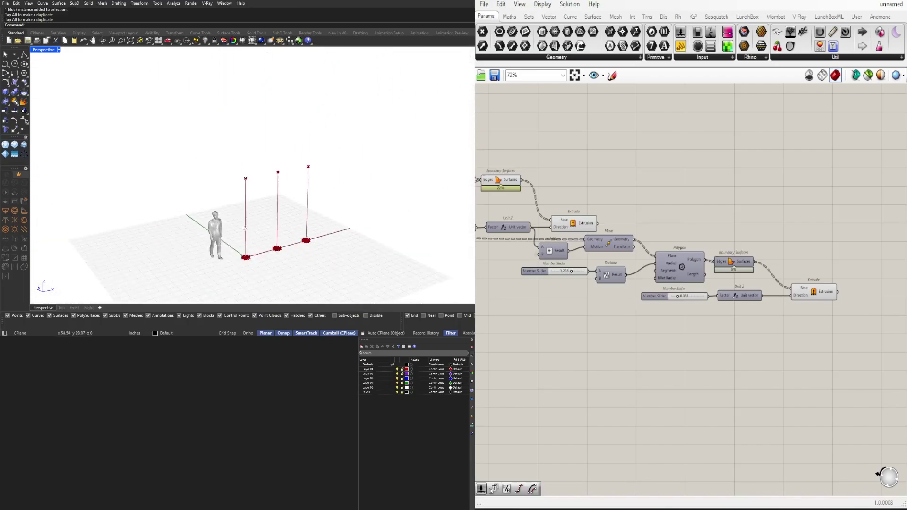
{"action": "scroll", "coordinate": [236, 172], "scroll_direction": "up", "scroll_amount": 4}
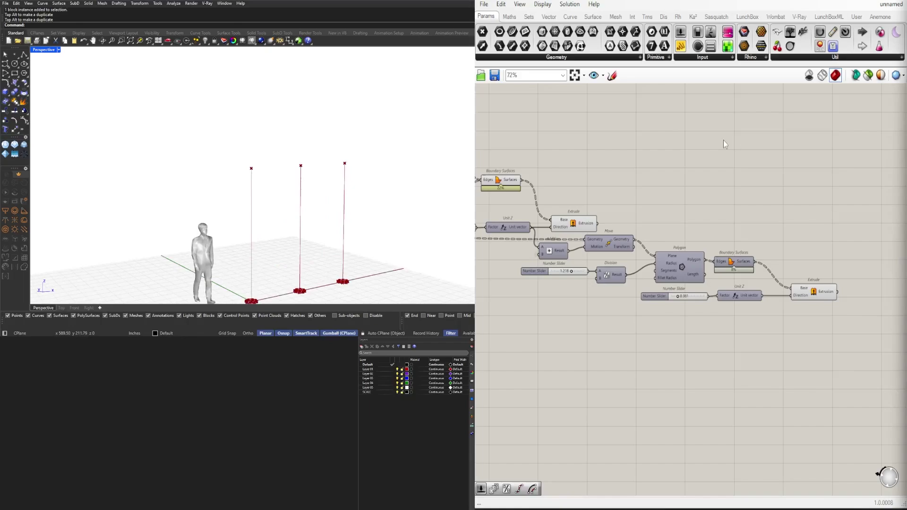
- Select the entire base plate branch, from the Relay after End Points through to the bolt-head Extrude
{"action": "scroll", "coordinate": [633, 232], "scroll_direction": "down", "scroll_amount": 5}
{"action": "right_click_drag", "start_coordinate": [656, 279], "coordinate": [703, 281]}
{"action": "scroll", "coordinate": [690, 288], "scroll_direction": "down", "scroll_amount": 1}
{"action": "right_click_drag", "start_coordinate": [578, 344], "coordinate": [705, 329]}
{"action": "scroll", "coordinate": [718, 330], "scroll_direction": "down", "scroll_amount": 1}
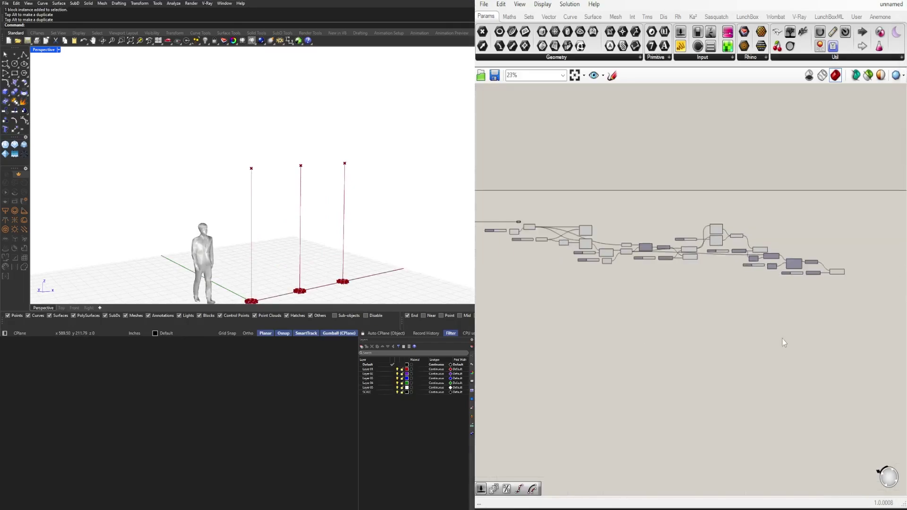
{"action": "scroll", "coordinate": [782, 338], "scroll_direction": "down", "scroll_amount": 2}
{"action": "left_click_drag", "start_coordinate": [845, 334], "coordinate": [584, 228]}
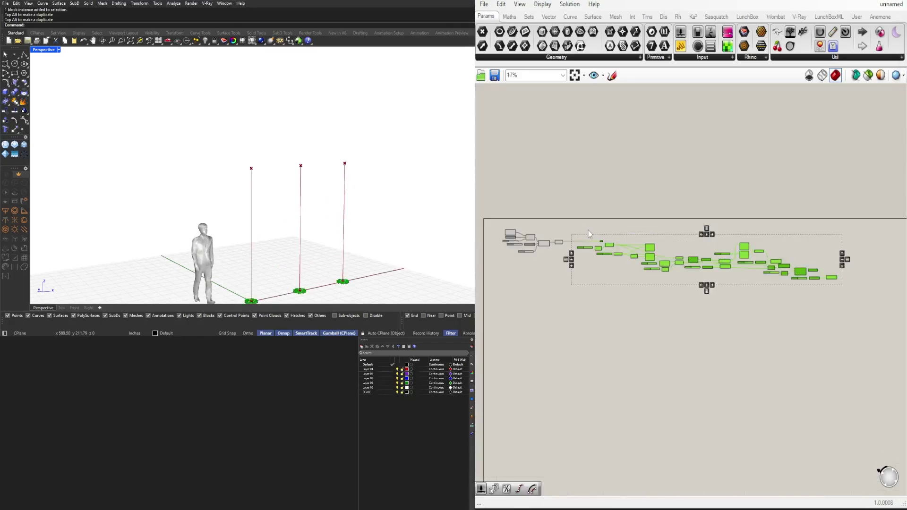
{"action": "left_click", "coordinate": [687, 259]}
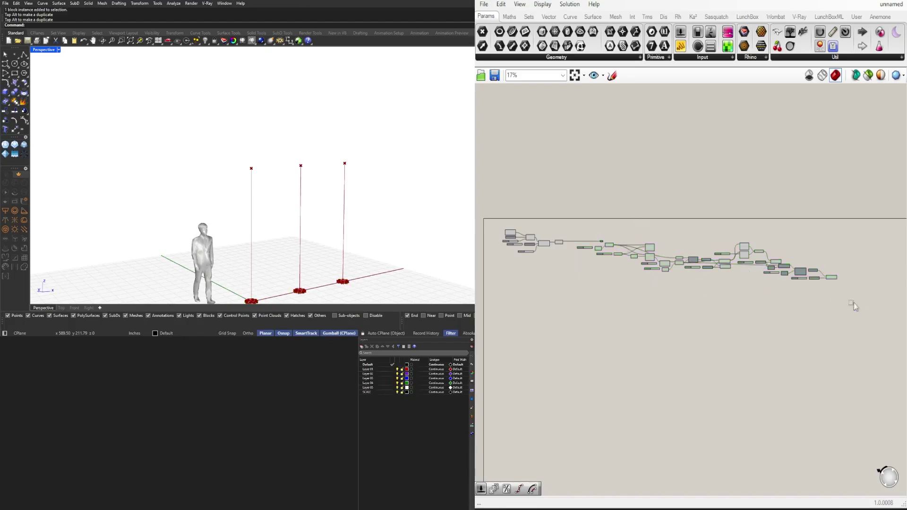
{"action": "left_click_drag", "start_coordinate": [863, 309], "coordinate": [577, 203]}
{"action": "right_click_drag", "start_coordinate": [265, 284], "coordinate": [282, 240]}
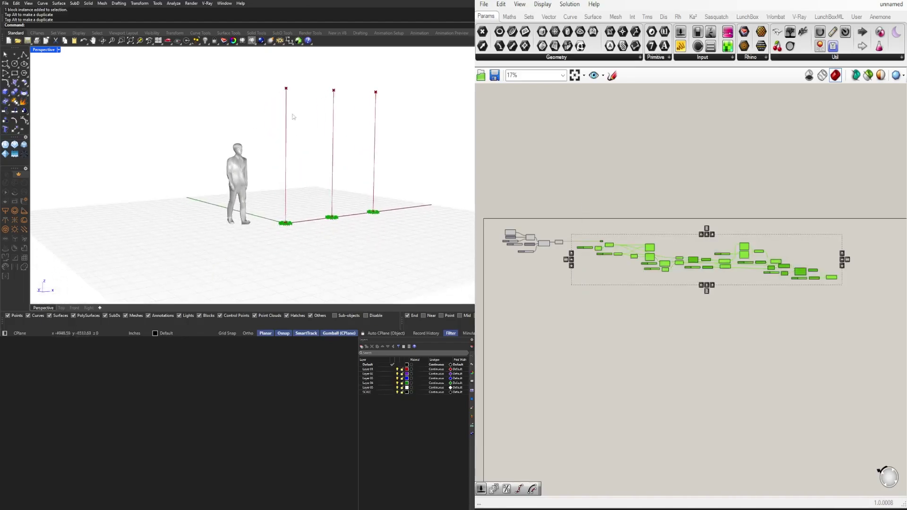
{"action": "scroll", "coordinate": [601, 247], "scroll_direction": "up", "scroll_amount": 4}
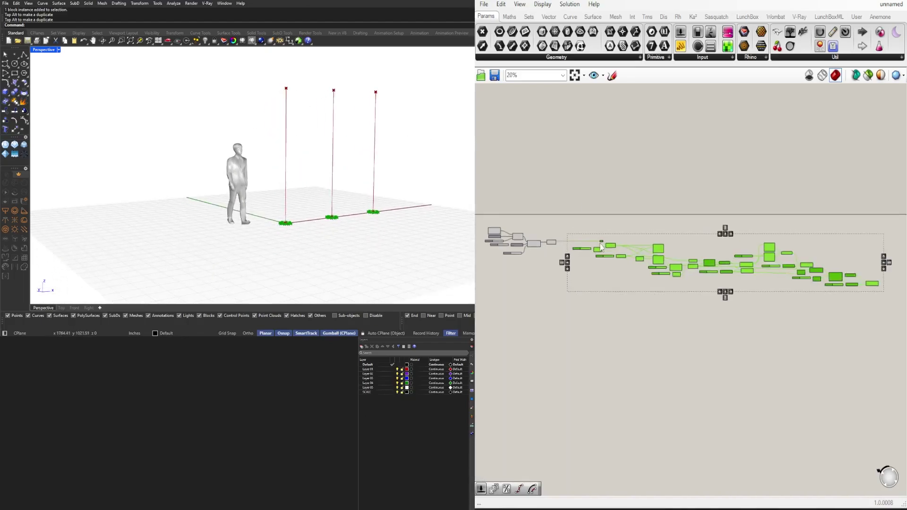
- Exclude every Number Slider in the base plate branch from the selection, leaving only its other components selected
{"action": "scroll", "coordinate": [569, 255], "scroll_direction": "up", "scroll_amount": 5}
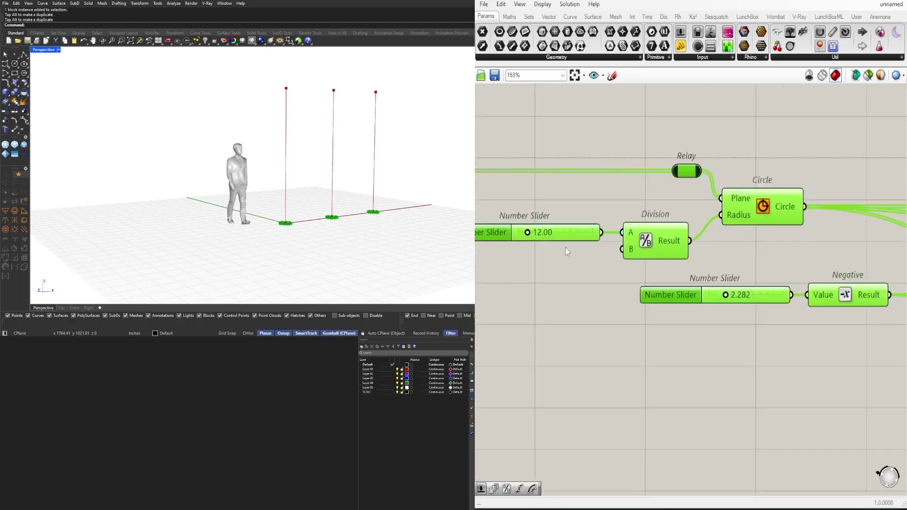
{"action": "scroll", "coordinate": [571, 242], "scroll_direction": "down", "scroll_amount": 5}
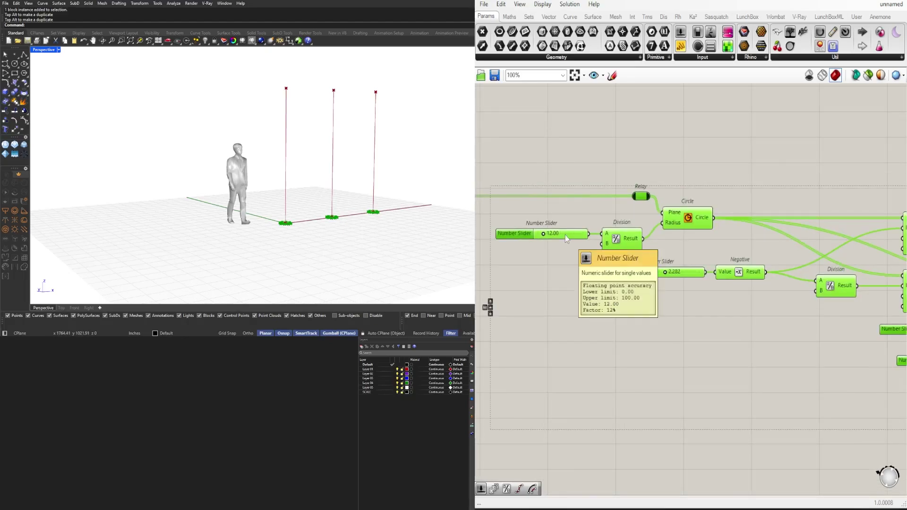
{"action": "scroll", "coordinate": [565, 234], "scroll_direction": "down", "scroll_amount": 1}
{"action": "scroll", "coordinate": [700, 294], "scroll_direction": "down", "scroll_amount": 2}
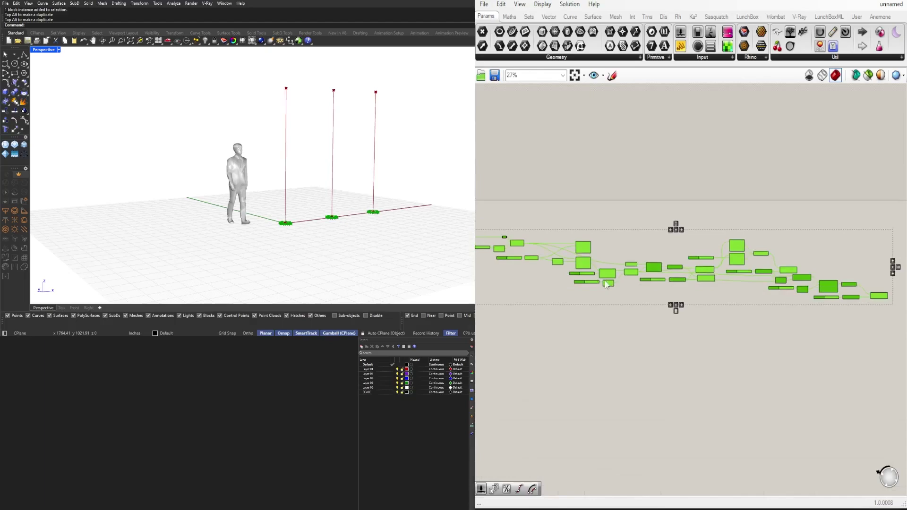
{"action": "scroll", "coordinate": [606, 283], "scroll_direction": "up", "scroll_amount": 3}
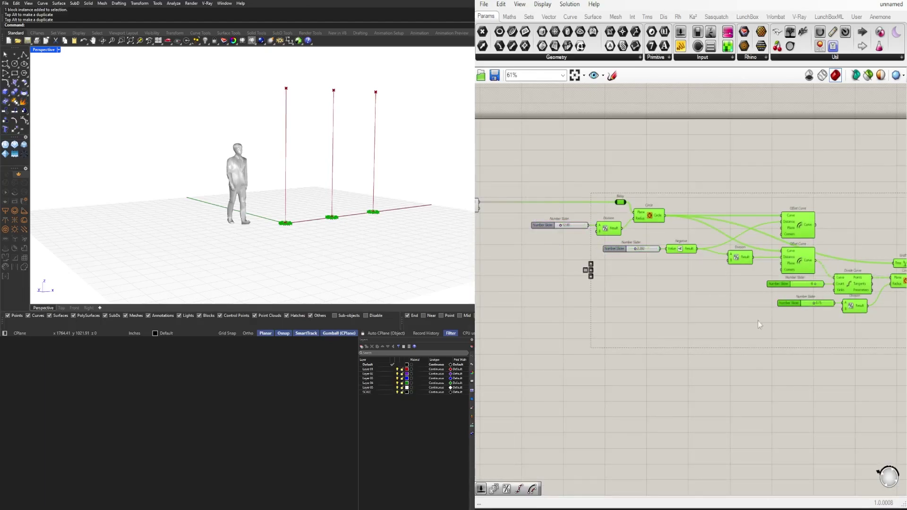
{"action": "left_click_drag", "start_coordinate": [810, 328], "coordinate": [767, 284], "text": "ctrl"}
{"action": "right_click_drag", "start_coordinate": [899, 327], "coordinate": [703, 337]}
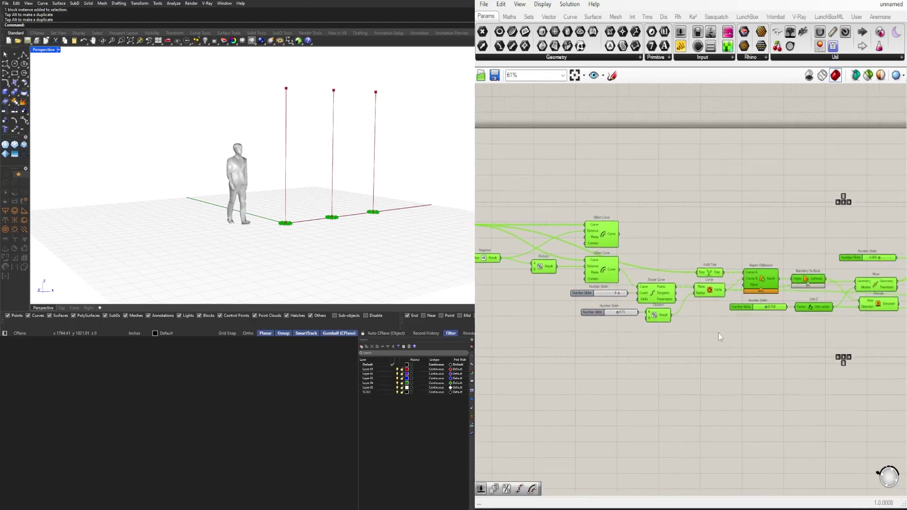
{"action": "left_click_drag", "start_coordinate": [734, 310], "coordinate": [734, 309]}
{"action": "right_click_drag", "start_coordinate": [788, 326], "coordinate": [586, 315]}
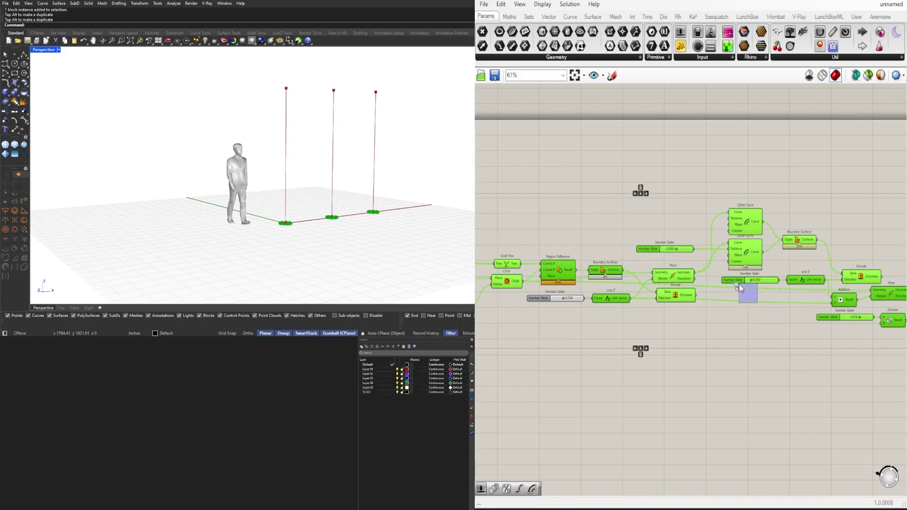
{"action": "left_click_drag", "start_coordinate": [739, 288], "coordinate": [737, 281], "text": "ctrl"}
{"action": "left_click_drag", "start_coordinate": [645, 257], "coordinate": [645, 256], "text": "ctrl"}
{"action": "right_click_drag", "start_coordinate": [863, 301], "coordinate": [685, 300]}
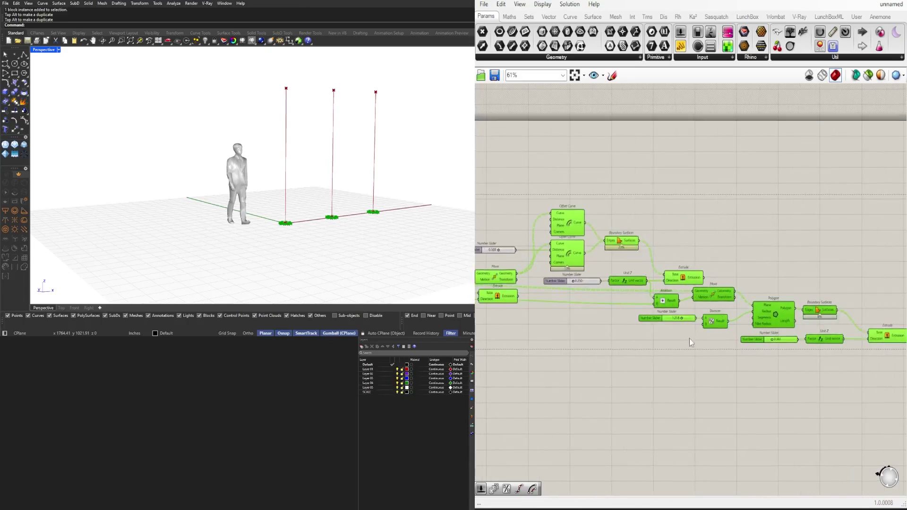
{"action": "left_click_drag", "start_coordinate": [754, 345], "coordinate": [754, 345], "text": "ctrl"}
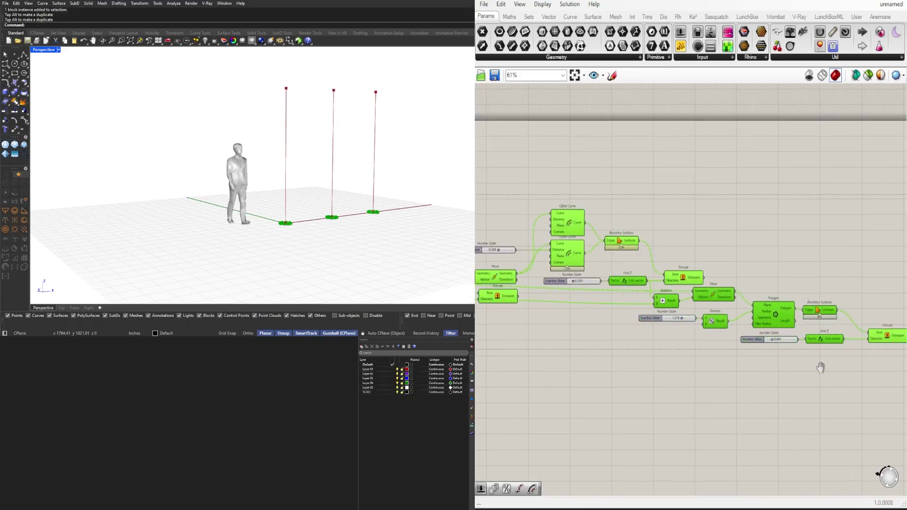
- Duplicate the selected plate components below the originals and connect the End output of End Points to the copied Relay
{"action": "scroll", "coordinate": [755, 269], "scroll_direction": "down", "scroll_amount": 4}
{"action": "right_click_drag", "start_coordinate": [644, 295], "coordinate": [744, 277]}
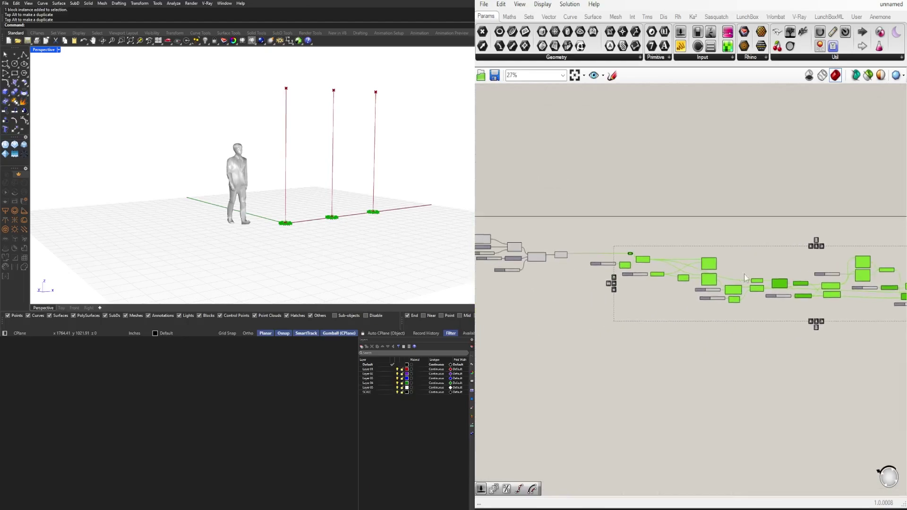
{"action": "scroll", "coordinate": [740, 275], "scroll_direction": "down", "scroll_amount": 1}
{"action": "left_click_drag", "start_coordinate": [716, 267], "coordinate": [716, 315], "text": "alt"}
{"action": "scroll", "coordinate": [575, 270], "scroll_direction": "up", "scroll_amount": 9}
{"action": "right_click_drag", "start_coordinate": [685, 236], "coordinate": [551, 152]}
{"action": "scroll", "coordinate": [606, 170], "scroll_direction": "down", "scroll_amount": 2}
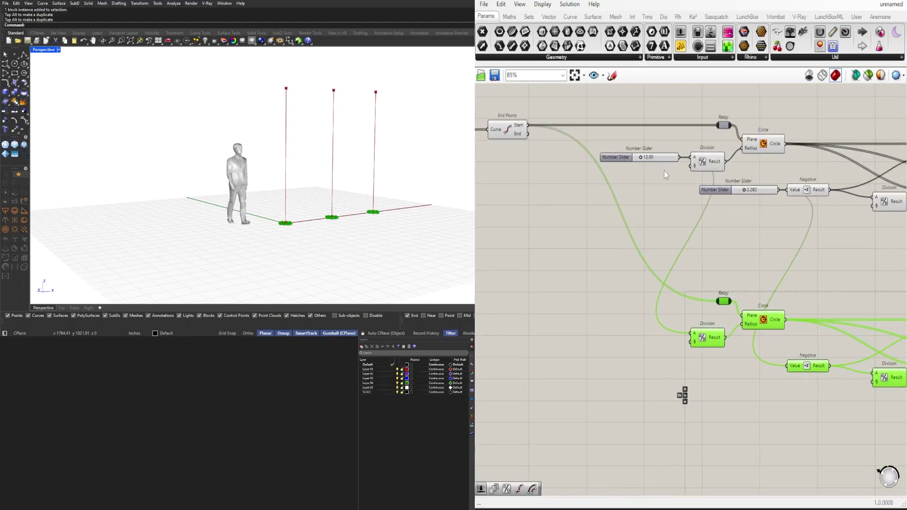
{"action": "left_click_drag", "start_coordinate": [531, 138], "coordinate": [718, 301]}
- Inspect the duplicated plates at the column tops, checking how plate and bolts sit relative to the axis end point
{"action": "scroll", "coordinate": [292, 94], "scroll_direction": "up", "scroll_amount": 15}
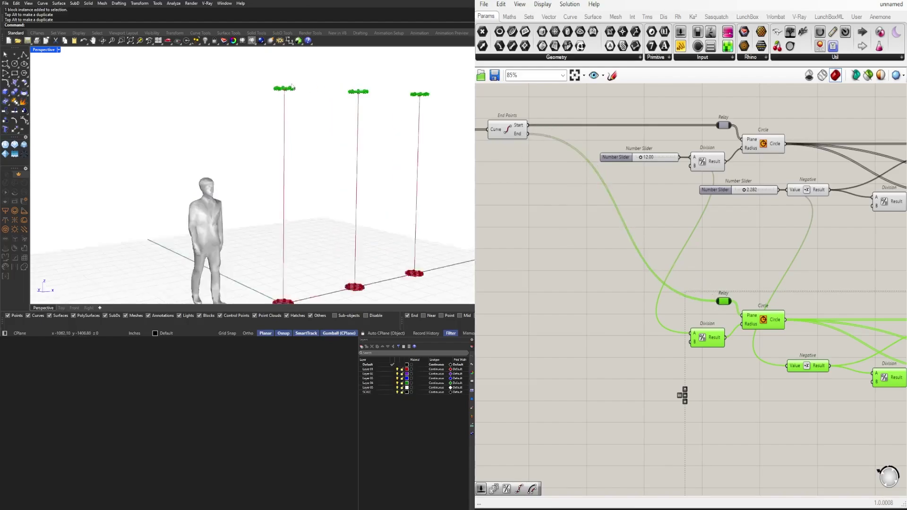
{"action": "scroll", "coordinate": [286, 100], "scroll_direction": "down", "scroll_amount": 8}
{"action": "scroll", "coordinate": [150, 119], "scroll_direction": "up", "scroll_amount": 8}
{"action": "mouse_move", "coordinate": [212, 117]}
{"action": "right_mouse_down"}
{"action": "mouse_move", "coordinate": [150, 119]}
{"action": "mouse_move", "coordinate": [181, 119]}
{"action": "mouse_move", "coordinate": [174, 112]}
{"action": "mouse_move", "coordinate": [211, 129]}
{"action": "right_mouse_up"}
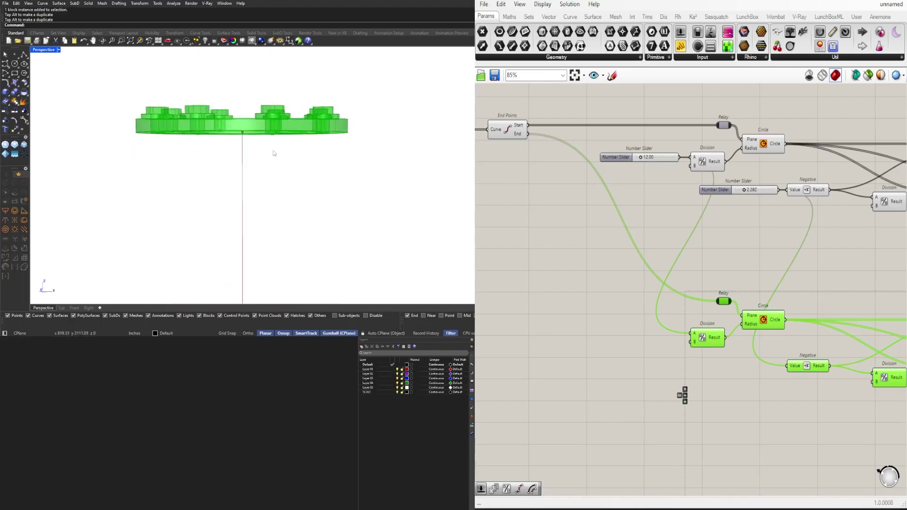
{"action": "scroll", "coordinate": [263, 143], "scroll_direction": "down", "scroll_amount": 3}
{"action": "scroll", "coordinate": [240, 107], "scroll_direction": "up", "scroll_amount": 8}
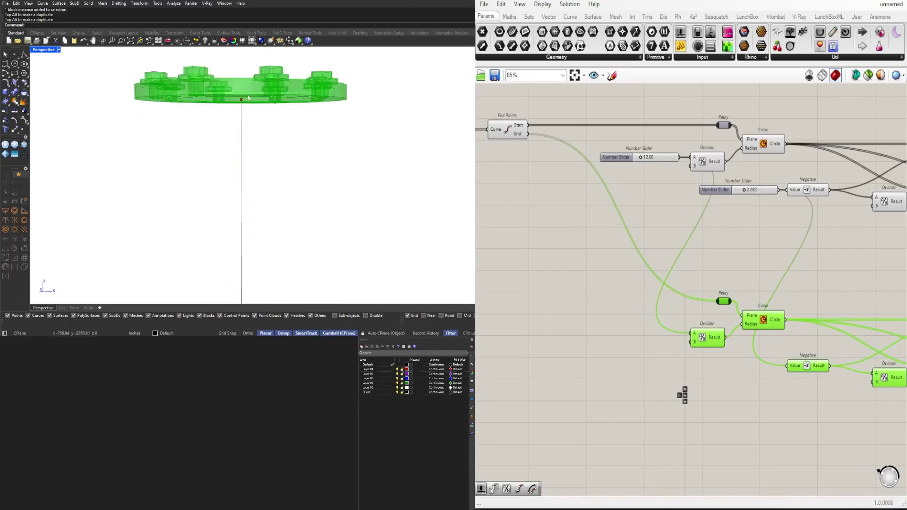
{"action": "scroll", "coordinate": [240, 106], "scroll_direction": "down", "scroll_amount": 5}
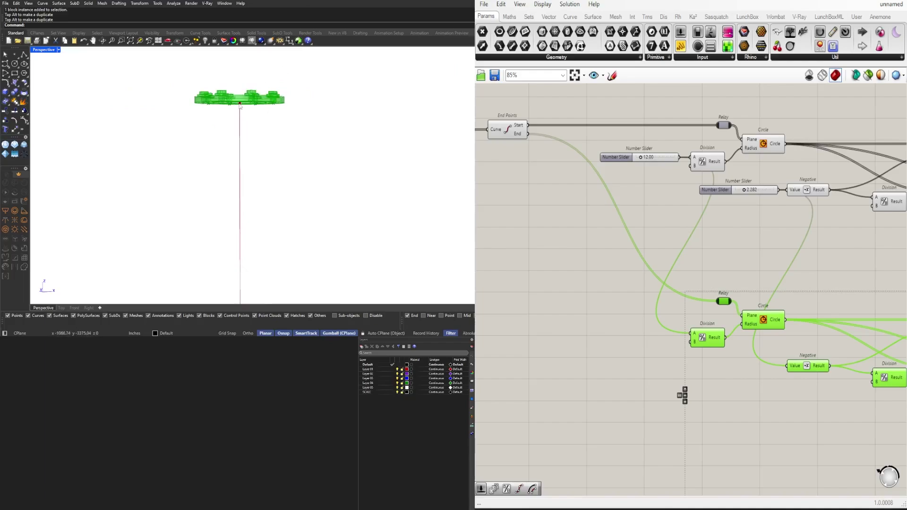
- Review the duplicated top plate branch and its wiring to the shared sliders of the original branch
{"action": "scroll", "coordinate": [648, 294], "scroll_direction": "down", "scroll_amount": 8}
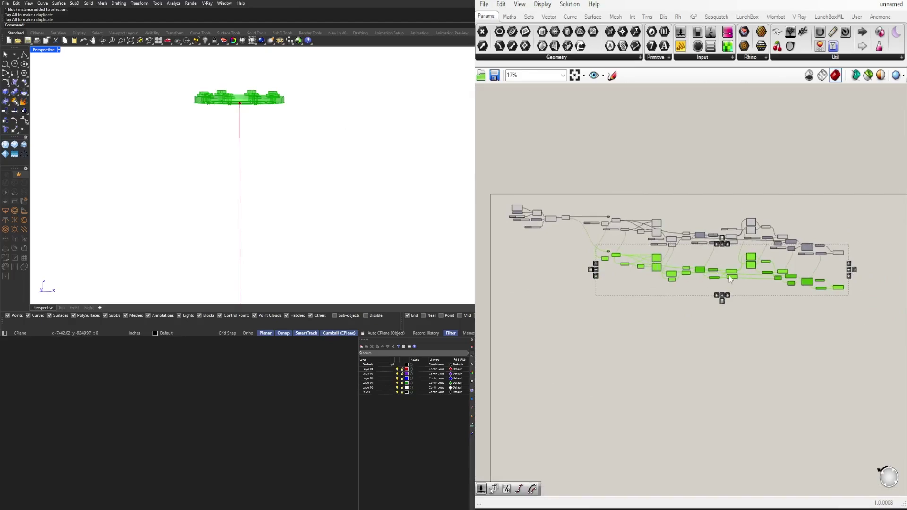
{"action": "scroll", "coordinate": [730, 279], "scroll_direction": "up", "scroll_amount": 8}
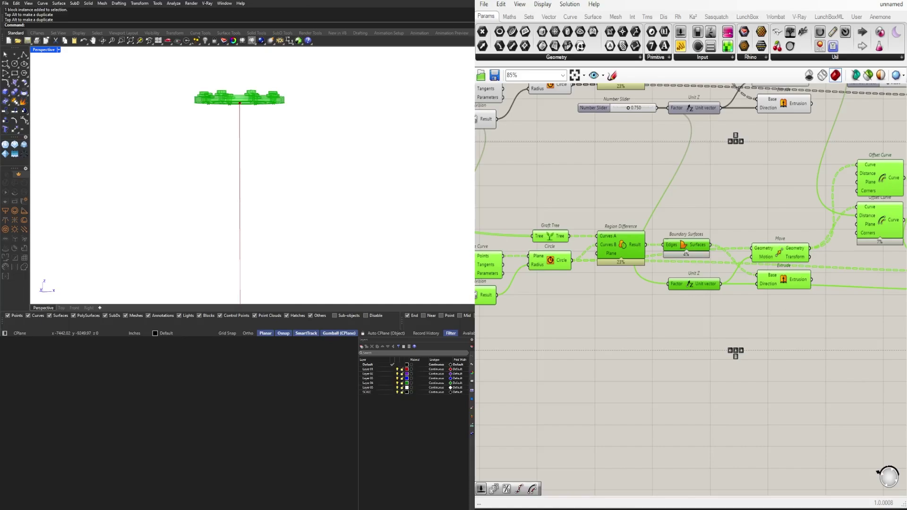
{"action": "left_click", "coordinate": [743, 314]}
{"action": "scroll", "coordinate": [753, 309], "scroll_direction": "down", "scroll_amount": 3}
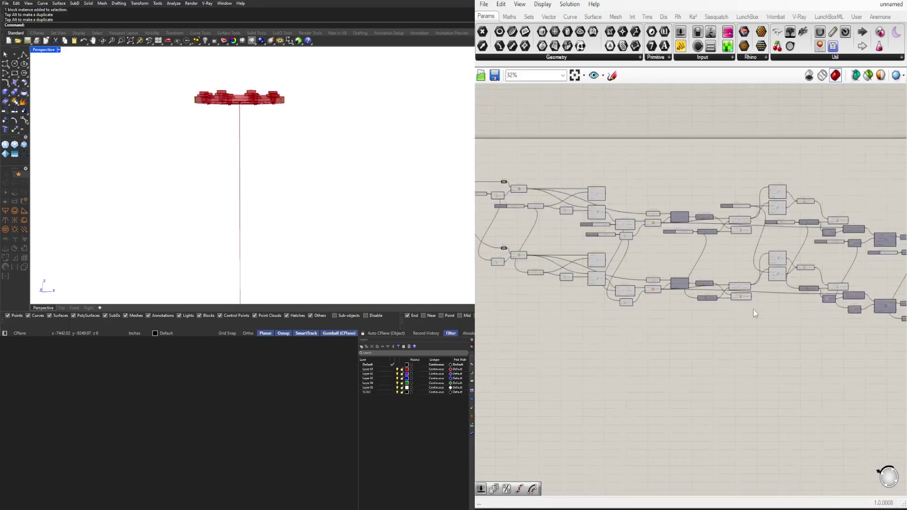
{"action": "right_click_drag", "start_coordinate": [753, 309], "coordinate": [795, 269]}
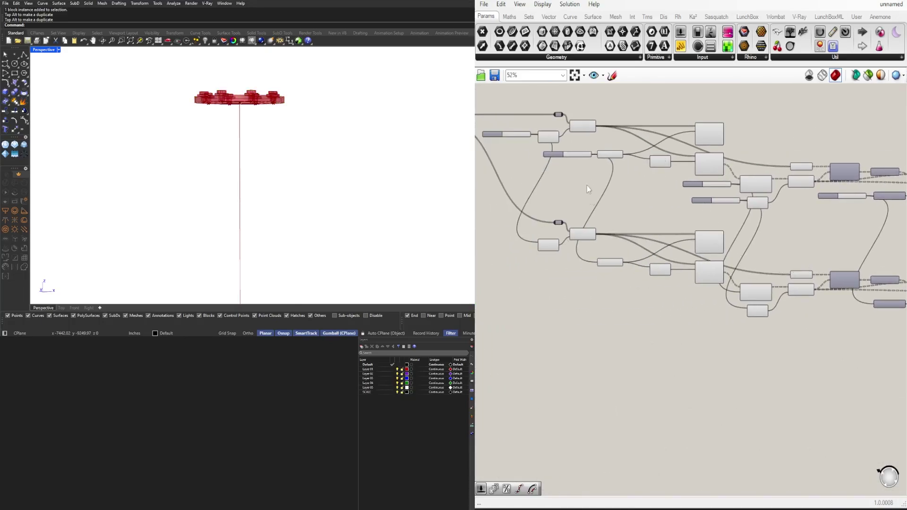
{"action": "scroll", "coordinate": [728, 269], "scroll_direction": "down", "scroll_amount": 5}
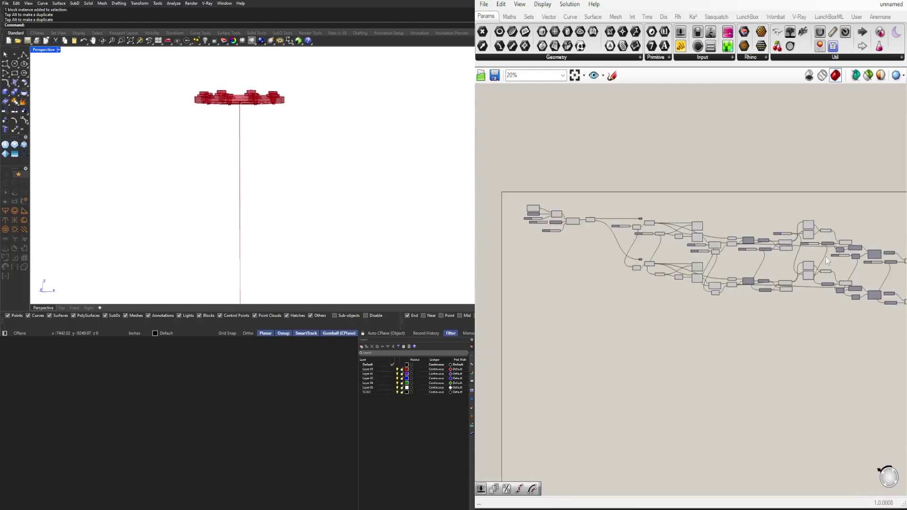
{"action": "right_click_drag", "start_coordinate": [827, 261], "coordinate": [755, 259]}
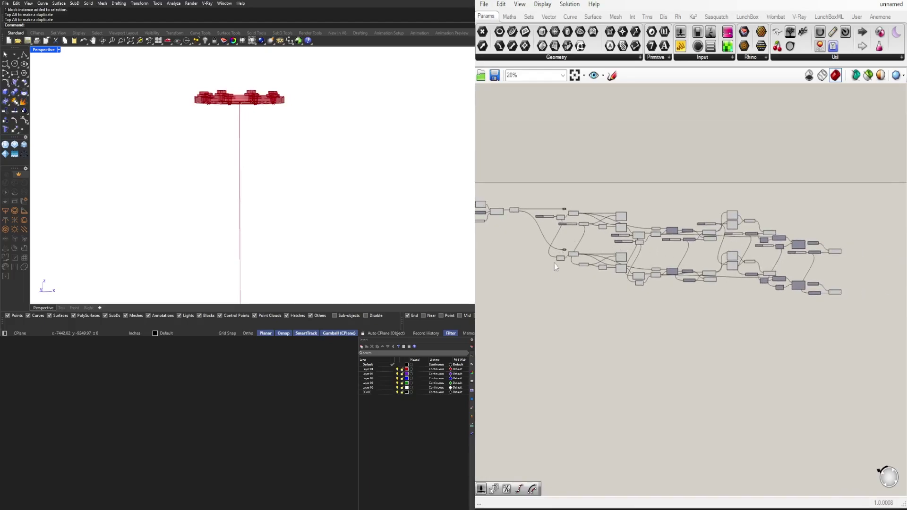
- Shift the 12.00 slider clear of its Division component and hide the wire into the copied circle-radius Division's A input
{"action": "scroll", "coordinate": [576, 217], "scroll_direction": "up", "scroll_amount": 8}
{"action": "left_click_drag", "start_coordinate": [652, 219], "coordinate": [600, 228]}
{"action": "right_click_drag", "start_coordinate": [717, 416], "coordinate": [599, 374]}
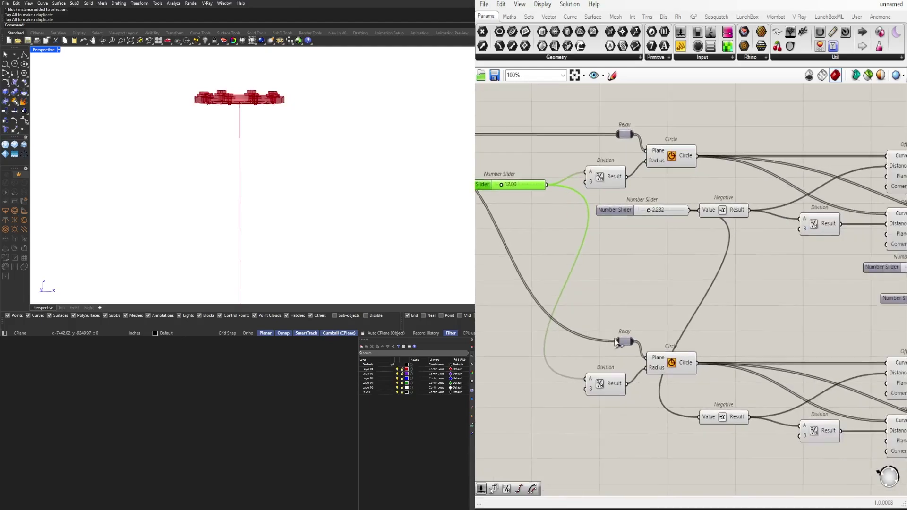
{"action": "scroll", "coordinate": [600, 374], "scroll_direction": "up", "scroll_amount": 2}
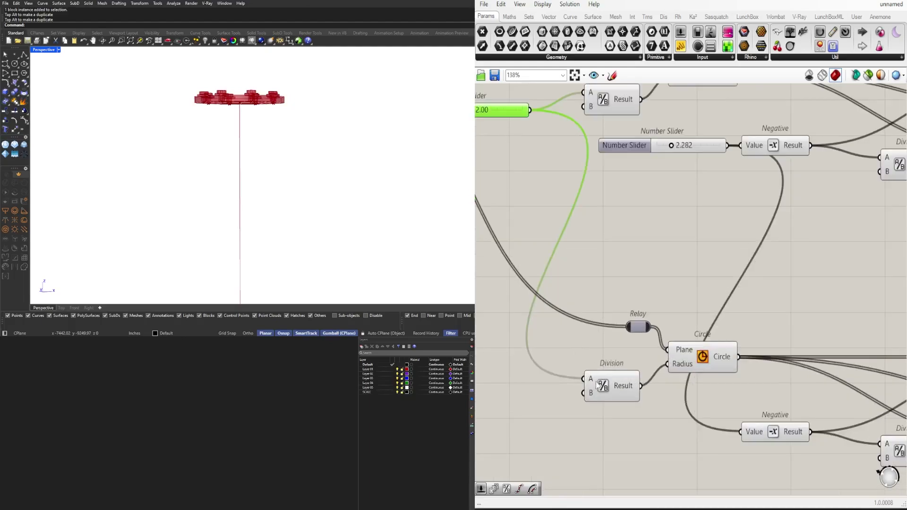
{"action": "right_click", "coordinate": [597, 384]}
{"action": "mouse_move", "coordinate": [694, 343]}
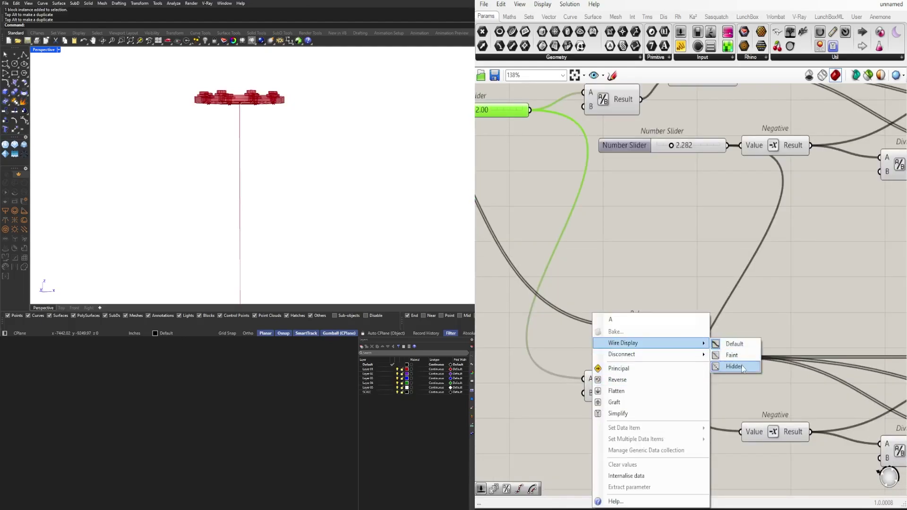
{"action": "left_click", "coordinate": [742, 368]}
- Hide the wires into the copied Negative's Value, the hole-radius Division's A and the Divide Curve's Count inputs
{"action": "right_click", "coordinate": [755, 431]}
{"action": "mouse_move", "coordinate": [815, 343]}
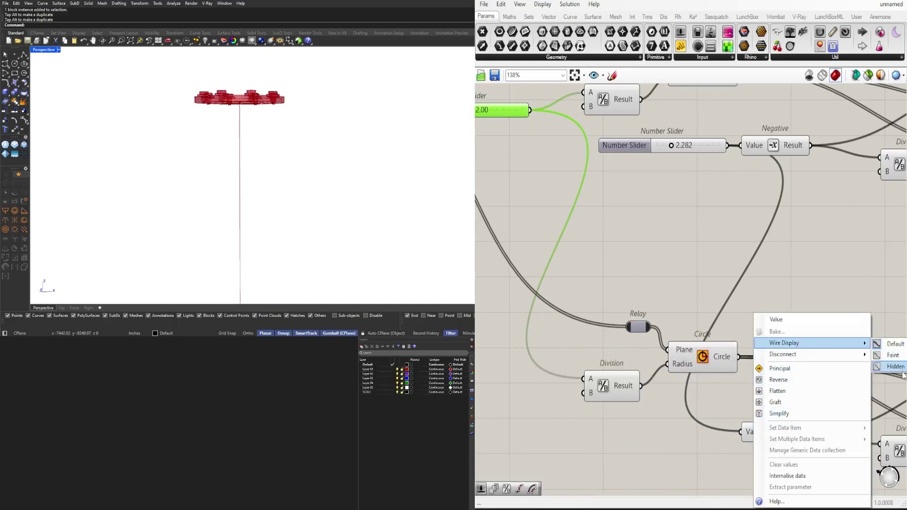
{"action": "left_click", "coordinate": [896, 367]}
{"action": "scroll", "coordinate": [673, 270], "scroll_direction": "down", "scroll_amount": 3}
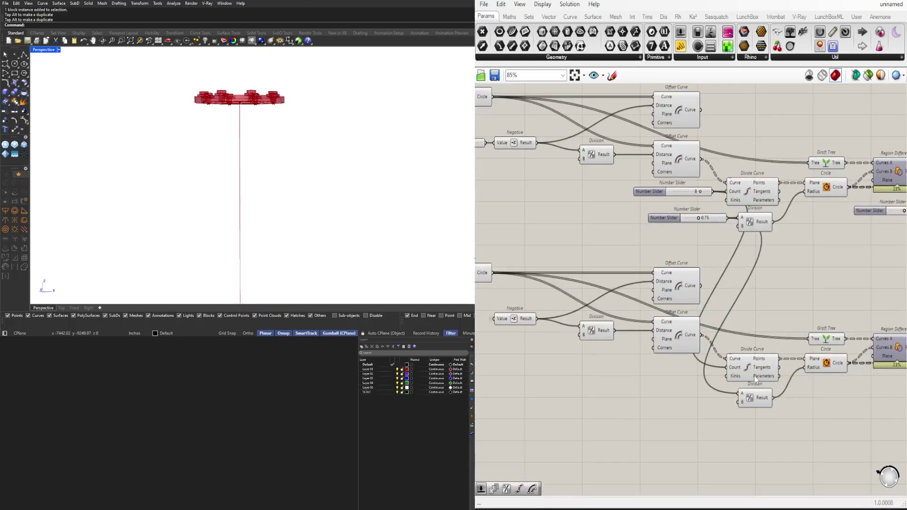
{"action": "scroll", "coordinate": [754, 375], "scroll_direction": "up", "scroll_amount": 2}
{"action": "right_click", "coordinate": [740, 393]}
{"action": "mouse_move", "coordinate": [803, 343]}
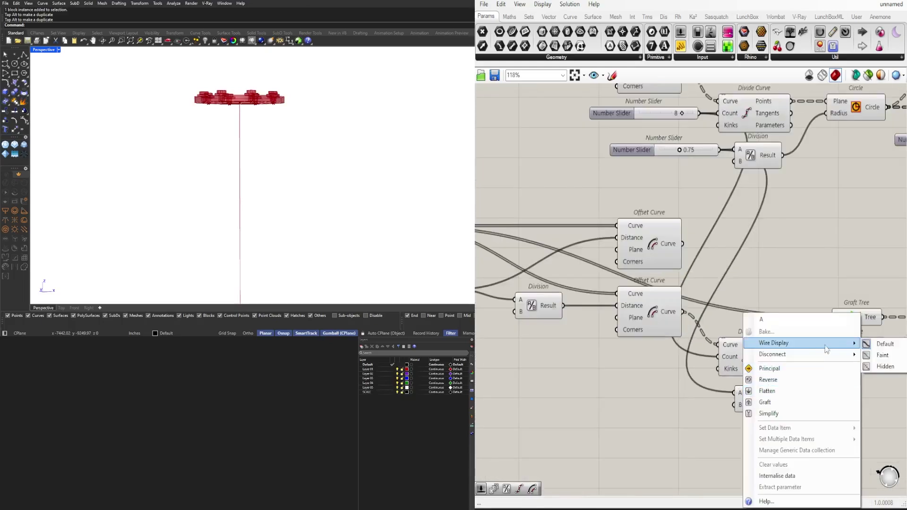
{"action": "left_click", "coordinate": [885, 369]}
{"action": "right_click", "coordinate": [732, 357]}
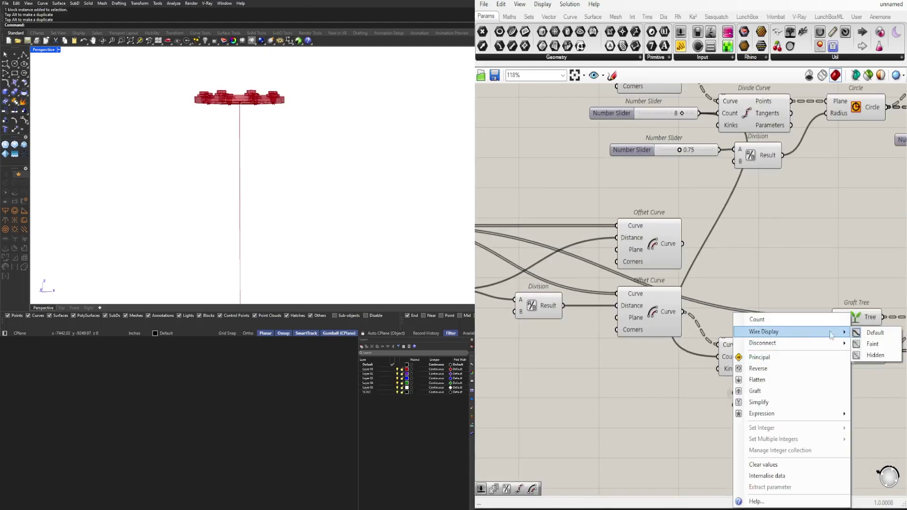
{"action": "left_click", "coordinate": [883, 356]}
- Hide the wire into the Factor input of the copied plate's Unit Z component
{"action": "scroll", "coordinate": [834, 259], "scroll_direction": "down", "scroll_amount": 5}
{"action": "right_click_drag", "start_coordinate": [834, 260], "coordinate": [727, 264]}
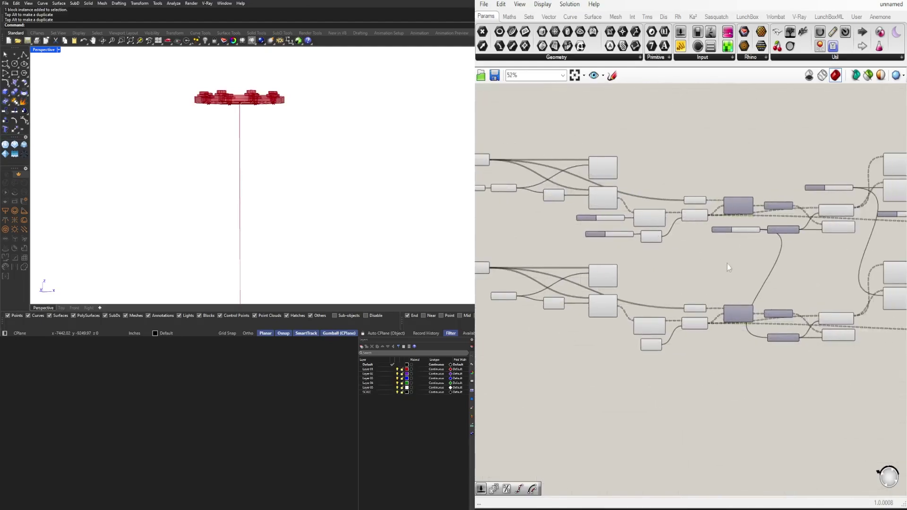
{"action": "scroll", "coordinate": [811, 189], "scroll_direction": "up", "scroll_amount": 5}
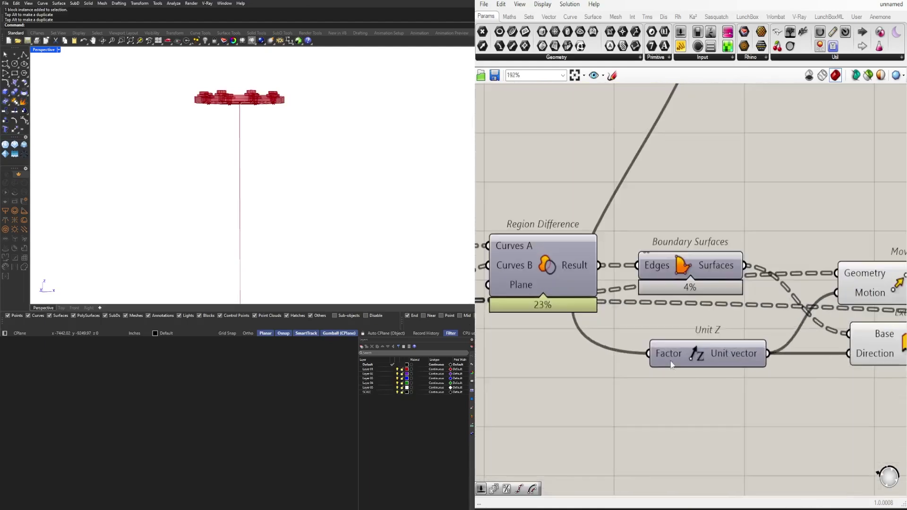
{"action": "right_click", "coordinate": [666, 354]}
{"action": "mouse_move", "coordinate": [765, 331]}
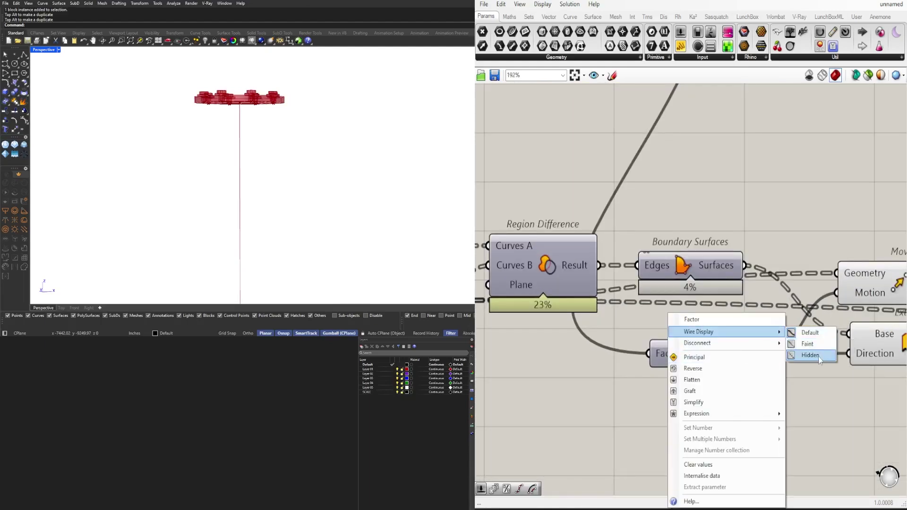
{"action": "left_click", "coordinate": [818, 356]}
- Hide the wires into the copied ring's lower Offset Curve Distance input and its Unit Z Factor input
{"action": "scroll", "coordinate": [872, 423], "scroll_direction": "down", "scroll_amount": 5}
{"action": "right_click_drag", "start_coordinate": [872, 423], "coordinate": [672, 399]}
{"action": "right_click_drag", "start_coordinate": [763, 394], "coordinate": [640, 401]}
{"action": "scroll", "coordinate": [600, 273], "scroll_direction": "up", "scroll_amount": 5}
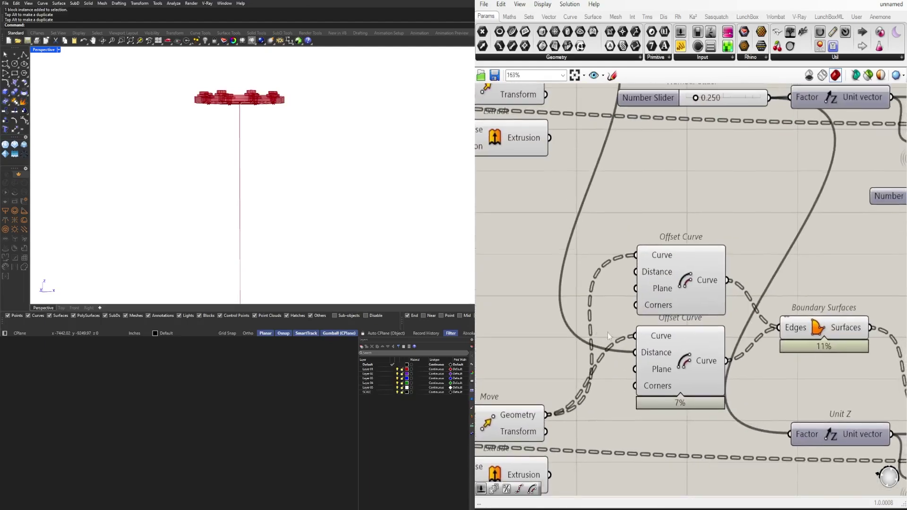
{"action": "right_click", "coordinate": [647, 363]}
{"action": "mouse_move", "coordinate": [731, 332]}
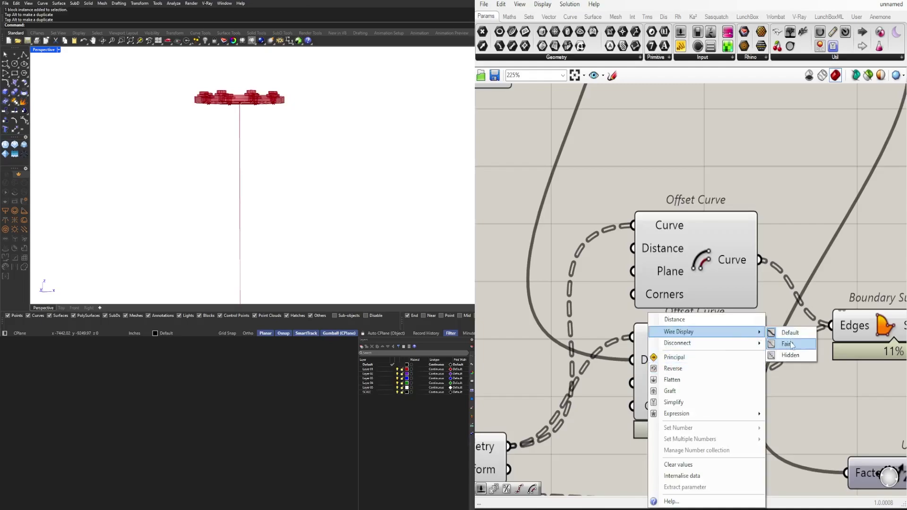
{"action": "left_click", "coordinate": [790, 355]}
{"action": "scroll", "coordinate": [790, 358], "scroll_direction": "down", "scroll_amount": 3}
{"action": "scroll", "coordinate": [616, 370], "scroll_direction": "up", "scroll_amount": 2}
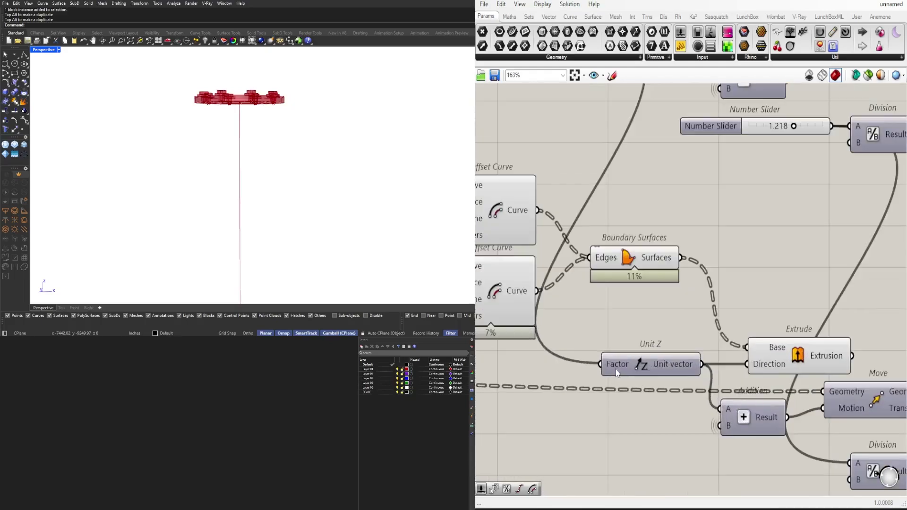
{"action": "right_click", "coordinate": [616, 369]}
{"action": "mouse_move", "coordinate": [661, 332]}
{"action": "left_click", "coordinate": [765, 358]}
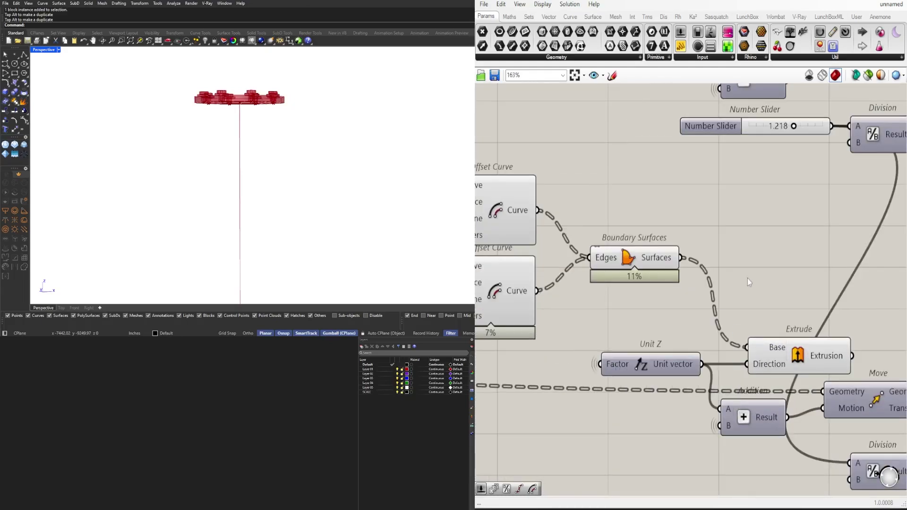
- Hide the wires into the copied bolt head's polygon-radius Division A input and its Unit Z Factor input
{"action": "scroll", "coordinate": [747, 279], "scroll_direction": "down", "scroll_amount": 5}
{"action": "scroll", "coordinate": [647, 375], "scroll_direction": "up", "scroll_amount": 4}
{"action": "right_click", "coordinate": [639, 373]}
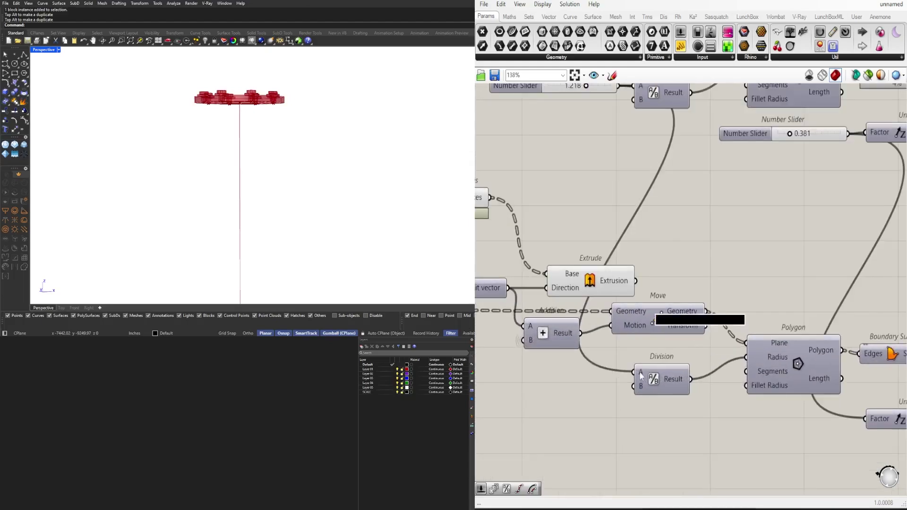
{"action": "mouse_move", "coordinate": [697, 350]}
{"action": "left_click", "coordinate": [780, 367]}
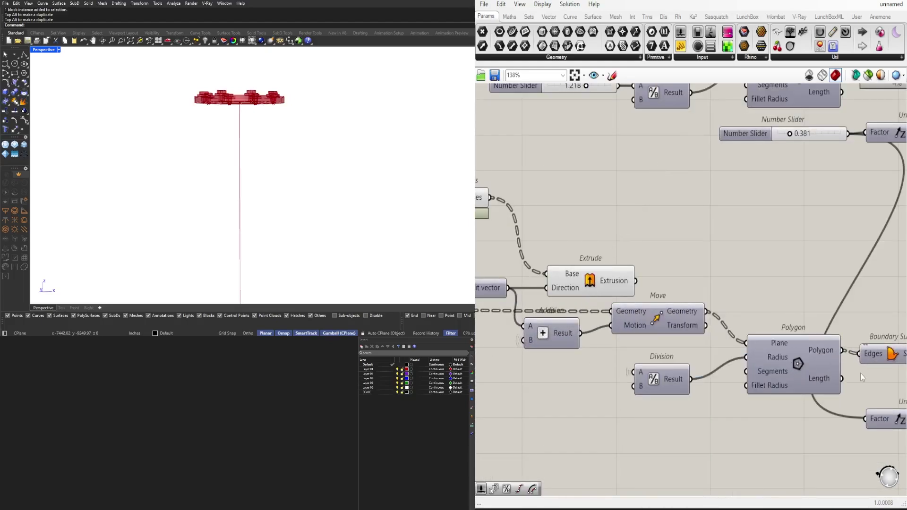
{"action": "right_click_drag", "start_coordinate": [865, 422], "coordinate": [635, 391]}
{"action": "right_click", "coordinate": [634, 390]}
{"action": "mouse_move", "coordinate": [675, 326]}
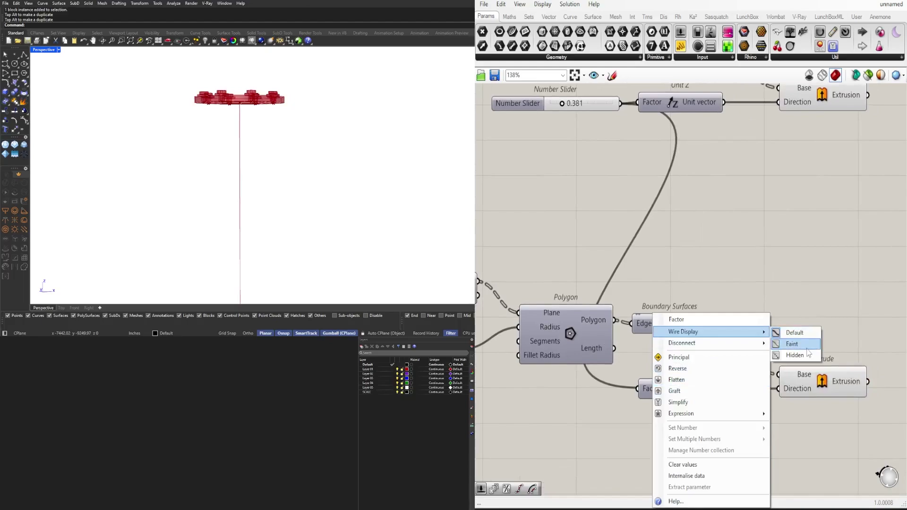
{"action": "left_click", "coordinate": [795, 357]}
- Examine the copied Negative, Offset Curve and Extrude components to find what controls the top plate's extrusion direction
{"action": "scroll", "coordinate": [792, 287], "scroll_direction": "down", "scroll_amount": 8}
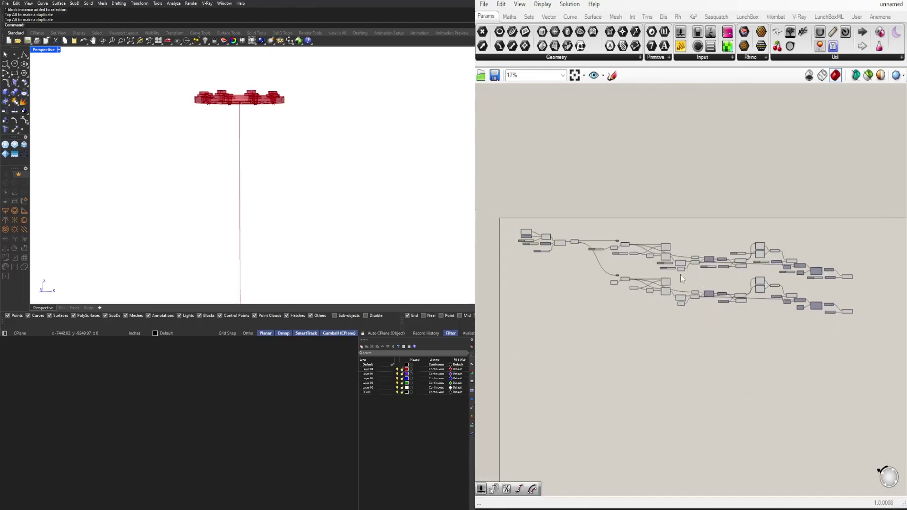
{"action": "scroll", "coordinate": [680, 274], "scroll_direction": "up", "scroll_amount": 5}
{"action": "scroll", "coordinate": [609, 292], "scroll_direction": "up", "scroll_amount": 3}
{"action": "left_click", "coordinate": [645, 304]}
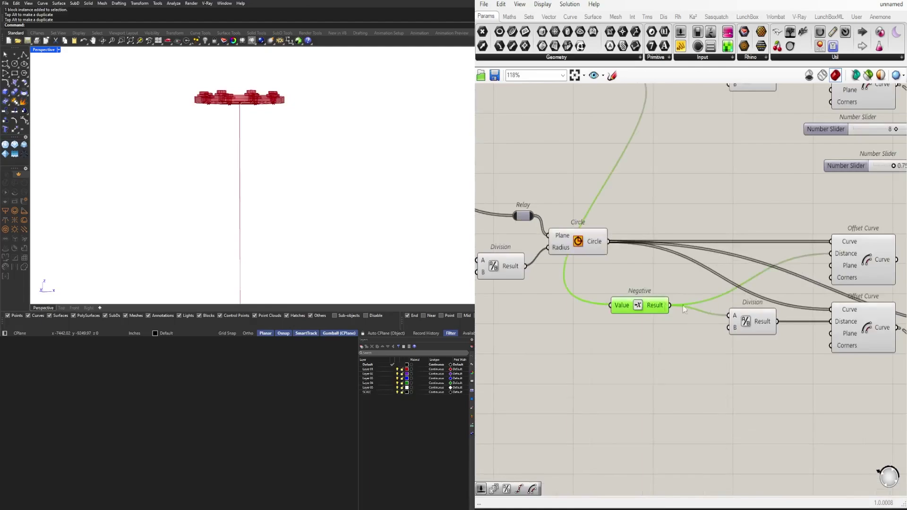
{"action": "left_click", "coordinate": [847, 281]}
{"action": "right_click_drag", "start_coordinate": [853, 314], "coordinate": [624, 272]}
{"action": "left_click", "coordinate": [608, 285]}
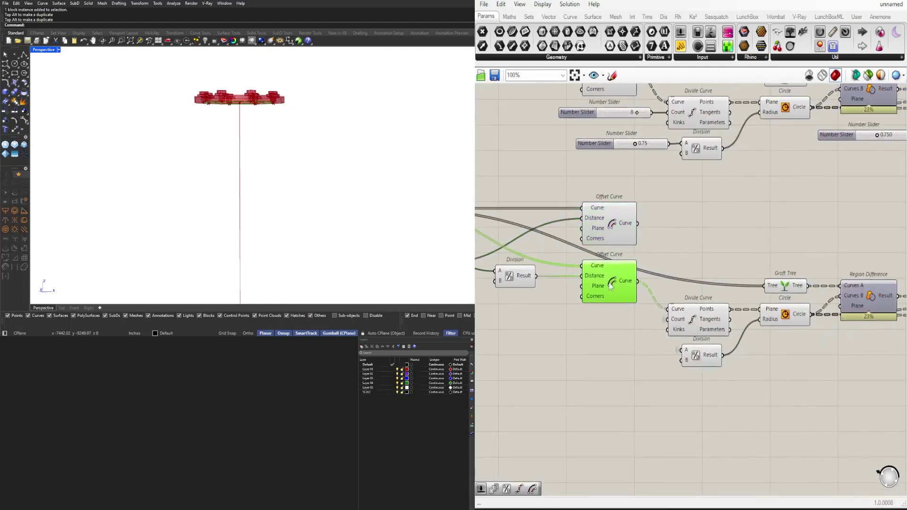
{"action": "right_click_drag", "start_coordinate": [827, 340], "coordinate": [536, 319]}
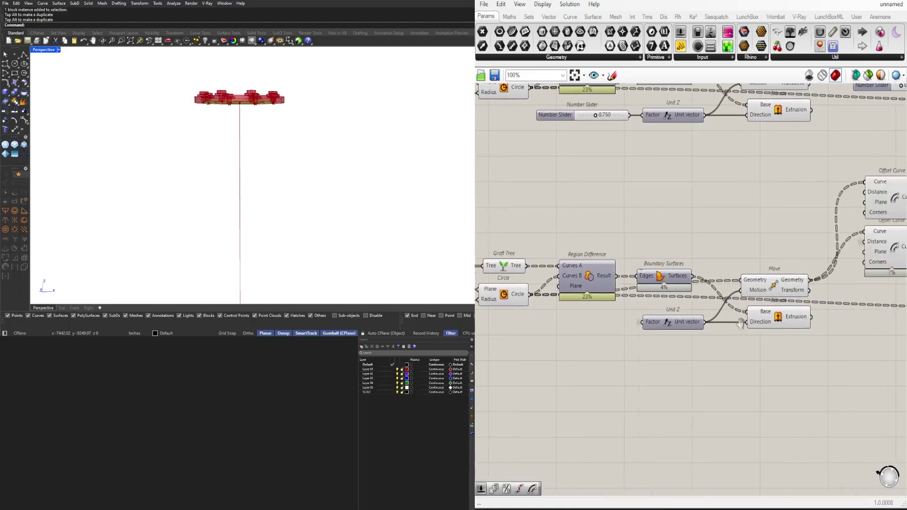
{"action": "left_click", "coordinate": [769, 316]}
- Make room beside the copied plate's Unit Z component and add a Negative component below it
{"action": "double_click", "coordinate": [716, 344]}
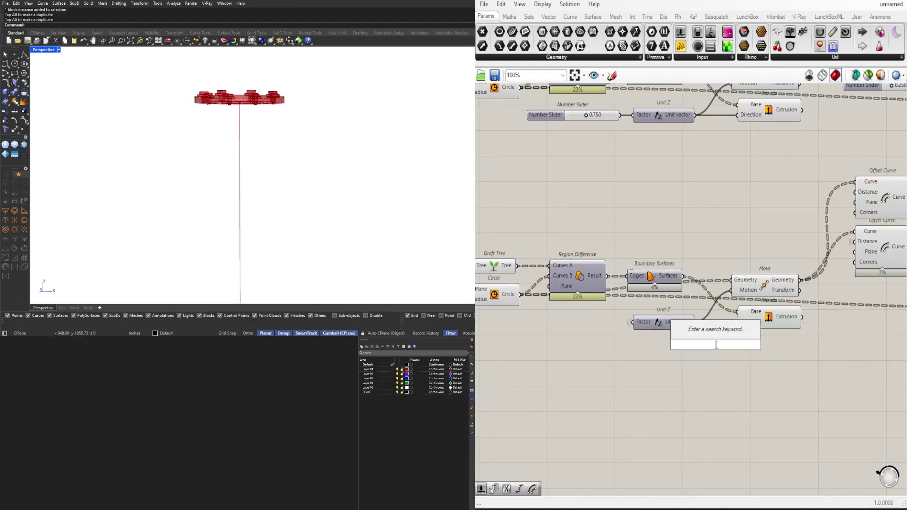
{"action": "key", "text": "Escape"}
{"action": "left_click_drag", "start_coordinate": [661, 325], "coordinate": [619, 325]}
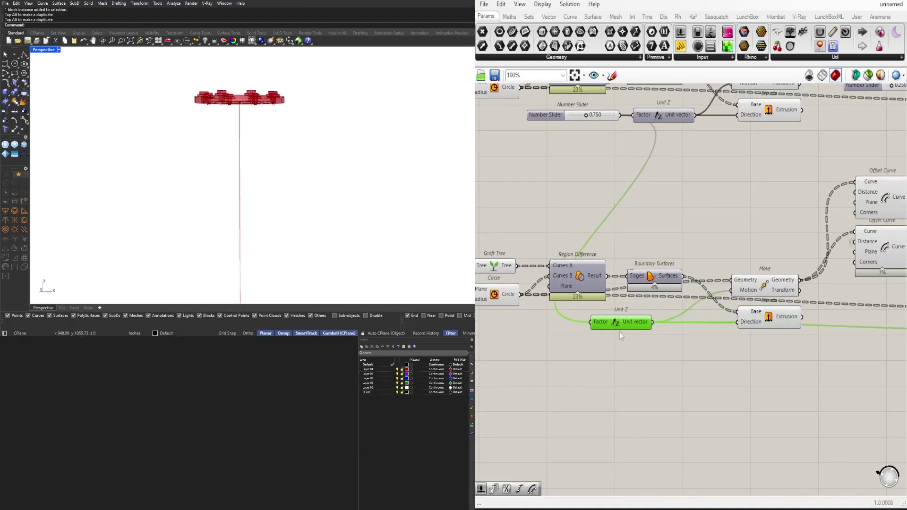
{"action": "double_click", "coordinate": [679, 362]}
{"action": "type", "text": "negative"}
{"action": "key", "text": "Return"}
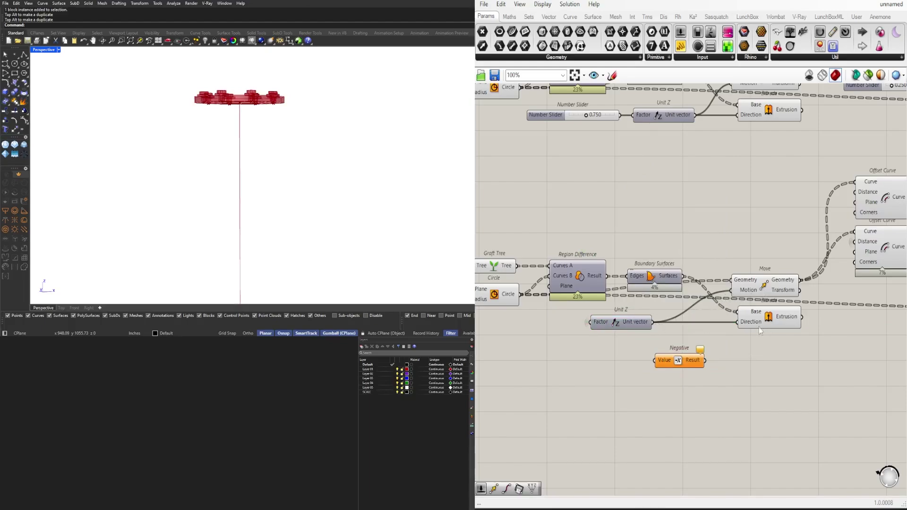
- Insert a Relay after the copied plate's Unit Z and route its unit vector through the Negative component into that Relay
{"action": "left_click_drag", "start_coordinate": [669, 327], "coordinate": [699, 327]}
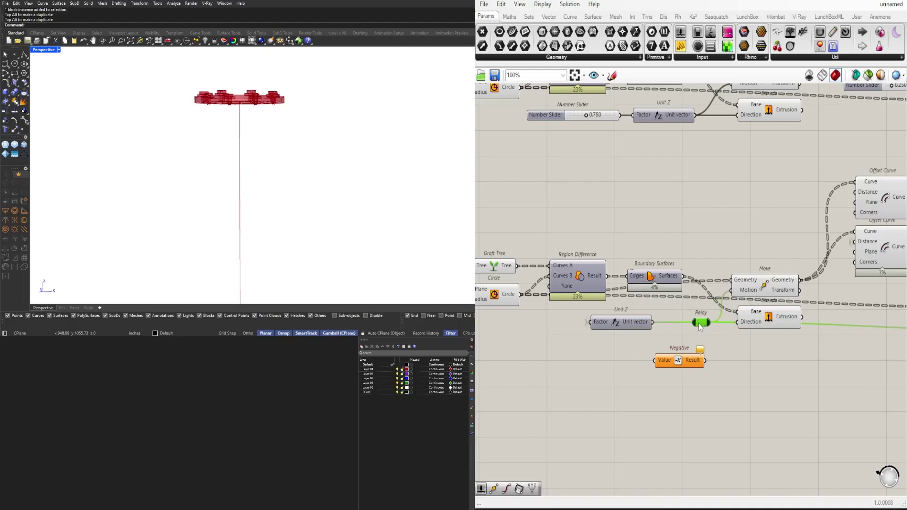
{"action": "left_click_drag", "start_coordinate": [636, 325], "coordinate": [606, 326]}
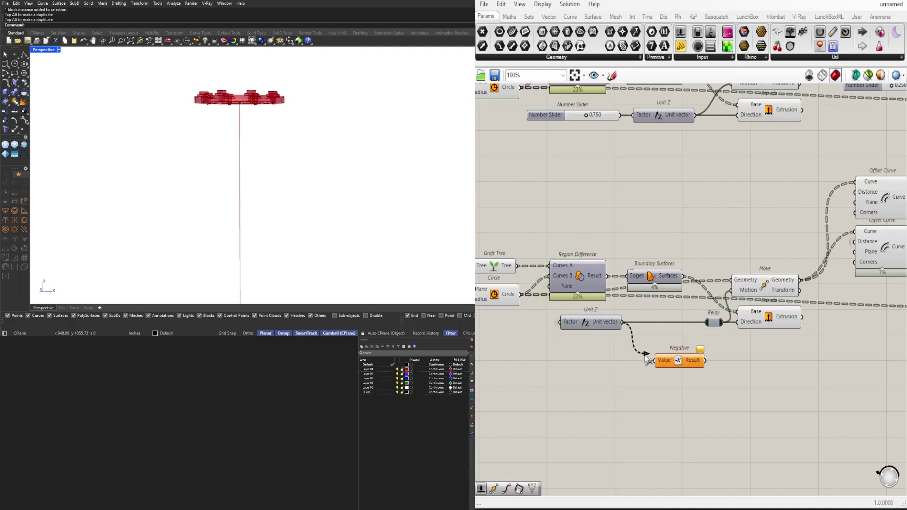
{"action": "left_click_drag", "start_coordinate": [680, 361], "coordinate": [663, 325]}
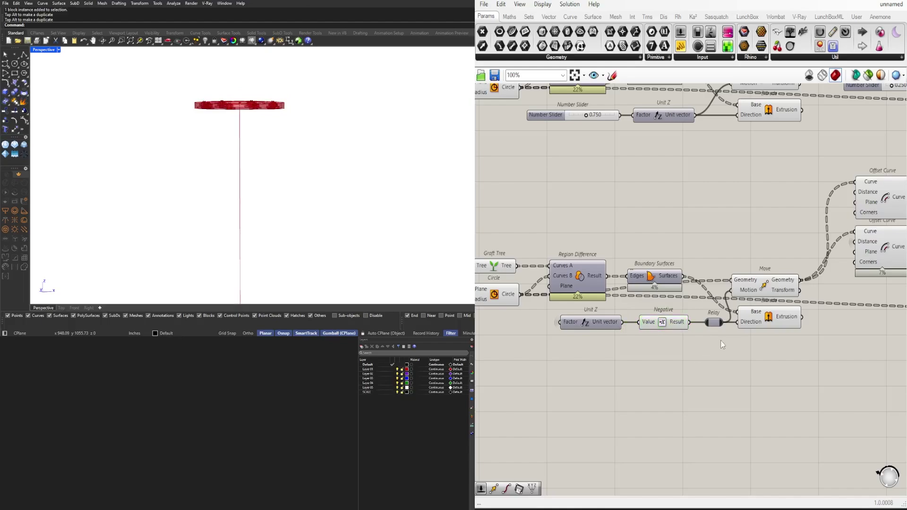
- Examine the copied top plate branch and highlight its Extrude result in the viewport
{"action": "scroll", "coordinate": [720, 341], "scroll_direction": "down", "scroll_amount": 3}
{"action": "right_click_drag", "start_coordinate": [717, 357], "coordinate": [553, 349]}
{"action": "right_click_drag", "start_coordinate": [657, 338], "coordinate": [758, 318]}
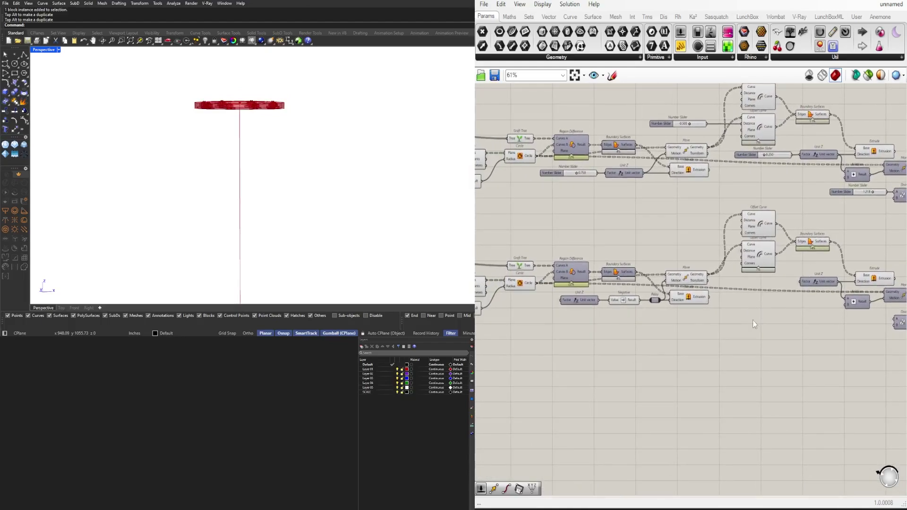
{"action": "scroll", "coordinate": [691, 305], "scroll_direction": "up", "scroll_amount": 2}
{"action": "left_click", "coordinate": [689, 298]}
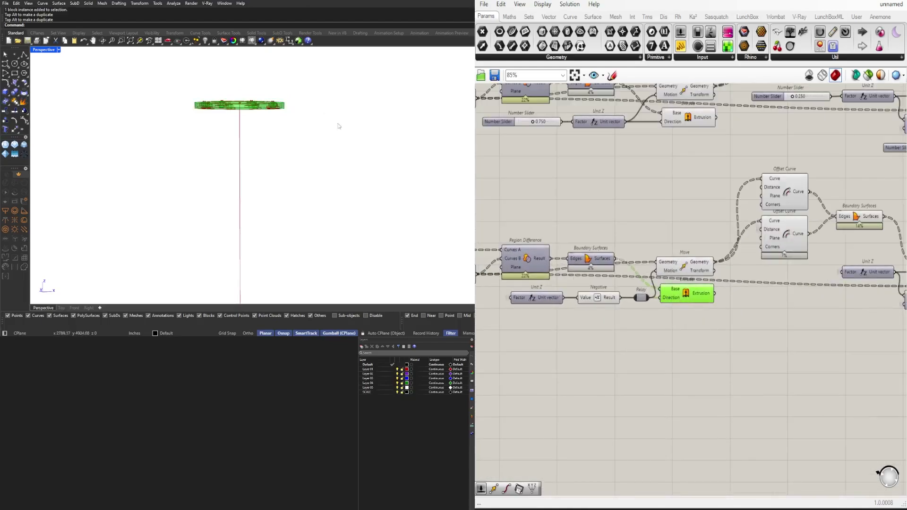
- Insert a Relay after the lower ring extrusion's Unit Z and a copied Negative between them to reverse the vector feeding Extrude and Addition
{"action": "right_click_drag", "start_coordinate": [832, 302], "coordinate": [658, 304]}
{"action": "left_click", "coordinate": [762, 268]}
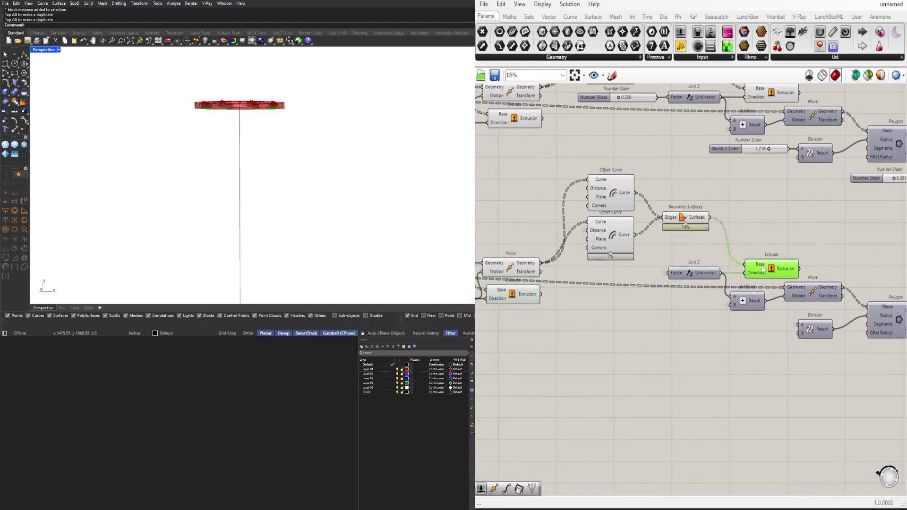
{"action": "left_click", "coordinate": [705, 275]}
{"action": "scroll", "coordinate": [680, 272], "scroll_direction": "up", "scroll_amount": 3}
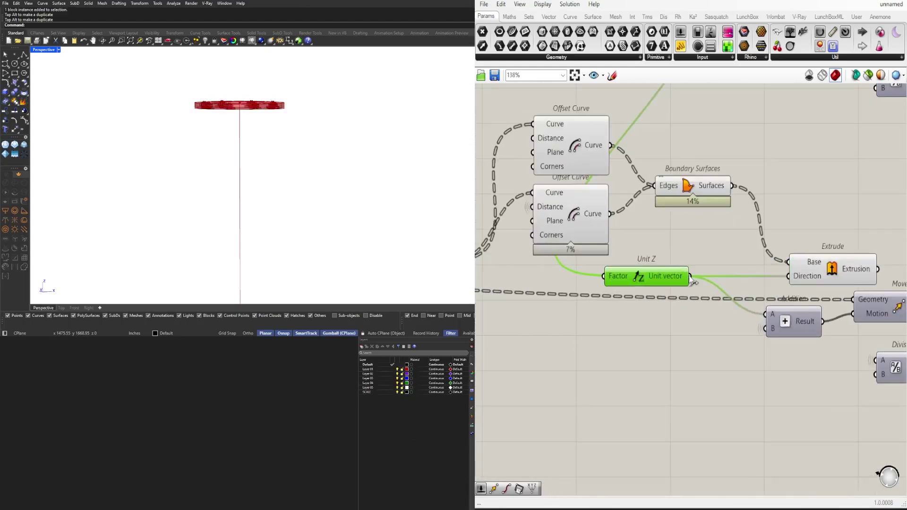
{"action": "scroll", "coordinate": [654, 344], "scroll_direction": "down", "scroll_amount": 2}
{"action": "left_click", "coordinate": [660, 344]}
{"action": "left_click_drag", "start_coordinate": [495, 325], "coordinate": [814, 318]}
{"action": "scroll", "coordinate": [765, 295], "scroll_direction": "up", "scroll_amount": 2}
{"action": "left_click_drag", "start_coordinate": [754, 296], "coordinate": [684, 297]}
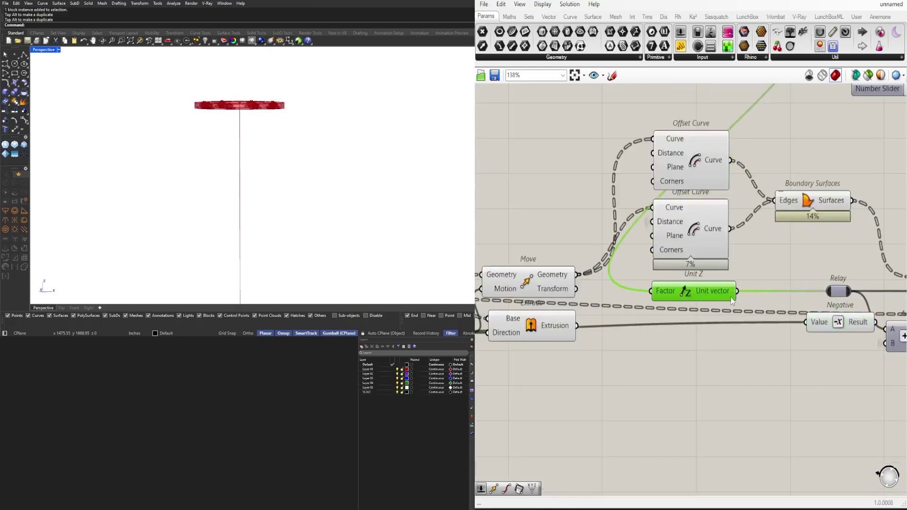
{"action": "left_click_drag", "start_coordinate": [870, 328], "coordinate": [787, 294]}
{"action": "scroll", "coordinate": [786, 295], "scroll_direction": "down", "scroll_amount": 1}
{"action": "right_click_drag", "start_coordinate": [797, 298], "coordinate": [579, 302]}
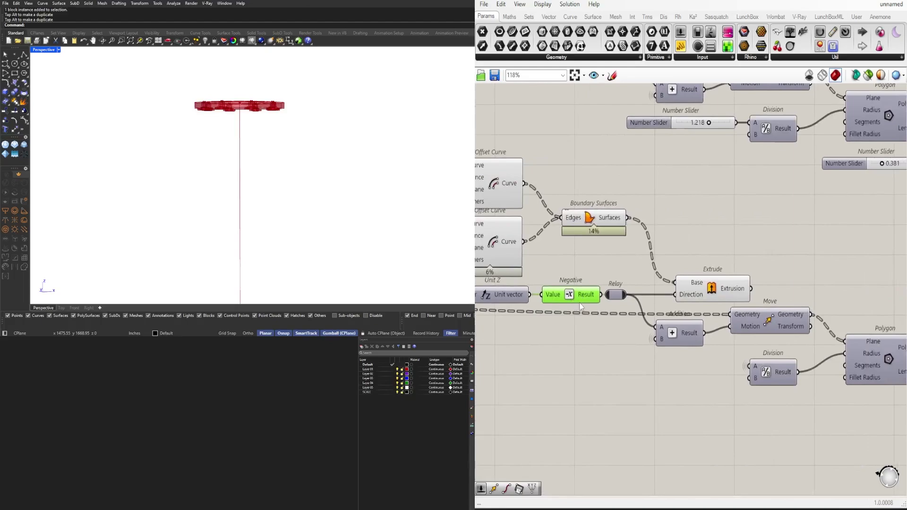
- Insert a Relay and a copied Negative between the Unit Z and the Extrude direction of the lower chain's polygon extrusion
{"action": "scroll", "coordinate": [579, 302], "scroll_direction": "down", "scroll_amount": 2}
{"action": "right_click_drag", "start_coordinate": [824, 380], "coordinate": [774, 358]}
{"action": "left_click", "coordinate": [778, 354]}
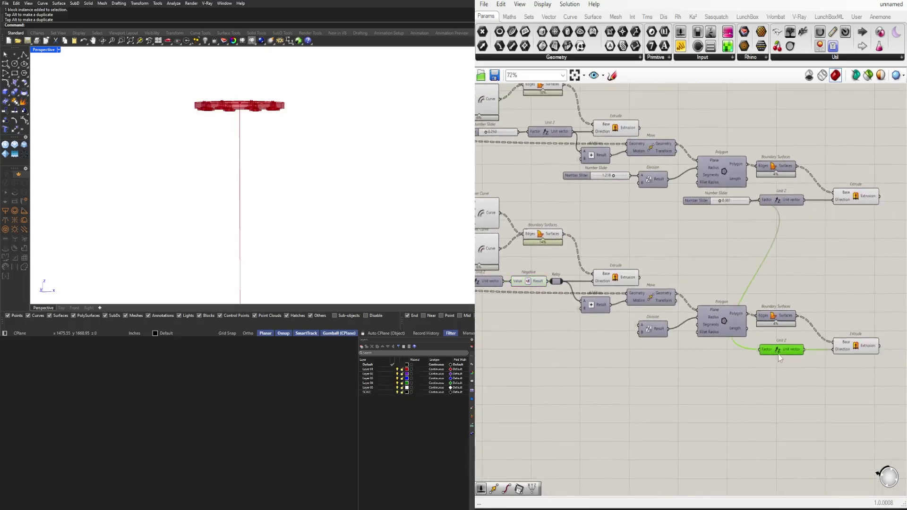
{"action": "scroll", "coordinate": [778, 355], "scroll_direction": "up", "scroll_amount": 2}
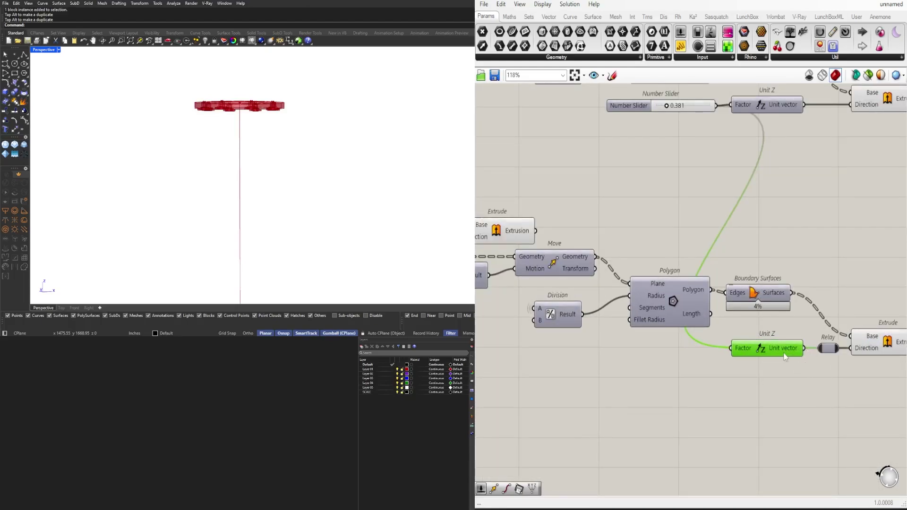
{"action": "scroll", "coordinate": [727, 362], "scroll_direction": "down", "scroll_amount": 3}
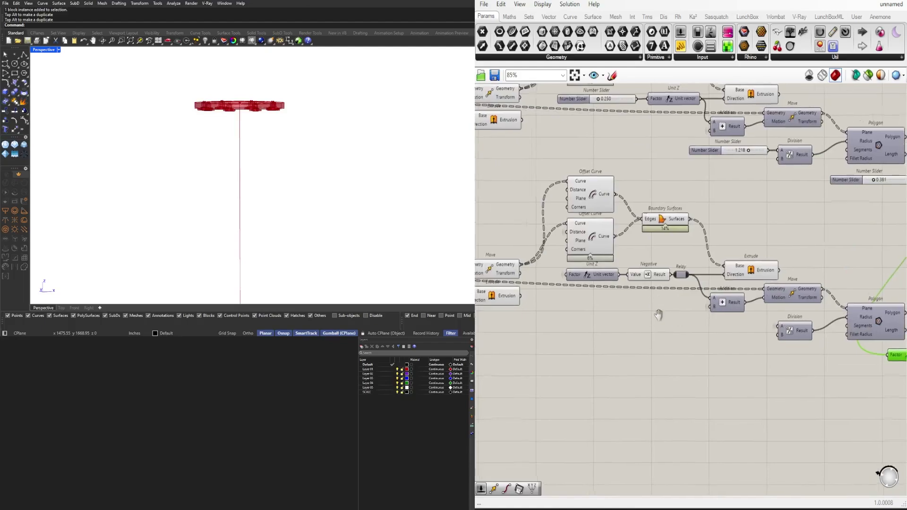
{"action": "left_click_drag", "start_coordinate": [546, 273], "coordinate": [684, 333]}
{"action": "scroll", "coordinate": [756, 331], "scroll_direction": "up", "scroll_amount": 3}
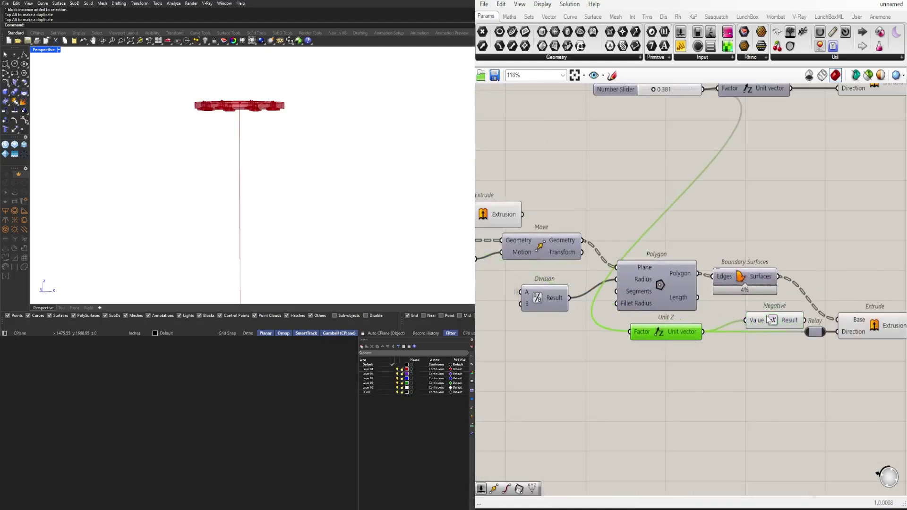
{"action": "left_click_drag", "start_coordinate": [774, 316], "coordinate": [747, 324]}
{"action": "left_click", "coordinate": [782, 331]}
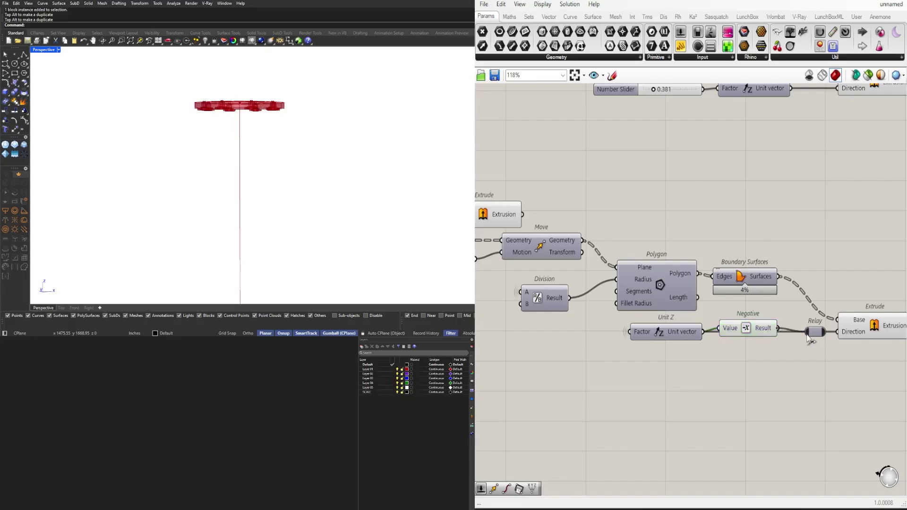
{"action": "right_click_drag", "start_coordinate": [766, 332], "coordinate": [699, 328]}
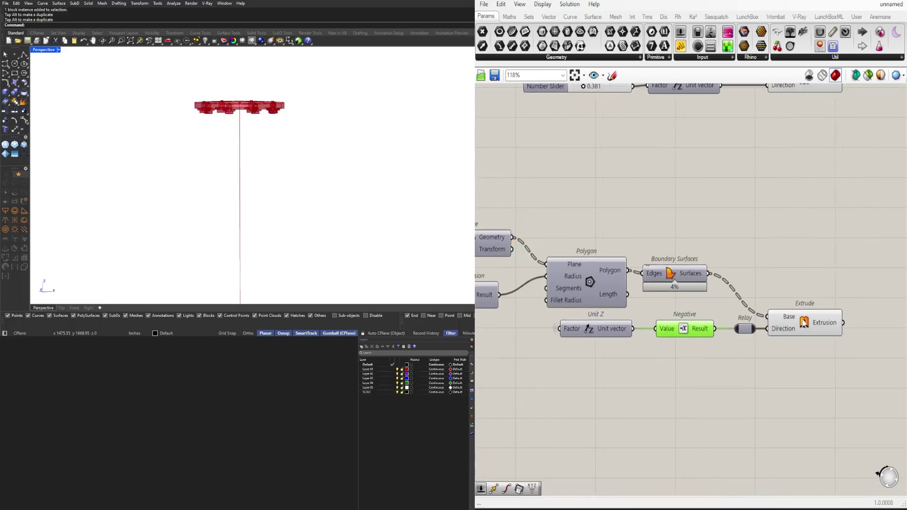
- Examine the reversed polygon extrusion in the Perspective view and compare the upper and lower component chains
{"action": "left_click", "coordinate": [802, 323]}
{"action": "left_click", "coordinate": [806, 342]}
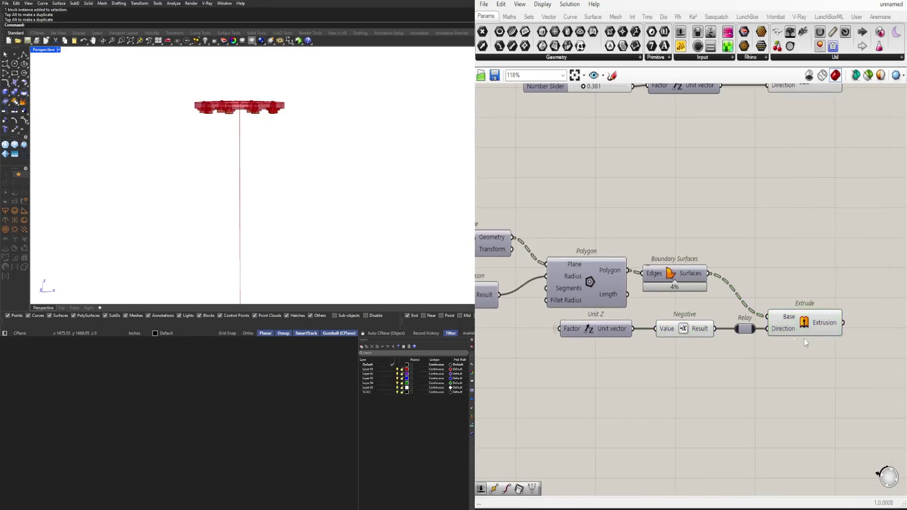
{"action": "left_click", "coordinate": [805, 323]}
{"action": "scroll", "coordinate": [273, 177], "scroll_direction": "up", "scroll_amount": 10}
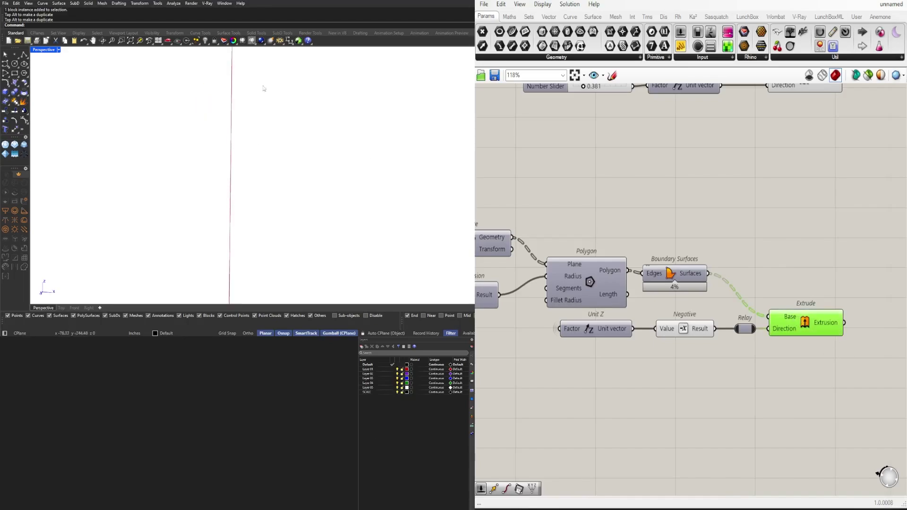
{"action": "scroll", "coordinate": [272, 178], "scroll_direction": "down", "scroll_amount": 15}
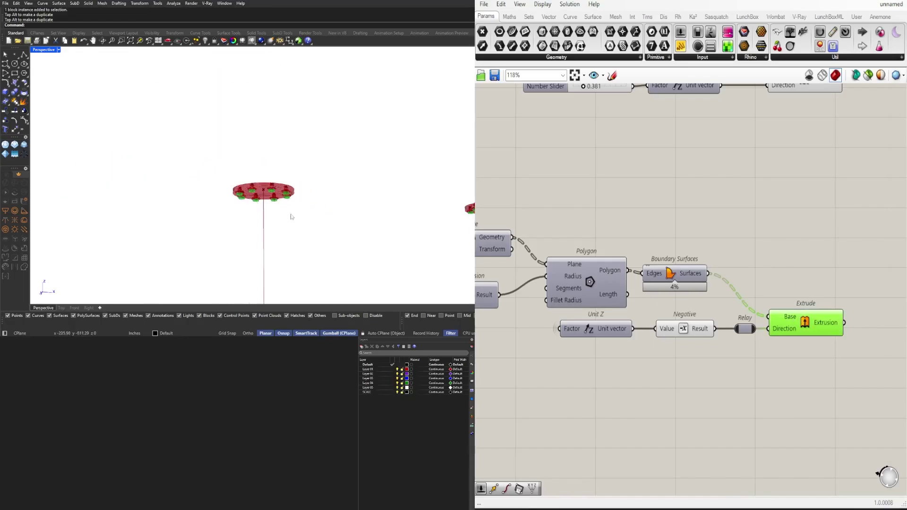
{"action": "left_click", "coordinate": [750, 232]}
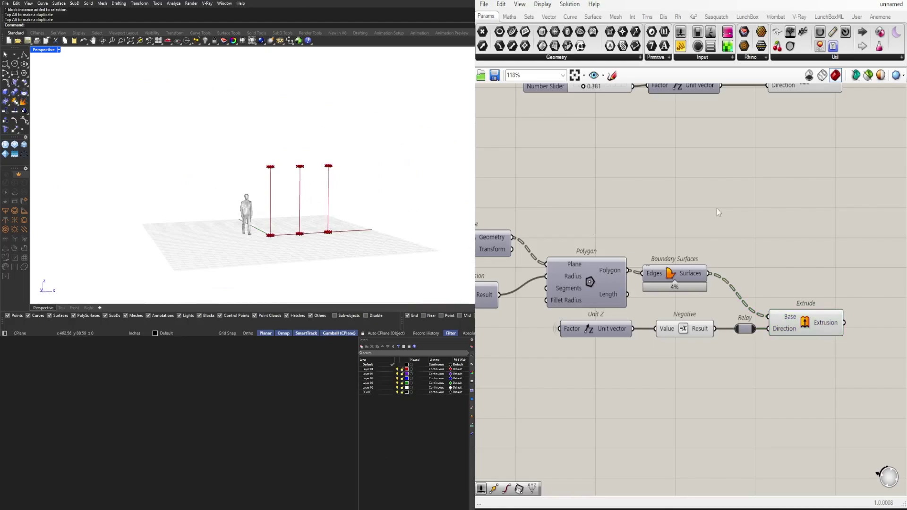
{"action": "scroll", "coordinate": [716, 208], "scroll_direction": "down", "scroll_amount": 4}
{"action": "left_click", "coordinate": [867, 358]}
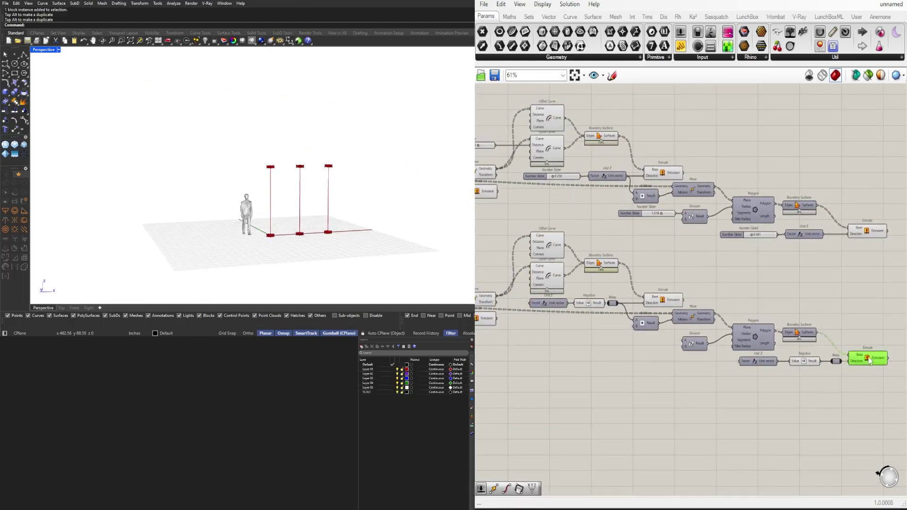
{"action": "left_click", "coordinate": [799, 284]}
{"action": "scroll", "coordinate": [857, 343], "scroll_direction": "right", "scroll_amount": 2}
{"action": "scroll", "coordinate": [582, 289], "scroll_direction": "down", "scroll_amount": 5}
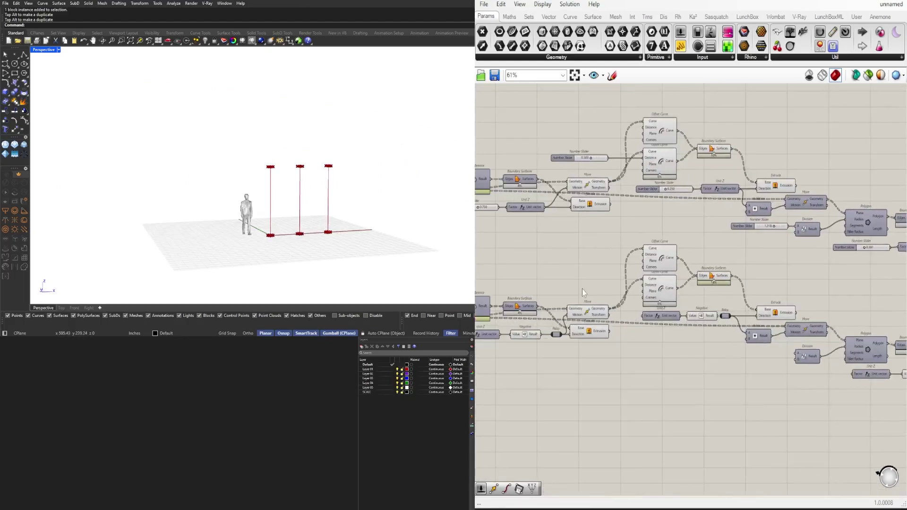
- Select the components of both plate chains together and shift them slightly upward on the canvas
{"action": "left_click_drag", "start_coordinate": [882, 343], "coordinate": [493, 198]}
{"action": "scroll", "coordinate": [560, 215], "scroll_direction": "down", "scroll_amount": 1}
{"action": "right_click_drag", "start_coordinate": [560, 215], "coordinate": [632, 246]}
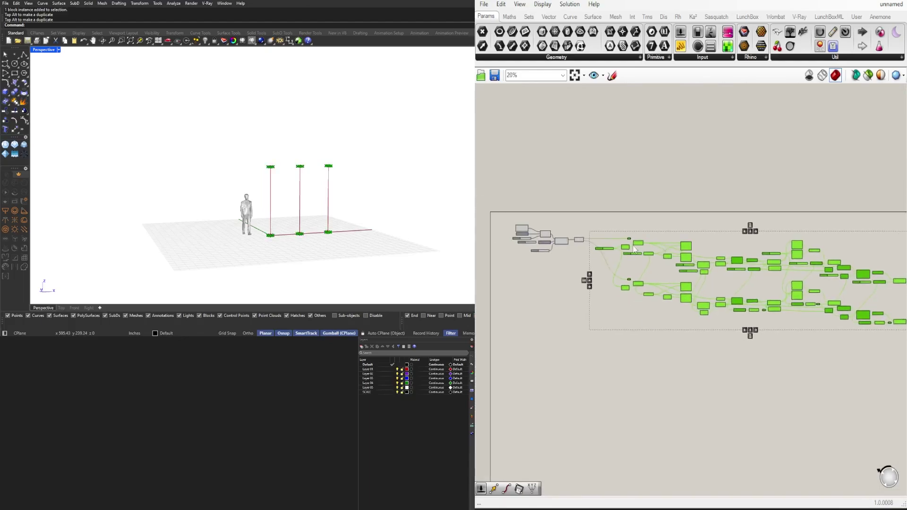
{"action": "left_click_drag", "start_coordinate": [642, 246], "coordinate": [642, 235]}
{"action": "left_click", "coordinate": [665, 210]}
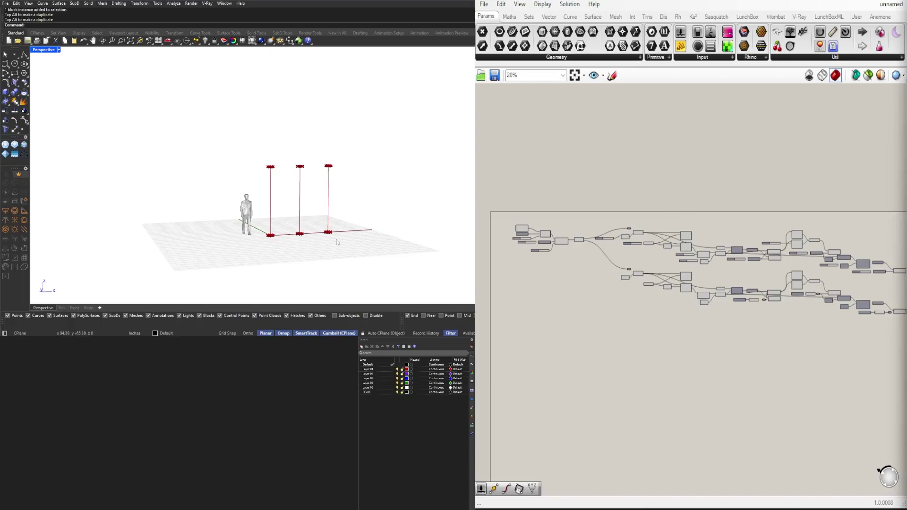
- Examine a base plate up close, using the four-viewport layout with the Top view zoomed in on the plate
{"action": "scroll", "coordinate": [272, 254], "scroll_direction": "up", "scroll_amount": 8}
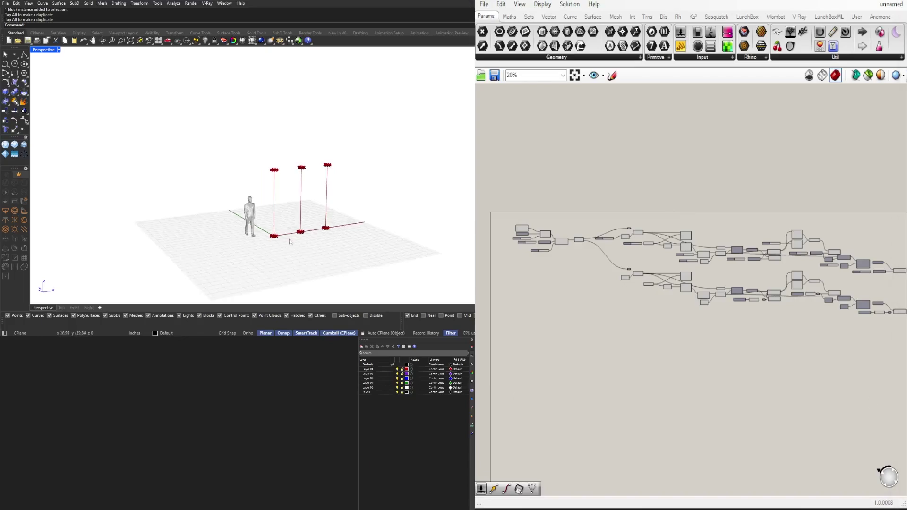
{"action": "scroll", "coordinate": [272, 254], "scroll_direction": "up", "scroll_amount": 3}
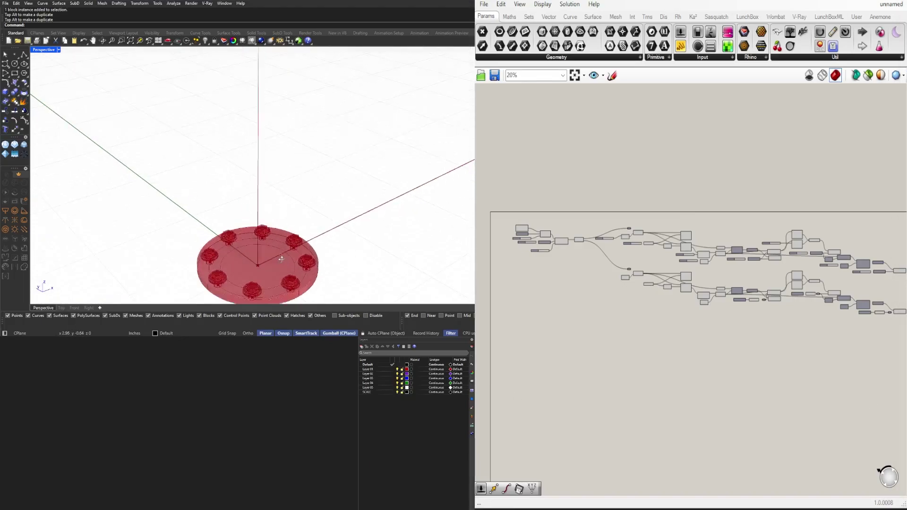
{"action": "right_click_drag", "start_coordinate": [272, 254], "coordinate": [110, 103]}
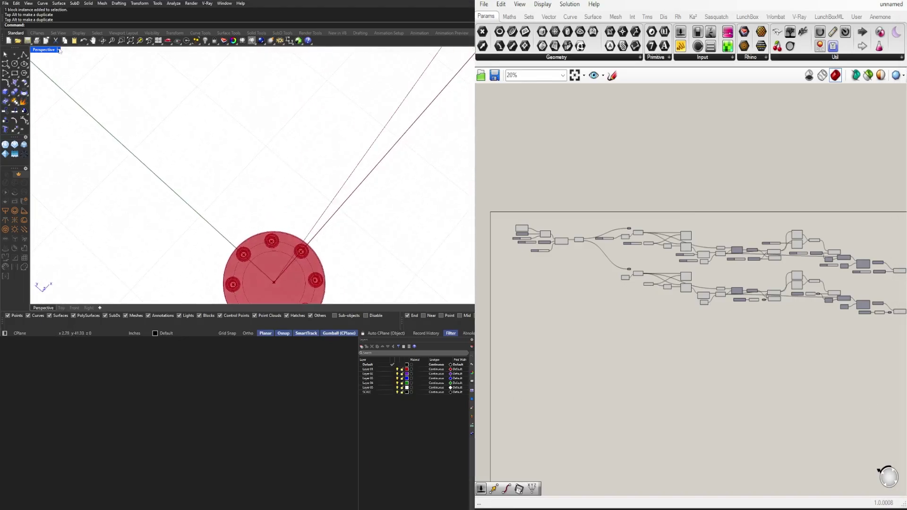
{"action": "double_click", "coordinate": [59, 51]}
{"action": "scroll", "coordinate": [124, 114], "scroll_direction": "up", "scroll_amount": 5}
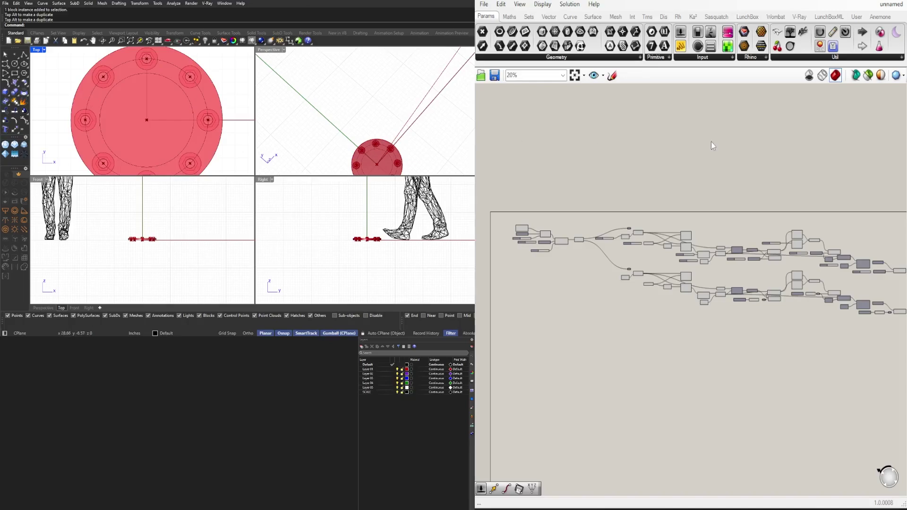
- Duplicate the lower chain's first Offset Curve below the chain and connect the original's curve output to the copy's Curve input
{"action": "scroll", "coordinate": [709, 298], "scroll_direction": "up", "scroll_amount": 10}
{"action": "scroll", "coordinate": [708, 297], "scroll_direction": "down", "scroll_amount": 5}
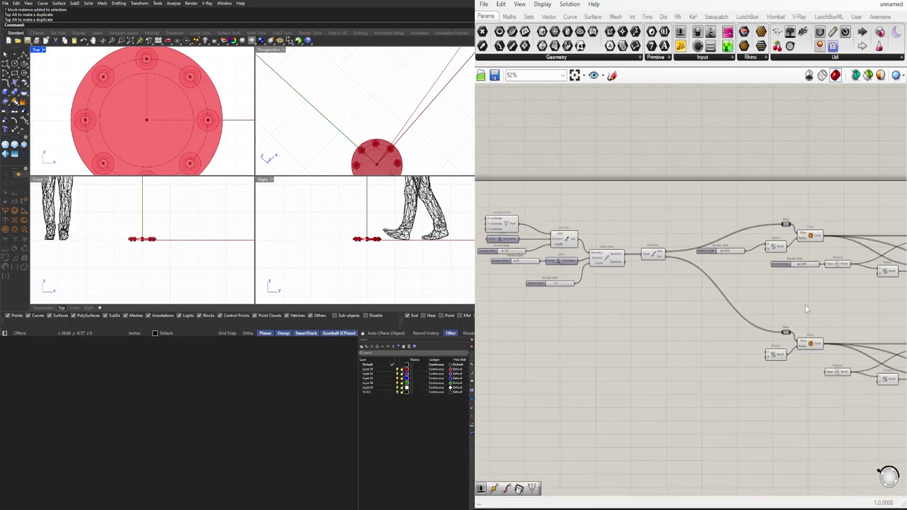
{"action": "scroll", "coordinate": [604, 232], "scroll_direction": "up", "scroll_amount": 2}
{"action": "left_click", "coordinate": [604, 233]}
{"action": "right_click_drag", "start_coordinate": [780, 359], "coordinate": [726, 302]}
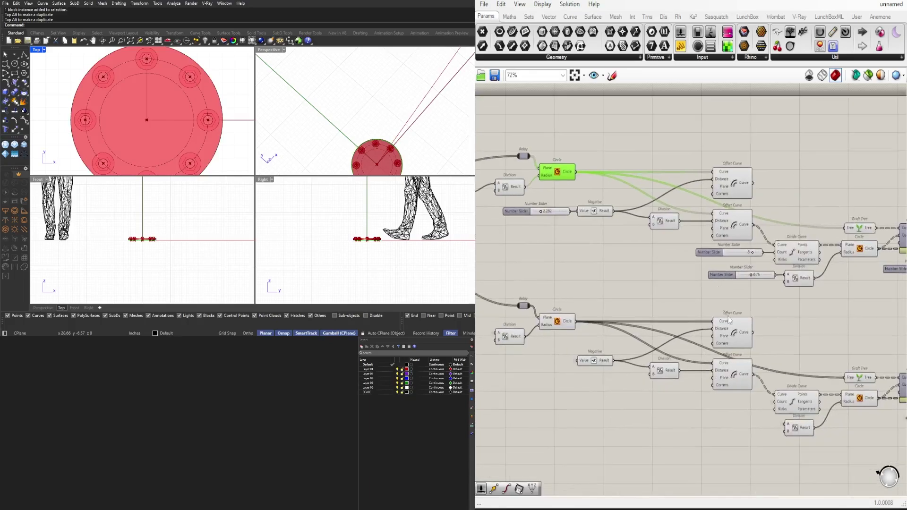
{"action": "left_click", "coordinate": [741, 330]}
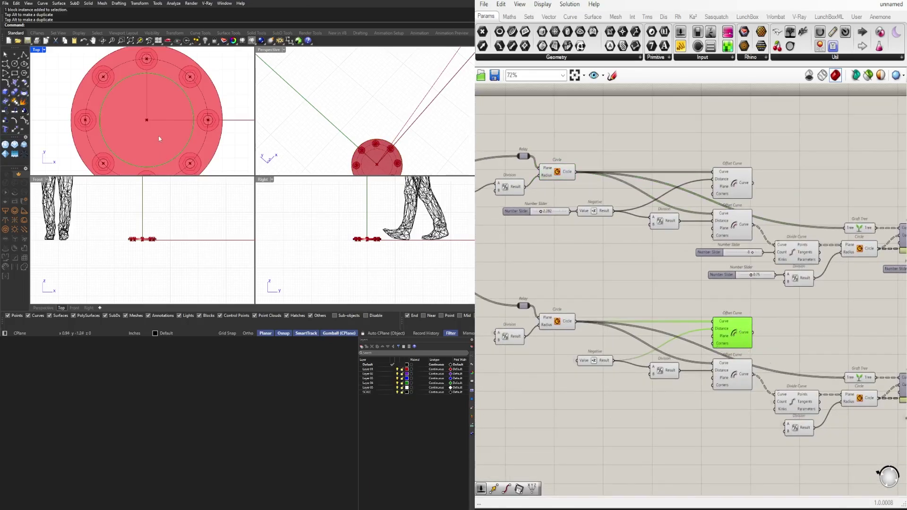
{"action": "right_click_drag", "start_coordinate": [746, 355], "coordinate": [696, 319]}
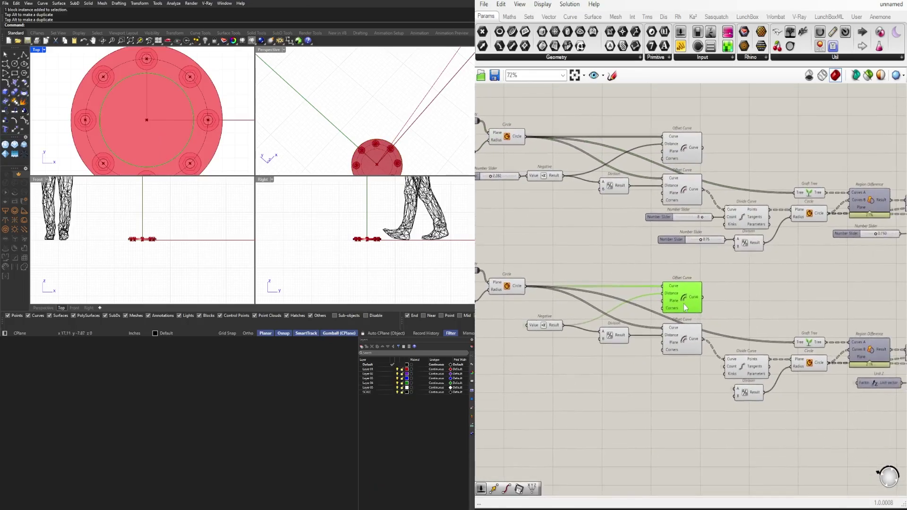
{"action": "scroll", "coordinate": [686, 307], "scroll_direction": "down", "scroll_amount": 1}
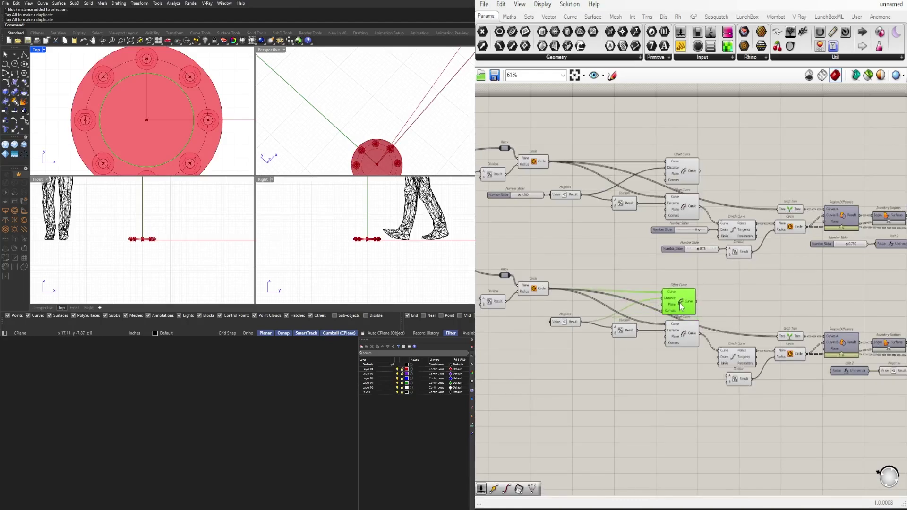
{"action": "left_click_drag", "start_coordinate": [755, 436], "coordinate": [753, 433]}
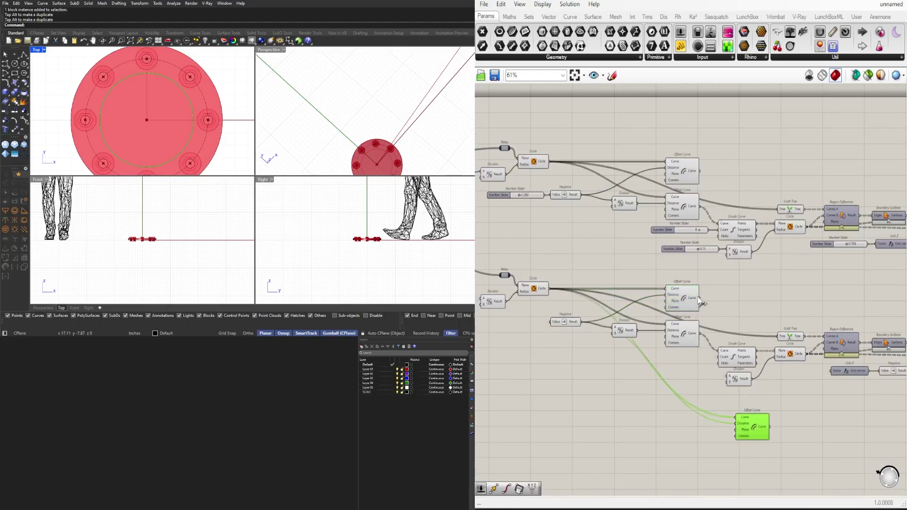
{"action": "left_click_drag", "start_coordinate": [700, 302], "coordinate": [723, 407]}
- Feed the new Offset Curve's Distance from copies of the Number Slider and Negative, with the slider set to 0.904
{"action": "left_click", "coordinate": [567, 325]}
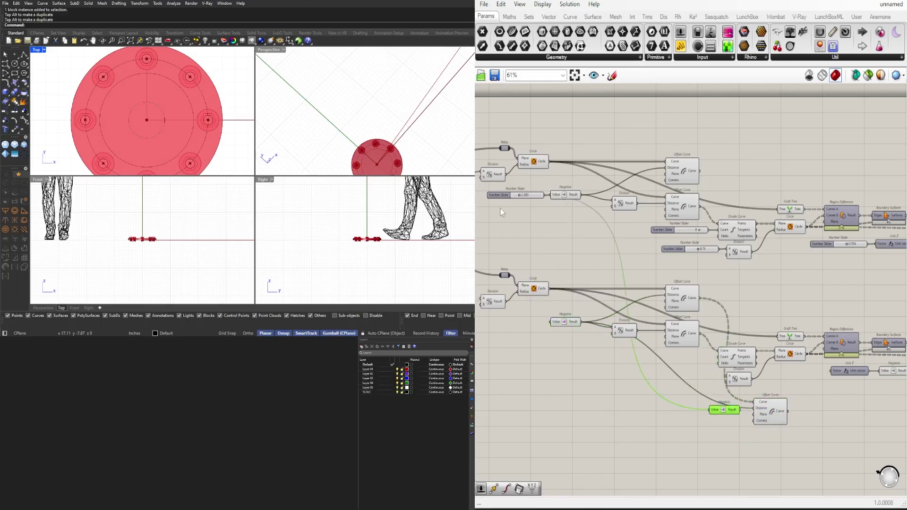
{"action": "left_click_drag", "start_coordinate": [500, 195], "coordinate": [656, 409], "text": "alt"}
{"action": "scroll", "coordinate": [730, 416], "scroll_direction": "up", "scroll_amount": 2}
{"action": "scroll", "coordinate": [730, 417], "scroll_direction": "up", "scroll_amount": 3}
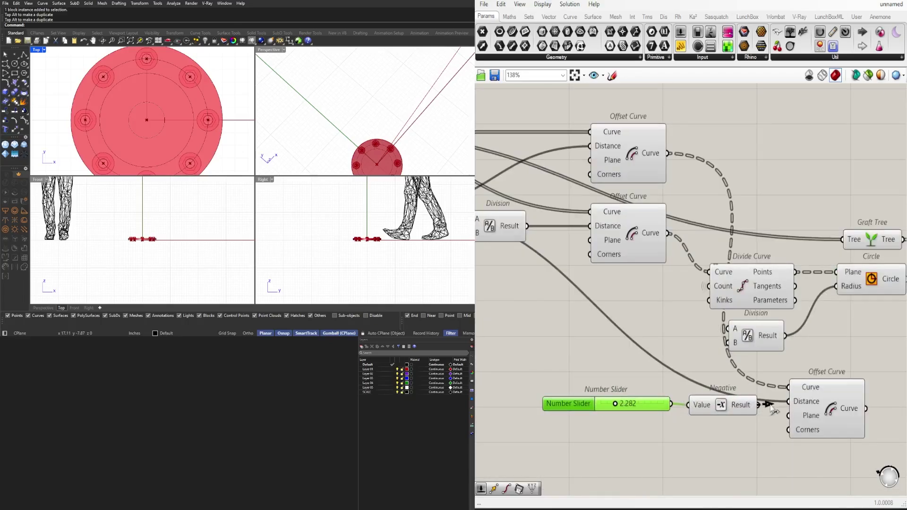
{"action": "left_click", "coordinate": [810, 402]}
{"action": "scroll", "coordinate": [617, 401], "scroll_direction": "up", "scroll_amount": 8}
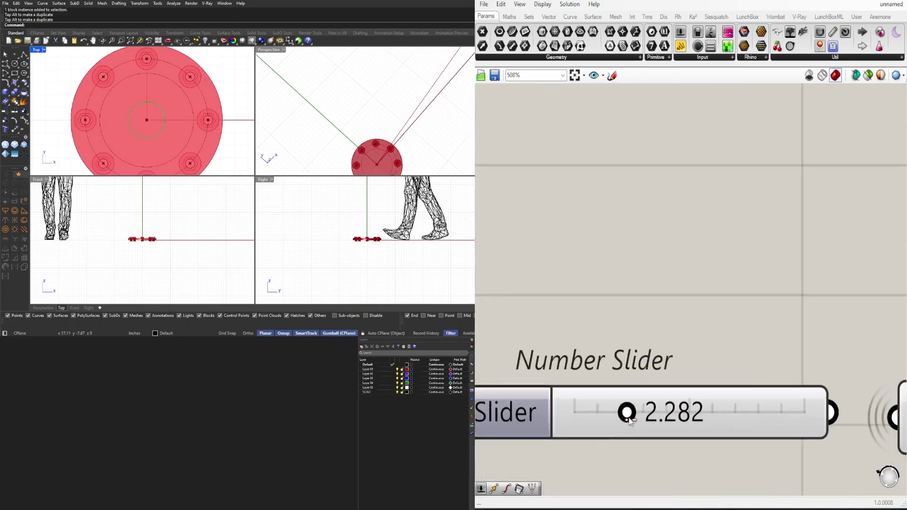
{"action": "left_click_drag", "start_coordinate": [625, 414], "coordinate": [598, 424]}
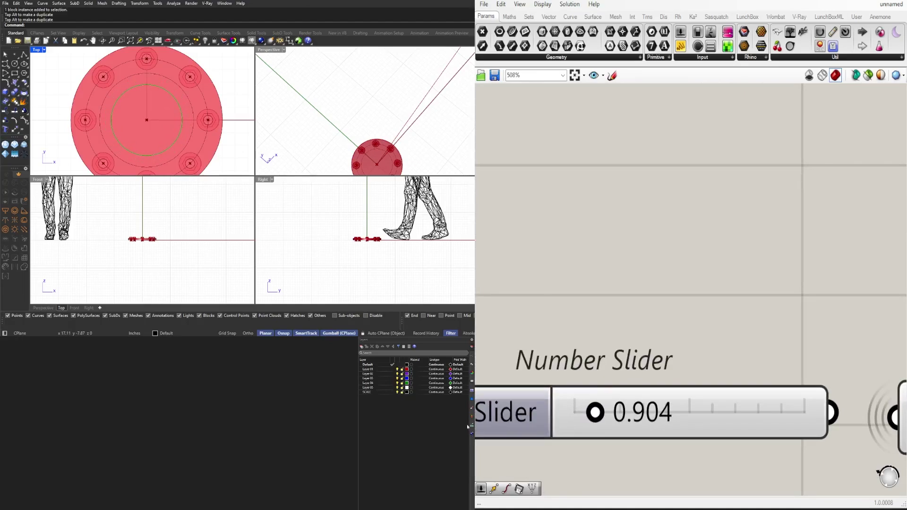
- Maximize the Perspective view and inspect the plates and vertical axes from another angle
{"action": "double_click", "coordinate": [275, 53]}
{"action": "scroll", "coordinate": [227, 137], "scroll_direction": "down", "scroll_amount": 12}
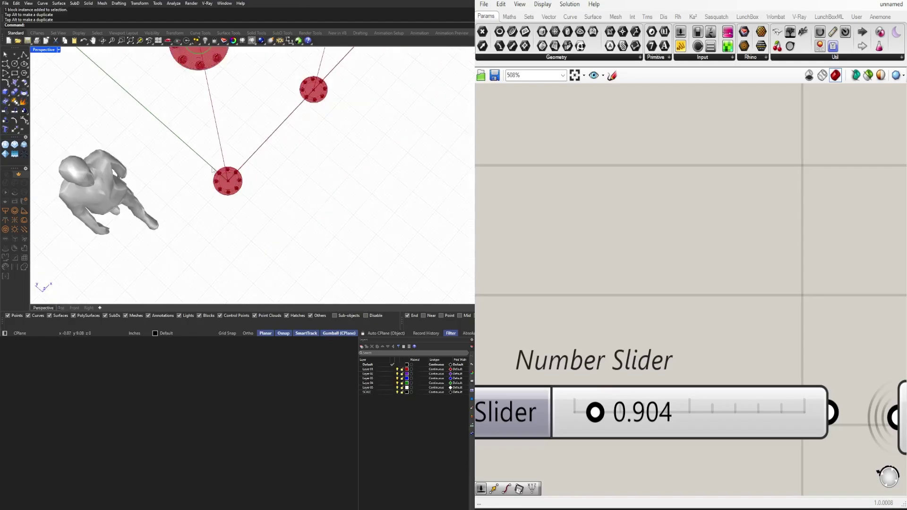
{"action": "right_click_drag", "start_coordinate": [240, 170], "coordinate": [387, 148]}
{"action": "scroll", "coordinate": [217, 137], "scroll_direction": "up", "scroll_amount": 6}
{"action": "right_click_drag", "start_coordinate": [217, 137], "coordinate": [225, 121]}
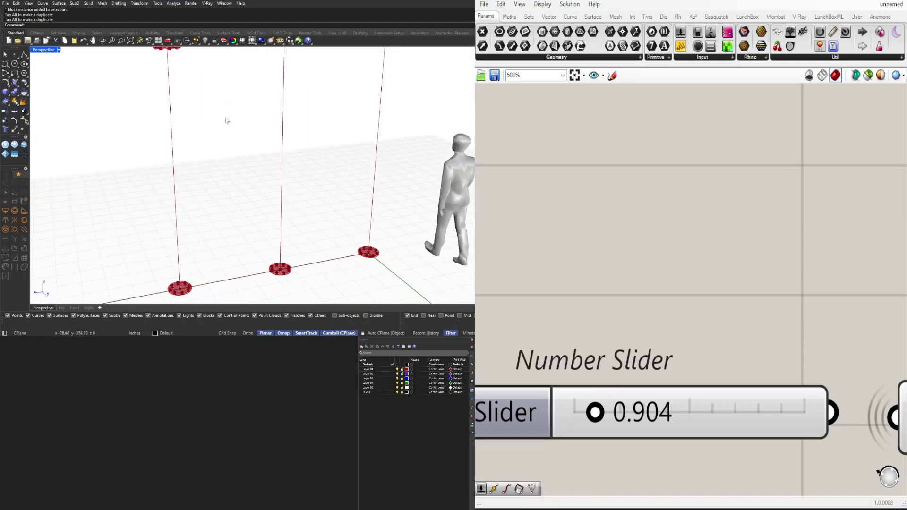
{"action": "scroll", "coordinate": [700, 334], "scroll_direction": "down", "scroll_amount": 4}
{"action": "scroll", "coordinate": [700, 333], "scroll_direction": "down", "scroll_amount": 6}
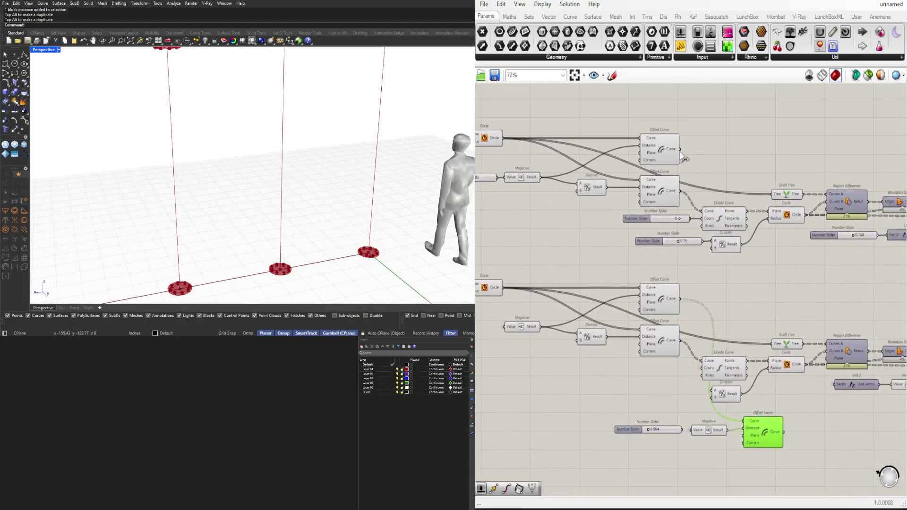
- Rewire the new Offset Curve's Curve input to the curve output of the upper chain's first Offset Curve
{"action": "left_click_drag", "start_coordinate": [682, 158], "coordinate": [754, 422]}
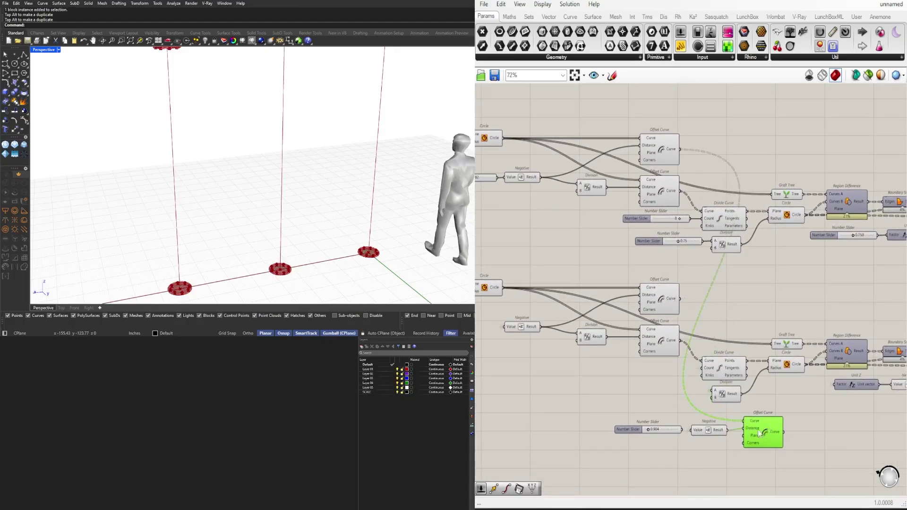
{"action": "scroll", "coordinate": [182, 289], "scroll_direction": "up", "scroll_amount": 10}
{"action": "scroll", "coordinate": [761, 328], "scroll_direction": "down", "scroll_amount": 2}
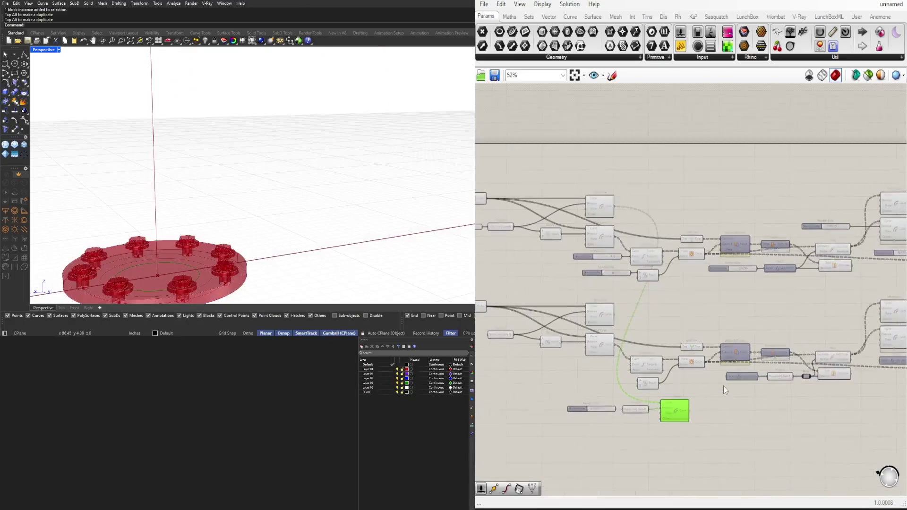
- Add a Sweep1 component and connect the new Offset Curve's curve output to its Sections input
{"action": "scroll", "coordinate": [725, 418], "scroll_direction": "up", "scroll_amount": 3}
{"action": "double_click", "coordinate": [724, 419]}
{"action": "type", "text": "SWEE"}
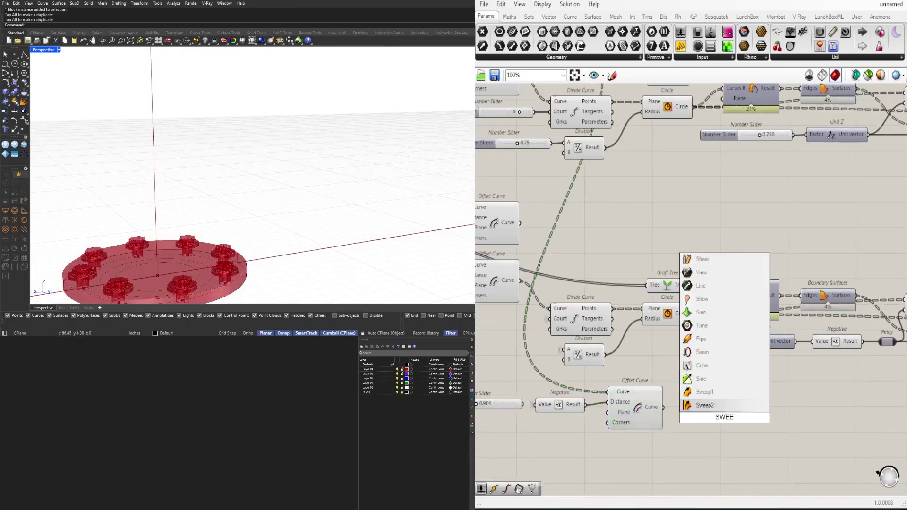
{"action": "key", "text": "Up"}
{"action": "key", "text": "Return"}
{"action": "left_click", "coordinate": [636, 407]}
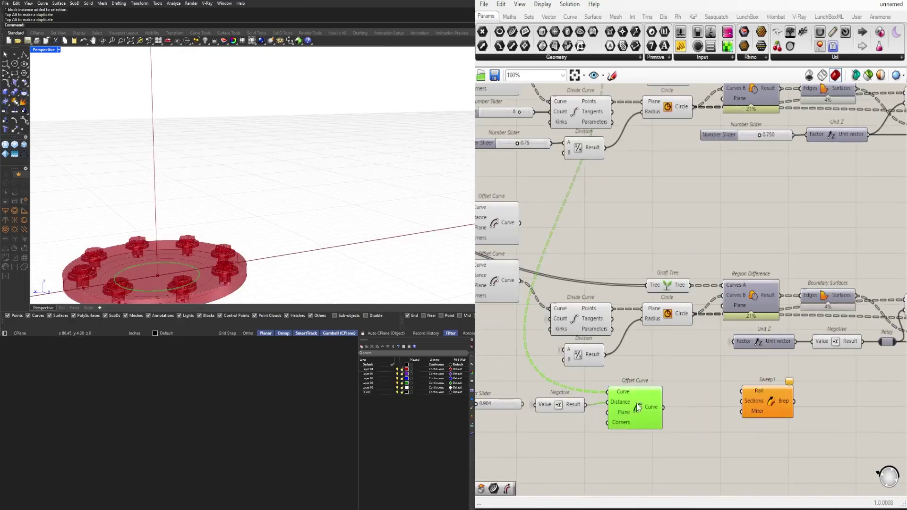
{"action": "left_click_drag", "start_coordinate": [663, 408], "coordinate": [747, 223]}
- Connect the Linear Array's Geometry output to the Rail input of Sweep1
{"action": "scroll", "coordinate": [735, 388], "scroll_direction": "down", "scroll_amount": 3}
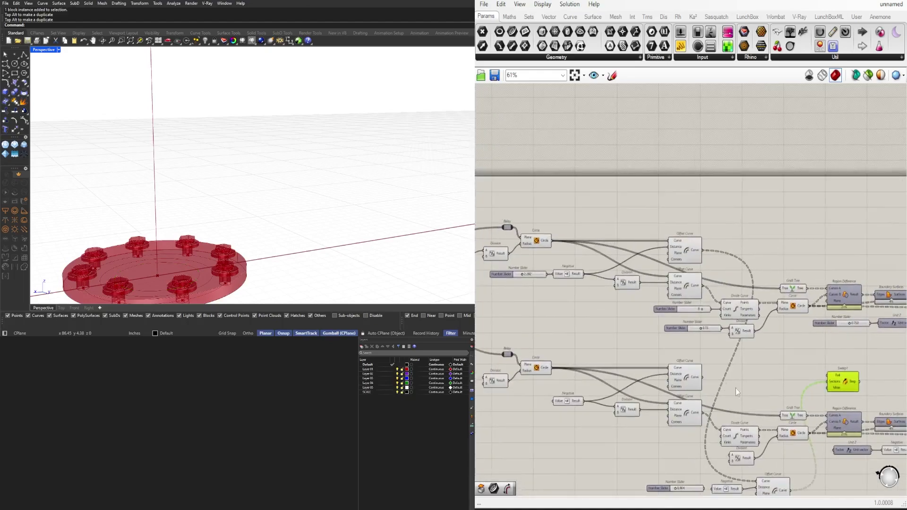
{"action": "right_click_drag", "start_coordinate": [526, 282], "coordinate": [622, 277]}
{"action": "right_click_drag", "start_coordinate": [556, 297], "coordinate": [790, 301]}
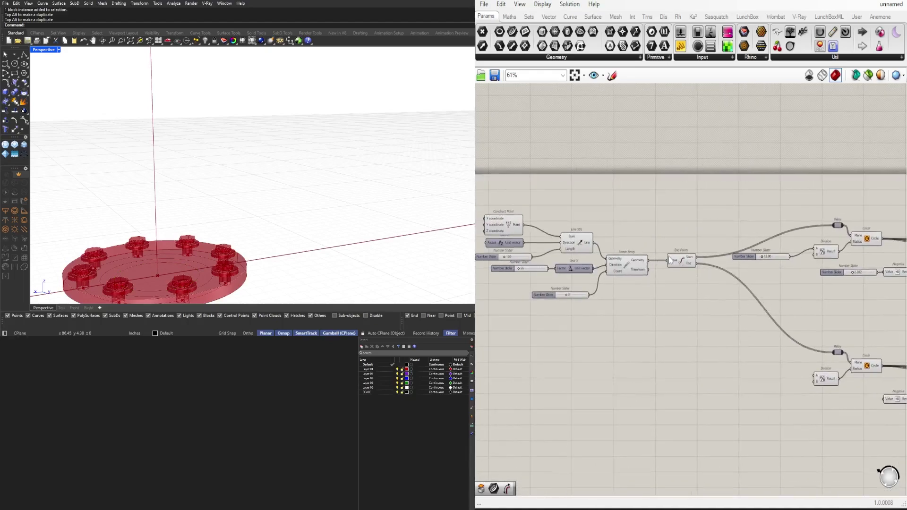
{"action": "left_click", "coordinate": [622, 273]}
{"action": "right_click_drag", "start_coordinate": [665, 269], "coordinate": [565, 268]}
{"action": "scroll", "coordinate": [567, 279], "scroll_direction": "down", "scroll_amount": 3}
{"action": "left_click_drag", "start_coordinate": [565, 269], "coordinate": [588, 325]}
{"action": "scroll", "coordinate": [568, 300], "scroll_direction": "up", "scroll_amount": 5}
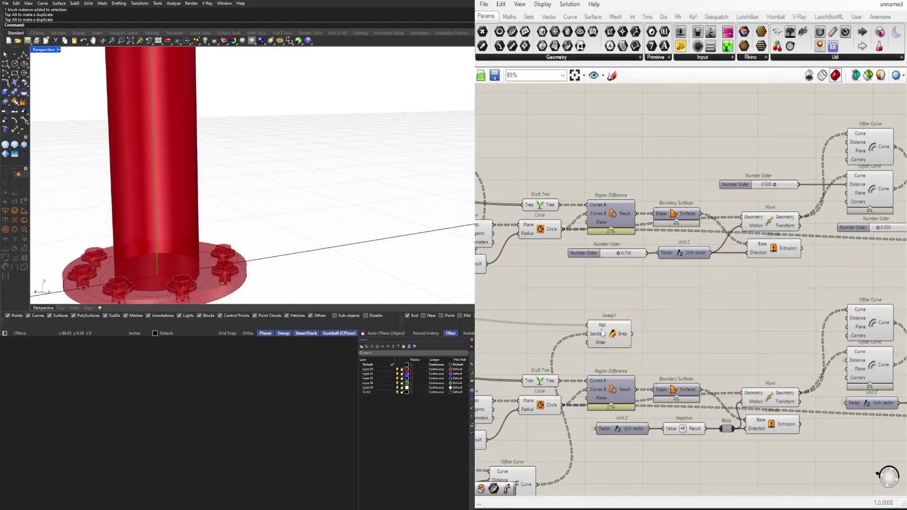
- Graft the Rail input of Sweep1 and check its data structure and the swept columns
{"action": "left_click", "coordinate": [602, 332]}
{"action": "scroll", "coordinate": [602, 328], "scroll_direction": "up", "scroll_amount": 4}
{"action": "right_click", "coordinate": [602, 324]}
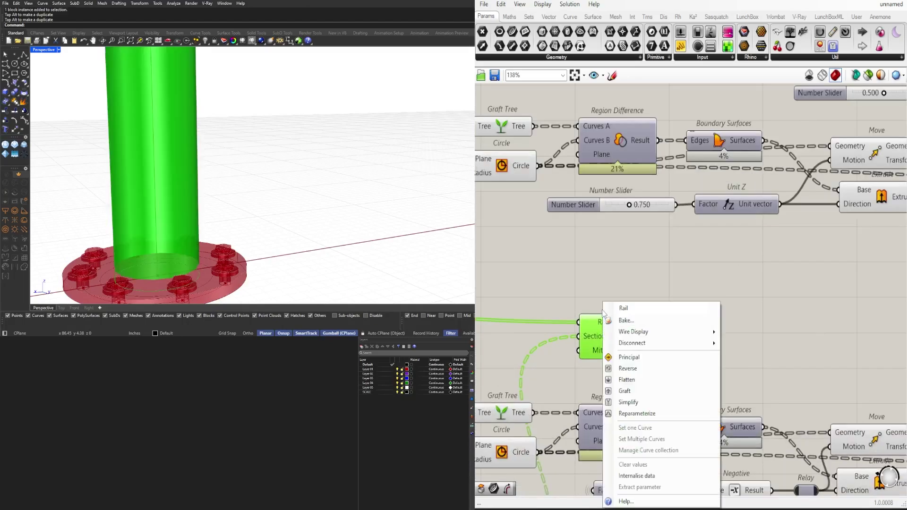
{"action": "left_click", "coordinate": [625, 391]}
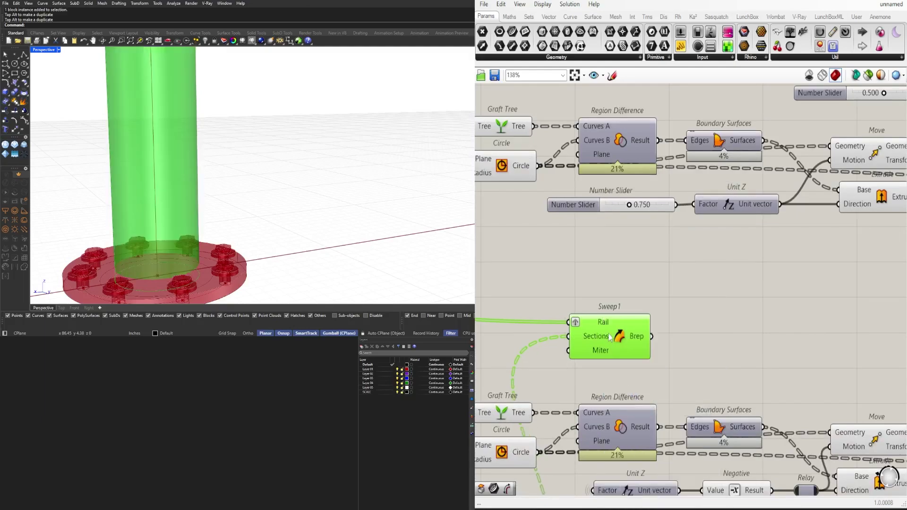
{"action": "mouse_move", "coordinate": [603, 322]}
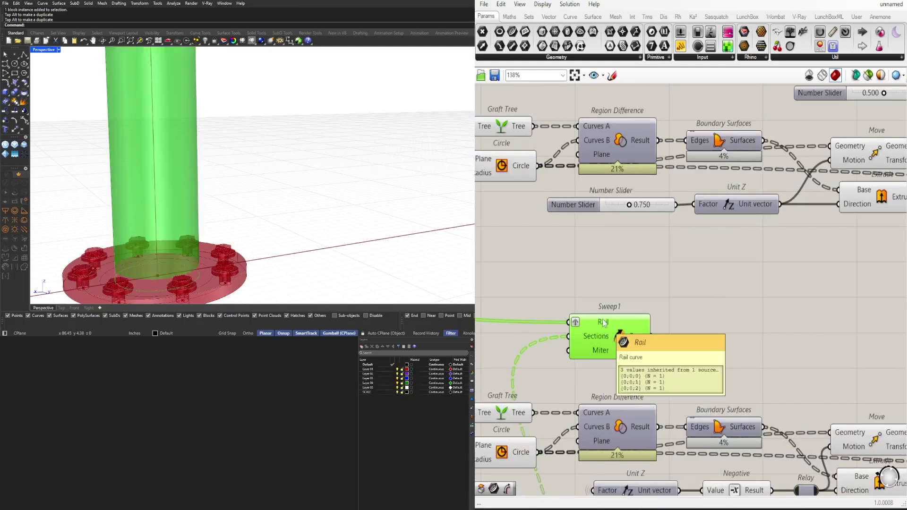
{"action": "scroll", "coordinate": [293, 249], "scroll_direction": "down", "scroll_amount": 5}
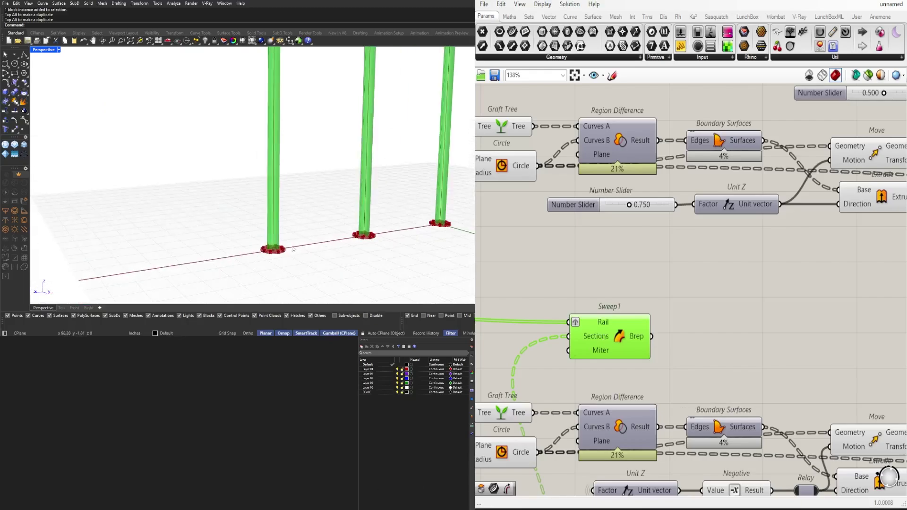
- Place the Sweep1 component directly beside the new Offset Curve below the lower chain
{"action": "scroll", "coordinate": [667, 316], "scroll_direction": "down", "scroll_amount": 6}
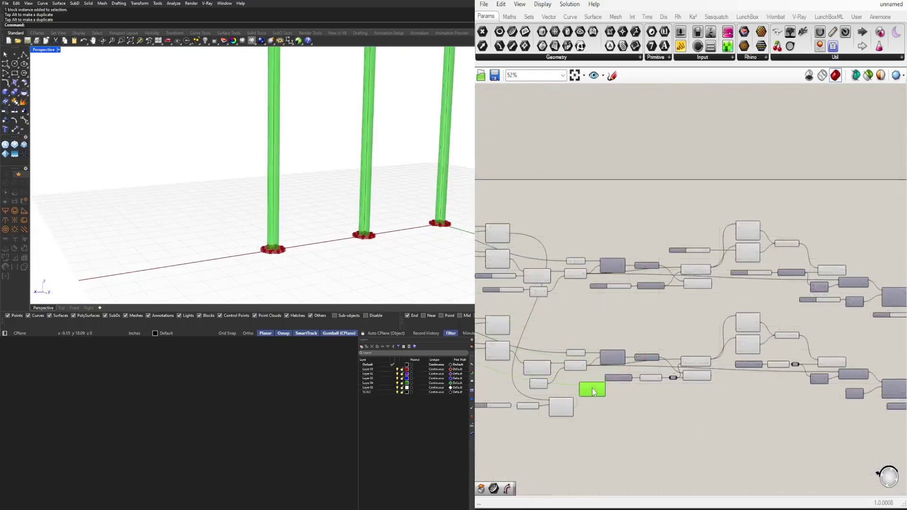
{"action": "scroll", "coordinate": [601, 411], "scroll_direction": "up", "scroll_amount": 5}
{"action": "left_click_drag", "start_coordinate": [601, 410], "coordinate": [602, 405]}
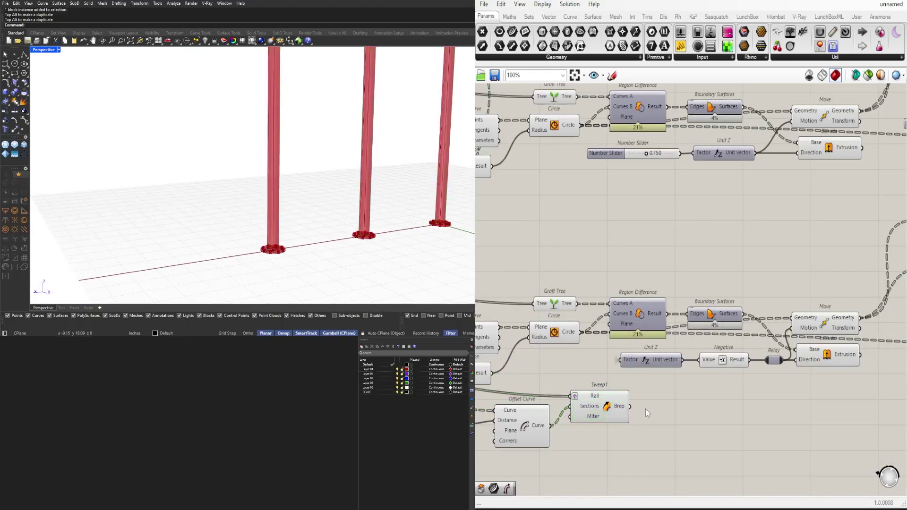
- Examine the swept column shafts between the base and top plates, along with the Sweep1 component's input chain
{"action": "scroll", "coordinate": [284, 240], "scroll_direction": "up", "scroll_amount": 10}
{"action": "left_click", "coordinate": [637, 475]}
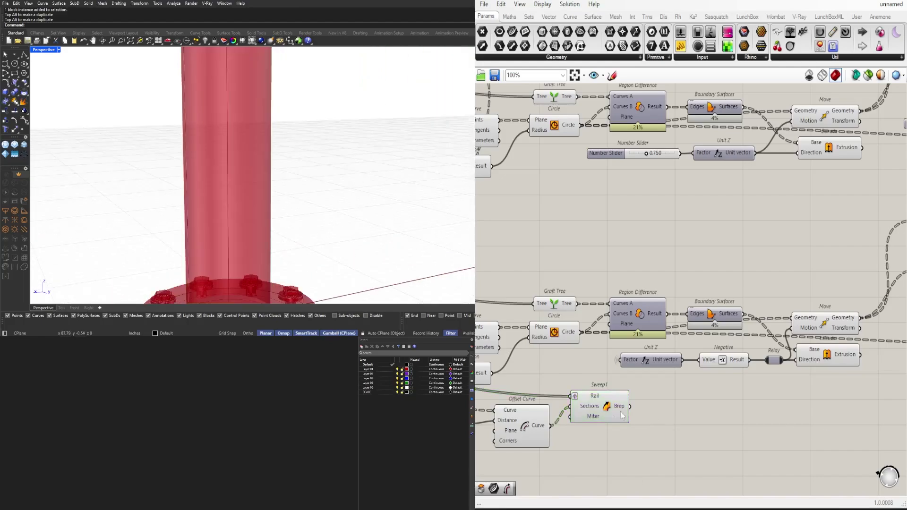
{"action": "left_click", "coordinate": [605, 407]}
{"action": "scroll", "coordinate": [248, 224], "scroll_direction": "down", "scroll_amount": 7}
{"action": "right_click_drag", "start_coordinate": [247, 221], "coordinate": [251, 220], "text": "shift"}
{"action": "left_click", "coordinate": [712, 469]}
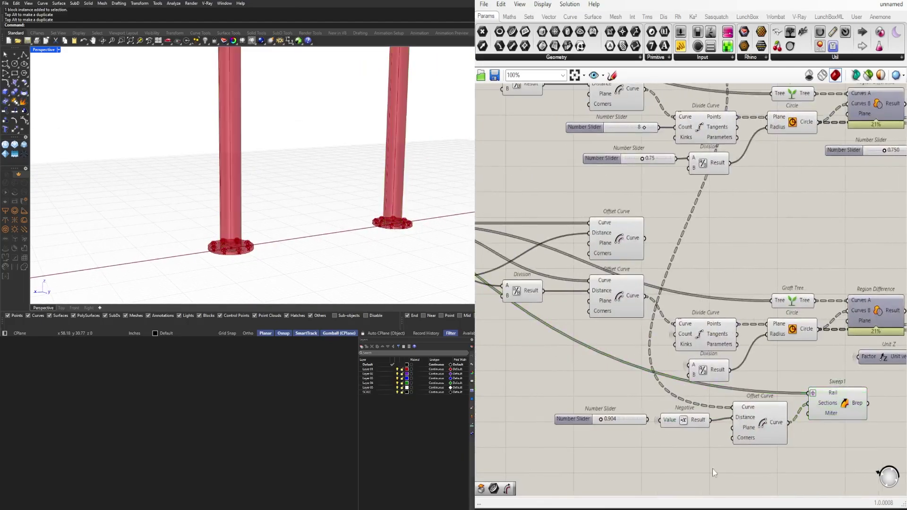
{"action": "scroll", "coordinate": [584, 393], "scroll_direction": "up", "scroll_amount": 6}
{"action": "mouse_move", "coordinate": [585, 393]}
{"action": "left_mouse_down"}
{"action": "mouse_move", "coordinate": [597, 393]}
{"action": "mouse_move", "coordinate": [569, 398]}
{"action": "mouse_move", "coordinate": [587, 401]}
{"action": "left_mouse_up"}
{"action": "scroll", "coordinate": [602, 385], "scroll_direction": "down", "scroll_amount": 8}
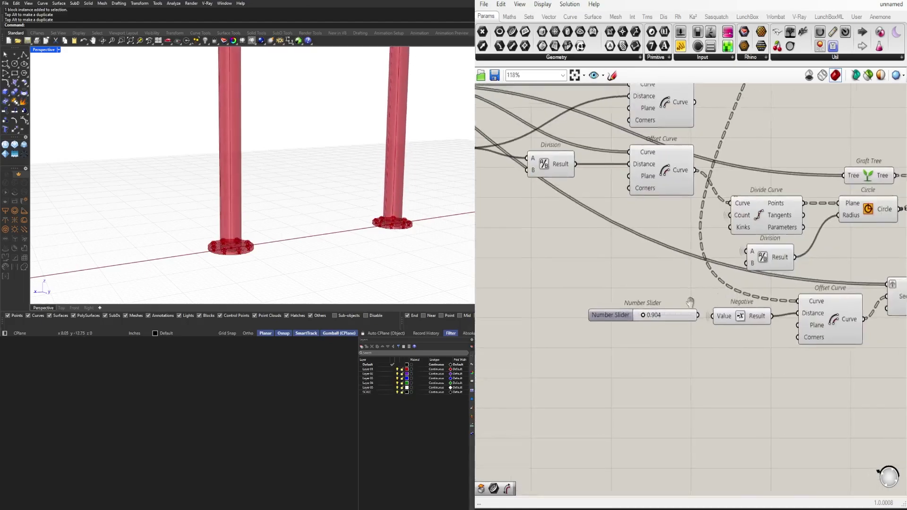
{"action": "right_click_drag", "start_coordinate": [728, 363], "coordinate": [804, 364]}
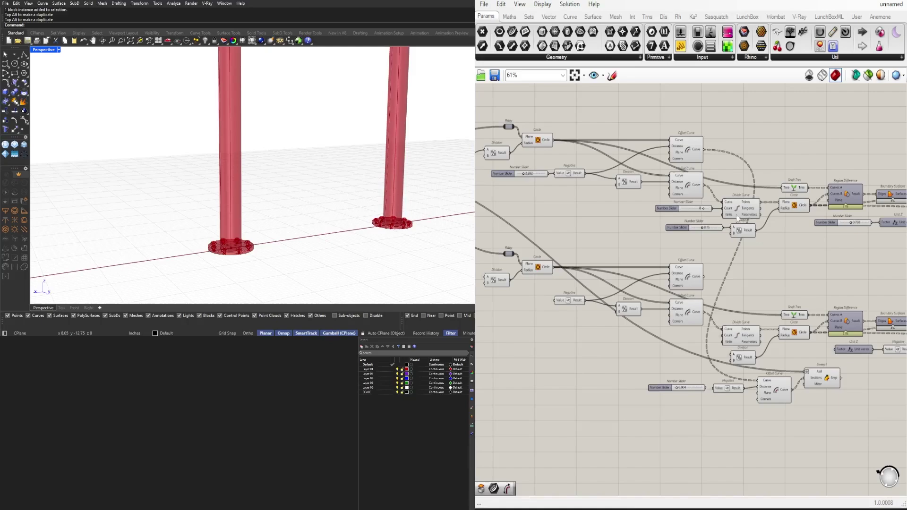
{"action": "scroll", "coordinate": [380, 165], "scroll_direction": "down", "scroll_amount": 10}
{"action": "right_click_drag", "start_coordinate": [379, 147], "coordinate": [357, 164]}
{"action": "scroll", "coordinate": [357, 163], "scroll_direction": "up", "scroll_amount": 5}
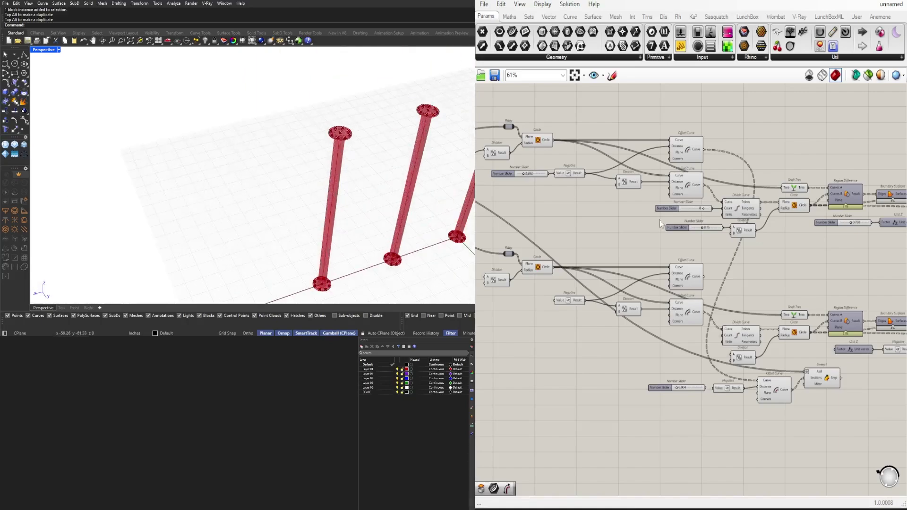
- Inspect the upper chain's first Offset Curve circle on the base plate in relation to the column shaft
{"action": "left_click", "coordinate": [687, 146]}
{"action": "right_click_drag", "start_coordinate": [445, 113], "coordinate": [331, 142]}
{"action": "scroll", "coordinate": [284, 131], "scroll_direction": "up", "scroll_amount": 15}
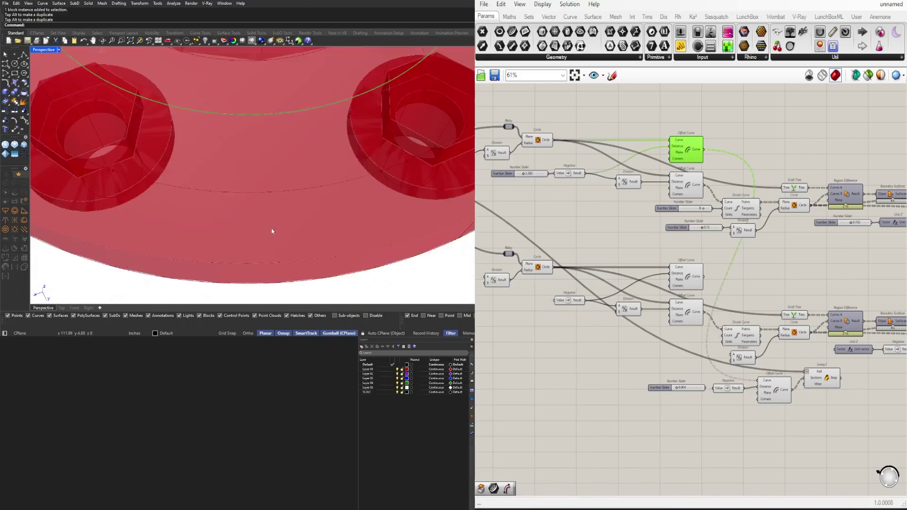
{"action": "scroll", "coordinate": [271, 231], "scroll_direction": "down", "scroll_amount": 8}
{"action": "right_click_drag", "start_coordinate": [271, 209], "coordinate": [265, 196]}
{"action": "scroll", "coordinate": [268, 186], "scroll_direction": "up", "scroll_amount": 5}
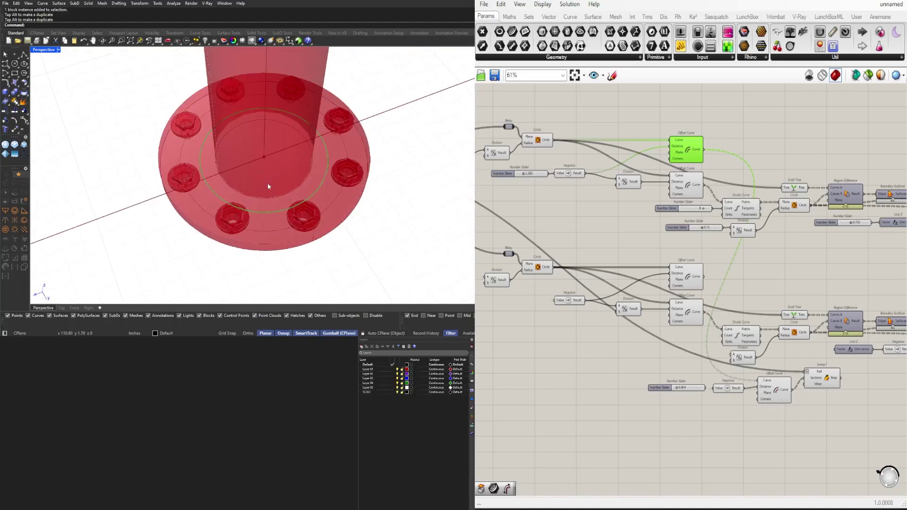
{"action": "scroll", "coordinate": [280, 221], "scroll_direction": "down", "scroll_amount": 10}
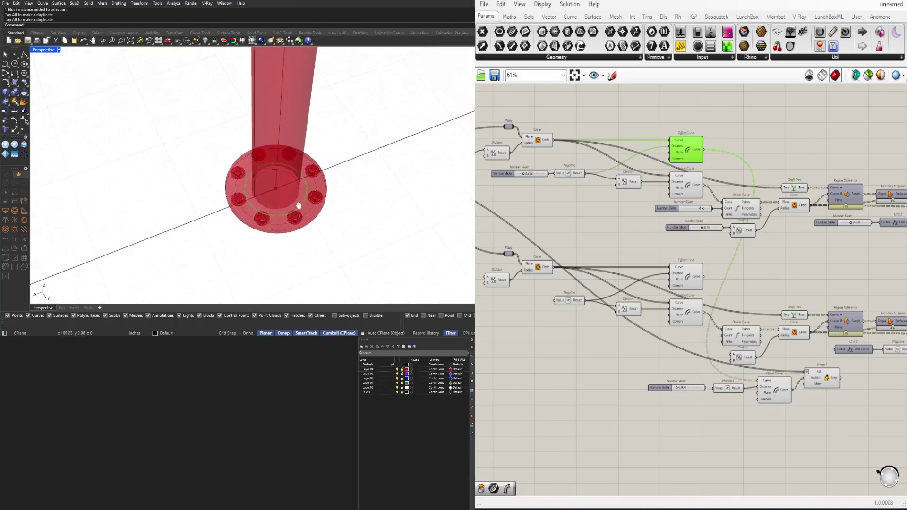
{"action": "scroll", "coordinate": [280, 220], "scroll_direction": "down", "scroll_amount": 4}
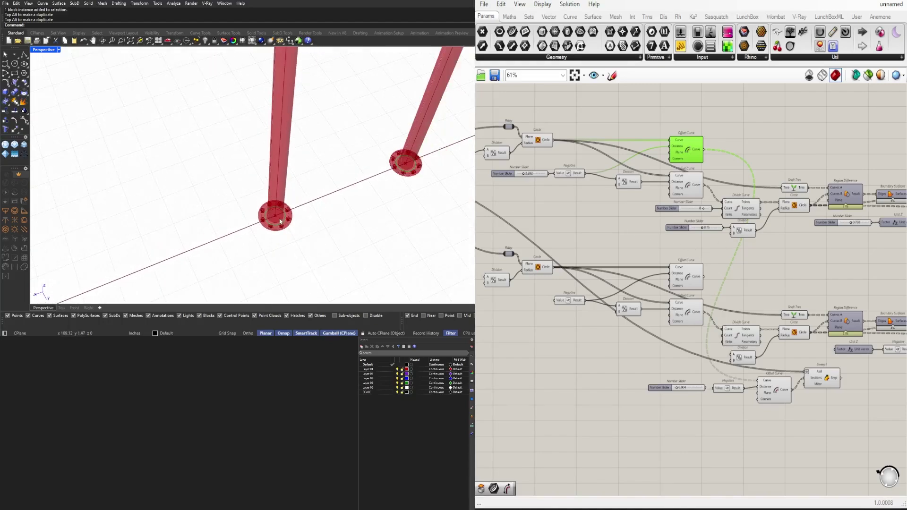
{"action": "scroll", "coordinate": [280, 221], "scroll_direction": "up", "scroll_amount": 4}
- Set the wire display to Hidden for the new Offset Curve's Curve input and for Sweep1's Rail input
{"action": "right_click_drag", "start_coordinate": [673, 316], "coordinate": [565, 311]}
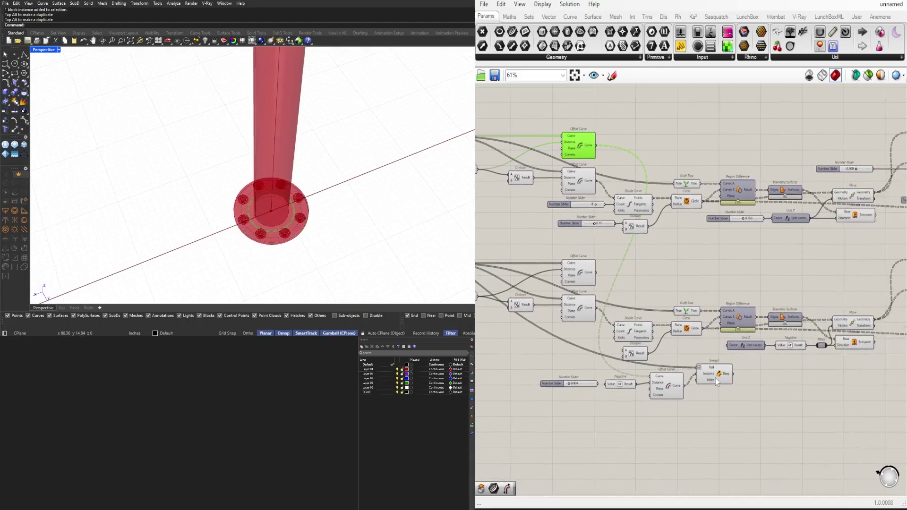
{"action": "left_click", "coordinate": [717, 382]}
{"action": "right_click_drag", "start_coordinate": [716, 382], "coordinate": [765, 363]}
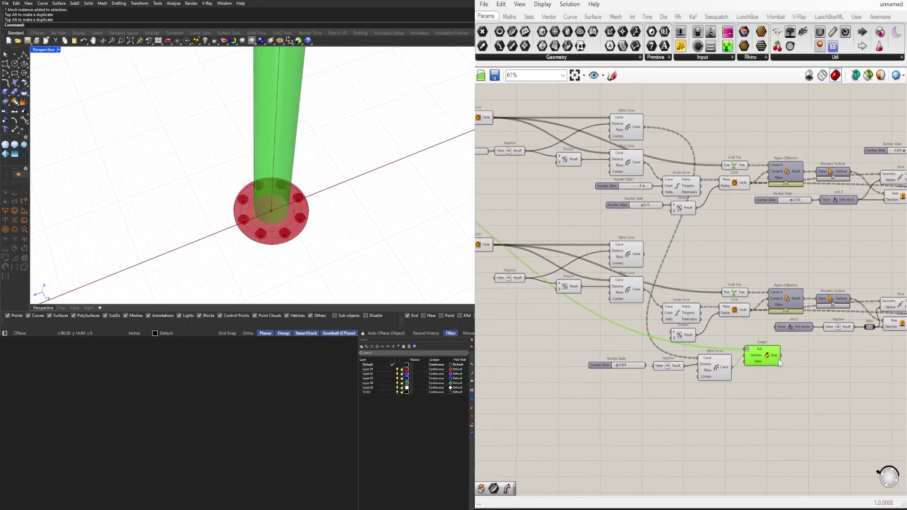
{"action": "left_click_drag", "start_coordinate": [719, 403], "coordinate": [612, 367]}
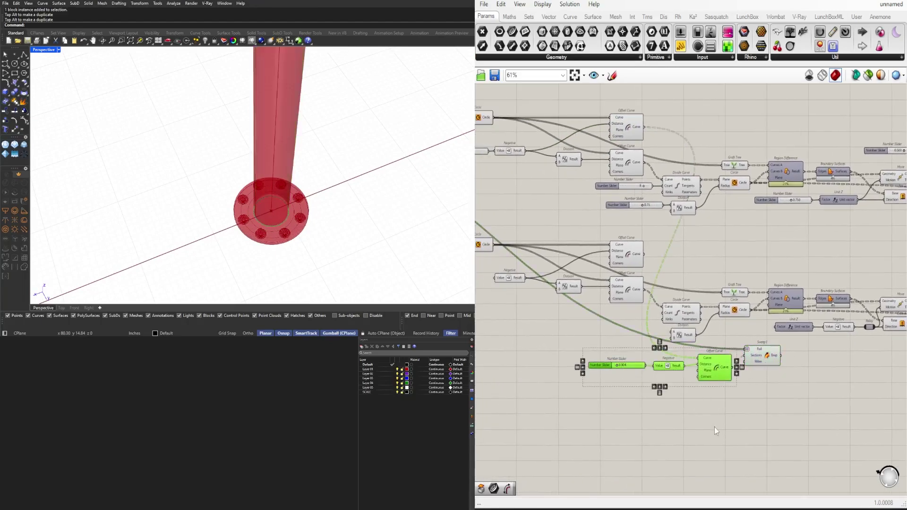
{"action": "left_click", "coordinate": [715, 428]}
{"action": "right_click", "coordinate": [706, 359]}
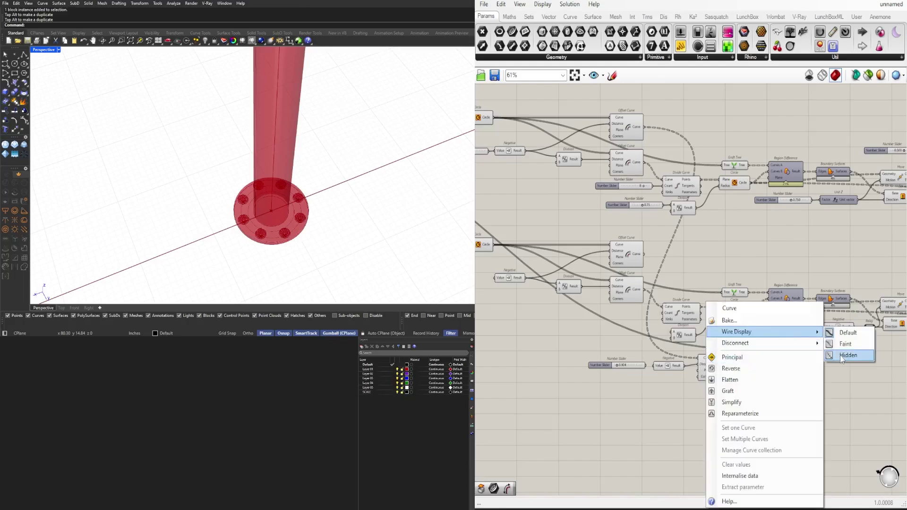
{"action": "left_click", "coordinate": [845, 360]}
{"action": "left_click_drag", "start_coordinate": [810, 443], "coordinate": [584, 348]}
{"action": "left_click", "coordinate": [793, 401]}
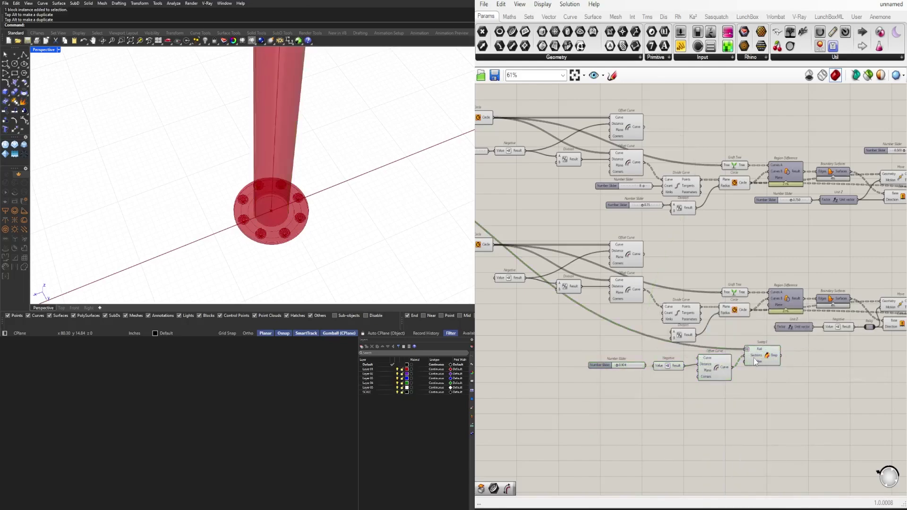
{"action": "right_click", "coordinate": [759, 350]}
{"action": "mouse_move", "coordinate": [845, 330]}
{"action": "left_click", "coordinate": [891, 351]}
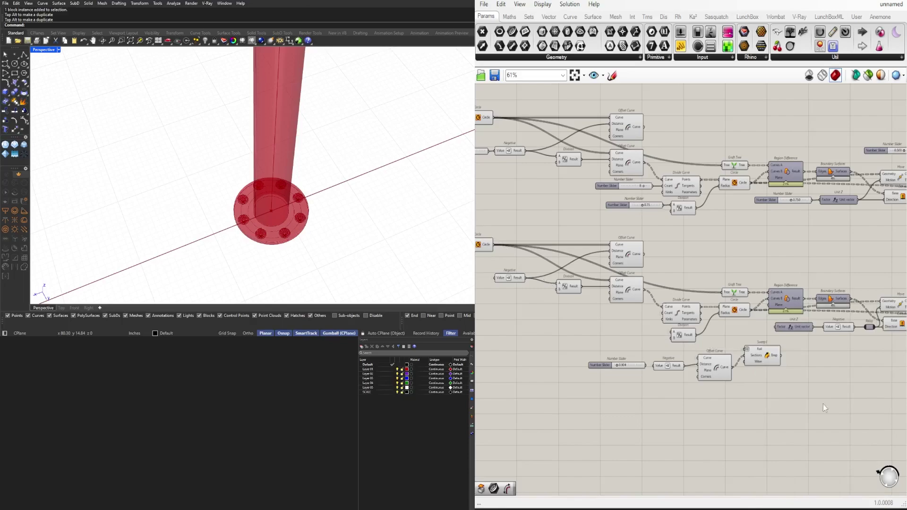
- Duplicate Sweep1 just below the original and connect the upper chain's first Offset Curve output to the copy's Sections input
{"action": "left_click_drag", "start_coordinate": [760, 362], "coordinate": [775, 362]}
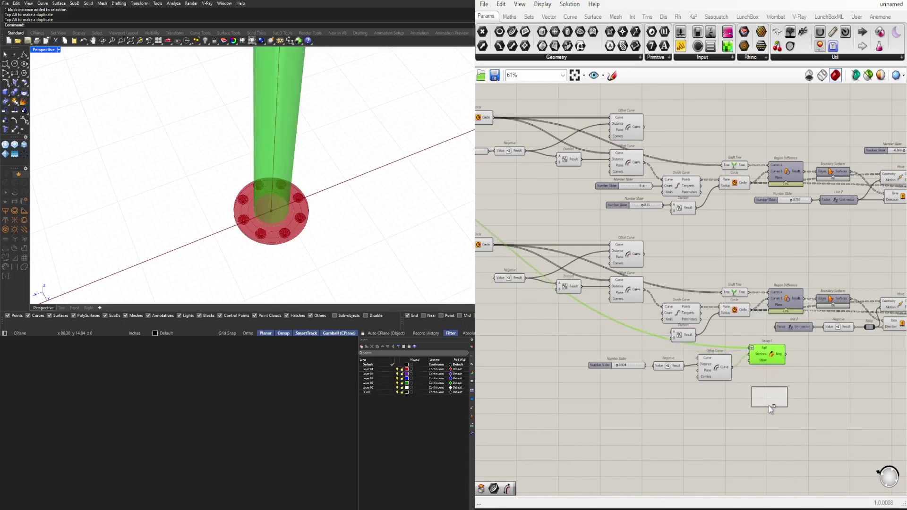
{"action": "left_click_drag", "start_coordinate": [767, 406], "coordinate": [768, 405], "text": "alt"}
{"action": "left_click", "coordinate": [628, 131]}
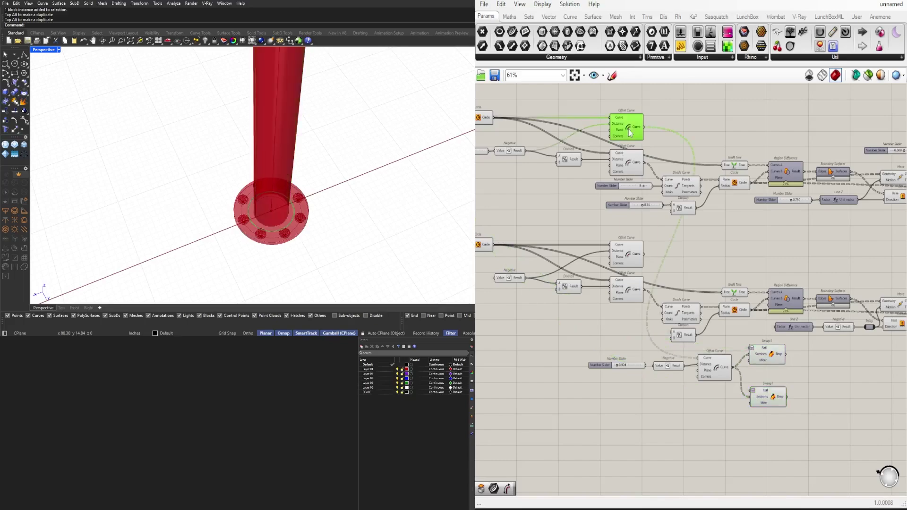
{"action": "left_click_drag", "start_coordinate": [641, 131], "coordinate": [756, 392]}
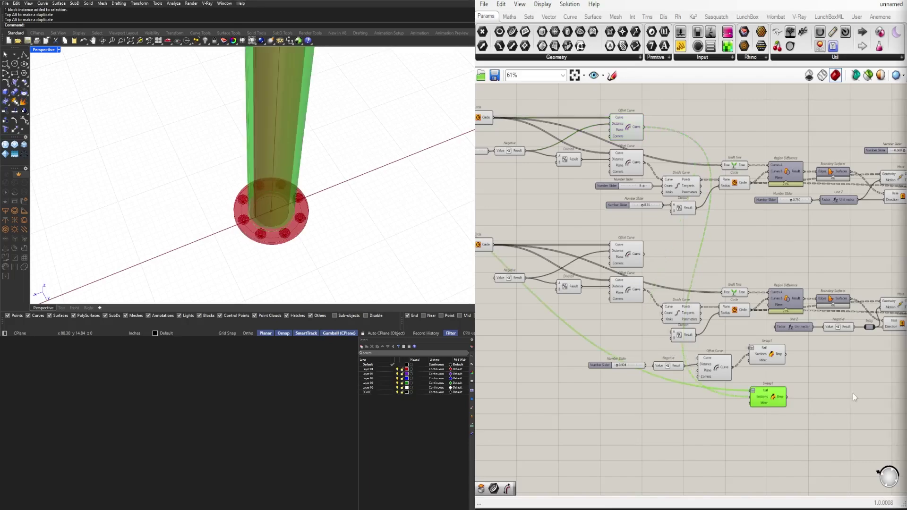
{"action": "left_click", "coordinate": [844, 395]}
{"action": "left_click", "coordinate": [766, 397]}
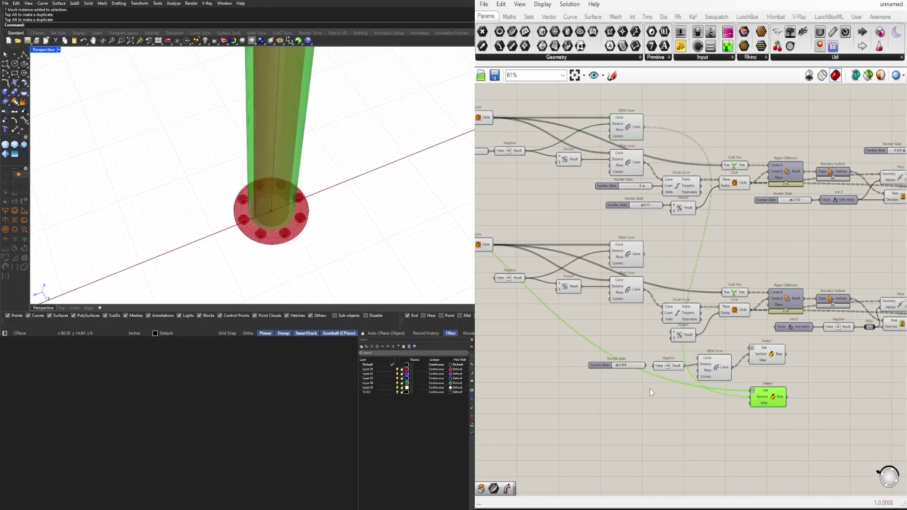
{"action": "left_click_drag", "start_coordinate": [769, 403], "coordinate": [769, 390]}
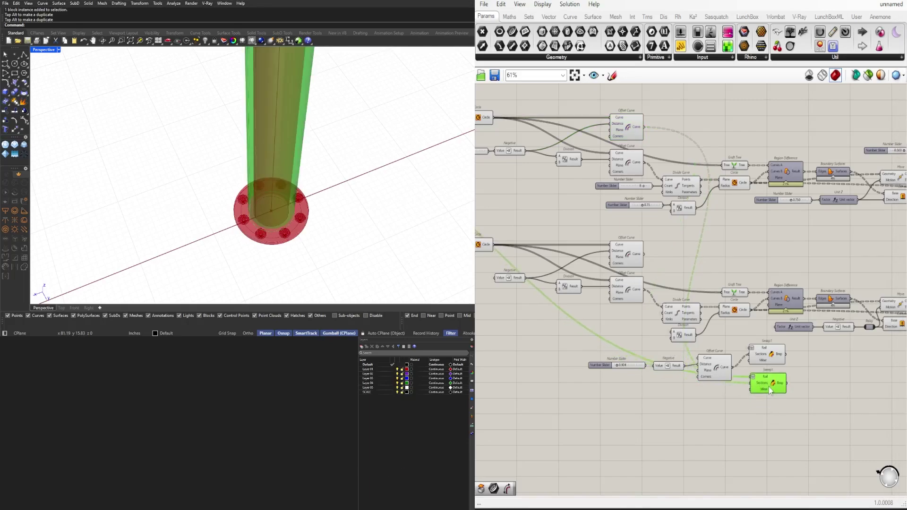
- Set the slider driving the upper chain's first Offset Curve distance to 2.090
{"action": "left_click", "coordinate": [628, 130]}
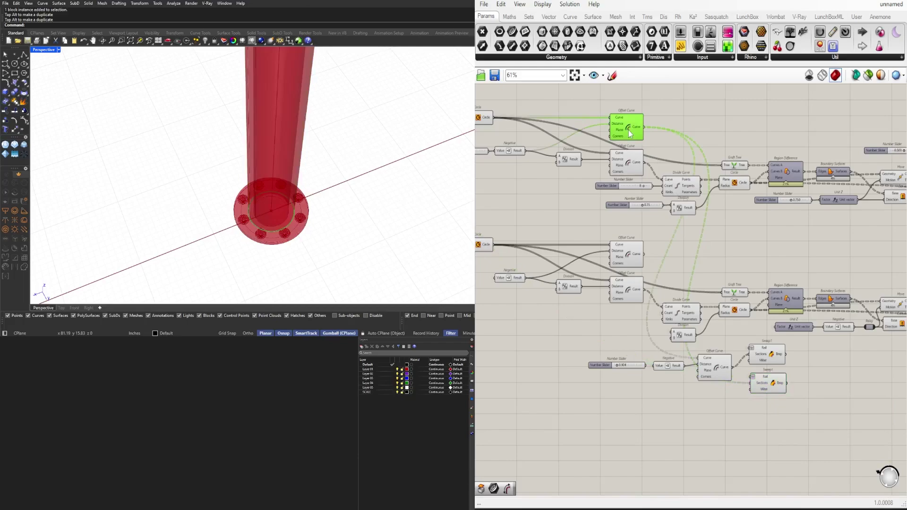
{"action": "scroll", "coordinate": [646, 229], "scroll_direction": "up", "scroll_amount": 6}
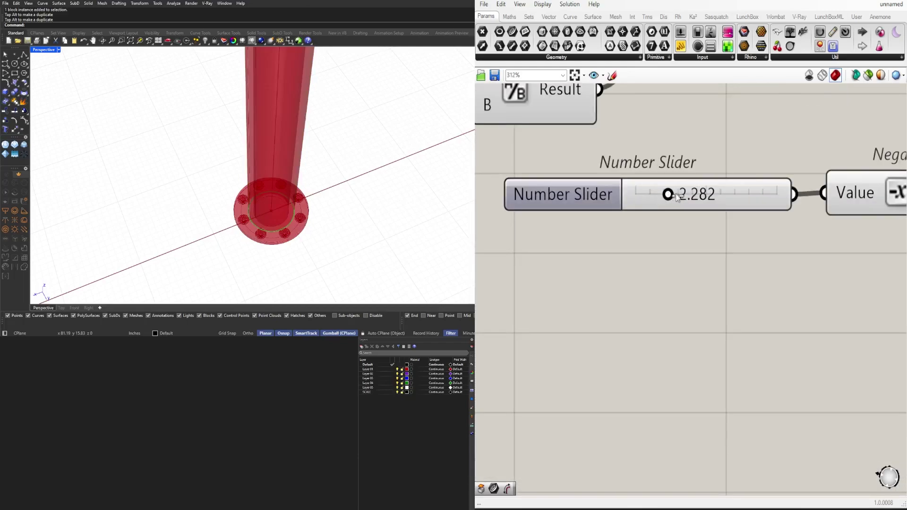
{"action": "left_click_drag", "start_coordinate": [677, 197], "coordinate": [665, 194]}
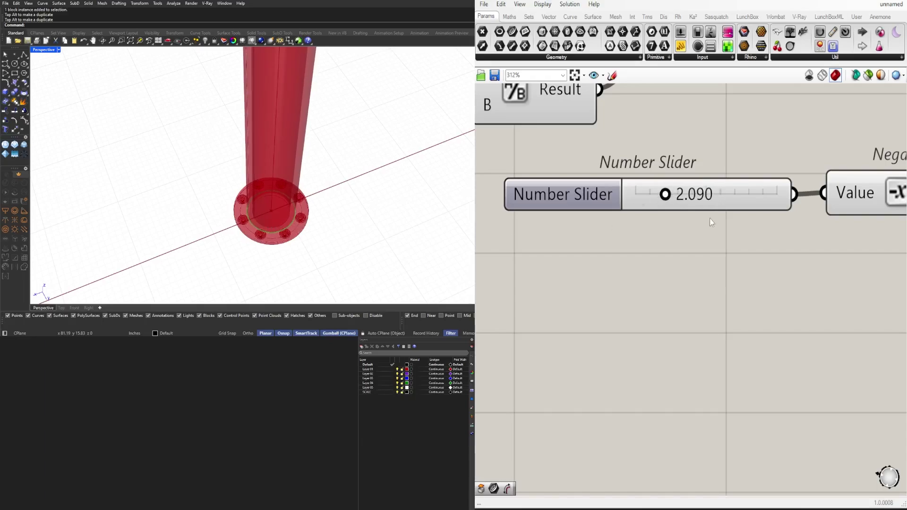
{"action": "scroll", "coordinate": [711, 222], "scroll_direction": "down", "scroll_amount": 8}
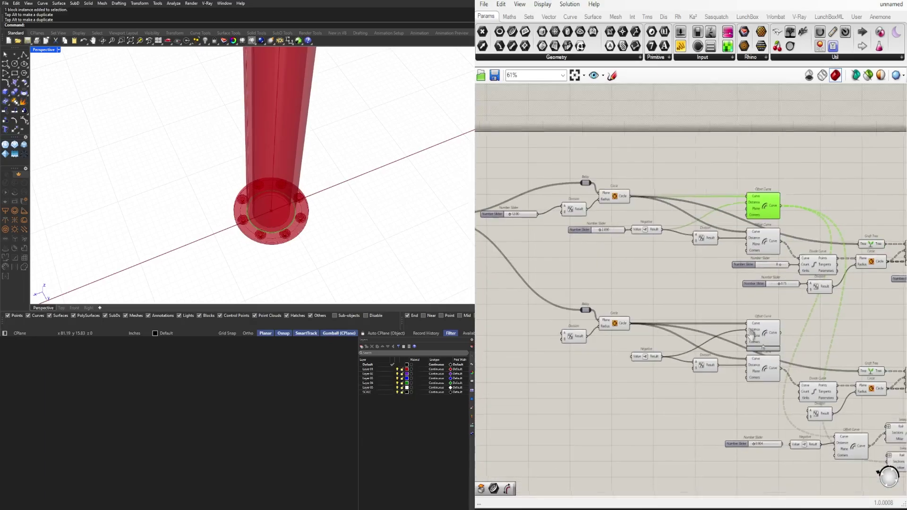
- Examine the duplicated Sweep1's shafts on the columns, from the base plates up to the top plates
{"action": "right_click_drag", "start_coordinate": [751, 334], "coordinate": [477, 234]}
{"action": "scroll", "coordinate": [633, 365], "scroll_direction": "up", "scroll_amount": 1}
{"action": "left_click", "coordinate": [631, 362]}
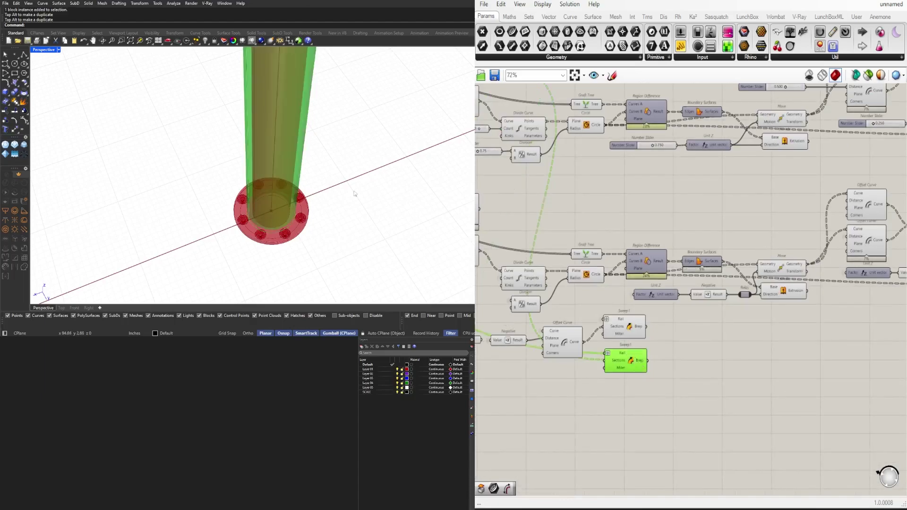
{"action": "scroll", "coordinate": [355, 194], "scroll_direction": "down", "scroll_amount": 10}
{"action": "mouse_move", "coordinate": [331, 220]}
{"action": "right_mouse_down"}
{"action": "mouse_move", "coordinate": [307, 160]}
{"action": "mouse_move", "coordinate": [314, 214]}
{"action": "right_mouse_up"}
{"action": "scroll", "coordinate": [303, 102], "scroll_direction": "up", "scroll_amount": 6}
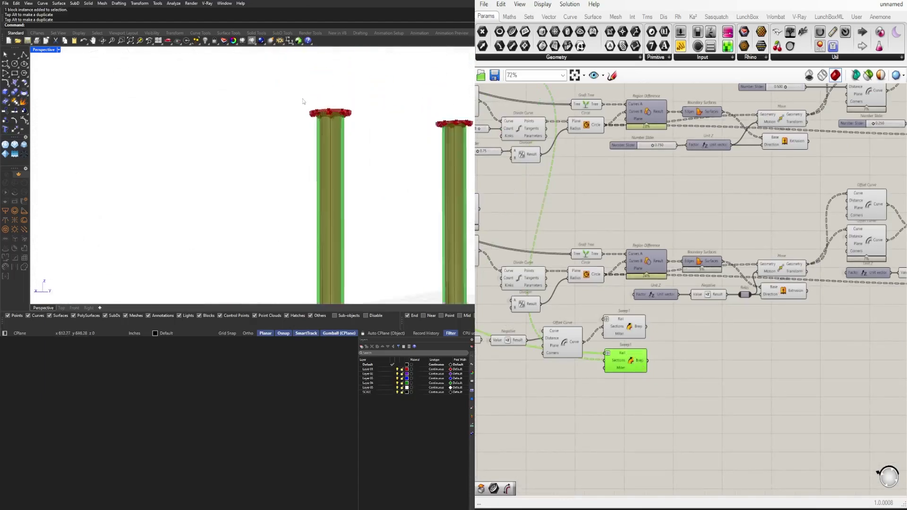
{"action": "scroll", "coordinate": [304, 101], "scroll_direction": "up", "scroll_amount": 2}
{"action": "scroll", "coordinate": [350, 99], "scroll_direction": "down", "scroll_amount": 5}
{"action": "right_click_drag", "start_coordinate": [350, 100], "coordinate": [359, 170]}
{"action": "scroll", "coordinate": [602, 363], "scroll_direction": "up", "scroll_amount": 2}
- Move the duplicated Sweep1 further below the original and set its Sections input's wire display to Hidden
{"action": "left_click_drag", "start_coordinate": [602, 363], "coordinate": [613, 402]}
{"action": "right_click_drag", "start_coordinate": [618, 369], "coordinate": [623, 253]}
{"action": "left_click_drag", "start_coordinate": [635, 282], "coordinate": [609, 280]}
{"action": "left_click", "coordinate": [713, 296]}
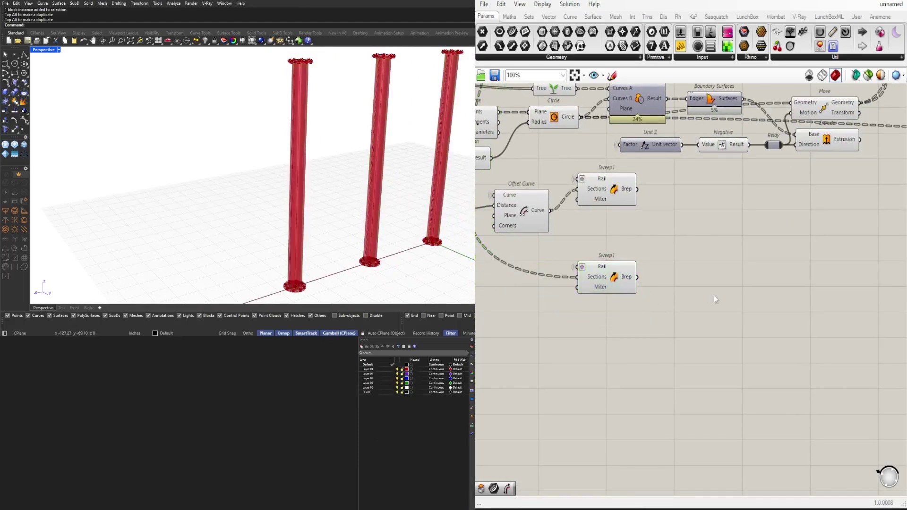
{"action": "scroll", "coordinate": [555, 235], "scroll_direction": "up", "scroll_amount": 1}
{"action": "right_click", "coordinate": [604, 283]}
{"action": "mouse_move", "coordinate": [685, 313]}
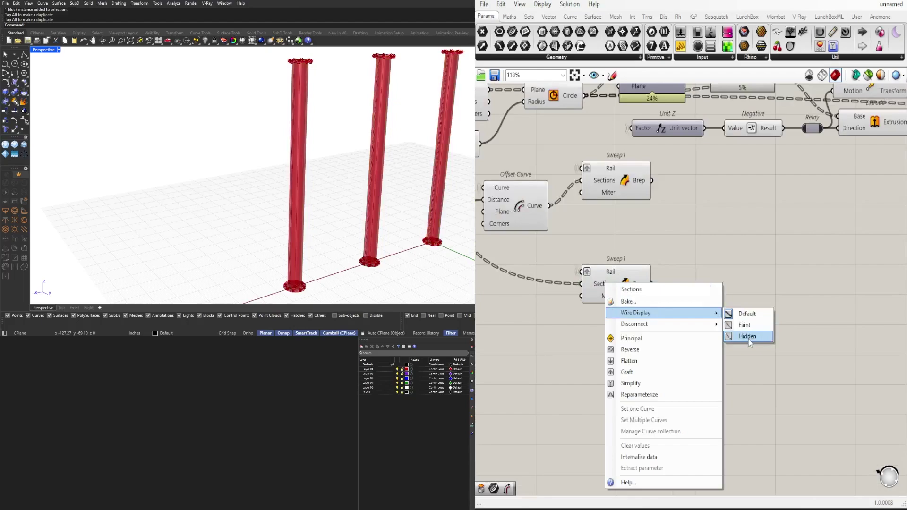
{"action": "left_click", "coordinate": [747, 336]}
{"action": "left_click_drag", "start_coordinate": [614, 289], "coordinate": [614, 285]}
{"action": "left_click", "coordinate": [749, 305]}
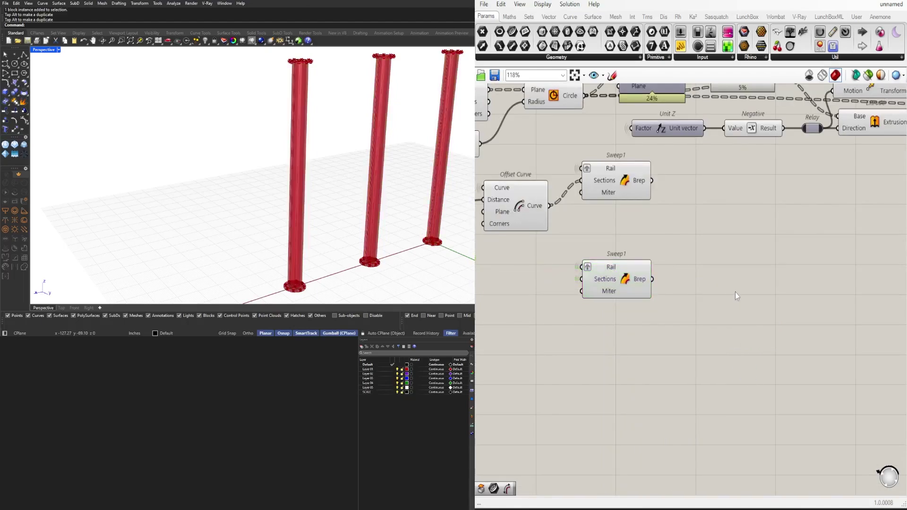
- Add an Isotrim component beside the lower Sweep1 and connect the sweep's Brep output to its Surface input
{"action": "double_click", "coordinate": [735, 293]}
{"action": "type", "text": "ISOTRIM"}
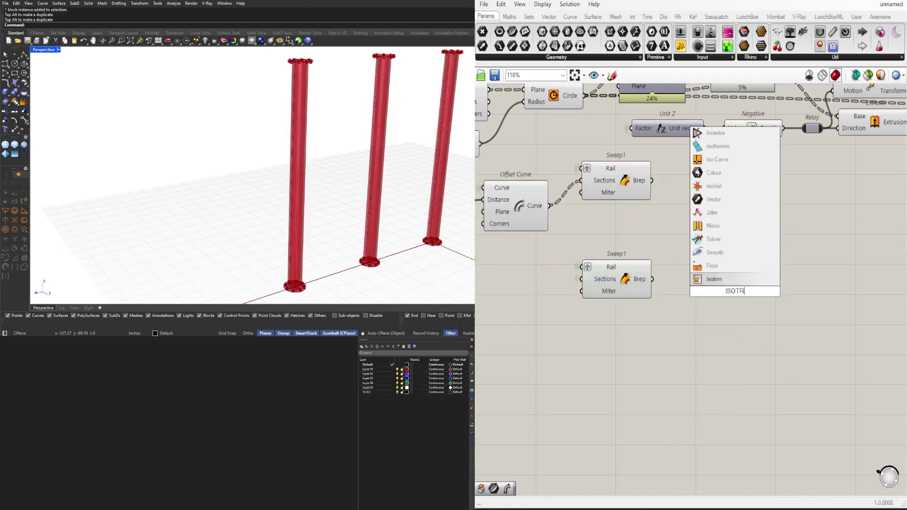
{"action": "left_click", "coordinate": [736, 280]}
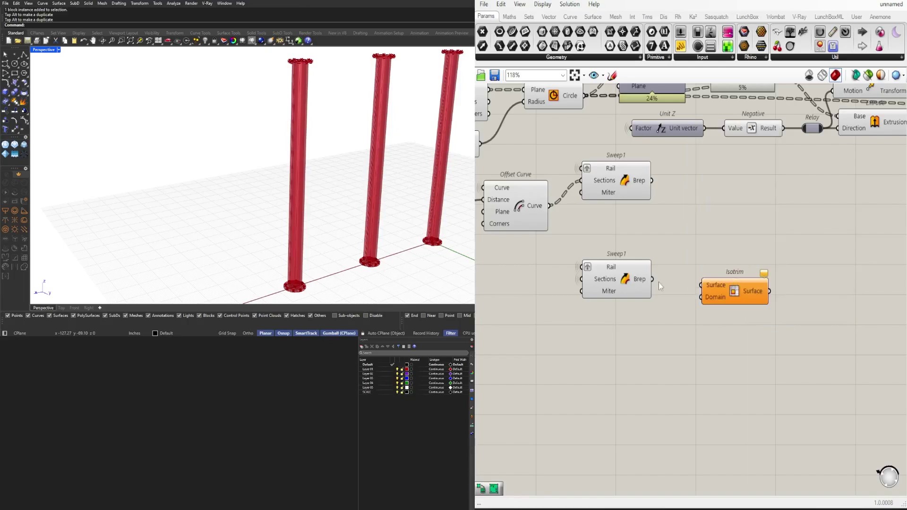
{"action": "left_click_drag", "start_coordinate": [654, 280], "coordinate": [701, 285]}
{"action": "left_click_drag", "start_coordinate": [740, 293], "coordinate": [837, 287]}
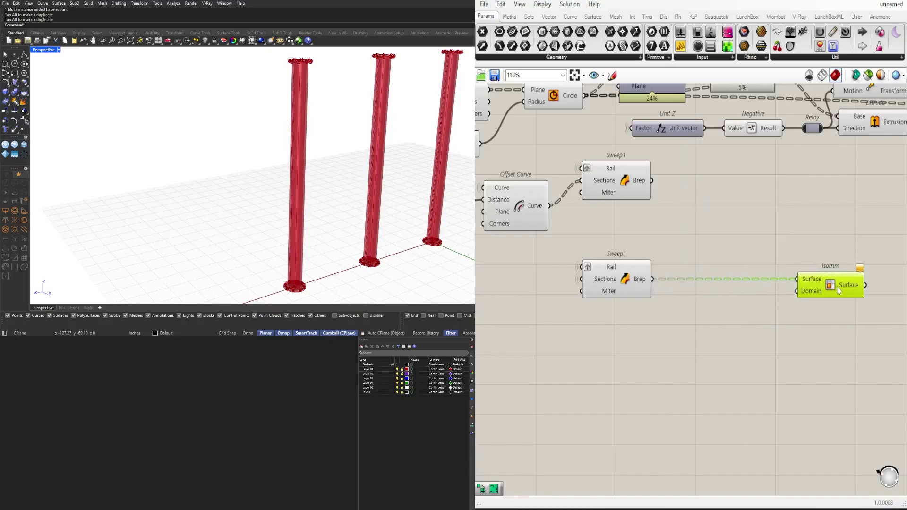
- Add a Divide Domain² component, feeding the lower Sweep1's Brep into Domain and its Segments into Isotrim's Domain
{"action": "double_click", "coordinate": [736, 316]}
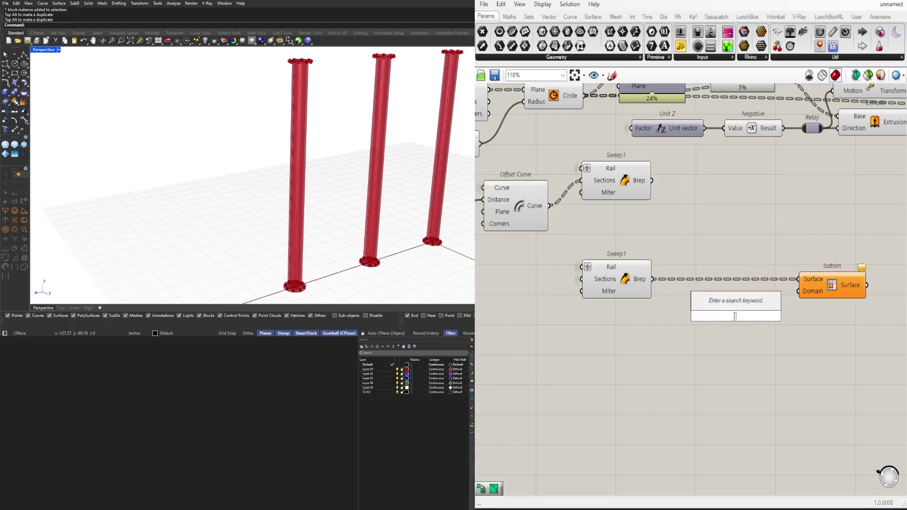
{"action": "type", "text": "DIVIDE"}
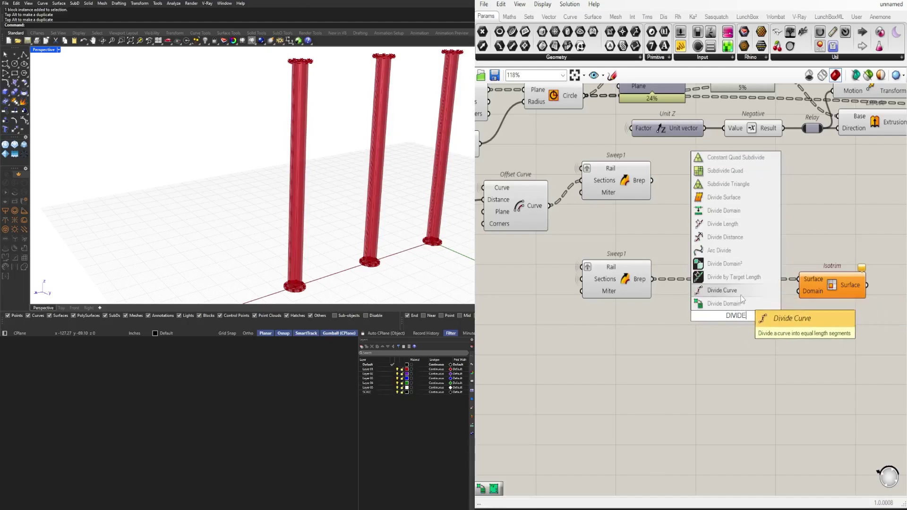
{"action": "left_click", "coordinate": [737, 302]}
{"action": "right_click_drag", "start_coordinate": [661, 282], "coordinate": [619, 259]}
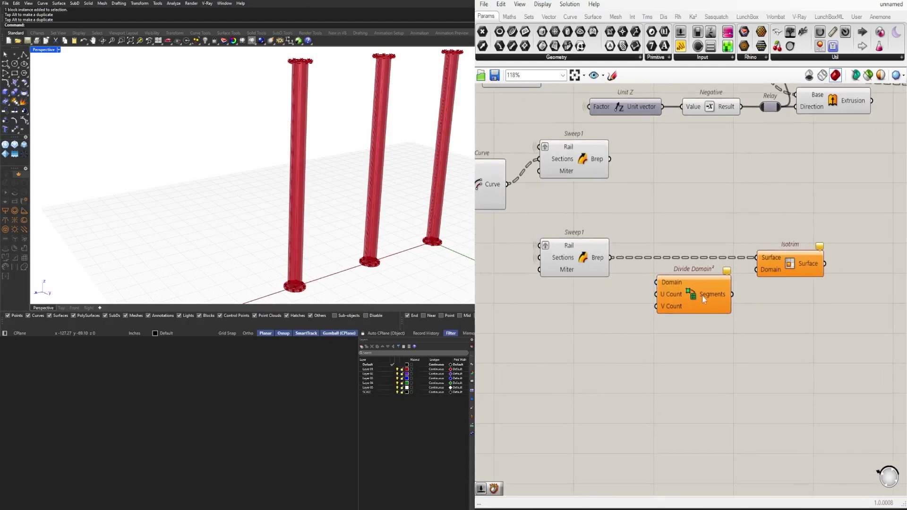
{"action": "left_click", "coordinate": [670, 297]}
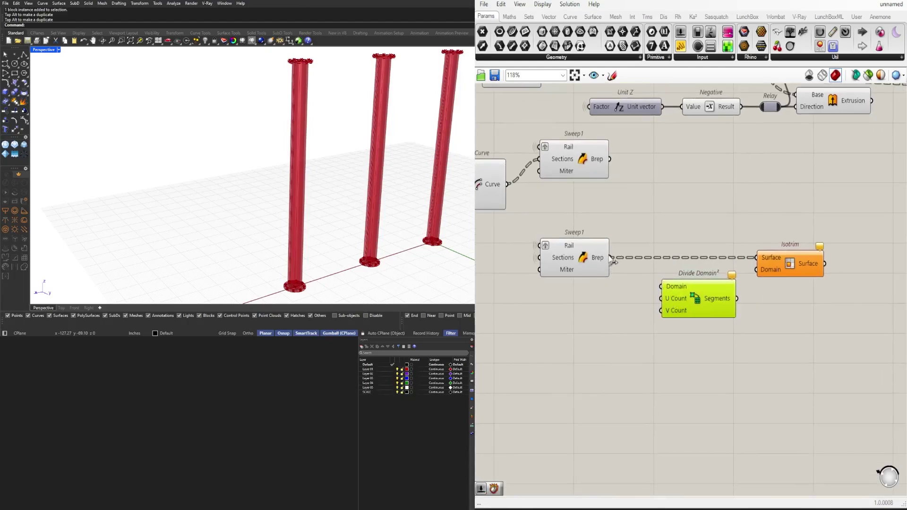
{"action": "left_click_drag", "start_coordinate": [664, 283], "coordinate": [661, 286]}
{"action": "left_click_drag", "start_coordinate": [736, 298], "coordinate": [776, 266]}
{"action": "left_click_drag", "start_coordinate": [688, 298], "coordinate": [676, 297]}
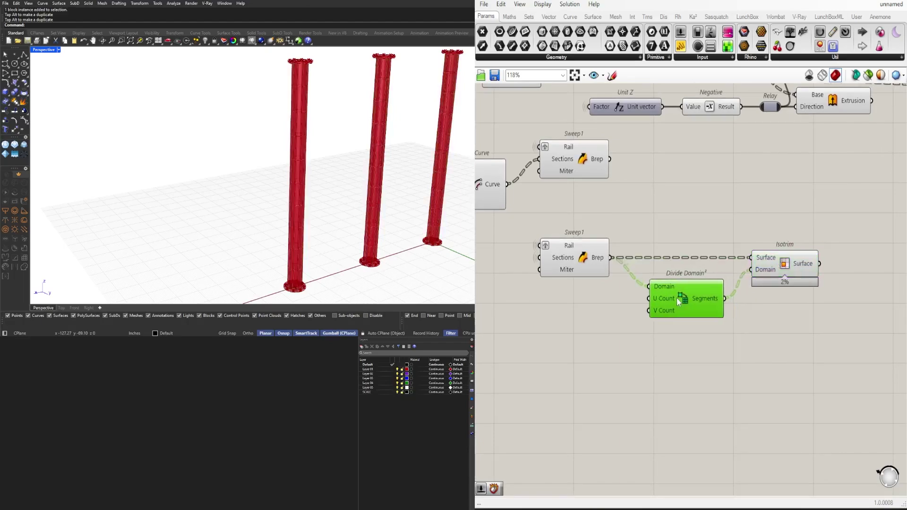
- Create two number sliders with value 5 and connect them to Divide Domain²'s U Count and V Count inputs
{"action": "double_click", "coordinate": [596, 324]}
{"action": "type", "text": "5"}
{"action": "key", "text": "Return"}
{"action": "scroll", "coordinate": [574, 330], "scroll_direction": "up", "scroll_amount": 4}
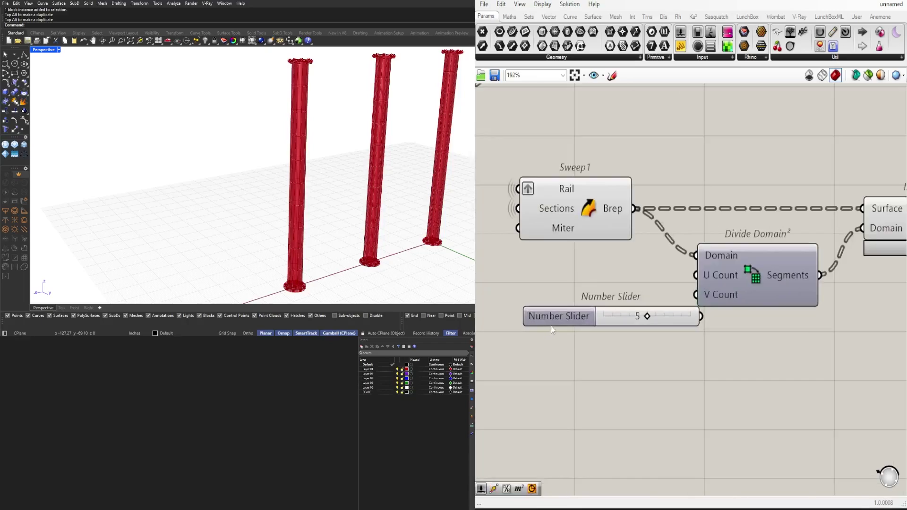
{"action": "left_click_drag", "start_coordinate": [657, 295], "coordinate": [695, 275]}
{"action": "mouse_move", "coordinate": [515, 294]}
{"action": "left_mouse_down"}
{"action": "mouse_move", "coordinate": [511, 275]}
{"action": "mouse_move", "coordinate": [513, 308]}
{"action": "left_mouse_up"}
{"action": "left_click_drag", "start_coordinate": [655, 308], "coordinate": [695, 295]}
{"action": "right_click_drag", "start_coordinate": [695, 294], "coordinate": [605, 293]}
- Set the U Count slider to 10 and the V Count slider to 7 while previewing the Isotrim panels
{"action": "left_click", "coordinate": [789, 218]}
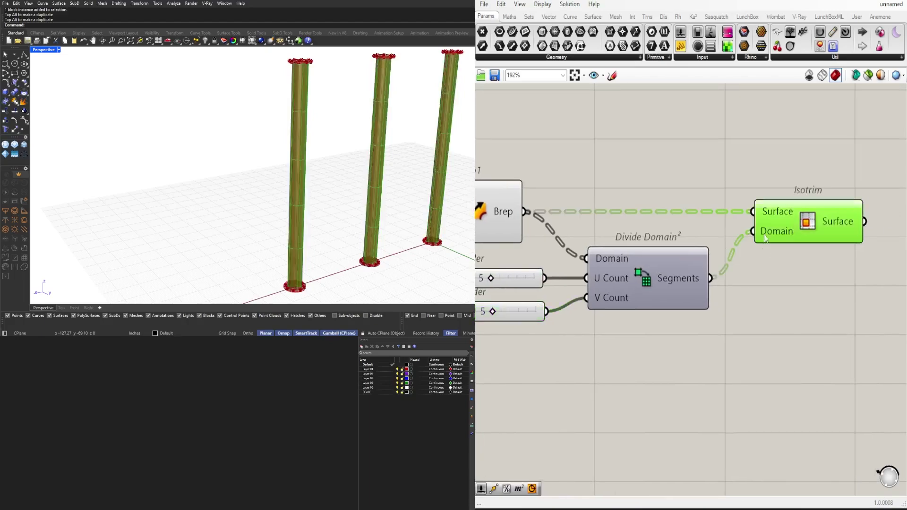
{"action": "right_click_drag", "start_coordinate": [708, 330], "coordinate": [789, 330]}
{"action": "scroll", "coordinate": [551, 255], "scroll_direction": "up", "scroll_amount": 6}
{"action": "left_click_drag", "start_coordinate": [558, 236], "coordinate": [635, 236]}
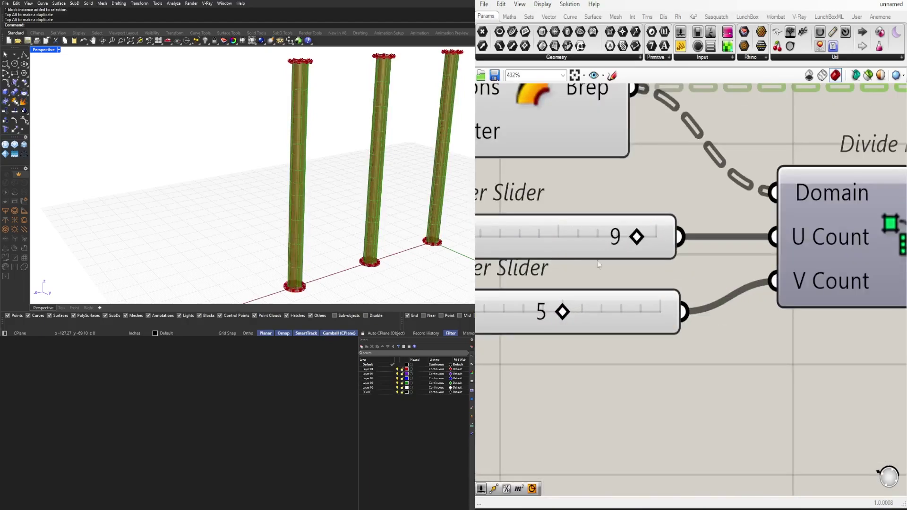
{"action": "left_click_drag", "start_coordinate": [561, 312], "coordinate": [581, 312]}
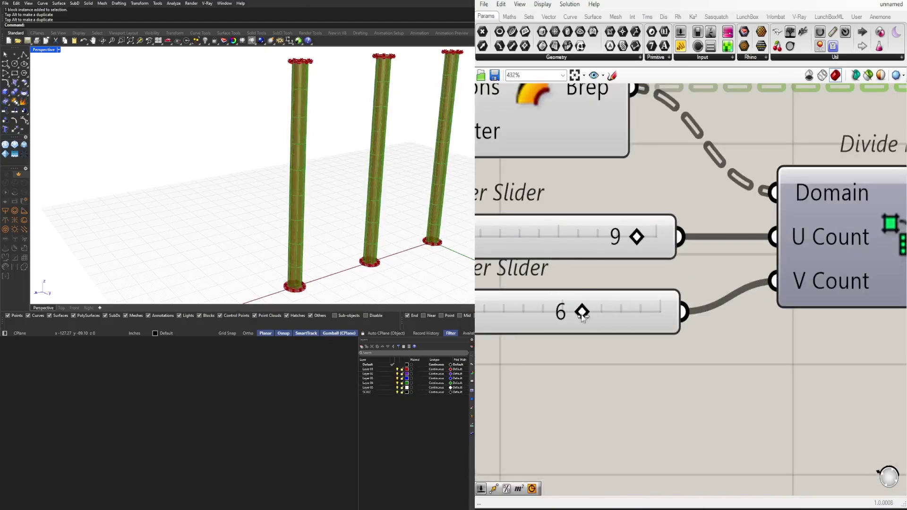
{"action": "left_click_drag", "start_coordinate": [636, 237], "coordinate": [672, 242]}
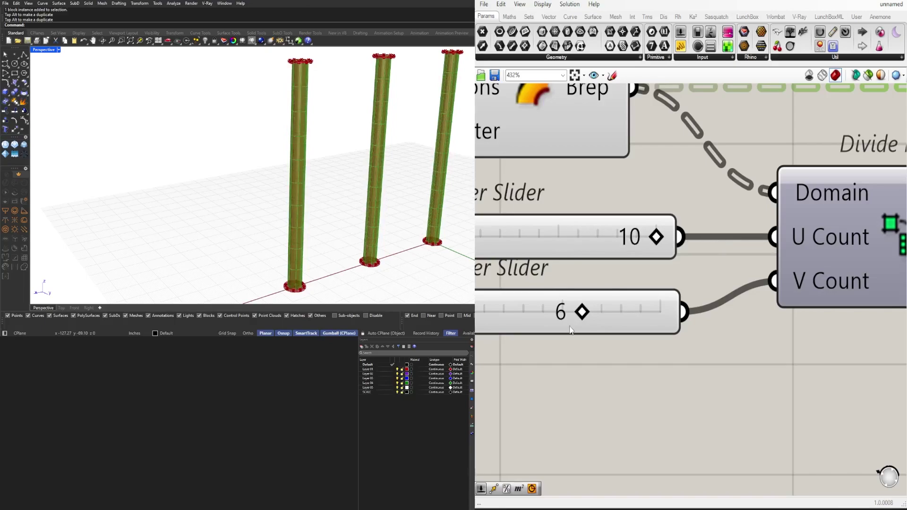
{"action": "scroll", "coordinate": [570, 330], "scroll_direction": "down", "scroll_amount": 3}
{"action": "mouse_move", "coordinate": [648, 316]}
{"action": "left_mouse_down"}
{"action": "mouse_move", "coordinate": [690, 316]}
{"action": "mouse_move", "coordinate": [662, 315]}
{"action": "left_mouse_up"}
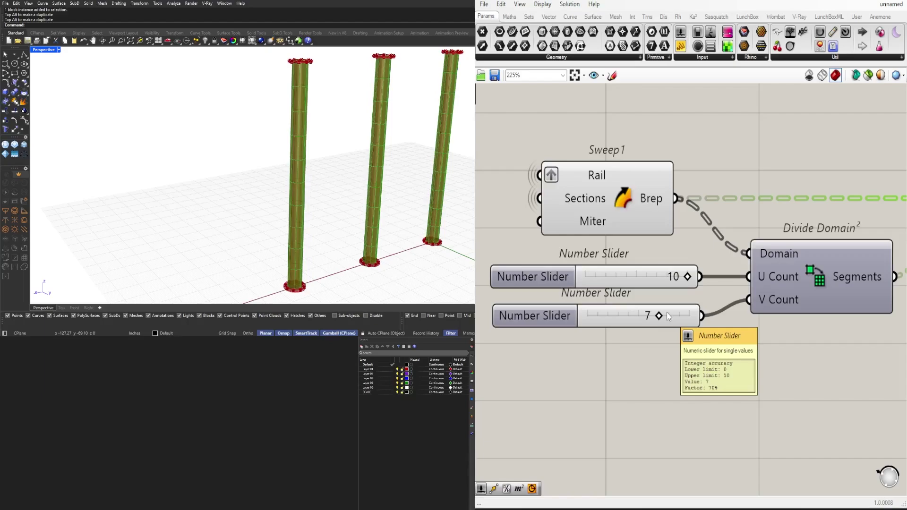
{"action": "scroll", "coordinate": [725, 313], "scroll_direction": "down", "scroll_amount": 3}
{"action": "left_click", "coordinate": [649, 339]}
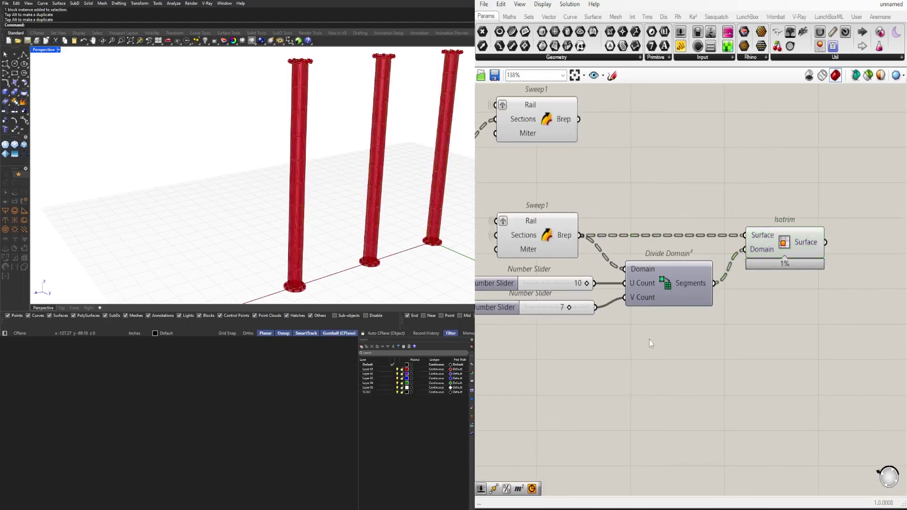
- Turn off the preview of the lower Sweep1 that feeds the Isotrim component
{"action": "left_click", "coordinate": [762, 263]}
{"action": "right_click_drag", "start_coordinate": [762, 264], "coordinate": [702, 288]}
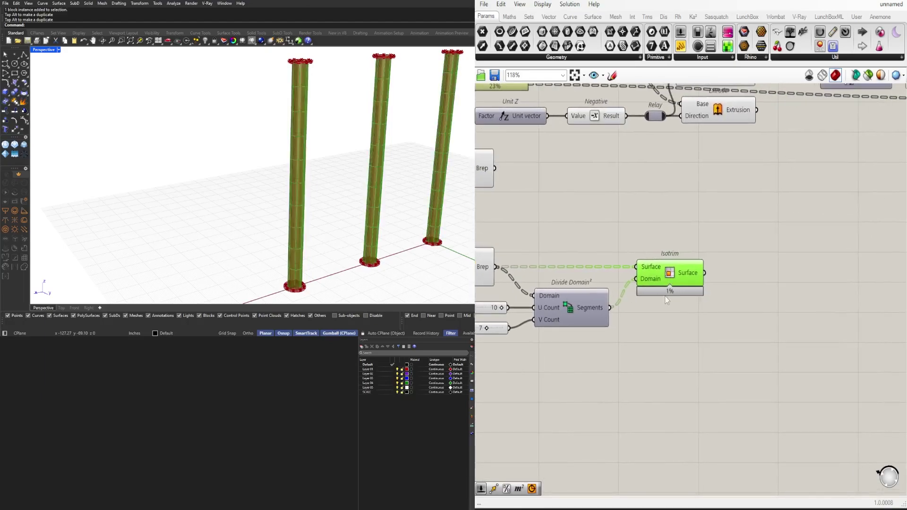
{"action": "scroll", "coordinate": [591, 344], "scroll_direction": "down", "scroll_amount": 2}
{"action": "right_click_drag", "start_coordinate": [576, 355], "coordinate": [744, 350]}
{"action": "left_click_drag", "start_coordinate": [755, 362], "coordinate": [617, 245]}
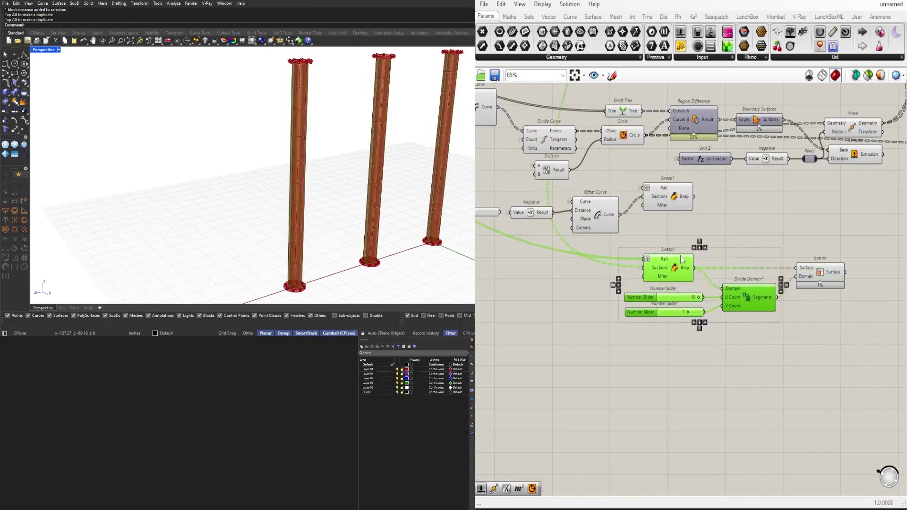
{"action": "middle_click", "coordinate": [680, 256]}
{"action": "left_click", "coordinate": [709, 222]}
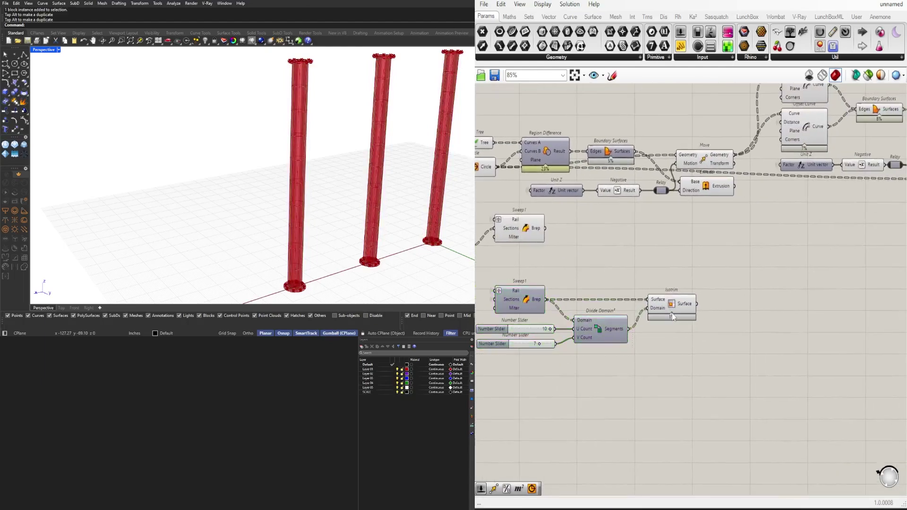
- Examine the Isotrim panel divisions along the column shafts and up to the top plates
{"action": "right_click_drag", "start_coordinate": [398, 145], "coordinate": [263, 121]}
{"action": "scroll", "coordinate": [285, 110], "scroll_direction": "up", "scroll_amount": 5}
{"action": "scroll", "coordinate": [259, 103], "scroll_direction": "down", "scroll_amount": 5}
{"action": "scroll", "coordinate": [242, 68], "scroll_direction": "up", "scroll_amount": 5}
{"action": "scroll", "coordinate": [242, 68], "scroll_direction": "down", "scroll_amount": 5}
{"action": "right_click_drag", "start_coordinate": [243, 68], "coordinate": [283, 148]}
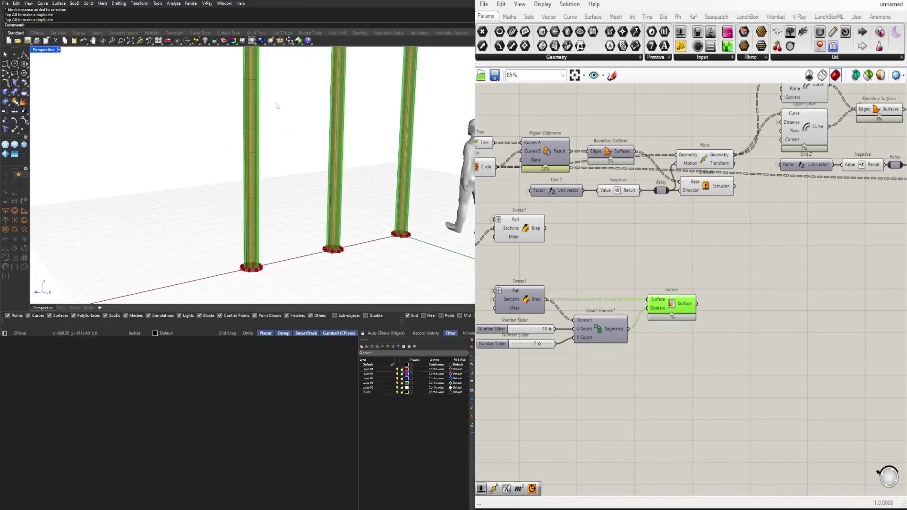
{"action": "scroll", "coordinate": [236, 96], "scroll_direction": "up", "scroll_amount": 5}
{"action": "left_click", "coordinate": [670, 282]}
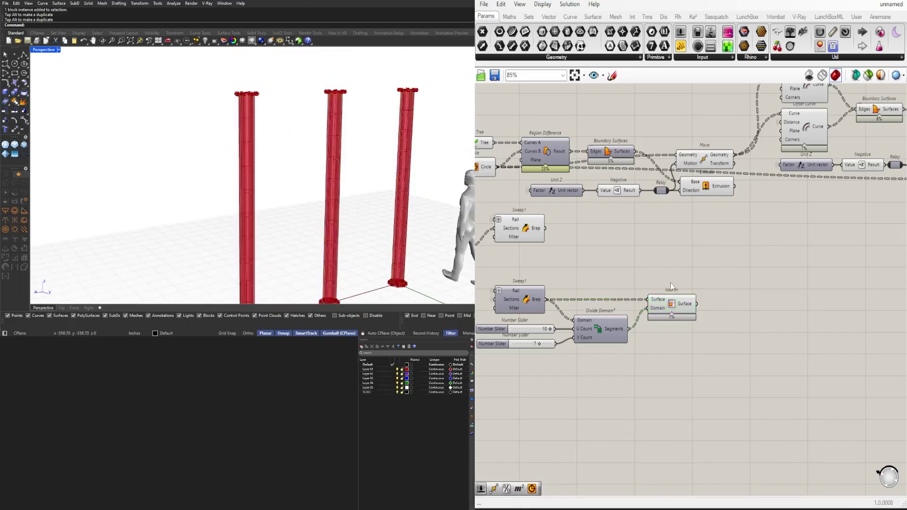
{"action": "left_click", "coordinate": [682, 305]}
{"action": "left_click_drag", "start_coordinate": [682, 305], "coordinate": [695, 304]}
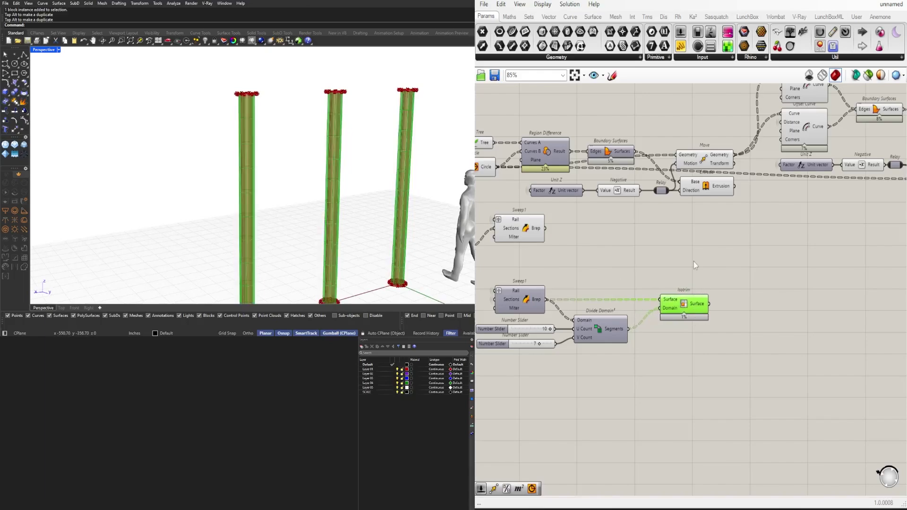
{"action": "left_click", "coordinate": [696, 265]}
{"action": "left_click", "coordinate": [684, 305]}
{"action": "scroll", "coordinate": [248, 110], "scroll_direction": "up", "scroll_amount": 4}
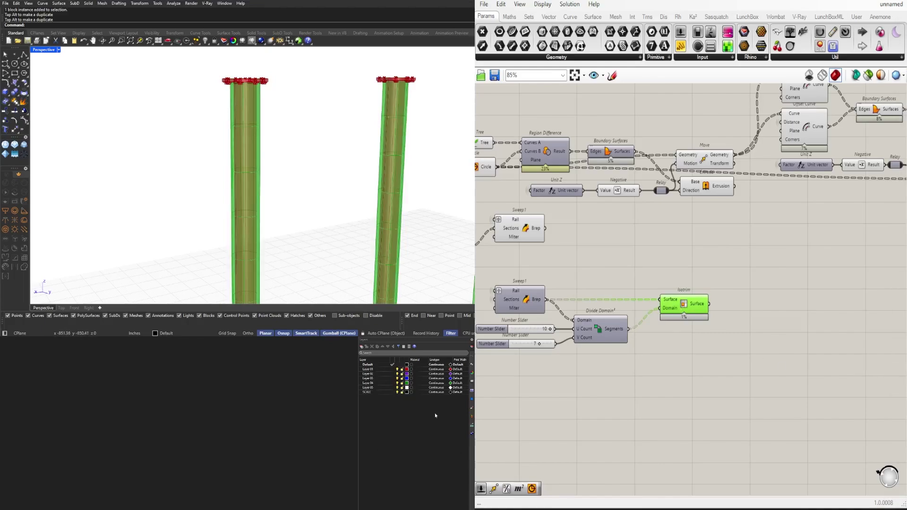
- Add a Deconstruct Brep component and connect Isotrim's Surface output to its Brep input
{"action": "double_click", "coordinate": [769, 310]}
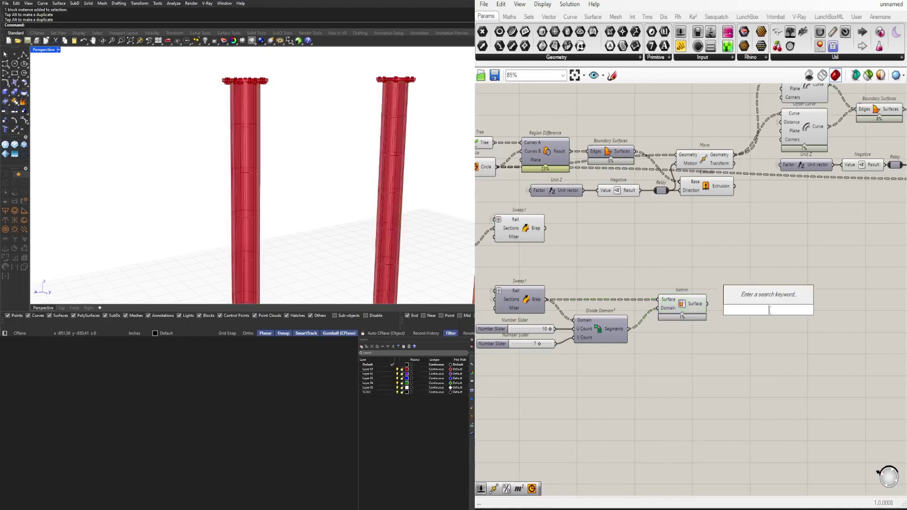
{"action": "type", "text": "Di"}
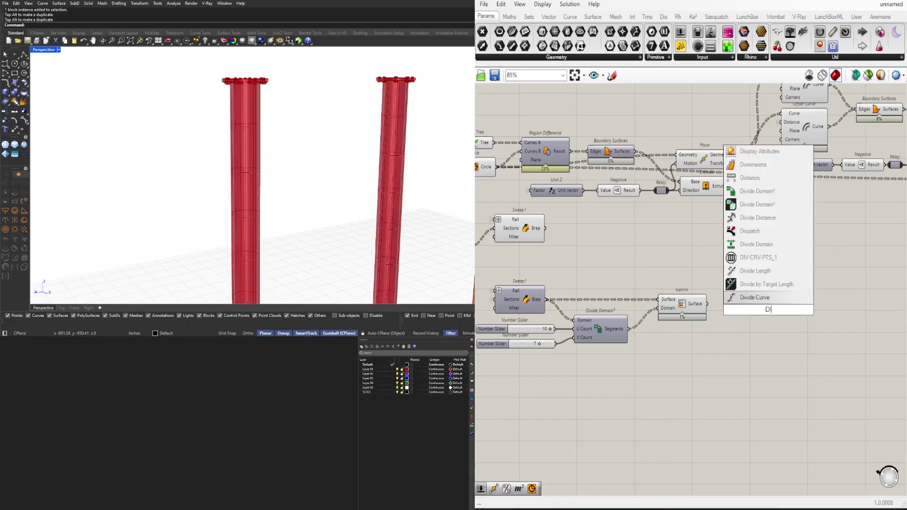
{"action": "key", "text": "BackSpace"}
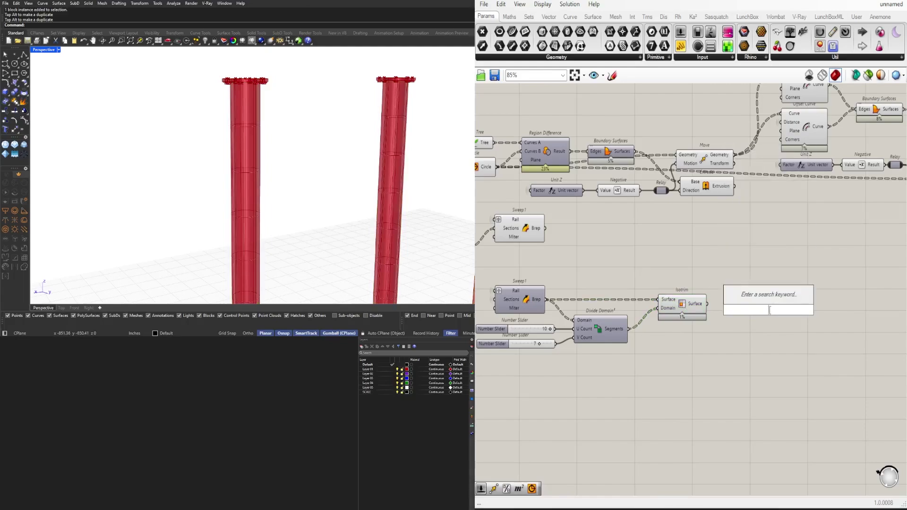
{"action": "type", "text": "DEC"}
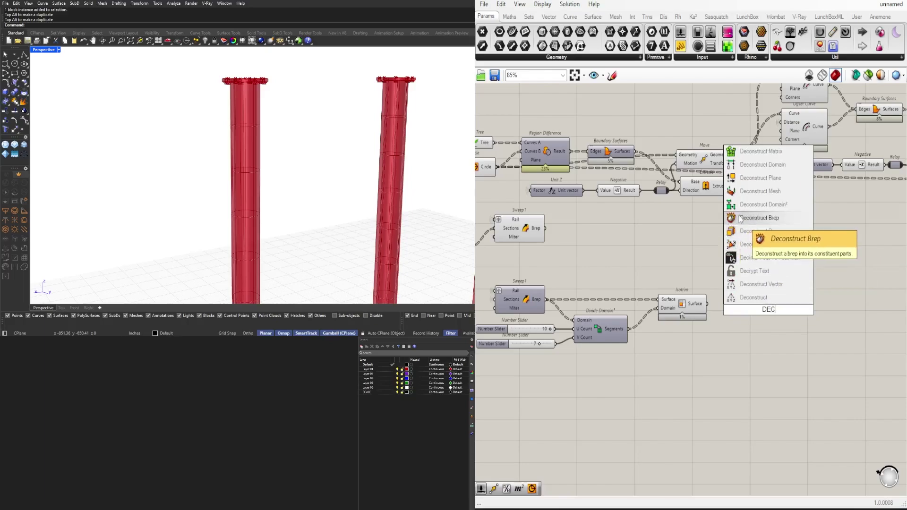
{"action": "left_click", "coordinate": [740, 218]}
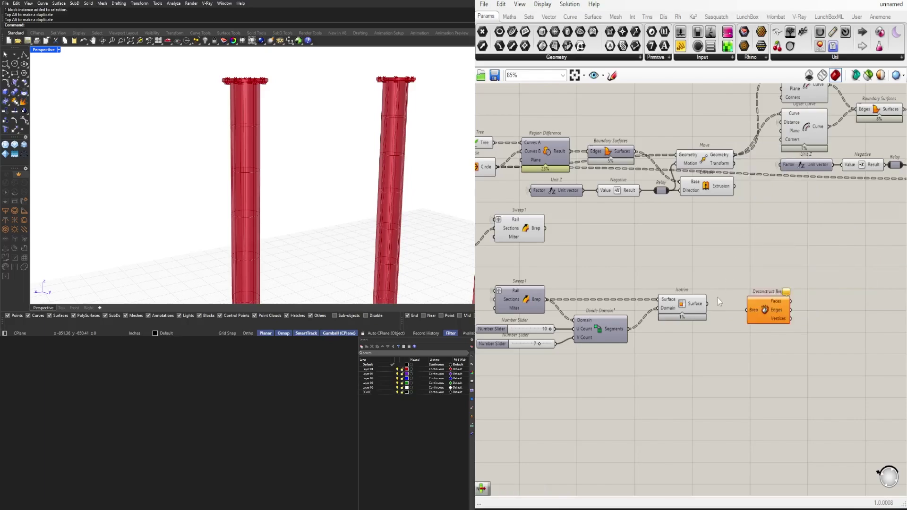
{"action": "left_click_drag", "start_coordinate": [708, 305], "coordinate": [775, 305]}
{"action": "right_click_drag", "start_coordinate": [782, 307], "coordinate": [654, 313]}
{"action": "left_click_drag", "start_coordinate": [654, 314], "coordinate": [635, 317]}
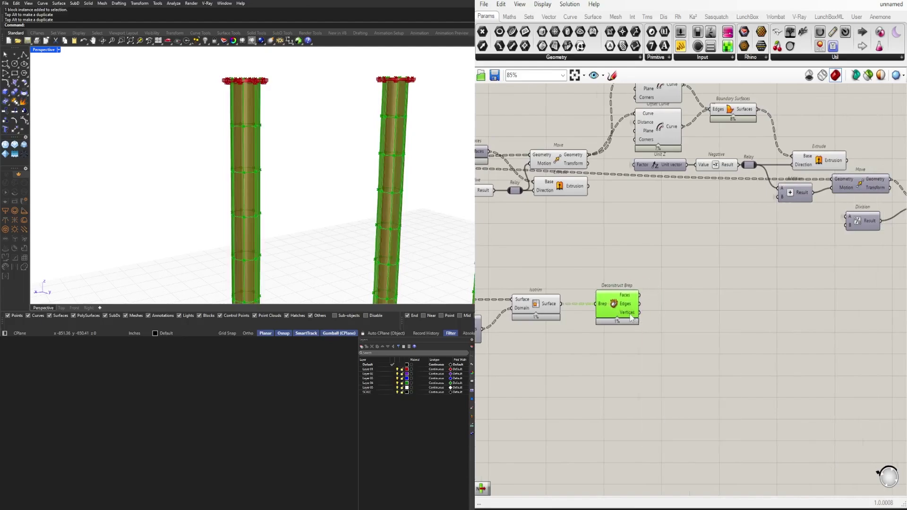
- Add a List Item component and connect Deconstruct Brep's Vertices output to its List input
{"action": "scroll", "coordinate": [629, 314], "scroll_direction": "up", "scroll_amount": 3}
{"action": "left_click", "coordinate": [651, 339]}
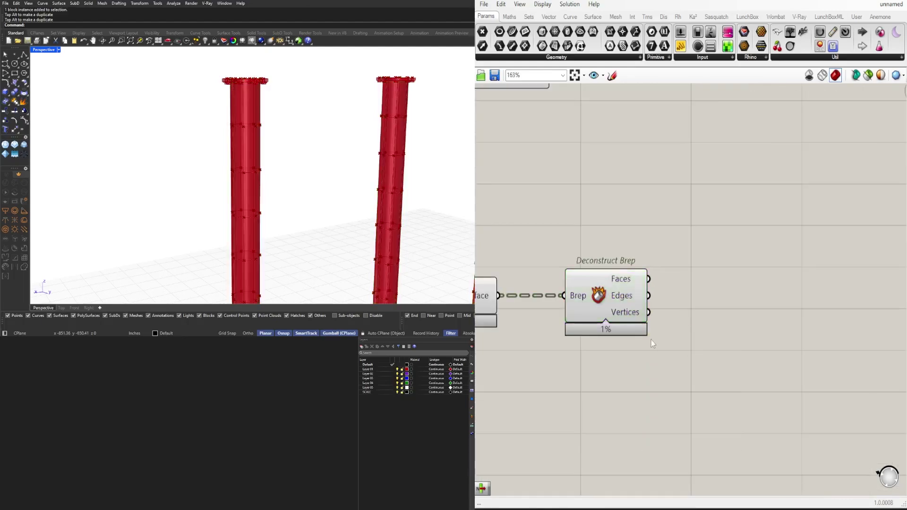
{"action": "left_click", "coordinate": [631, 317]}
{"action": "double_click", "coordinate": [764, 360]}
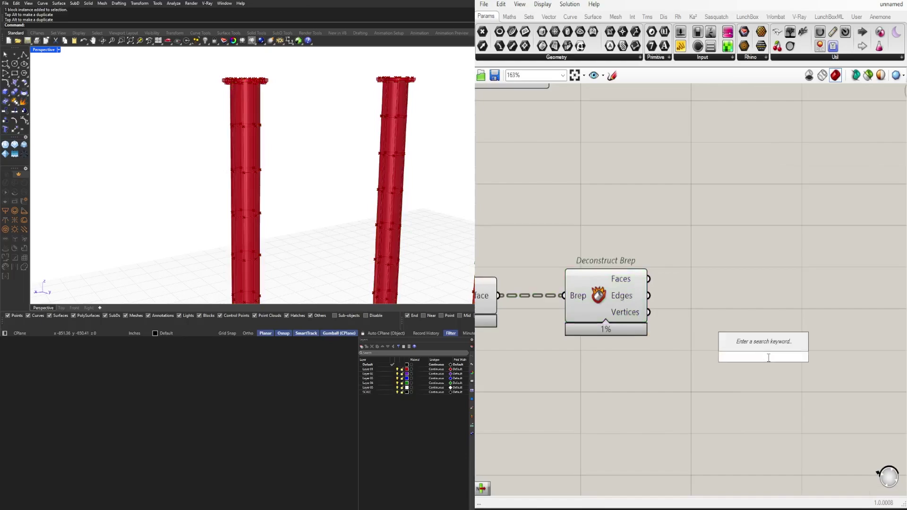
{"action": "type", "text": "ITEM"}
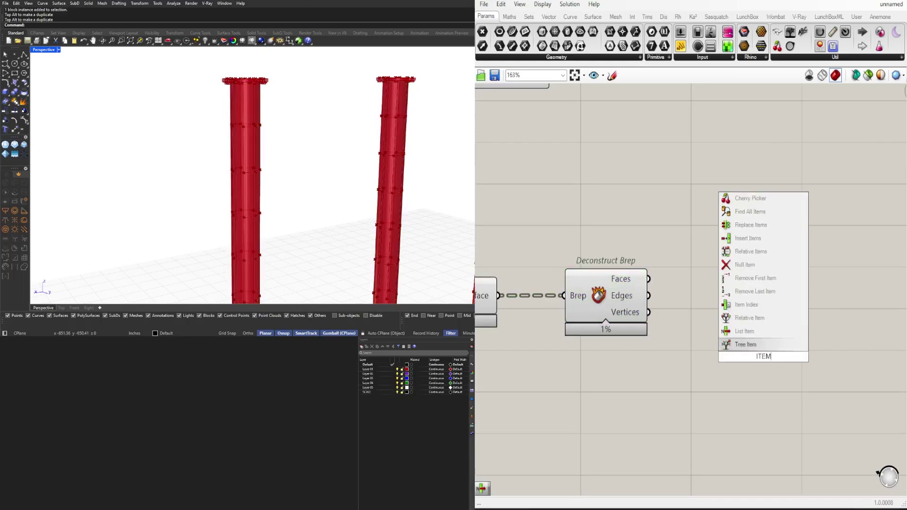
{"action": "left_click", "coordinate": [741, 331]}
{"action": "left_click_drag", "start_coordinate": [648, 312], "coordinate": [748, 330]}
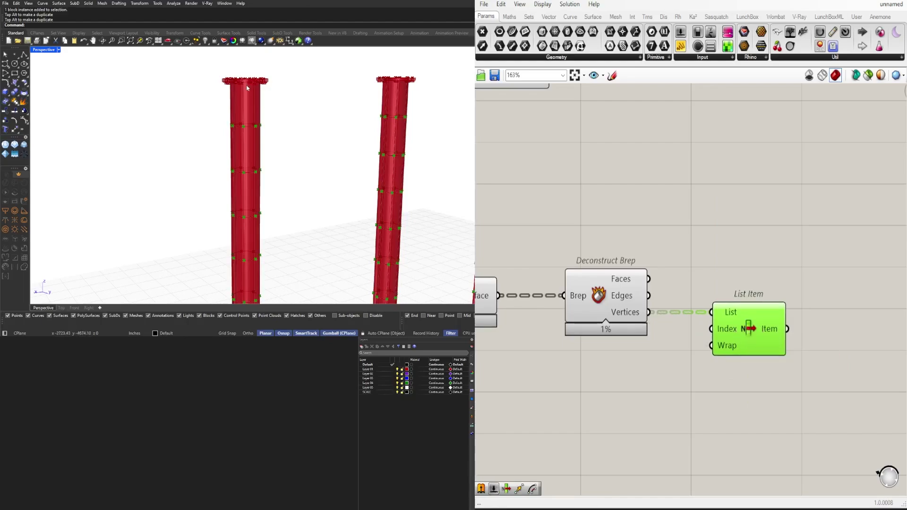
- Extend the List Item component with the extra outputs +1, +2 and +3
{"action": "scroll", "coordinate": [785, 351], "scroll_direction": "up", "scroll_amount": 6}
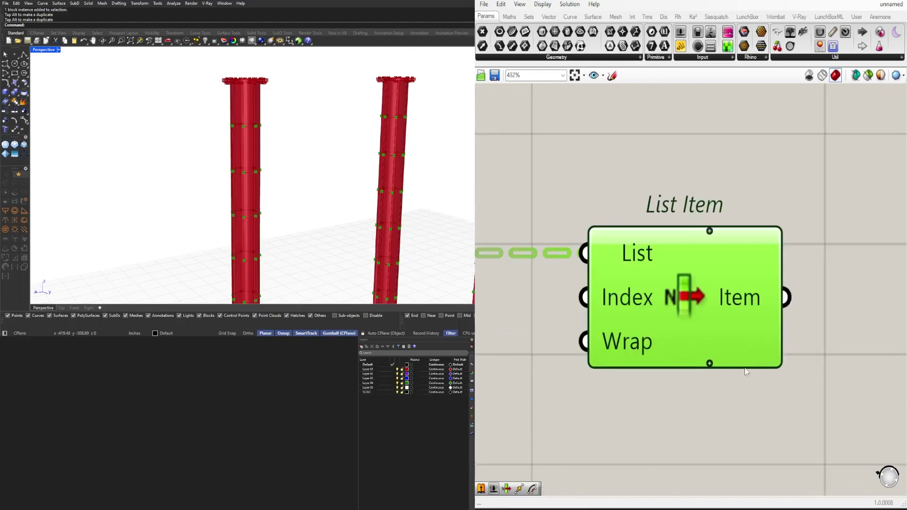
{"action": "left_click", "coordinate": [697, 361]}
{"action": "left_click", "coordinate": [697, 361]}
{"action": "scroll", "coordinate": [764, 408], "scroll_direction": "down", "scroll_amount": 6}
{"action": "right_click_drag", "start_coordinate": [764, 408], "coordinate": [740, 338]}
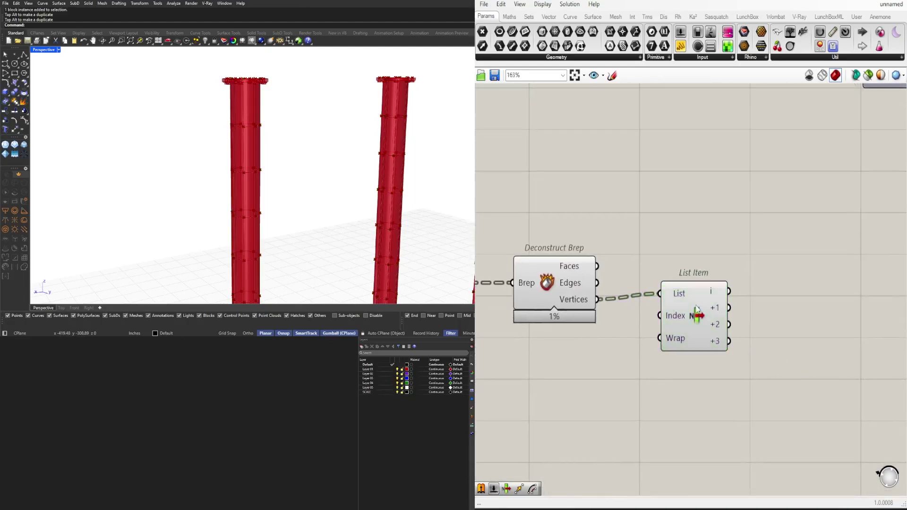
{"action": "scroll", "coordinate": [757, 321], "scroll_direction": "down", "scroll_amount": 2}
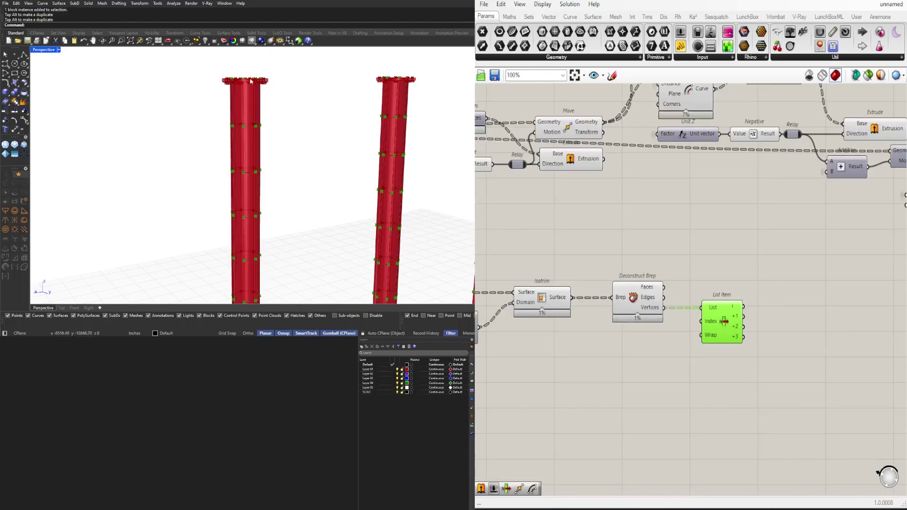
- Add a PolyLine component beside the List Item component
{"action": "double_click", "coordinate": [788, 334]}
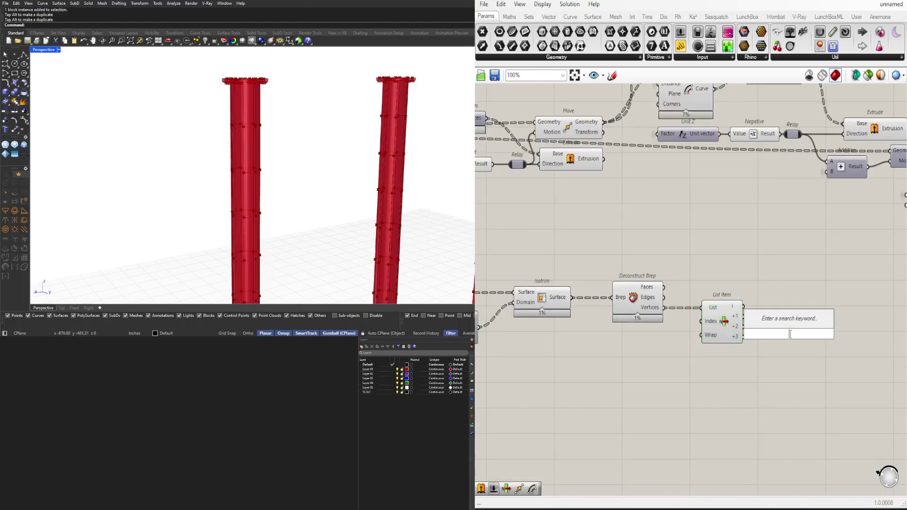
{"action": "type", "text": "POLYL"}
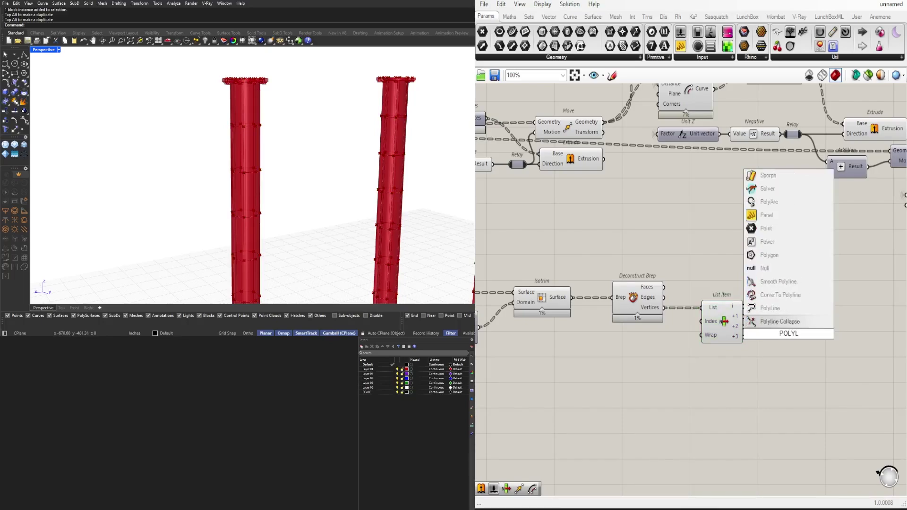
{"action": "key", "text": "Up"}
{"action": "key", "text": "Return"}
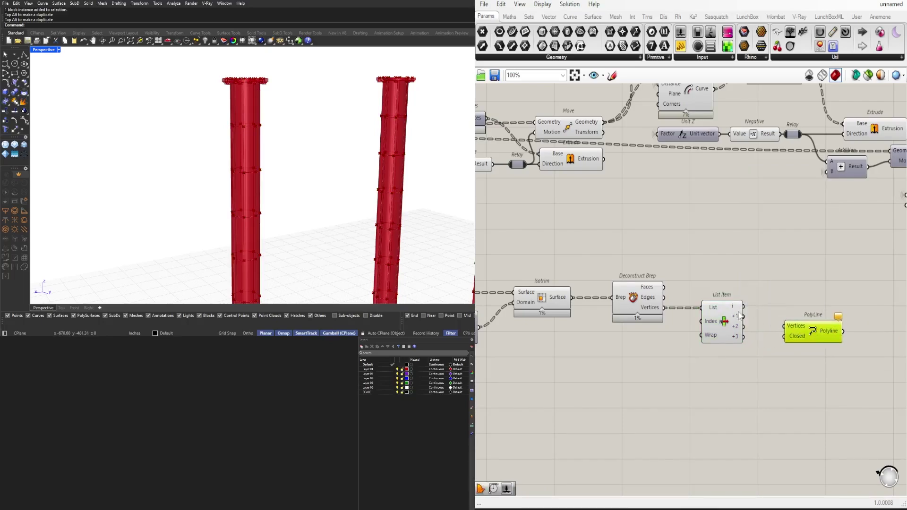
{"action": "left_click", "coordinate": [739, 315]}
{"action": "right_click_drag", "start_coordinate": [761, 328], "coordinate": [718, 323]}
- Set the PolyLine component's Closed input so that it produces closed polylines
{"action": "right_click", "coordinate": [757, 334]}
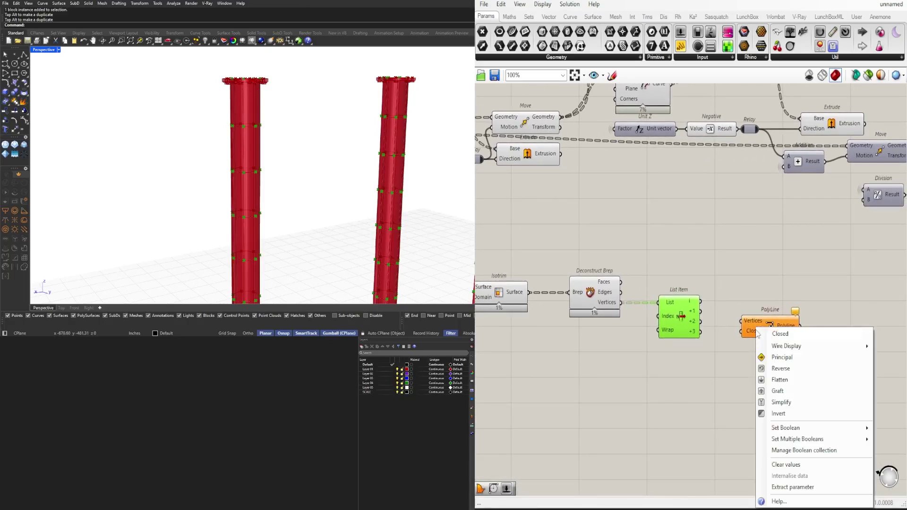
{"action": "left_click", "coordinate": [749, 332]}
{"action": "right_click", "coordinate": [749, 331]}
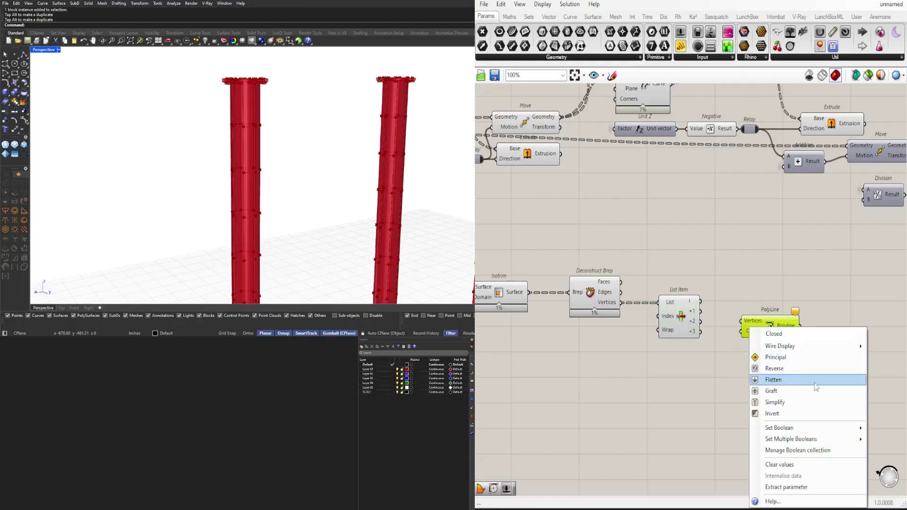
{"action": "mouse_move", "coordinate": [820, 428]}
{"action": "left_click", "coordinate": [896, 441]}
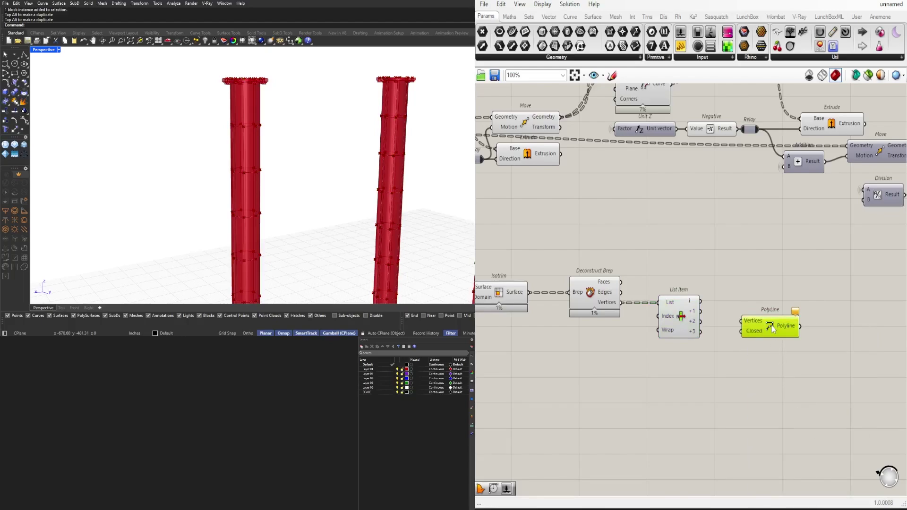
- Add a Boundary Surfaces component fed by the PolyLine component's Polyline output
{"action": "right_click_drag", "start_coordinate": [773, 330], "coordinate": [722, 319]}
{"action": "double_click", "coordinate": [785, 323]}
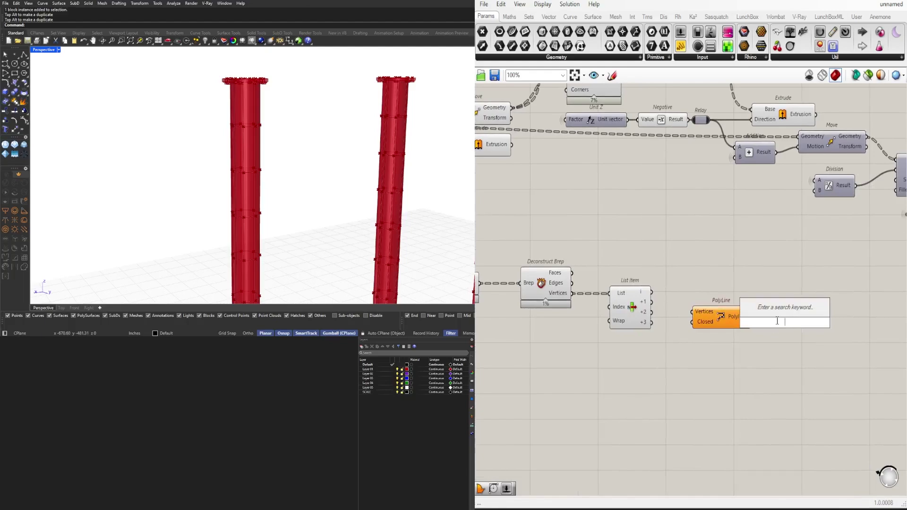
{"action": "type", "text": "BOUND"}
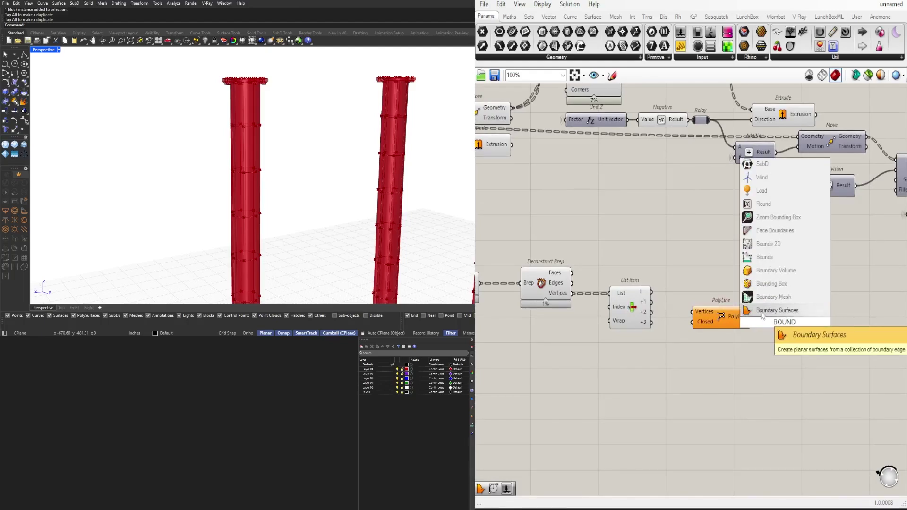
{"action": "key", "text": "Return"}
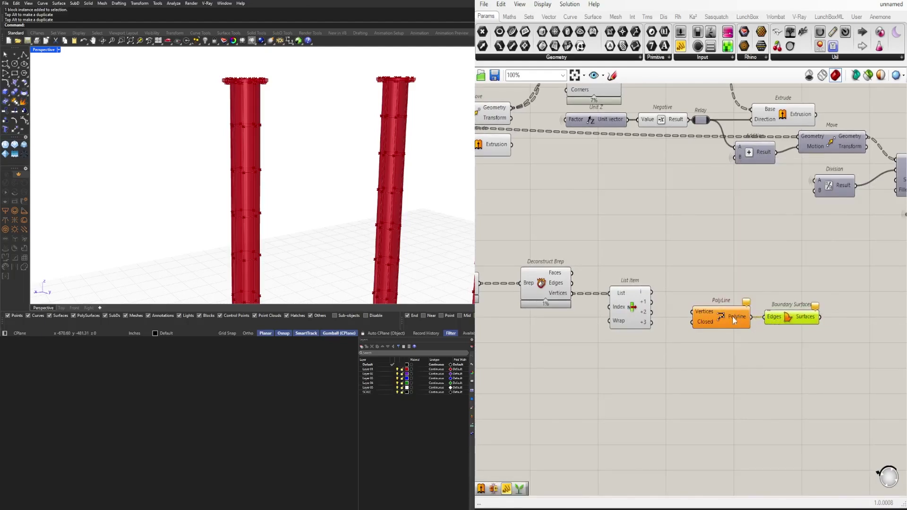
- Turn off the preview of the Isotrim and Deconstruct Brep components
{"action": "scroll", "coordinate": [734, 321], "scroll_direction": "down", "scroll_amount": 1}
{"action": "right_click_drag", "start_coordinate": [571, 335], "coordinate": [692, 325]}
{"action": "left_click_drag", "start_coordinate": [693, 325], "coordinate": [613, 245]}
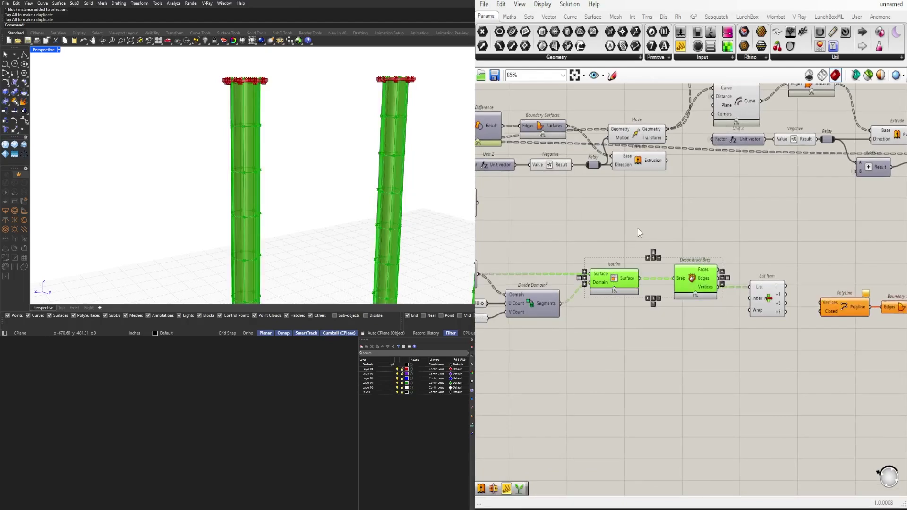
{"action": "middle_click", "coordinate": [637, 228]}
{"action": "left_click", "coordinate": [666, 198]}
- Reposition the PolyLine and Boundary Surfaces pair and connect List Item's i, +1 and +2 outputs to PolyLine's Vertices input
{"action": "right_click_drag", "start_coordinate": [779, 252], "coordinate": [662, 228]}
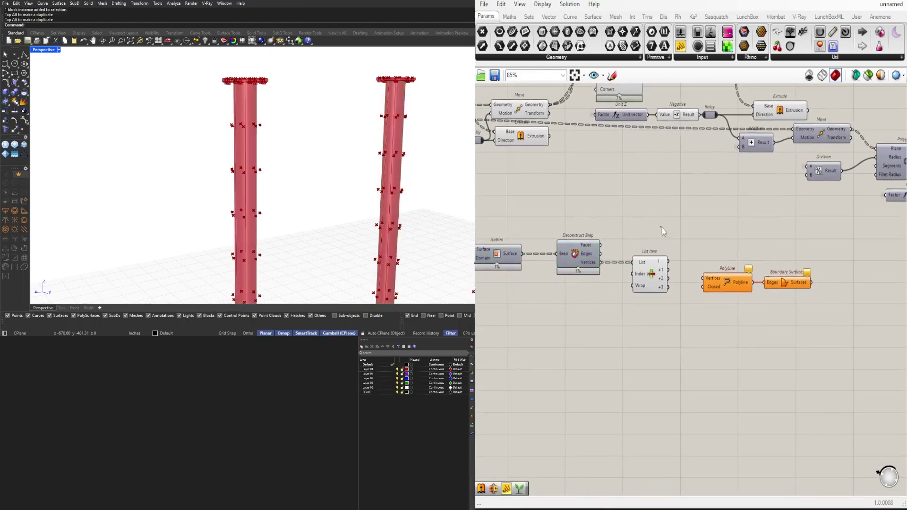
{"action": "scroll", "coordinate": [671, 276], "scroll_direction": "up", "scroll_amount": 1}
{"action": "left_click_drag", "start_coordinate": [834, 332], "coordinate": [734, 274]}
{"action": "left_click_drag", "start_coordinate": [732, 283], "coordinate": [743, 276]}
{"action": "left_click", "coordinate": [699, 278]}
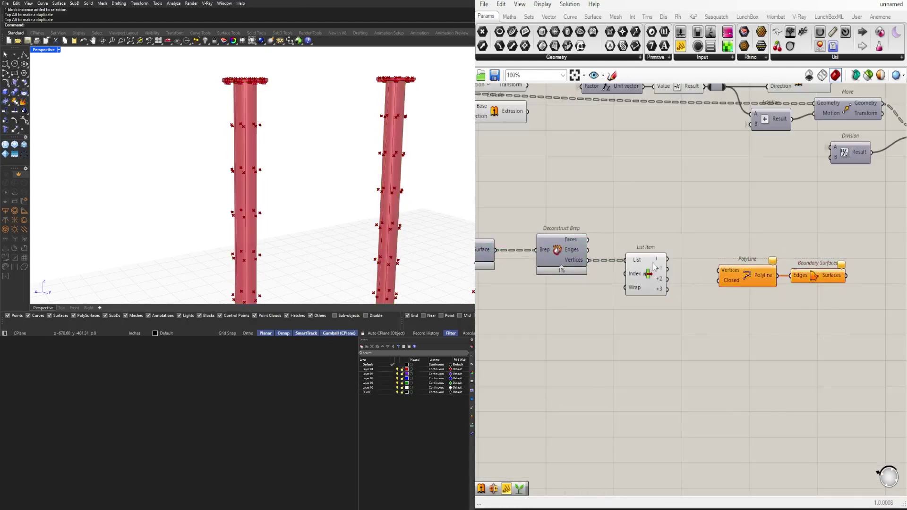
{"action": "left_click", "coordinate": [652, 264]}
{"action": "left_click_drag", "start_coordinate": [667, 259], "coordinate": [718, 271]}
{"action": "left_click", "coordinate": [671, 279]}
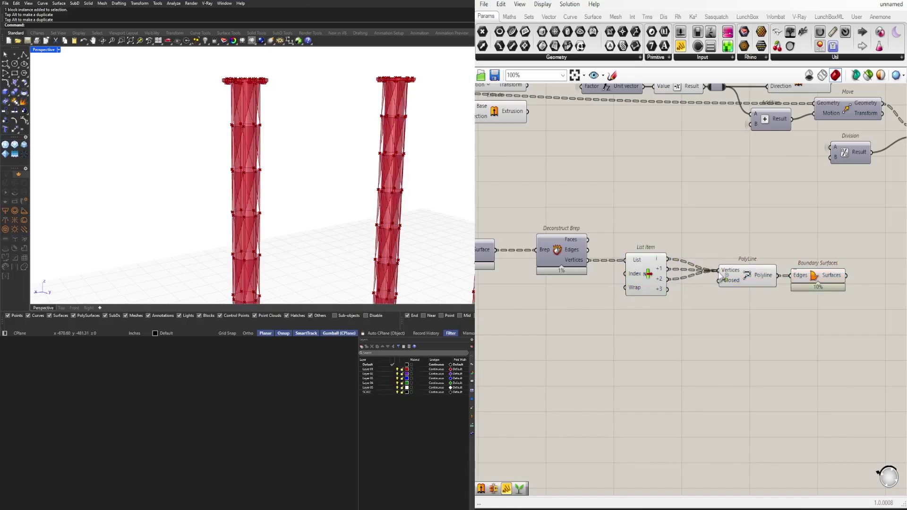
- Examine the triangular boundary surfaces along the column shaft and near its bolted top plate
{"action": "left_click", "coordinate": [812, 282]}
{"action": "right_click_drag", "start_coordinate": [317, 198], "coordinate": [173, 184]}
{"action": "scroll", "coordinate": [165, 121], "scroll_direction": "up", "scroll_amount": 8}
{"action": "right_click_drag", "start_coordinate": [165, 120], "coordinate": [190, 115]}
{"action": "scroll", "coordinate": [243, 132], "scroll_direction": "down", "scroll_amount": 7}
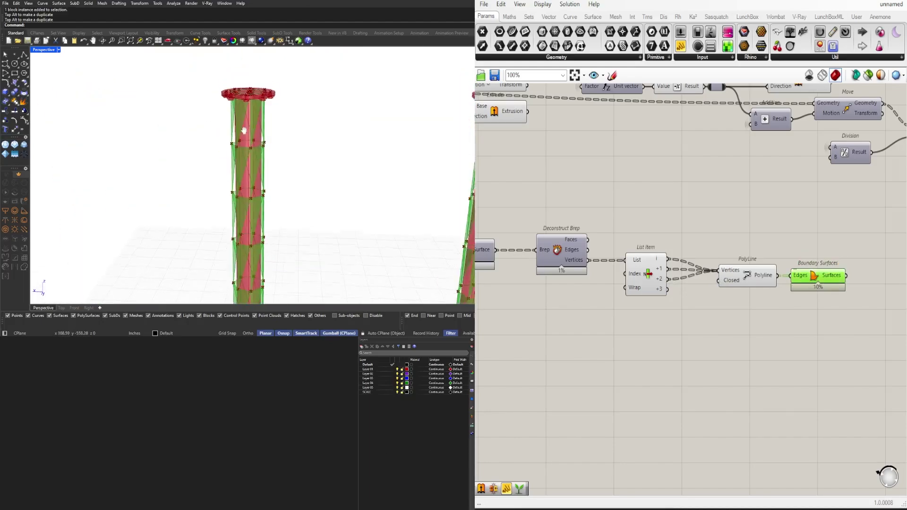
{"action": "right_click_drag", "start_coordinate": [243, 132], "coordinate": [321, 87]}
{"action": "scroll", "coordinate": [321, 86], "scroll_direction": "up", "scroll_amount": 5}
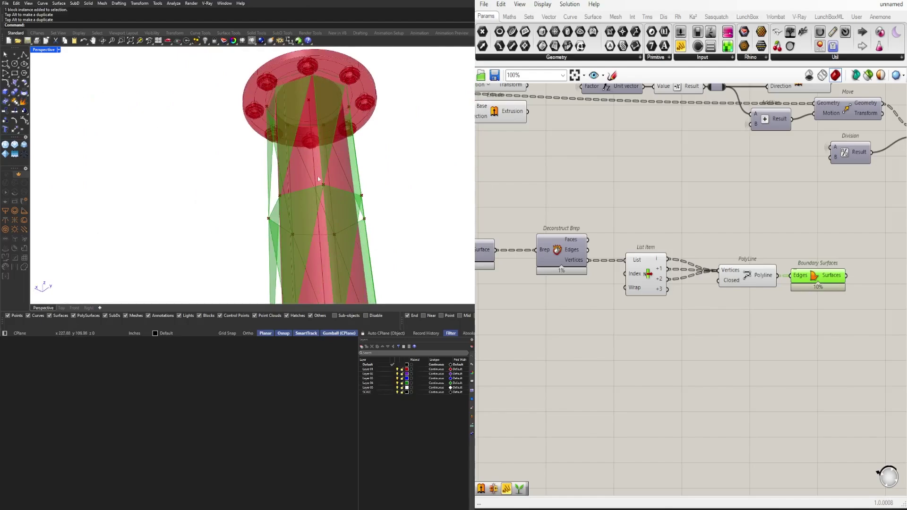
- Duplicate the PolyLine and Boundary Surfaces pair below the original and feed the copy's Vertices from List Item's +2, +3 and i outputs
{"action": "left_click", "coordinate": [777, 197]}
{"action": "left_click_drag", "start_coordinate": [855, 315], "coordinate": [743, 313]}
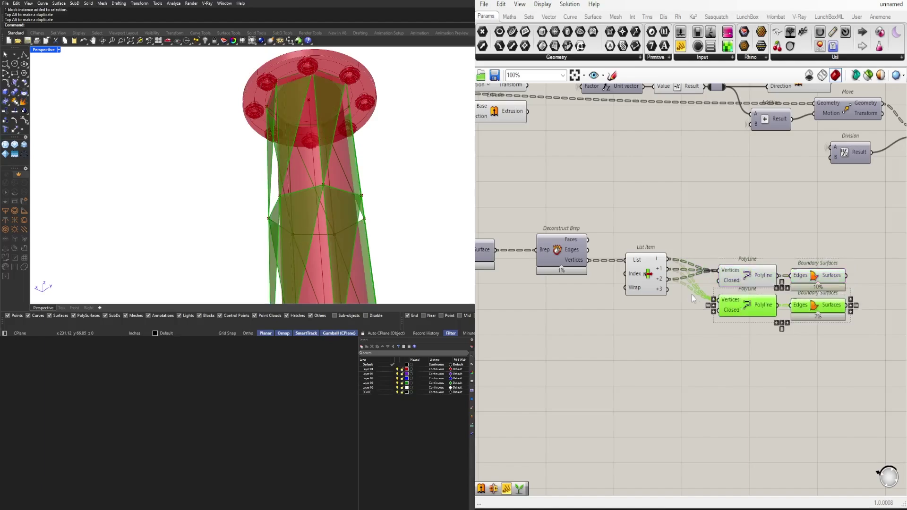
{"action": "scroll", "coordinate": [691, 293], "scroll_direction": "up", "scroll_amount": 2}
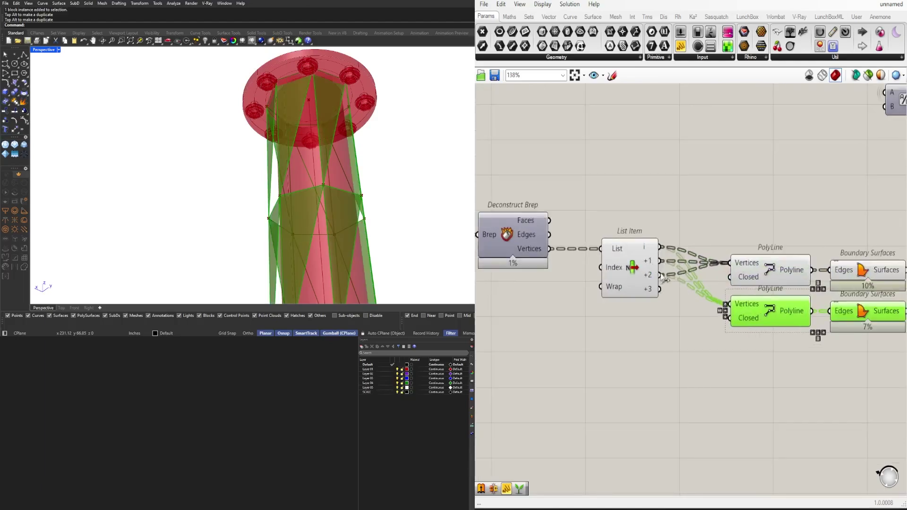
{"action": "left_click_drag", "start_coordinate": [659, 275], "coordinate": [732, 302]}
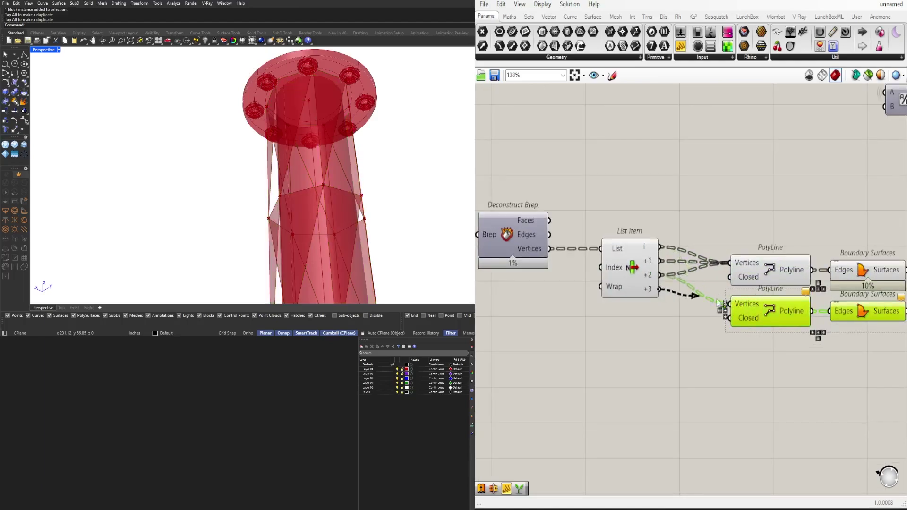
{"action": "left_click_drag", "start_coordinate": [660, 245], "coordinate": [733, 303], "text": "shift"}
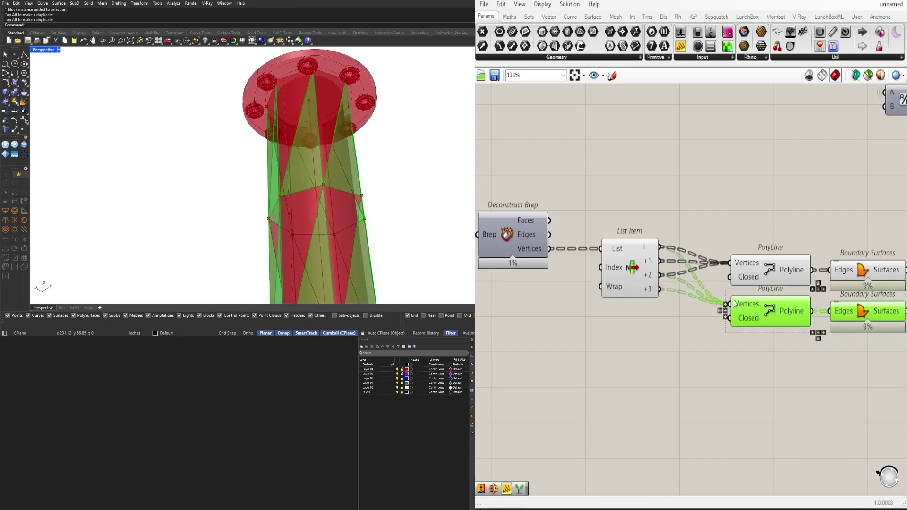
- Highlight both Boundary Surfaces components together and check how the two triangle sets cover the columns
{"action": "left_click", "coordinate": [749, 177]}
{"action": "right_click_drag", "start_coordinate": [874, 283], "coordinate": [752, 270]}
{"action": "left_click", "coordinate": [738, 263]}
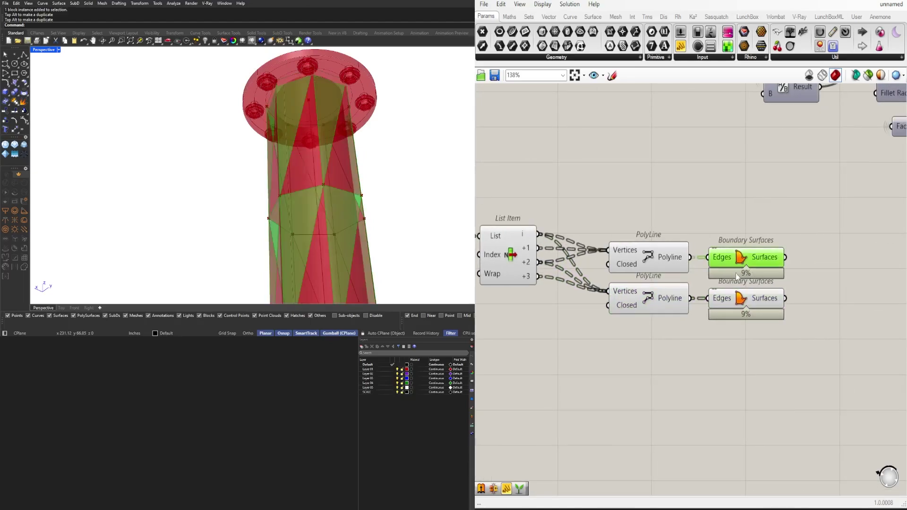
{"action": "left_click", "coordinate": [739, 302], "text": "shift"}
{"action": "scroll", "coordinate": [375, 198], "scroll_direction": "down", "scroll_amount": 6}
{"action": "right_click_drag", "start_coordinate": [369, 199], "coordinate": [355, 172]}
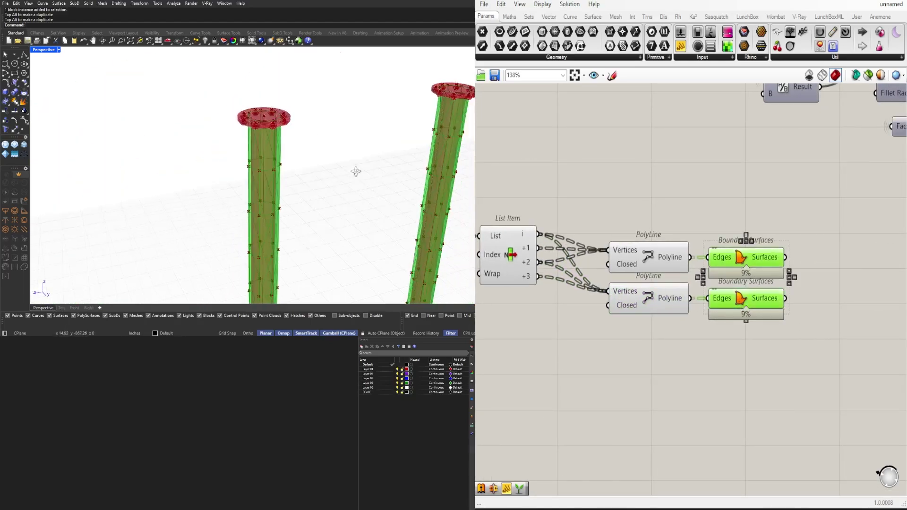
- Move both PolyLine and Boundary Surfaces pairs slightly up and closer to the List Item component
{"action": "left_click", "coordinate": [774, 147]}
{"action": "left_click_drag", "start_coordinate": [822, 349], "coordinate": [602, 225]}
{"action": "left_click_drag", "start_coordinate": [654, 256], "coordinate": [644, 243]}
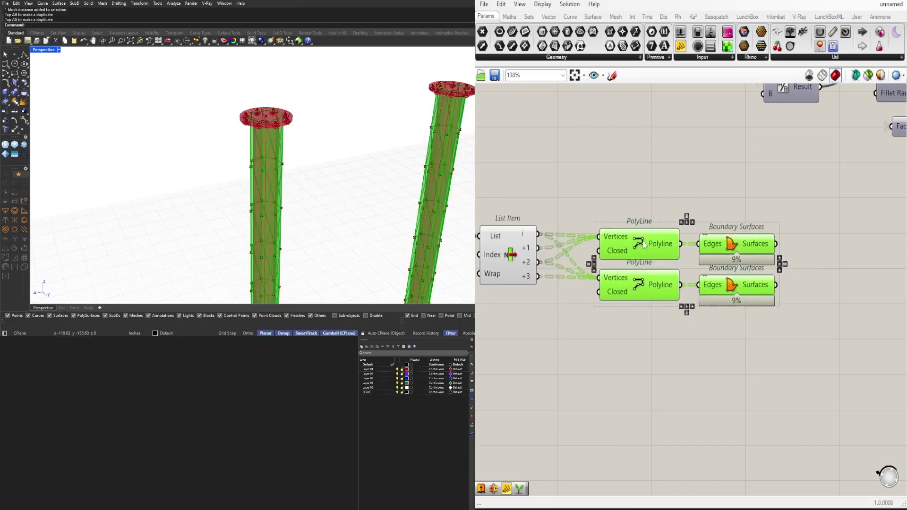
- Highlight both Boundary Surfaces components and the List Item in turn to compare the triangular panels with their corner vertices
{"action": "left_click", "coordinate": [672, 195]}
{"action": "left_click", "coordinate": [730, 244]}
{"action": "left_click", "coordinate": [735, 286], "text": "shift"}
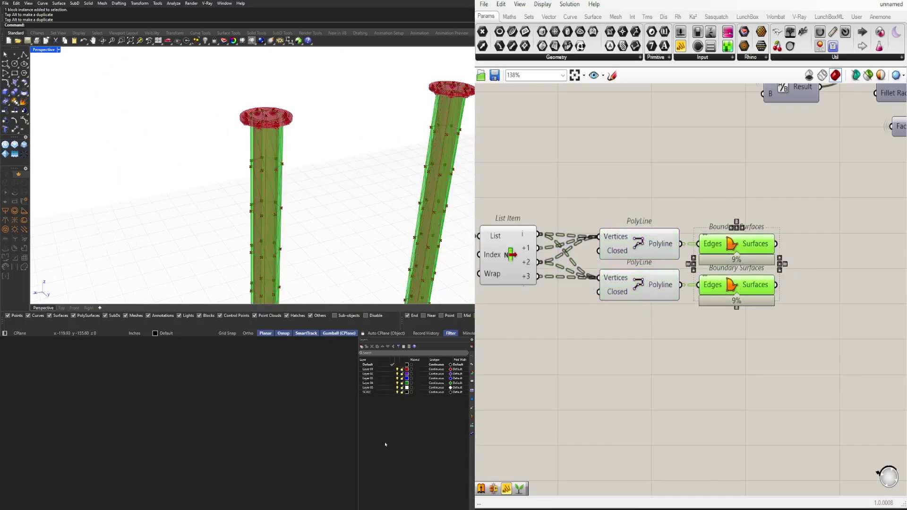
{"action": "right_click_drag", "start_coordinate": [584, 254], "coordinate": [744, 256]}
{"action": "left_click", "coordinate": [586, 305]}
{"action": "left_click", "coordinate": [656, 265]}
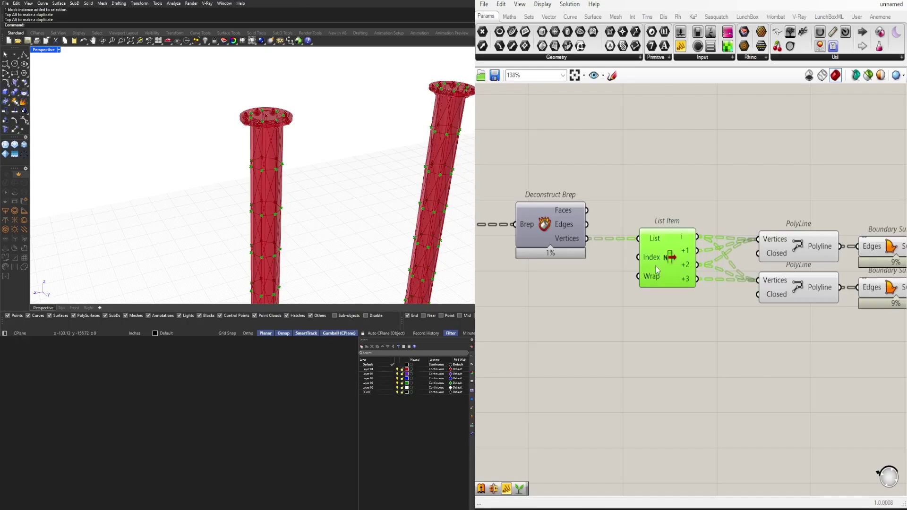
{"action": "right_click_drag", "start_coordinate": [867, 255], "coordinate": [721, 250]}
{"action": "left_click_drag", "start_coordinate": [786, 317], "coordinate": [749, 224]}
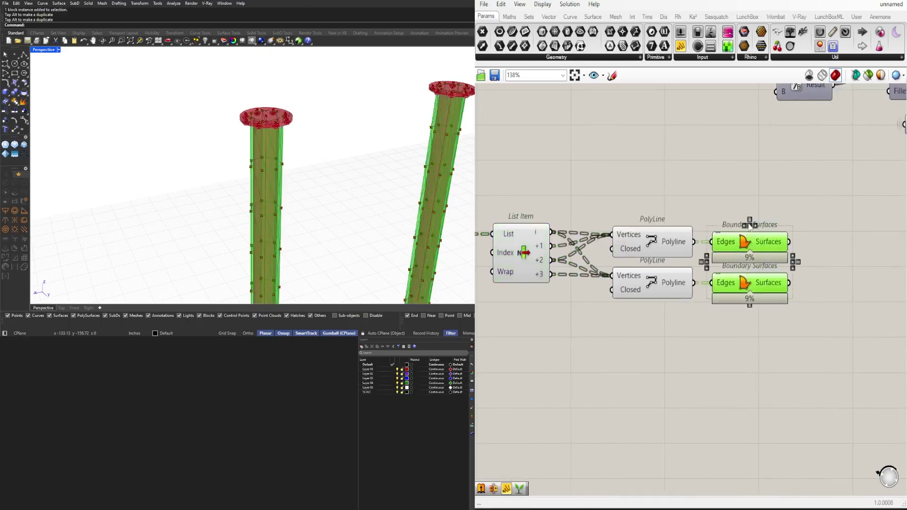
- Add a Number Slider with the value 1 below Deconstruct Brep and wire it to the List Item's Index input
{"action": "right_click_drag", "start_coordinate": [623, 314], "coordinate": [815, 314]}
{"action": "double_click", "coordinate": [591, 284]}
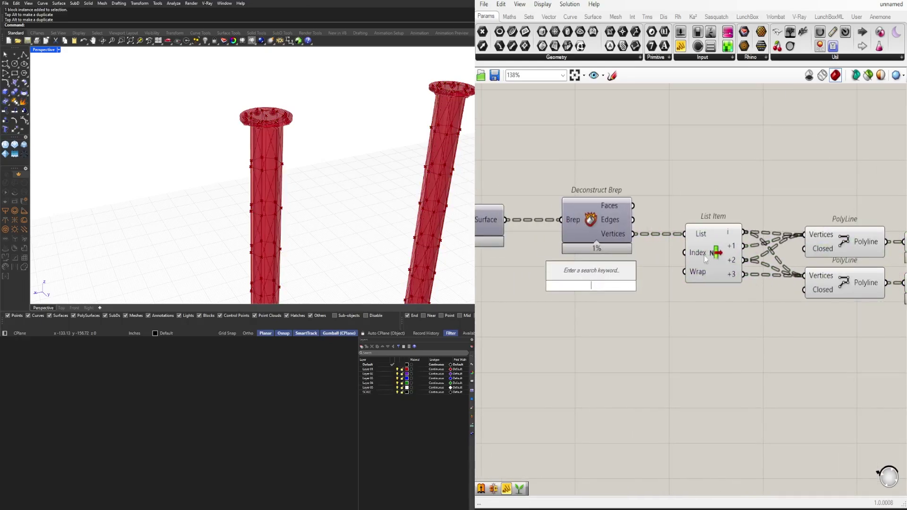
{"action": "left_click", "coordinate": [550, 303]}
{"action": "double_click", "coordinate": [551, 306]}
{"action": "type", "text": "number slider"}
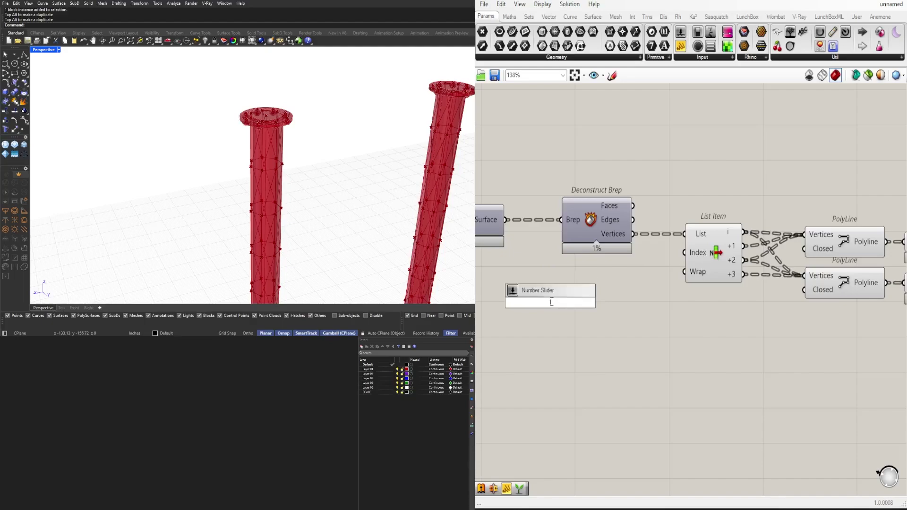
{"action": "key", "text": "Return"}
{"action": "scroll", "coordinate": [552, 298], "scroll_direction": "up", "scroll_amount": 2}
{"action": "left_click_drag", "start_coordinate": [598, 289], "coordinate": [707, 244]}
{"action": "scroll", "coordinate": [613, 286], "scroll_direction": "up", "scroll_amount": 3}
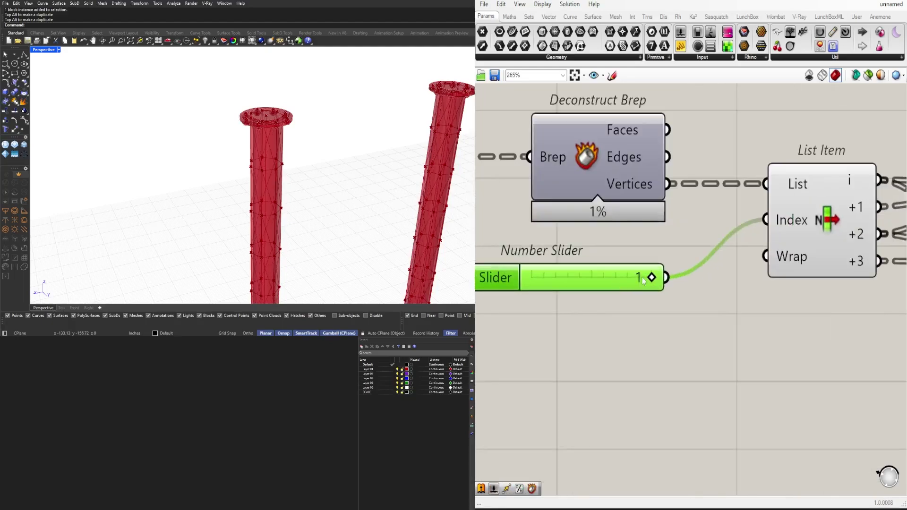
{"action": "mouse_move", "coordinate": [650, 277]}
{"action": "left_mouse_down"}
{"action": "mouse_move", "coordinate": [536, 282]}
{"action": "mouse_move", "coordinate": [659, 279]}
{"action": "left_mouse_up"}
- Hide the preview of the List Item and both PolyLine components
{"action": "scroll", "coordinate": [708, 291], "scroll_direction": "down", "scroll_amount": 5}
{"action": "right_click_drag", "start_coordinate": [806, 323], "coordinate": [647, 324]}
{"action": "mouse_move", "coordinate": [847, 347]}
{"action": "left_mouse_down"}
{"action": "mouse_move", "coordinate": [644, 231]}
{"action": "mouse_move", "coordinate": [614, 236]}
{"action": "left_mouse_up"}
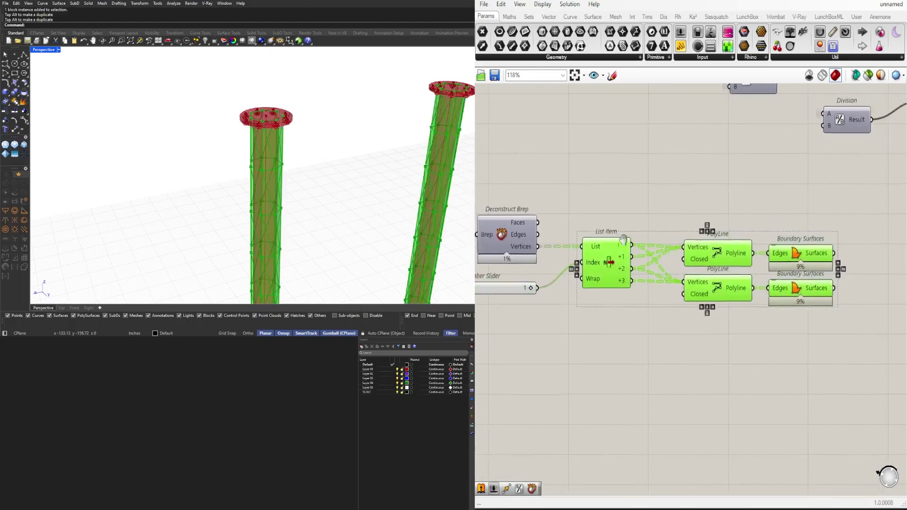
{"action": "right_click_drag", "start_coordinate": [576, 252], "coordinate": [660, 257]}
{"action": "scroll", "coordinate": [631, 276], "scroll_direction": "up", "scroll_amount": 5}
{"action": "right_click_drag", "start_coordinate": [631, 307], "coordinate": [701, 306]}
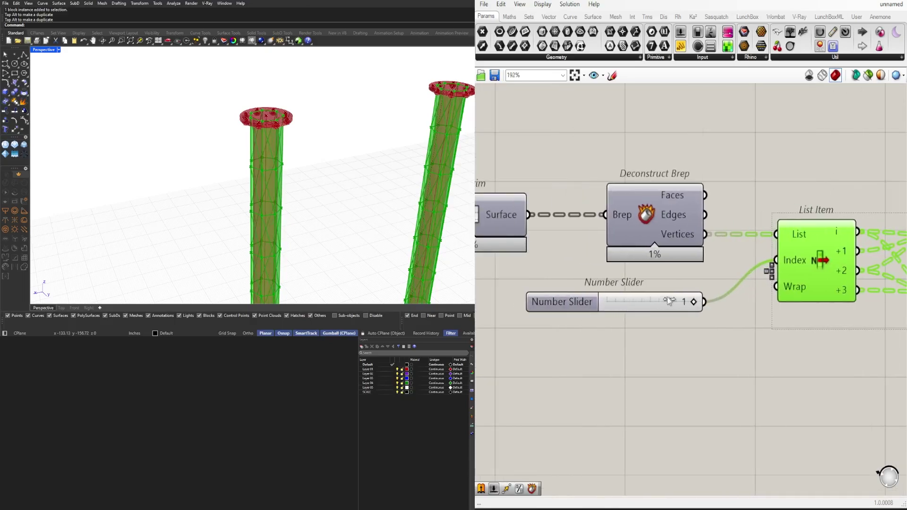
{"action": "scroll", "coordinate": [668, 296], "scroll_direction": "down", "scroll_amount": 8}
{"action": "right_click_drag", "start_coordinate": [651, 323], "coordinate": [543, 319]}
{"action": "left_click", "coordinate": [690, 208]}
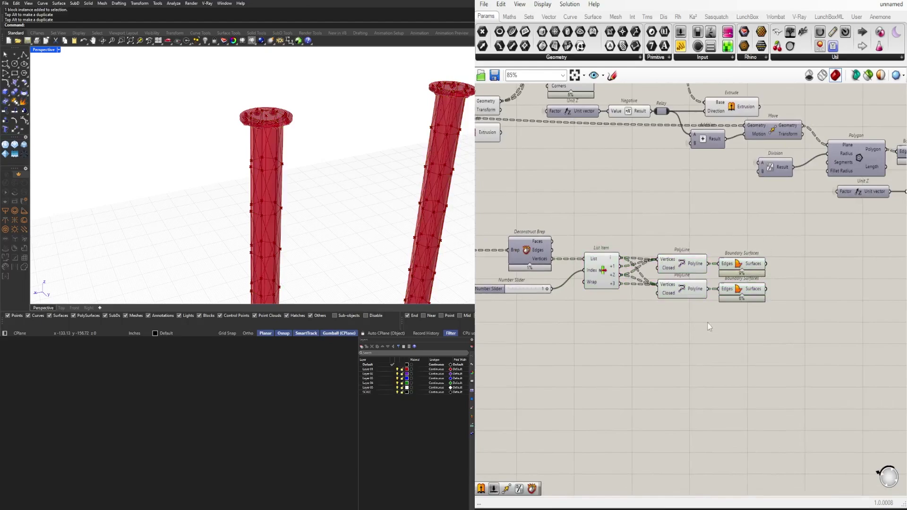
{"action": "left_click_drag", "start_coordinate": [765, 312], "coordinate": [596, 243]}
{"action": "middle_click", "coordinate": [607, 240]}
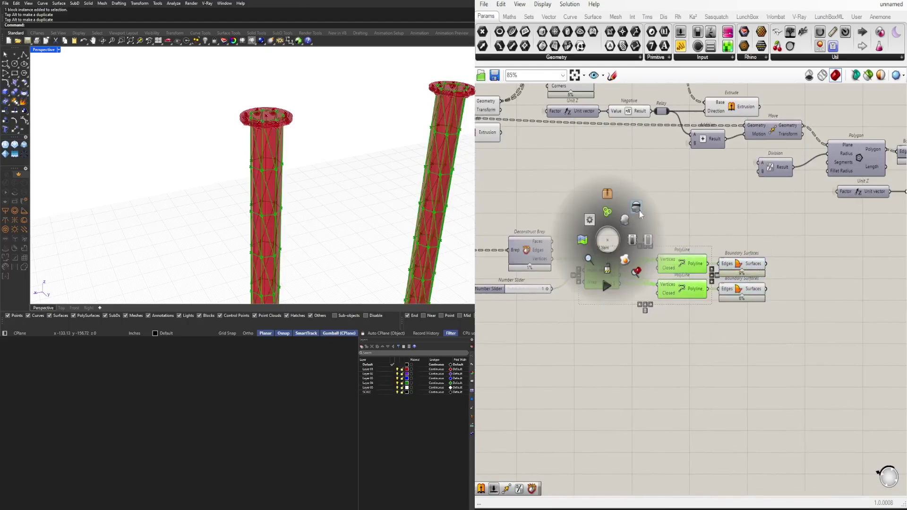
{"action": "left_click", "coordinate": [639, 211]}
- Move the group from Deconstruct Brep to the Boundary Surfaces slightly closer to the Isotrim component
{"action": "left_click", "coordinate": [716, 307]}
{"action": "left_click_drag", "start_coordinate": [796, 344], "coordinate": [515, 236]}
{"action": "right_click_drag", "start_coordinate": [544, 249], "coordinate": [734, 256]}
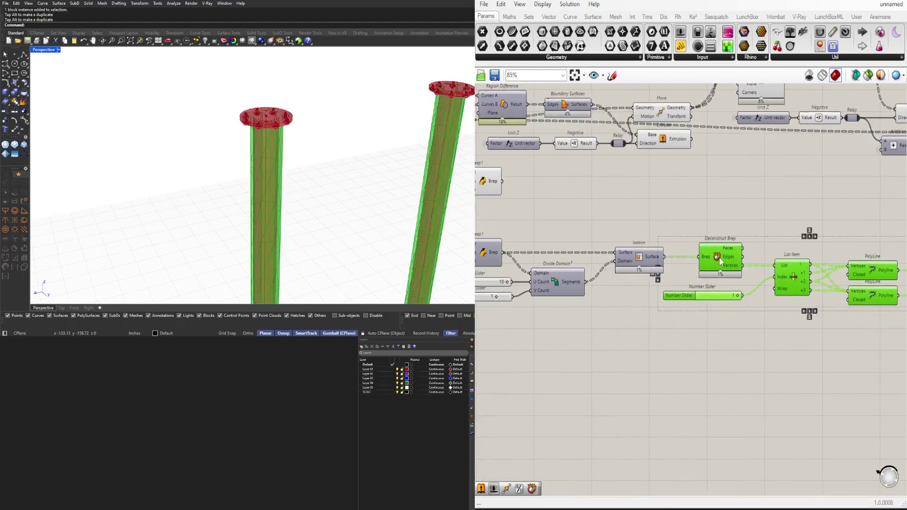
{"action": "left_click_drag", "start_coordinate": [719, 257], "coordinate": [696, 258]}
- Add a Brep Join after the Boundary Surfaces, feed both Surfaces outputs into its Breps input and flatten that input
{"action": "right_click_drag", "start_coordinate": [721, 248], "coordinate": [562, 240]}
{"action": "left_click", "coordinate": [609, 224]}
{"action": "left_click_drag", "start_coordinate": [788, 317], "coordinate": [743, 259]}
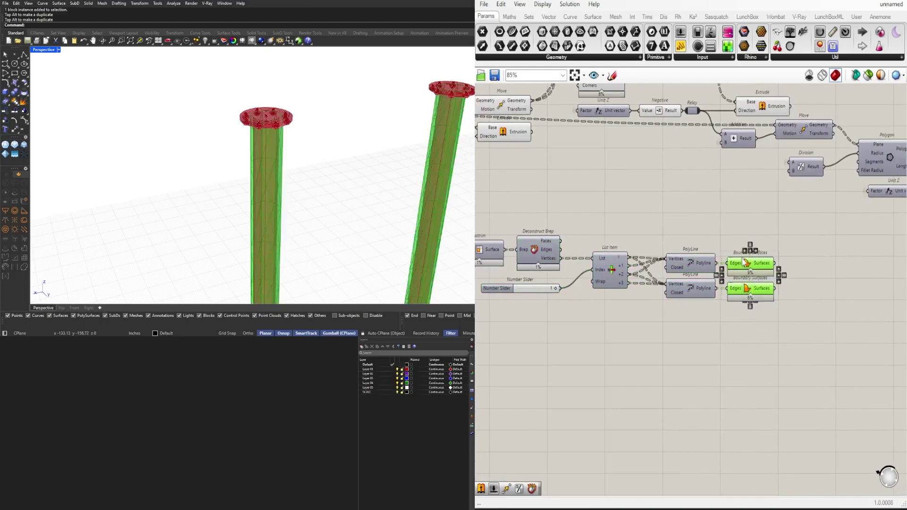
{"action": "scroll", "coordinate": [768, 278], "scroll_direction": "up", "scroll_amount": 3}
{"action": "double_click", "coordinate": [821, 282]}
{"action": "type", "text": "JOI"}
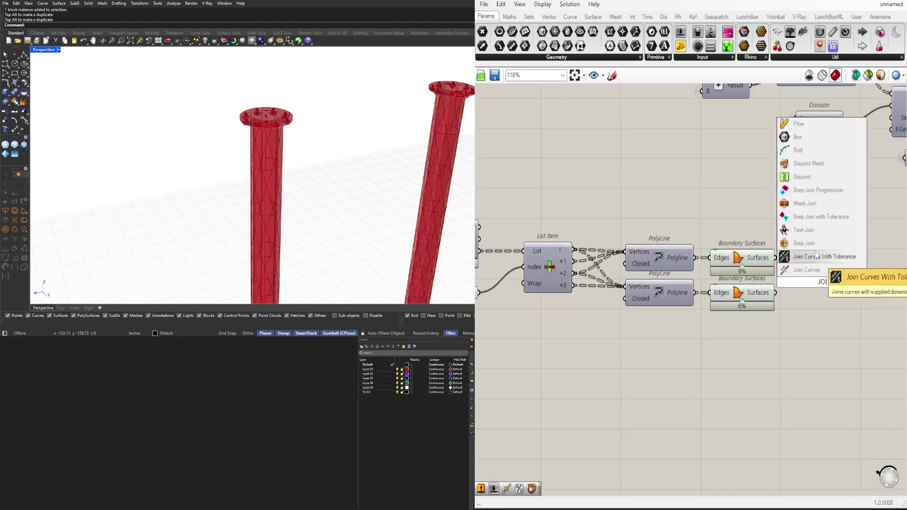
{"action": "left_click", "coordinate": [805, 230]}
{"action": "left_click_drag", "start_coordinate": [775, 258], "coordinate": [830, 278]}
{"action": "right_click_drag", "start_coordinate": [829, 278], "coordinate": [778, 280]}
{"action": "right_click", "coordinate": [769, 273]}
{"action": "left_click", "coordinate": [791, 354]}
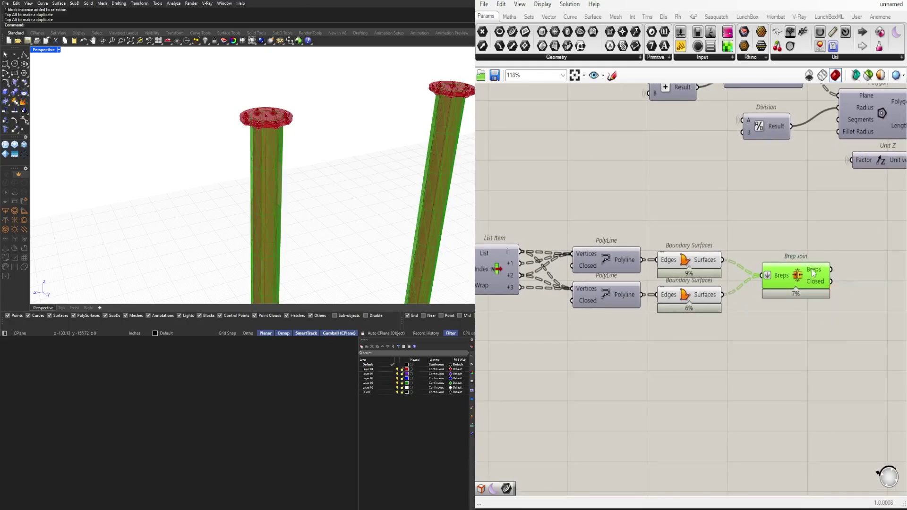
- Hide the preview of both PolyLine and Boundary Surfaces pairs
{"action": "right_click_drag", "start_coordinate": [357, 207], "coordinate": [277, 158], "text": "shift"}
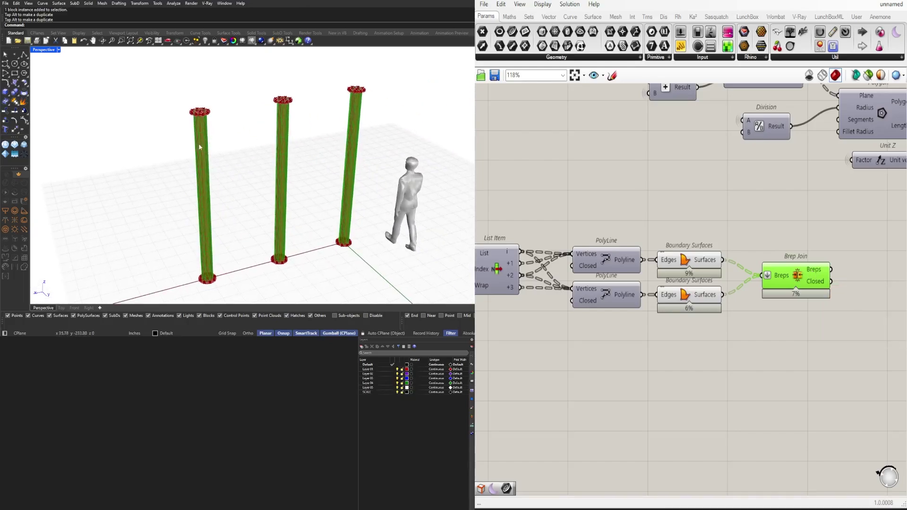
{"action": "left_click_drag", "start_coordinate": [723, 344], "coordinate": [613, 231]}
{"action": "middle_click", "coordinate": [668, 202]}
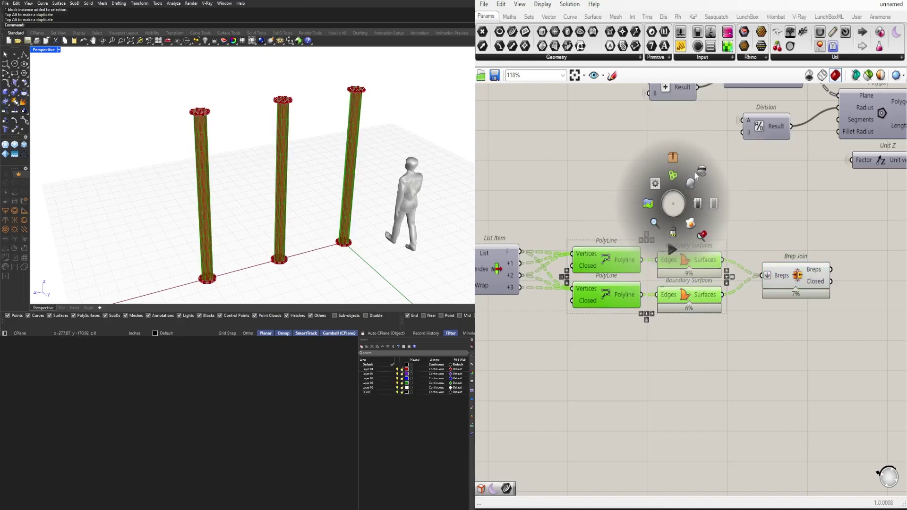
- Highlight the Sweep1 shaft and switch the Brep Join preview off and on to compare the shaft with the joined panels
{"action": "right_click_drag", "start_coordinate": [760, 204], "coordinate": [674, 202]}
{"action": "scroll", "coordinate": [546, 322], "scroll_direction": "down", "scroll_amount": 4}
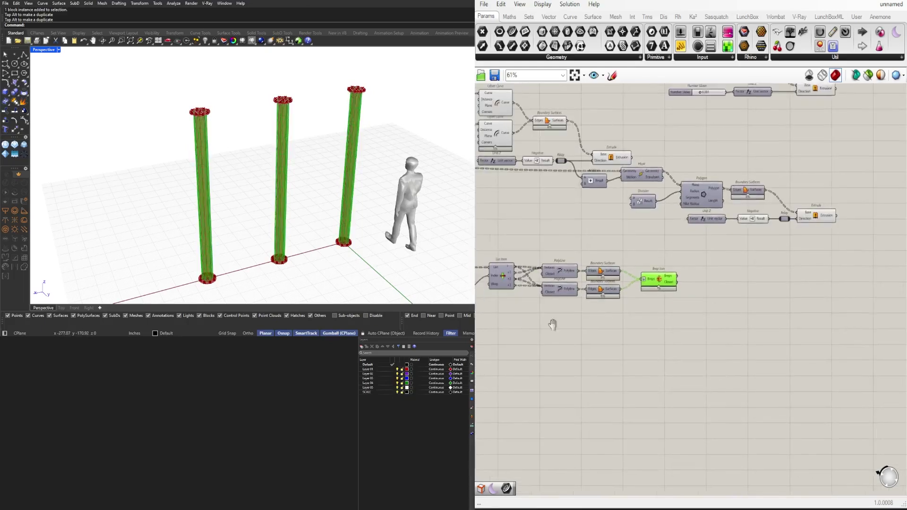
{"action": "left_click", "coordinate": [609, 238]}
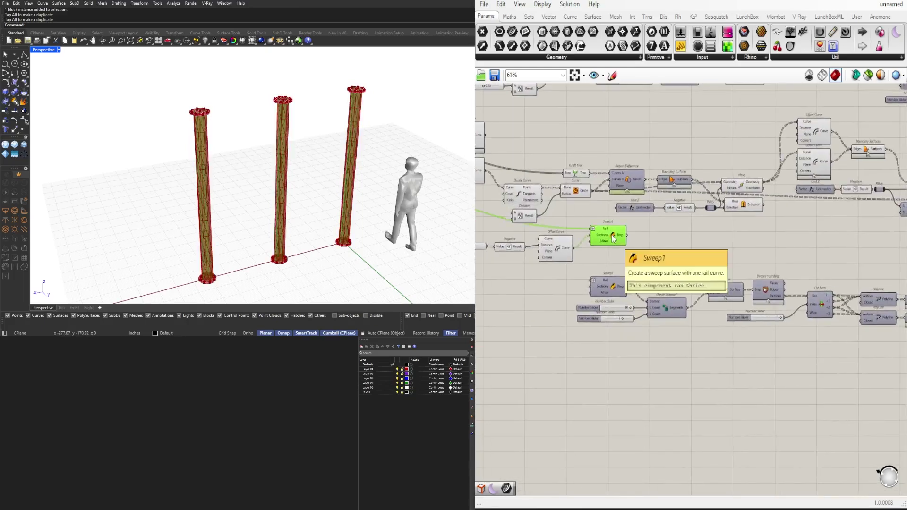
{"action": "right_click_drag", "start_coordinate": [897, 267], "coordinate": [666, 267]}
{"action": "scroll", "coordinate": [728, 268], "scroll_direction": "up", "scroll_amount": 2}
{"action": "left_click", "coordinate": [628, 308]}
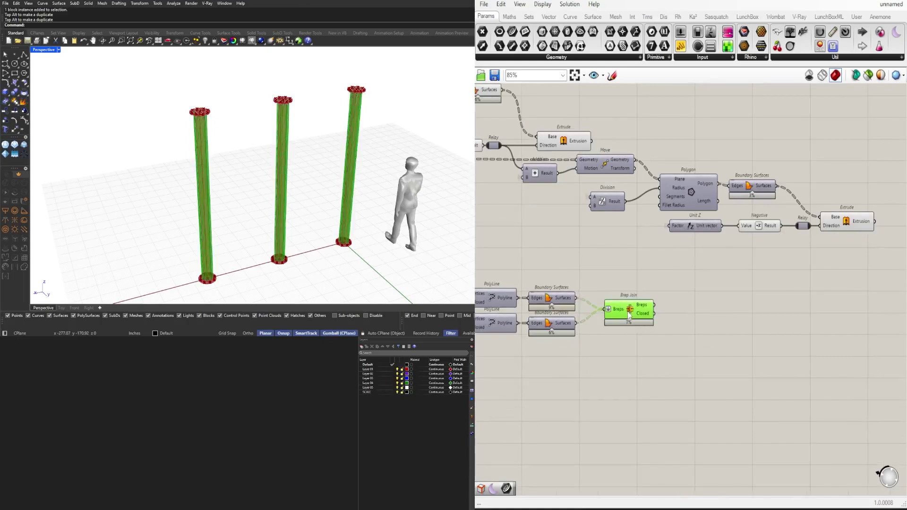
{"action": "middle_click", "coordinate": [628, 305]}
{"action": "left_click", "coordinate": [660, 285]}
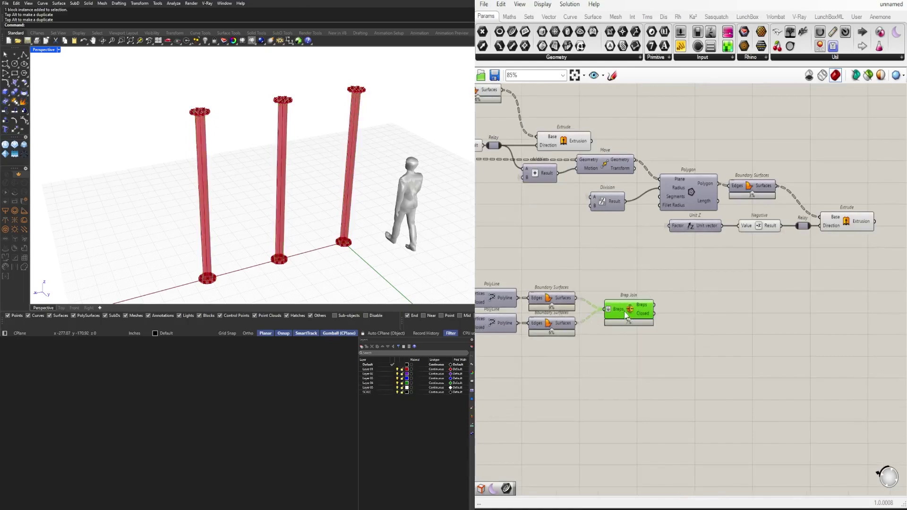
{"action": "middle_click", "coordinate": [627, 314]}
{"action": "left_click", "coordinate": [656, 288]}
- Add a Brep Edges component and connect Brep Join's Breps output to its Brep input
{"action": "double_click", "coordinate": [676, 308]}
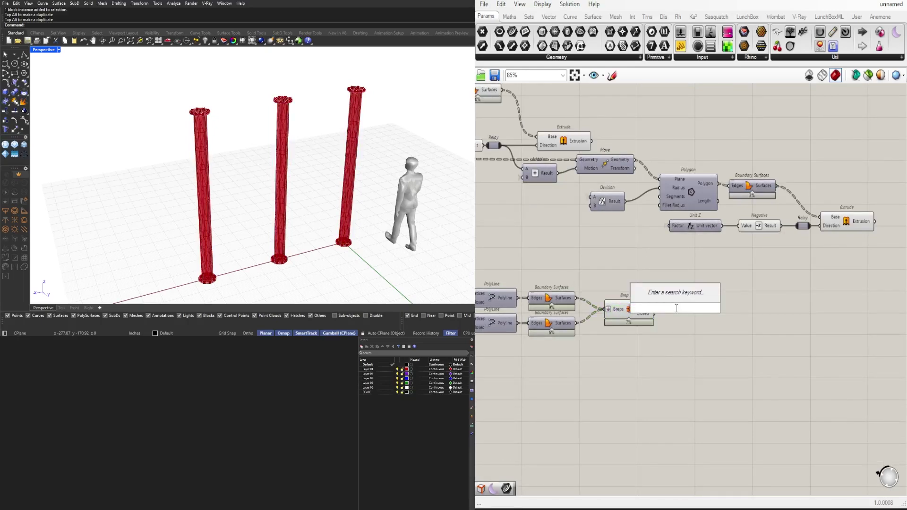
{"action": "type", "text": "edges"}
{"action": "key", "text": "Return"}
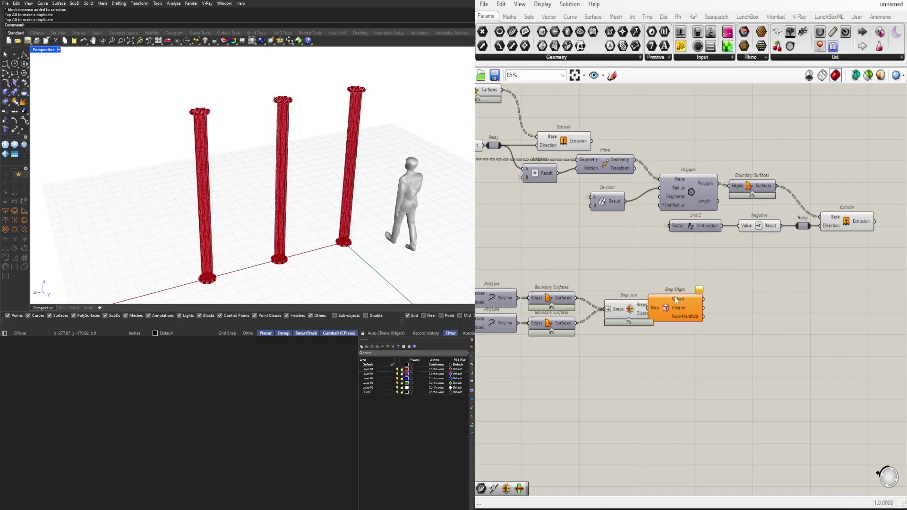
{"action": "scroll", "coordinate": [677, 300], "scroll_direction": "up", "scroll_amount": 4}
{"action": "left_click_drag", "start_coordinate": [636, 314], "coordinate": [685, 314]}
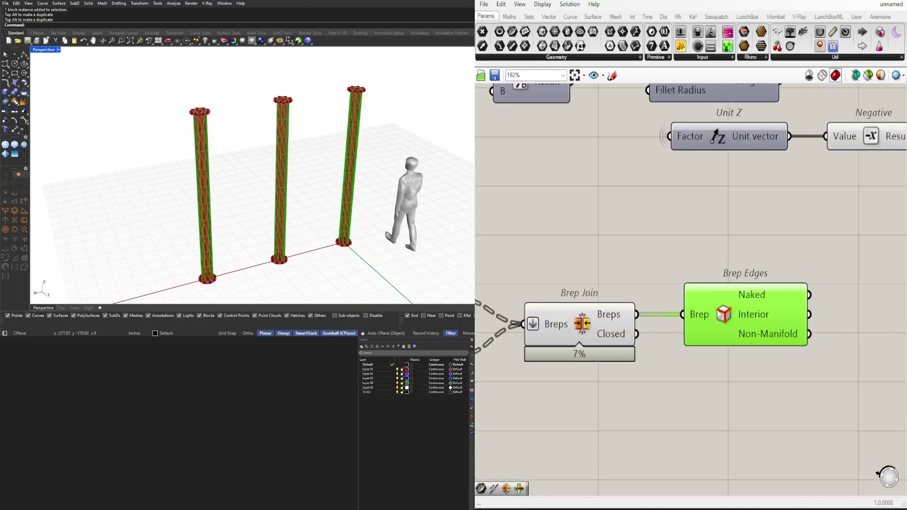
- Hide the Brep Join preview and highlight Brep Edges to check the triangle edges around the columns
{"action": "left_click_drag", "start_coordinate": [612, 259], "coordinate": [571, 350]}
{"action": "middle_click", "coordinate": [602, 267]}
{"action": "left_click", "coordinate": [601, 242]}
{"action": "right_click_drag", "start_coordinate": [722, 325], "coordinate": [595, 313]}
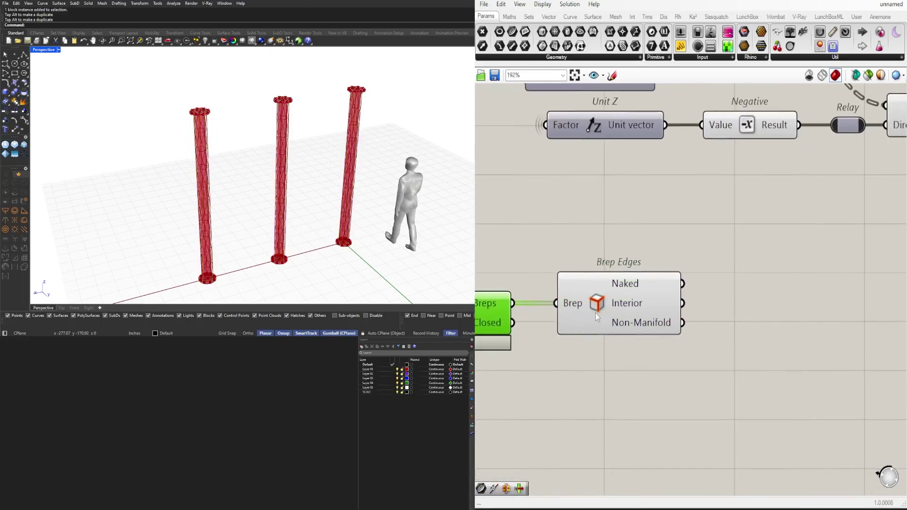
{"action": "left_click", "coordinate": [595, 313]}
{"action": "scroll", "coordinate": [290, 255], "scroll_direction": "up", "scroll_amount": 5}
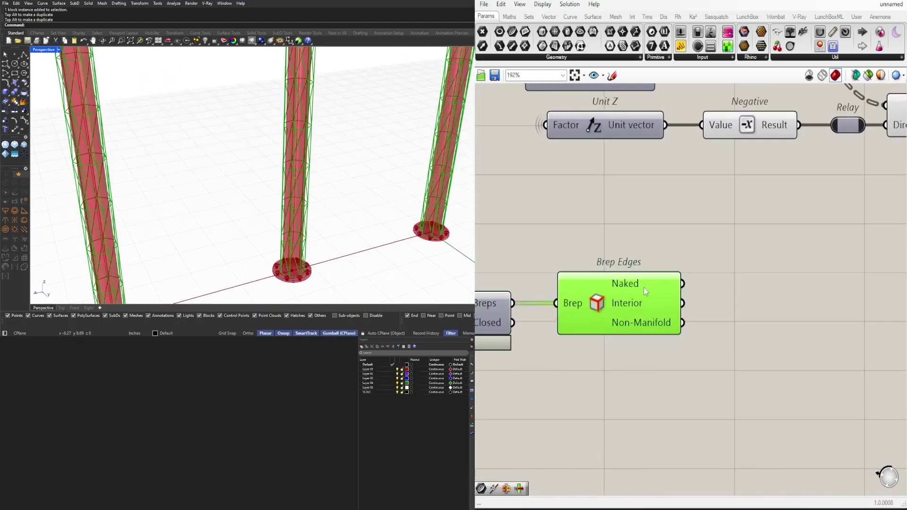
- Add a Pipe component, feed its Curve input from Brep Edges' Naked and Interior outputs, and change its Caps setting
{"action": "scroll", "coordinate": [643, 289], "scroll_direction": "down", "scroll_amount": 4}
{"action": "left_click", "coordinate": [710, 322]}
{"action": "scroll", "coordinate": [710, 322], "scroll_direction": "up", "scroll_amount": 1}
{"action": "double_click", "coordinate": [710, 314]}
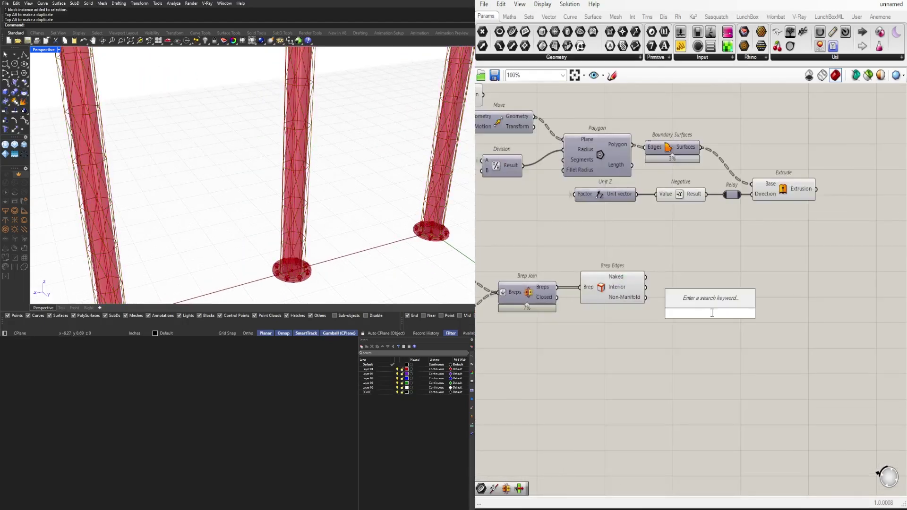
{"action": "type", "text": "PIPE"}
{"action": "left_click", "coordinate": [709, 303]}
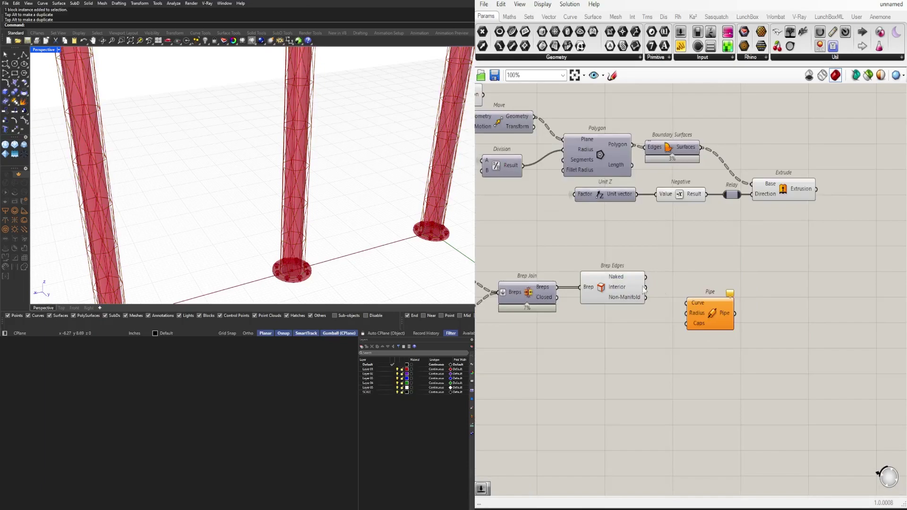
{"action": "left_click_drag", "start_coordinate": [688, 301], "coordinate": [700, 331]}
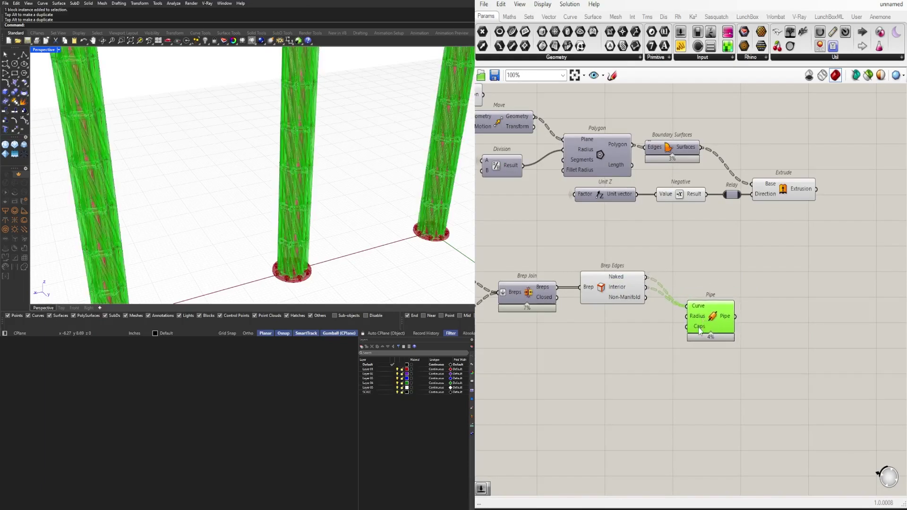
{"action": "right_click", "coordinate": [700, 330]}
{"action": "left_click", "coordinate": [705, 372]}
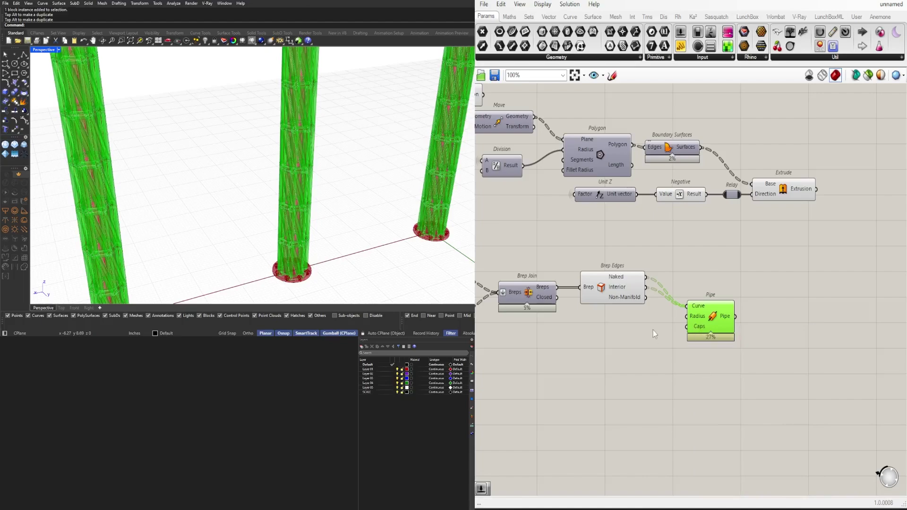
- Add a 0.500 Number Slider, feed it into input A of a new Division, and wire the Result to the Pipe's Radius
{"action": "double_click", "coordinate": [626, 342]}
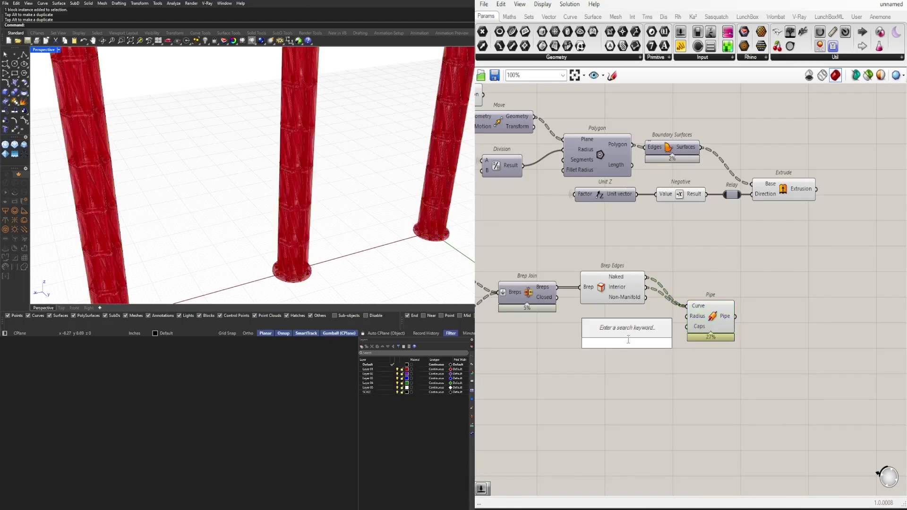
{"action": "type", "text": "5"}
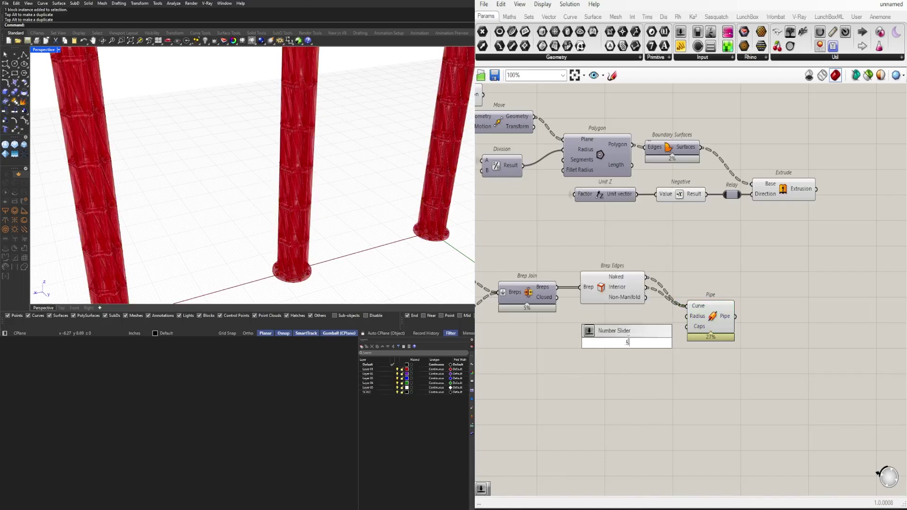
{"action": "type", "text": "00"}
{"action": "key", "text": "Return"}
{"action": "scroll", "coordinate": [692, 349], "scroll_direction": "up", "scroll_amount": 4}
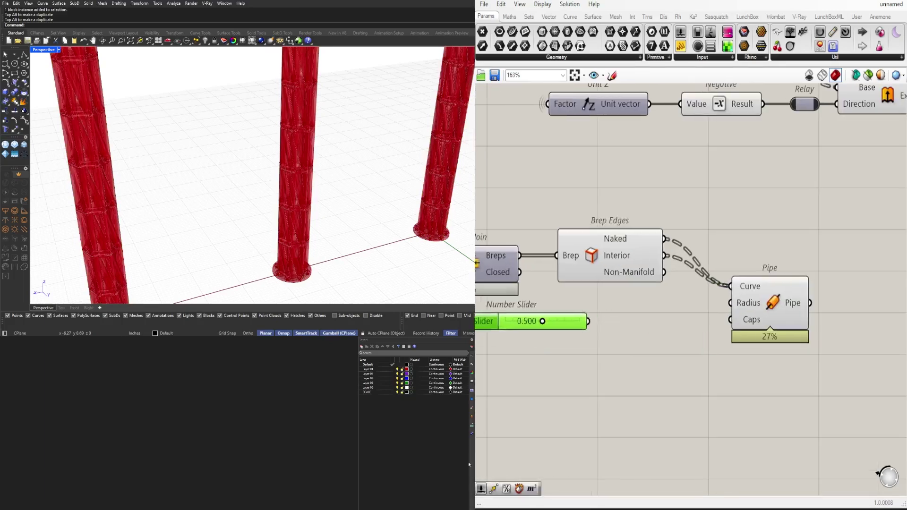
{"action": "double_click", "coordinate": [766, 333]}
{"action": "type", "text": "division"}
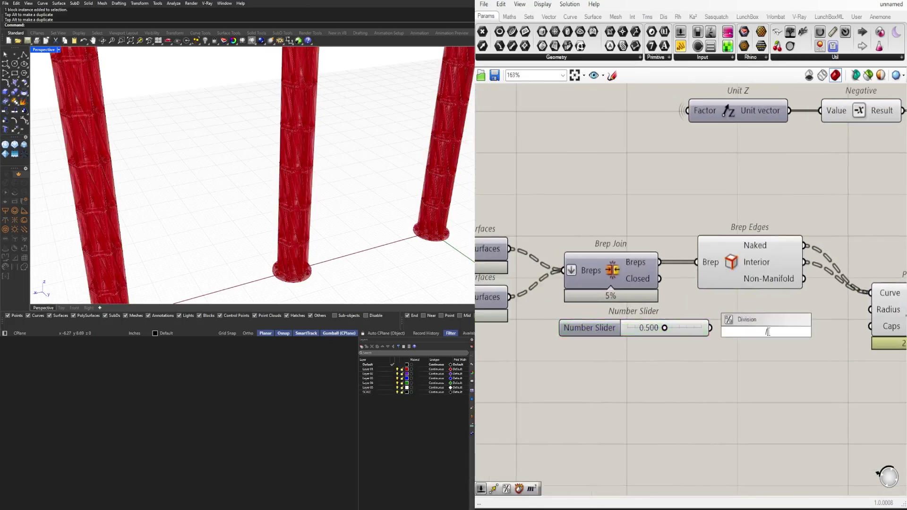
{"action": "key", "text": "Return"}
{"action": "left_click_drag", "start_coordinate": [739, 326], "coordinate": [748, 330]}
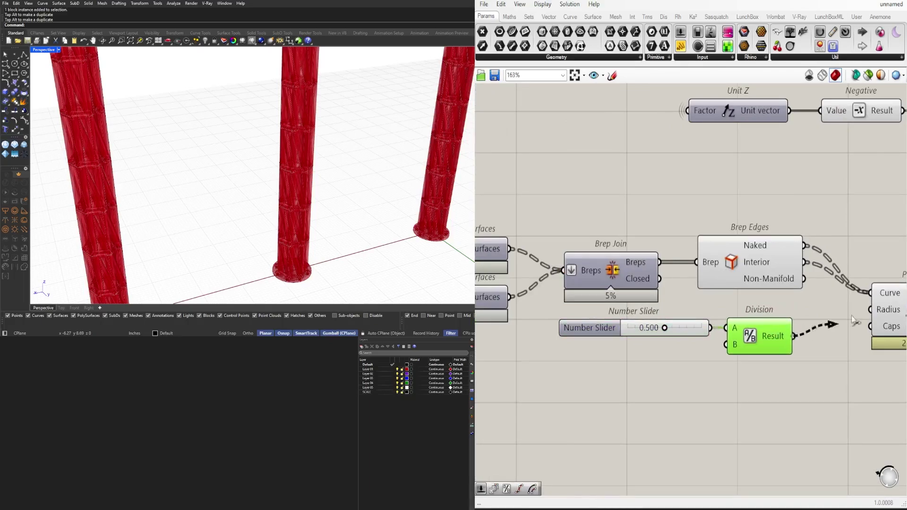
{"action": "left_click_drag", "start_coordinate": [852, 318], "coordinate": [879, 312]}
{"action": "left_click", "coordinate": [886, 320]}
{"action": "right_click_drag", "start_coordinate": [887, 319], "coordinate": [799, 325]}
{"action": "scroll", "coordinate": [549, 338], "scroll_direction": "up", "scroll_amount": 6}
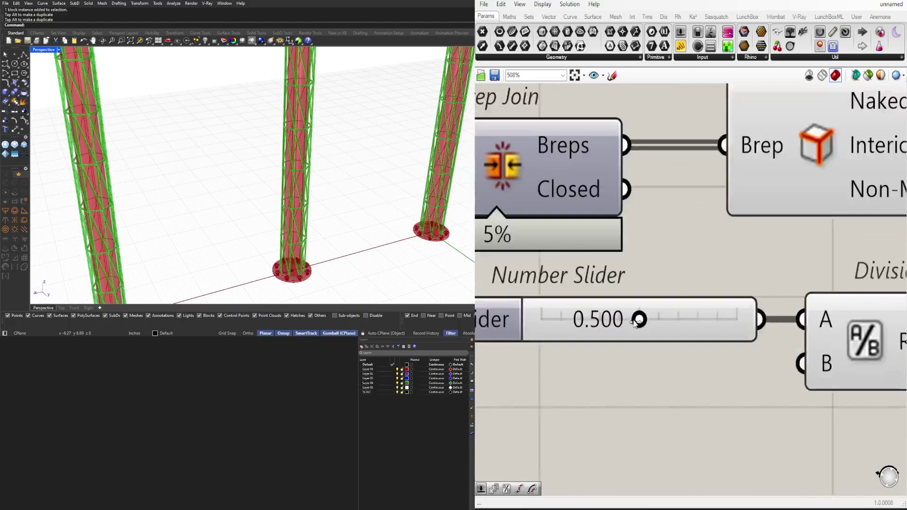
- Try a value of 1 on the pipe radius Number Slider and inspect the thicker skin on the columns
{"action": "double_click", "coordinate": [563, 332]}
{"action": "type", "text": "1"}
{"action": "key", "text": "Return"}
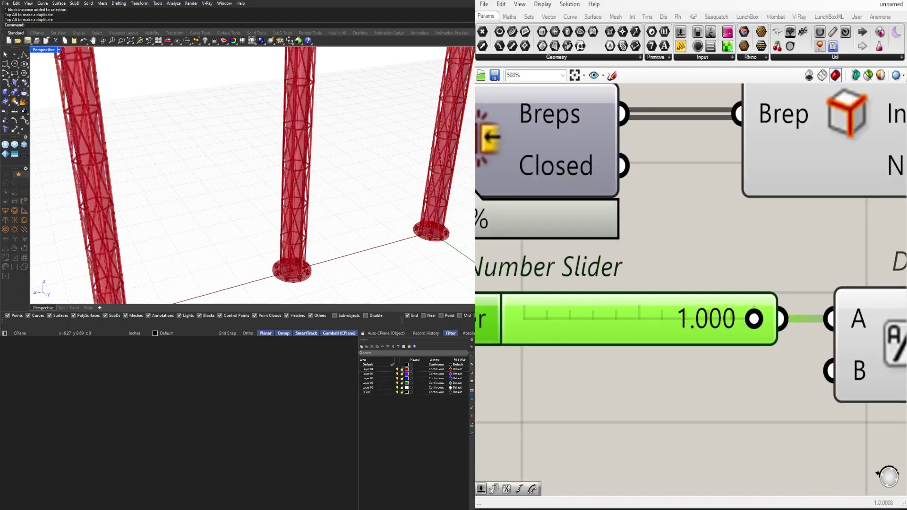
{"action": "scroll", "coordinate": [187, 169], "scroll_direction": "down", "scroll_amount": 7}
{"action": "right_click_drag", "start_coordinate": [215, 173], "coordinate": [216, 111]}
{"action": "scroll", "coordinate": [234, 105], "scroll_direction": "up", "scroll_amount": 7}
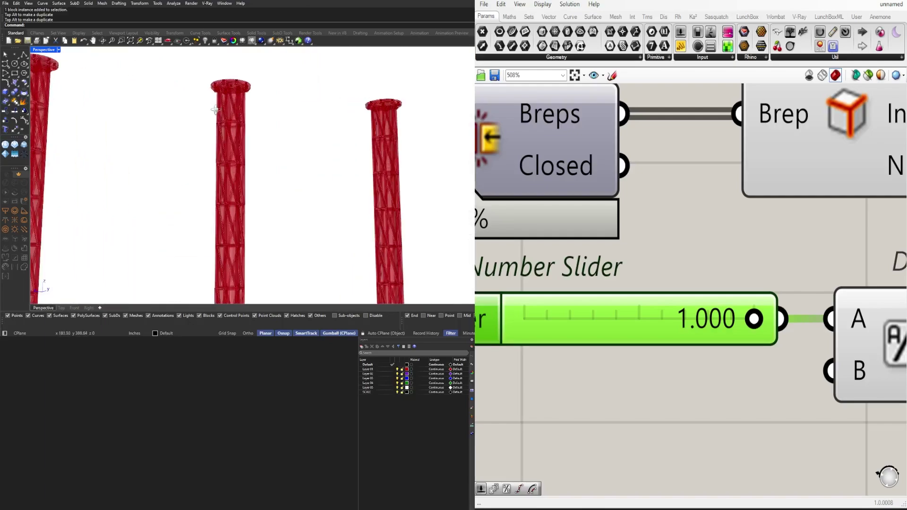
{"action": "scroll", "coordinate": [215, 109], "scroll_direction": "down", "scroll_amount": 6}
{"action": "scroll", "coordinate": [155, 142], "scroll_direction": "up", "scroll_amount": 6}
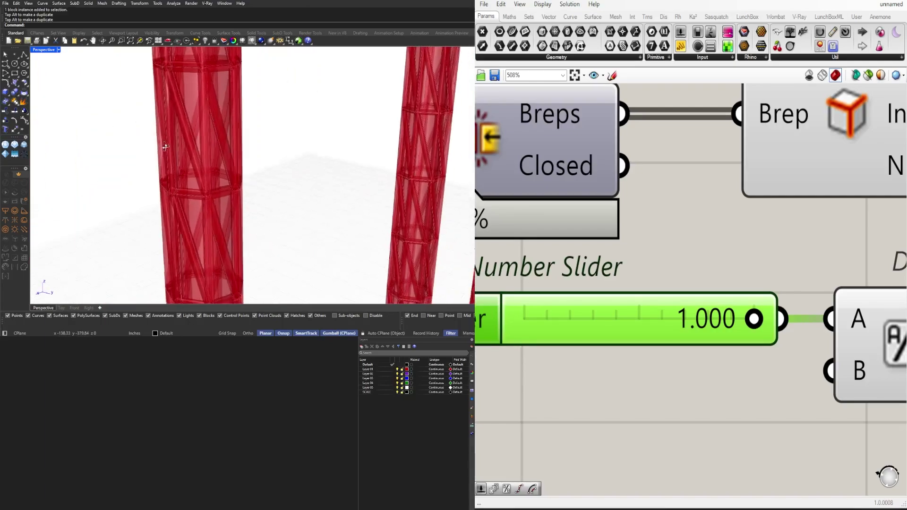
{"action": "scroll", "coordinate": [165, 147], "scroll_direction": "down", "scroll_amount": 2}
- Set the pipe radius Number Slider to 0.5 and check the piped skin along all three columns
{"action": "double_click", "coordinate": [705, 332]}
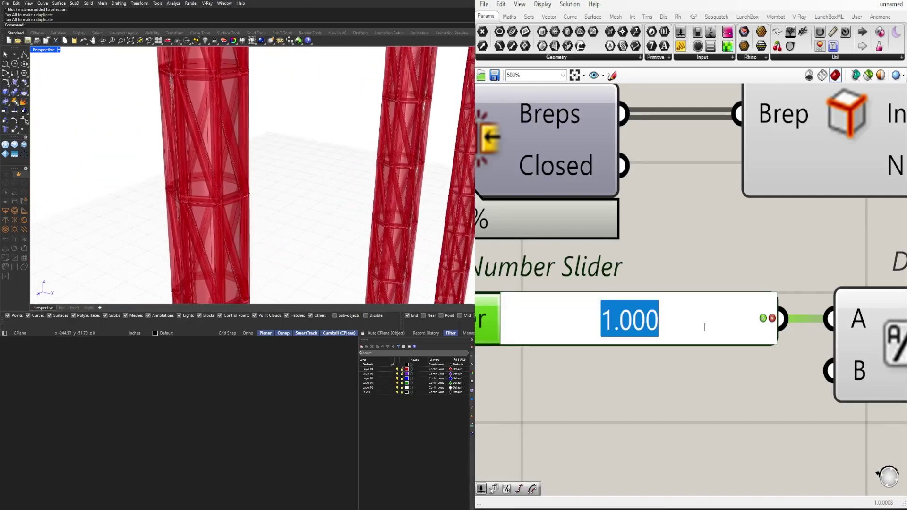
{"action": "type", "text": ".5"}
{"action": "key", "text": "Return"}
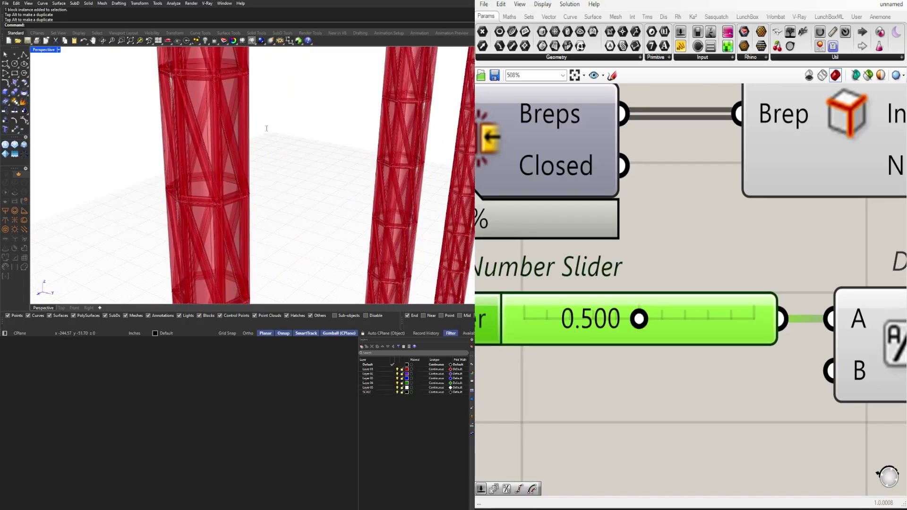
{"action": "scroll", "coordinate": [262, 128], "scroll_direction": "down", "scroll_amount": 5}
{"action": "right_click_drag", "start_coordinate": [262, 131], "coordinate": [296, 184]}
{"action": "scroll", "coordinate": [253, 75], "scroll_direction": "up", "scroll_amount": 4}
{"action": "scroll", "coordinate": [233, 141], "scroll_direction": "up", "scroll_amount": 4}
{"action": "scroll", "coordinate": [243, 141], "scroll_direction": "down", "scroll_amount": 5}
{"action": "scroll", "coordinate": [241, 132], "scroll_direction": "down", "scroll_amount": 6}
{"action": "scroll", "coordinate": [295, 184], "scroll_direction": "up", "scroll_amount": 3}
{"action": "scroll", "coordinate": [589, 203], "scroll_direction": "down", "scroll_amount": 8}
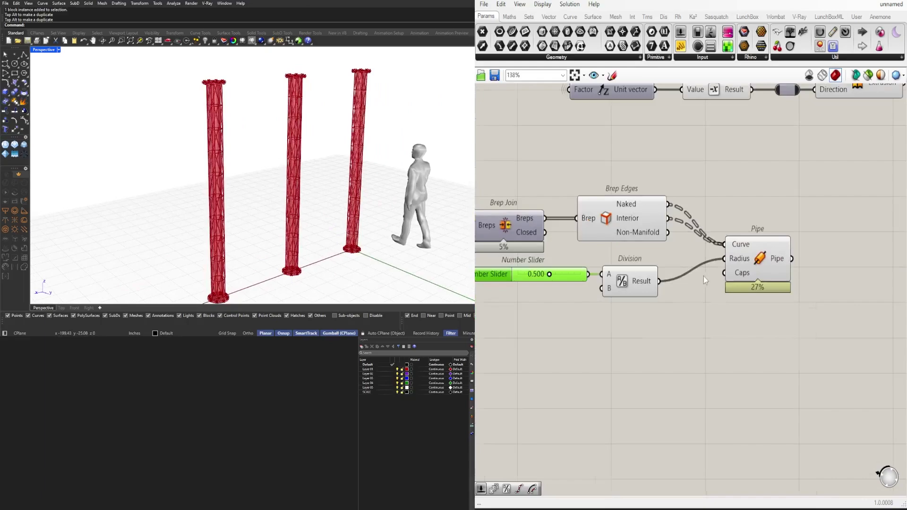
- Move the Pipe component farther from Brep Edges, and disable the preview of Brep Edges and the selected components around it
{"action": "scroll", "coordinate": [704, 276], "scroll_direction": "up", "scroll_amount": 3}
{"action": "left_click", "coordinate": [765, 252]}
{"action": "left_click_drag", "start_coordinate": [765, 252], "coordinate": [777, 226]}
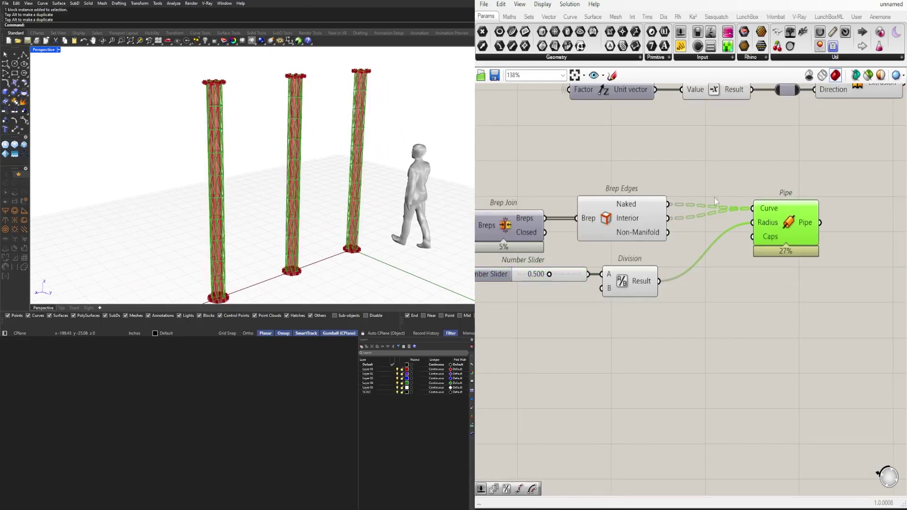
{"action": "left_click_drag", "start_coordinate": [654, 165], "coordinate": [524, 296]}
{"action": "middle_click", "coordinate": [583, 138]}
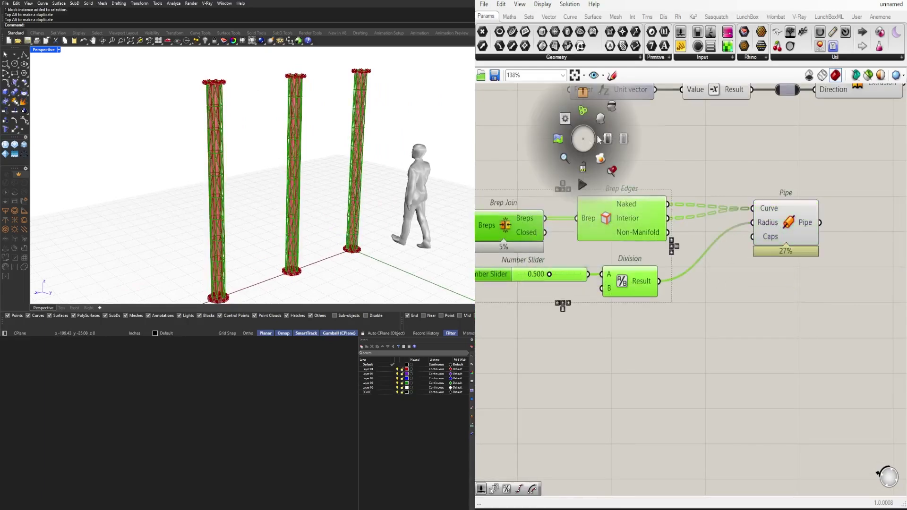
{"action": "left_click", "coordinate": [612, 106]}
- Highlight the Pipe component and examine its pipes from the column tops down to the bases
{"action": "left_click", "coordinate": [787, 208]}
{"action": "scroll", "coordinate": [207, 79], "scroll_direction": "up", "scroll_amount": 5}
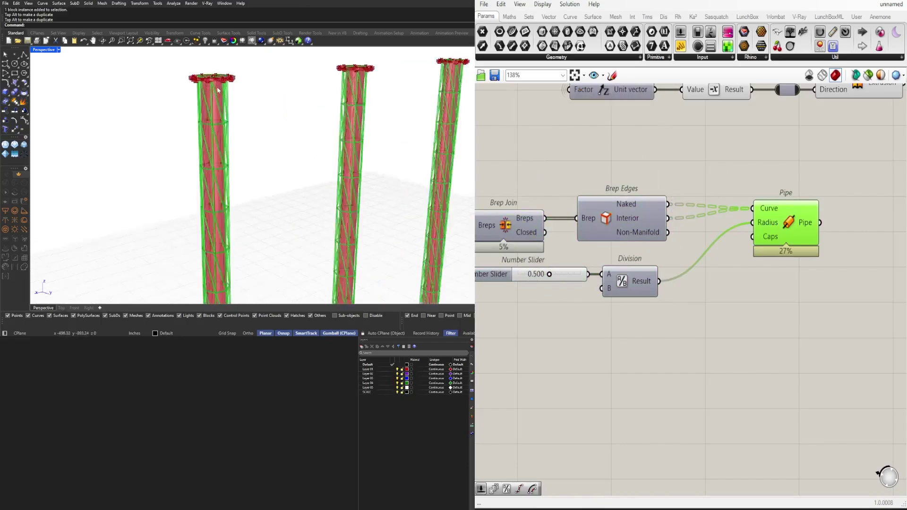
{"action": "scroll", "coordinate": [206, 122], "scroll_direction": "down", "scroll_amount": 5}
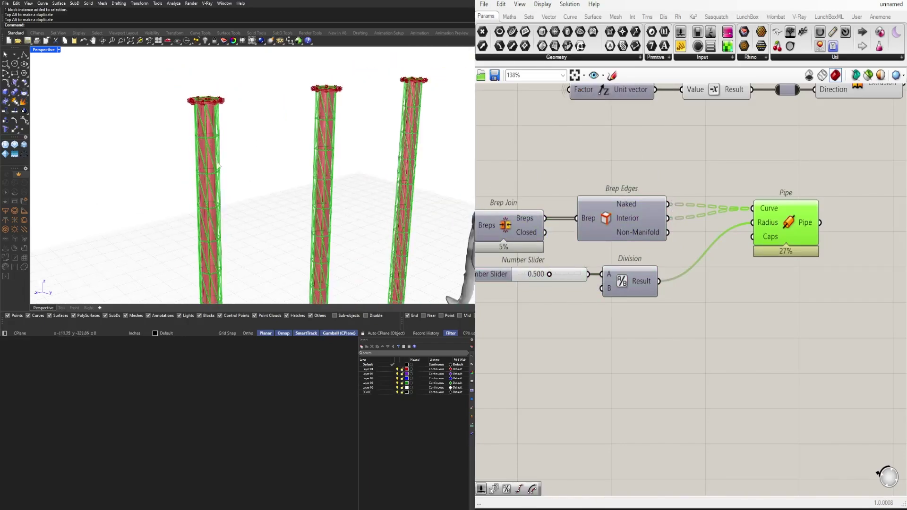
{"action": "right_click_drag", "start_coordinate": [206, 125], "coordinate": [242, 74], "text": "shift"}
{"action": "scroll", "coordinate": [250, 94], "scroll_direction": "down", "scroll_amount": 2}
{"action": "right_click_drag", "start_coordinate": [362, 121], "coordinate": [369, 158], "text": "shift"}
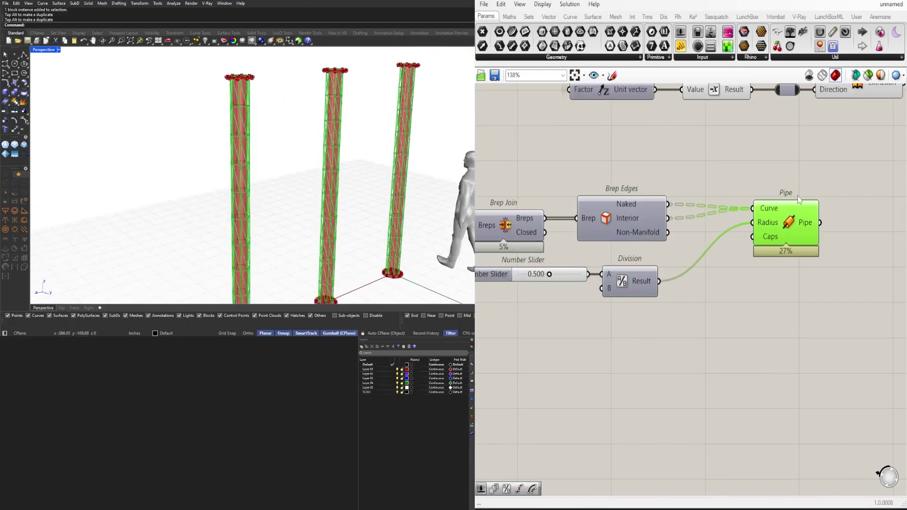
- Add a MultiPipe component below the Pipe component
{"action": "mouse_move", "coordinate": [815, 239]}
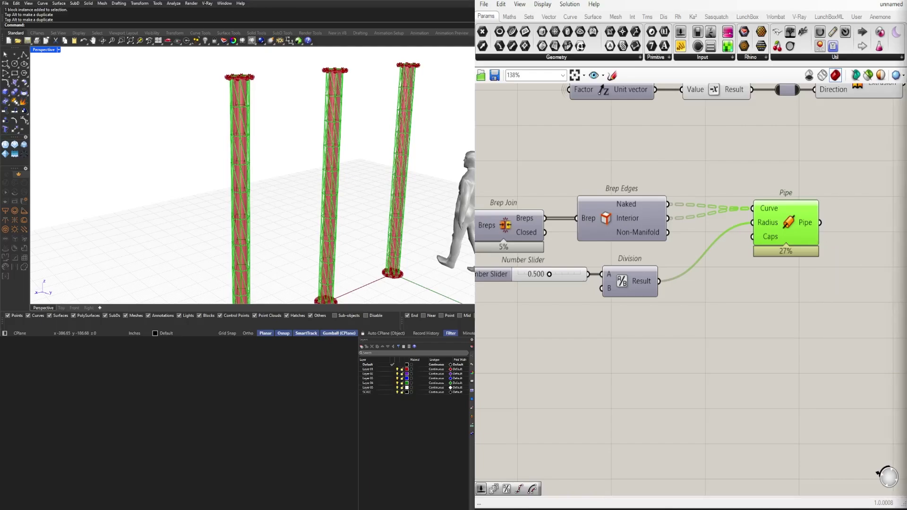
{"action": "double_click", "coordinate": [741, 361]}
{"action": "type", "text": "MUL"}
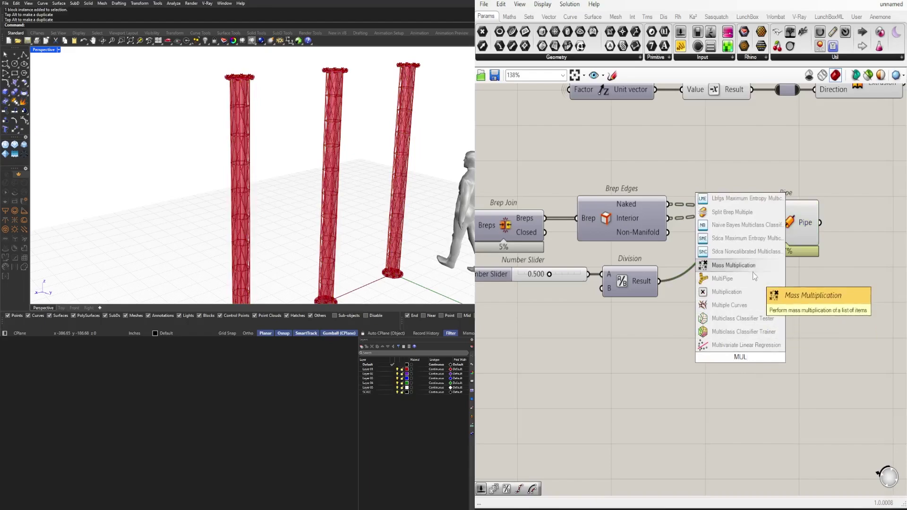
{"action": "left_click", "coordinate": [722, 278]}
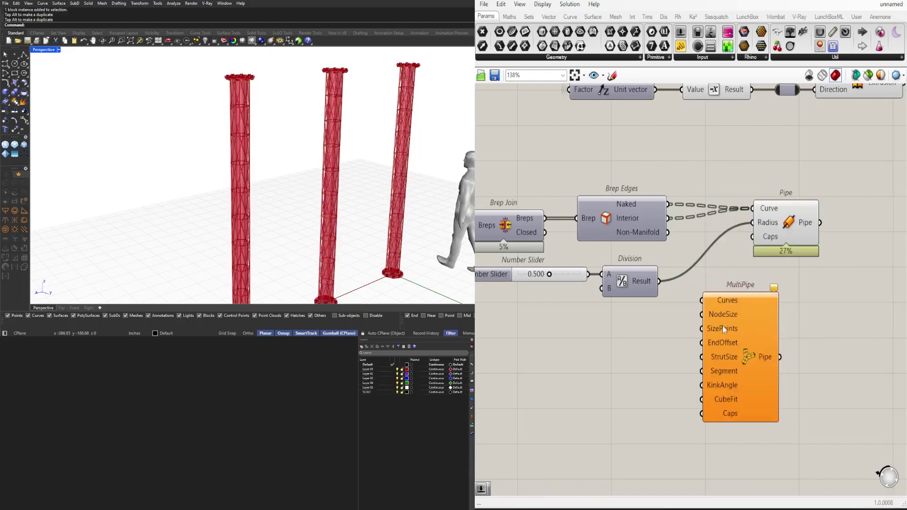
{"action": "left_click", "coordinate": [761, 345]}
{"action": "scroll", "coordinate": [679, 339], "scroll_direction": "down", "scroll_amount": 1}
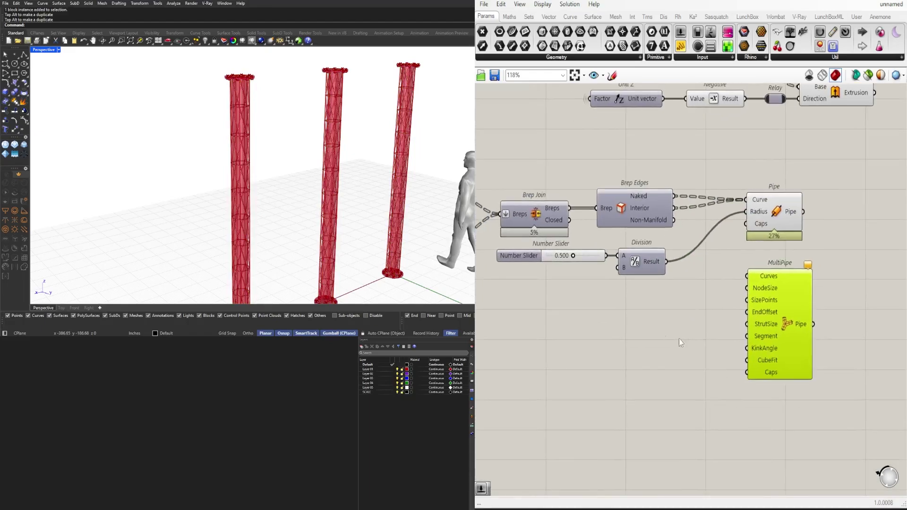
- Make three copies of the 0.500 Number Slider beside the MultiPipe inputs
{"action": "left_click_drag", "start_coordinate": [529, 263], "coordinate": [607, 328], "text": "alt"}
{"action": "left_click_drag", "start_coordinate": [609, 328], "coordinate": [608, 313], "text": "alt"}
{"action": "scroll", "coordinate": [695, 349], "scroll_direction": "up", "scroll_amount": 1}
{"action": "left_click", "coordinate": [707, 330]}
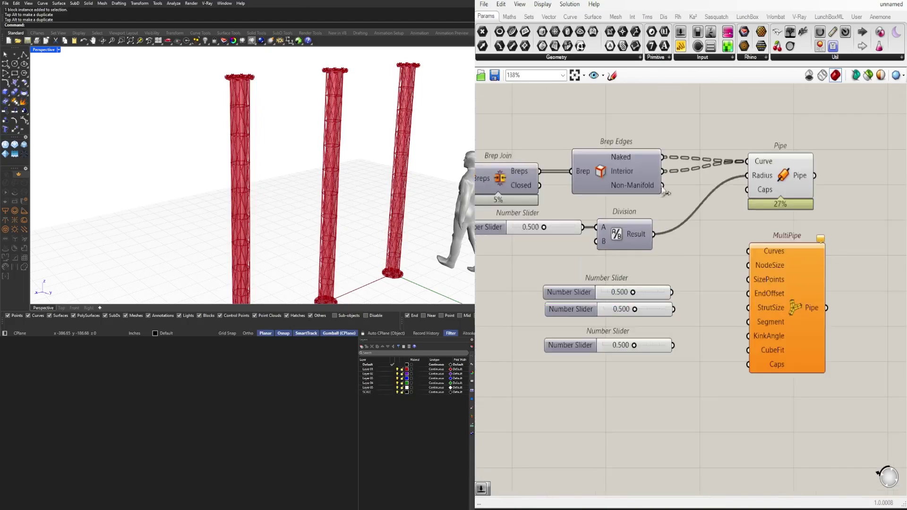
- Connect Brep Edges' Naked and Interior outputs to MultiPipe's Curves input, and hide the Pipe component's preview
{"action": "left_click_drag", "start_coordinate": [663, 171], "coordinate": [747, 250]}
{"action": "left_click", "coordinate": [774, 275]}
{"action": "left_click", "coordinate": [802, 194]}
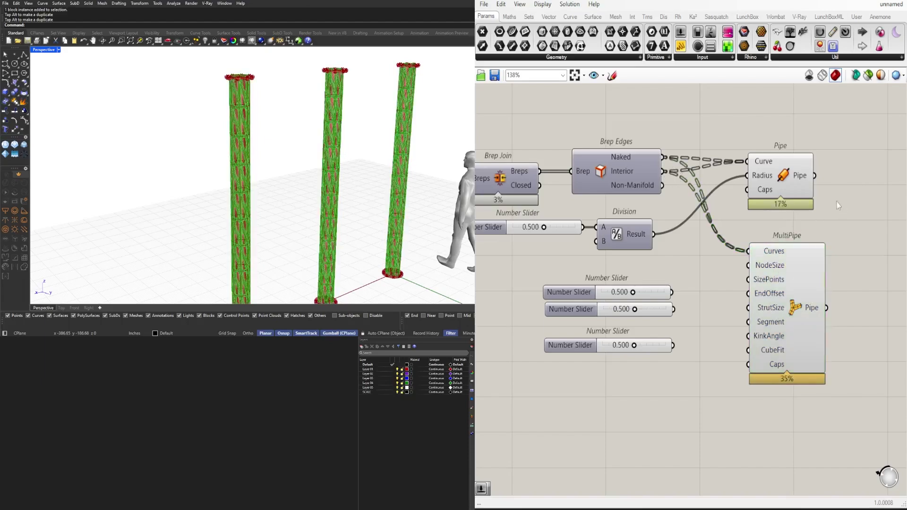
{"action": "middle_click", "coordinate": [789, 141]}
{"action": "left_click", "coordinate": [821, 110]}
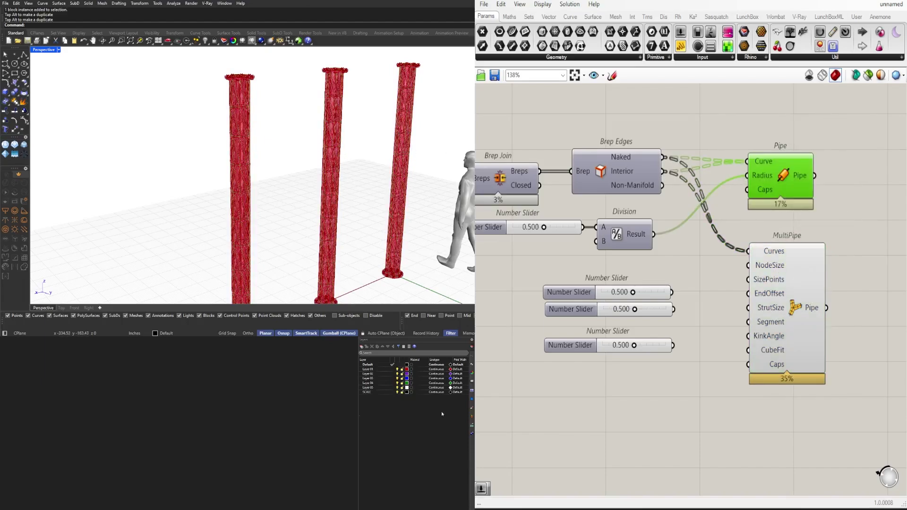
- Highlight MultiPipe and examine its smooth lattice around the column shafts
{"action": "left_click", "coordinate": [779, 287]}
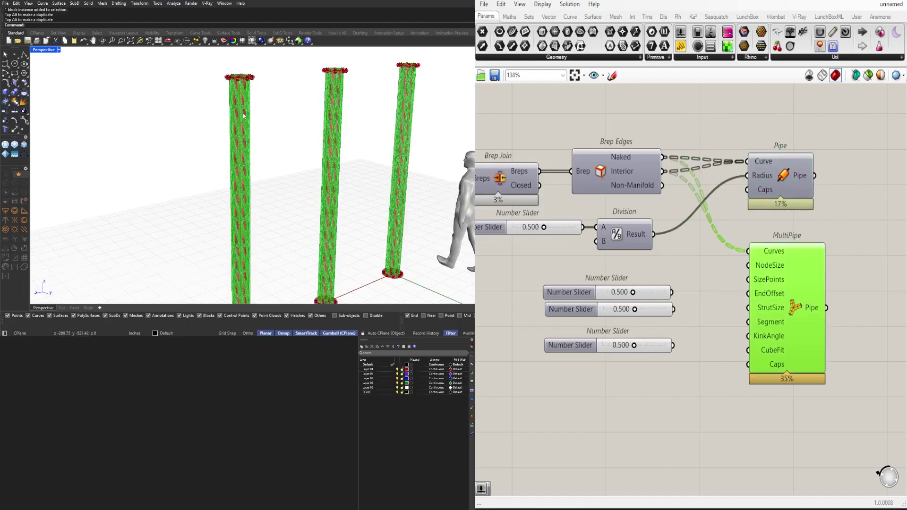
{"action": "scroll", "coordinate": [244, 115], "scroll_direction": "up", "scroll_amount": 5}
{"action": "scroll", "coordinate": [234, 127], "scroll_direction": "up", "scroll_amount": 4}
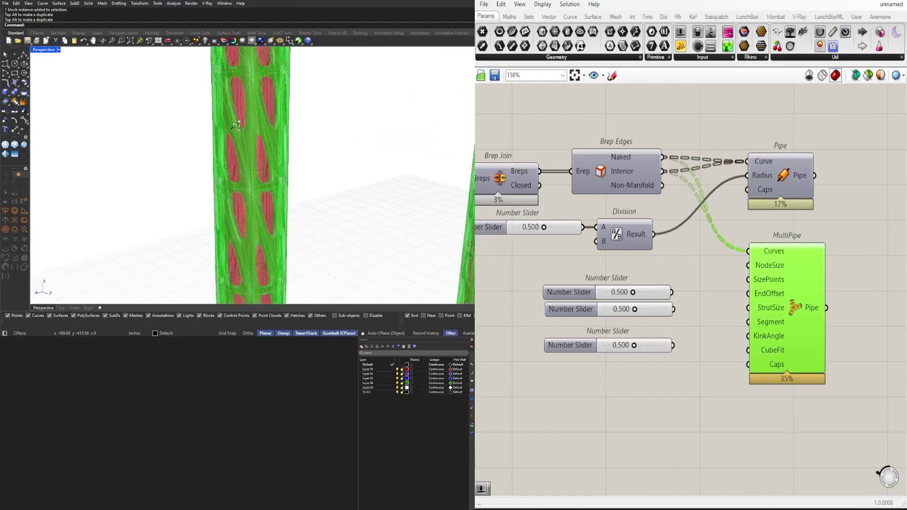
{"action": "scroll", "coordinate": [265, 180], "scroll_direction": "down", "scroll_amount": 5}
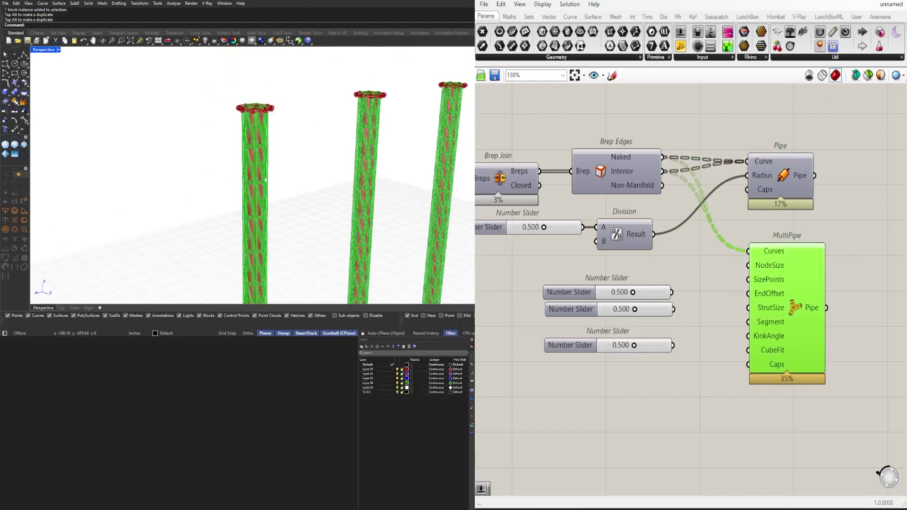
{"action": "scroll", "coordinate": [265, 174], "scroll_direction": "down", "scroll_amount": 3}
{"action": "right_click_drag", "start_coordinate": [300, 200], "coordinate": [284, 165], "text": "shift"}
{"action": "scroll", "coordinate": [249, 136], "scroll_direction": "up", "scroll_amount": 5}
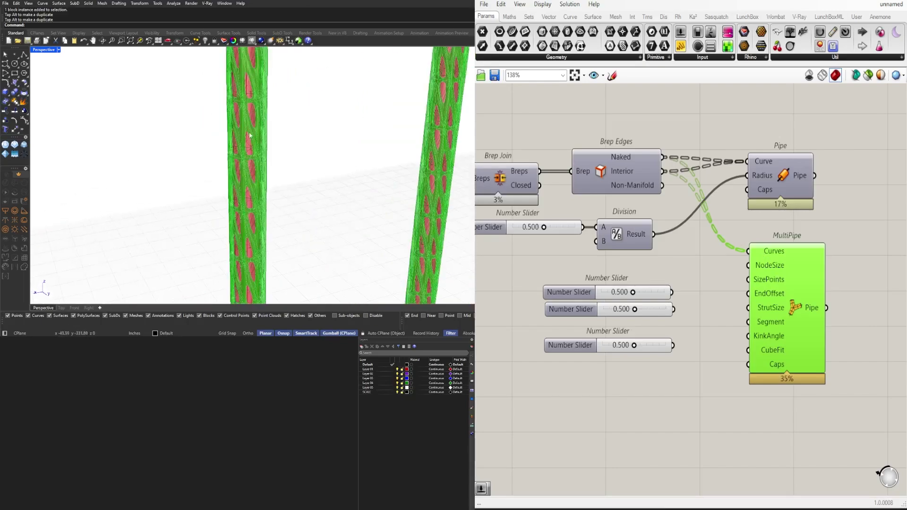
{"action": "right_click_drag", "start_coordinate": [249, 136], "coordinate": [385, 147]}
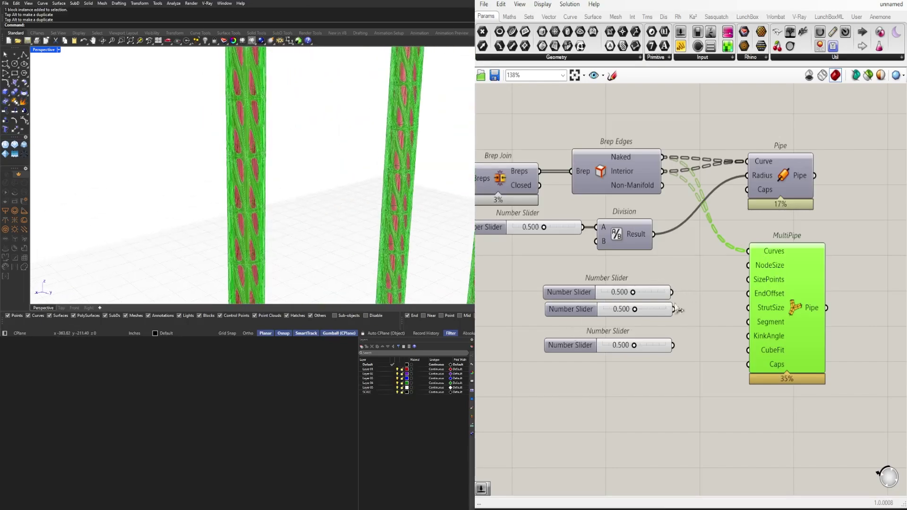
- Wire the three 0.500 sliders to MultiPipe's StrutSize, EndOffset and NodeSize inputs, and shift the EndOffset slider slightly
{"action": "left_click_drag", "start_coordinate": [719, 349], "coordinate": [743, 312]}
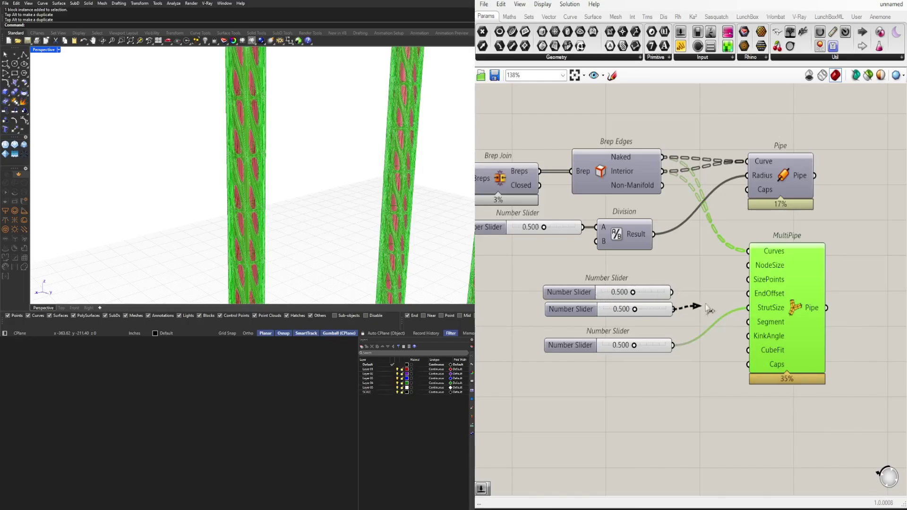
{"action": "left_click_drag", "start_coordinate": [708, 308], "coordinate": [746, 297]}
{"action": "left_click_drag", "start_coordinate": [672, 292], "coordinate": [745, 266]}
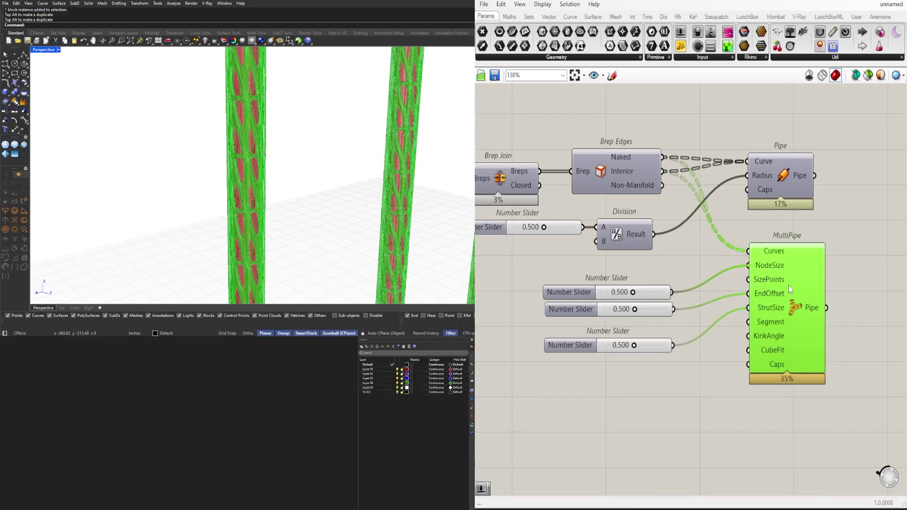
{"action": "right_click_drag", "start_coordinate": [680, 272], "coordinate": [665, 259]}
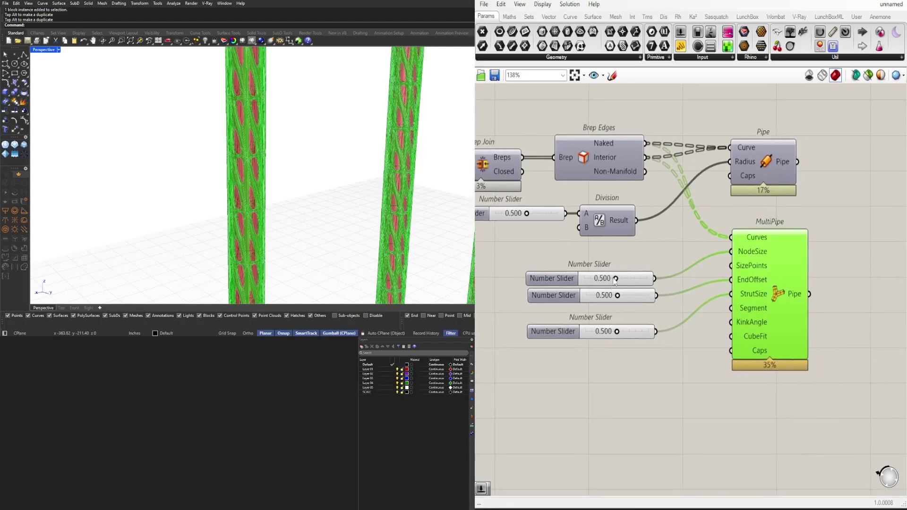
{"action": "scroll", "coordinate": [598, 286], "scroll_direction": "up", "scroll_amount": 3}
{"action": "left_click_drag", "start_coordinate": [552, 298], "coordinate": [557, 309]}
{"action": "scroll", "coordinate": [558, 309], "scroll_direction": "down", "scroll_amount": 4}
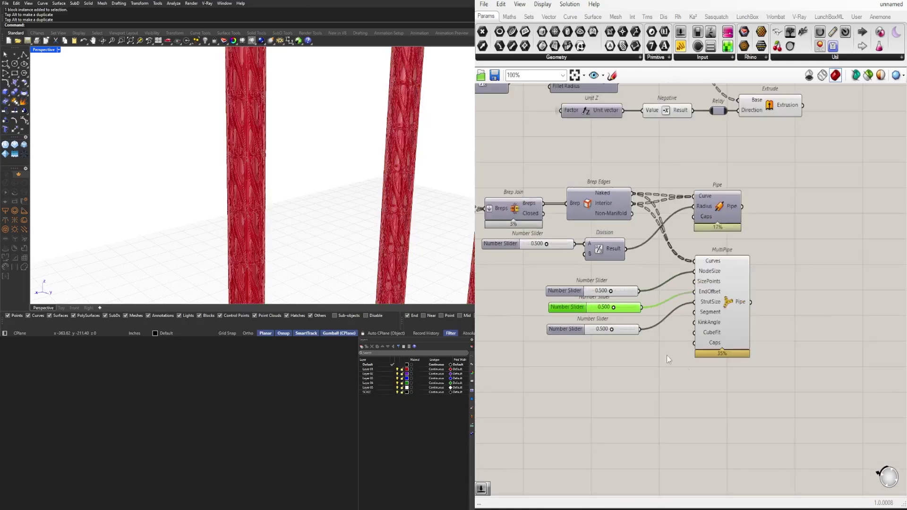
- Add a Geometry parameter beside MultiPipe and feed it from the Pipe output
{"action": "left_click_drag", "start_coordinate": [763, 415], "coordinate": [538, 247]}
{"action": "scroll", "coordinate": [826, 418], "scroll_direction": "down", "scroll_amount": 2}
{"action": "left_click_drag", "start_coordinate": [825, 433], "coordinate": [756, 327]}
{"action": "left_click", "coordinate": [756, 327]}
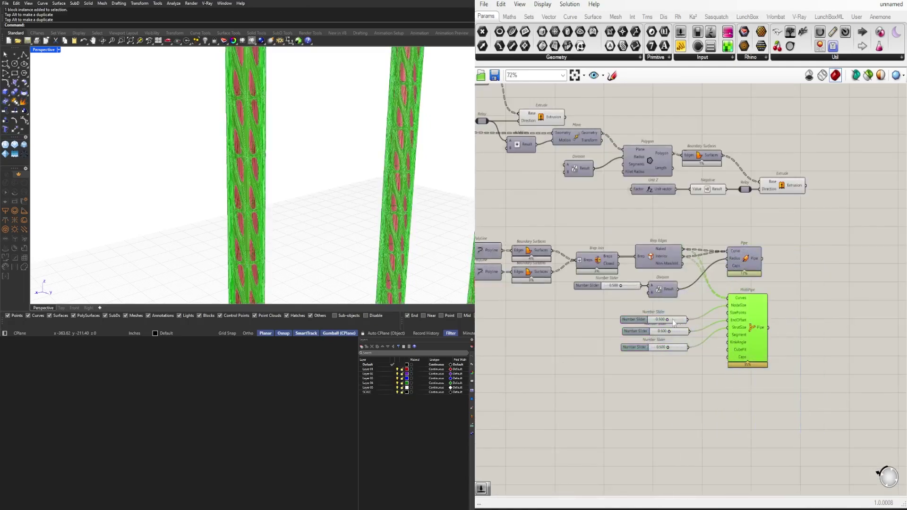
{"action": "scroll", "coordinate": [786, 299], "scroll_direction": "down", "scroll_amount": 2}
{"action": "scroll", "coordinate": [704, 234], "scroll_direction": "up", "scroll_amount": 3}
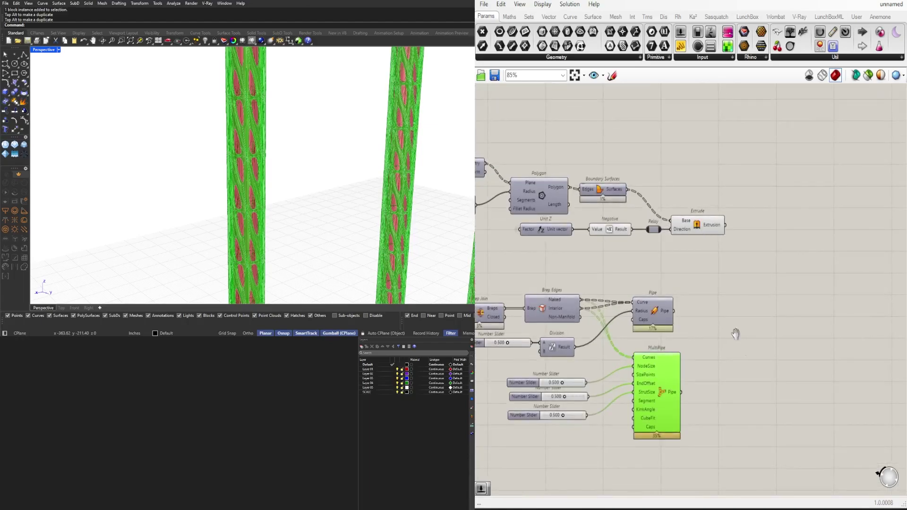
{"action": "right_click_drag", "start_coordinate": [735, 333], "coordinate": [714, 265]}
{"action": "double_click", "coordinate": [707, 327]}
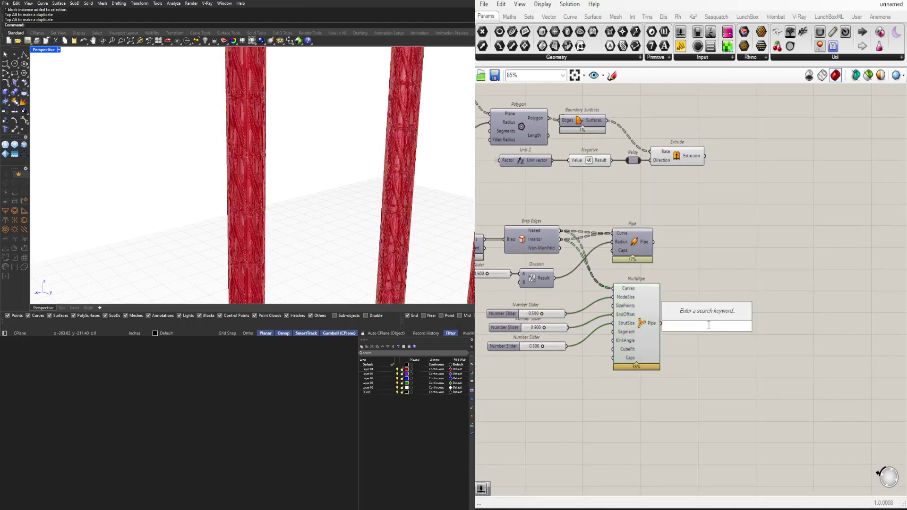
{"action": "type", "text": "geo"}
{"action": "left_click", "coordinate": [692, 313]}
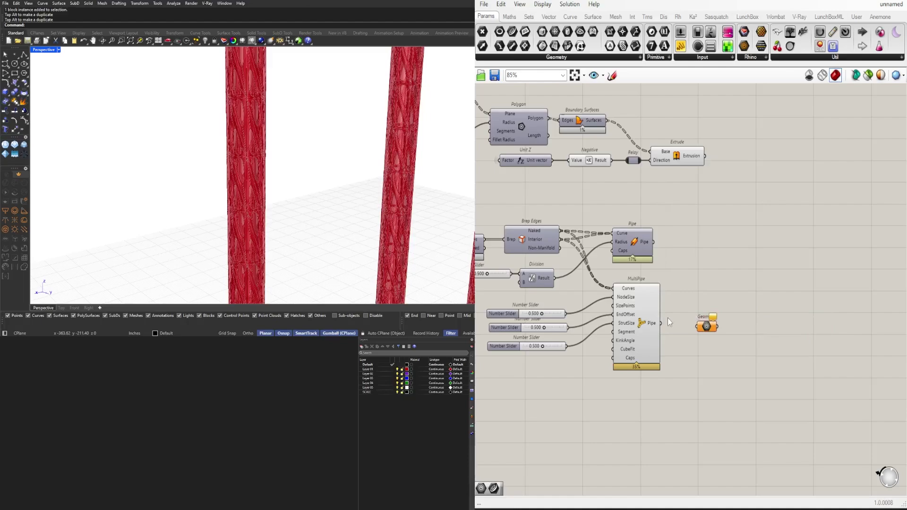
{"action": "left_click_drag", "start_coordinate": [703, 327], "coordinate": [727, 324]}
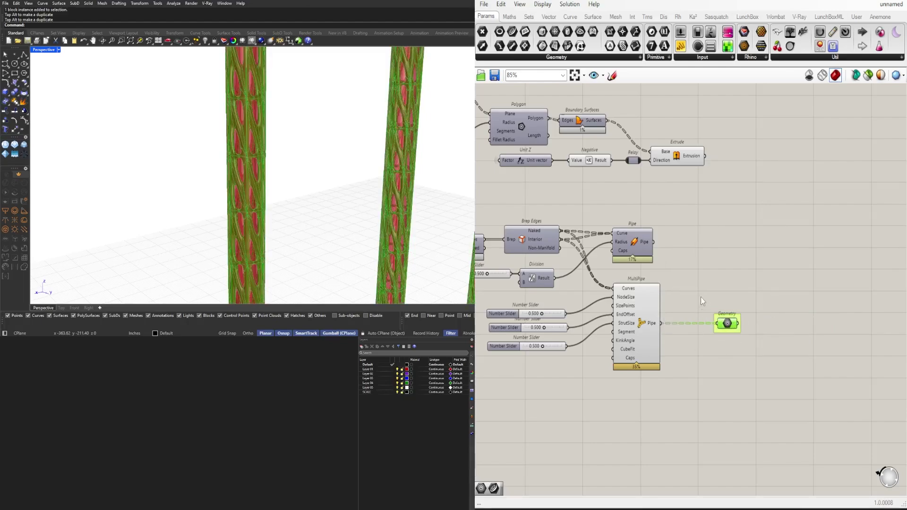
- Highlight the lower Extrude component and examine the hexagonal bolt parts under the column's top plate
{"action": "scroll", "coordinate": [701, 296], "scroll_direction": "down", "scroll_amount": 3}
{"action": "left_click", "coordinate": [673, 282]}
{"action": "scroll", "coordinate": [311, 160], "scroll_direction": "down", "scroll_amount": 9}
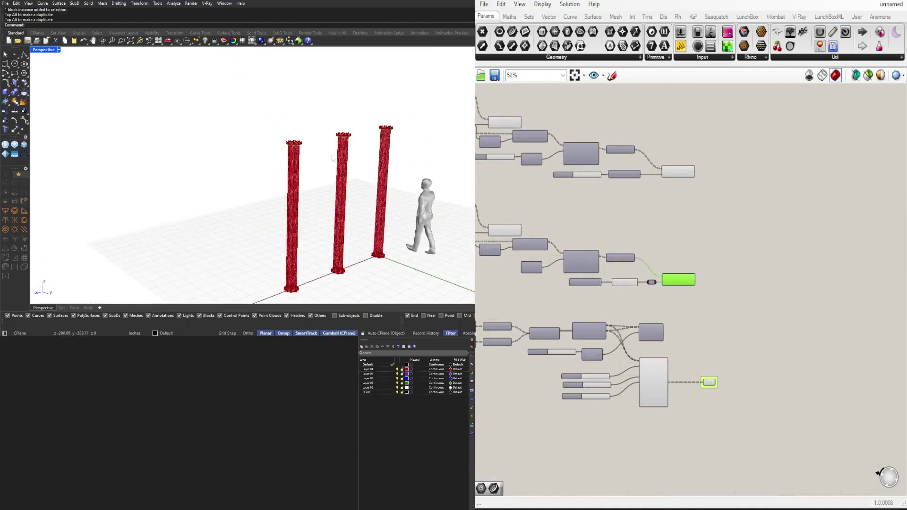
{"action": "scroll", "coordinate": [309, 160], "scroll_direction": "up", "scroll_amount": 6}
{"action": "scroll", "coordinate": [281, 132], "scroll_direction": "up", "scroll_amount": 4}
{"action": "right_click_drag", "start_coordinate": [281, 137], "coordinate": [281, 126]}
{"action": "scroll", "coordinate": [281, 126], "scroll_direction": "up", "scroll_amount": 8}
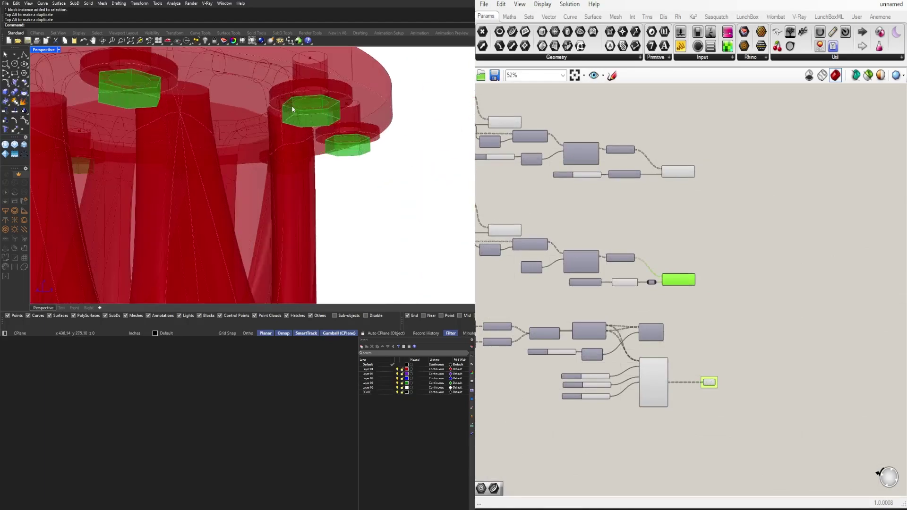
{"action": "left_click", "coordinate": [520, 200]}
{"action": "scroll", "coordinate": [825, 319], "scroll_direction": "down", "scroll_amount": 3}
{"action": "scroll", "coordinate": [778, 353], "scroll_direction": "up", "scroll_amount": 4}
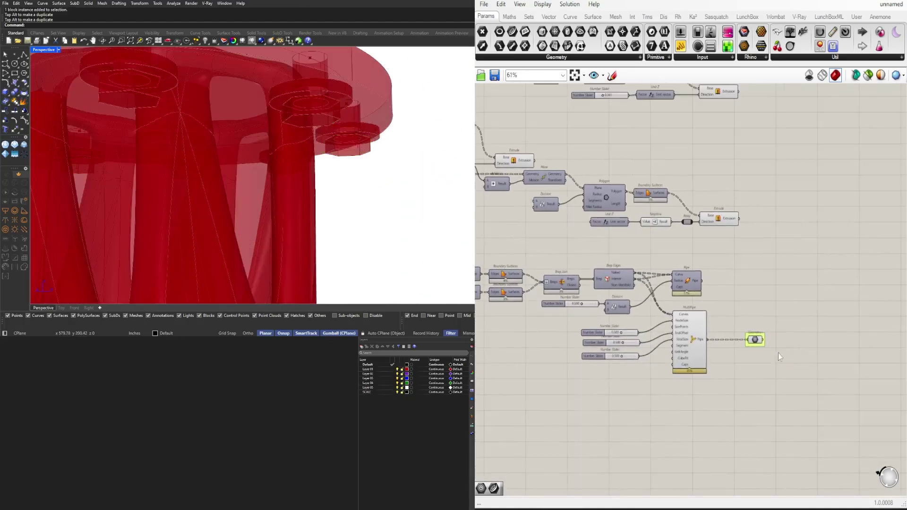
- Duplicate the MultiPipe Geometry parameter beside the bolt branches and feed the copy from both hexagonal bolt Extrude components
{"action": "left_click", "coordinate": [761, 338]}
{"action": "right_click_drag", "start_coordinate": [758, 345], "coordinate": [758, 383]}
{"action": "left_click_drag", "start_coordinate": [759, 376], "coordinate": [798, 246], "text": "alt"}
{"action": "right_click_drag", "start_coordinate": [737, 161], "coordinate": [724, 254]}
{"action": "left_click", "coordinate": [705, 222]}
{"action": "scroll", "coordinate": [337, 208], "scroll_direction": "down", "scroll_amount": 5}
{"action": "right_click_drag", "start_coordinate": [337, 207], "coordinate": [332, 249]}
{"action": "scroll", "coordinate": [722, 241], "scroll_direction": "up", "scroll_amount": 4}
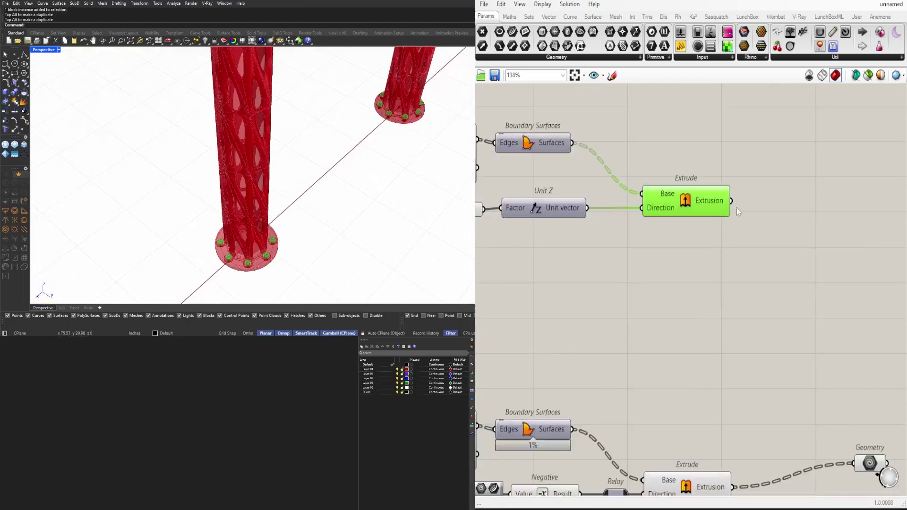
{"action": "left_click_drag", "start_coordinate": [746, 220], "coordinate": [874, 326]}
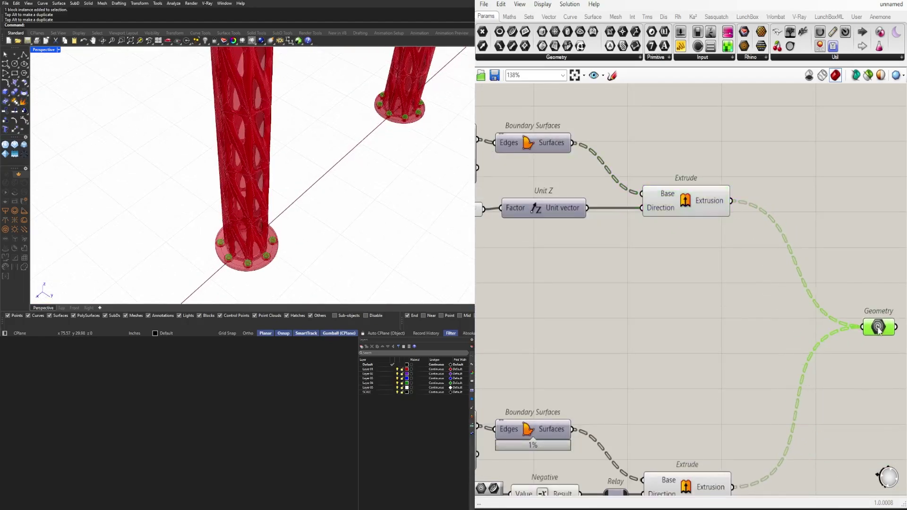
- Hide the previews of the two hexagonal bolt Extrude components
{"action": "scroll", "coordinate": [742, 256], "scroll_direction": "down", "scroll_amount": 3}
{"action": "left_click_drag", "start_coordinate": [727, 360], "coordinate": [694, 163]}
{"action": "middle_click", "coordinate": [729, 134]}
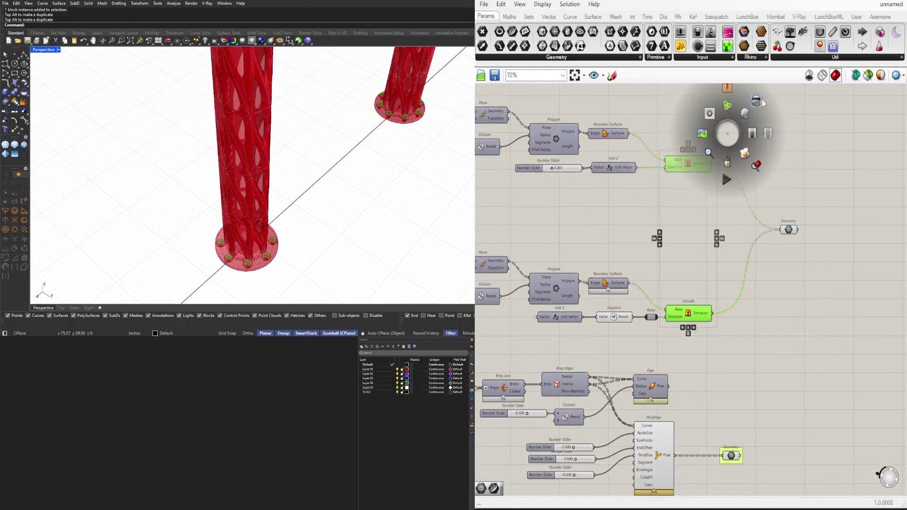
{"action": "left_click", "coordinate": [757, 111]}
{"action": "left_click", "coordinate": [824, 135]}
- Duplicate the bolt Geometry parameter directly below and feed the copy from the two washer ring Extrude components instead
{"action": "scroll", "coordinate": [823, 135], "scroll_direction": "down", "scroll_amount": 3}
{"action": "right_click_drag", "start_coordinate": [808, 182], "coordinate": [826, 275]}
{"action": "scroll", "coordinate": [821, 302], "scroll_direction": "up", "scroll_amount": 1}
{"action": "right_click_drag", "start_coordinate": [818, 307], "coordinate": [817, 333]}
{"action": "scroll", "coordinate": [818, 331], "scroll_direction": "up", "scroll_amount": 1}
{"action": "mouse_move", "coordinate": [827, 298]}
{"action": "left_mouse_down"}
{"action": "mouse_move", "coordinate": [832, 275]}
{"action": "mouse_move", "coordinate": [832, 286]}
{"action": "left_mouse_up"}
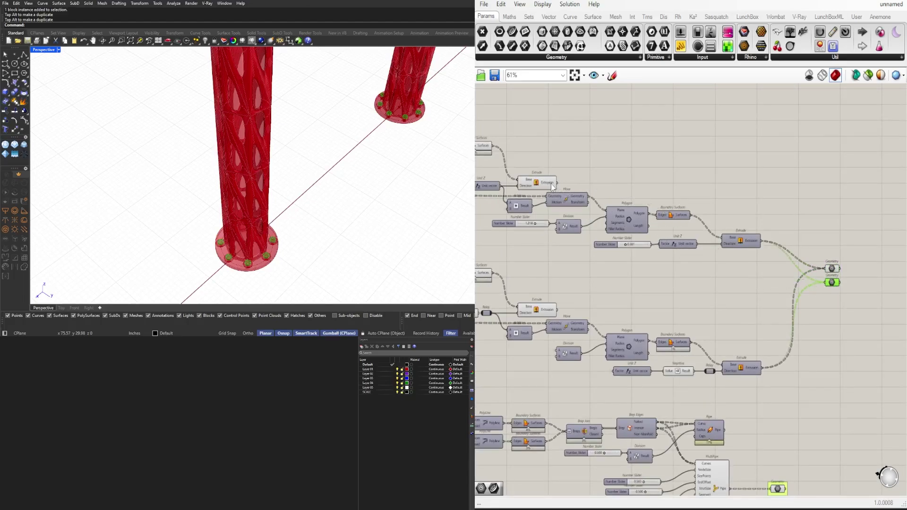
{"action": "left_click_drag", "start_coordinate": [668, 221], "coordinate": [817, 286]}
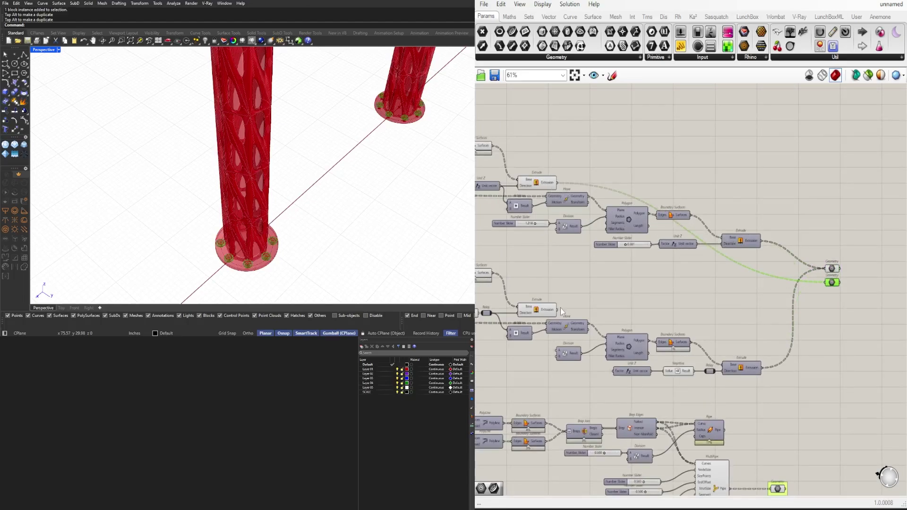
{"action": "left_click_drag", "start_coordinate": [559, 310], "coordinate": [828, 285]}
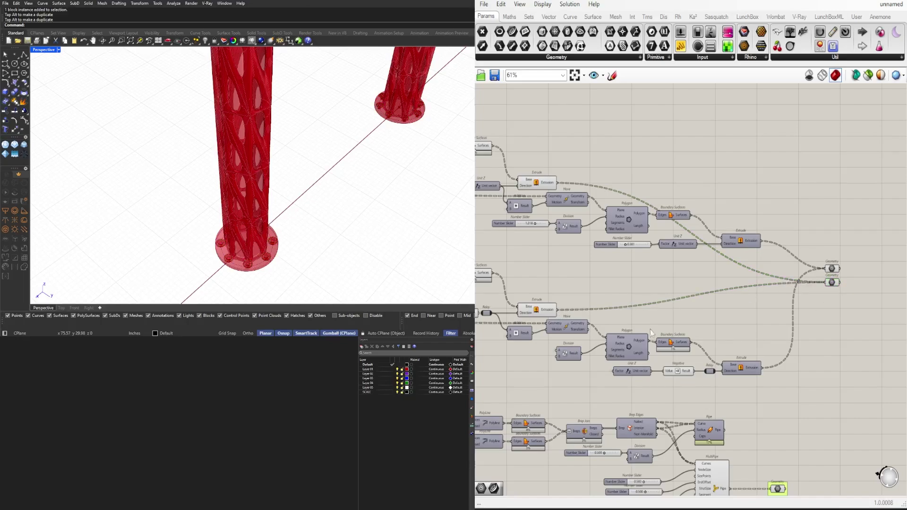
- Hide the previews of the two washer ring Extrude components
{"action": "left_click_drag", "start_coordinate": [689, 315], "coordinate": [551, 163]}
{"action": "middle_click", "coordinate": [551, 163]}
{"action": "left_click", "coordinate": [582, 132]}
{"action": "left_click", "coordinate": [803, 251]}
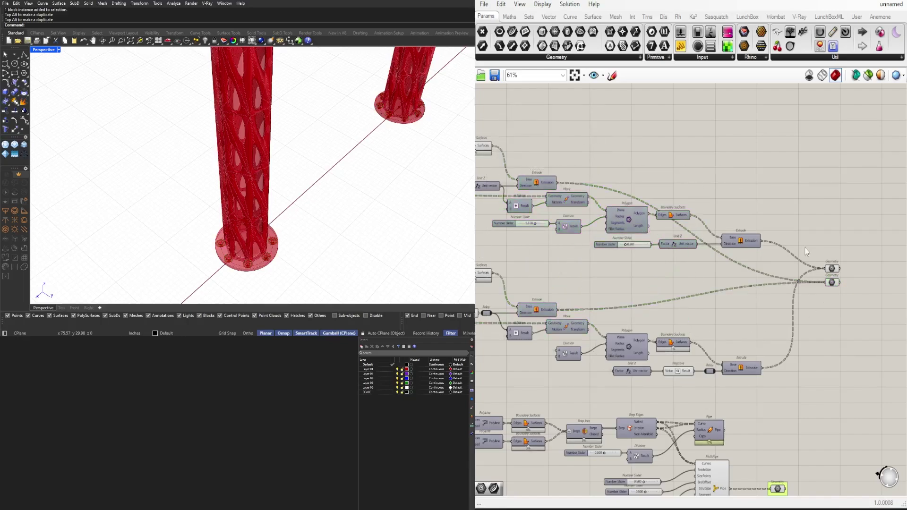
- Highlight the bolt, washer and MultiPipe Geometry parameters together and examine which parts of the columns they contain
{"action": "right_click_drag", "start_coordinate": [781, 235], "coordinate": [670, 149]}
{"action": "scroll", "coordinate": [708, 189], "scroll_direction": "up", "scroll_amount": 2}
{"action": "left_click", "coordinate": [725, 172]}
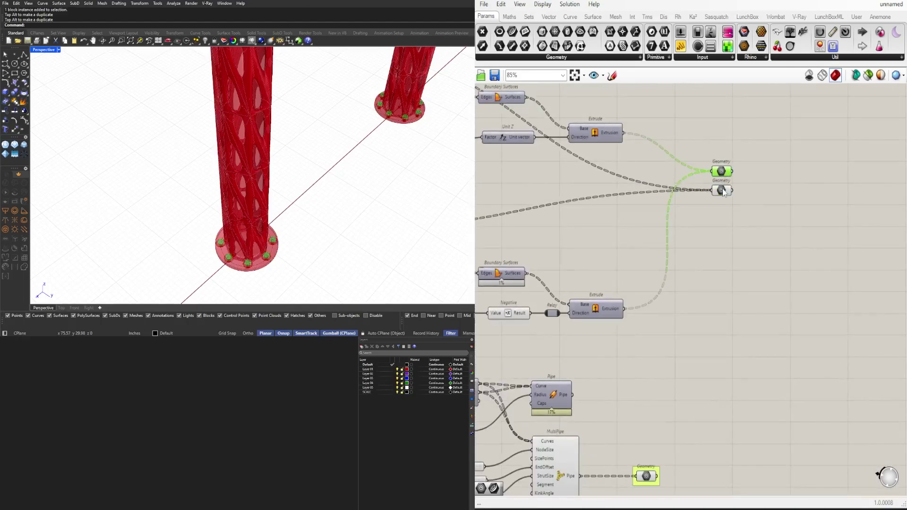
{"action": "left_click_drag", "start_coordinate": [722, 192], "coordinate": [725, 200]}
{"action": "left_click", "coordinate": [726, 177], "text": "shift"}
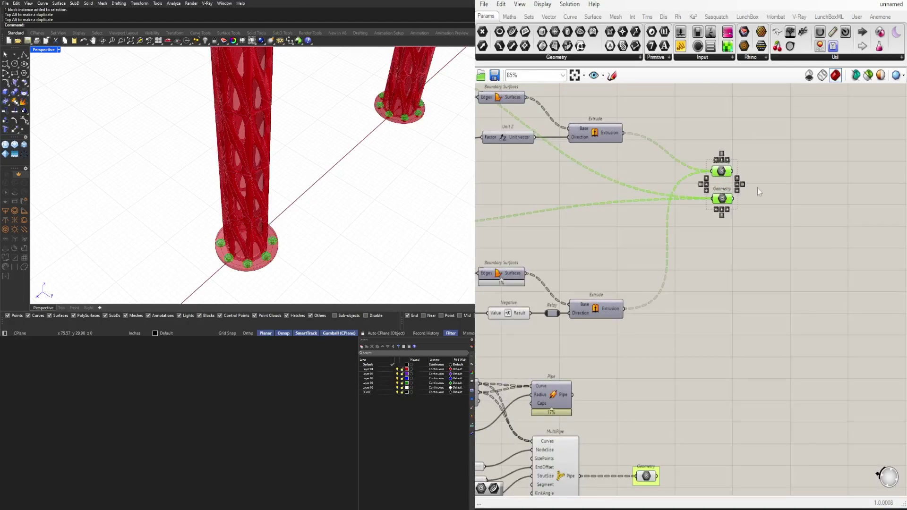
{"action": "scroll", "coordinate": [689, 267], "scroll_direction": "down", "scroll_amount": 3}
{"action": "left_click_drag", "start_coordinate": [685, 435], "coordinate": [654, 361], "text": "shift"}
{"action": "scroll", "coordinate": [285, 210], "scroll_direction": "down", "scroll_amount": 2}
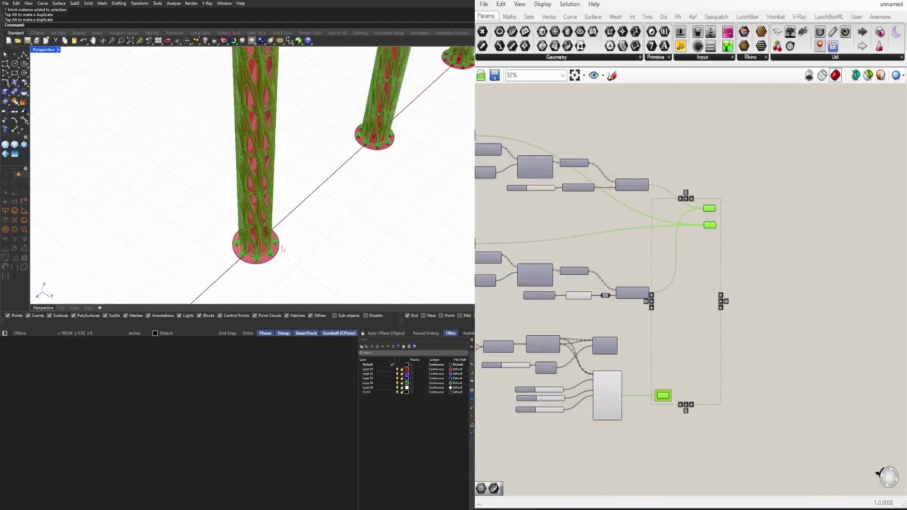
{"action": "right_click_drag", "start_coordinate": [284, 218], "coordinate": [285, 191]}
{"action": "left_click", "coordinate": [724, 273]}
- Highlight the Extrude components of the base and top plates and examine the plates on the columns
{"action": "right_click_drag", "start_coordinate": [527, 271], "coordinate": [773, 269]}
{"action": "scroll", "coordinate": [773, 270], "scroll_direction": "down", "scroll_amount": 3}
{"action": "scroll", "coordinate": [774, 271], "scroll_direction": "up", "scroll_amount": 5}
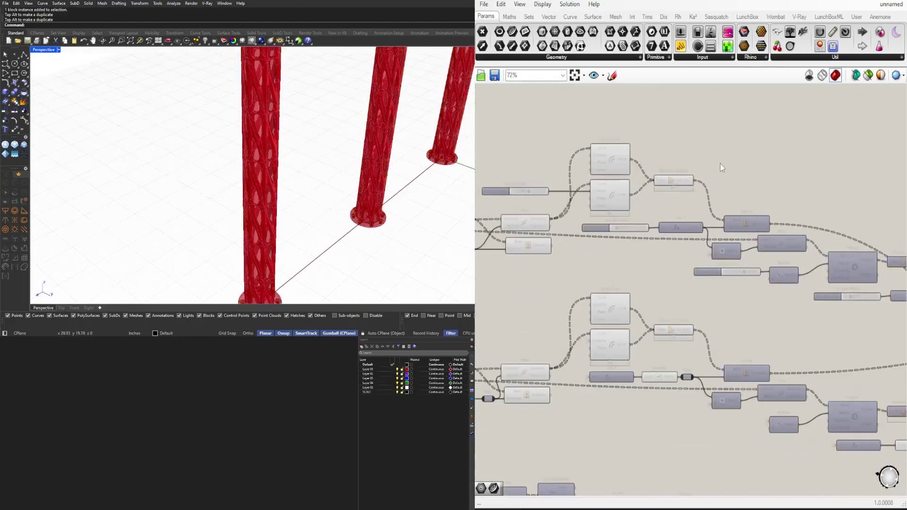
{"action": "left_click", "coordinate": [727, 284]}
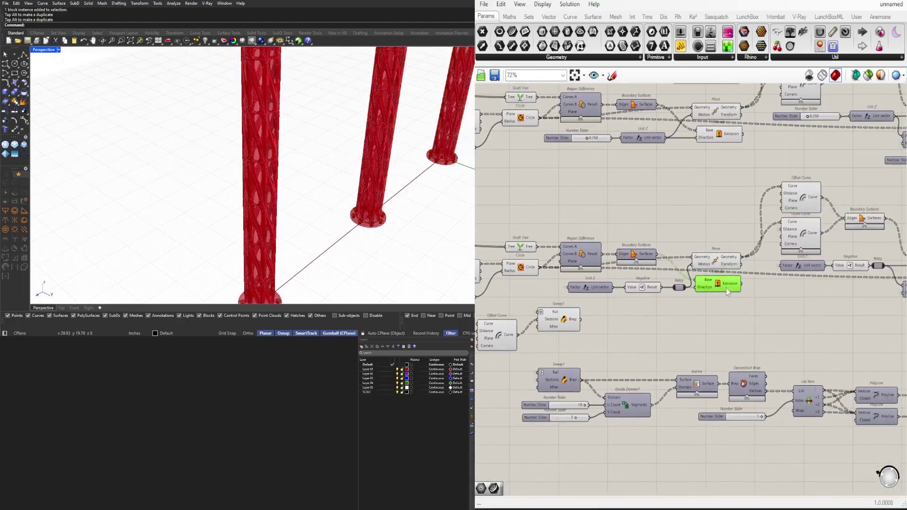
{"action": "scroll", "coordinate": [307, 117], "scroll_direction": "down", "scroll_amount": 5}
{"action": "scroll", "coordinate": [308, 117], "scroll_direction": "up", "scroll_amount": 5}
{"action": "scroll", "coordinate": [307, 117], "scroll_direction": "up", "scroll_amount": 3}
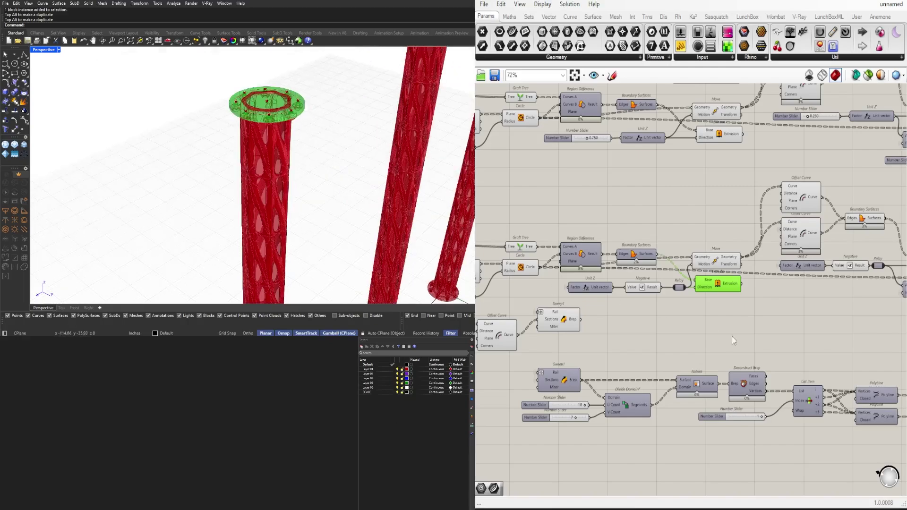
{"action": "scroll", "coordinate": [616, 324], "scroll_direction": "down", "scroll_amount": 2}
{"action": "right_click_drag", "start_coordinate": [720, 326], "coordinate": [680, 297]}
{"action": "scroll", "coordinate": [687, 283], "scroll_direction": "up", "scroll_amount": 2}
{"action": "scroll", "coordinate": [687, 284], "scroll_direction": "down", "scroll_amount": 2}
{"action": "scroll", "coordinate": [662, 190], "scroll_direction": "up", "scroll_amount": 2}
{"action": "left_click", "coordinate": [664, 176], "text": "shift"}
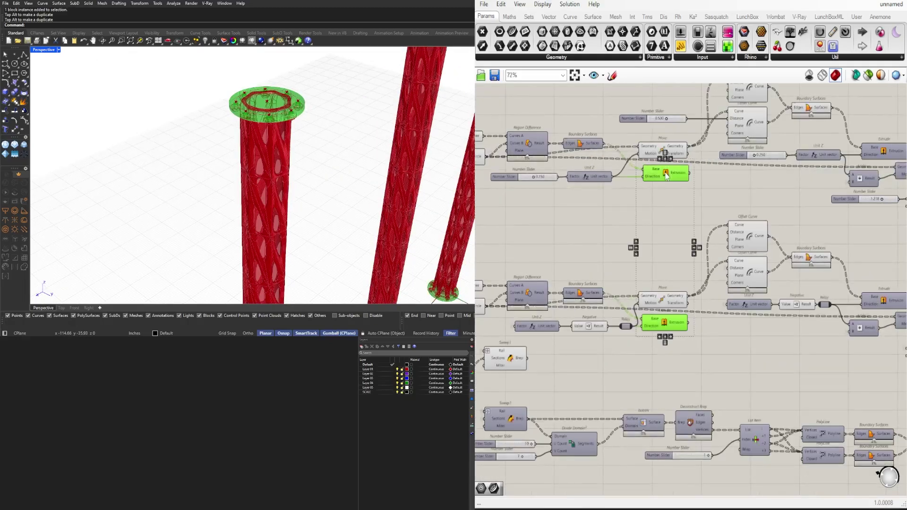
- Duplicate the washer Geometry parameter and feed the copy from both plate Extrude components through a Relay
{"action": "scroll", "coordinate": [794, 288], "scroll_direction": "down", "scroll_amount": 4}
{"action": "right_click_drag", "start_coordinate": [793, 288], "coordinate": [510, 237]}
{"action": "left_click", "coordinate": [780, 273]}
{"action": "scroll", "coordinate": [737, 236], "scroll_direction": "up", "scroll_amount": 3}
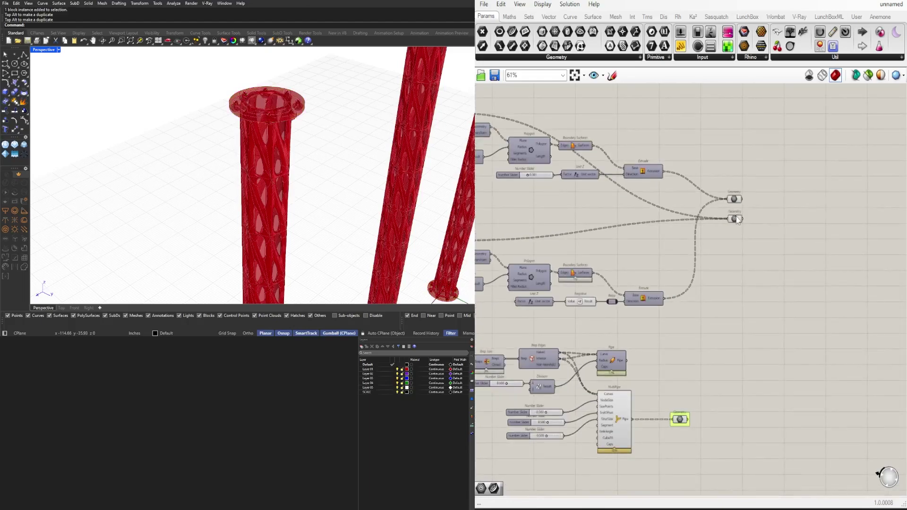
{"action": "left_click_drag", "start_coordinate": [736, 218], "coordinate": [737, 244], "text": "alt"}
{"action": "right_click_drag", "start_coordinate": [652, 247], "coordinate": [857, 258]}
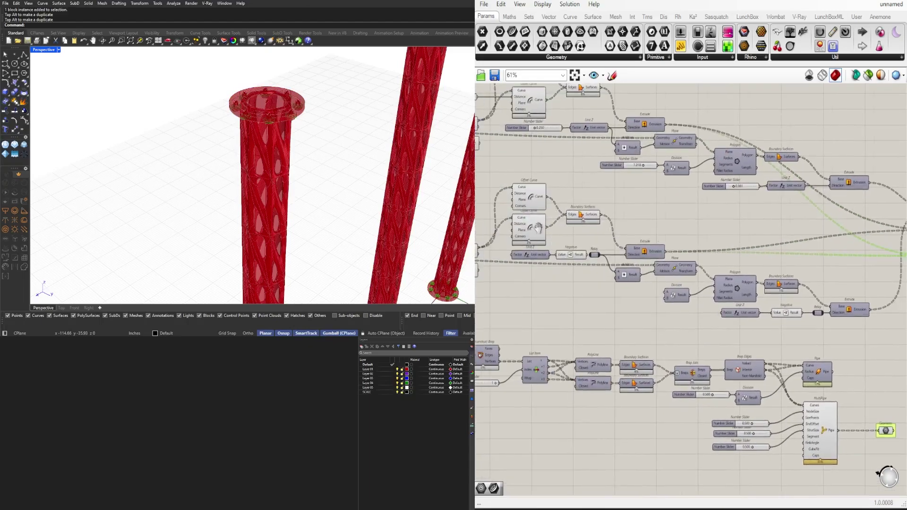
{"action": "right_click_drag", "start_coordinate": [537, 227], "coordinate": [689, 230]}
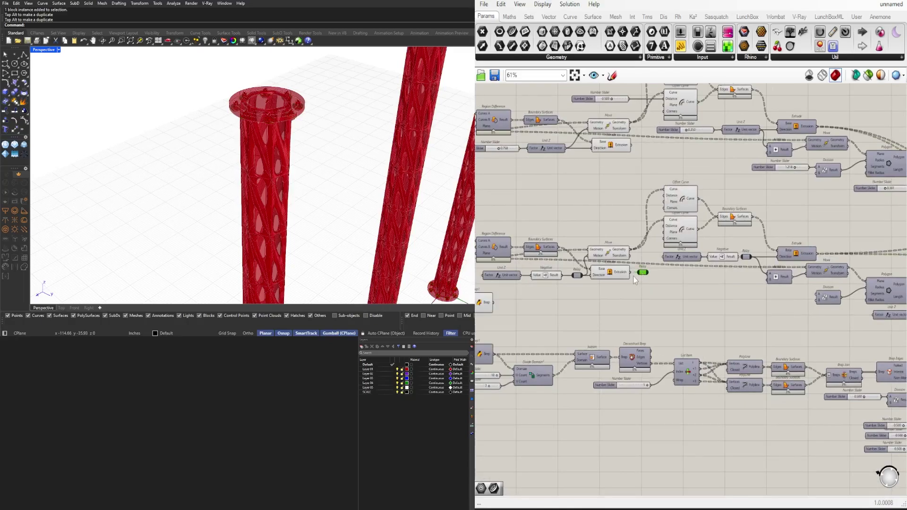
{"action": "left_click", "coordinate": [642, 272]}
{"action": "left_click_drag", "start_coordinate": [631, 145], "coordinate": [856, 236]}
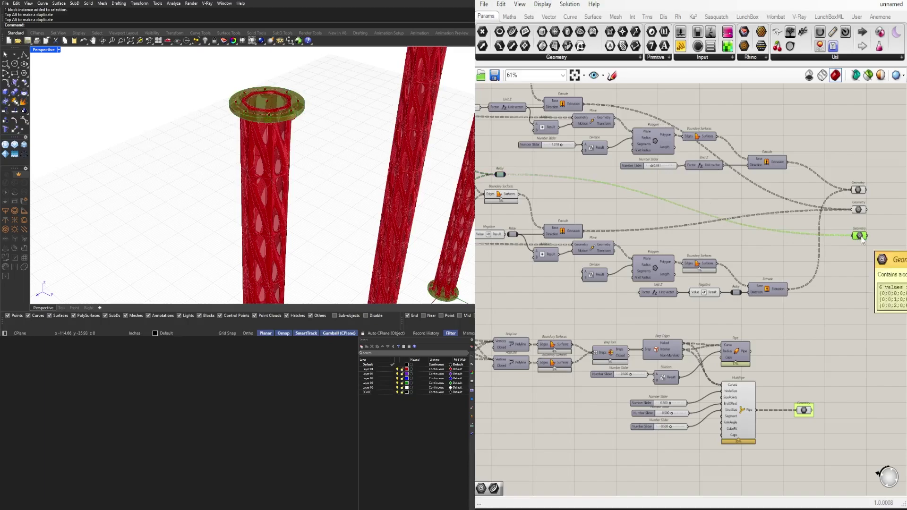
- Hide the previews of both plate Extrude components and the lower Move component
{"action": "scroll", "coordinate": [860, 238], "scroll_direction": "down", "scroll_amount": 2}
{"action": "scroll", "coordinate": [628, 227], "scroll_direction": "up", "scroll_amount": 4}
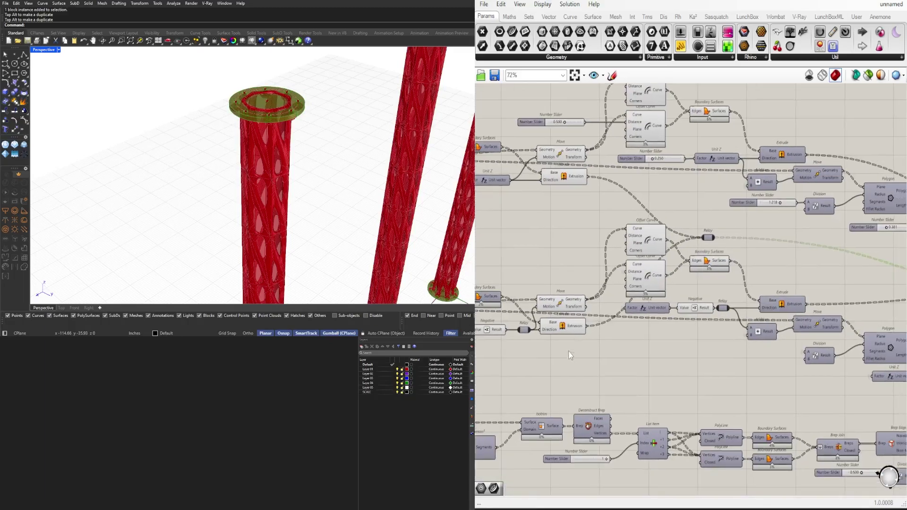
{"action": "left_click_drag", "start_coordinate": [570, 355], "coordinate": [546, 175]}
{"action": "middle_click", "coordinate": [550, 224]}
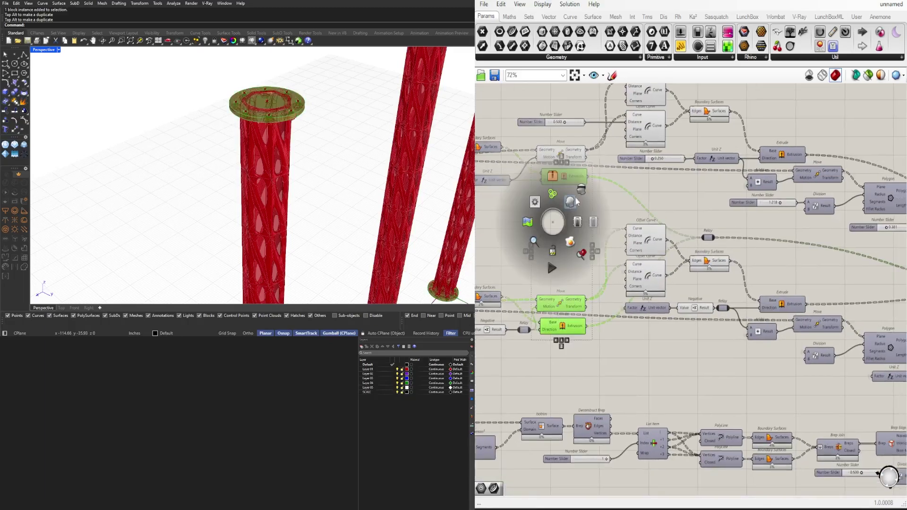
{"action": "left_click", "coordinate": [570, 202]}
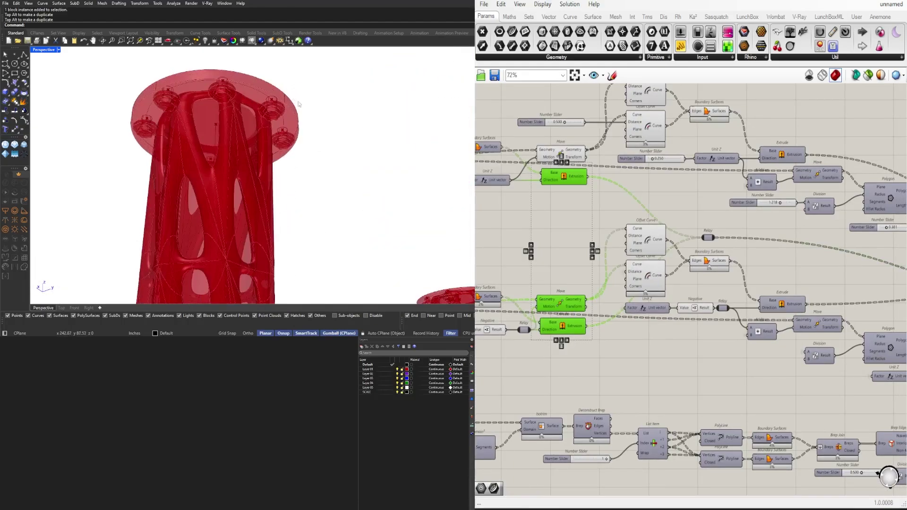
- Highlight the plate, washer and bolt Geometry parameters in turn and stack the plate parameter above the other two
{"action": "right_click_drag", "start_coordinate": [807, 247], "coordinate": [570, 221]}
{"action": "scroll", "coordinate": [570, 220], "scroll_direction": "up", "scroll_amount": 3}
{"action": "left_click", "coordinate": [678, 284]}
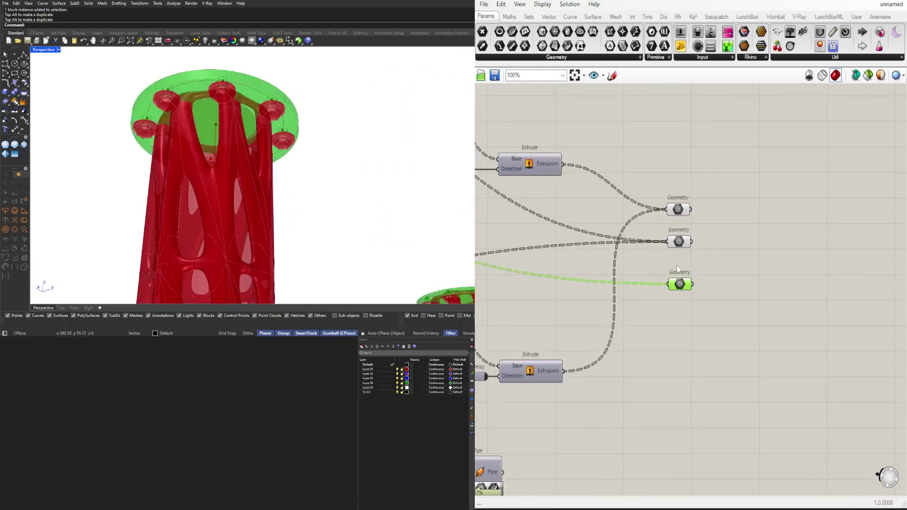
{"action": "left_click", "coordinate": [678, 242]}
{"action": "left_click", "coordinate": [677, 209]}
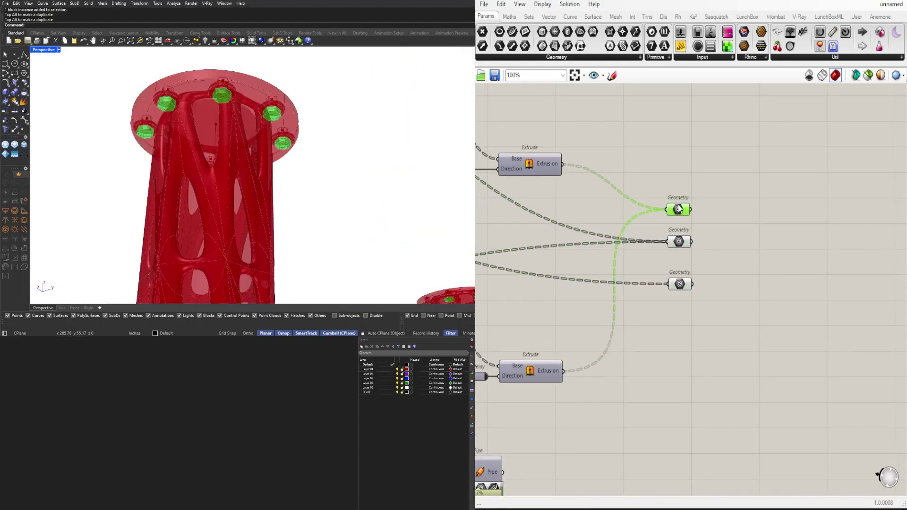
{"action": "left_click_drag", "start_coordinate": [680, 282], "coordinate": [680, 184]}
{"action": "left_click_drag", "start_coordinate": [719, 275], "coordinate": [671, 175]}
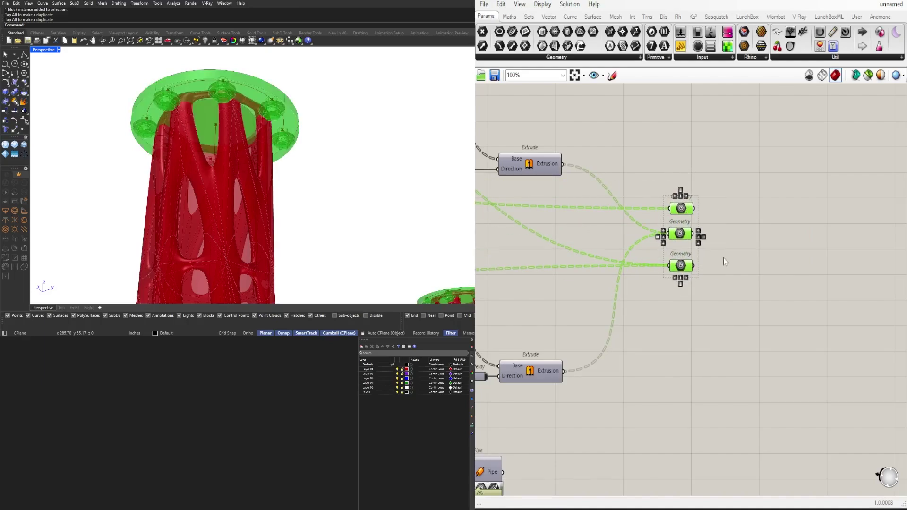
- Hide the preview of the MultiPipe component, leaving its Geometry parameter shown
{"action": "scroll", "coordinate": [726, 313], "scroll_direction": "down", "scroll_amount": 4}
{"action": "scroll", "coordinate": [700, 407], "scroll_direction": "up", "scroll_amount": 4}
{"action": "left_click_drag", "start_coordinate": [670, 446], "coordinate": [589, 194]}
{"action": "key", "text": "space"}
{"action": "left_click", "coordinate": [647, 186]}
- Place a copy of the washer Geometry parameter beside the inner shaft's Sweep1 and feed it from the Brep output
{"action": "scroll", "coordinate": [780, 231], "scroll_direction": "down", "scroll_amount": 5}
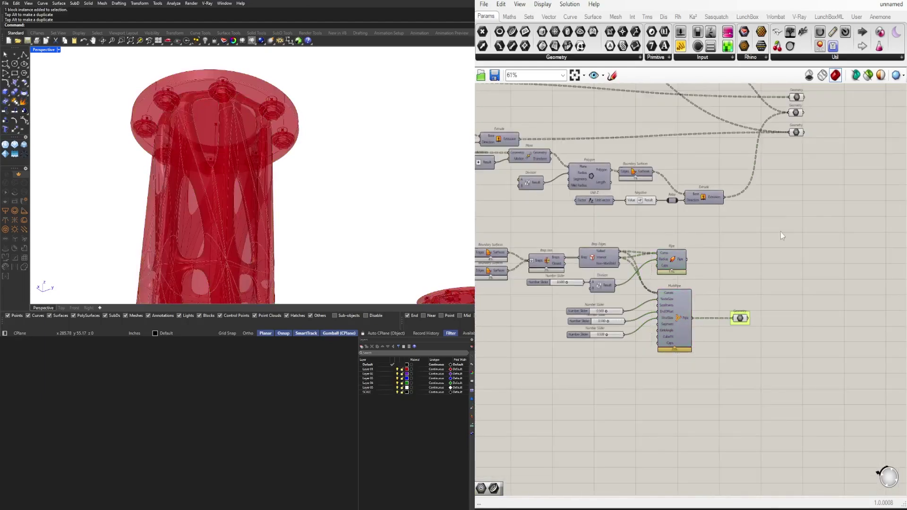
{"action": "scroll", "coordinate": [656, 287], "scroll_direction": "up", "scroll_amount": 3}
{"action": "left_click", "coordinate": [629, 227]}
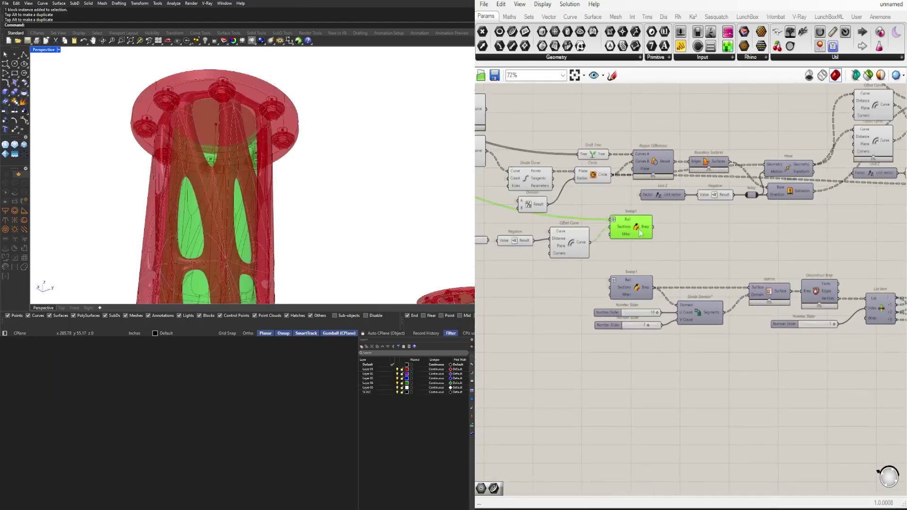
{"action": "scroll", "coordinate": [661, 236], "scroll_direction": "down", "scroll_amount": 4}
{"action": "scroll", "coordinate": [780, 239], "scroll_direction": "up", "scroll_amount": 3}
{"action": "left_click", "coordinate": [795, 224]}
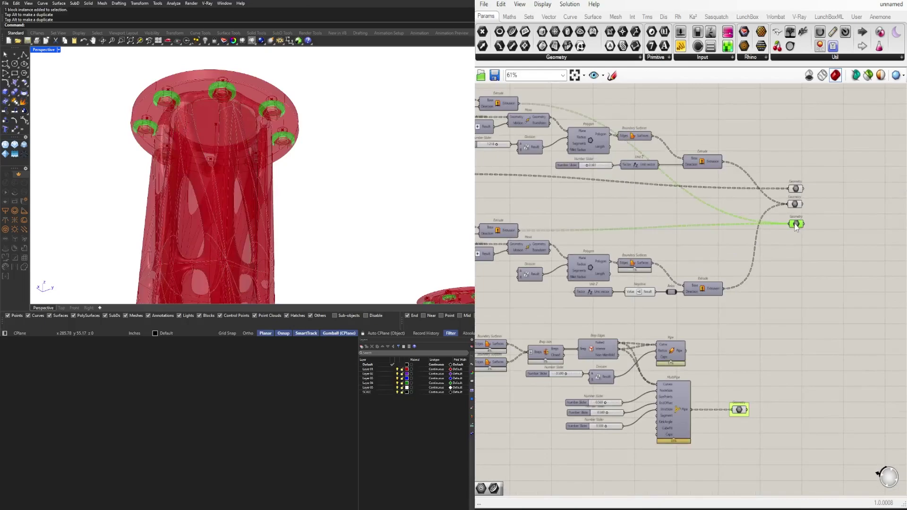
{"action": "scroll", "coordinate": [796, 228], "scroll_direction": "down", "scroll_amount": 3}
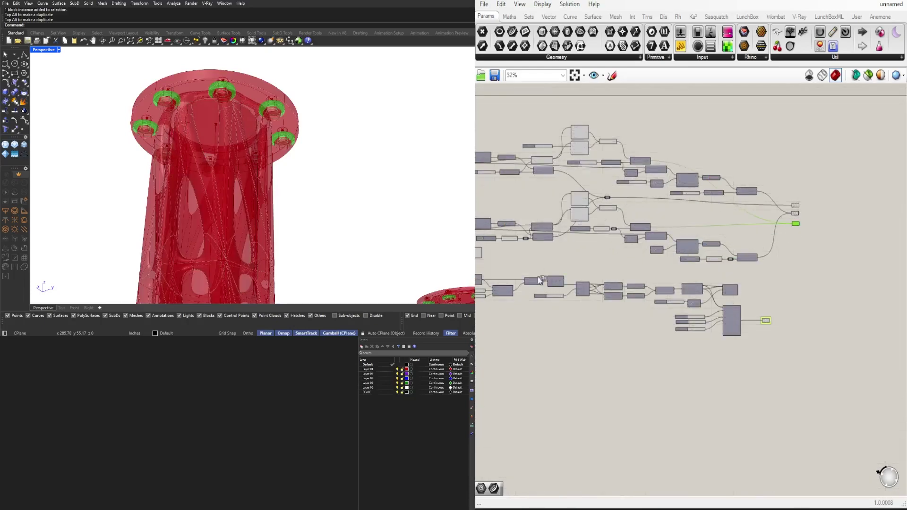
{"action": "scroll", "coordinate": [540, 280], "scroll_direction": "up", "scroll_amount": 4}
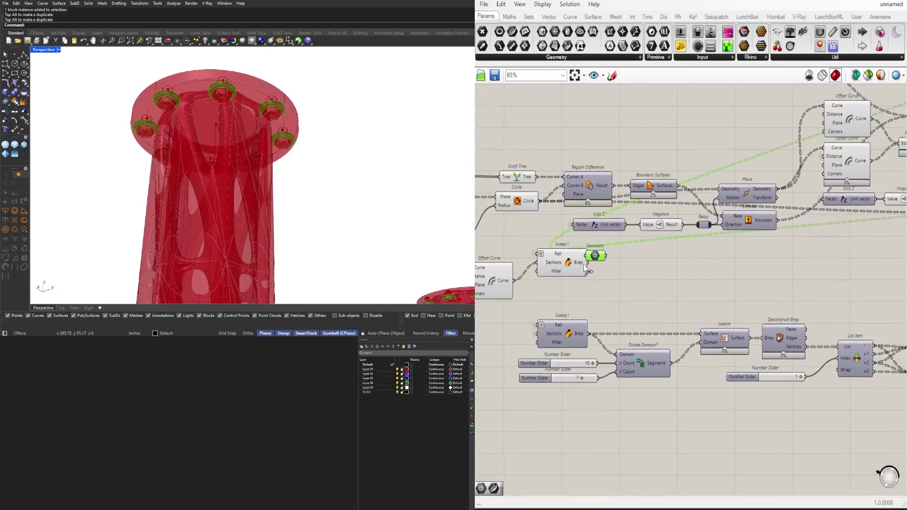
{"action": "left_click_drag", "start_coordinate": [585, 268], "coordinate": [613, 265]}
{"action": "right_click_drag", "start_coordinate": [630, 279], "coordinate": [667, 276]}
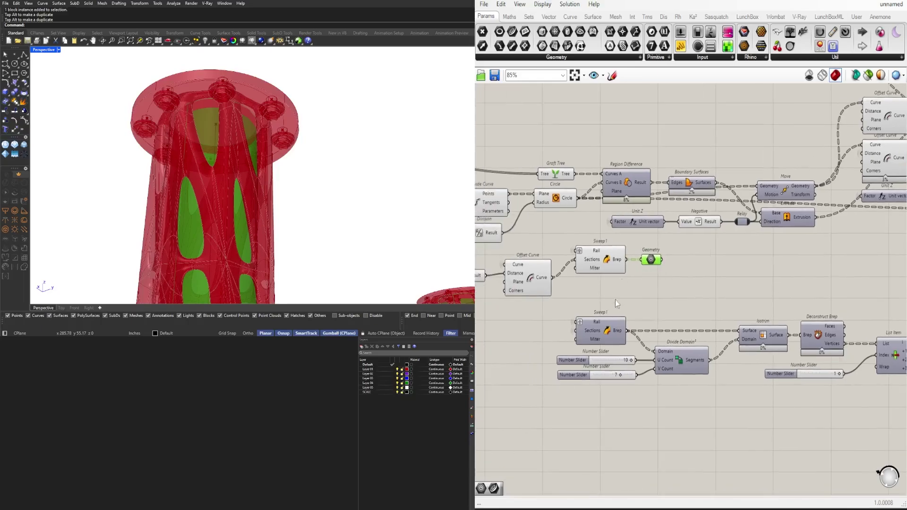
- Hide the previews of the inner shaft's Sweep1 and its Offset Curve component
{"action": "left_click_drag", "start_coordinate": [615, 304], "coordinate": [541, 242]}
{"action": "middle_click", "coordinate": [541, 243]}
{"action": "left_click", "coordinate": [562, 216]}
{"action": "left_click", "coordinate": [649, 237]}
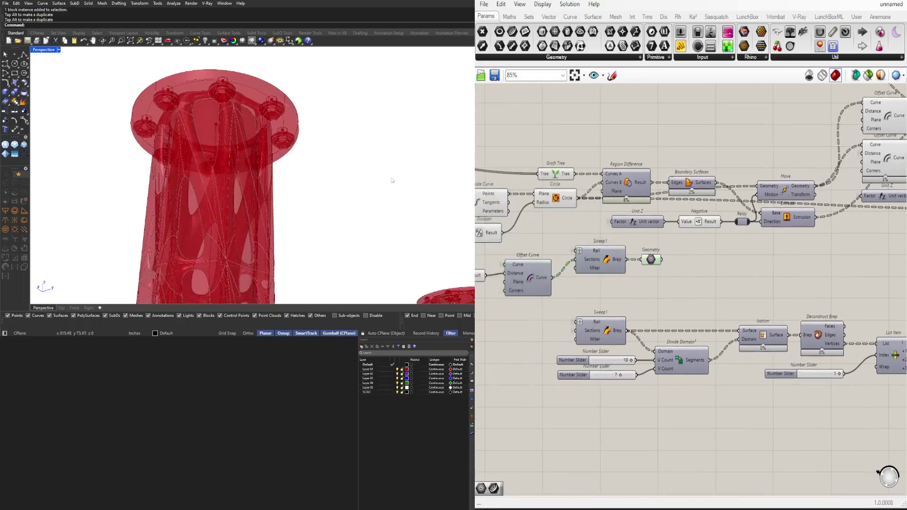
- Set the Count slider of the linear array along X to 5 columns
{"action": "scroll", "coordinate": [391, 180], "scroll_direction": "down", "scroll_amount": 10}
{"action": "right_click_drag", "start_coordinate": [344, 182], "coordinate": [302, 160]}
{"action": "scroll", "coordinate": [730, 248], "scroll_direction": "down", "scroll_amount": 5}
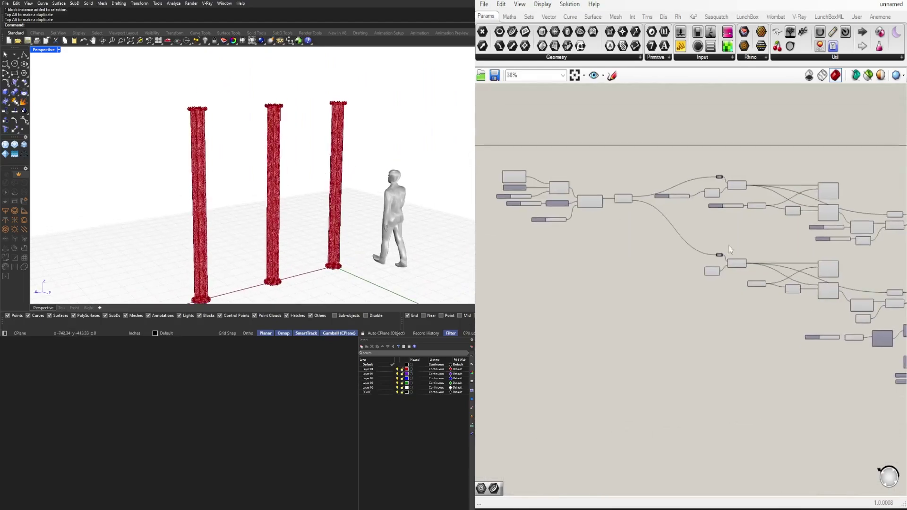
{"action": "scroll", "coordinate": [755, 250], "scroll_direction": "up", "scroll_amount": 13}
{"action": "left_click", "coordinate": [532, 279]}
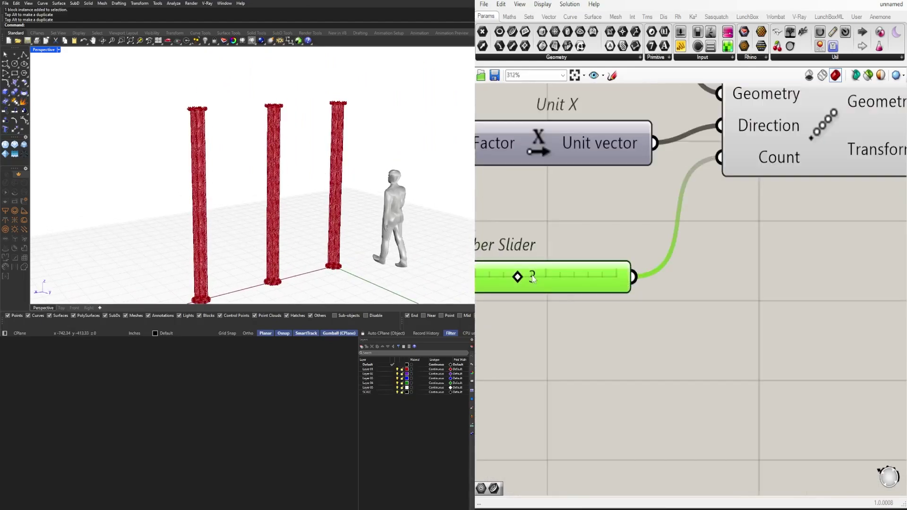
{"action": "double_click", "coordinate": [532, 279]}
{"action": "type", "text": "5"}
{"action": "key", "text": "Return"}
- Draw a vertical polyline about 240 in long in the Right view, clear of the column row
{"action": "scroll", "coordinate": [304, 191], "scroll_direction": "down", "scroll_amount": 5}
{"action": "right_click_drag", "start_coordinate": [304, 191], "coordinate": [198, 156]}
{"action": "left_click", "coordinate": [25, 55]}
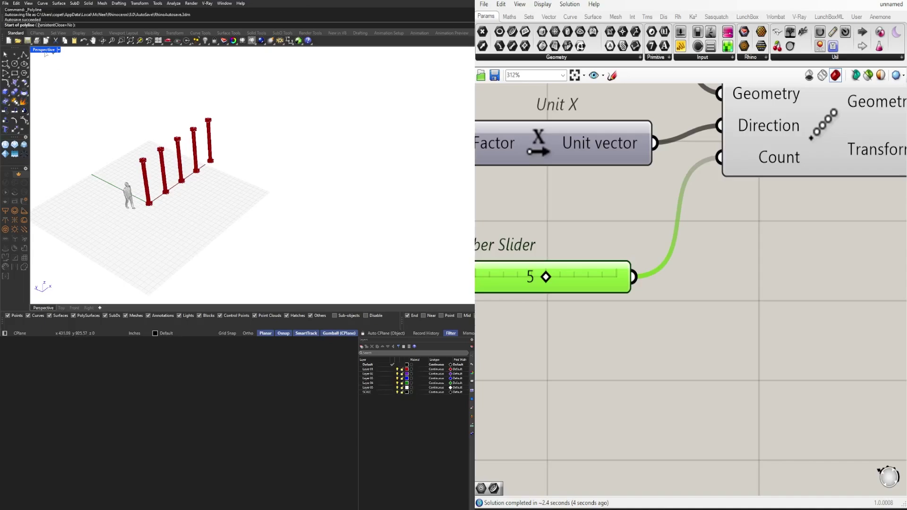
{"action": "double_click", "coordinate": [44, 50]}
{"action": "scroll", "coordinate": [336, 231], "scroll_direction": "down", "scroll_amount": 12}
{"action": "right_click_drag", "start_coordinate": [385, 228], "coordinate": [363, 255]}
{"action": "left_click", "coordinate": [366, 255]}
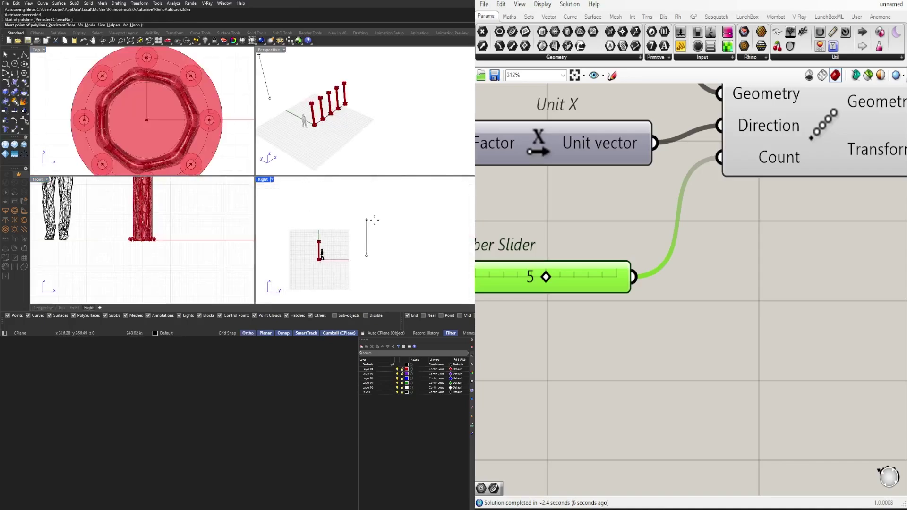
{"action": "left_click", "coordinate": [370, 220]}
{"action": "key", "text": "Return"}
- Draw a second, shorter vertical line beside the first and select both lines in the Perspective view
{"action": "left_click_drag", "start_coordinate": [389, 238], "coordinate": [415, 216]}
{"action": "left_click", "coordinate": [402, 233]}
{"action": "left_click", "coordinate": [401, 218]}
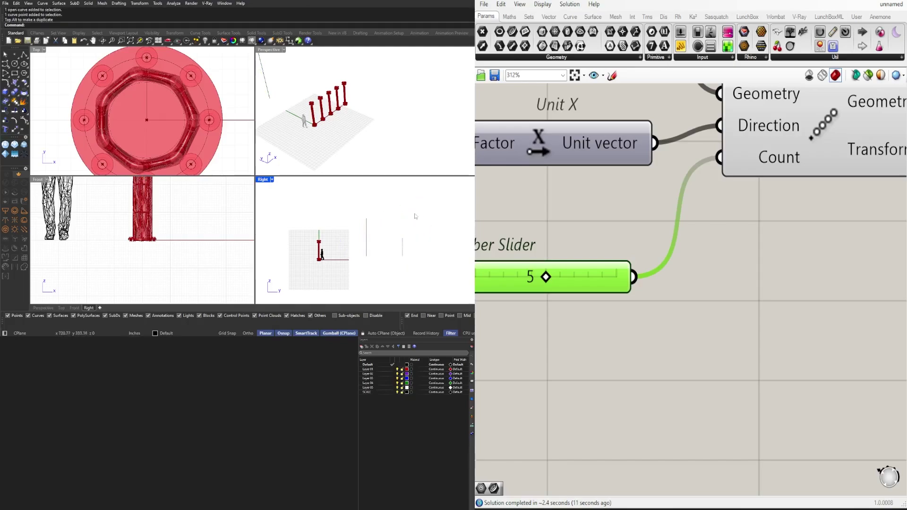
{"action": "double_click", "coordinate": [268, 49]}
{"action": "right_click_drag", "start_coordinate": [236, 118], "coordinate": [342, 193]}
{"action": "scroll", "coordinate": [341, 193], "scroll_direction": "up", "scroll_amount": 6}
{"action": "left_click_drag", "start_coordinate": [358, 197], "coordinate": [196, 139]}
- Move the column-line components away from End Points and insert a Relay on the wire between Linear Array and End Points
{"action": "scroll", "coordinate": [636, 271], "scroll_direction": "down", "scroll_amount": 5}
{"action": "right_click_drag", "start_coordinate": [746, 175], "coordinate": [725, 222]}
{"action": "scroll", "coordinate": [725, 227], "scroll_direction": "down", "scroll_amount": 1}
{"action": "right_click_drag", "start_coordinate": [716, 335], "coordinate": [787, 288]}
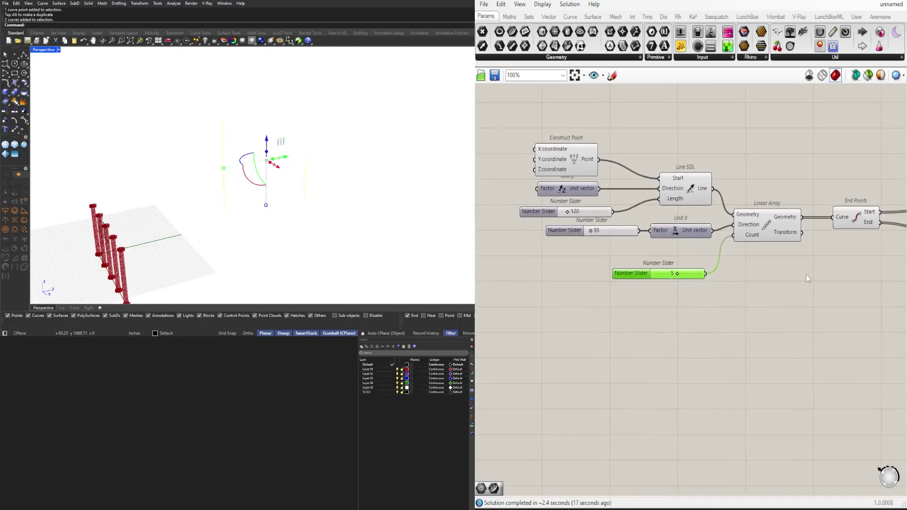
{"action": "scroll", "coordinate": [780, 267], "scroll_direction": "down", "scroll_amount": 1}
{"action": "left_click_drag", "start_coordinate": [731, 268], "coordinate": [609, 173]}
{"action": "left_click_drag", "start_coordinate": [700, 205], "coordinate": [597, 205]}
{"action": "left_click", "coordinate": [708, 226]}
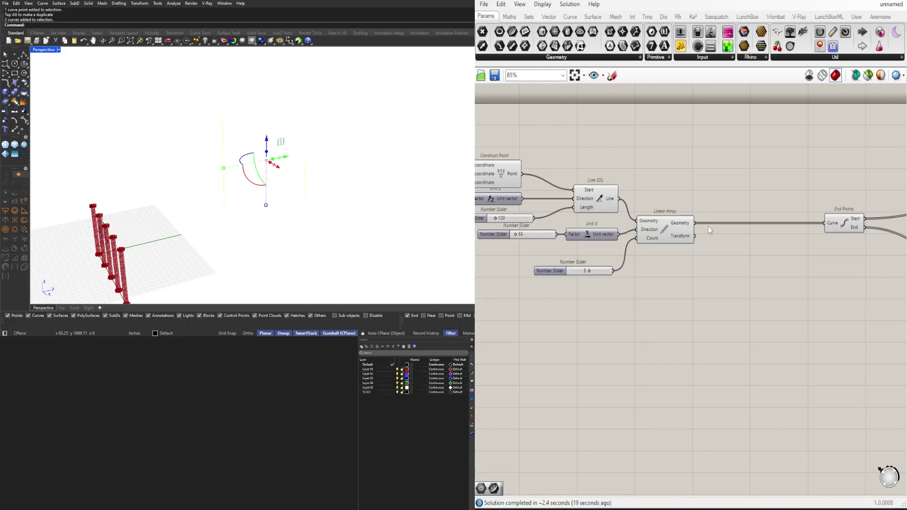
{"action": "left_click_drag", "start_coordinate": [712, 295], "coordinate": [614, 239]}
- Add a Curve parameter referencing the two drawn lines and feed it into the Relay in place of the Linear Array geometry
{"action": "double_click", "coordinate": [697, 201]}
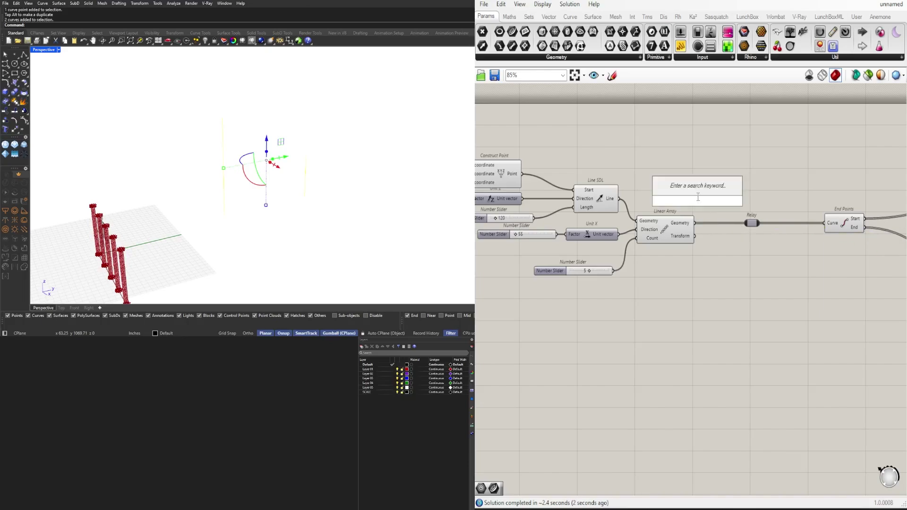
{"action": "type", "text": "curve"}
{"action": "left_click", "coordinate": [679, 175]}
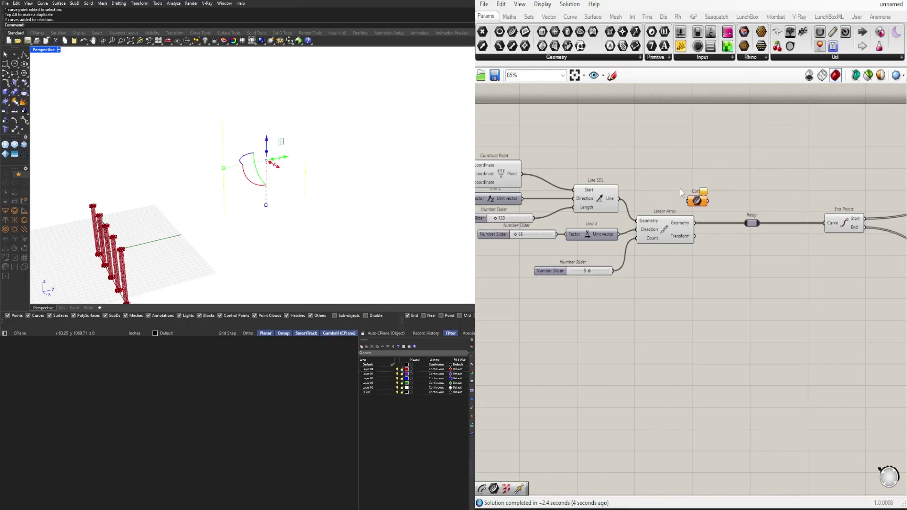
{"action": "right_click", "coordinate": [697, 200]}
{"action": "left_click", "coordinate": [736, 343]}
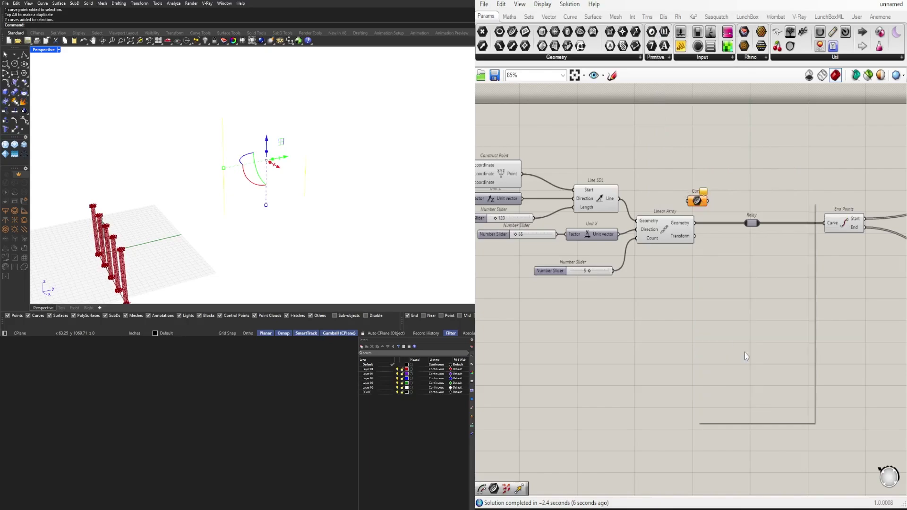
{"action": "scroll", "coordinate": [700, 211], "scroll_direction": "up", "scroll_amount": 2}
{"action": "scroll", "coordinate": [700, 215], "scroll_direction": "up", "scroll_amount": 1}
{"action": "left_click_drag", "start_coordinate": [714, 194], "coordinate": [774, 230]}
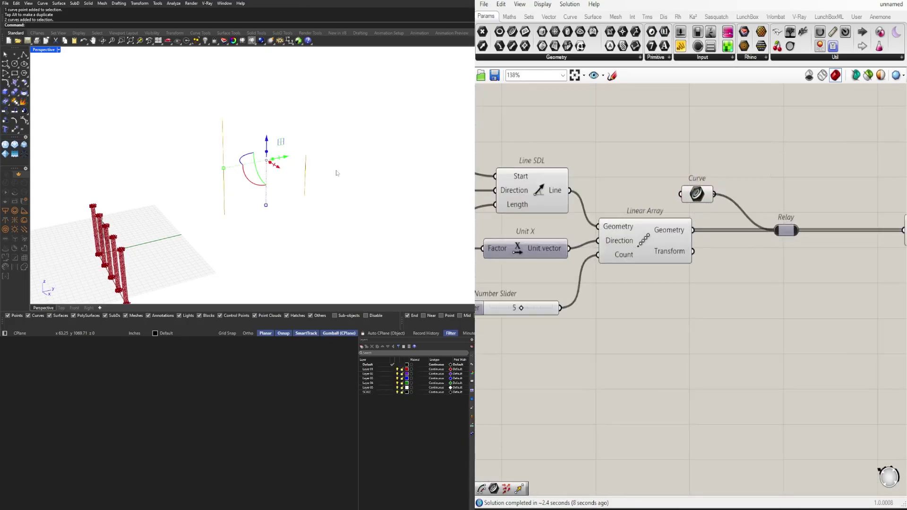
- Examine the columns generated on the two drawn lines
{"action": "scroll", "coordinate": [205, 126], "scroll_direction": "up", "scroll_amount": 5}
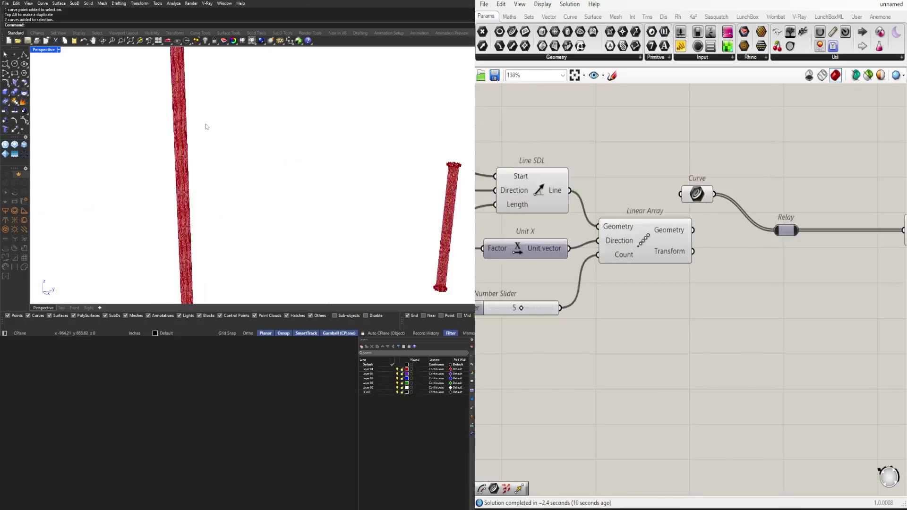
{"action": "scroll", "coordinate": [200, 137], "scroll_direction": "up", "scroll_amount": 3}
{"action": "scroll", "coordinate": [211, 162], "scroll_direction": "down", "scroll_amount": 10}
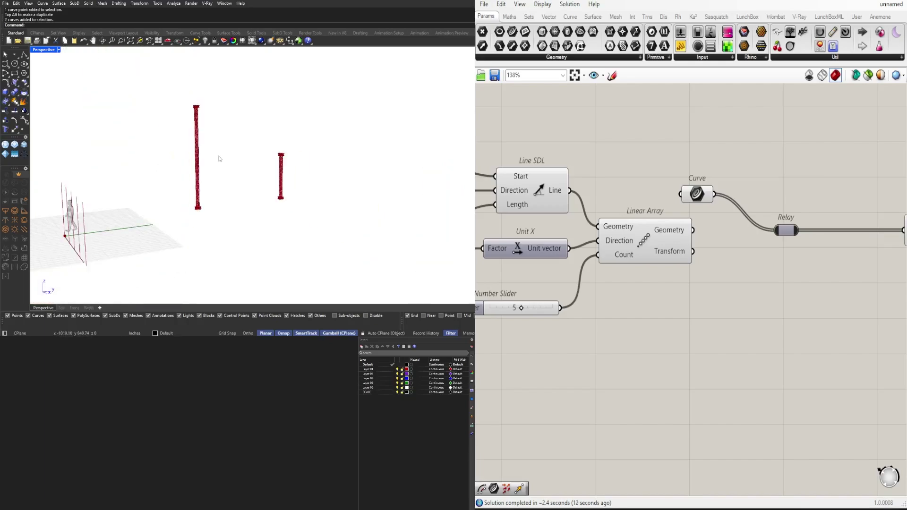
{"action": "right_click_drag", "start_coordinate": [214, 153], "coordinate": [217, 158]}
{"action": "left_click", "coordinate": [281, 178]}
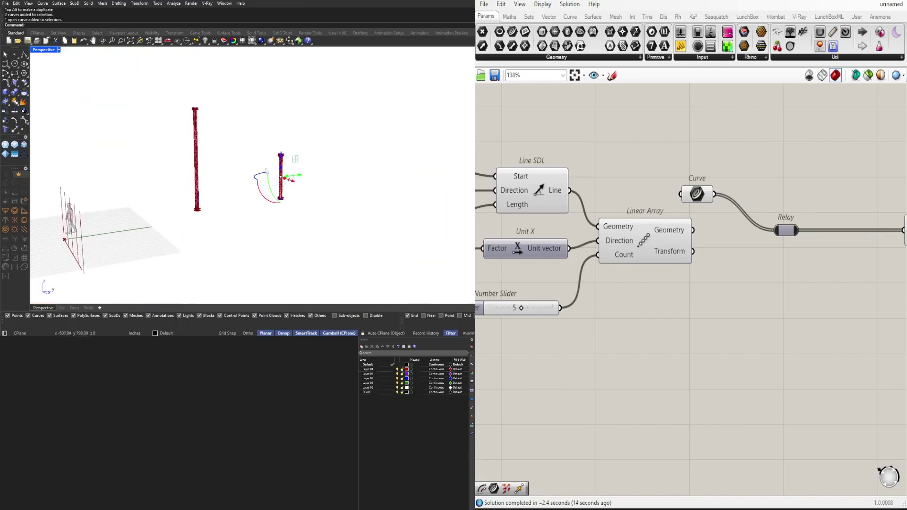
{"action": "left_click", "coordinate": [201, 174]}
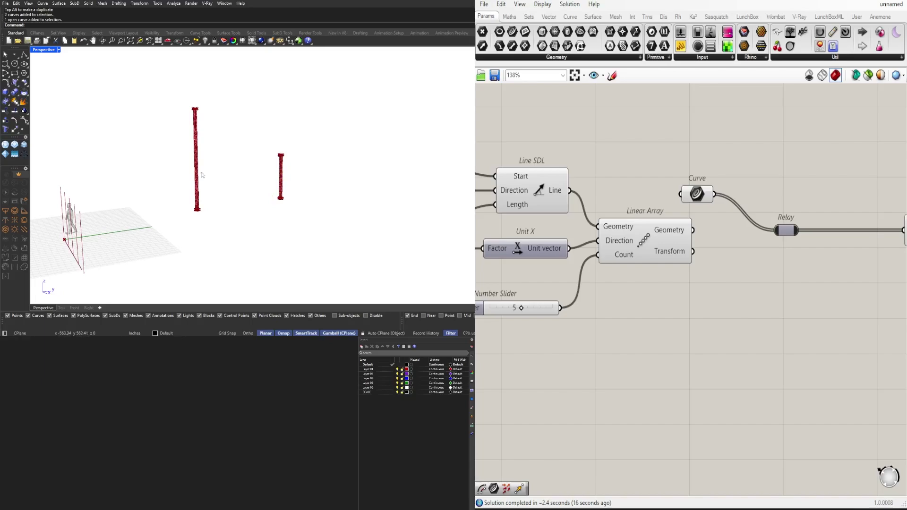
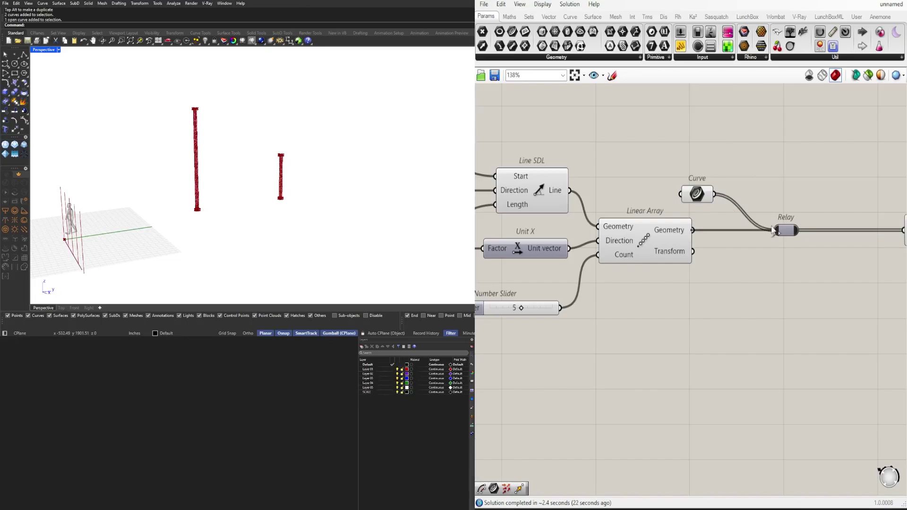
- Place the Curve parameter between Linear Array and Relay, fed by the array's Geometry output, and keep an unconnected copy above it
{"action": "left_click_drag", "start_coordinate": [700, 201], "coordinate": [733, 237]}
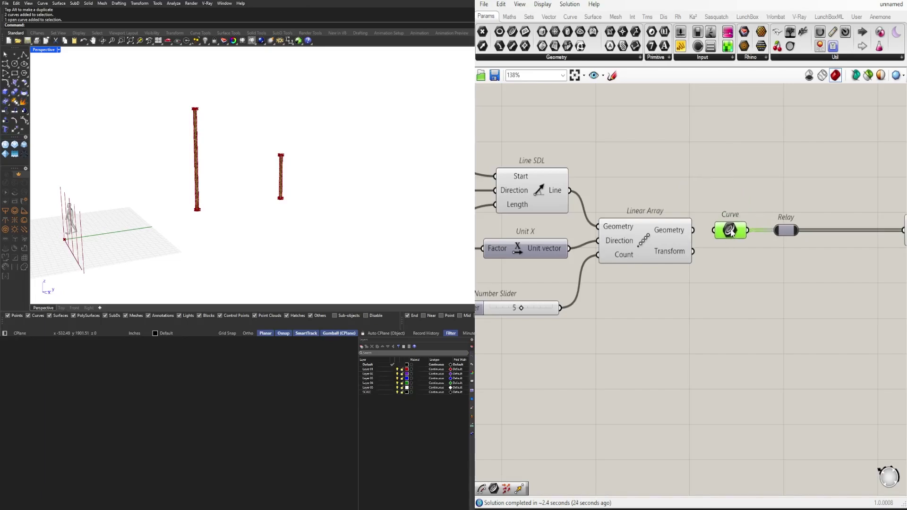
{"action": "key", "text": "ctrl+c"}
{"action": "key", "text": "ctrl+v"}
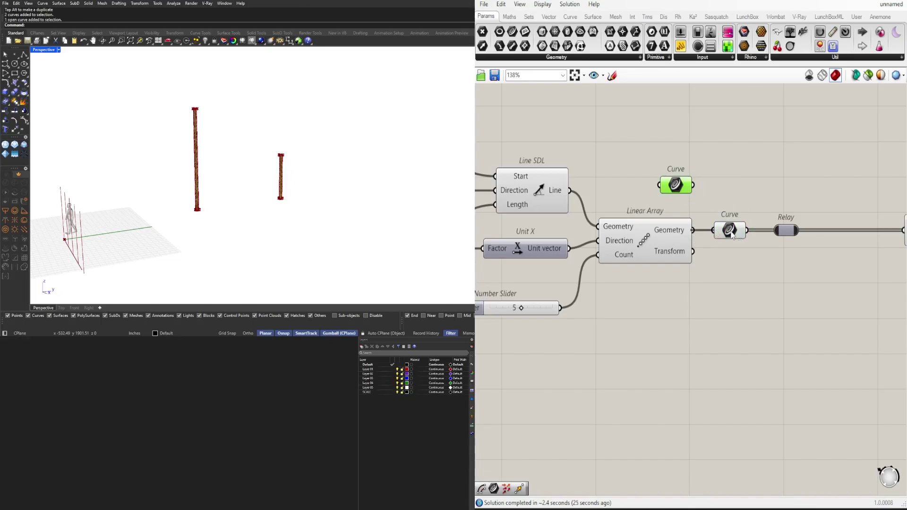
{"action": "left_click_drag", "start_coordinate": [731, 235], "coordinate": [734, 236]}
{"action": "scroll", "coordinate": [723, 238], "scroll_direction": "down", "scroll_amount": 2}
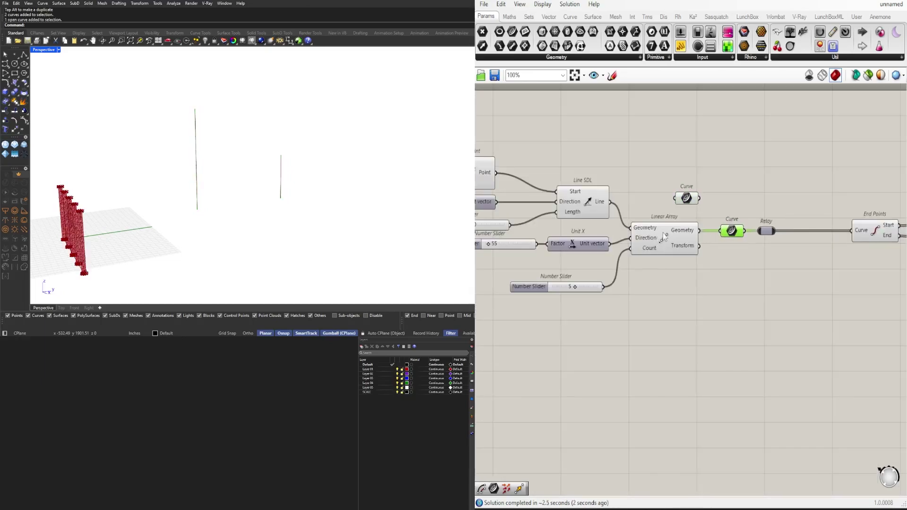
- Clear the referenced values from the copied Curve parameter and place it just above the Linear Array
{"action": "left_click", "coordinate": [661, 236]}
{"action": "scroll", "coordinate": [656, 202], "scroll_direction": "up", "scroll_amount": 1}
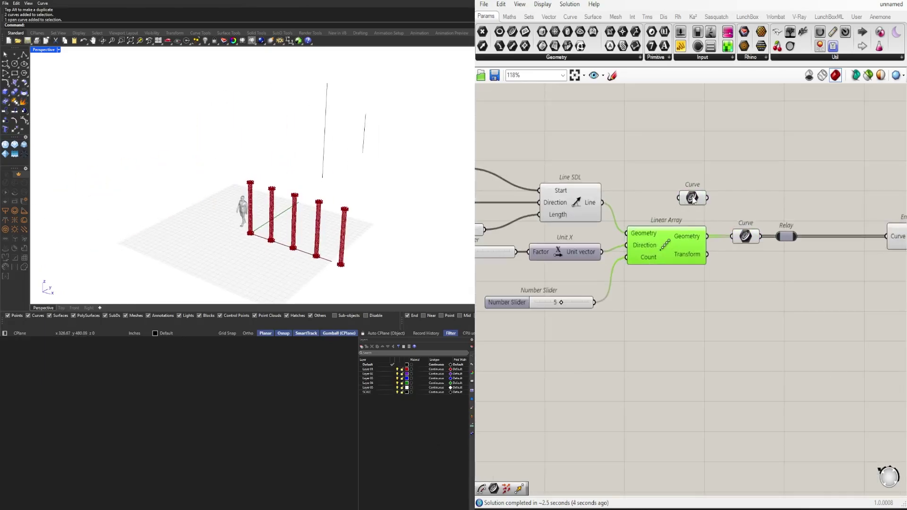
{"action": "left_click_drag", "start_coordinate": [691, 197], "coordinate": [667, 181]}
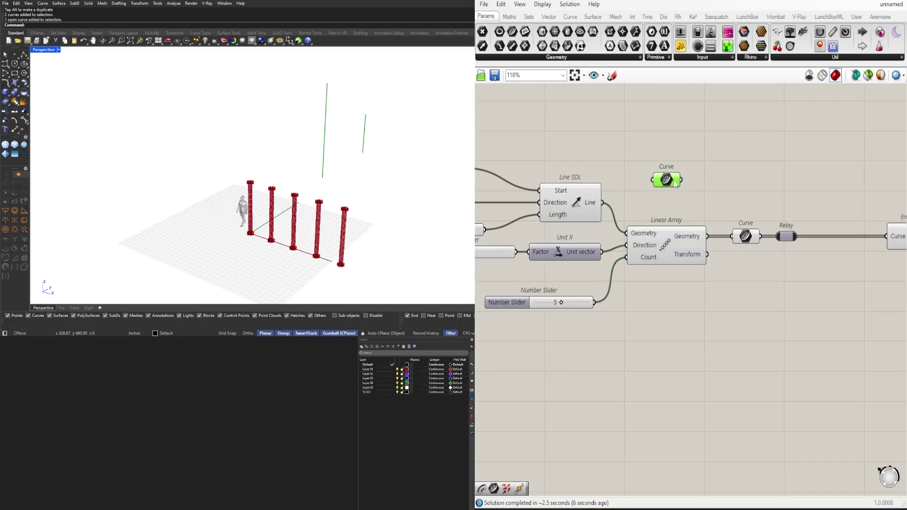
{"action": "right_click", "coordinate": [671, 182]}
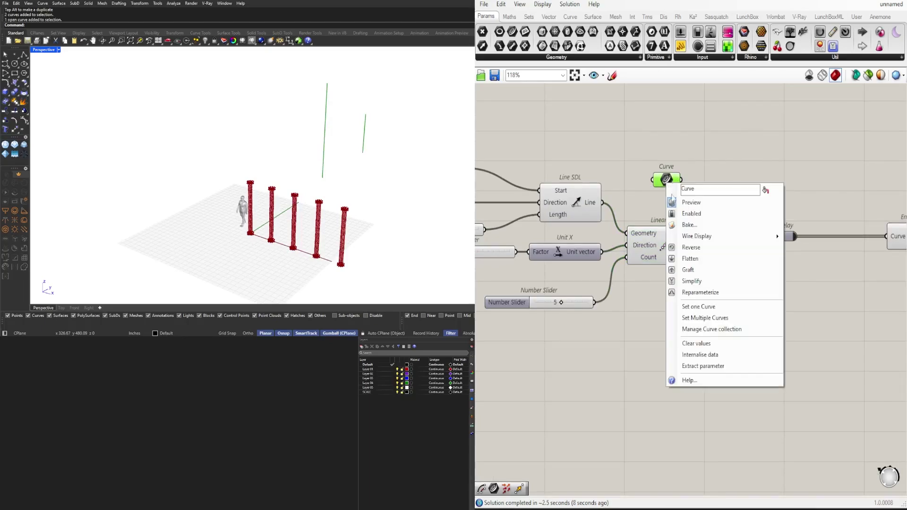
{"action": "left_click", "coordinate": [696, 343]}
{"action": "left_click_drag", "start_coordinate": [665, 183], "coordinate": [664, 197]}
- Delete the two freestanding vertical lines and return the view to the column row
{"action": "left_click_drag", "start_coordinate": [268, 96], "coordinate": [415, 148]}
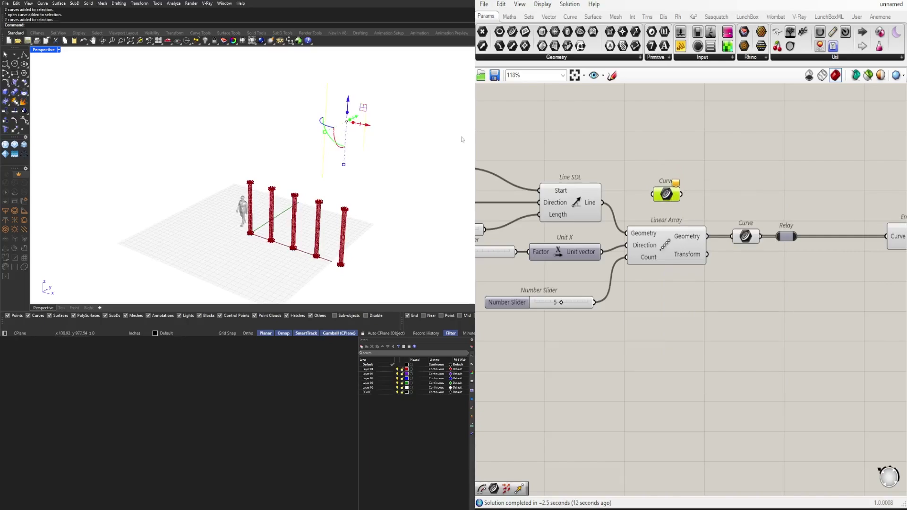
{"action": "key", "text": "Delete"}
{"action": "scroll", "coordinate": [681, 215], "scroll_direction": "down", "scroll_amount": 5}
{"action": "right_click_drag", "start_coordinate": [376, 226], "coordinate": [374, 170]}
{"action": "scroll", "coordinate": [312, 128], "scroll_direction": "up", "scroll_amount": 7}
{"action": "scroll", "coordinate": [325, 130], "scroll_direction": "down", "scroll_amount": 7}
{"action": "right_click_drag", "start_coordinate": [387, 136], "coordinate": [339, 166]}
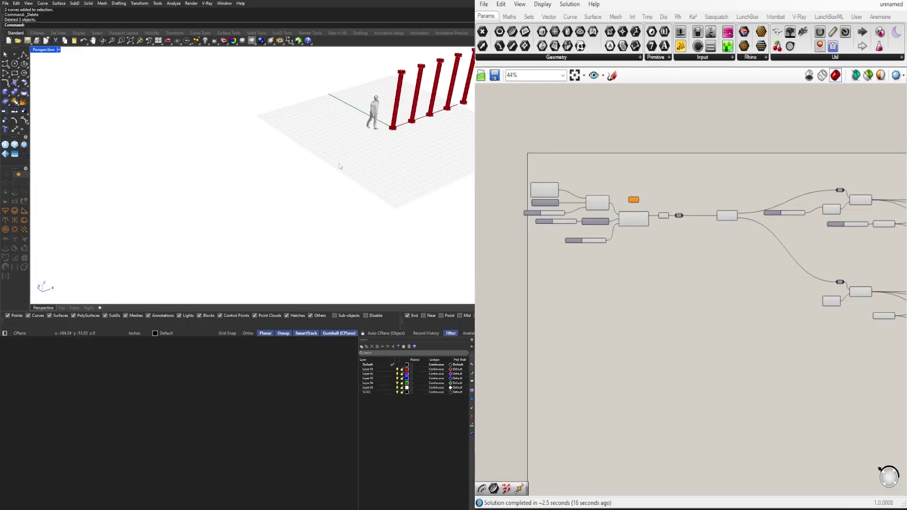
- Move the column-line components closer to End Points and shift End Points so it no longer overlaps the Relay
{"action": "scroll", "coordinate": [611, 220], "scroll_direction": "up", "scroll_amount": 5}
{"action": "left_click_drag", "start_coordinate": [773, 376], "coordinate": [494, 203]}
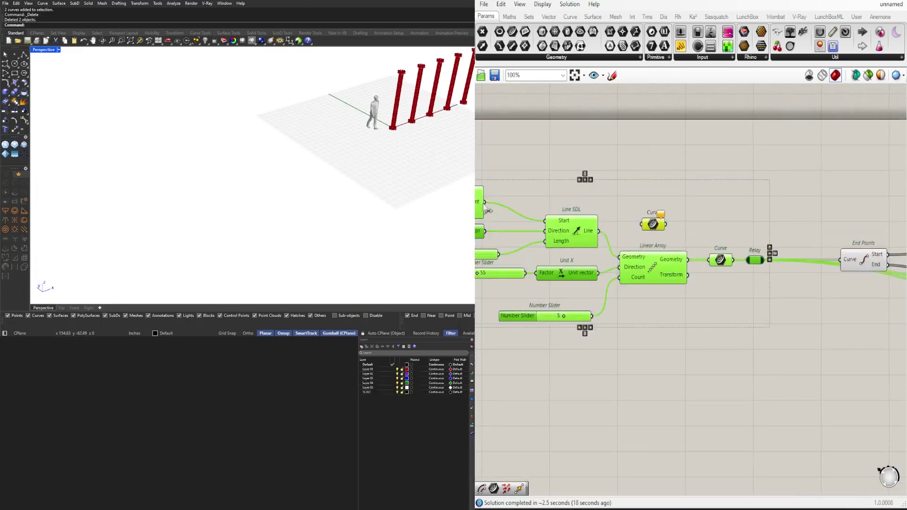
{"action": "right_click_drag", "start_coordinate": [743, 190], "coordinate": [685, 181]}
{"action": "left_click", "coordinate": [684, 181]}
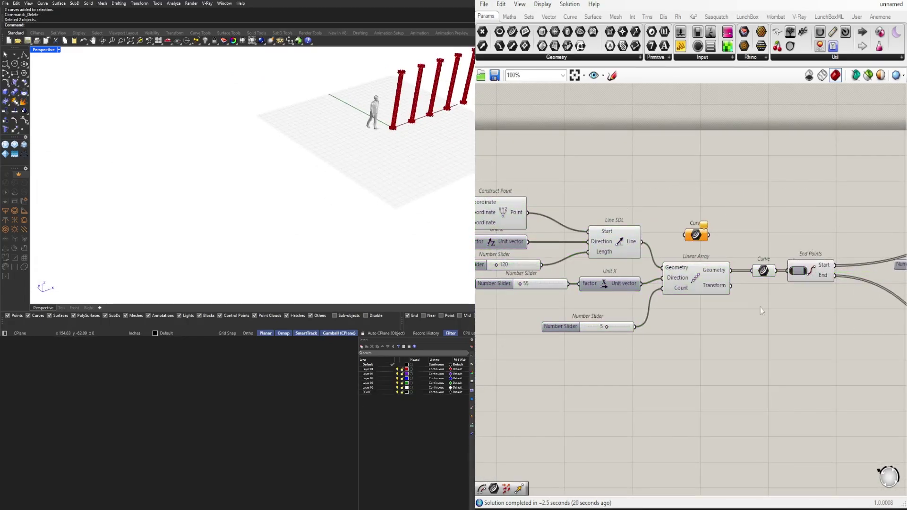
{"action": "left_click_drag", "start_coordinate": [796, 272], "coordinate": [827, 271]}
{"action": "left_click", "coordinate": [803, 271]}
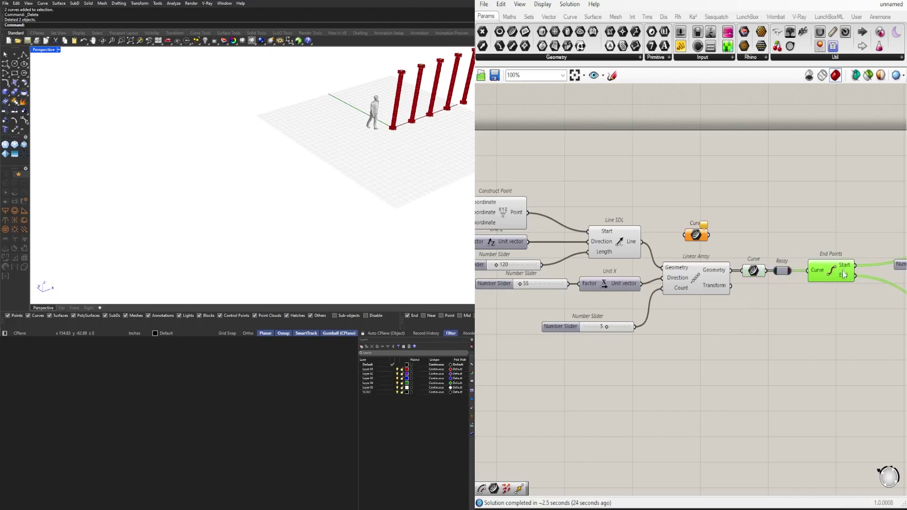
{"action": "left_click", "coordinate": [800, 247]}
- Set the Count slider of the Linear Array to 3 columns
{"action": "scroll", "coordinate": [784, 260], "scroll_direction": "down", "scroll_amount": 2}
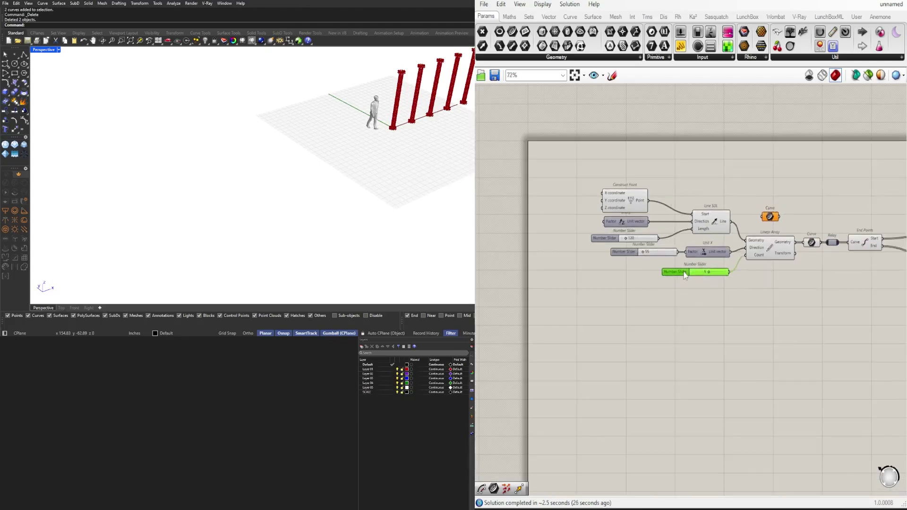
{"action": "right_click_drag", "start_coordinate": [722, 318], "coordinate": [623, 323]}
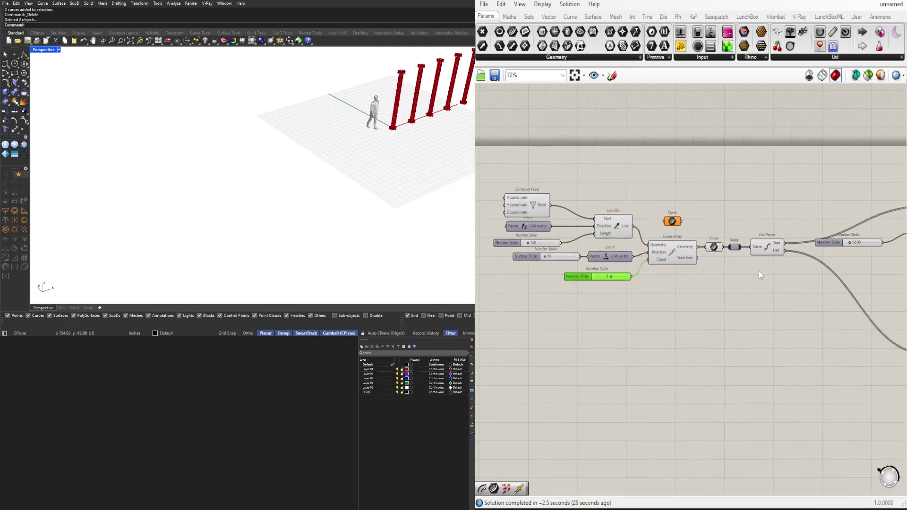
{"action": "left_click", "coordinate": [770, 244]}
{"action": "left_click", "coordinate": [728, 297]}
{"action": "scroll", "coordinate": [572, 268], "scroll_direction": "up", "scroll_amount": 4}
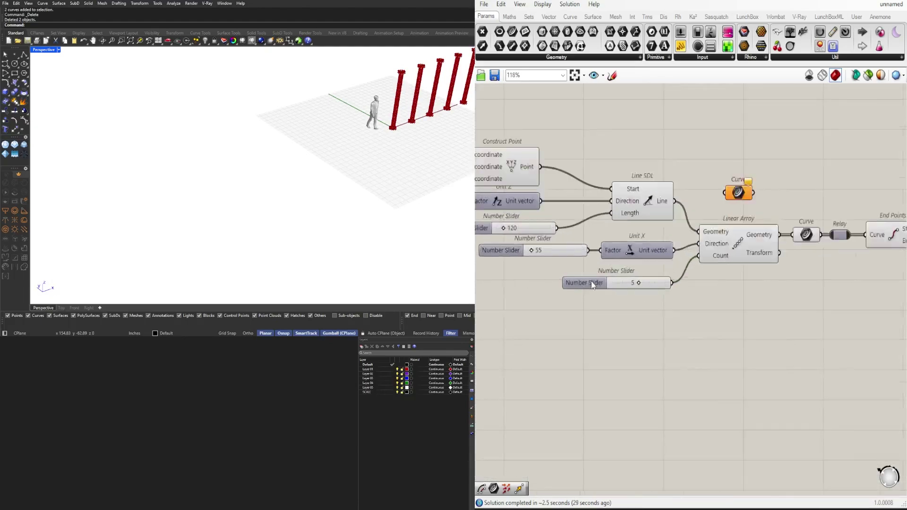
{"action": "double_click", "coordinate": [639, 283]}
{"action": "type", "text": "3"}
{"action": "key", "text": "Return"}
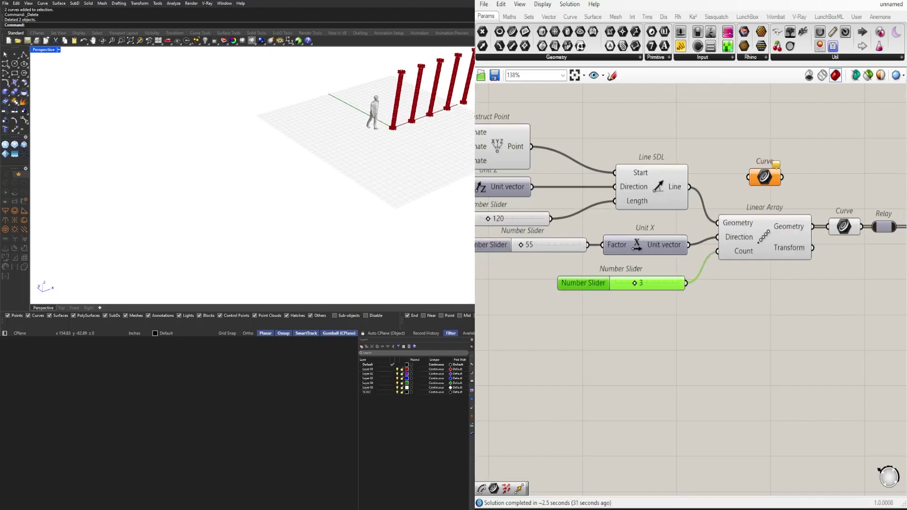
- Review the downstream definition, from the base and top circles through the offsets, boundary surfaces and extrusions
{"action": "scroll", "coordinate": [641, 283], "scroll_direction": "down", "scroll_amount": 2}
{"action": "right_click_drag", "start_coordinate": [780, 321], "coordinate": [577, 326]}
{"action": "right_click_drag", "start_coordinate": [827, 339], "coordinate": [624, 317]}
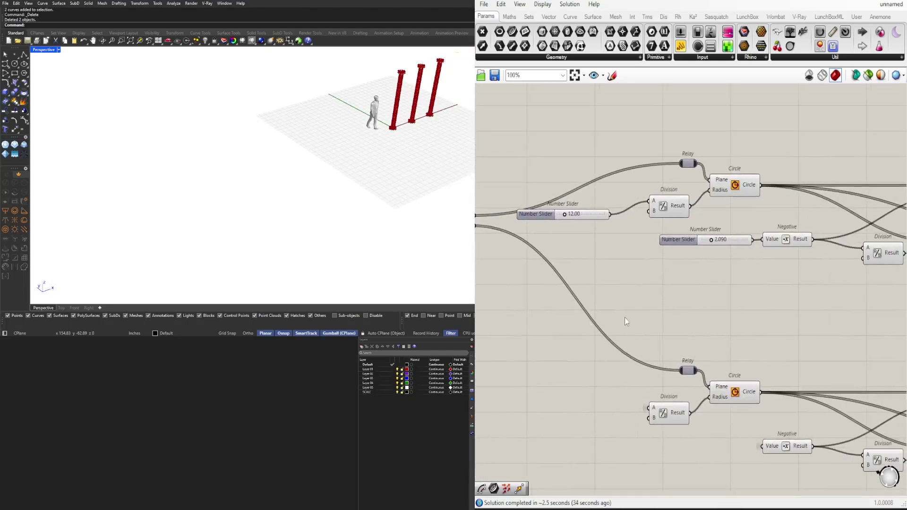
{"action": "scroll", "coordinate": [636, 290], "scroll_direction": "down", "scroll_amount": 1}
{"action": "right_click_drag", "start_coordinate": [796, 309], "coordinate": [634, 294]}
{"action": "scroll", "coordinate": [636, 289], "scroll_direction": "down", "scroll_amount": 1}
{"action": "right_click_drag", "start_coordinate": [784, 289], "coordinate": [578, 252]}
{"action": "scroll", "coordinate": [639, 256], "scroll_direction": "down", "scroll_amount": 1}
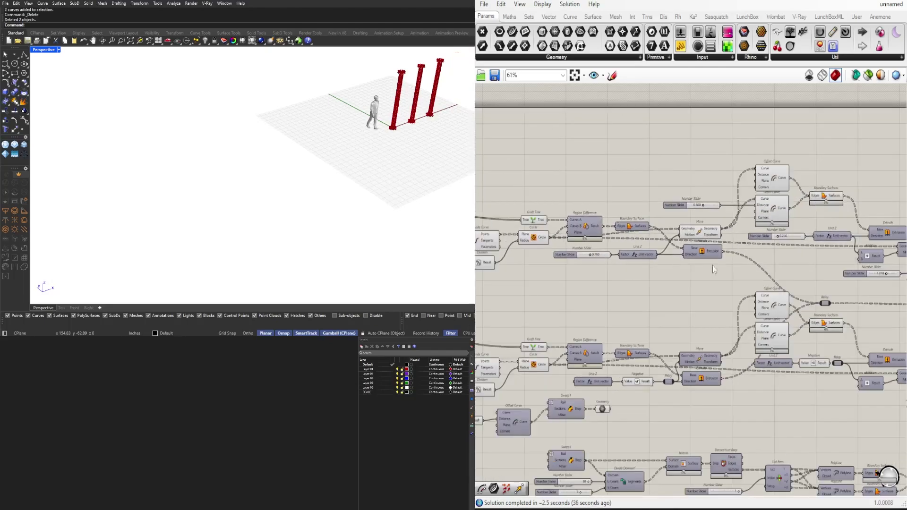
{"action": "right_click_drag", "start_coordinate": [788, 271], "coordinate": [841, 212]}
{"action": "right_click_drag", "start_coordinate": [669, 233], "coordinate": [855, 240]}
{"action": "right_click_drag", "start_coordinate": [614, 242], "coordinate": [733, 267]}
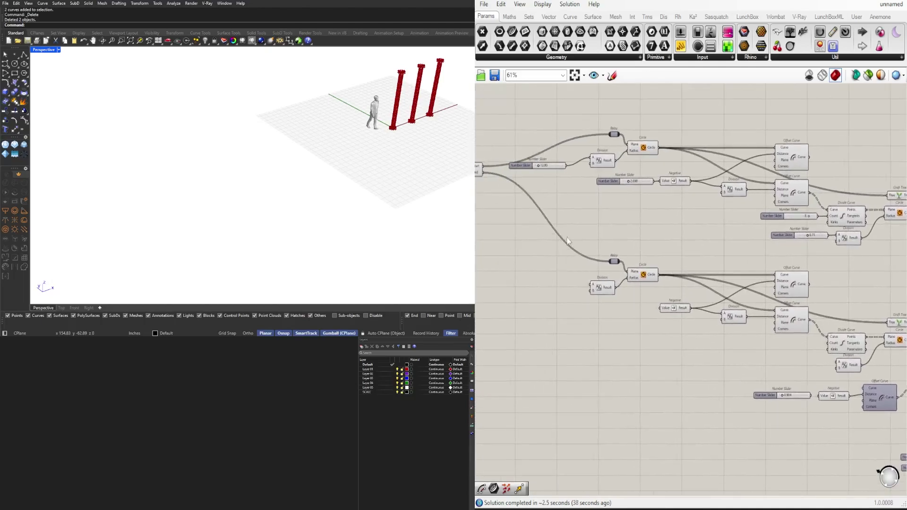
- Examine the curve feeding the End Points component and inspect the three columns it drives in the perspective view
{"action": "right_click_drag", "start_coordinate": [568, 241], "coordinate": [756, 259]}
{"action": "scroll", "coordinate": [559, 196], "scroll_direction": "up", "scroll_amount": 3}
{"action": "left_click", "coordinate": [635, 185]}
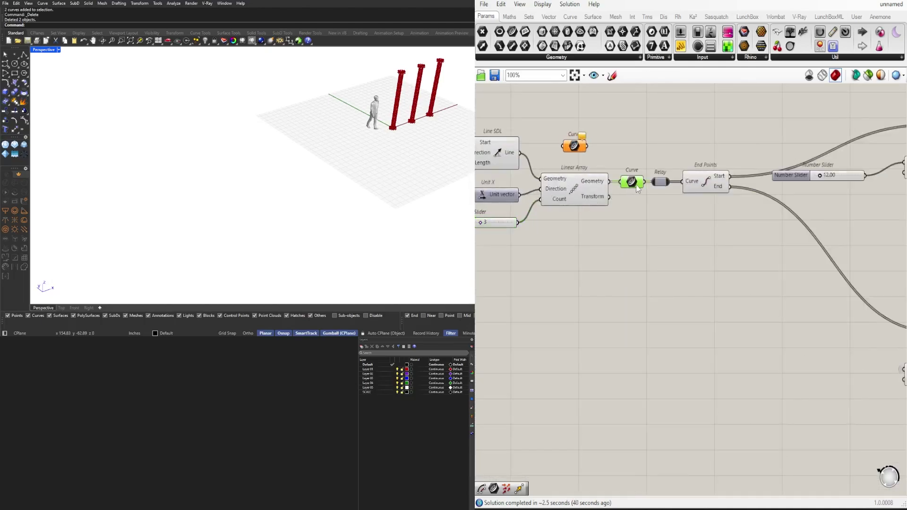
{"action": "scroll", "coordinate": [646, 192], "scroll_direction": "up", "scroll_amount": 1}
{"action": "right_click_drag", "start_coordinate": [738, 222], "coordinate": [637, 263]}
{"action": "scroll", "coordinate": [424, 90], "scroll_direction": "up", "scroll_amount": 6}
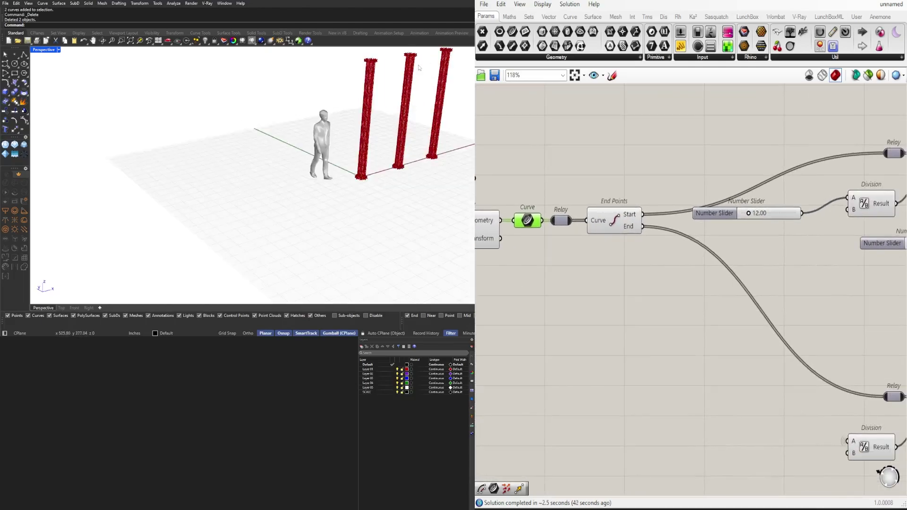
{"action": "right_click_drag", "start_coordinate": [422, 89], "coordinate": [315, 127], "text": "shift"}
{"action": "scroll", "coordinate": [316, 128], "scroll_direction": "up", "scroll_amount": 3}
{"action": "scroll", "coordinate": [236, 87], "scroll_direction": "up", "scroll_amount": 5}
{"action": "scroll", "coordinate": [243, 105], "scroll_direction": "down", "scroll_amount": 4}
{"action": "scroll", "coordinate": [244, 118], "scroll_direction": "down", "scroll_amount": 2}
{"action": "mouse_move", "coordinate": [242, 153]}
{"action": "right_mouse_down", "text": "shift"}
{"action": "mouse_move", "coordinate": [237, 107]}
{"action": "mouse_move", "coordinate": [239, 155]}
{"action": "right_mouse_up", "text": "shift"}
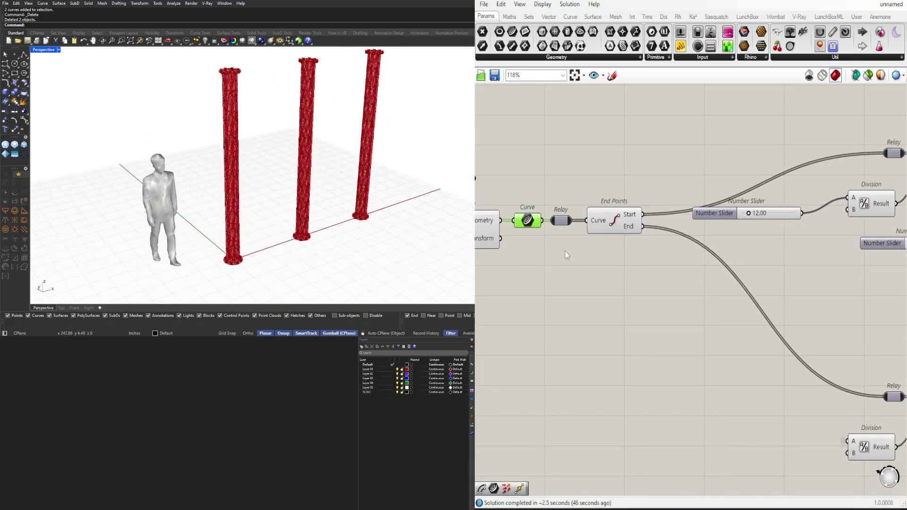
- Follow the definition to the lower Sweep1 component, enable its preview and inspect the swept surface inside the columns
{"action": "scroll", "coordinate": [763, 222], "scroll_direction": "down", "scroll_amount": 3}
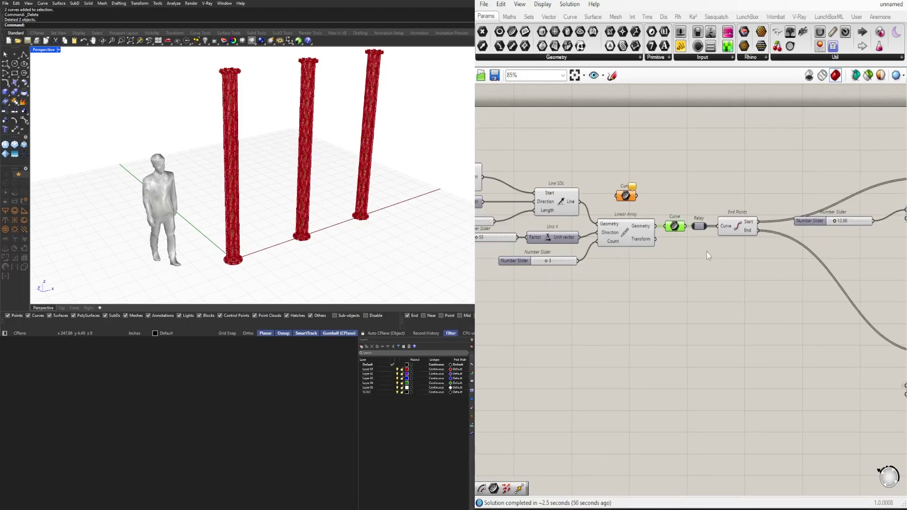
{"action": "right_click_drag", "start_coordinate": [741, 253], "coordinate": [688, 250]}
{"action": "scroll", "coordinate": [688, 251], "scroll_direction": "down", "scroll_amount": 2}
{"action": "right_click_drag", "start_coordinate": [832, 254], "coordinate": [617, 262]}
{"action": "right_click_drag", "start_coordinate": [782, 302], "coordinate": [642, 293]}
{"action": "right_click_drag", "start_coordinate": [783, 383], "coordinate": [535, 285]}
{"action": "mouse_move", "coordinate": [755, 322]}
{"action": "right_mouse_down"}
{"action": "mouse_move", "coordinate": [577, 321]}
{"action": "mouse_move", "coordinate": [574, 308]}
{"action": "right_mouse_up"}
{"action": "mouse_move", "coordinate": [728, 332]}
{"action": "right_mouse_down"}
{"action": "mouse_move", "coordinate": [612, 304]}
{"action": "mouse_move", "coordinate": [814, 312]}
{"action": "right_mouse_up"}
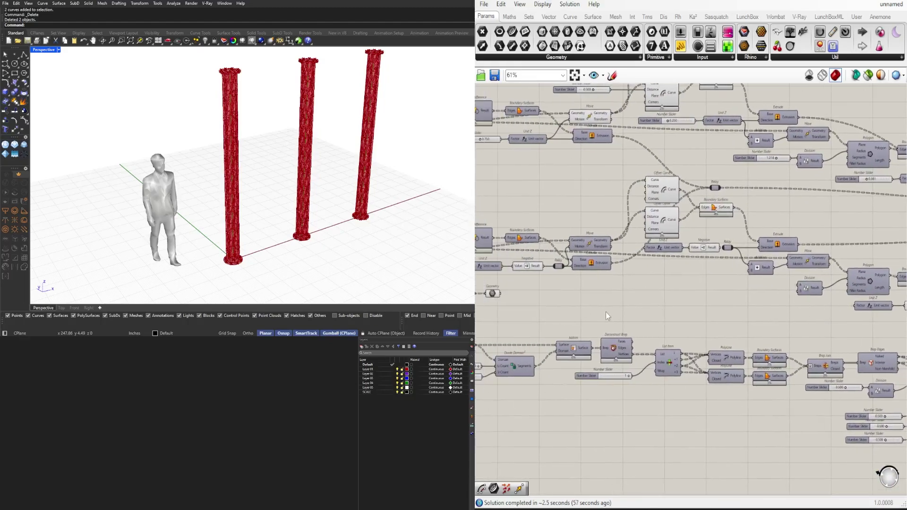
{"action": "right_click_drag", "start_coordinate": [606, 315], "coordinate": [787, 325]}
{"action": "left_click", "coordinate": [640, 356]}
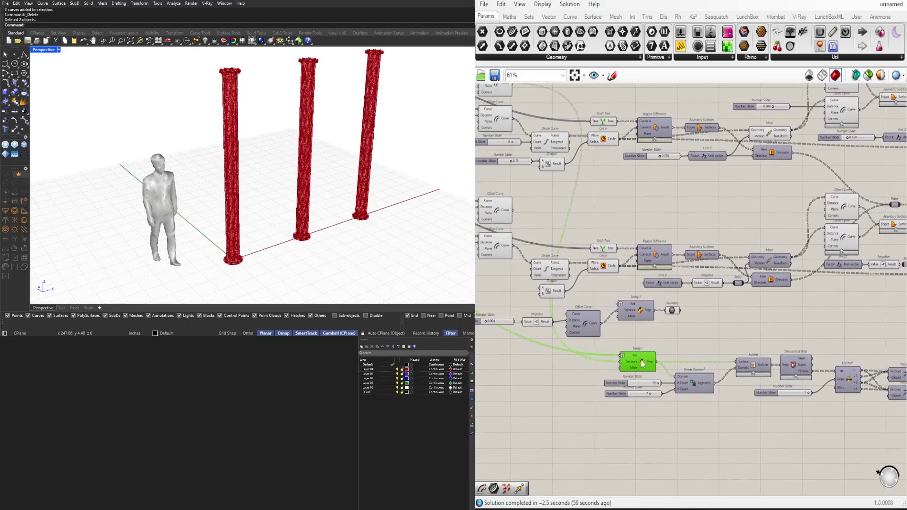
{"action": "middle_click", "coordinate": [641, 359]}
{"action": "left_click", "coordinate": [659, 342]}
{"action": "scroll", "coordinate": [248, 109], "scroll_direction": "up", "scroll_amount": 10}
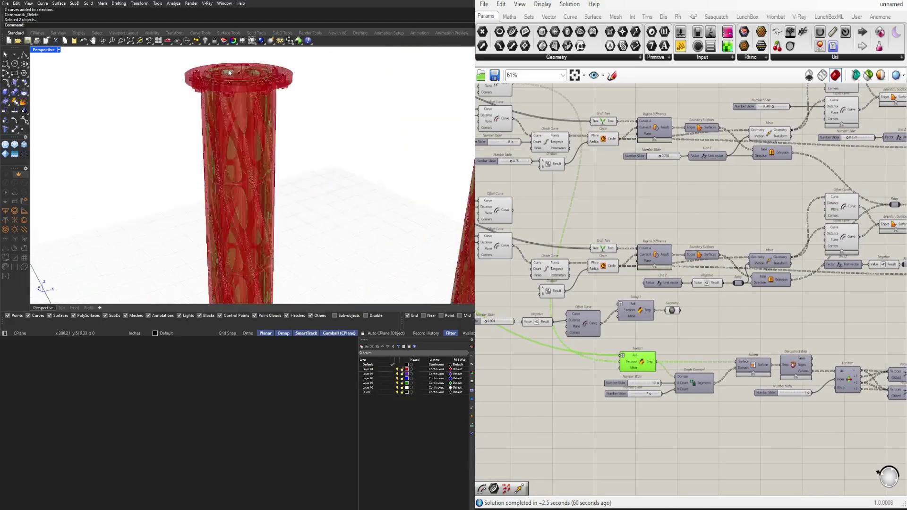
{"action": "scroll", "coordinate": [248, 110], "scroll_direction": "down", "scroll_amount": 8}
{"action": "scroll", "coordinate": [622, 367], "scroll_direction": "down", "scroll_amount": 4}
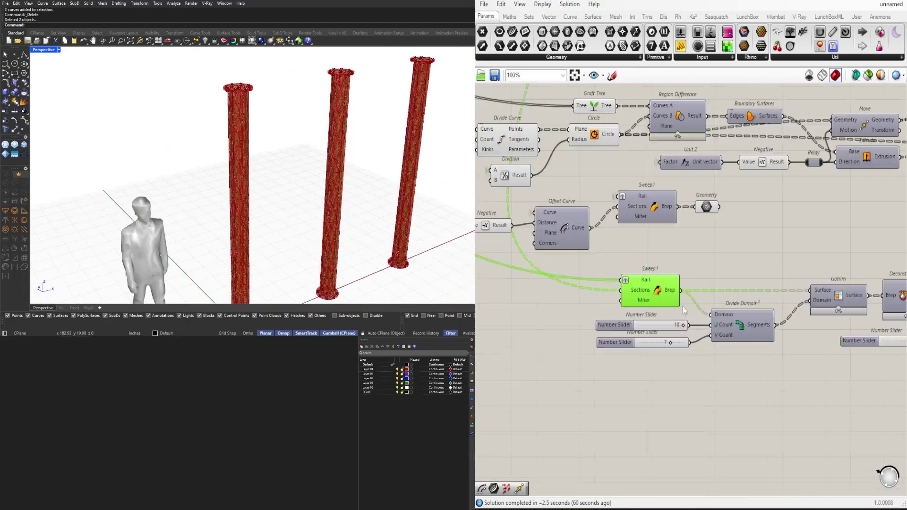
- Select the Divide Domain component, its sliders and all components downstream, and shift them away from the lower Sweep1 to open a gap
{"action": "scroll", "coordinate": [569, 333], "scroll_direction": "down", "scroll_amount": 1}
{"action": "right_click_drag", "start_coordinate": [562, 347], "coordinate": [716, 348]}
{"action": "scroll", "coordinate": [705, 309], "scroll_direction": "up", "scroll_amount": 4}
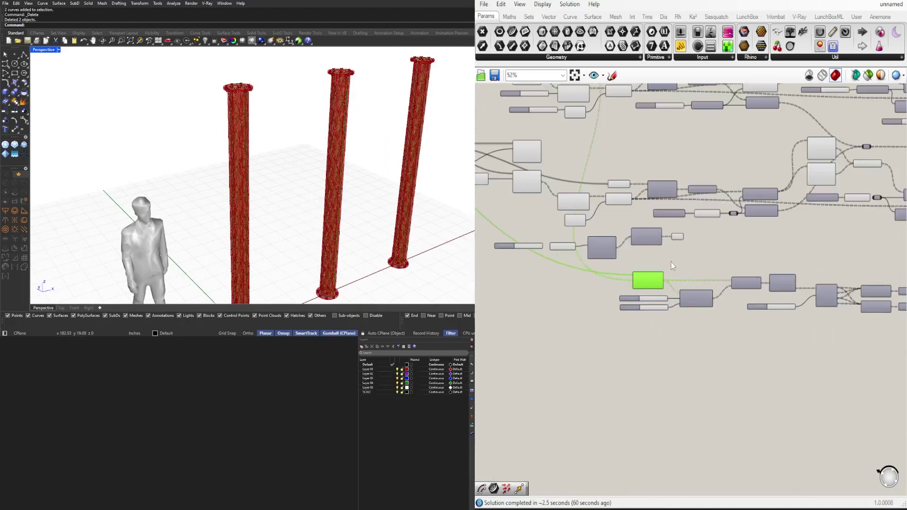
{"action": "left_click", "coordinate": [671, 263]}
{"action": "scroll", "coordinate": [737, 297], "scroll_direction": "down", "scroll_amount": 5}
{"action": "right_click_drag", "start_coordinate": [893, 348], "coordinate": [803, 331]}
{"action": "left_click_drag", "start_coordinate": [874, 360], "coordinate": [616, 275]}
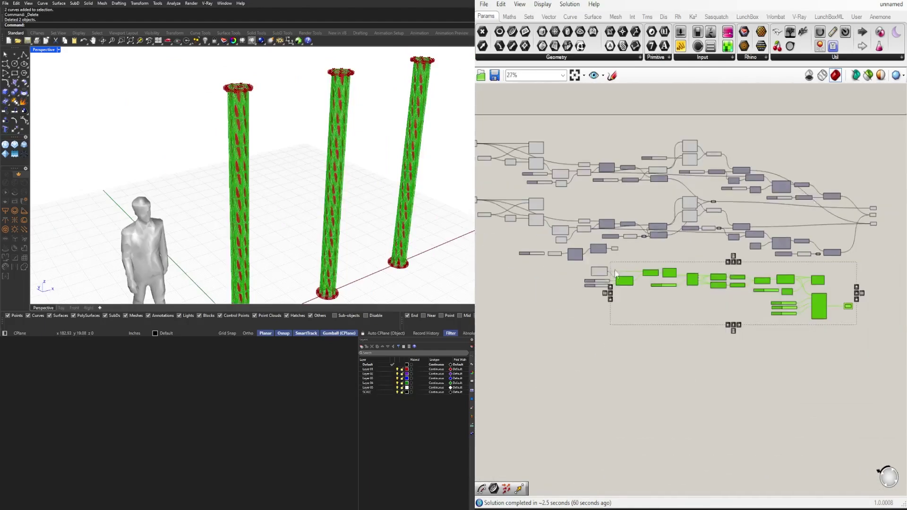
{"action": "scroll", "coordinate": [613, 281], "scroll_direction": "up", "scroll_amount": 6}
{"action": "left_click_drag", "start_coordinate": [634, 321], "coordinate": [539, 277]}
{"action": "scroll", "coordinate": [618, 280], "scroll_direction": "up", "scroll_amount": 4}
{"action": "left_click_drag", "start_coordinate": [646, 285], "coordinate": [740, 284]}
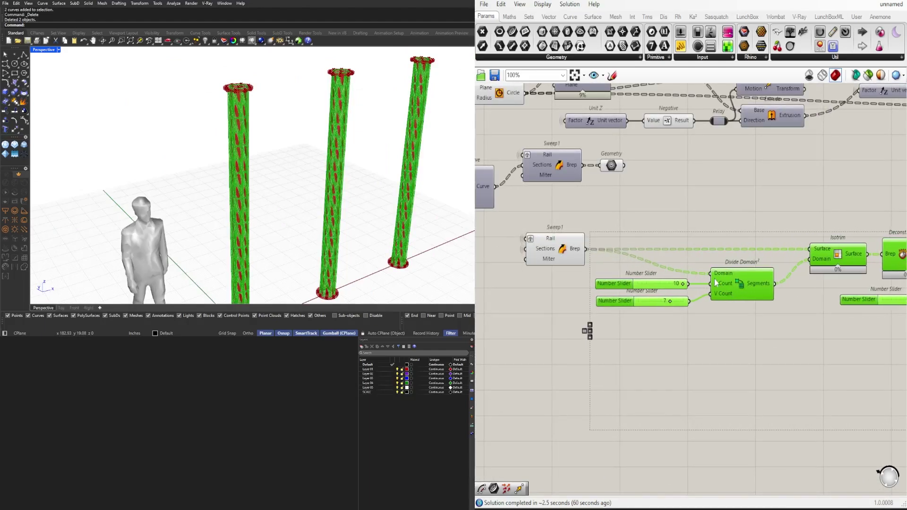
{"action": "left_click", "coordinate": [593, 260]}
- Insert a relay between the lower Sweep1's Brep output and the Isotrim and Divide Domain inputs, spacing Sweep1 and the relay apart
{"action": "scroll", "coordinate": [592, 258], "scroll_direction": "up", "scroll_amount": 1}
{"action": "double_click", "coordinate": [588, 246]}
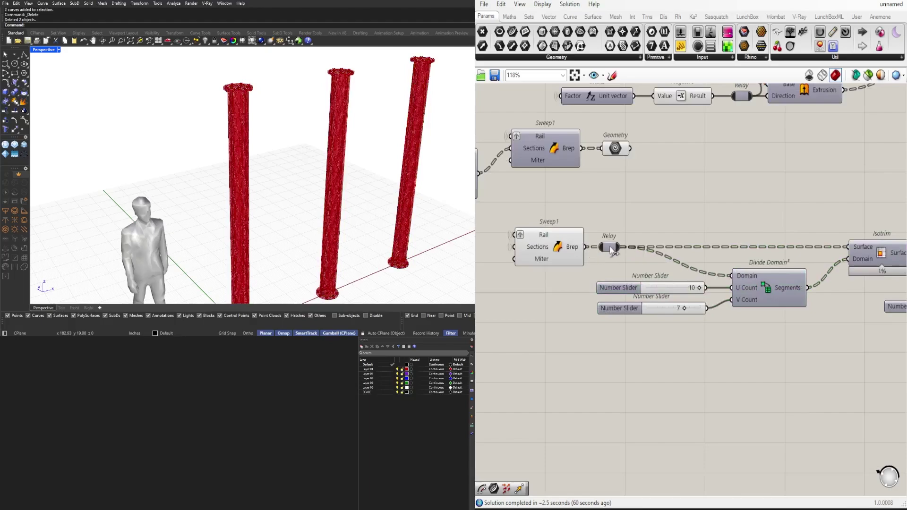
{"action": "left_click", "coordinate": [609, 247]}
{"action": "left_click", "coordinate": [652, 233]}
{"action": "scroll", "coordinate": [616, 241], "scroll_direction": "down", "scroll_amount": 3}
{"action": "right_click_drag", "start_coordinate": [617, 242], "coordinate": [695, 262]}
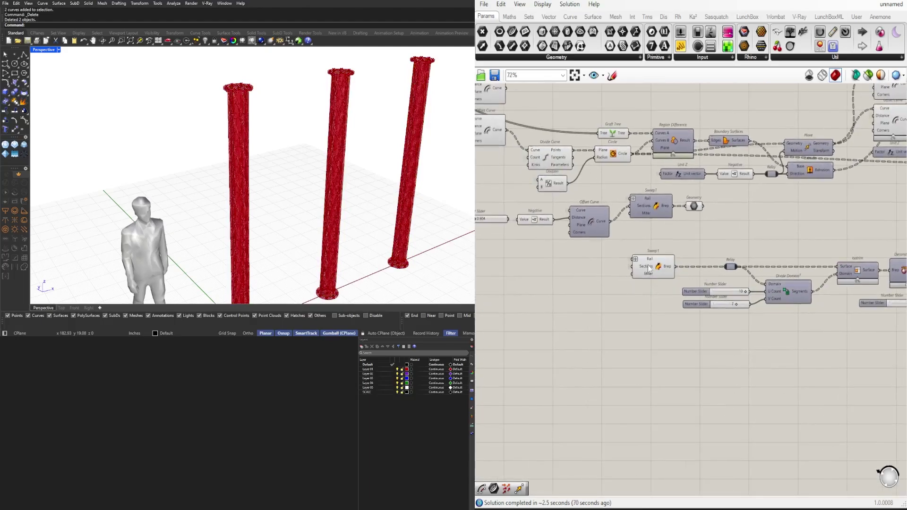
{"action": "left_click_drag", "start_coordinate": [651, 271], "coordinate": [551, 272]}
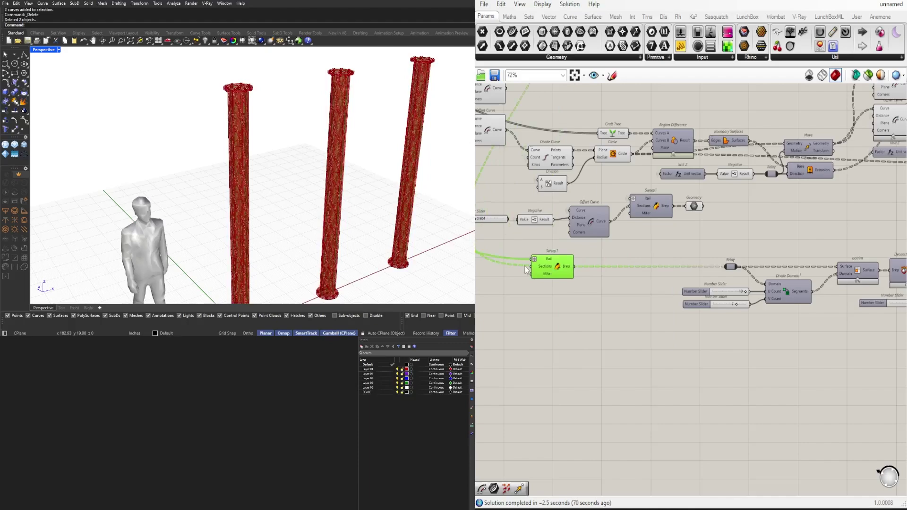
- Locate the relay carrying the column axis curves and add a Twist component below the End Points component
{"action": "scroll", "coordinate": [556, 274], "scroll_direction": "down", "scroll_amount": 4}
{"action": "right_click_drag", "start_coordinate": [555, 274], "coordinate": [754, 339]}
{"action": "scroll", "coordinate": [557, 171], "scroll_direction": "up", "scroll_amount": 5}
{"action": "right_click_drag", "start_coordinate": [549, 177], "coordinate": [657, 200]}
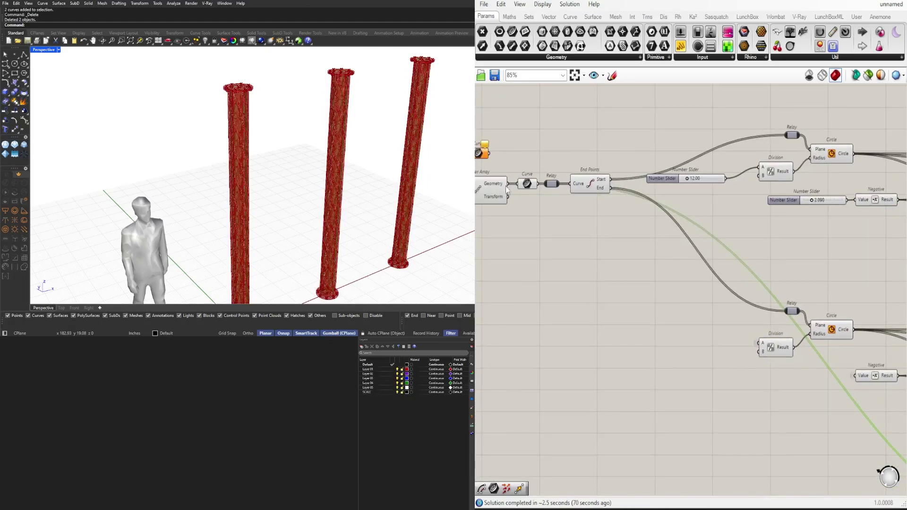
{"action": "left_click", "coordinate": [552, 184]}
{"action": "double_click", "coordinate": [594, 275]}
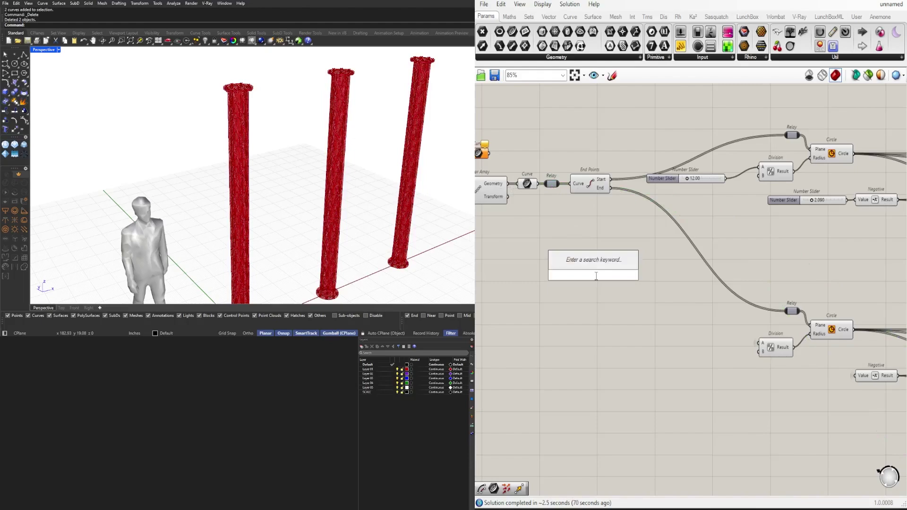
{"action": "type", "text": "Twist"}
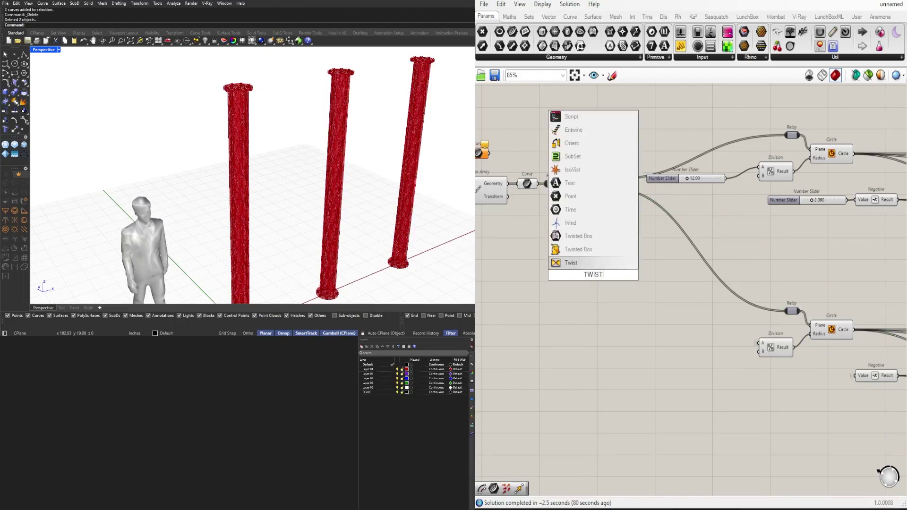
{"action": "left_click", "coordinate": [593, 262]}
{"action": "left_click_drag", "start_coordinate": [593, 262], "coordinate": [631, 271]}
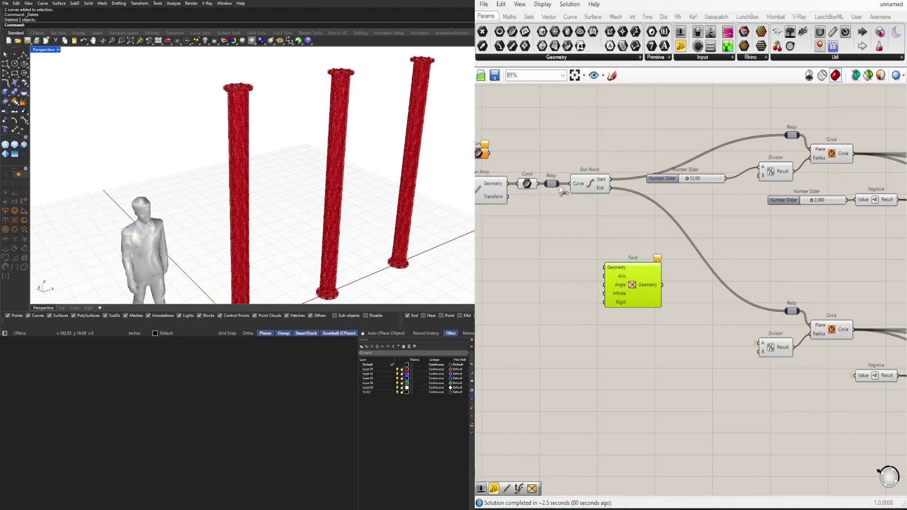
- Connect the column axis curve relay to the Twist's Axis input and position the Twist beside the lower Sweep1
{"action": "left_click_drag", "start_coordinate": [561, 185], "coordinate": [605, 267]}
{"action": "scroll", "coordinate": [601, 284], "scroll_direction": "down", "scroll_amount": 5}
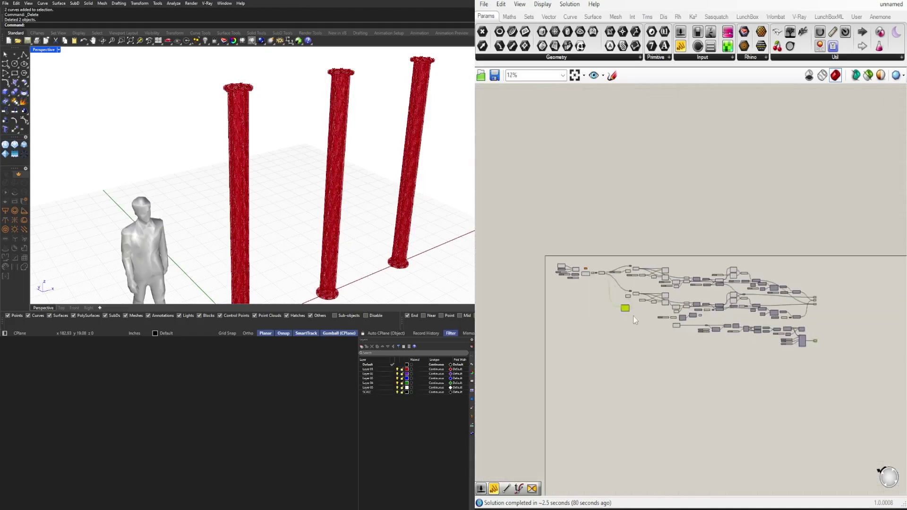
{"action": "scroll", "coordinate": [633, 320], "scroll_direction": "up", "scroll_amount": 10}
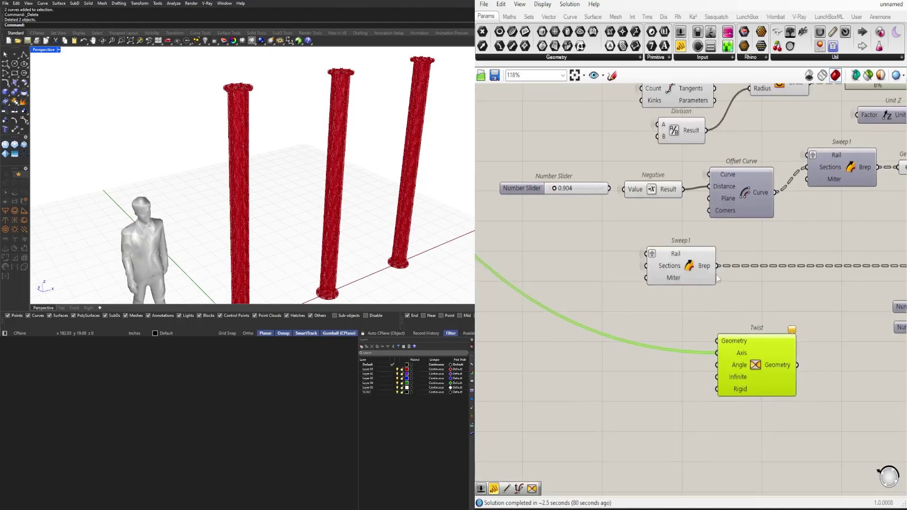
{"action": "left_click_drag", "start_coordinate": [697, 281], "coordinate": [648, 288]}
{"action": "left_click_drag", "start_coordinate": [786, 366], "coordinate": [751, 341]}
- Connect the lower Sweep1's Brep output to the Twist's Geometry input and graft the Axis input
{"action": "left_click", "coordinate": [646, 274]}
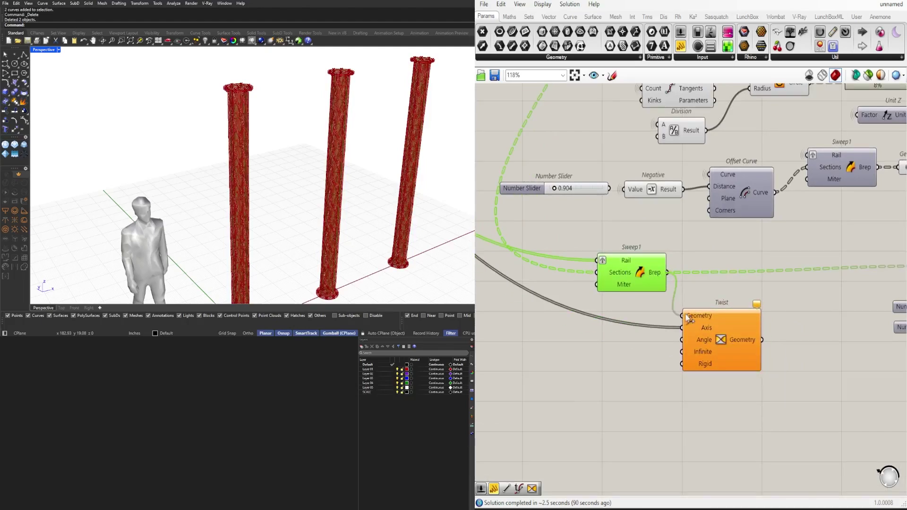
{"action": "left_click_drag", "start_coordinate": [685, 315], "coordinate": [687, 315]}
{"action": "left_click_drag", "start_coordinate": [716, 340], "coordinate": [717, 331]}
{"action": "left_click_drag", "start_coordinate": [717, 332], "coordinate": [715, 324]}
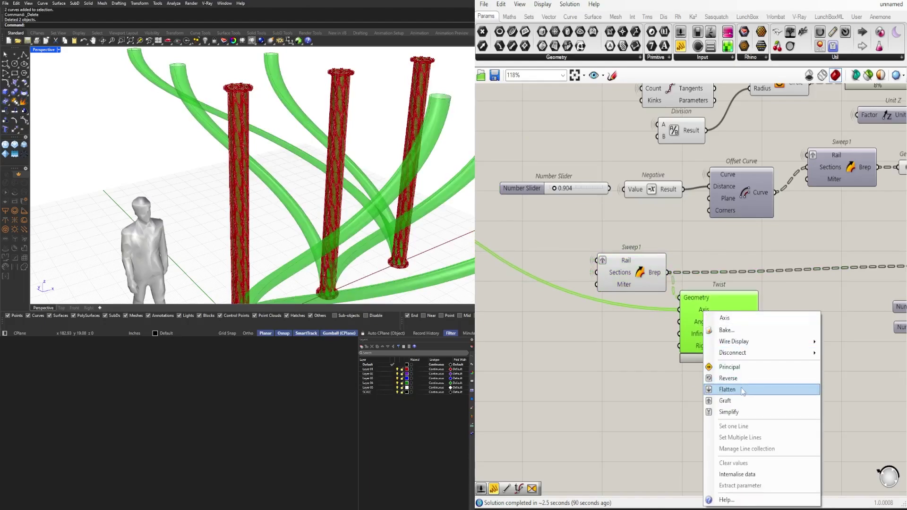
{"action": "left_click", "coordinate": [743, 401]}
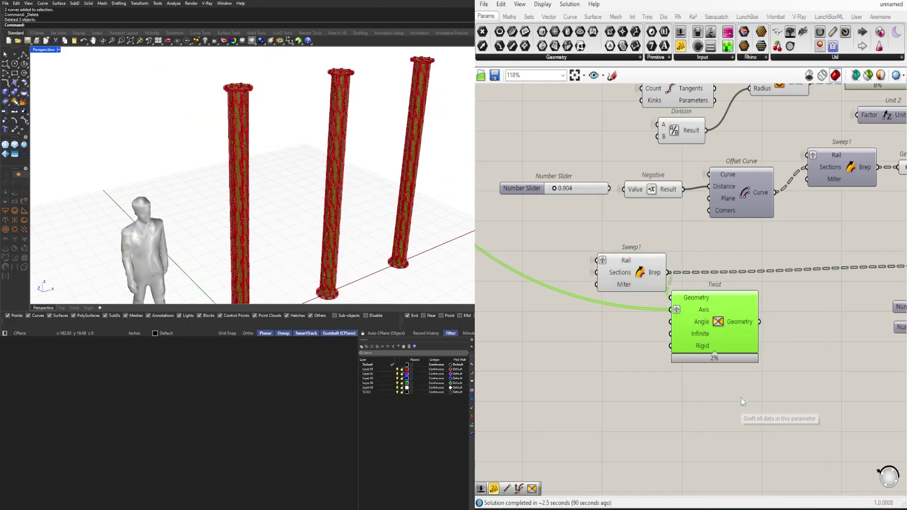
- Set the Twist's Angle input to degrees and drive it with a new number slider of 720
{"action": "left_click_drag", "start_coordinate": [718, 324], "coordinate": [734, 319]}
{"action": "right_click", "coordinate": [718, 323]}
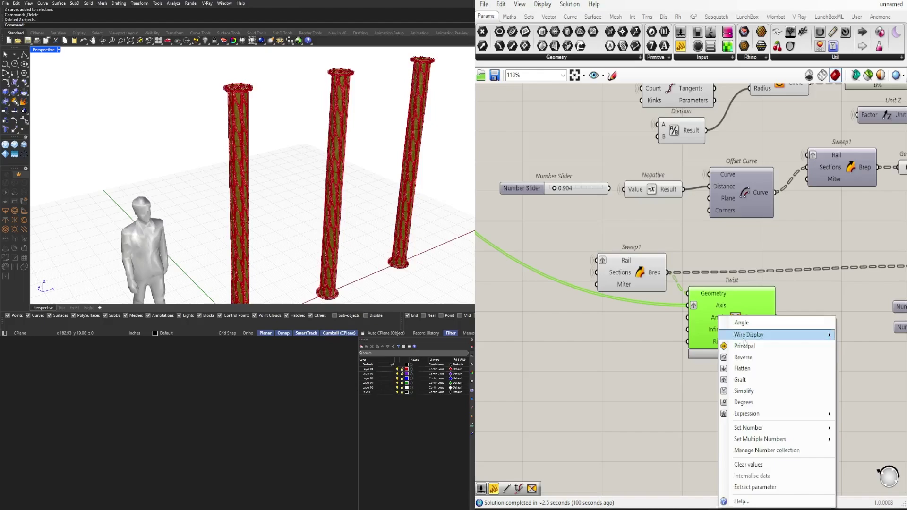
{"action": "left_click", "coordinate": [743, 403]}
{"action": "double_click", "coordinate": [626, 334]}
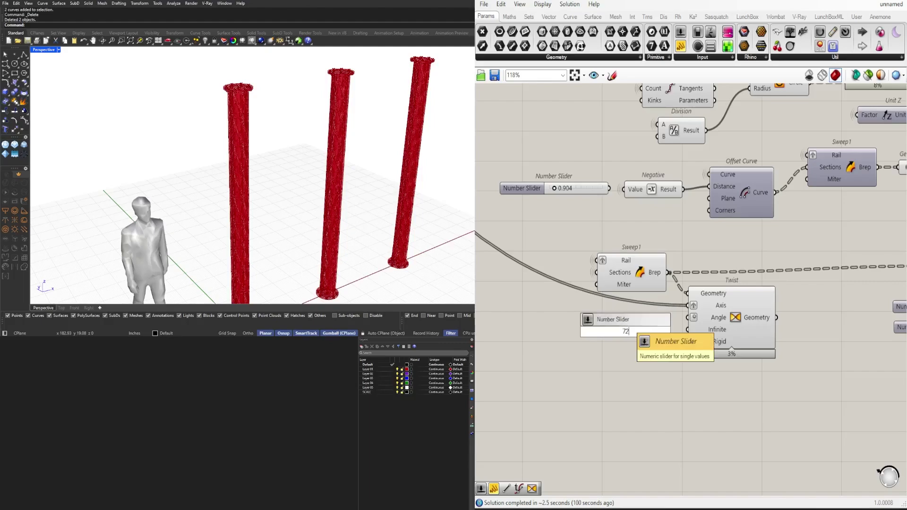
{"action": "type", "text": "720"}
{"action": "key", "text": "Return"}
{"action": "scroll", "coordinate": [630, 308], "scroll_direction": "up", "scroll_amount": 3}
{"action": "left_click", "coordinate": [684, 339]}
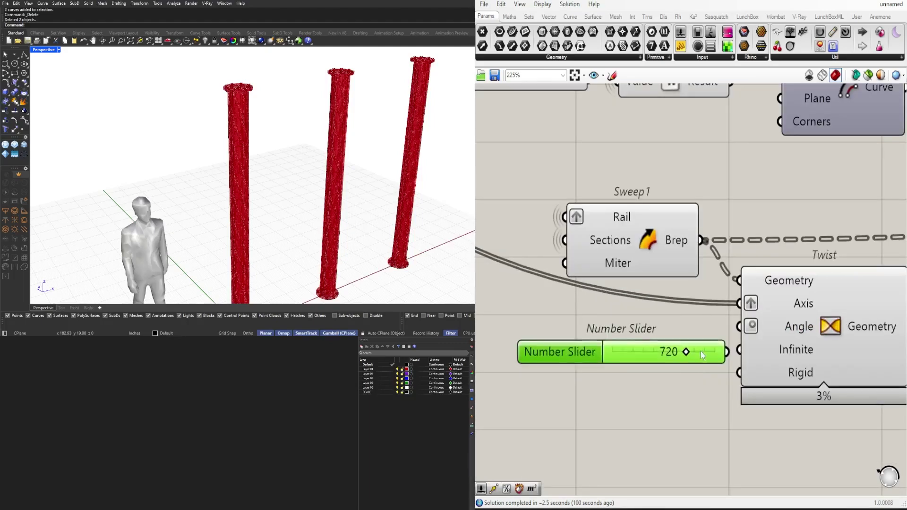
{"action": "right_click_drag", "start_coordinate": [767, 335], "coordinate": [650, 339]}
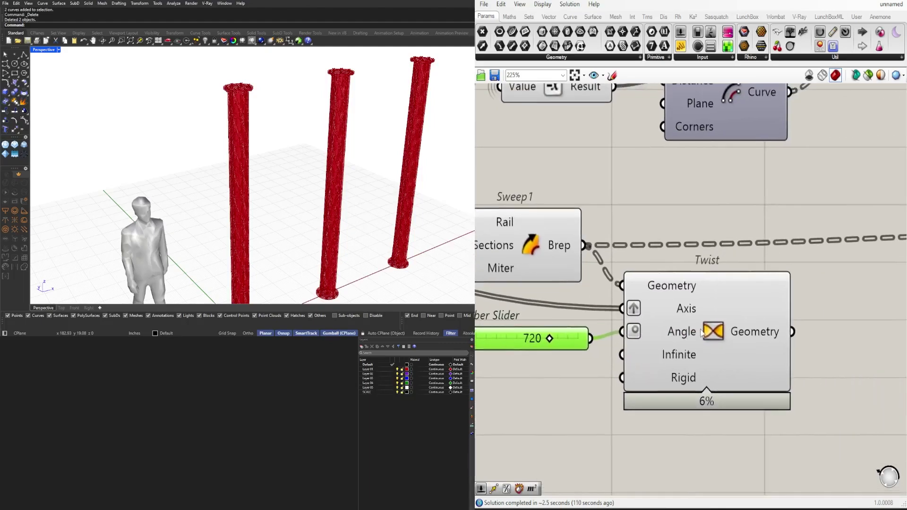
- Inspect the twisted surface and connect the Twist's Geometry output to the relay feeding Isotrim and Divide Domain
{"action": "left_click", "coordinate": [650, 339]}
{"action": "scroll", "coordinate": [234, 123], "scroll_direction": "up", "scroll_amount": 5}
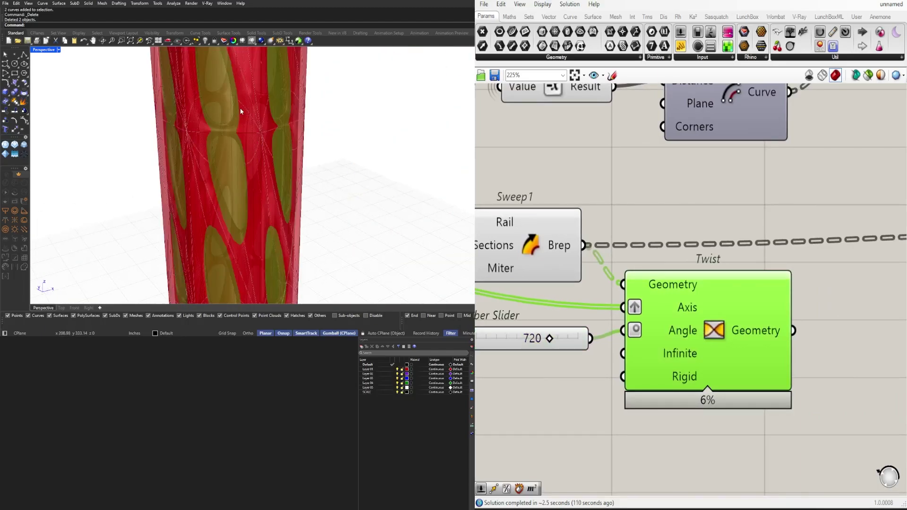
{"action": "scroll", "coordinate": [253, 116], "scroll_direction": "down", "scroll_amount": 5}
{"action": "scroll", "coordinate": [583, 321], "scroll_direction": "down", "scroll_amount": 5}
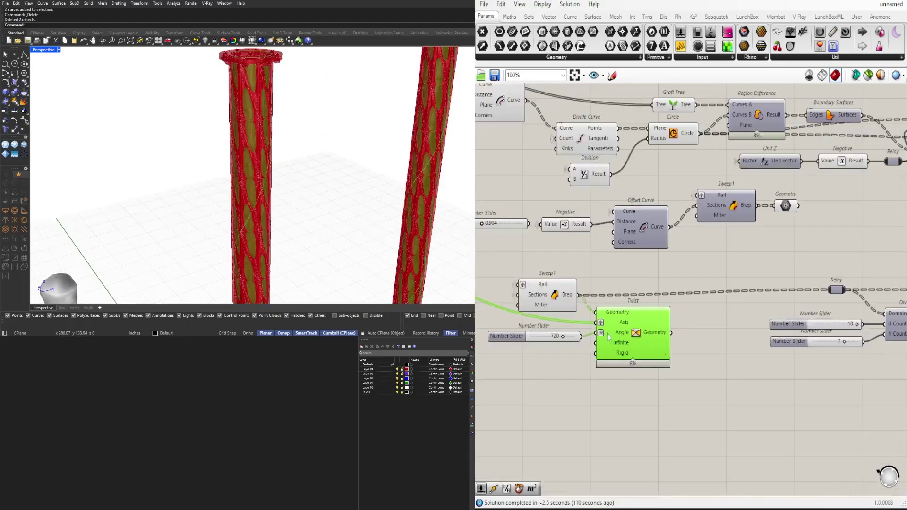
{"action": "left_click", "coordinate": [550, 295]}
{"action": "left_click_drag", "start_coordinate": [624, 331], "coordinate": [654, 329]}
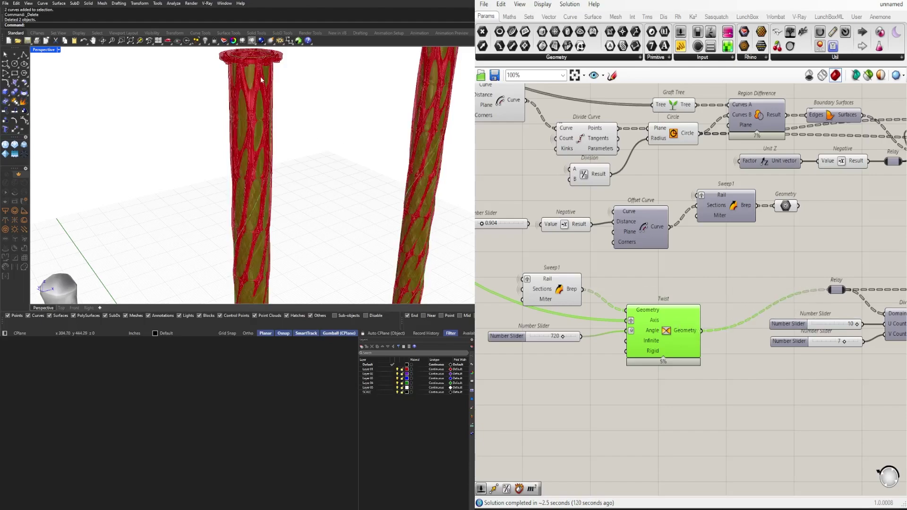
{"action": "left_click_drag", "start_coordinate": [661, 402], "coordinate": [510, 283]}
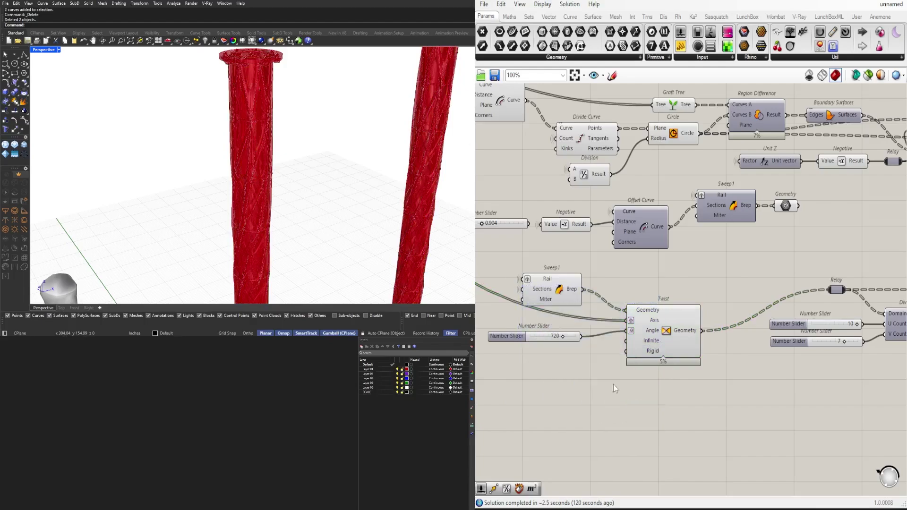
- Hide the wire into the Twist's Axis input and move Sweep1 and the 720 slider closer to the Twist
{"action": "scroll", "coordinate": [628, 326], "scroll_direction": "up", "scroll_amount": 2}
{"action": "right_click", "coordinate": [664, 326]}
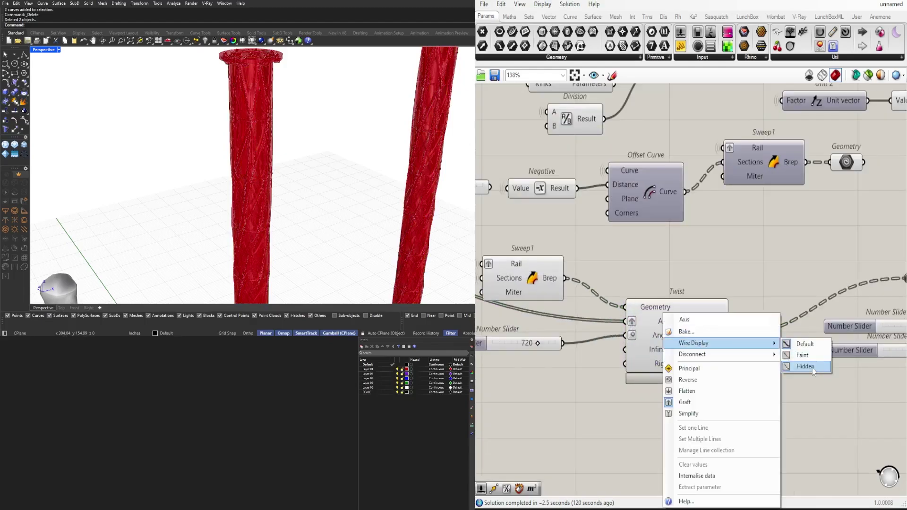
{"action": "left_click", "coordinate": [805, 367]}
{"action": "left_click_drag", "start_coordinate": [522, 274], "coordinate": [555, 302]}
{"action": "left_click_drag", "start_coordinate": [510, 349], "coordinate": [517, 352]}
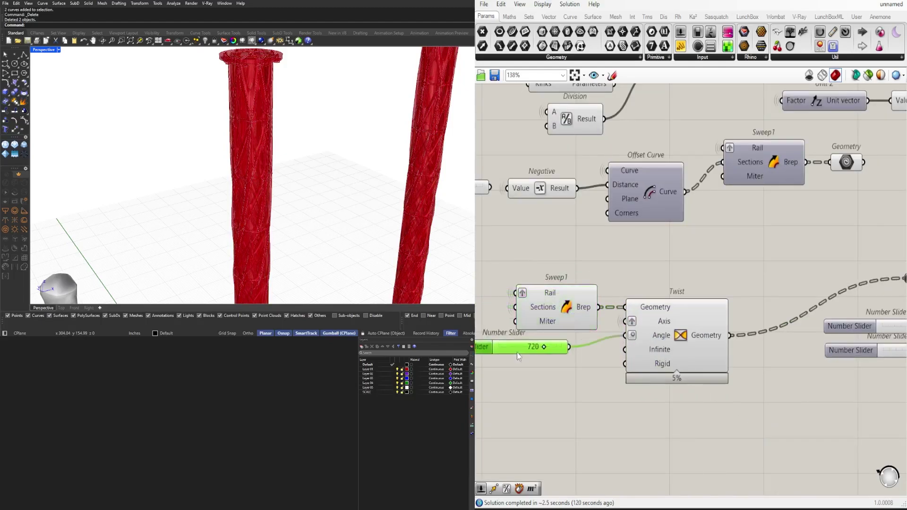
- Turn off the preview of the components in the Sweep1, Twist and pattern row of the definition
{"action": "scroll", "coordinate": [631, 417], "scroll_direction": "down", "scroll_amount": 8}
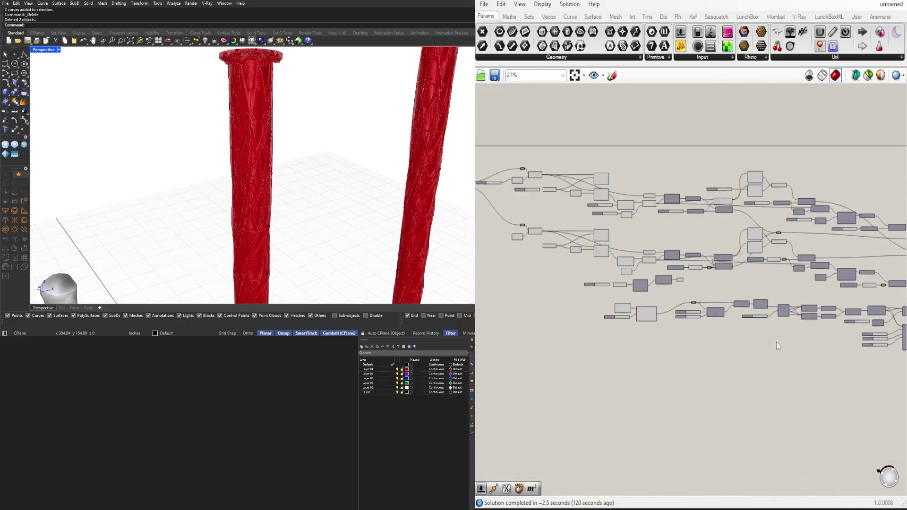
{"action": "left_click_drag", "start_coordinate": [702, 381], "coordinate": [558, 282]}
{"action": "middle_click", "coordinate": [558, 282]}
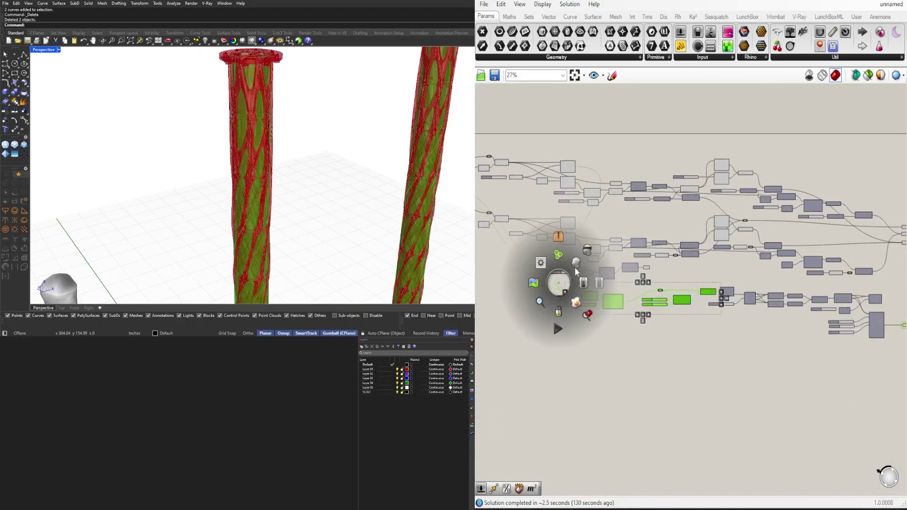
{"action": "left_click", "coordinate": [587, 251]}
- Turn off the preview of the Offset Curve, Boundary Surfaces, Extrude and Move components in both flange rows
{"action": "scroll", "coordinate": [689, 347], "scroll_direction": "up", "scroll_amount": 4}
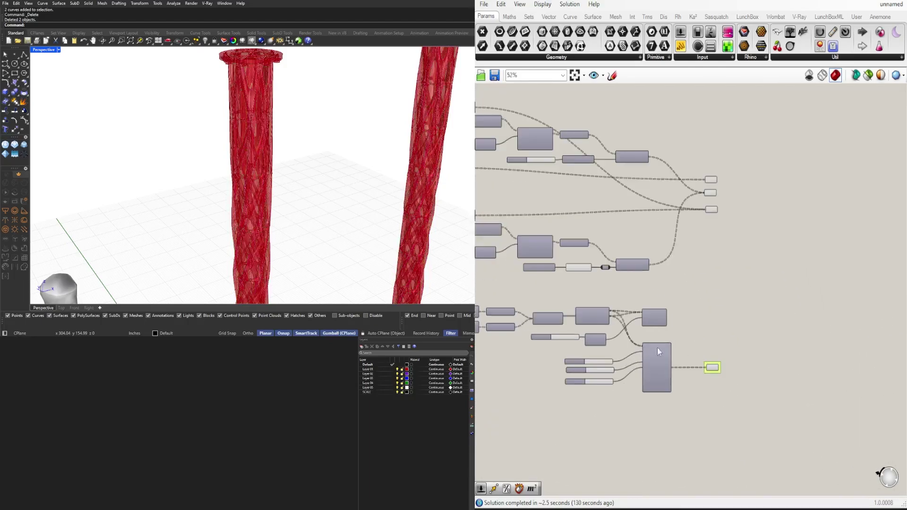
{"action": "scroll", "coordinate": [767, 305], "scroll_direction": "up", "scroll_amount": 2}
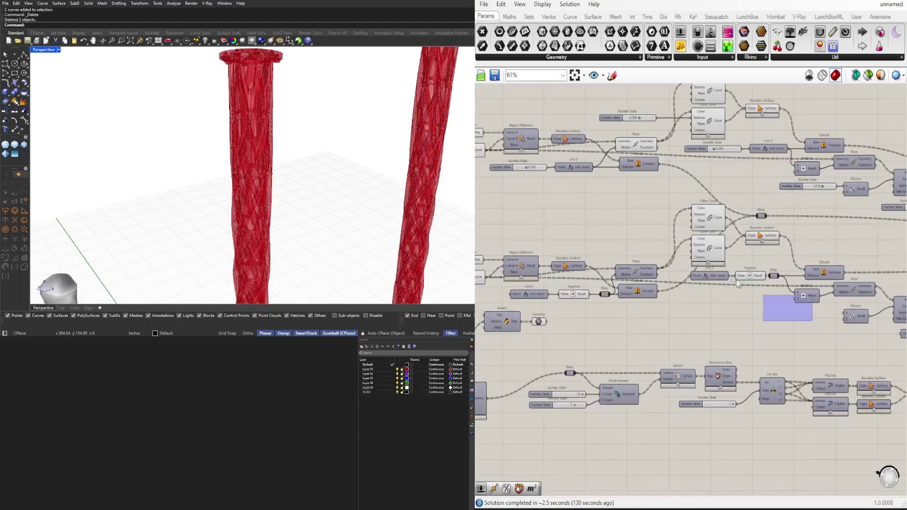
{"action": "left_click_drag", "start_coordinate": [738, 284], "coordinate": [678, 203]}
{"action": "right_click_drag", "start_coordinate": [769, 154], "coordinate": [764, 214]}
{"action": "left_click_drag", "start_coordinate": [806, 276], "coordinate": [593, 118]}
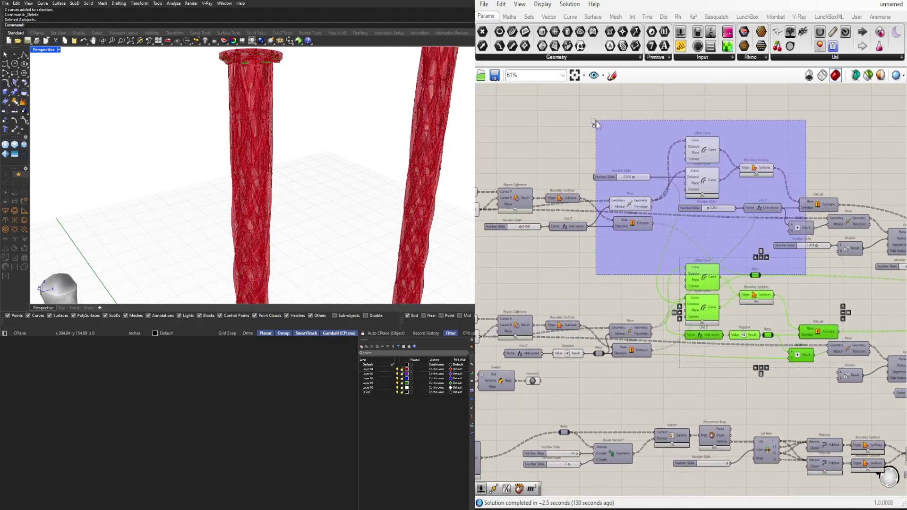
{"action": "middle_click", "coordinate": [608, 117]}
{"action": "left_click", "coordinate": [632, 104]}
{"action": "right_click_drag", "start_coordinate": [662, 239], "coordinate": [894, 212]}
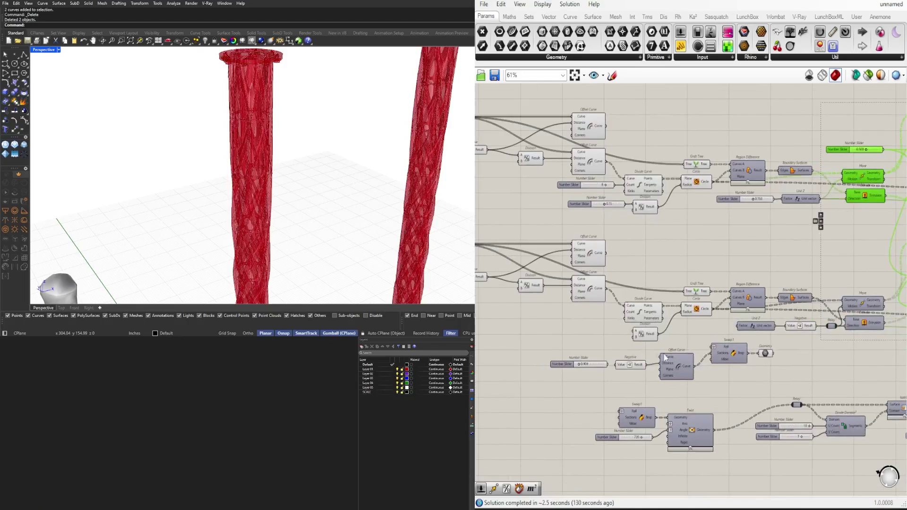
- Turn off the preview of the earlier components in both flange rows and the shaft's Offset Curve and Sweep1 group
{"action": "scroll", "coordinate": [763, 383], "scroll_direction": "down", "scroll_amount": 4}
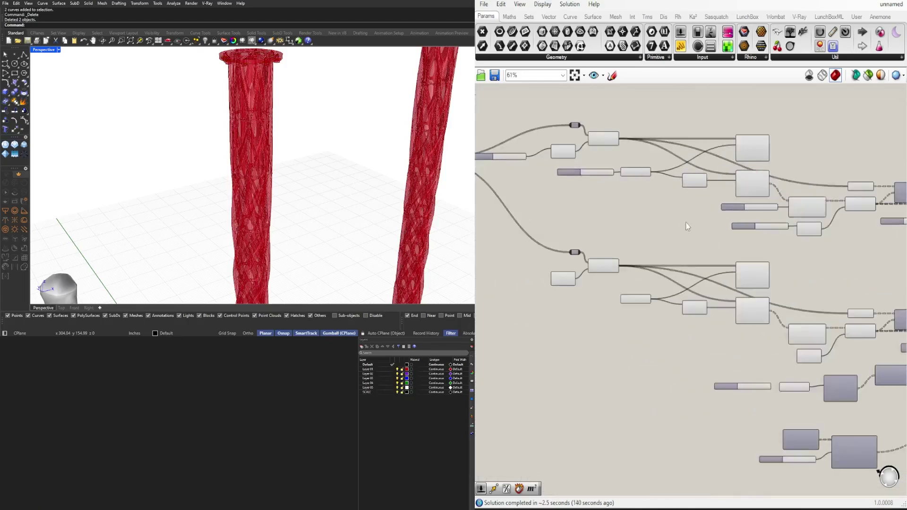
{"action": "left_click_drag", "start_coordinate": [847, 380], "coordinate": [586, 177]}
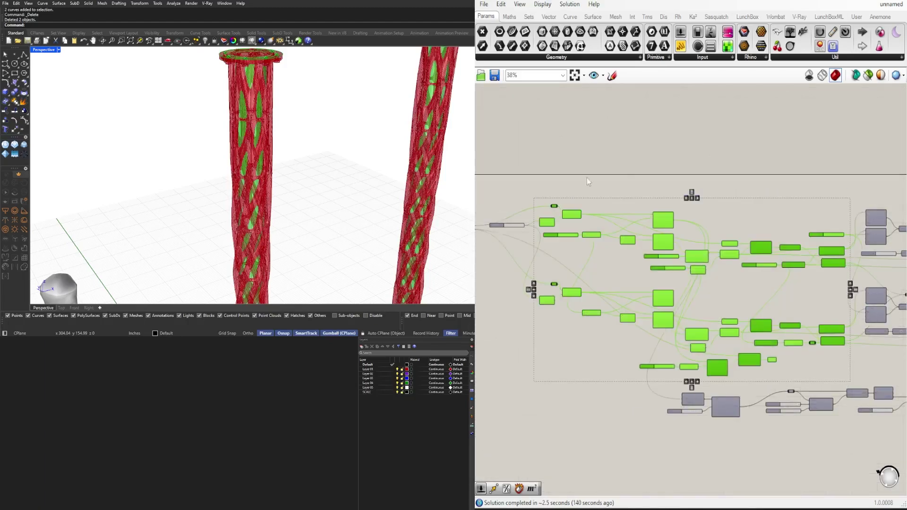
{"action": "left_click", "coordinate": [651, 164]}
{"action": "scroll", "coordinate": [692, 148], "scroll_direction": "down", "scroll_amount": 2}
- Add a Custom Preview component and a Colour Swatch beside the Geometry parameter fed by MultiPipe
{"action": "scroll", "coordinate": [723, 314], "scroll_direction": "up", "scroll_amount": 5}
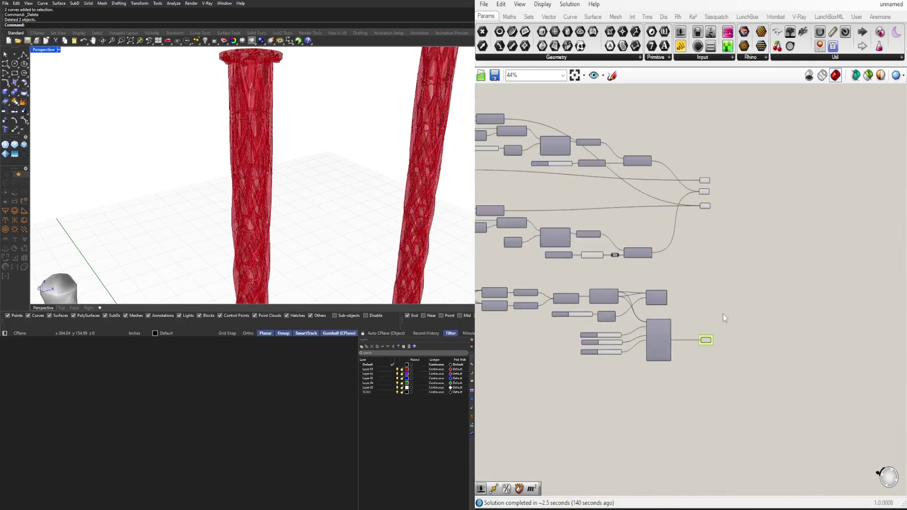
{"action": "right_click_drag", "start_coordinate": [756, 348], "coordinate": [748, 346]}
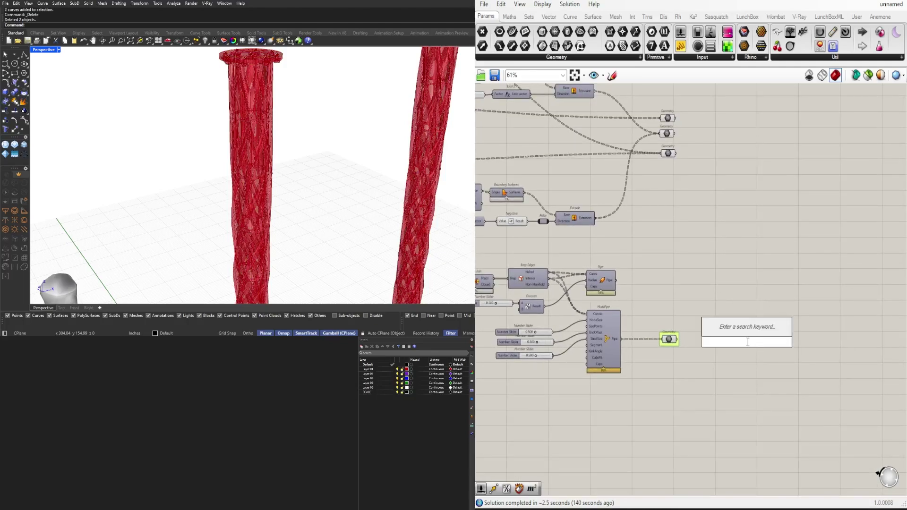
{"action": "type", "text": "CUST"}
{"action": "left_click", "coordinate": [750, 330]}
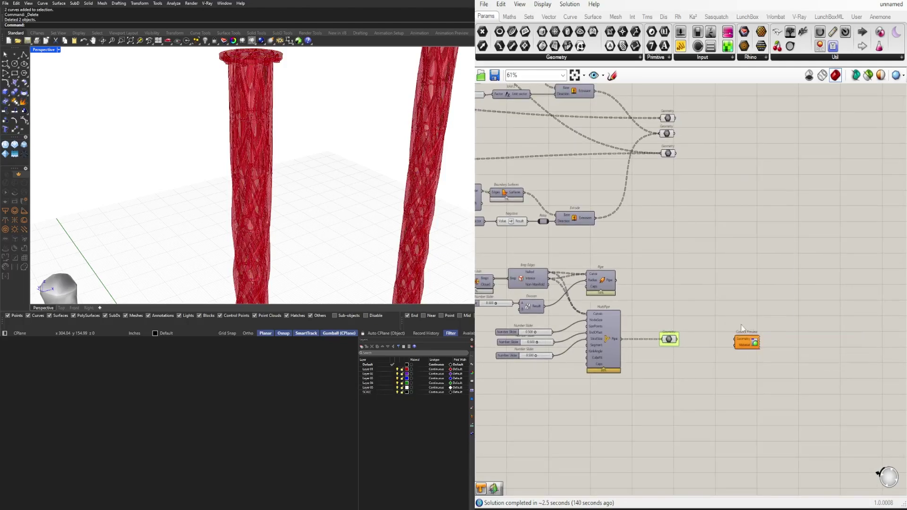
{"action": "scroll", "coordinate": [736, 329], "scroll_direction": "up", "scroll_amount": 3}
{"action": "double_click", "coordinate": [701, 381]}
{"action": "type", "text": "SWA"}
{"action": "left_click", "coordinate": [693, 340]}
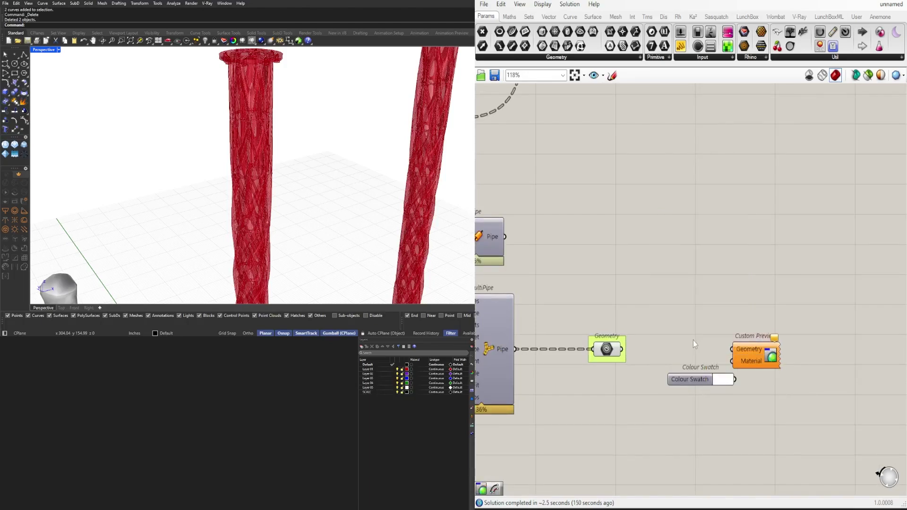
- Connect the Colour Swatch to the Custom Preview's Material input and the MultiPipe Geometry parameter to its Geometry input
{"action": "scroll", "coordinate": [704, 373], "scroll_direction": "up", "scroll_amount": 2}
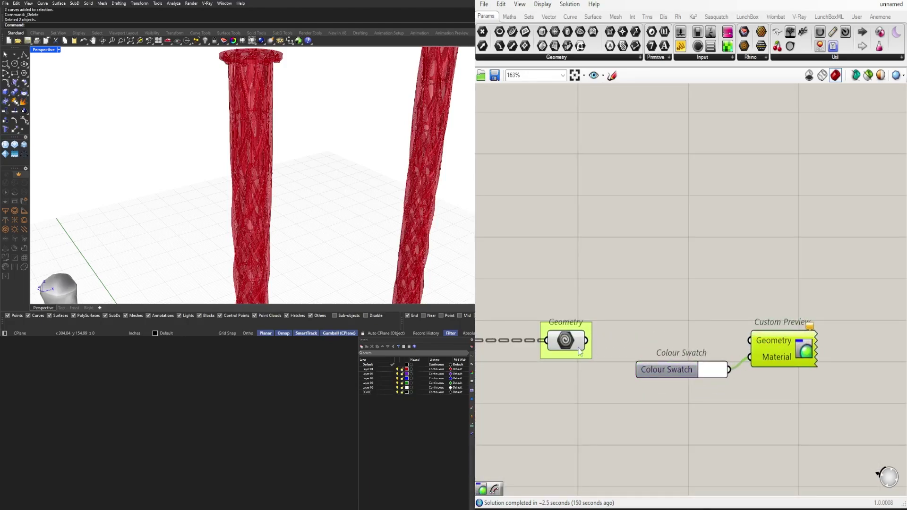
{"action": "left_click_drag", "start_coordinate": [733, 339], "coordinate": [749, 340]}
{"action": "scroll", "coordinate": [732, 359], "scroll_direction": "up", "scroll_amount": 4}
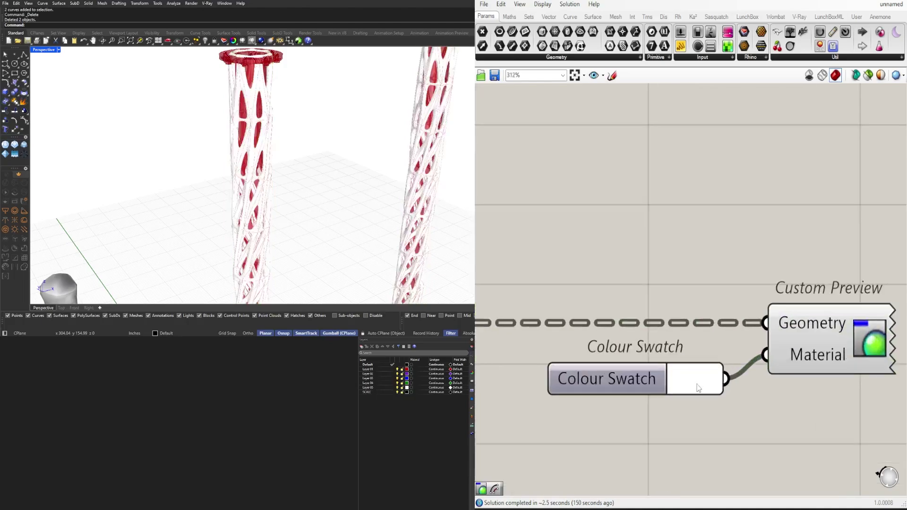
{"action": "scroll", "coordinate": [271, 156], "scroll_direction": "down", "scroll_amount": 3}
{"action": "scroll", "coordinate": [278, 175], "scroll_direction": "down", "scroll_amount": 2}
{"action": "scroll", "coordinate": [287, 194], "scroll_direction": "up", "scroll_amount": 6}
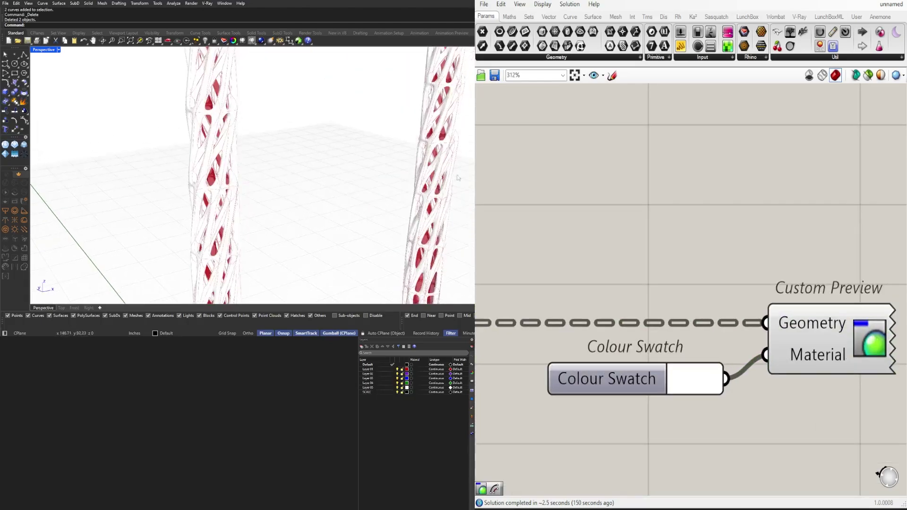
- Turn off the preview of the Geometry parameter fed by MultiPipe
{"action": "scroll", "coordinate": [734, 330], "scroll_direction": "down", "scroll_amount": 3}
{"action": "left_click", "coordinate": [673, 310]}
{"action": "middle_click", "coordinate": [669, 254]}
{"action": "left_click", "coordinate": [697, 228]}
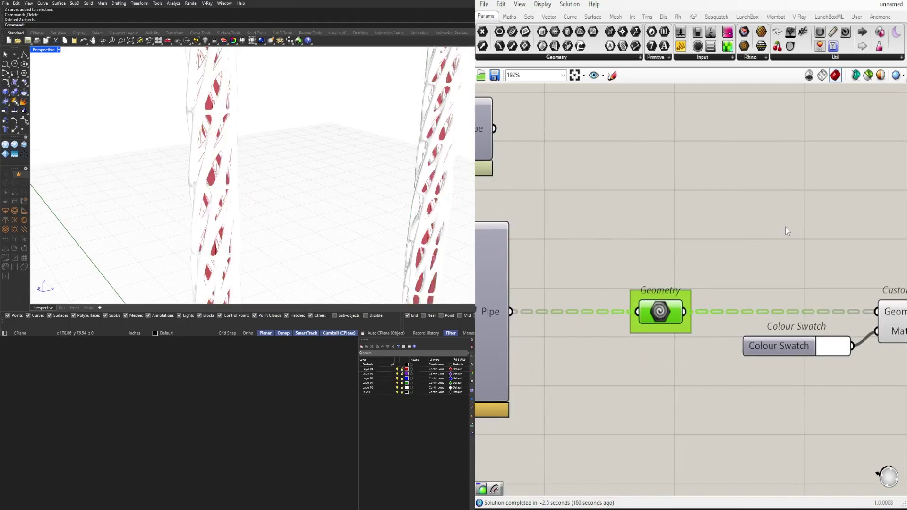
- Set the Colour Swatch to a light grey with hue 0, saturation 0 and value 72
{"action": "right_click_drag", "start_coordinate": [893, 296], "coordinate": [701, 295]}
{"action": "left_click", "coordinate": [653, 344]}
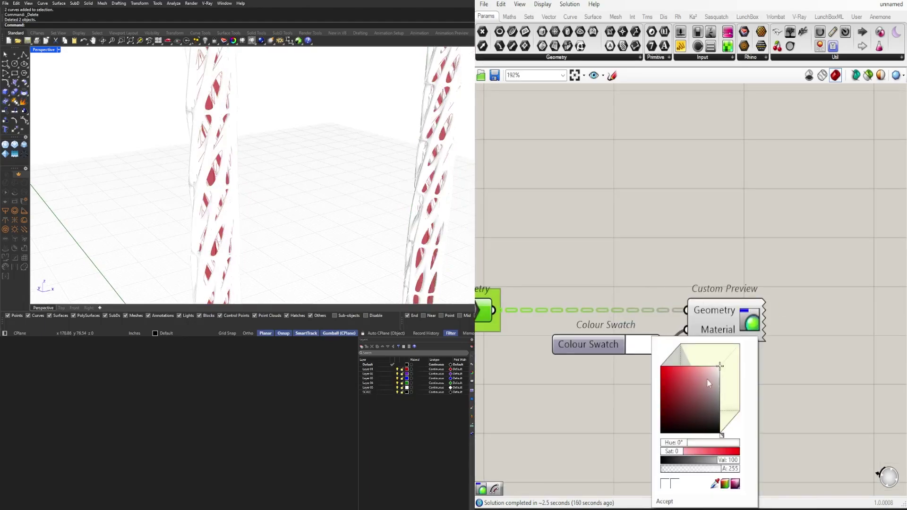
{"action": "left_click_drag", "start_coordinate": [707, 383], "coordinate": [735, 389]}
{"action": "scroll", "coordinate": [731, 319], "scroll_direction": "down", "scroll_amount": 2}
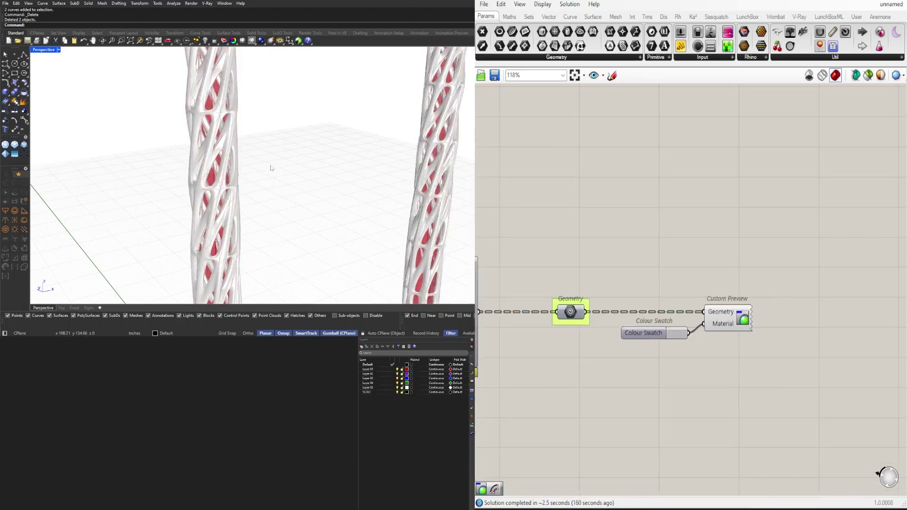
- Duplicate the Custom Preview and Colour Swatch pair and connect the third Geometry parameter of the upper group to the copy
{"action": "scroll", "coordinate": [271, 166], "scroll_direction": "down", "scroll_amount": 3}
{"action": "right_click_drag", "start_coordinate": [263, 188], "coordinate": [267, 205], "text": "shift"}
{"action": "left_click_drag", "start_coordinate": [761, 378], "coordinate": [631, 294]}
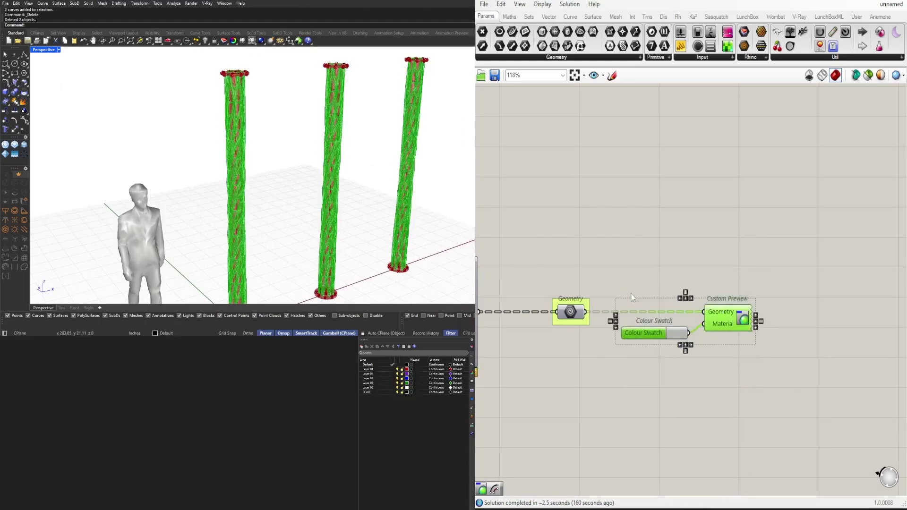
{"action": "scroll", "coordinate": [781, 401], "scroll_direction": "down", "scroll_amount": 3}
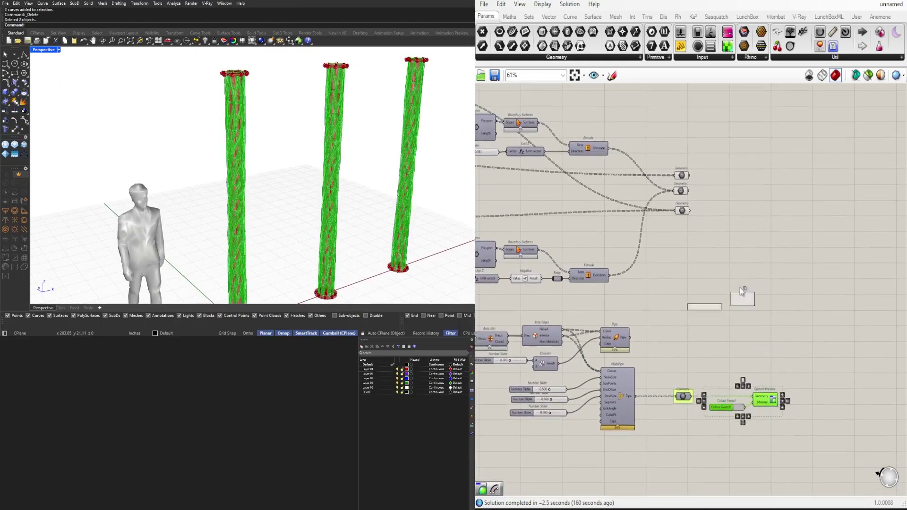
{"action": "left_click_drag", "start_coordinate": [734, 235], "coordinate": [733, 235]}
{"action": "scroll", "coordinate": [690, 212], "scroll_direction": "up", "scroll_amount": 3}
{"action": "left_click", "coordinate": [783, 217]}
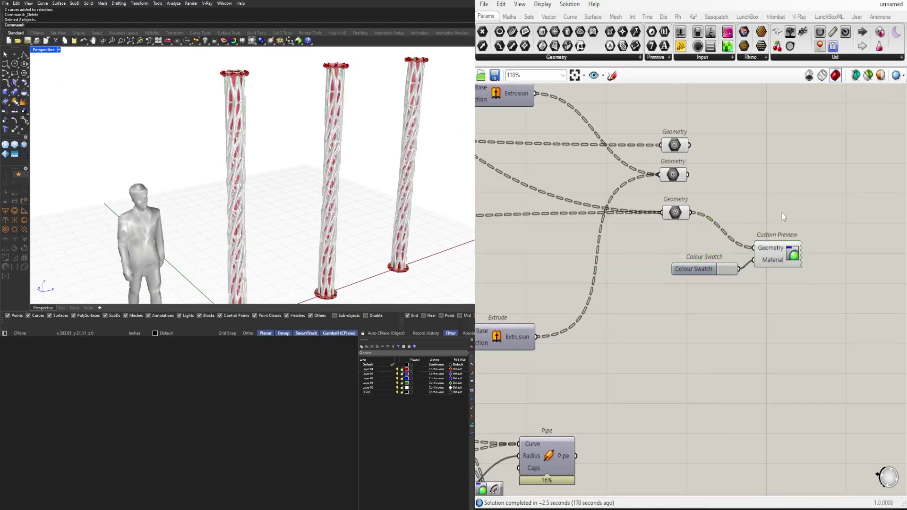
- Connect the bolts' Geometry parameter to the same Custom Preview and align the preview and swatch with the third Geometry parameter
{"action": "right_click_drag", "start_coordinate": [313, 101], "coordinate": [326, 132]}
{"action": "scroll", "coordinate": [322, 208], "scroll_direction": "up", "scroll_amount": 5}
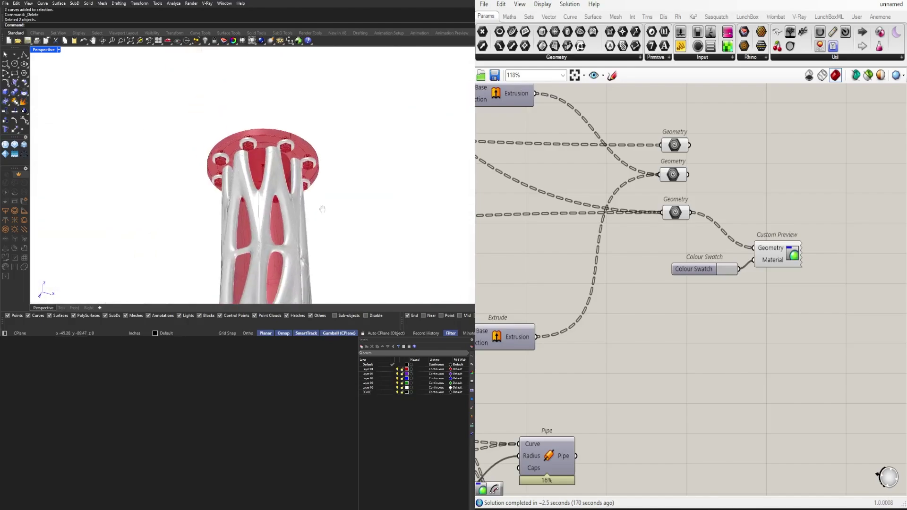
{"action": "right_click_drag", "start_coordinate": [322, 209], "coordinate": [323, 203]}
{"action": "scroll", "coordinate": [702, 203], "scroll_direction": "up", "scroll_amount": 2}
{"action": "left_click", "coordinate": [663, 164]}
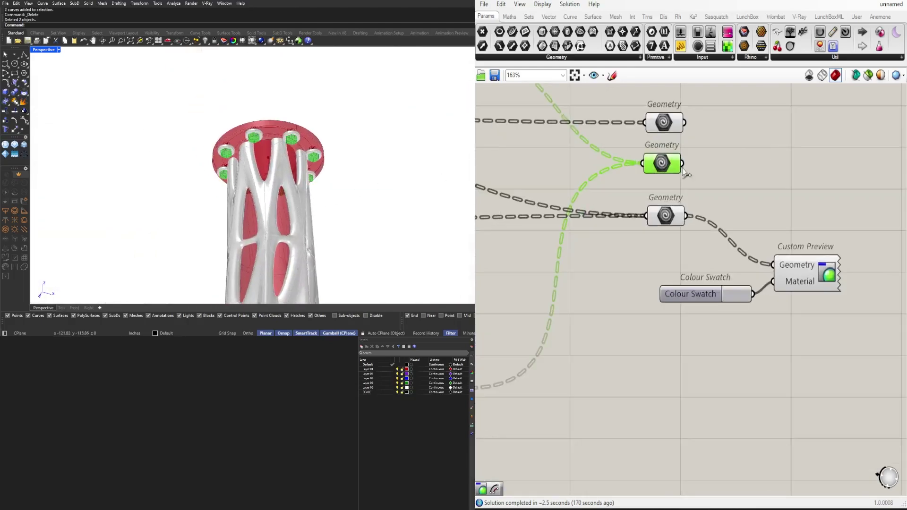
{"action": "left_click_drag", "start_coordinate": [844, 325], "coordinate": [722, 263]}
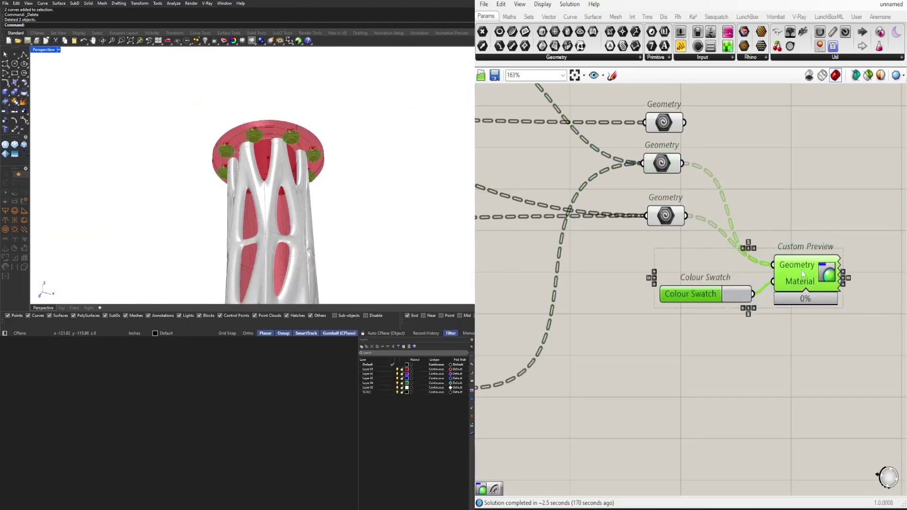
{"action": "left_click_drag", "start_coordinate": [798, 274], "coordinate": [813, 223]}
{"action": "left_click", "coordinate": [788, 282]}
{"action": "left_click", "coordinate": [795, 169]}
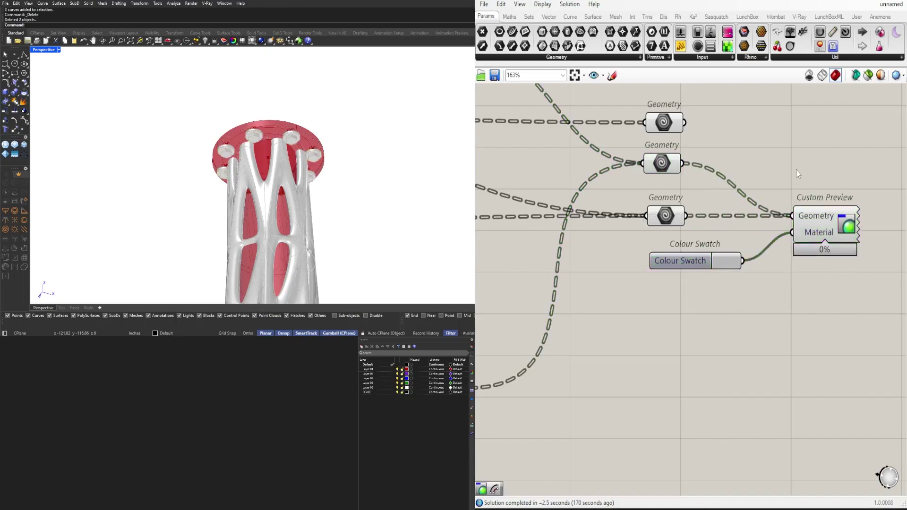
- Identify the flange plates' Geometry parameter and disconnect the bolts' Geometry parameter from the shared Custom Preview
{"action": "left_click", "coordinate": [664, 130]}
{"action": "right_click_drag", "start_coordinate": [685, 134], "coordinate": [672, 199]}
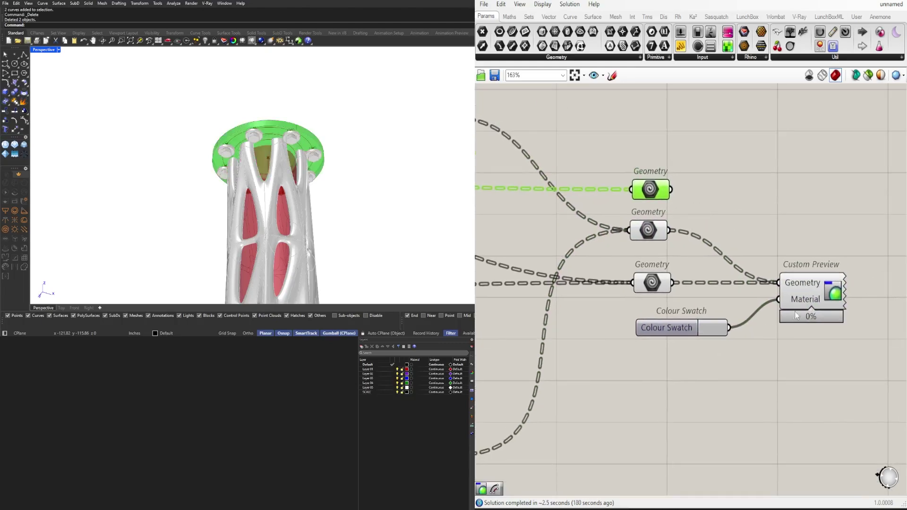
{"action": "left_click_drag", "start_coordinate": [826, 361], "coordinate": [695, 269]}
{"action": "right_click_drag", "start_coordinate": [787, 282], "coordinate": [678, 297]}
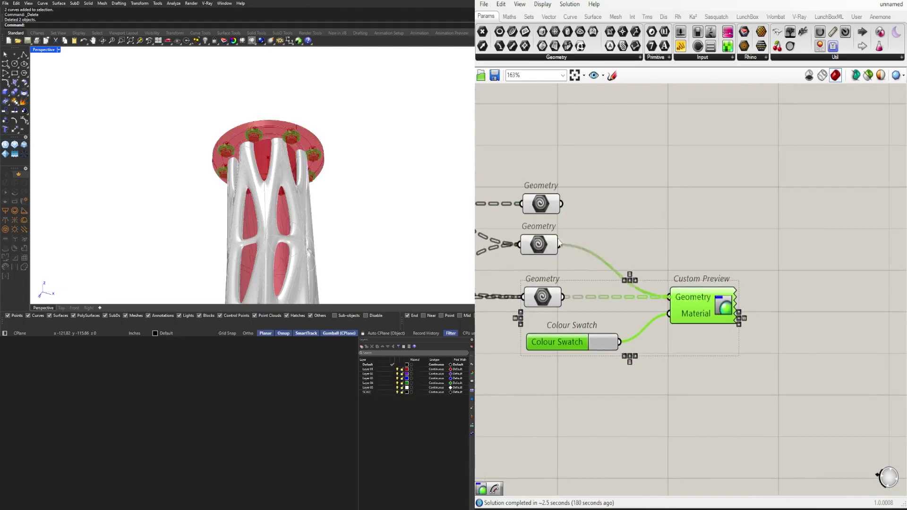
{"action": "left_click_drag", "start_coordinate": [559, 244], "coordinate": [657, 307]}
- Duplicate the Custom Preview and Colour Swatch pair and feed the upper Custom Preview only from the bolts' Geometry parameter
{"action": "left_click_drag", "start_coordinate": [701, 368], "coordinate": [591, 301]}
{"action": "left_click_drag", "start_coordinate": [694, 318], "coordinate": [768, 321]}
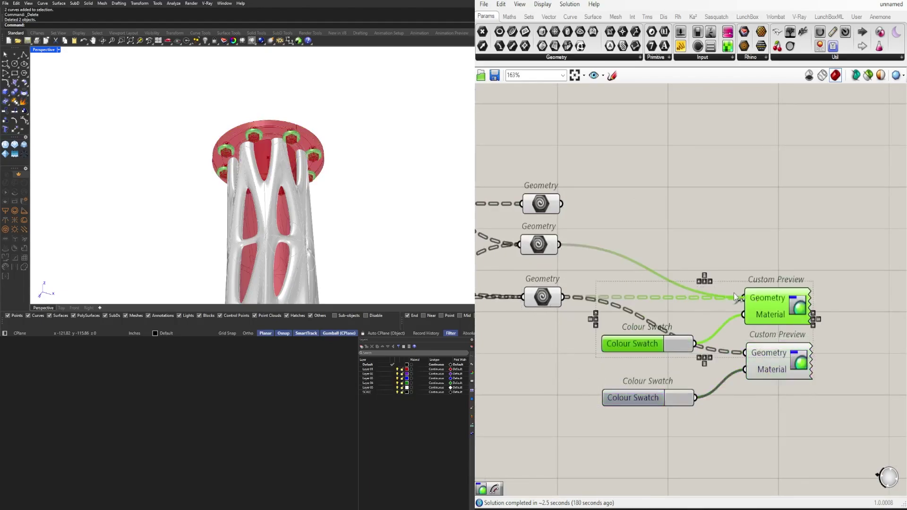
{"action": "left_click_drag", "start_coordinate": [733, 293], "coordinate": [741, 298]}
- Set the Colour Swatch of the bolts' Custom Preview to a darker grey
{"action": "scroll", "coordinate": [667, 337], "scroll_direction": "up", "scroll_amount": 4}
{"action": "left_click", "coordinate": [689, 350]}
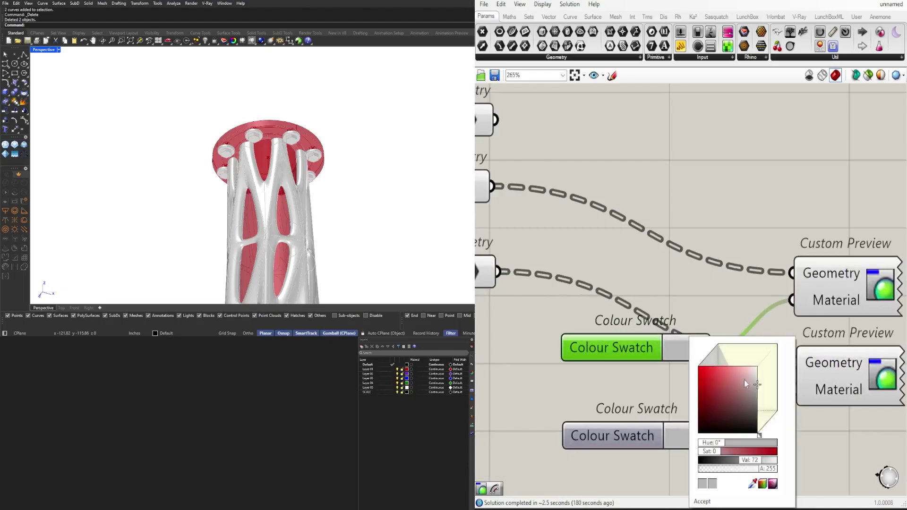
{"action": "scroll", "coordinate": [693, 194], "scroll_direction": "down", "scroll_amount": 4}
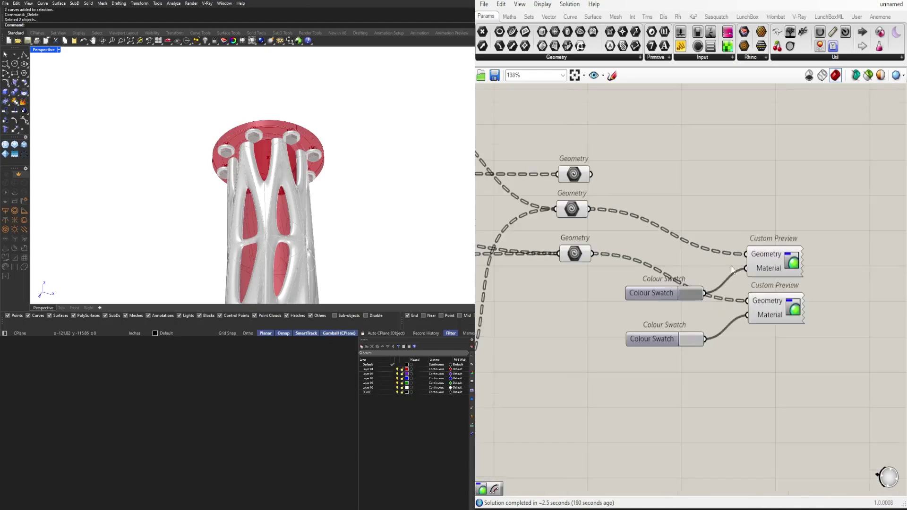
- Duplicate the darker grey Custom Preview and swatch pair above and connect the flange plates' Geometry parameter to the copy
{"action": "left_click", "coordinate": [583, 266]}
{"action": "left_click", "coordinate": [619, 273]}
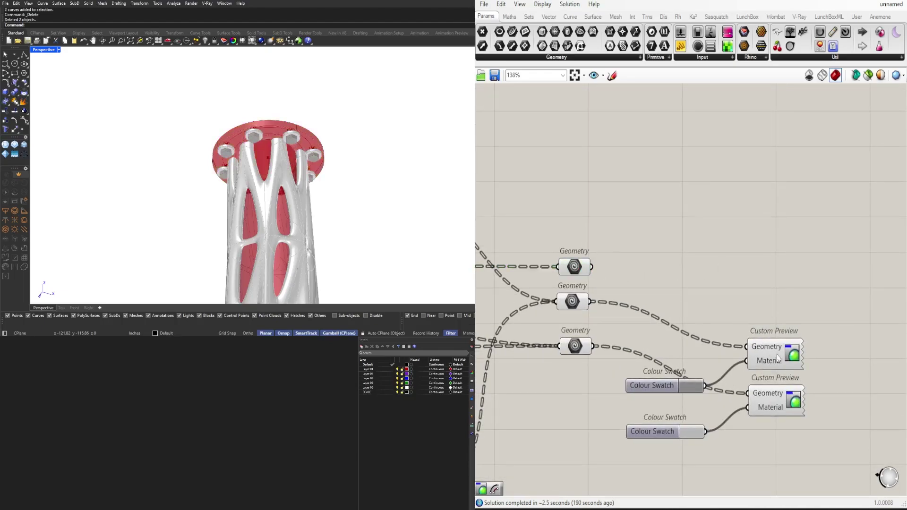
{"action": "left_click", "coordinate": [775, 361]}
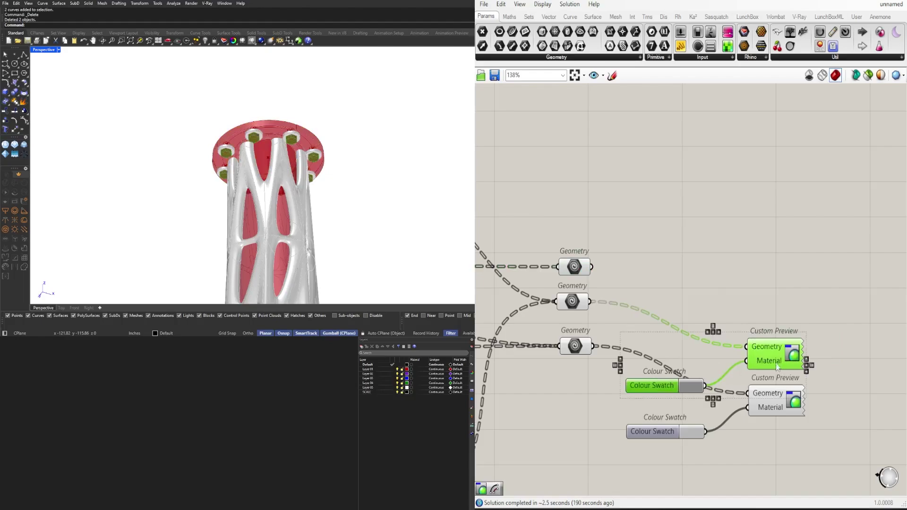
{"action": "left_click_drag", "start_coordinate": [777, 367], "coordinate": [756, 279], "text": "alt"}
{"action": "left_click", "coordinate": [761, 228]}
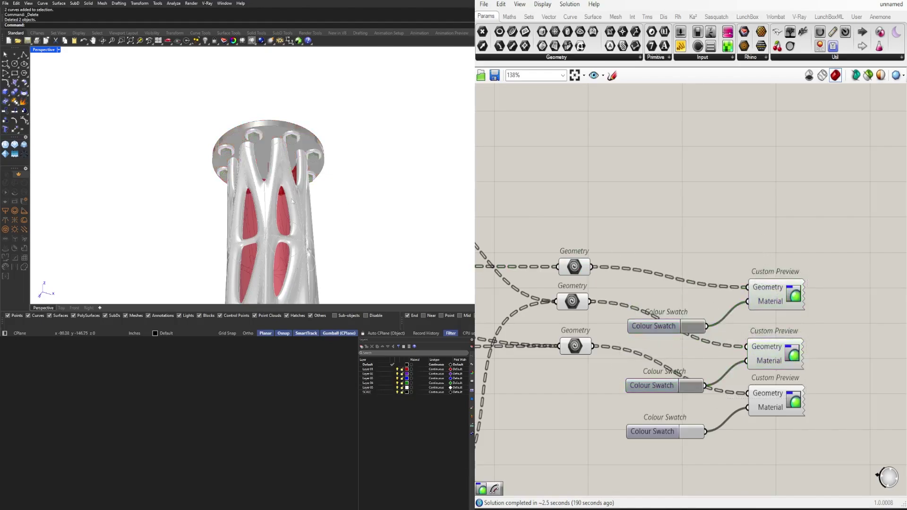
- Inspect the coloured flange, bolts and twisted shafts of the columns in the perspective view
{"action": "scroll", "coordinate": [292, 202], "scroll_direction": "down", "scroll_amount": 5}
{"action": "scroll", "coordinate": [297, 174], "scroll_direction": "up", "scroll_amount": 8}
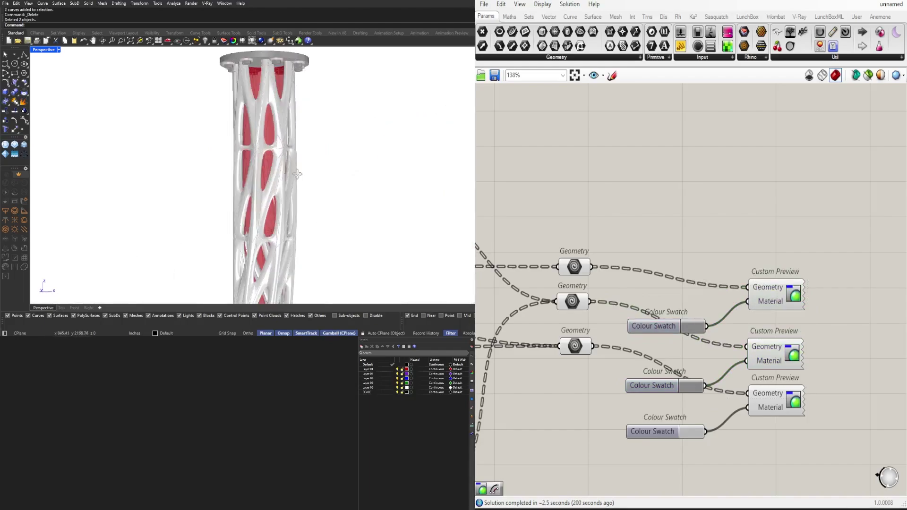
{"action": "right_click_drag", "start_coordinate": [297, 174], "coordinate": [305, 124]}
{"action": "scroll", "coordinate": [330, 189], "scroll_direction": "down", "scroll_amount": 2}
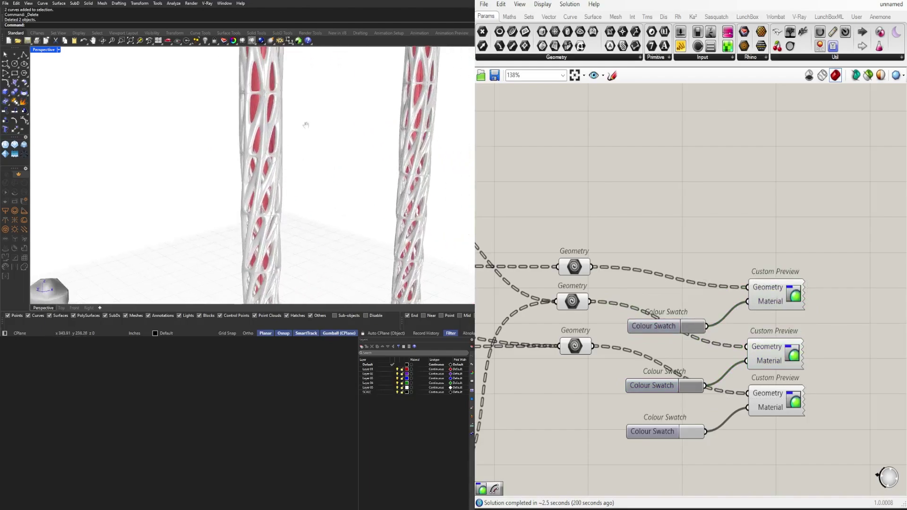
- Examine the full columns and highlight the Geometry parameter after Sweep1 to identify the still-red inner cores
{"action": "scroll", "coordinate": [309, 137], "scroll_direction": "down", "scroll_amount": 5}
{"action": "scroll", "coordinate": [311, 166], "scroll_direction": "down", "scroll_amount": 1}
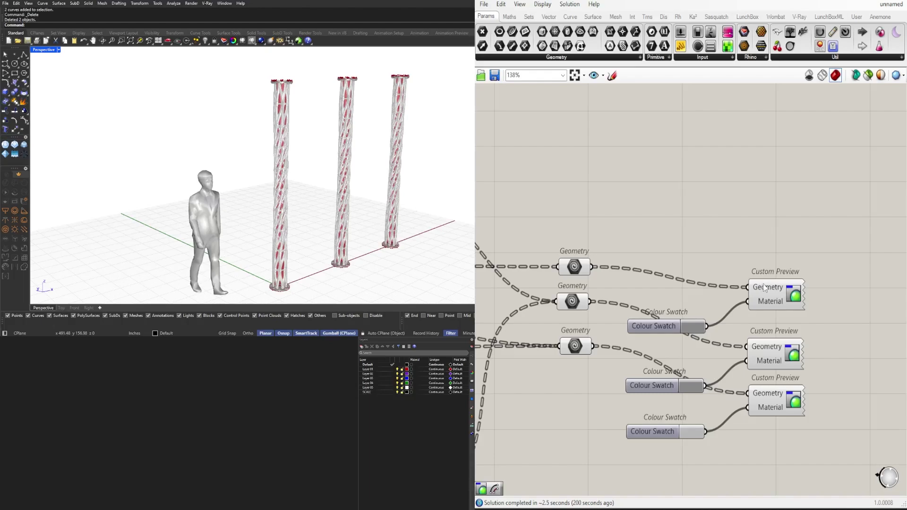
{"action": "scroll", "coordinate": [705, 235], "scroll_direction": "down", "scroll_amount": 5}
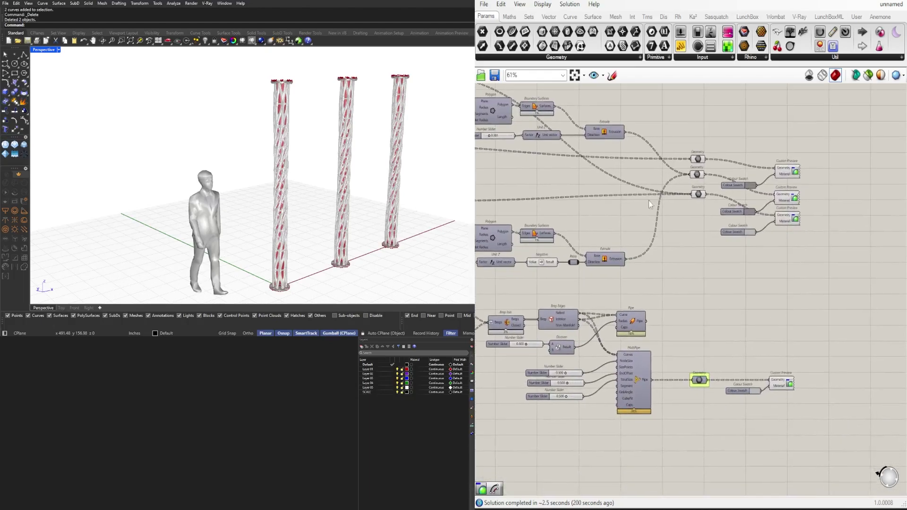
{"action": "right_click_drag", "start_coordinate": [648, 200], "coordinate": [868, 297]}
{"action": "right_click_drag", "start_coordinate": [586, 282], "coordinate": [680, 276]}
{"action": "left_click_drag", "start_coordinate": [668, 270], "coordinate": [627, 245]}
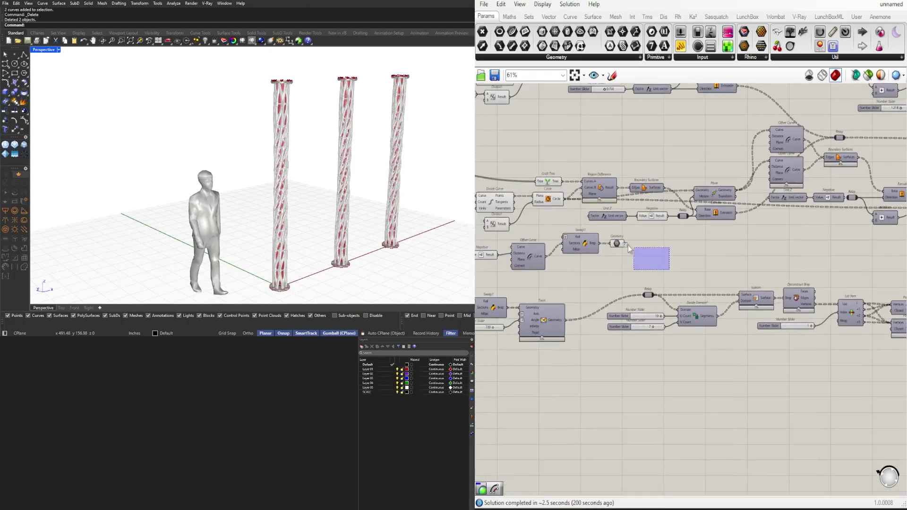
{"action": "scroll", "coordinate": [706, 269], "scroll_direction": "down", "scroll_amount": 2}
{"action": "right_click_drag", "start_coordinate": [840, 266], "coordinate": [588, 303]}
{"action": "right_click_drag", "start_coordinate": [857, 303], "coordinate": [743, 298]}
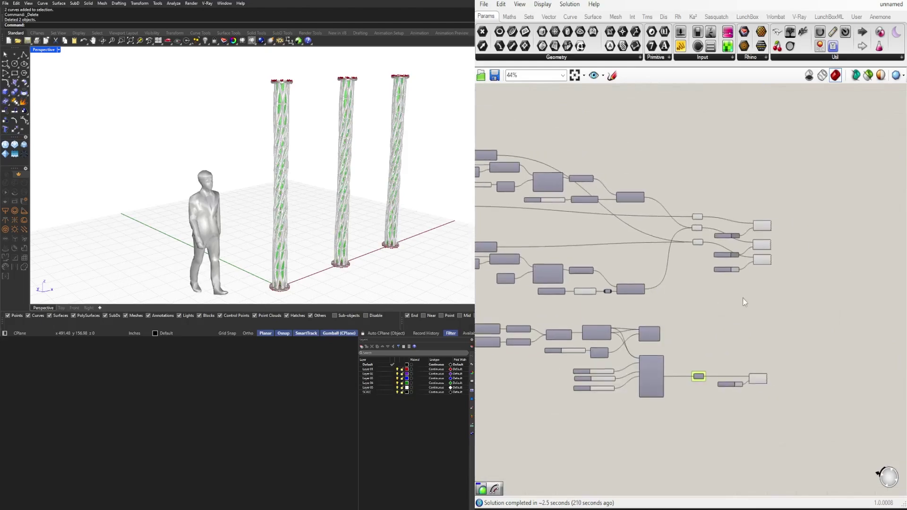
- Duplicate the lowest upper group of Geometry parameter, Colour Swatch and Custom Preview into the free space above the MultiPipe group
{"action": "left_click", "coordinate": [742, 297]}
{"action": "scroll", "coordinate": [744, 290], "scroll_direction": "up", "scroll_amount": 4}
{"action": "scroll", "coordinate": [773, 257], "scroll_direction": "up", "scroll_amount": 3}
{"action": "left_click_drag", "start_coordinate": [831, 306], "coordinate": [769, 370]}
{"action": "scroll", "coordinate": [755, 310], "scroll_direction": "down", "scroll_amount": 3}
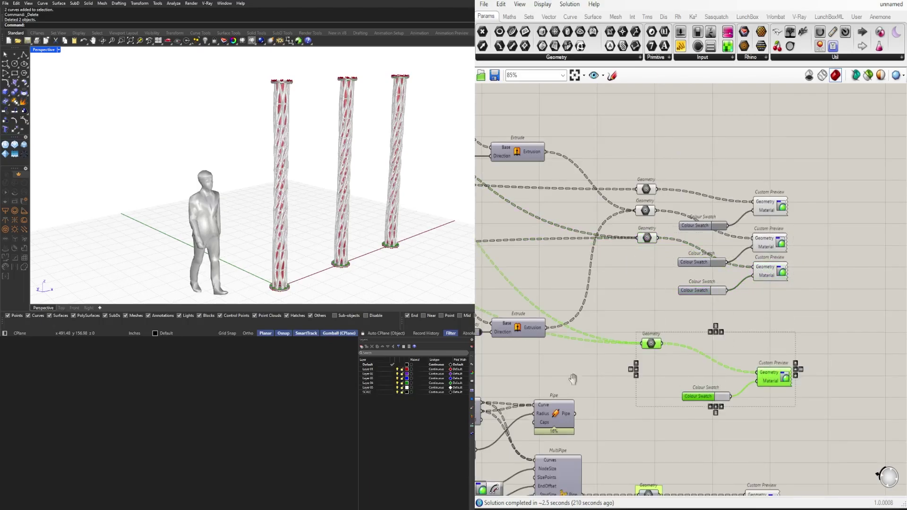
- Feed the duplicated Geometry parameter only from the inner core's Geometry parameter after Sweep1
{"action": "right_click_drag", "start_coordinate": [573, 378], "coordinate": [795, 363]}
{"action": "scroll", "coordinate": [795, 362], "scroll_direction": "down", "scroll_amount": 2}
{"action": "right_click_drag", "start_coordinate": [515, 373], "coordinate": [701, 362]}
{"action": "right_click_drag", "start_coordinate": [531, 337], "coordinate": [643, 329]}
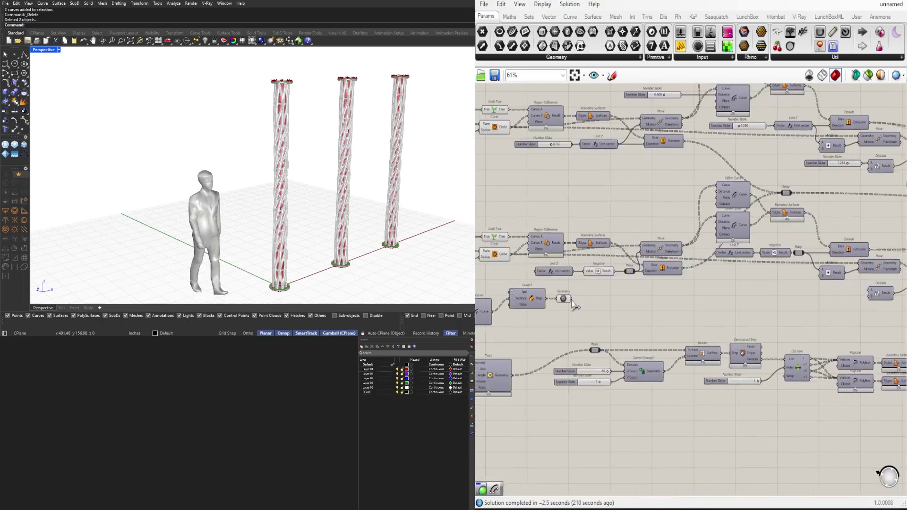
{"action": "scroll", "coordinate": [573, 302], "scroll_direction": "down", "scroll_amount": 5}
{"action": "left_click_drag", "start_coordinate": [571, 300], "coordinate": [799, 295]}
{"action": "scroll", "coordinate": [773, 312], "scroll_direction": "up", "scroll_amount": 4}
{"action": "scroll", "coordinate": [785, 297], "scroll_direction": "up", "scroll_amount": 2}
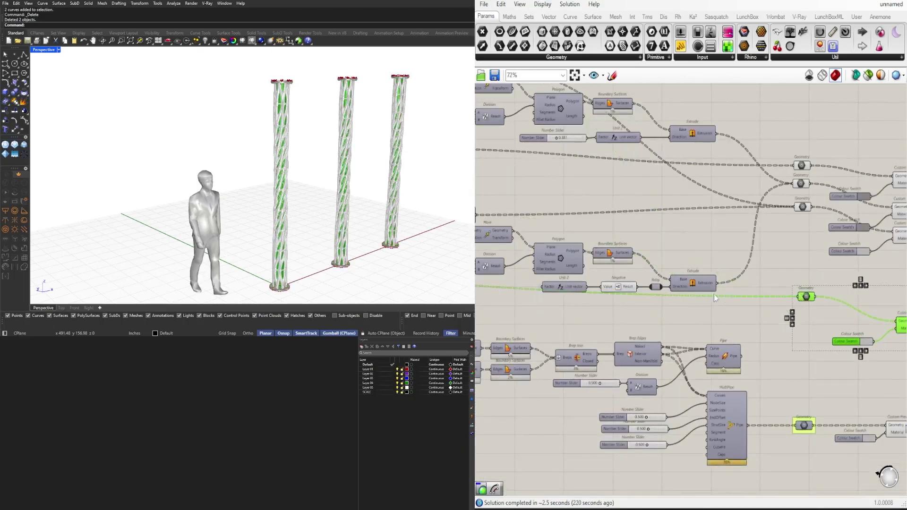
{"action": "scroll", "coordinate": [718, 293], "scroll_direction": "down", "scroll_amount": 2}
{"action": "left_click_drag", "start_coordinate": [759, 170], "coordinate": [803, 325]}
- Turn off the preview of the original Geometry parameter after the inner core's Sweep1
{"action": "right_click_drag", "start_coordinate": [634, 316], "coordinate": [857, 316]}
{"action": "right_click_drag", "start_coordinate": [645, 327], "coordinate": [801, 332]}
{"action": "scroll", "coordinate": [659, 295], "scroll_direction": "up", "scroll_amount": 4}
{"action": "left_click_drag", "start_coordinate": [696, 304], "coordinate": [664, 271]}
{"action": "middle_click", "coordinate": [656, 260]}
{"action": "left_click", "coordinate": [685, 232]}
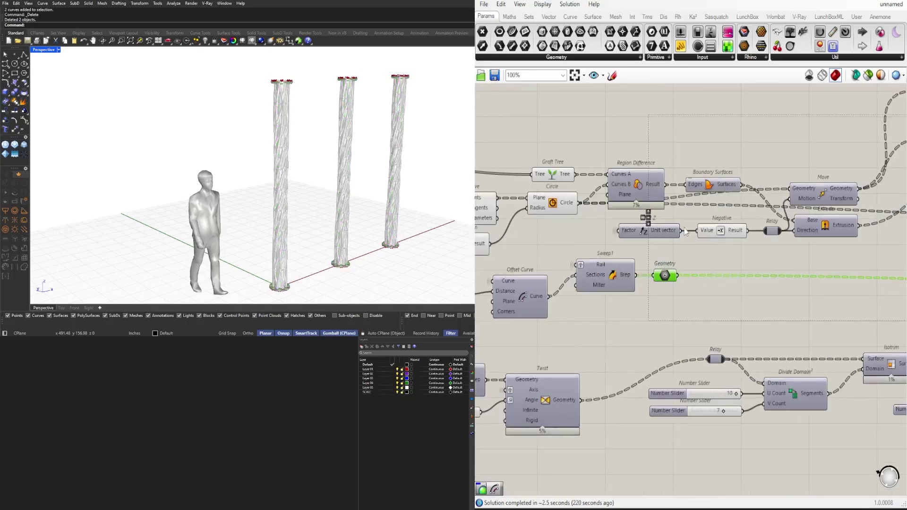
- Turn off the preview of all intermediate modelling components between the column inputs and the final Geometry parameters
{"action": "scroll", "coordinate": [750, 379], "scroll_direction": "down", "scroll_amount": 8}
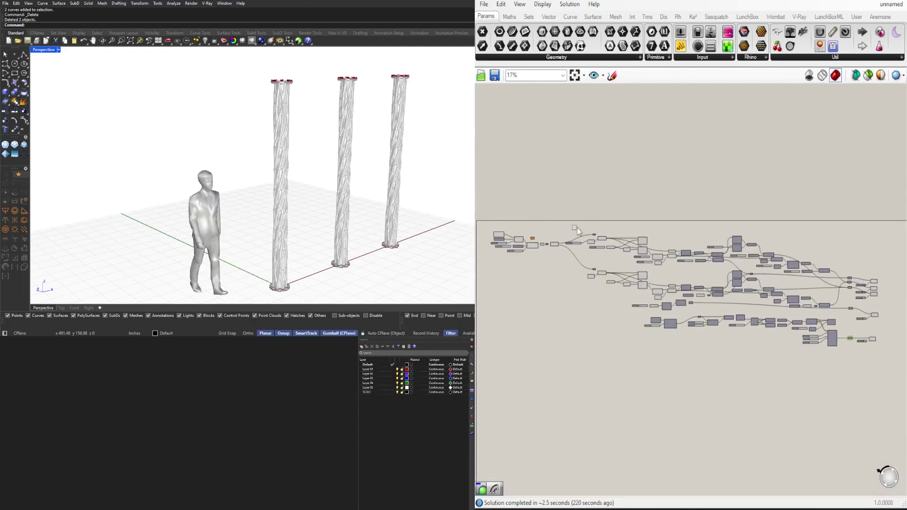
{"action": "left_click_drag", "start_coordinate": [551, 212], "coordinate": [795, 356]}
{"action": "scroll", "coordinate": [730, 366], "scroll_direction": "down", "scroll_amount": 1}
{"action": "middle_click", "coordinate": [731, 366]}
{"action": "left_click", "coordinate": [732, 338]}
{"action": "middle_click", "coordinate": [739, 224]}
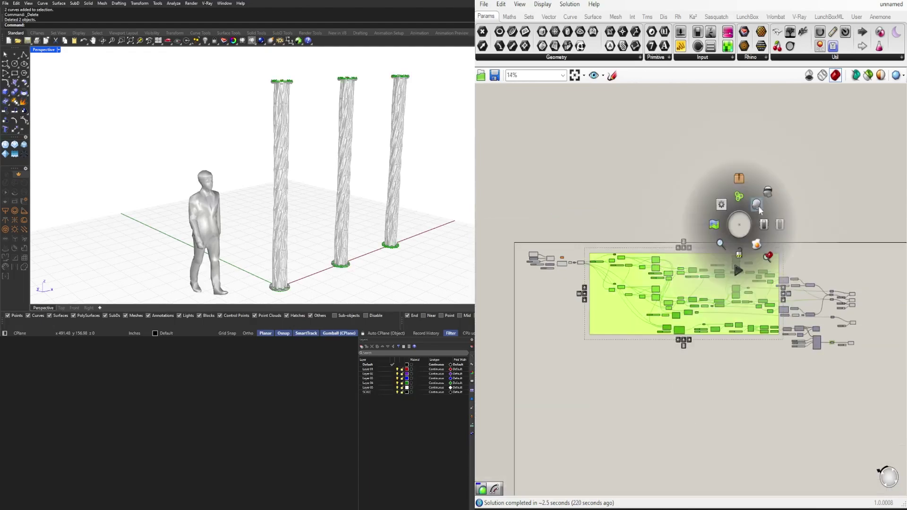
{"action": "left_click", "coordinate": [757, 206]}
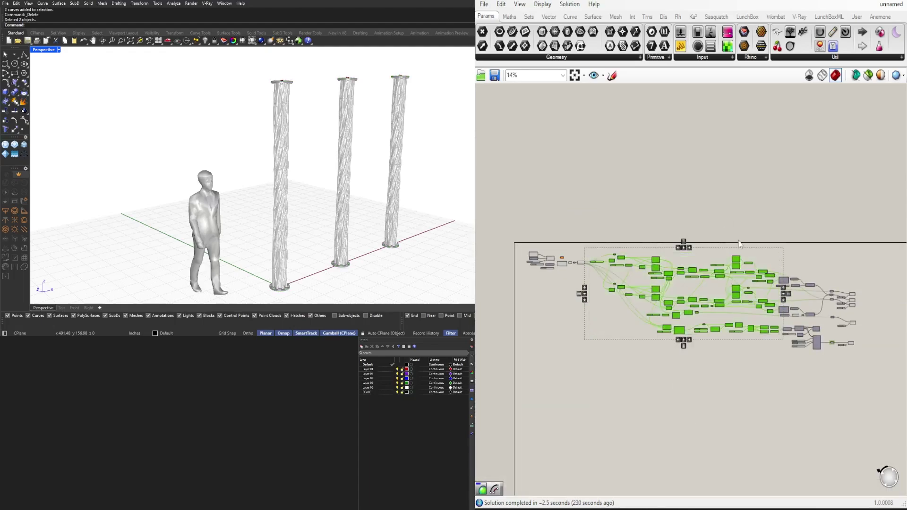
- Hide the wires into the Geometry inputs of the twisted pipes' and inner core's Custom Previews
{"action": "scroll", "coordinate": [838, 271], "scroll_direction": "up", "scroll_amount": 9}
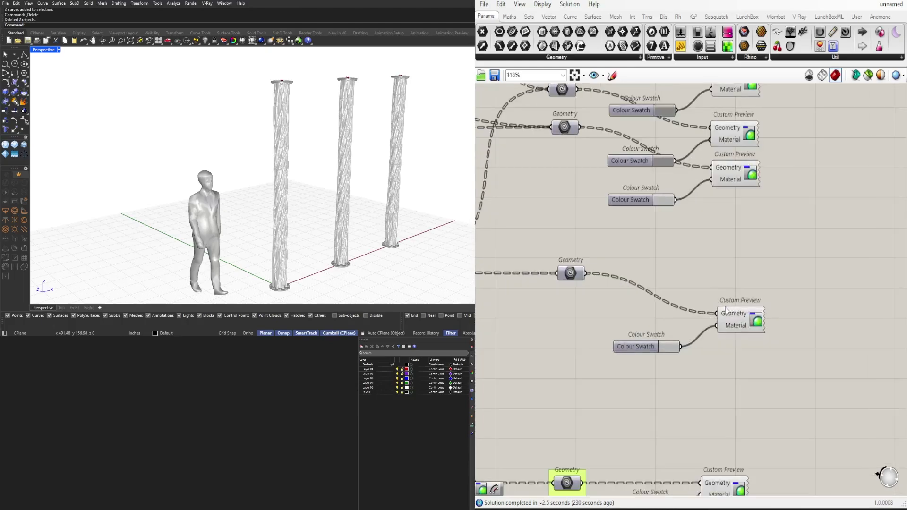
{"action": "right_click_drag", "start_coordinate": [751, 454], "coordinate": [712, 306]}
{"action": "scroll", "coordinate": [681, 371], "scroll_direction": "up", "scroll_amount": 1}
{"action": "right_click", "coordinate": [668, 327]}
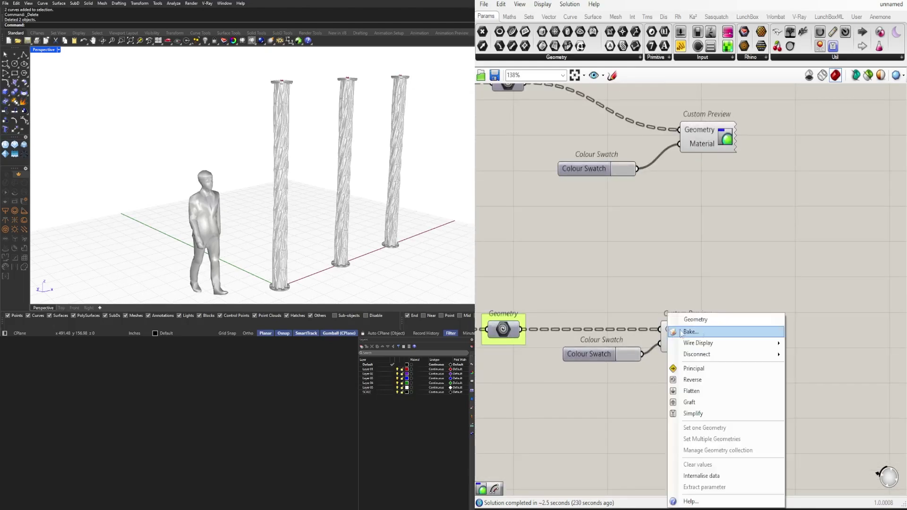
{"action": "left_click", "coordinate": [737, 331]}
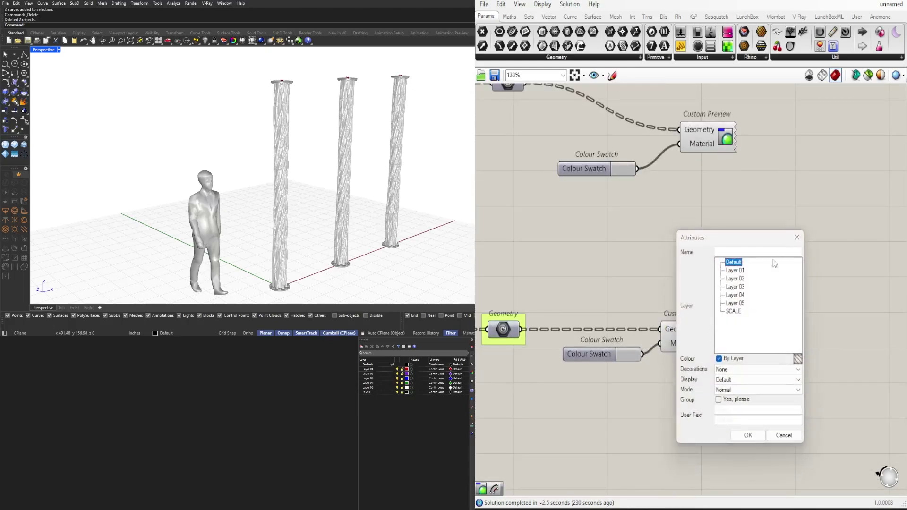
{"action": "left_click", "coordinate": [797, 237]}
{"action": "right_click", "coordinate": [676, 327]}
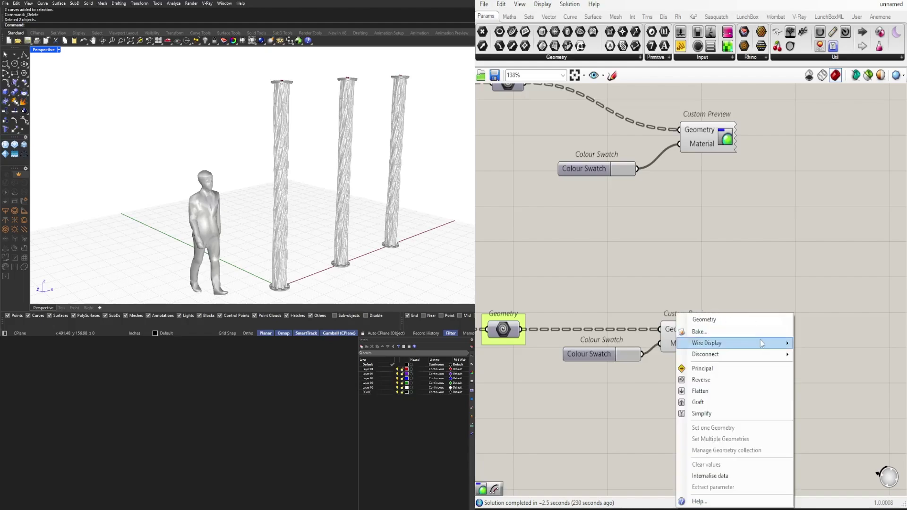
{"action": "left_click", "coordinate": [820, 366]}
{"action": "right_click_drag", "start_coordinate": [691, 192], "coordinate": [708, 316]}
{"action": "right_click", "coordinate": [709, 254]}
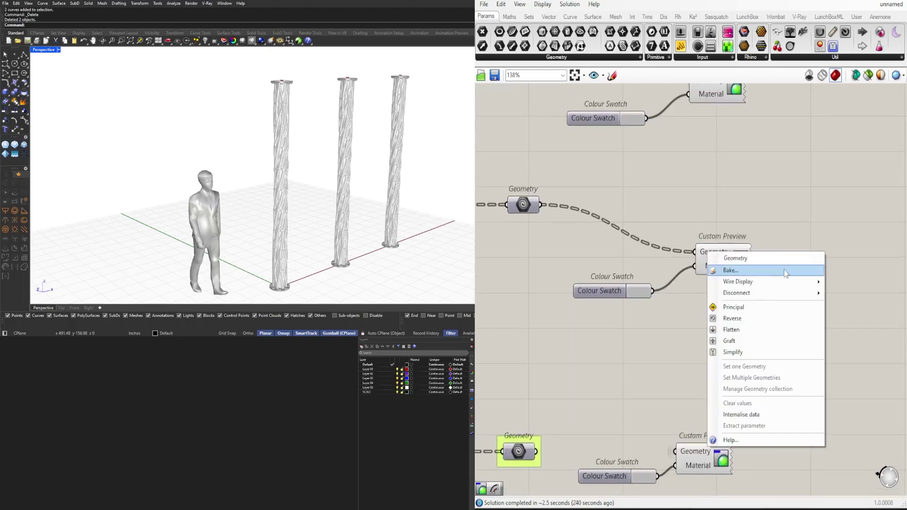
{"action": "left_click", "coordinate": [854, 305]}
- Hide the wires into the Geometry inputs of the three upper Custom Previews for the flanges and bolts
{"action": "right_click_drag", "start_coordinate": [725, 150], "coordinate": [731, 314]}
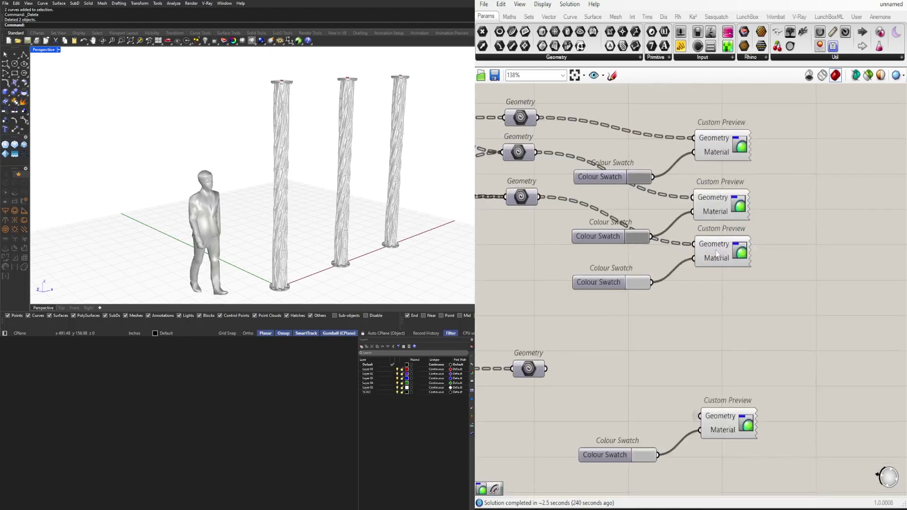
{"action": "right_click", "coordinate": [715, 242]}
{"action": "mouse_move", "coordinate": [813, 272]}
{"action": "left_click", "coordinate": [855, 294]}
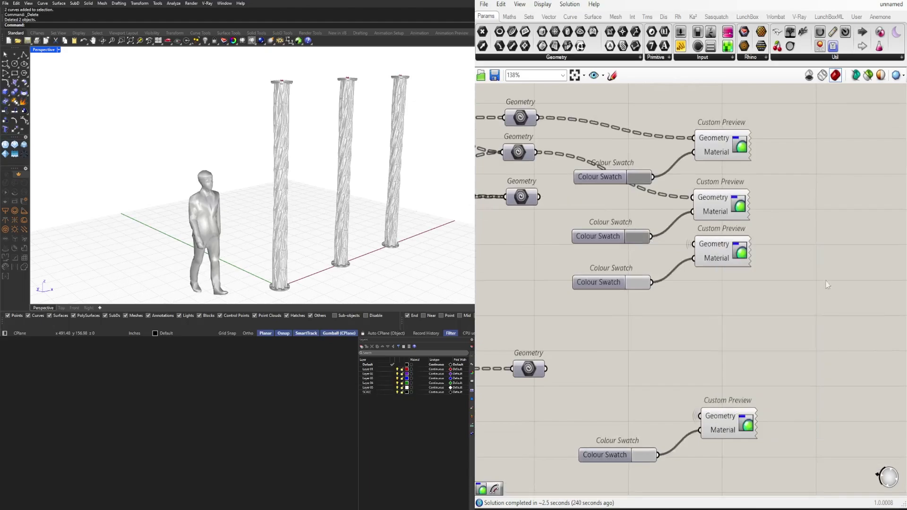
{"action": "right_click", "coordinate": [707, 203]}
{"action": "mouse_move", "coordinate": [782, 227]}
{"action": "left_click", "coordinate": [841, 250]}
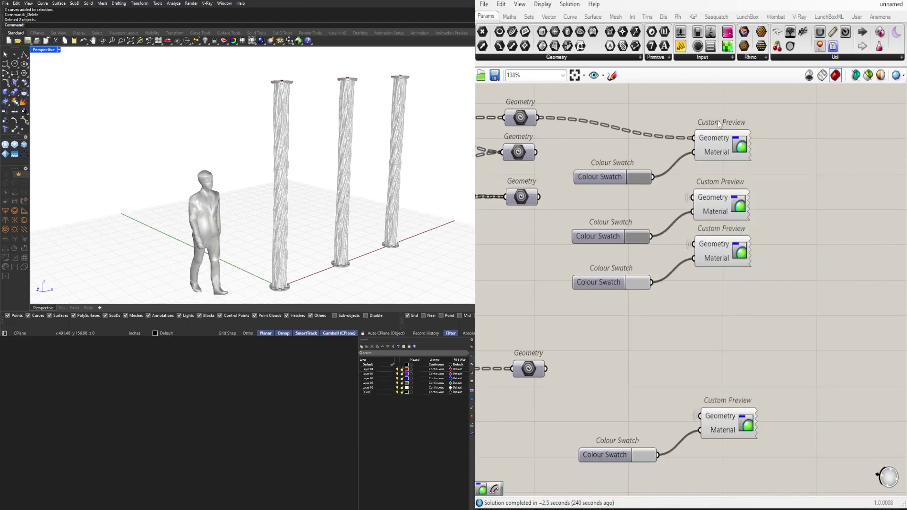
{"action": "right_click", "coordinate": [711, 139]}
{"action": "left_click", "coordinate": [844, 190]}
{"action": "scroll", "coordinate": [823, 201], "scroll_direction": "down", "scroll_amount": 4}
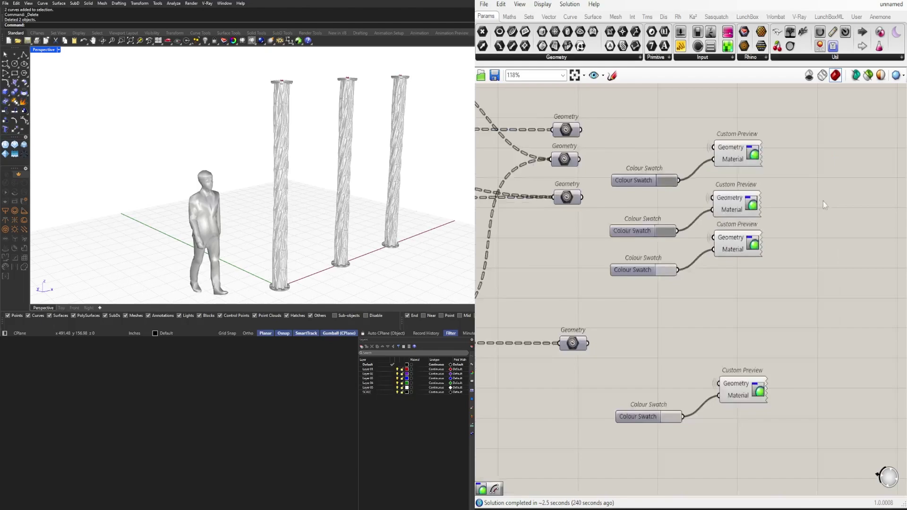
- Line up the five Custom Preview components in one vertical column closer to their Colour Swatches
{"action": "left_click_drag", "start_coordinate": [797, 399], "coordinate": [696, 140]}
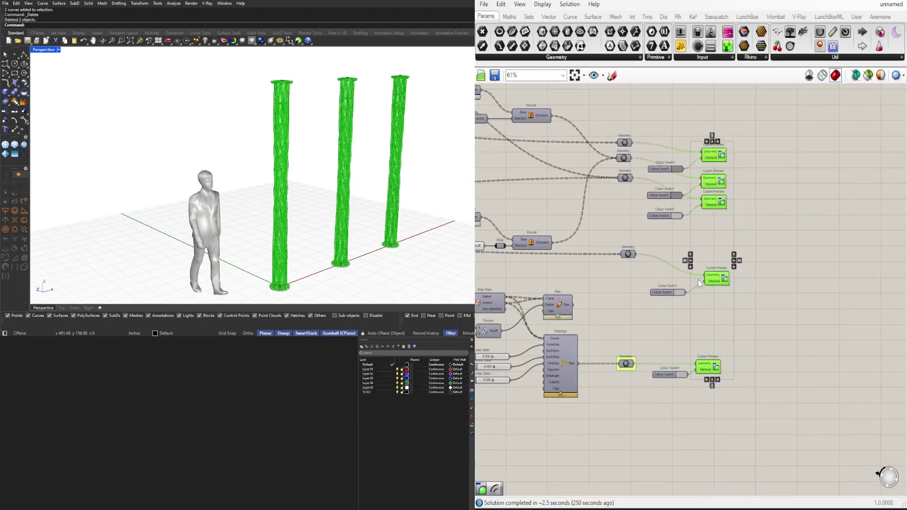
{"action": "scroll", "coordinate": [699, 283], "scroll_direction": "up", "scroll_amount": 3}
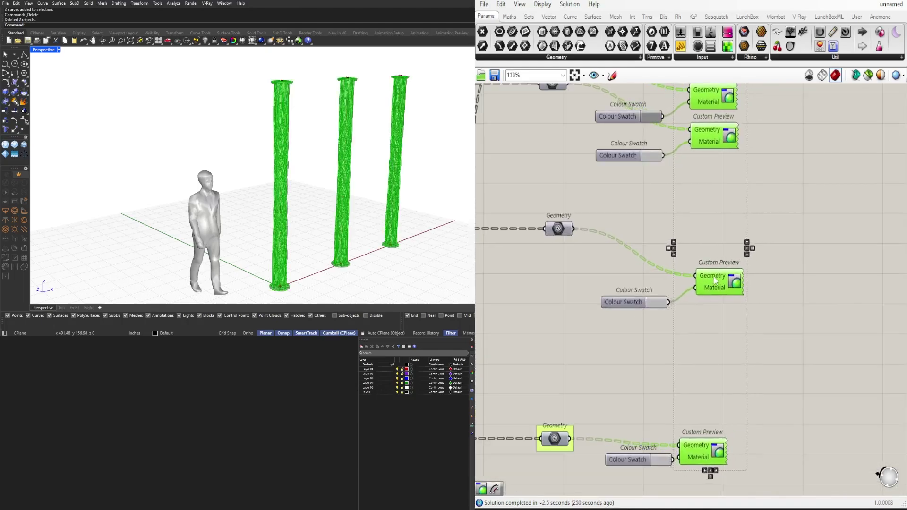
{"action": "left_click_drag", "start_coordinate": [714, 280], "coordinate": [720, 284]}
{"action": "left_click", "coordinate": [758, 284]}
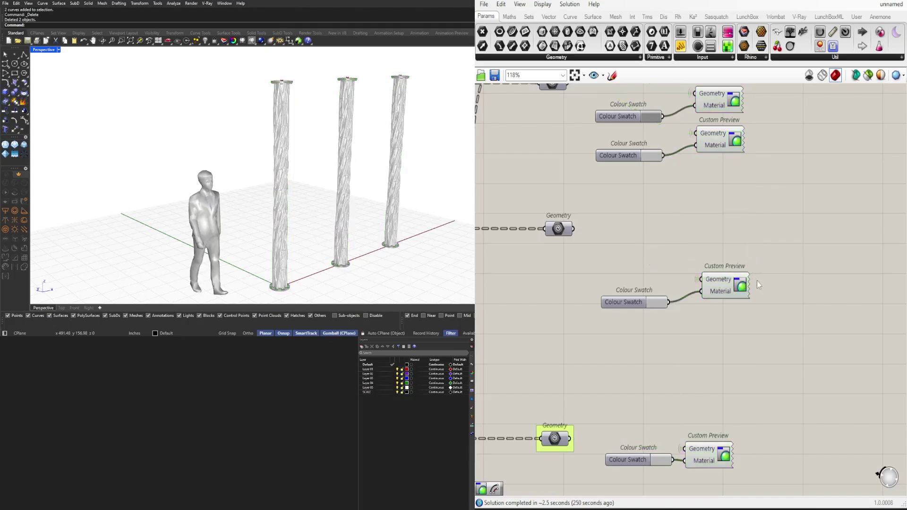
{"action": "scroll", "coordinate": [758, 285], "scroll_direction": "down", "scroll_amount": 3}
{"action": "left_click_drag", "start_coordinate": [786, 359], "coordinate": [687, 104]}
{"action": "scroll", "coordinate": [735, 130], "scroll_direction": "up", "scroll_amount": 4}
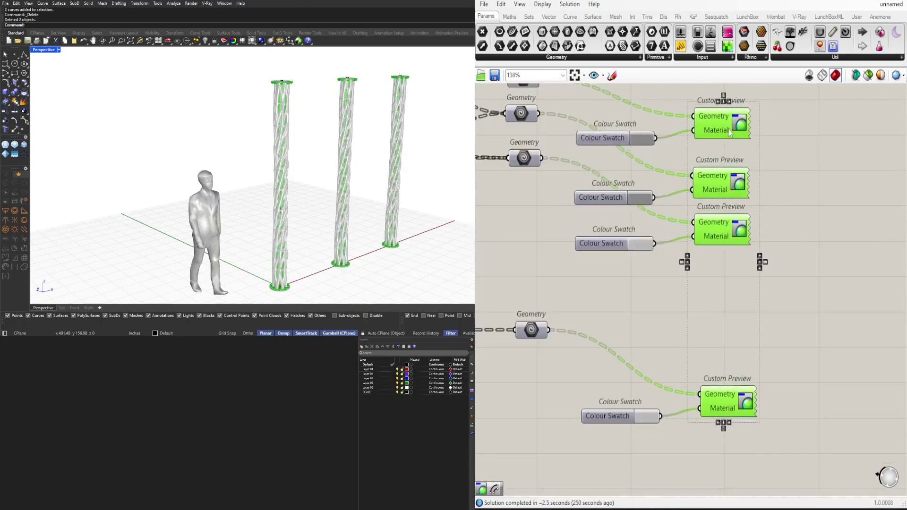
{"action": "left_click_drag", "start_coordinate": [728, 133], "coordinate": [711, 141]}
{"action": "left_click", "coordinate": [821, 226]}
{"action": "scroll", "coordinate": [821, 225], "scroll_direction": "down", "scroll_amount": 5}
{"action": "right_click_drag", "start_coordinate": [783, 274], "coordinate": [748, 233]}
{"action": "left_click_drag", "start_coordinate": [762, 395], "coordinate": [727, 138]}
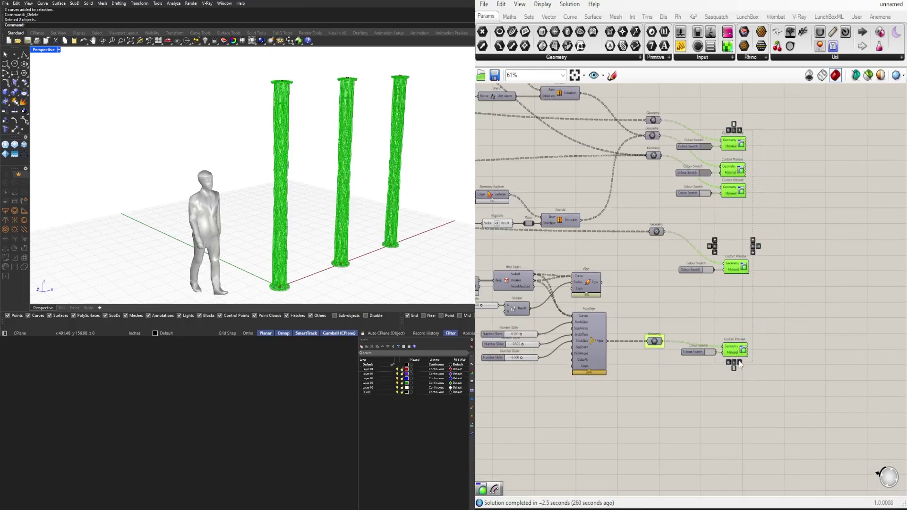
- Align the five Colour Swatches vertically and place the two lower swatch and preview pairs level with their Geometry parameters
{"action": "left_click_drag", "start_coordinate": [722, 358], "coordinate": [693, 94]}
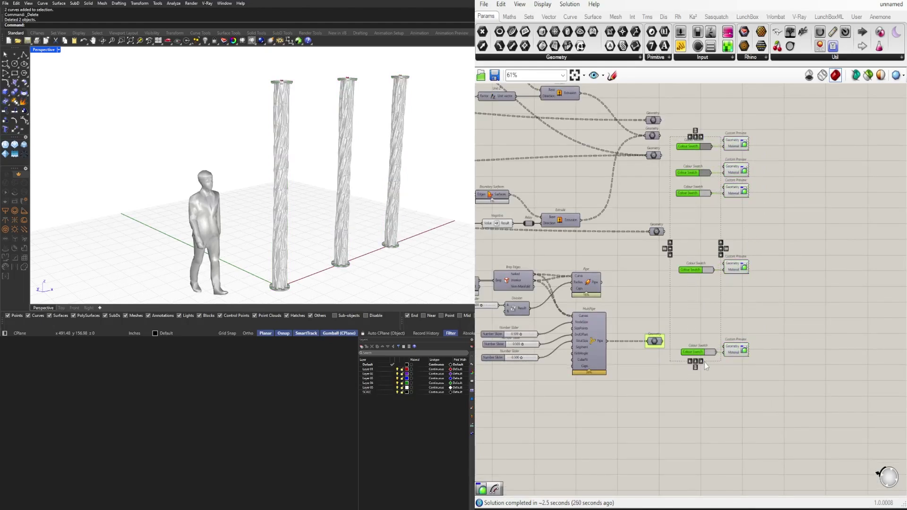
{"action": "left_click_drag", "start_coordinate": [780, 374], "coordinate": [685, 237]}
{"action": "left_click_drag", "start_coordinate": [734, 269], "coordinate": [734, 239]}
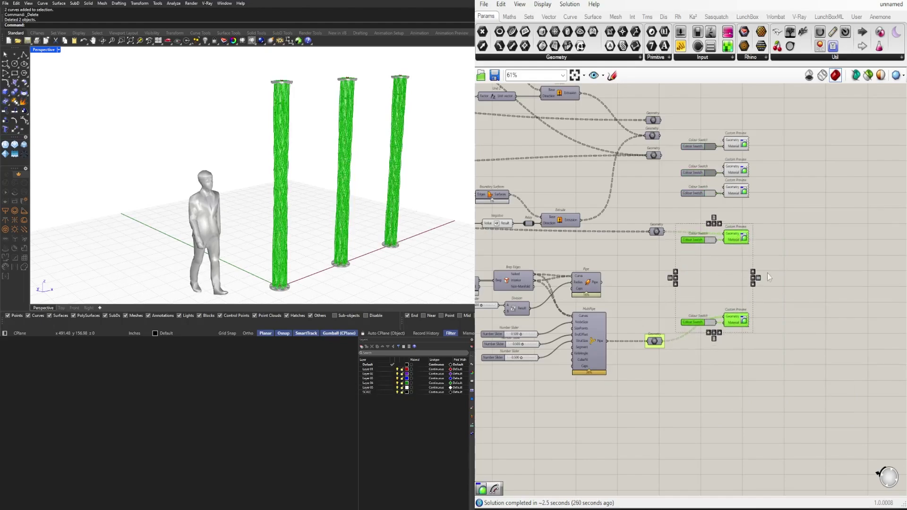
{"action": "left_click_drag", "start_coordinate": [775, 349], "coordinate": [684, 310]}
{"action": "left_click_drag", "start_coordinate": [737, 332], "coordinate": [737, 362]}
{"action": "left_click", "coordinate": [666, 361]}
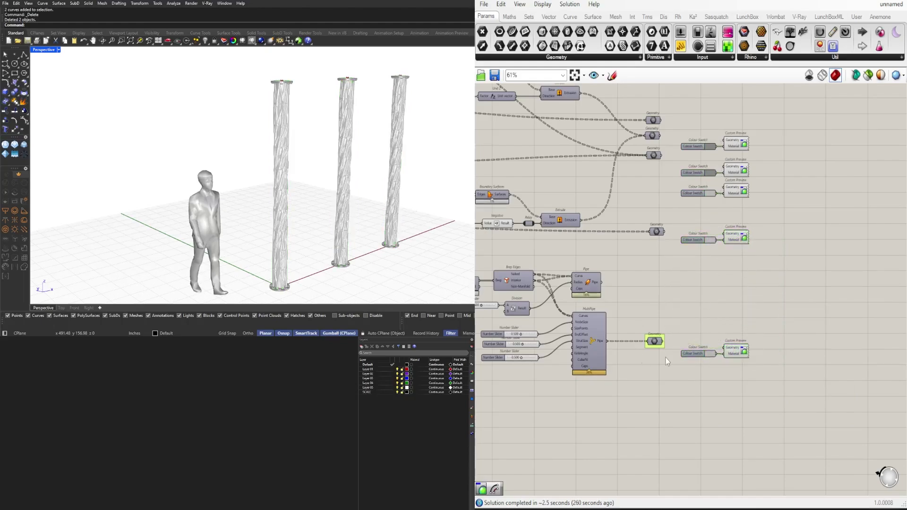
- Set the Colour Swatch of the inner core's Custom Preview to near-black with saturation 0 and value 11
{"action": "scroll", "coordinate": [676, 377], "scroll_direction": "up", "scroll_amount": 4}
{"action": "scroll", "coordinate": [309, 152], "scroll_direction": "down", "scroll_amount": 4}
{"action": "mouse_move", "coordinate": [308, 152]}
{"action": "right_mouse_down"}
{"action": "mouse_move", "coordinate": [304, 123]}
{"action": "mouse_move", "coordinate": [308, 148]}
{"action": "right_mouse_up"}
{"action": "scroll", "coordinate": [701, 366], "scroll_direction": "down", "scroll_amount": 5}
{"action": "left_click_drag", "start_coordinate": [778, 380], "coordinate": [700, 314]}
{"action": "left_click", "coordinate": [728, 293]}
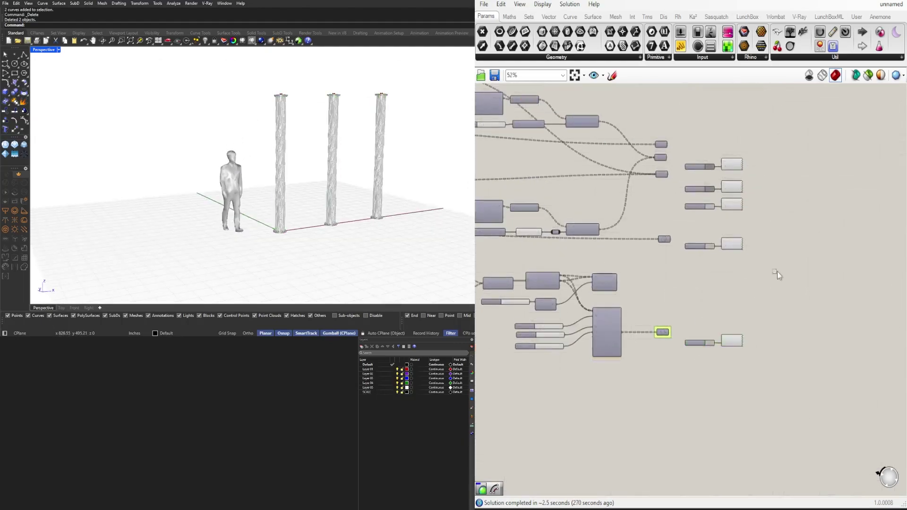
{"action": "left_click_drag", "start_coordinate": [780, 273], "coordinate": [710, 227]}
{"action": "scroll", "coordinate": [715, 245], "scroll_direction": "up", "scroll_amount": 5}
{"action": "left_click", "coordinate": [712, 275]}
{"action": "scroll", "coordinate": [710, 247], "scroll_direction": "up", "scroll_amount": 4}
{"action": "left_click_drag", "start_coordinate": [804, 425], "coordinate": [698, 257]}
{"action": "left_click", "coordinate": [700, 259]}
{"action": "left_click", "coordinate": [751, 299]}
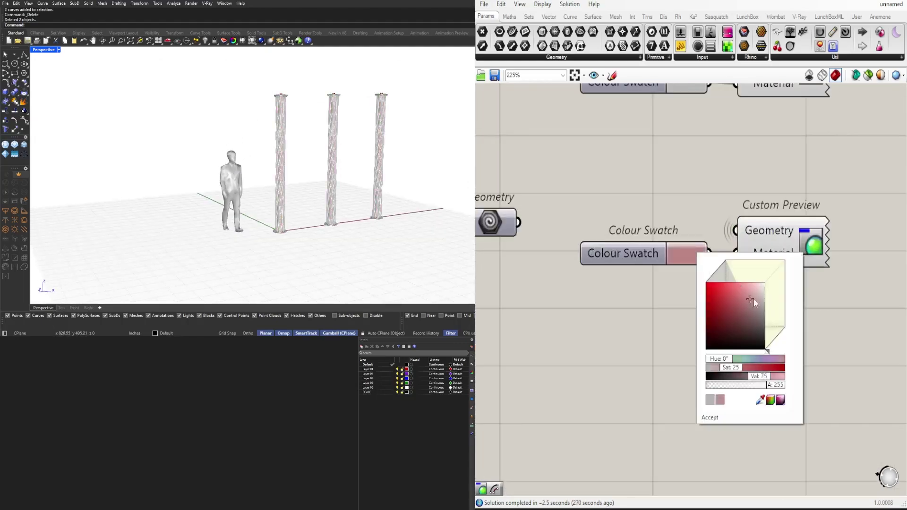
{"action": "left_click_drag", "start_coordinate": [790, 302], "coordinate": [821, 356]}
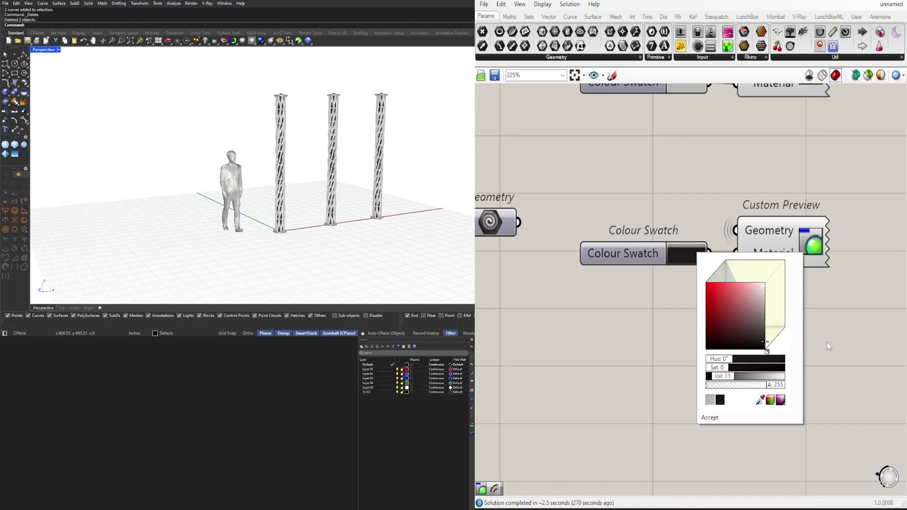
{"action": "left_click", "coordinate": [830, 345]}
- Set the Number Slider driving the Twist component's Angle to 0
{"action": "scroll", "coordinate": [332, 162], "scroll_direction": "up", "scroll_amount": 5}
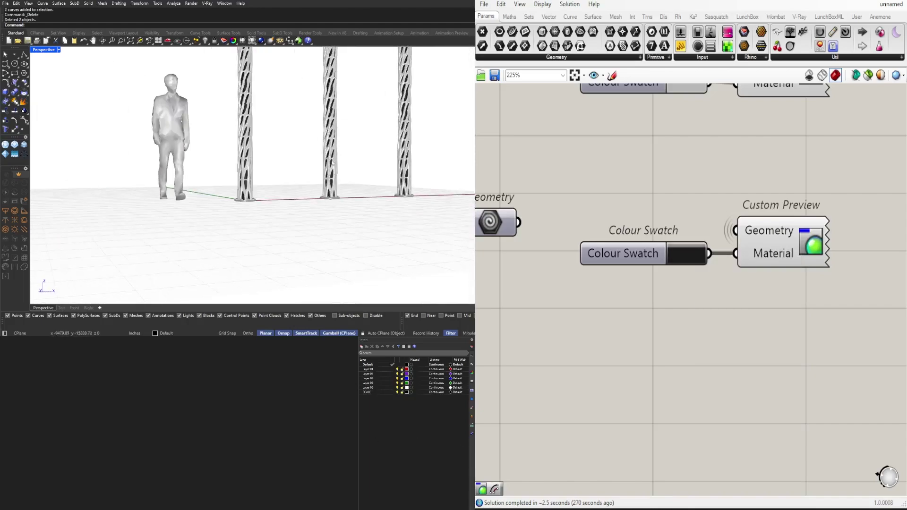
{"action": "right_click_drag", "start_coordinate": [332, 162], "coordinate": [245, 95]}
{"action": "scroll", "coordinate": [245, 95], "scroll_direction": "down", "scroll_amount": 2}
{"action": "scroll", "coordinate": [856, 307], "scroll_direction": "down", "scroll_amount": 5}
{"action": "right_click_drag", "start_coordinate": [580, 316], "coordinate": [703, 314]}
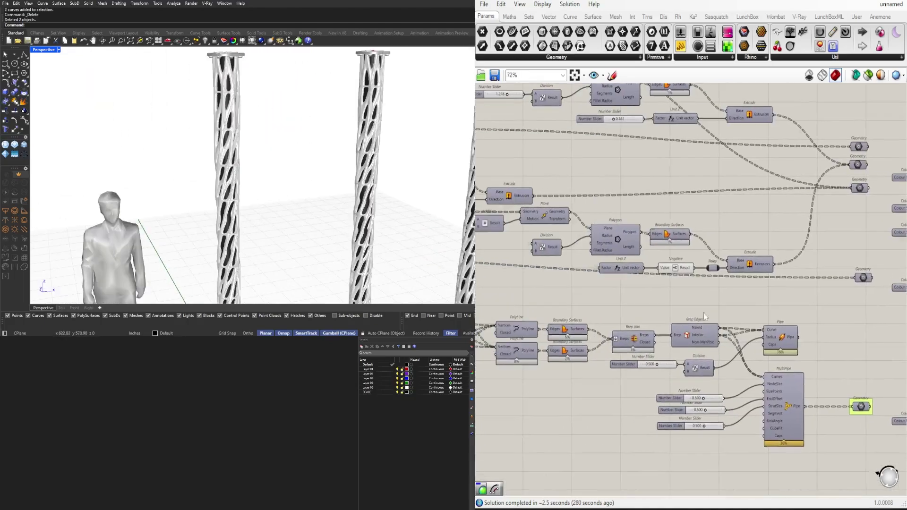
{"action": "right_click_drag", "start_coordinate": [723, 394], "coordinate": [690, 302]}
{"action": "scroll", "coordinate": [691, 302], "scroll_direction": "up", "scroll_amount": 3}
{"action": "scroll", "coordinate": [723, 302], "scroll_direction": "down", "scroll_amount": 4}
{"action": "right_click_drag", "start_coordinate": [519, 277], "coordinate": [873, 310]}
{"action": "right_click_drag", "start_coordinate": [489, 310], "coordinate": [601, 298]}
{"action": "scroll", "coordinate": [584, 309], "scroll_direction": "up", "scroll_amount": 6}
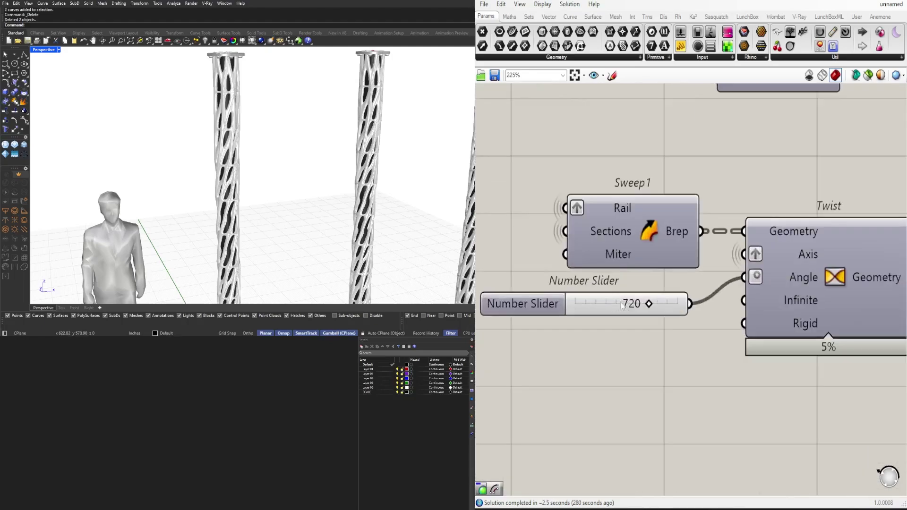
{"action": "double_click", "coordinate": [621, 305]}
{"action": "type", "text": "0"}
{"action": "key", "text": "Return"}
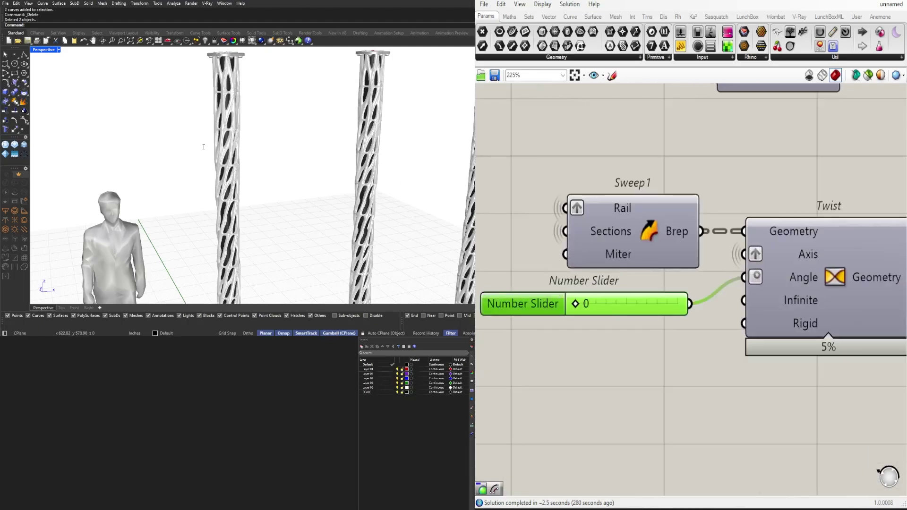
- Test shaft twists of 45 and 360 with the Number Slider driving the Twist component's Angle
{"action": "scroll", "coordinate": [234, 154], "scroll_direction": "down", "scroll_amount": 3}
{"action": "right_click_drag", "start_coordinate": [236, 155], "coordinate": [245, 158]}
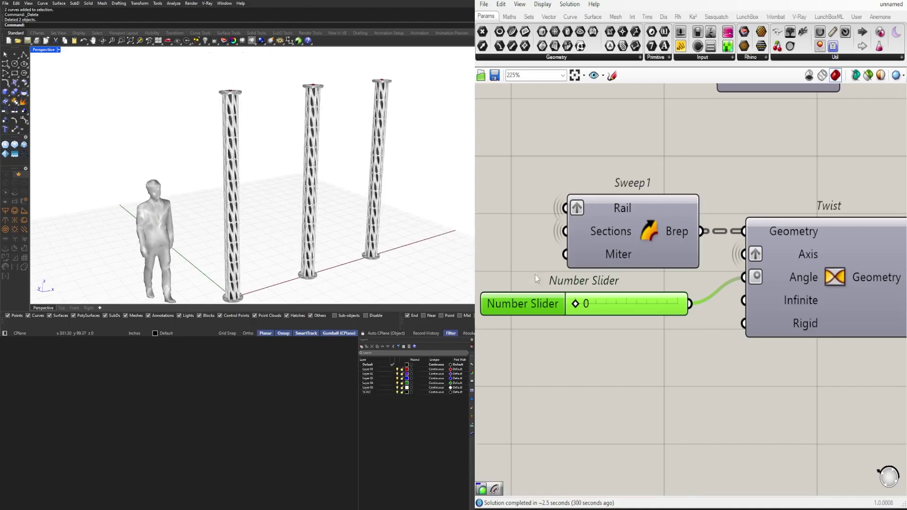
{"action": "type", "text": "5"}
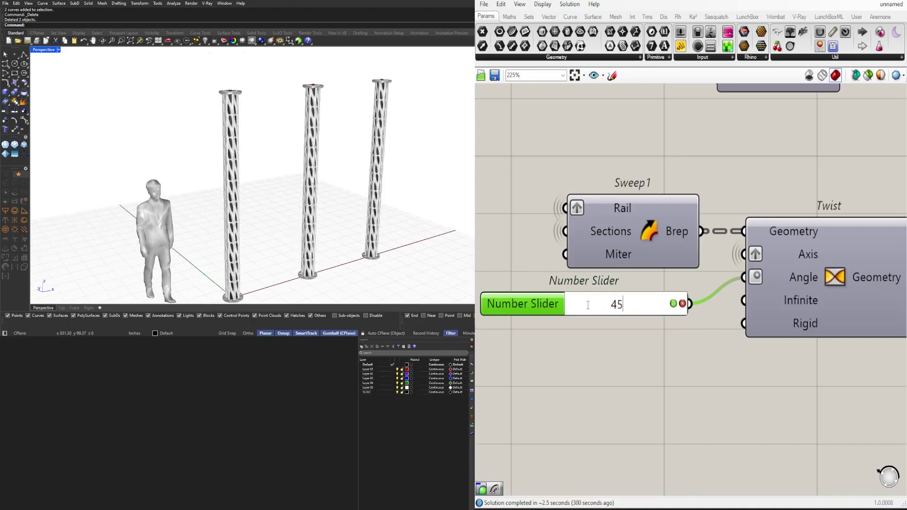
{"action": "key", "text": "Return"}
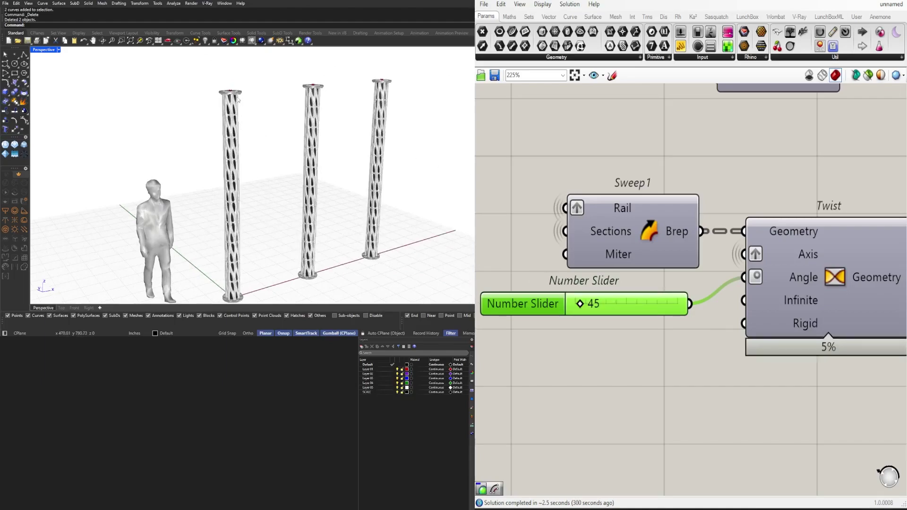
{"action": "double_click", "coordinate": [595, 308]}
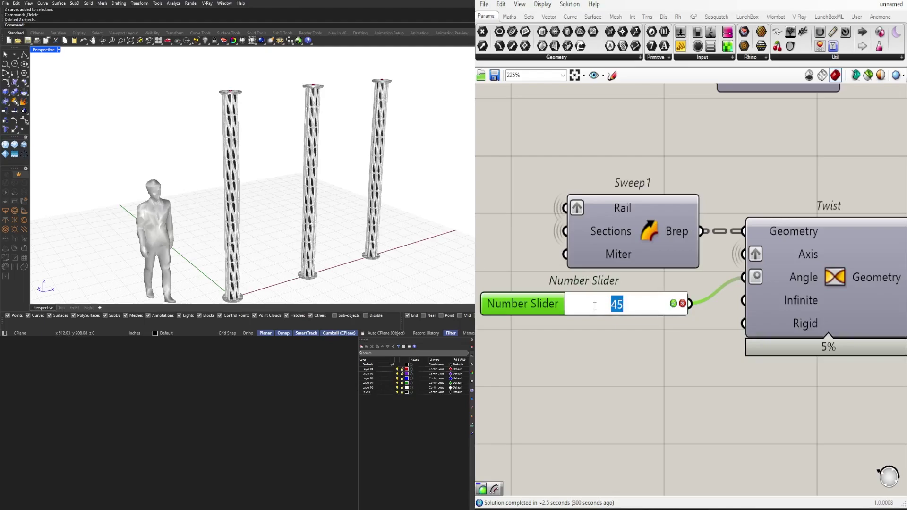
{"action": "type", "text": "360"}
{"action": "key", "text": "Return"}
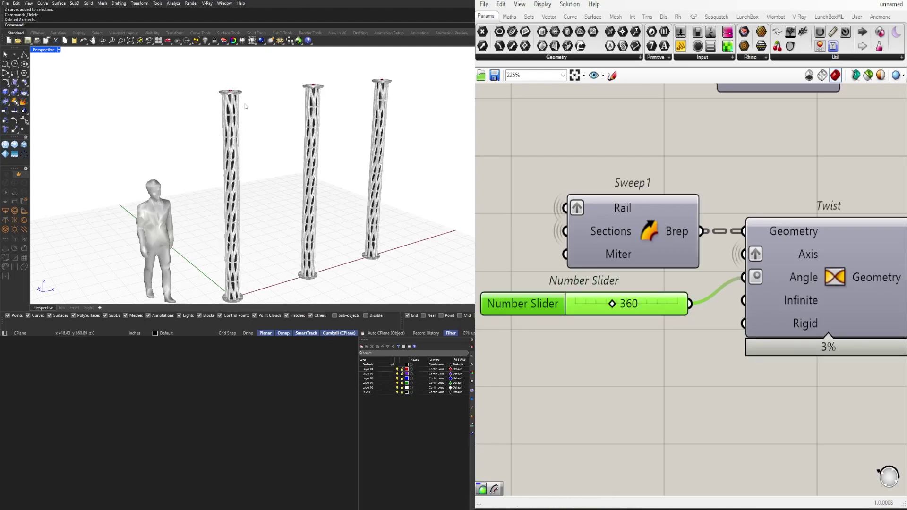
- Add a Multiplication component near the Twist angle slider and feed its B input from a new Number Slider set to 6
{"action": "right_click_drag", "start_coordinate": [602, 310], "coordinate": [780, 292]}
{"action": "scroll", "coordinate": [726, 316], "scroll_direction": "down", "scroll_amount": 1}
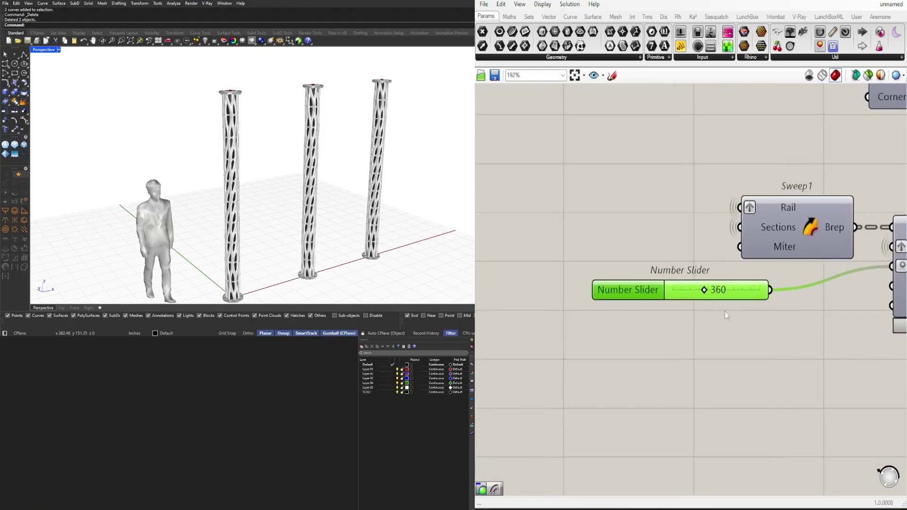
{"action": "left_click_drag", "start_coordinate": [642, 297], "coordinate": [575, 297]}
{"action": "double_click", "coordinate": [765, 333]}
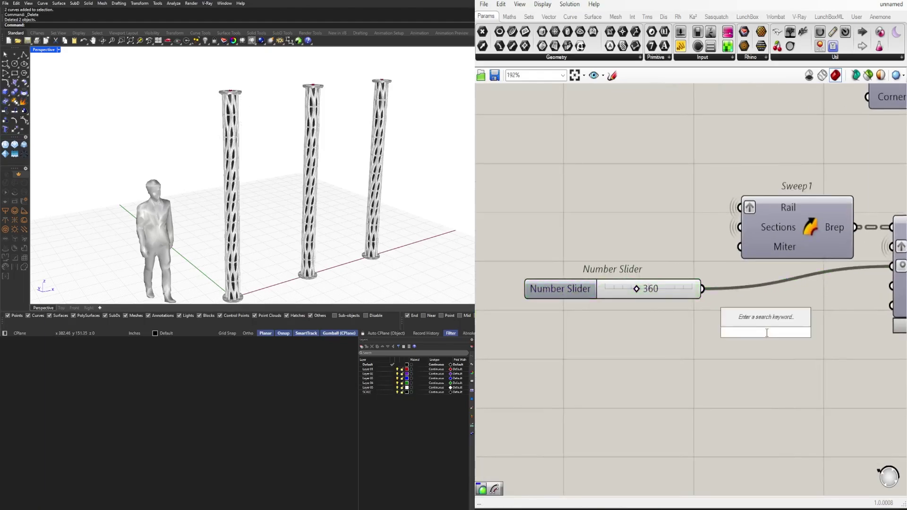
{"action": "type", "text": "multiplication"}
{"action": "key", "text": "Return"}
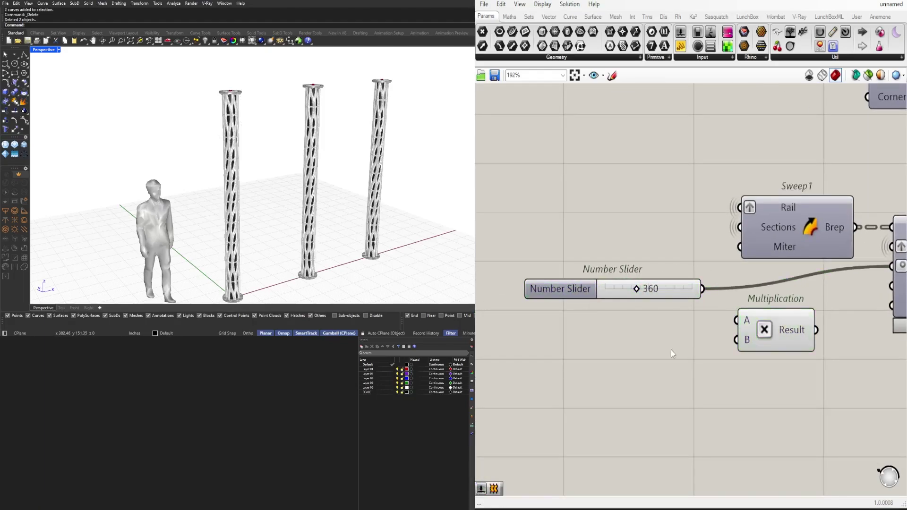
{"action": "double_click", "coordinate": [671, 350]}
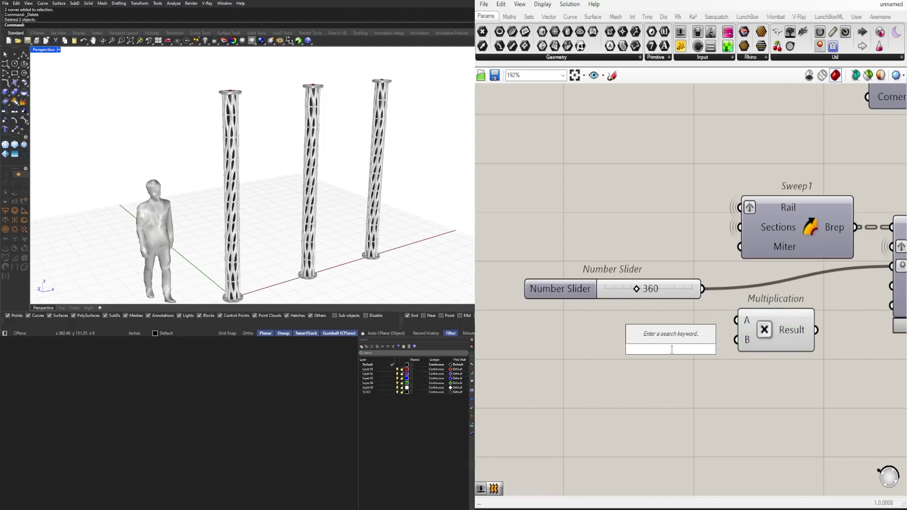
{"action": "type", "text": "6"}
{"action": "key", "text": "Return"}
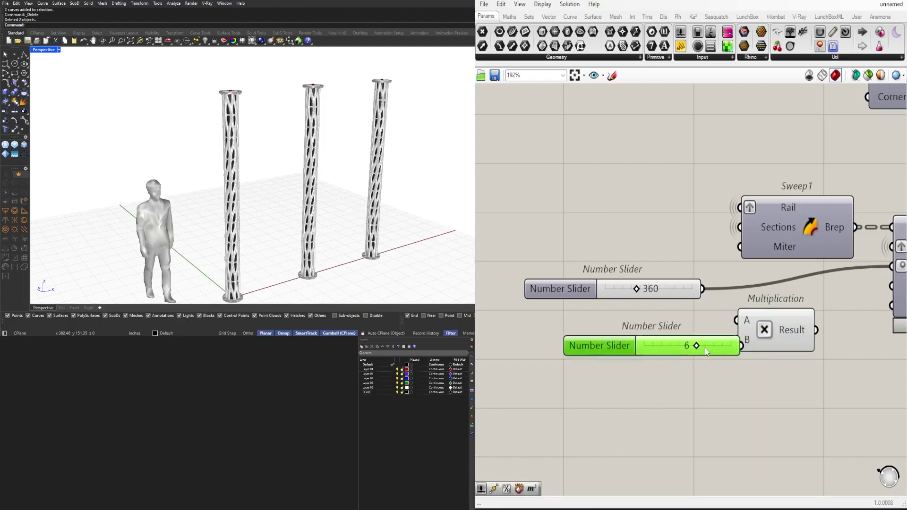
{"action": "left_click_drag", "start_coordinate": [702, 345], "coordinate": [735, 340]}
- Connect the 360 slider to the Multiplication's A input and its Result to the Twist component's Angle
{"action": "left_click_drag", "start_coordinate": [702, 289], "coordinate": [736, 320]}
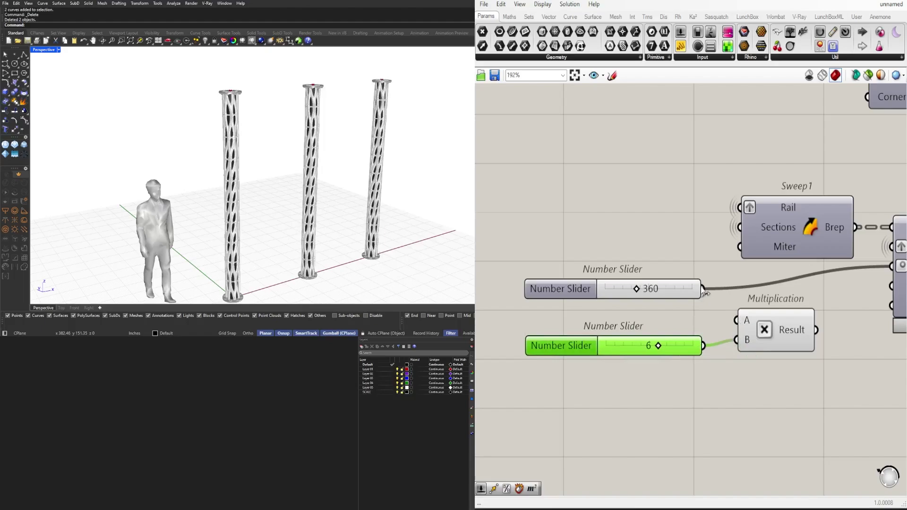
{"action": "right_click_drag", "start_coordinate": [788, 333], "coordinate": [719, 319]}
{"action": "left_click_drag", "start_coordinate": [746, 317], "coordinate": [818, 253]}
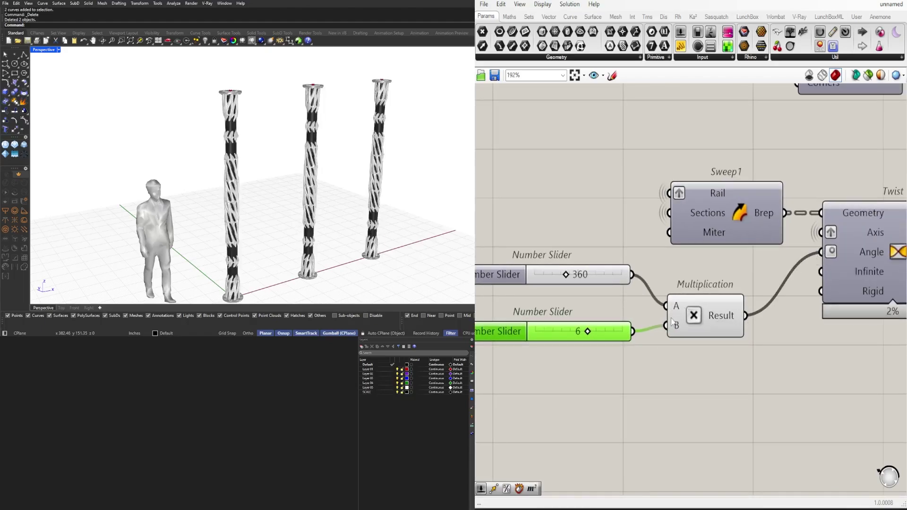
- Set the multiplier slider feeding the Multiplication's B input to 2
{"action": "left_click", "coordinate": [720, 306]}
{"action": "scroll", "coordinate": [585, 331], "scroll_direction": "up", "scroll_amount": 3}
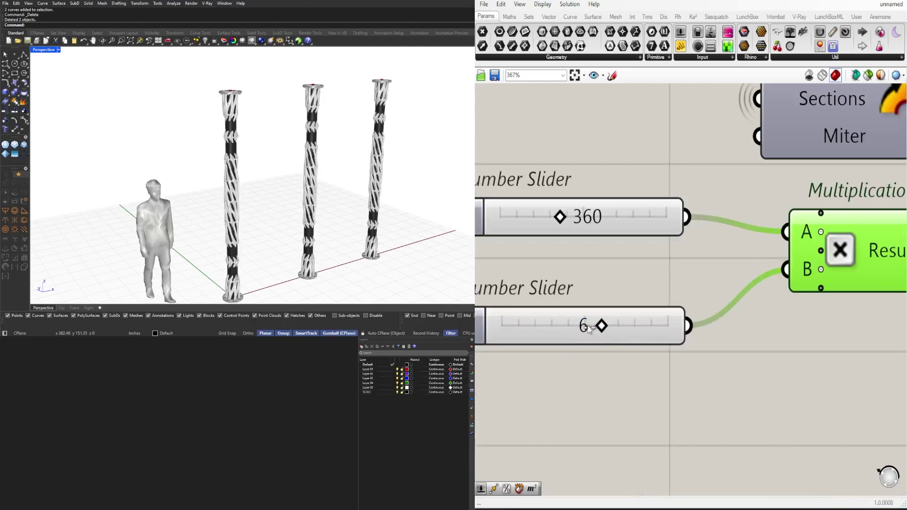
{"action": "left_click_drag", "start_coordinate": [589, 329], "coordinate": [521, 322]}
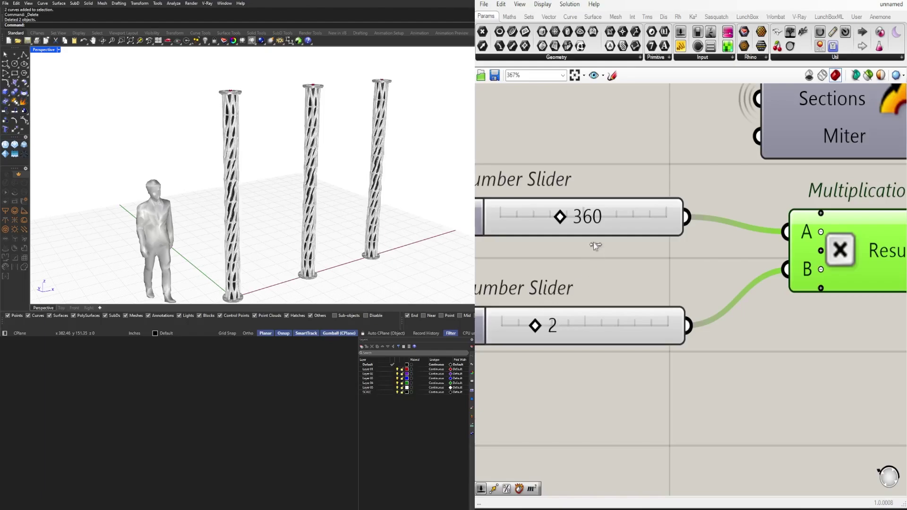
- Set the Number Slider feeding the Multiplication's A input to 180
{"action": "double_click", "coordinate": [596, 224]}
{"action": "type", "text": "180"}
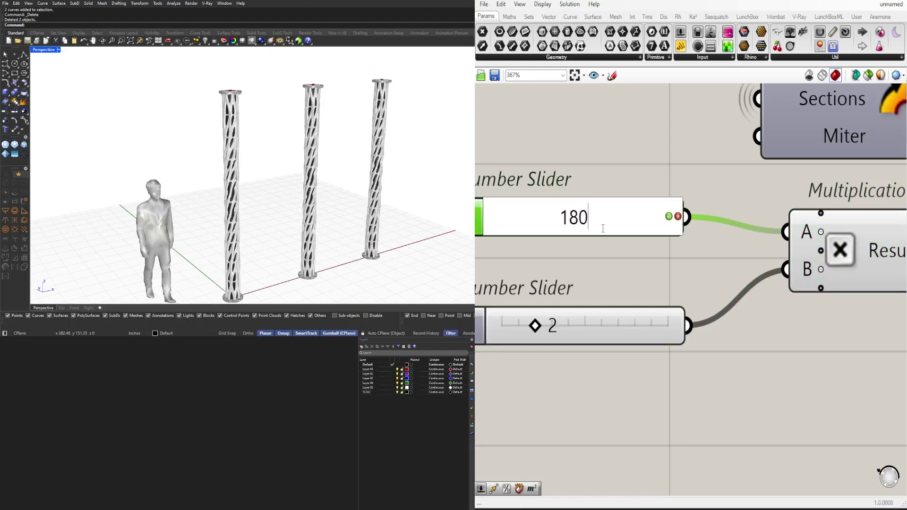
{"action": "key", "text": "Return"}
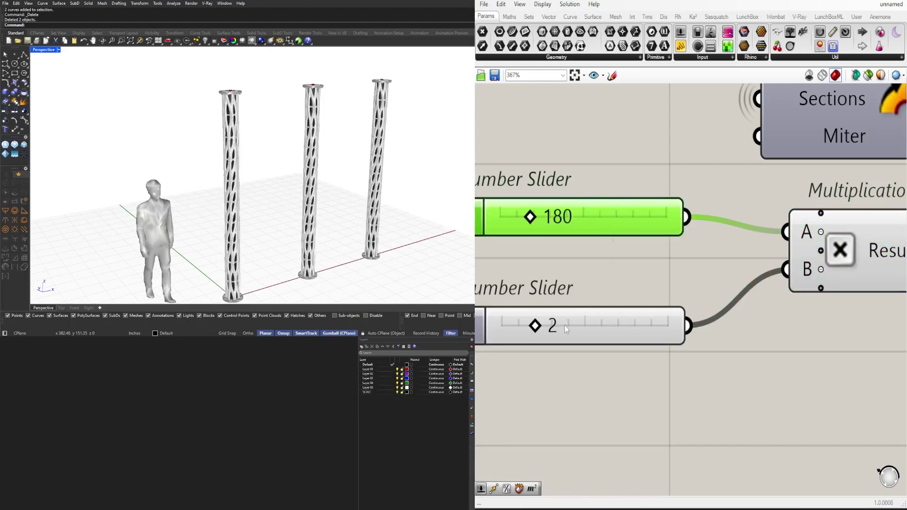
- Set the multiplier slider feeding the Multiplication's B input to 4
{"action": "double_click", "coordinate": [568, 325]}
{"action": "type", "text": "4"}
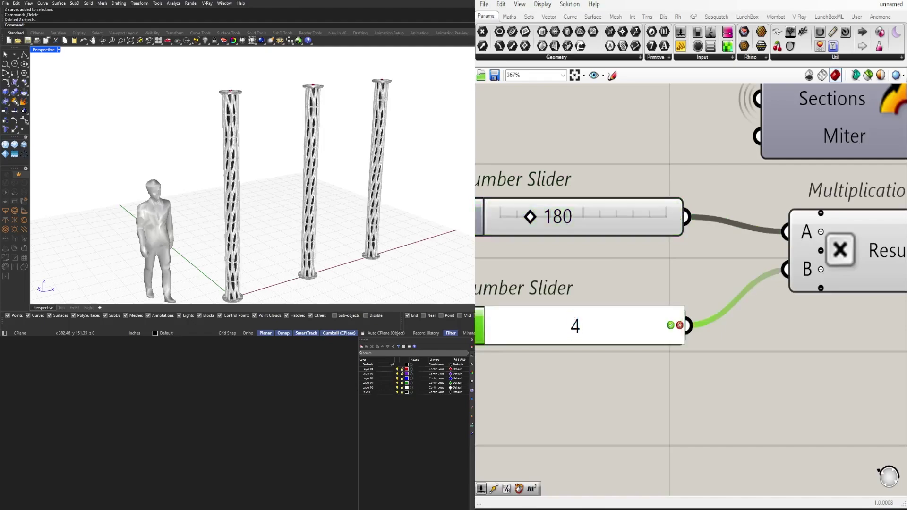
{"action": "key", "text": "Return"}
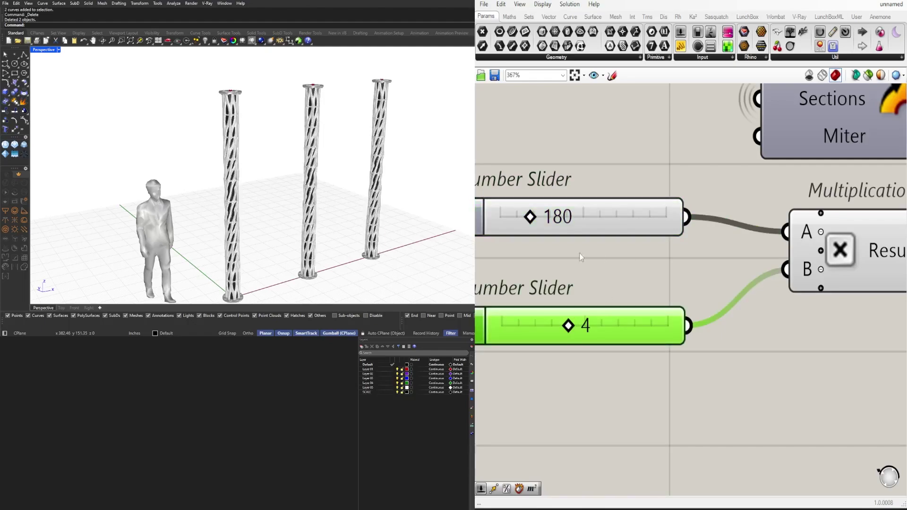
- Delete the Multiplication and its multiplier slider, and connect the 180 slider directly to the Twist component's Angle
{"action": "scroll", "coordinate": [628, 242], "scroll_direction": "down", "scroll_amount": 2}
{"action": "left_click", "coordinate": [715, 250]}
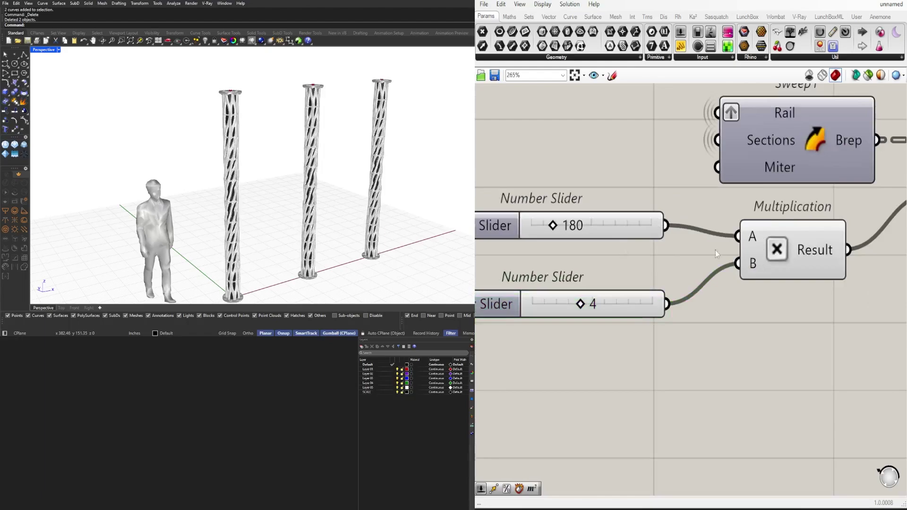
{"action": "scroll", "coordinate": [557, 301], "scroll_direction": "down", "scroll_amount": 2}
{"action": "left_click_drag", "start_coordinate": [732, 246], "coordinate": [645, 308]}
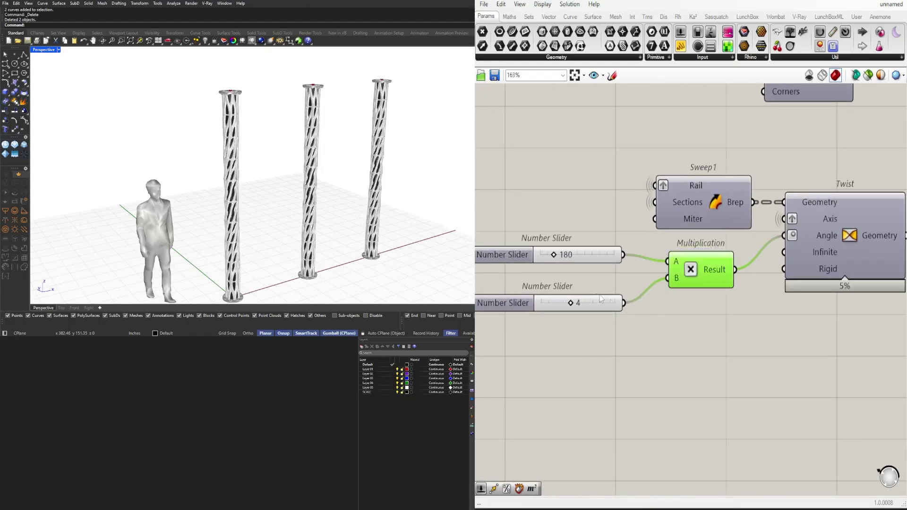
{"action": "key", "text": "Delete"}
{"action": "left_click_drag", "start_coordinate": [623, 254], "coordinate": [783, 236]}
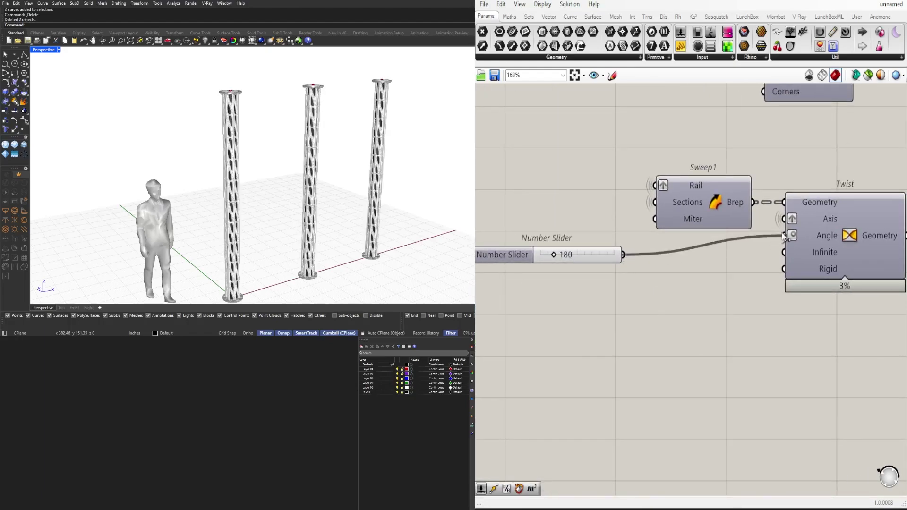
- Move the Sweep1 component slightly up and place the angle slider beneath it, close to the Twist component
{"action": "left_click_drag", "start_coordinate": [691, 192], "coordinate": [679, 178]}
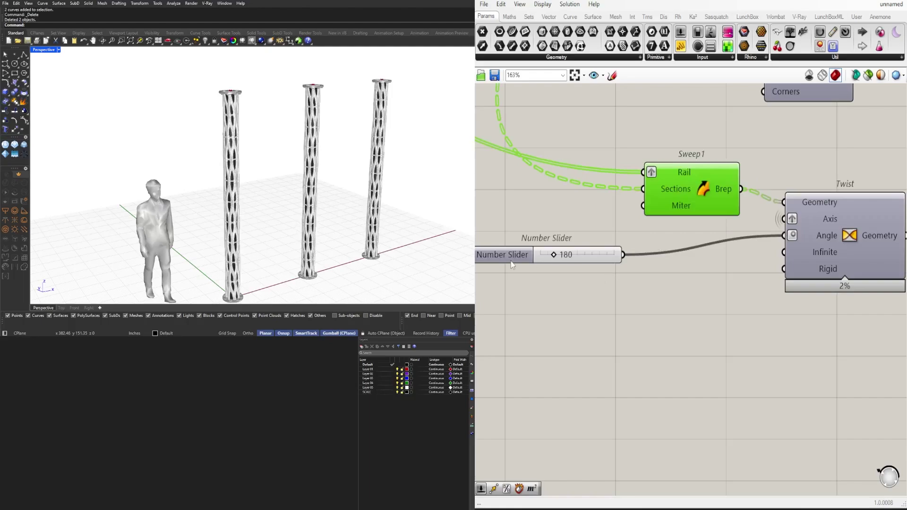
{"action": "left_click_drag", "start_coordinate": [511, 262], "coordinate": [614, 253]}
{"action": "left_click", "coordinate": [655, 281]}
{"action": "right_click_drag", "start_coordinate": [656, 282], "coordinate": [581, 287]}
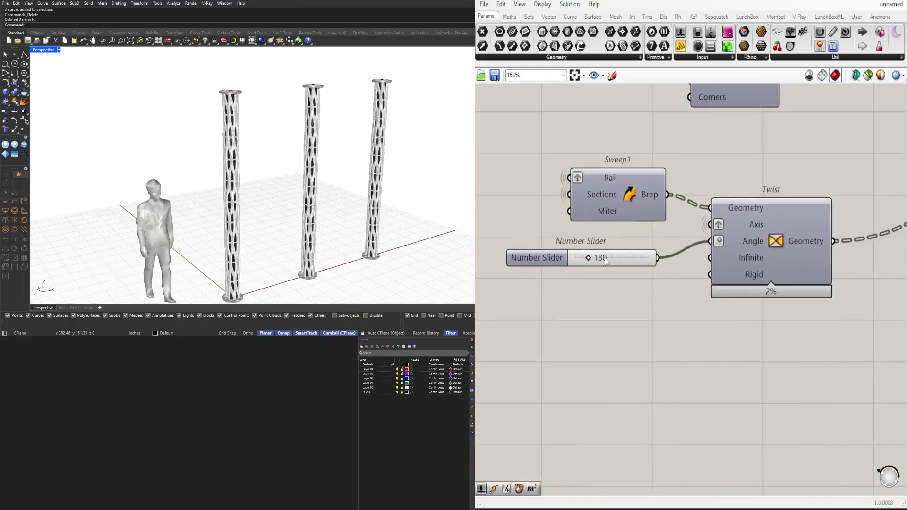
- Copy the MultiPipe's Geometry, Colour Swatch and Custom Preview set beside the Pipe component and connect the Pipe output to the copied Geometry
{"action": "scroll", "coordinate": [778, 301], "scroll_direction": "down", "scroll_amount": 5}
{"action": "right_click_drag", "start_coordinate": [778, 301], "coordinate": [525, 352]}
{"action": "right_click_drag", "start_coordinate": [721, 322], "coordinate": [476, 255]}
{"action": "scroll", "coordinate": [627, 298], "scroll_direction": "up", "scroll_amount": 6}
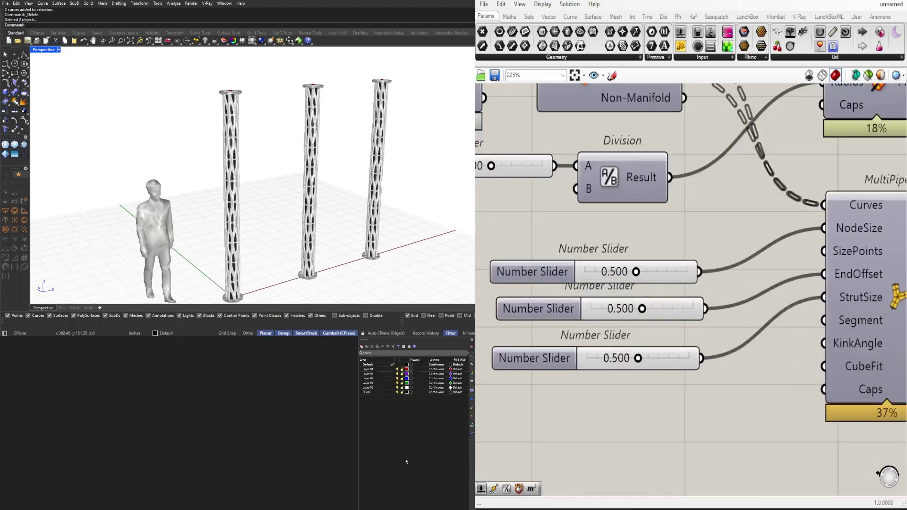
{"action": "scroll", "coordinate": [306, 148], "scroll_direction": "up", "scroll_amount": 10}
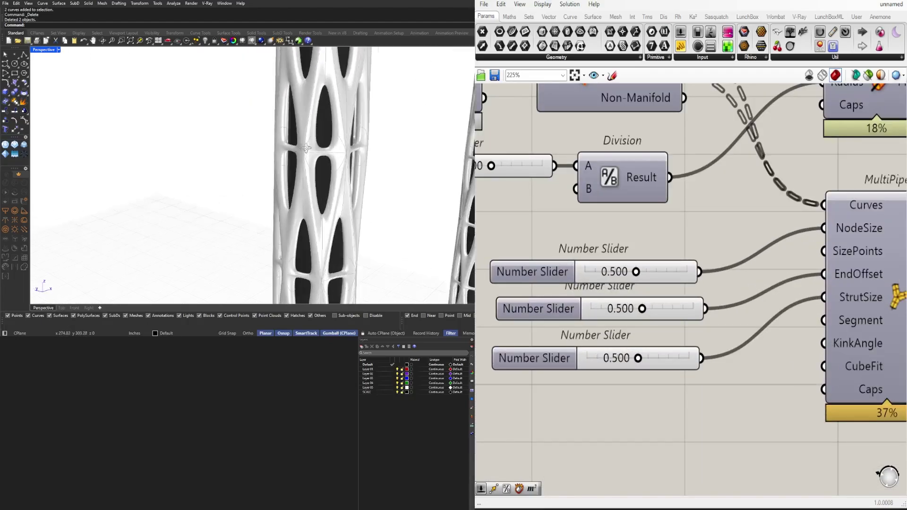
{"action": "right_click_drag", "start_coordinate": [306, 148], "coordinate": [365, 151]}
{"action": "scroll", "coordinate": [863, 275], "scroll_direction": "down", "scroll_amount": 5}
{"action": "right_click_drag", "start_coordinate": [864, 274], "coordinate": [673, 300]}
{"action": "left_click_drag", "start_coordinate": [633, 314], "coordinate": [803, 398]}
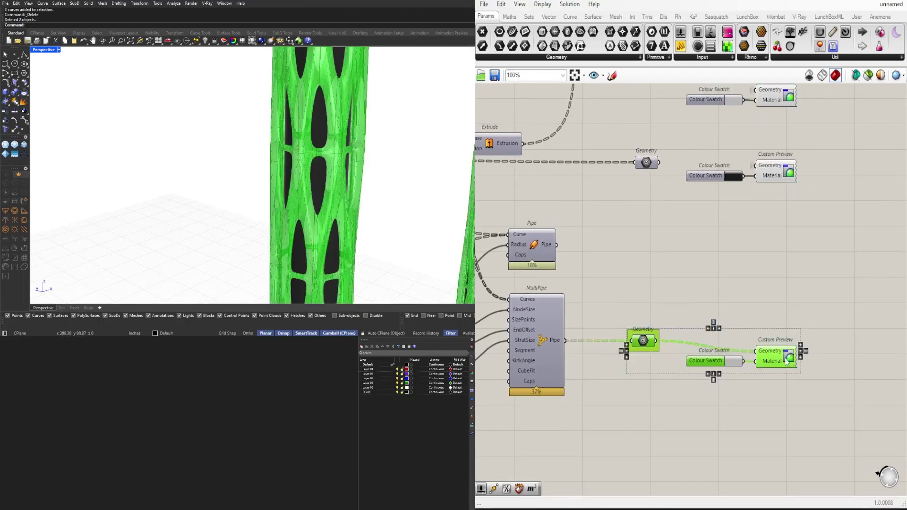
{"action": "left_click_drag", "start_coordinate": [768, 371], "coordinate": [764, 277], "text": "alt"}
{"action": "left_click", "coordinate": [614, 218]}
{"action": "left_click_drag", "start_coordinate": [557, 244], "coordinate": [628, 246]}
- Disable the preview of the Geometry, Colour Swatch and Custom Preview set belonging to the MultiPipe
{"action": "left_click_drag", "start_coordinate": [616, 310], "coordinate": [853, 389]}
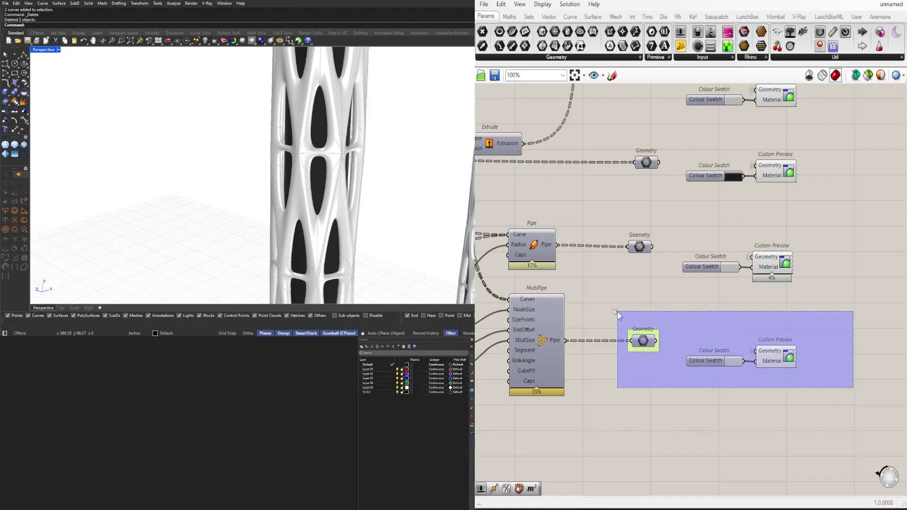
{"action": "middle_click", "coordinate": [654, 300]}
{"action": "left_click", "coordinate": [690, 268]}
{"action": "left_click", "coordinate": [752, 317]}
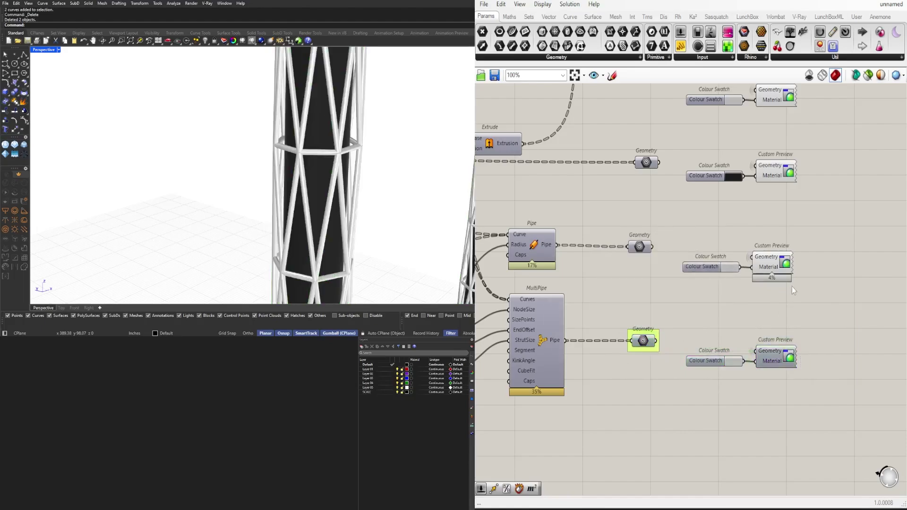
- Set the Number Slider feeding the Division that drives the Pipe radius to 1
{"action": "scroll", "coordinate": [346, 135], "scroll_direction": "down", "scroll_amount": 7}
{"action": "scroll", "coordinate": [323, 161], "scroll_direction": "down", "scroll_amount": 5}
{"action": "scroll", "coordinate": [323, 161], "scroll_direction": "up", "scroll_amount": 10}
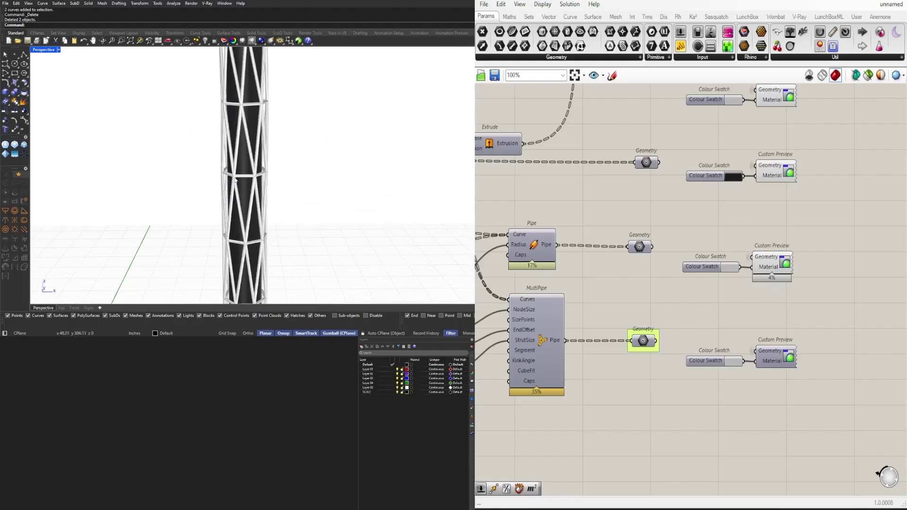
{"action": "scroll", "coordinate": [655, 231], "scroll_direction": "up", "scroll_amount": 1}
{"action": "right_click_drag", "start_coordinate": [655, 231], "coordinate": [640, 270]}
{"action": "left_click", "coordinate": [775, 308]}
{"action": "left_click", "coordinate": [718, 326]}
{"action": "right_click_drag", "start_coordinate": [713, 313], "coordinate": [903, 300]}
{"action": "scroll", "coordinate": [642, 311], "scroll_direction": "up", "scroll_amount": 4}
{"action": "double_click", "coordinate": [680, 297]}
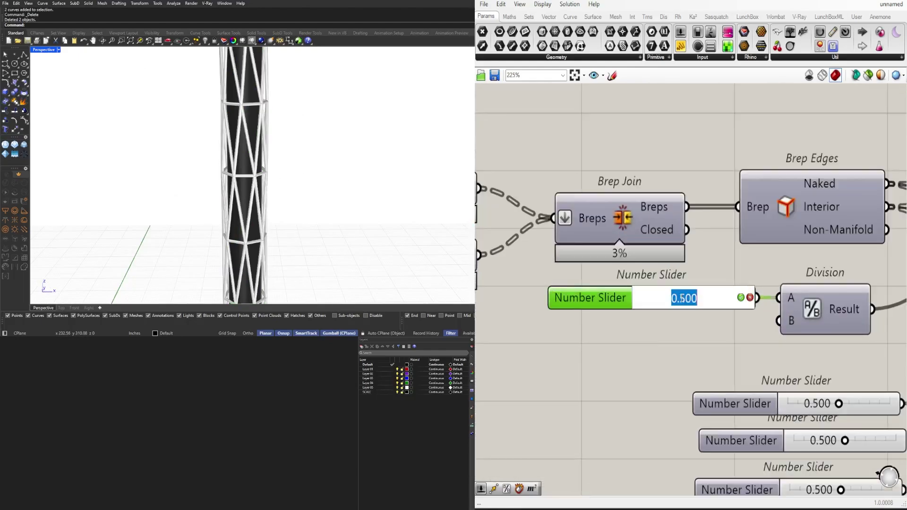
{"action": "type", "text": "1"}
{"action": "key", "text": "Return"}
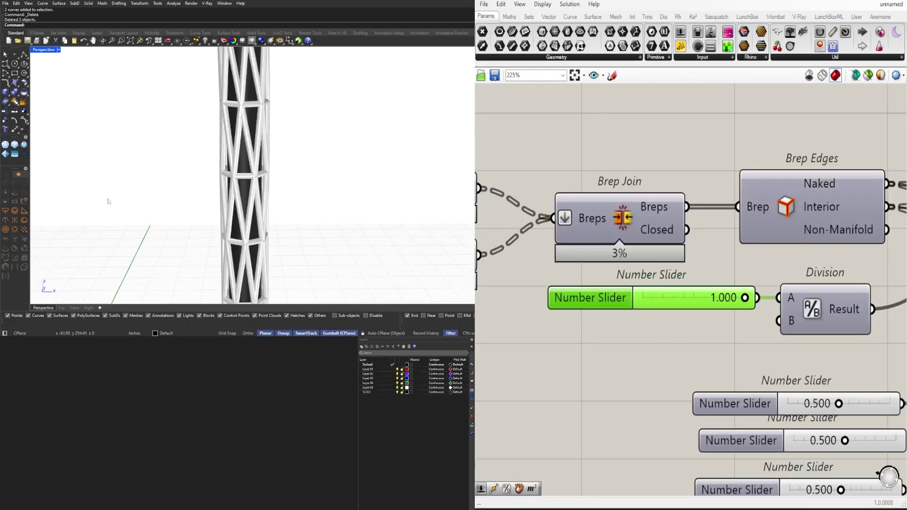
- Examine the piped lattice on the three columns, both from afar and close up, along with its Pipe component
{"action": "scroll", "coordinate": [254, 203], "scroll_direction": "down", "scroll_amount": 10}
{"action": "right_click_drag", "start_coordinate": [254, 203], "coordinate": [265, 210]}
{"action": "scroll", "coordinate": [265, 210], "scroll_direction": "up", "scroll_amount": 5}
{"action": "scroll", "coordinate": [264, 210], "scroll_direction": "down", "scroll_amount": 5}
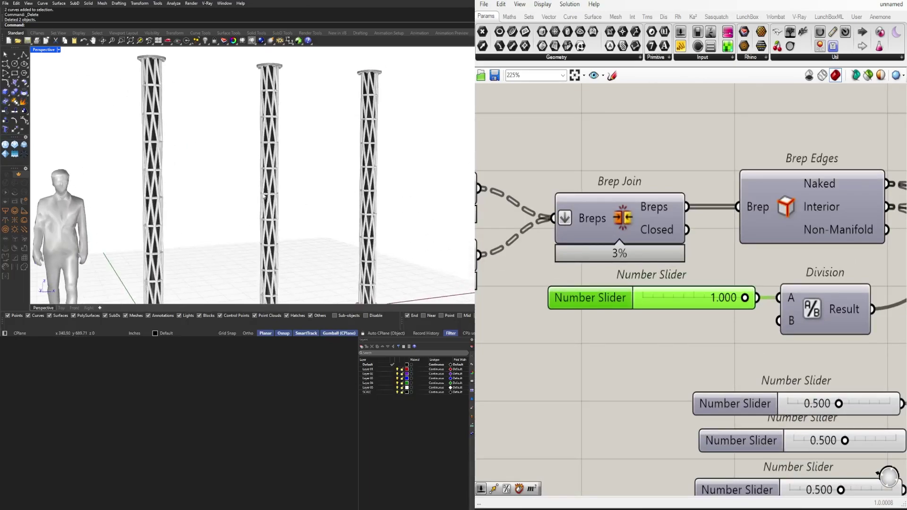
{"action": "scroll", "coordinate": [658, 221], "scroll_direction": "down", "scroll_amount": 5}
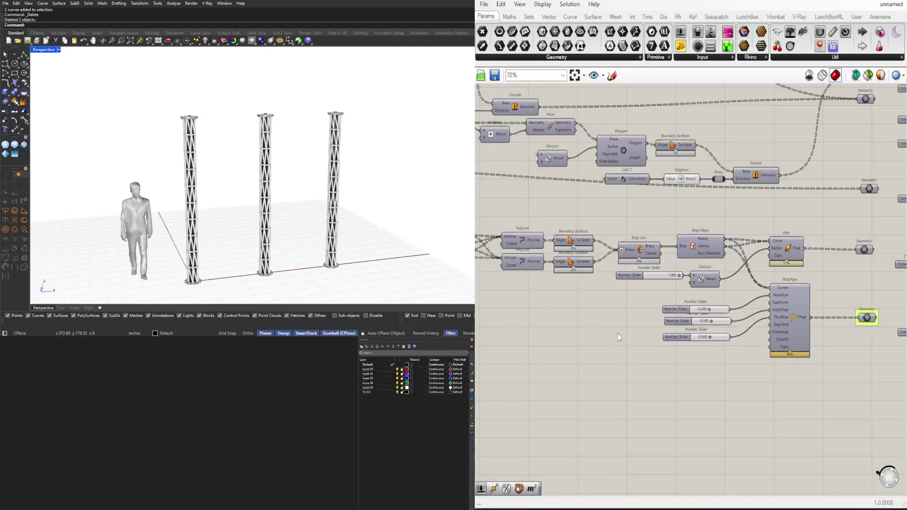
{"action": "scroll", "coordinate": [750, 287], "scroll_direction": "up", "scroll_amount": 5}
{"action": "left_click", "coordinate": [765, 234]}
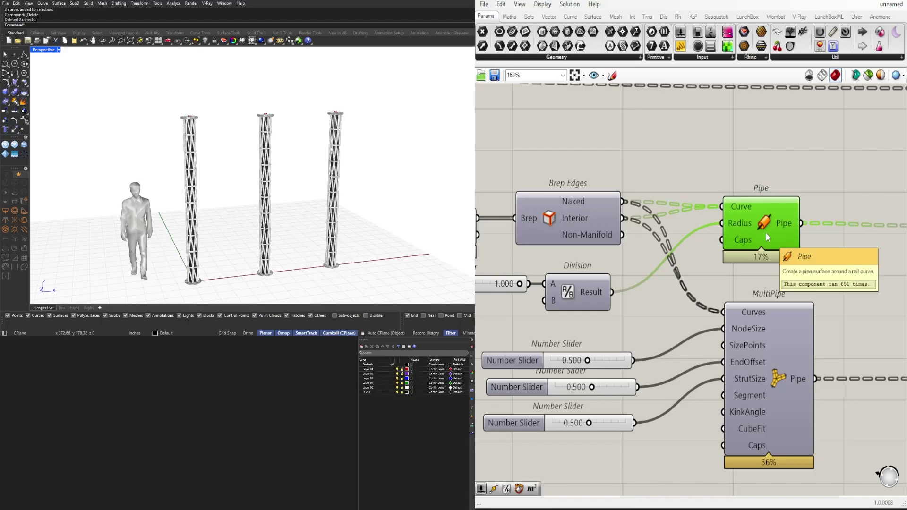
{"action": "scroll", "coordinate": [241, 142], "scroll_direction": "up", "scroll_amount": 5}
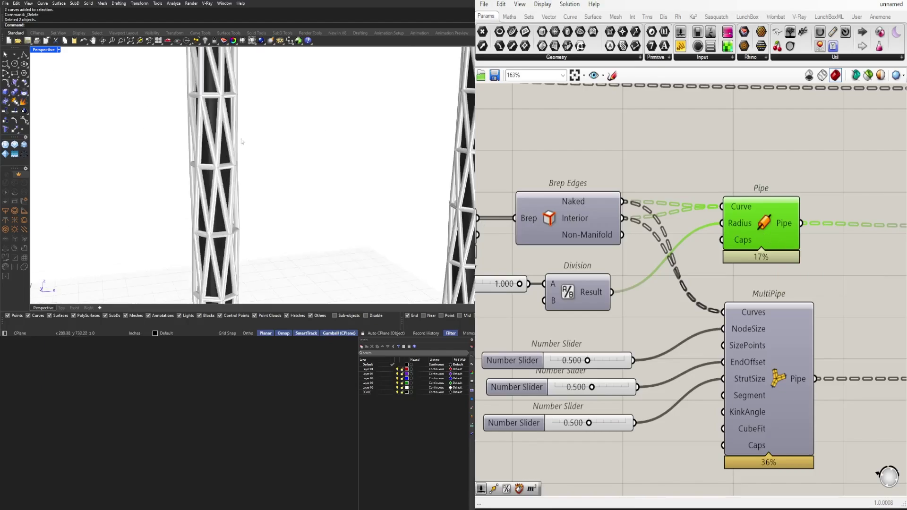
- Disable the preview of the MultiPipe component
{"action": "scroll", "coordinate": [755, 231], "scroll_direction": "down", "scroll_amount": 4}
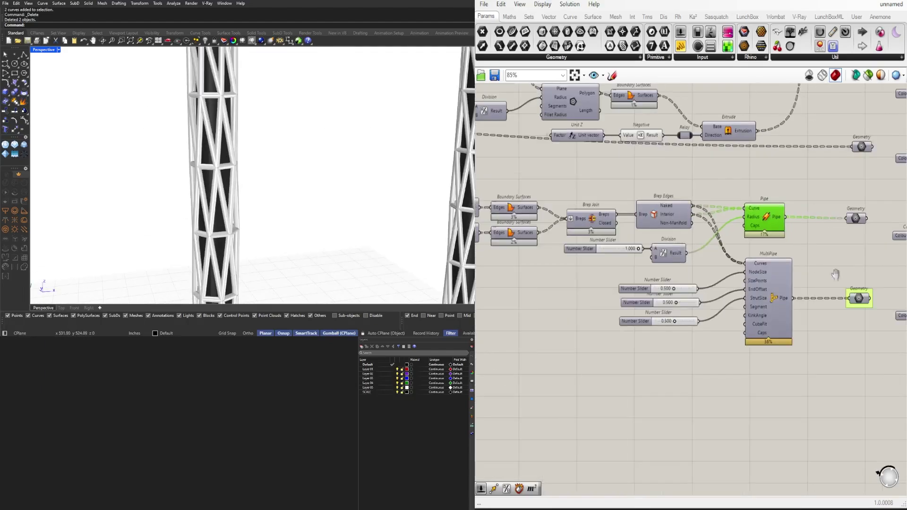
{"action": "right_click_drag", "start_coordinate": [836, 275], "coordinate": [817, 301]}
{"action": "scroll", "coordinate": [777, 321], "scroll_direction": "up", "scroll_amount": 2}
{"action": "right_click_drag", "start_coordinate": [761, 321], "coordinate": [733, 322]}
{"action": "scroll", "coordinate": [731, 323], "scroll_direction": "up", "scroll_amount": 1}
{"action": "left_click", "coordinate": [729, 324]}
{"action": "middle_click", "coordinate": [728, 323]}
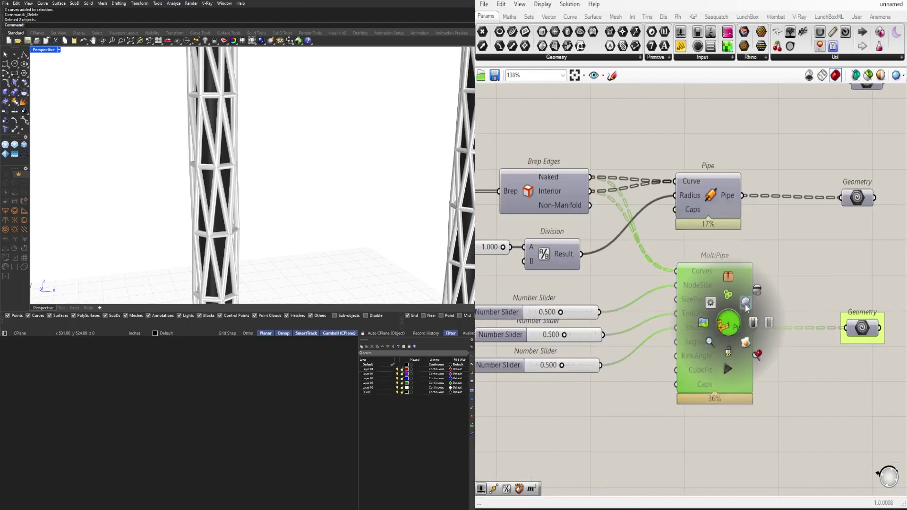
{"action": "left_click", "coordinate": [728, 325]}
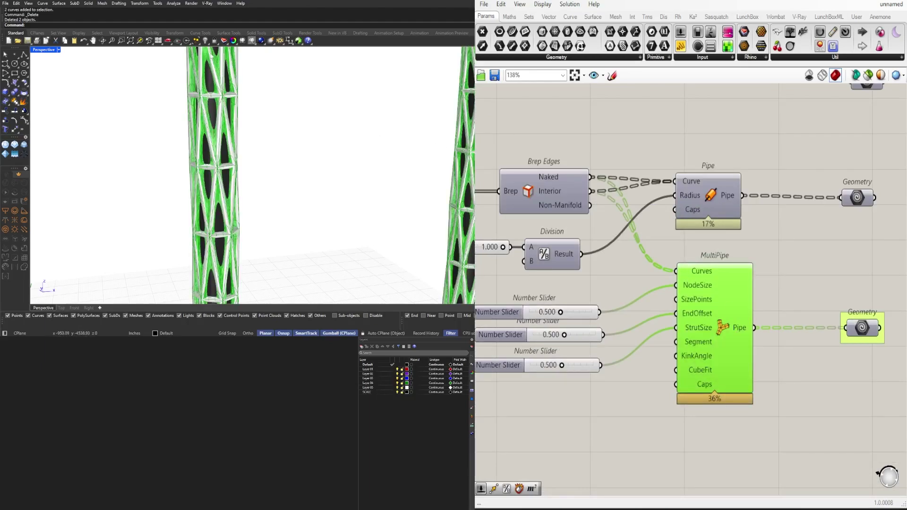
{"action": "middle_click", "coordinate": [735, 290]}
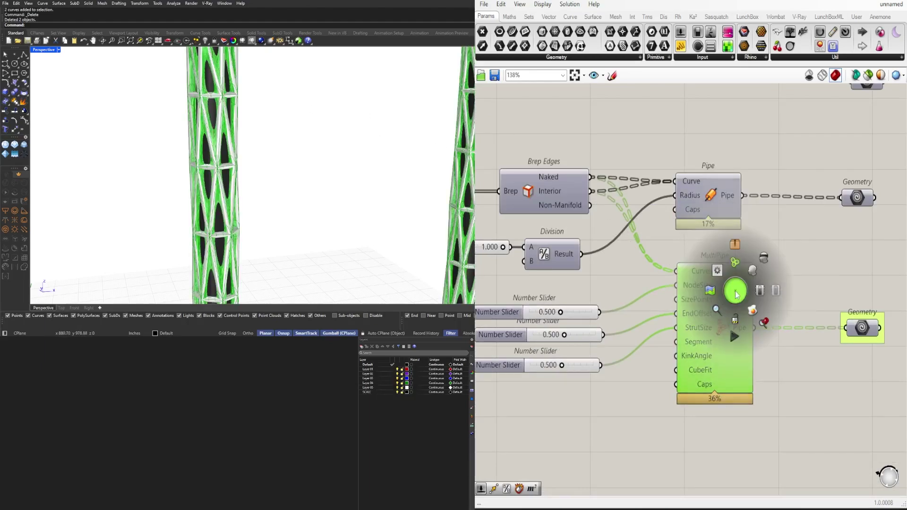
{"action": "left_click", "coordinate": [750, 268]}
- Examine the complete definition and the lattice columns beside the human figure from a distance
{"action": "scroll", "coordinate": [753, 236], "scroll_direction": "down", "scroll_amount": 5}
{"action": "scroll", "coordinate": [764, 227], "scroll_direction": "up", "scroll_amount": 3}
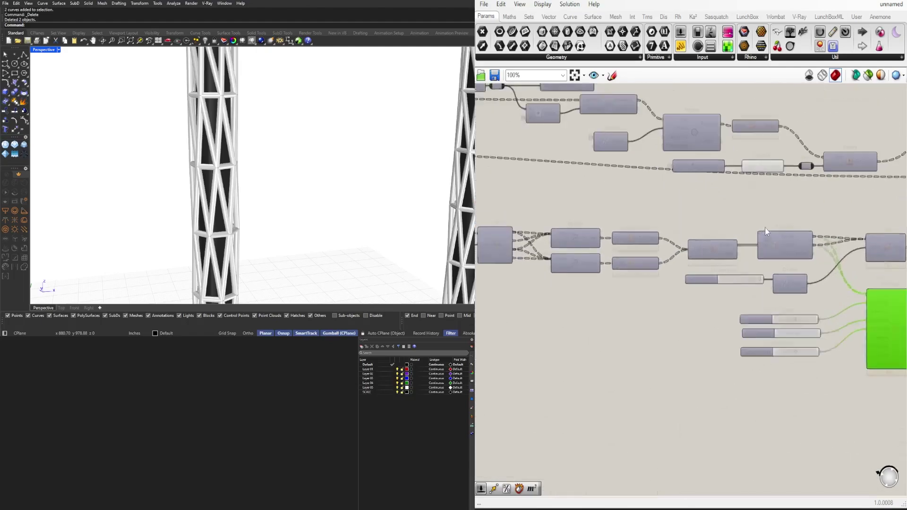
{"action": "scroll", "coordinate": [746, 293], "scroll_direction": "down", "scroll_amount": 3}
{"action": "right_click_drag", "start_coordinate": [724, 318], "coordinate": [781, 363]}
{"action": "left_click", "coordinate": [781, 362]}
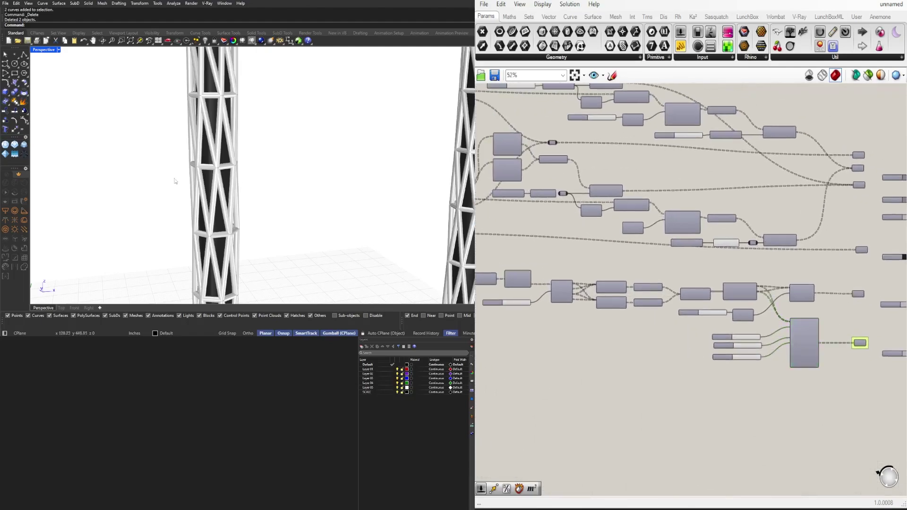
{"action": "scroll", "coordinate": [174, 183], "scroll_direction": "down", "scroll_amount": 5}
{"action": "right_click_drag", "start_coordinate": [217, 185], "coordinate": [279, 204]}
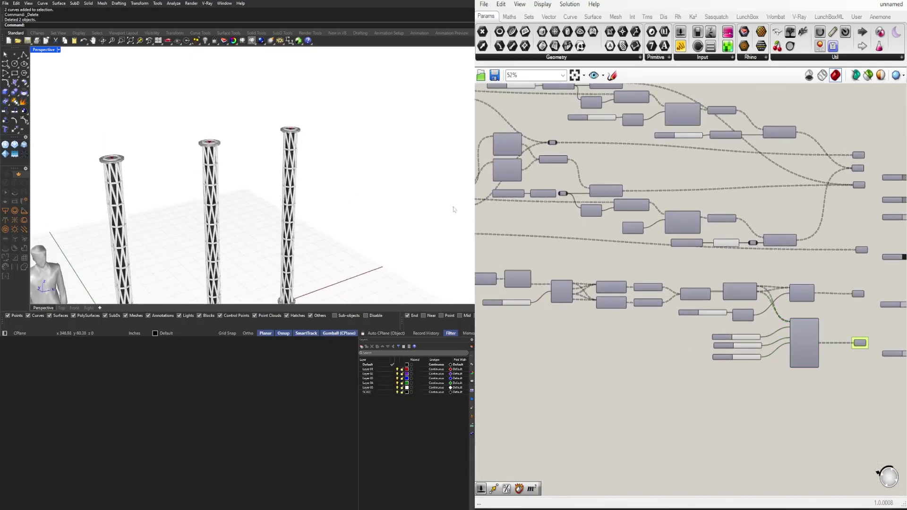
{"action": "scroll", "coordinate": [713, 326], "scroll_direction": "down", "scroll_amount": 5}
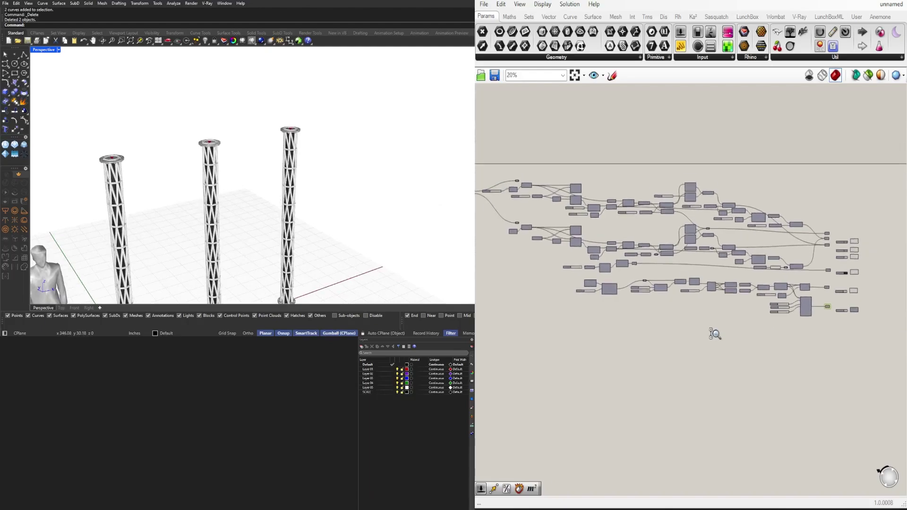
{"action": "right_click_drag", "start_coordinate": [687, 339], "coordinate": [715, 289]}
{"action": "scroll", "coordinate": [710, 330], "scroll_direction": "down", "scroll_amount": 1}
{"action": "scroll", "coordinate": [729, 307], "scroll_direction": "down", "scroll_amount": 1}
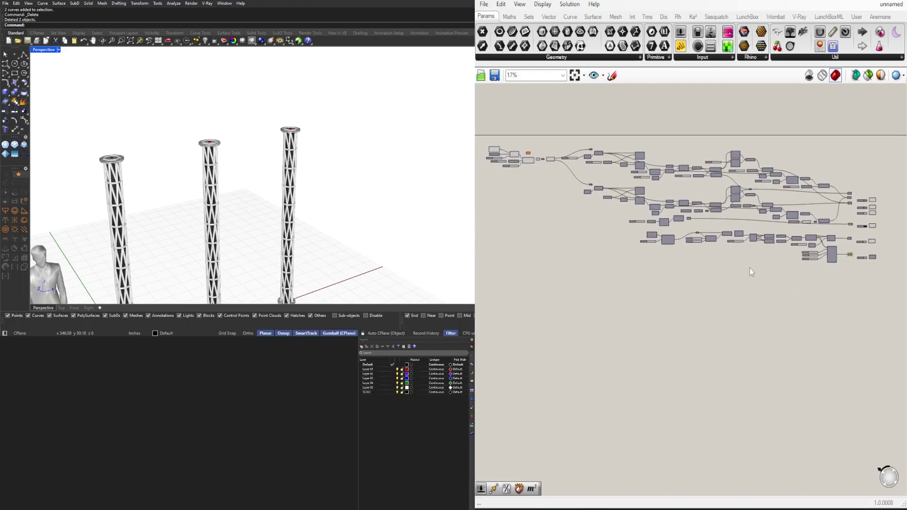
{"action": "right_click_drag", "start_coordinate": [242, 186], "coordinate": [305, 141], "text": "shift"}
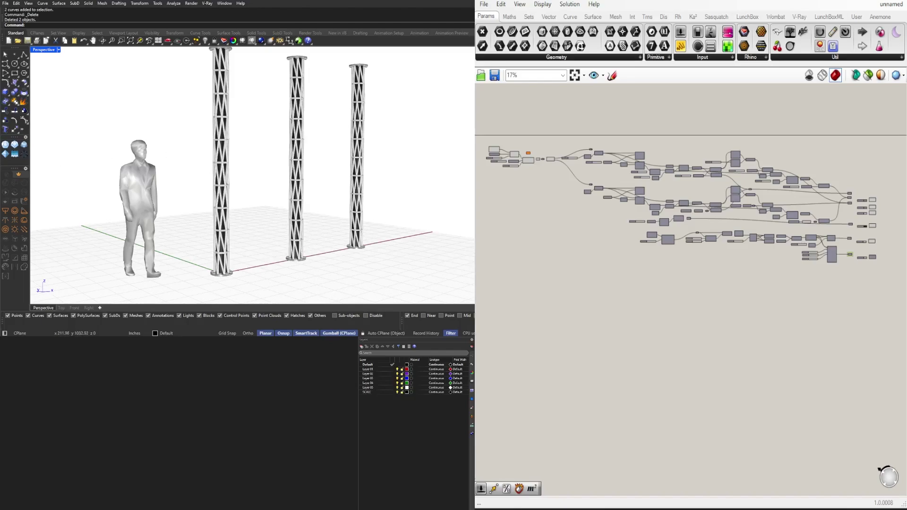
{"action": "scroll", "coordinate": [254, 203], "scroll_direction": "down", "scroll_amount": 3}
{"action": "right_click_drag", "start_coordinate": [254, 203], "coordinate": [286, 215]}
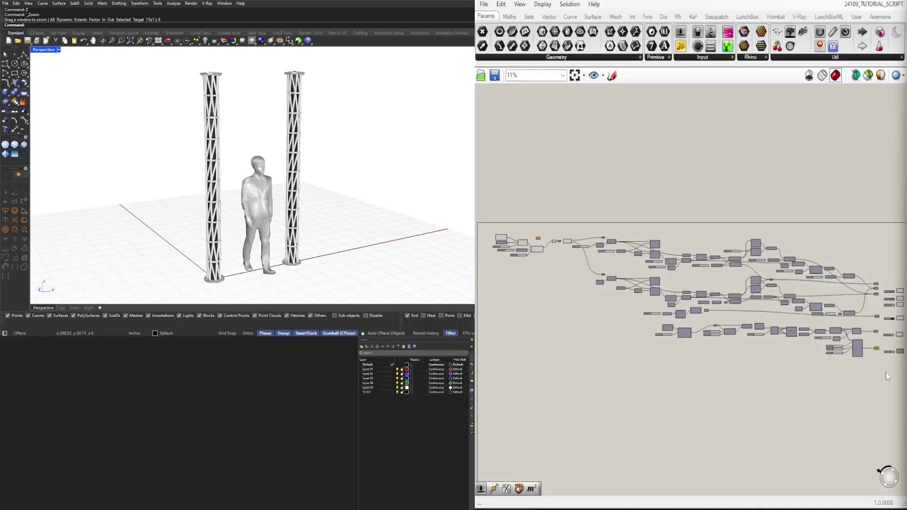
- Rename the Number Slider feeding the Division that drives the Circle radius to DIAMETER
{"action": "scroll", "coordinate": [554, 239], "scroll_direction": "up", "scroll_amount": 6}
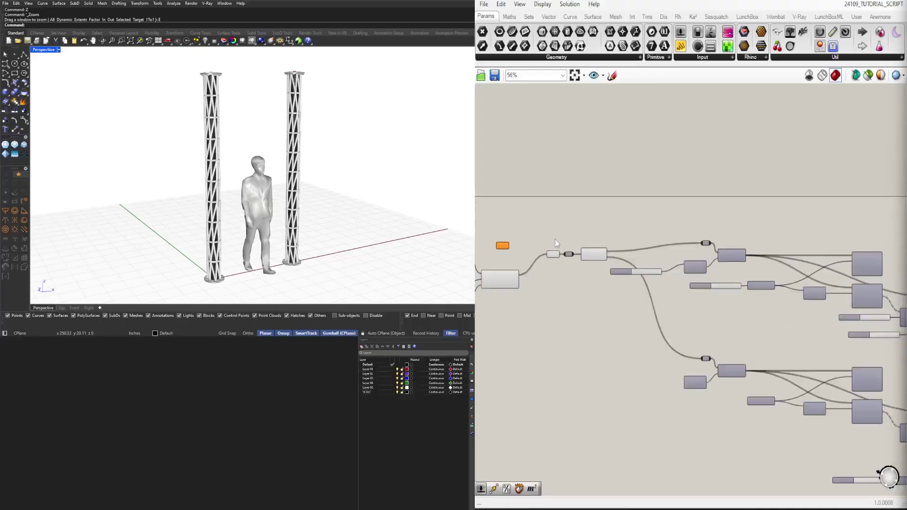
{"action": "right_click", "coordinate": [629, 280]}
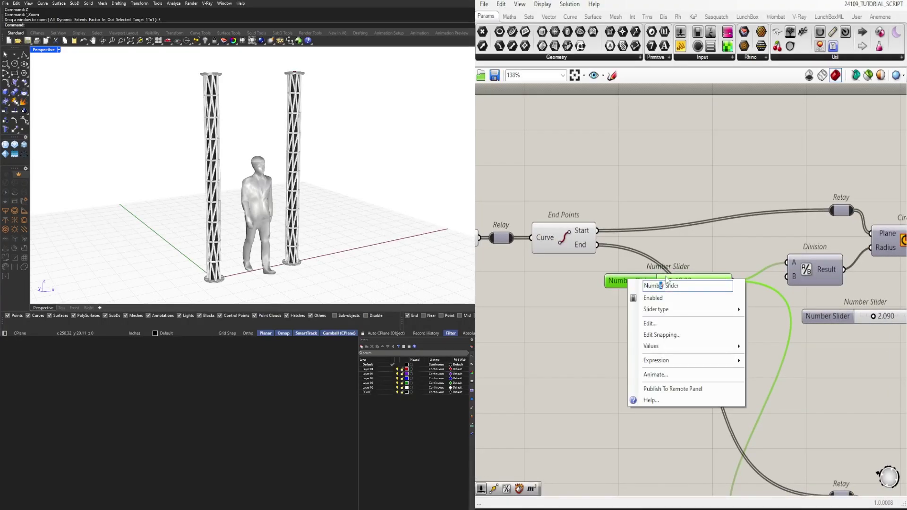
{"action": "type", "text": "SIZE"}
{"action": "key", "text": "BackSpace"}
{"action": "key", "text": "BackSpace"}
{"action": "key", "text": "BackSpace"}
{"action": "key", "text": "BackSpace"}
{"action": "type", "text": "DIAMETER"}
{"action": "key", "text": "Return"}
- Set the DIAMETER slider to 10 and check the thinner columns against the human figure
{"action": "scroll", "coordinate": [690, 259], "scroll_direction": "up", "scroll_amount": 3}
{"action": "scroll", "coordinate": [378, 213], "scroll_direction": "up", "scroll_amount": 5}
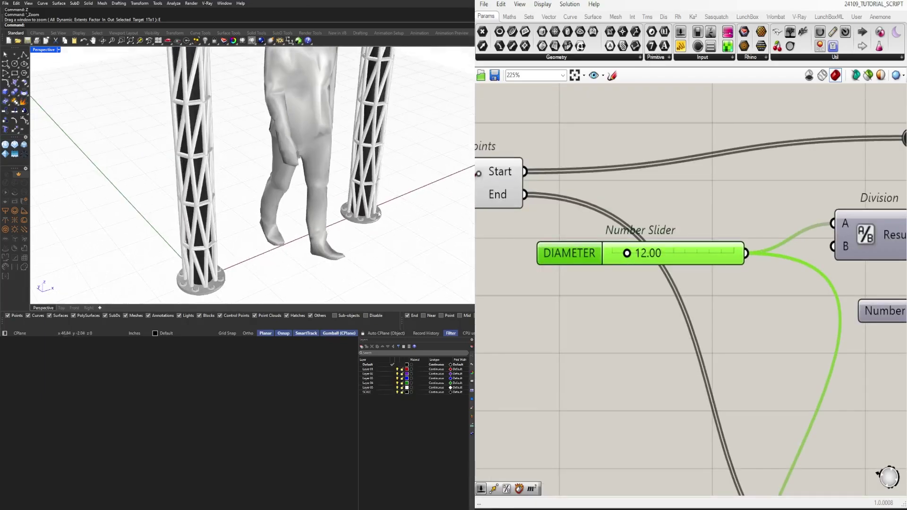
{"action": "double_click", "coordinate": [639, 258]}
{"action": "type", "text": "10"}
{"action": "key", "text": "Return"}
{"action": "scroll", "coordinate": [223, 269], "scroll_direction": "down", "scroll_amount": 4}
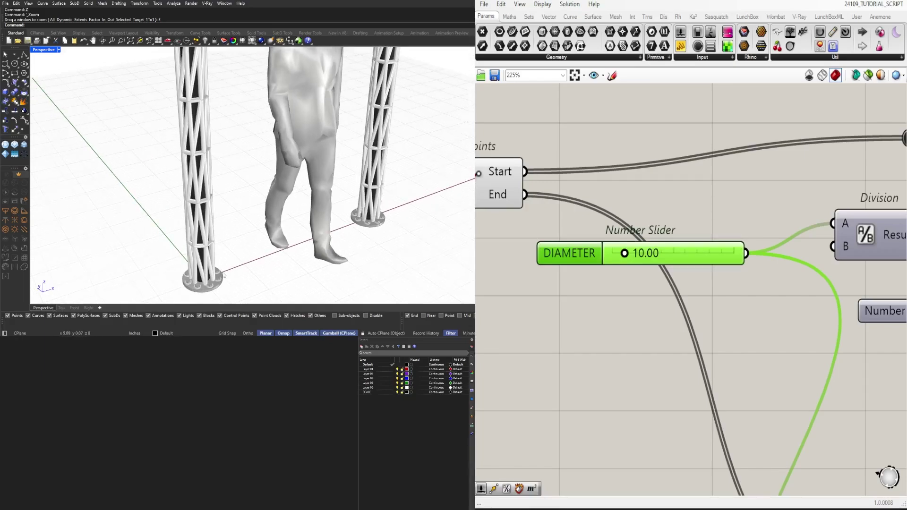
{"action": "scroll", "coordinate": [675, 321], "scroll_direction": "down", "scroll_amount": 6}
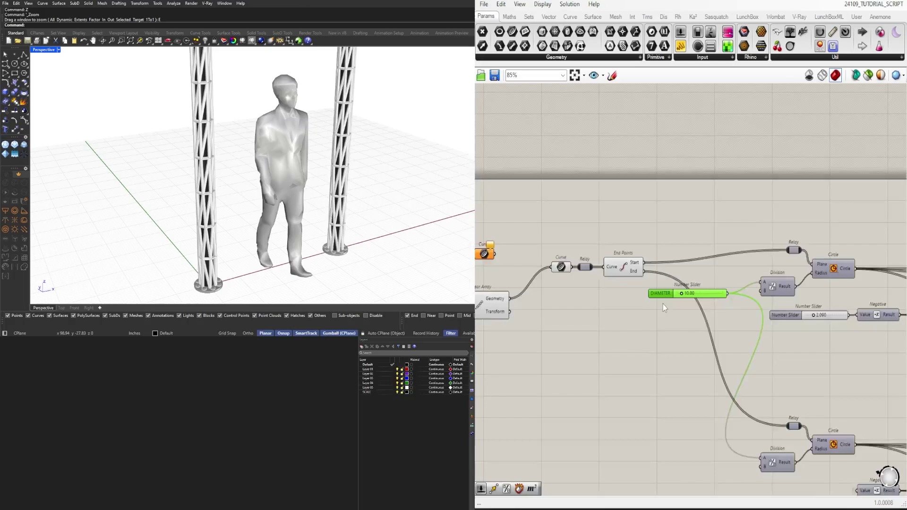
- Place the DIAMETER slider in its own group below End Points, and move End Points with its Relay closer to the Circle
{"action": "scroll", "coordinate": [662, 304], "scroll_direction": "up", "scroll_amount": 2}
{"action": "scroll", "coordinate": [680, 324], "scroll_direction": "down", "scroll_amount": 2}
{"action": "scroll", "coordinate": [601, 245], "scroll_direction": "up", "scroll_amount": 3}
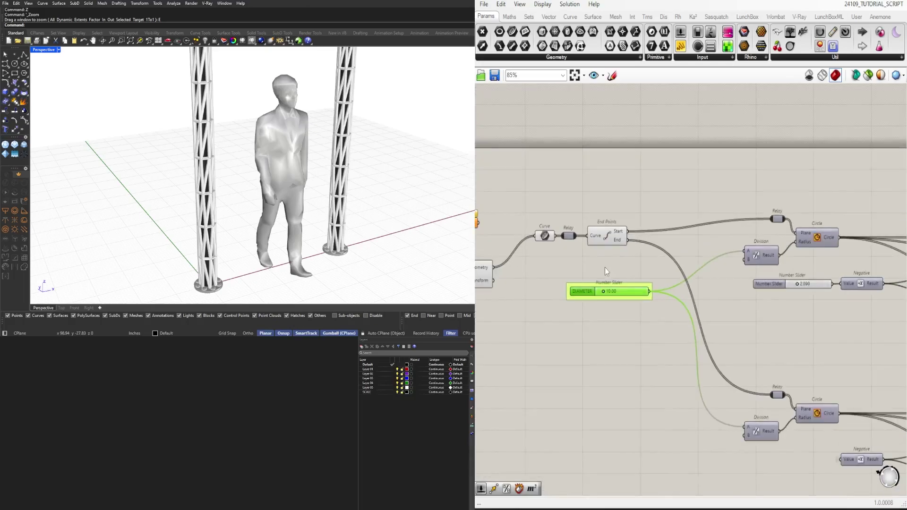
{"action": "left_click", "coordinate": [604, 267]}
{"action": "right_click_drag", "start_coordinate": [585, 255], "coordinate": [643, 259]}
{"action": "left_click_drag", "start_coordinate": [674, 273], "coordinate": [756, 238]}
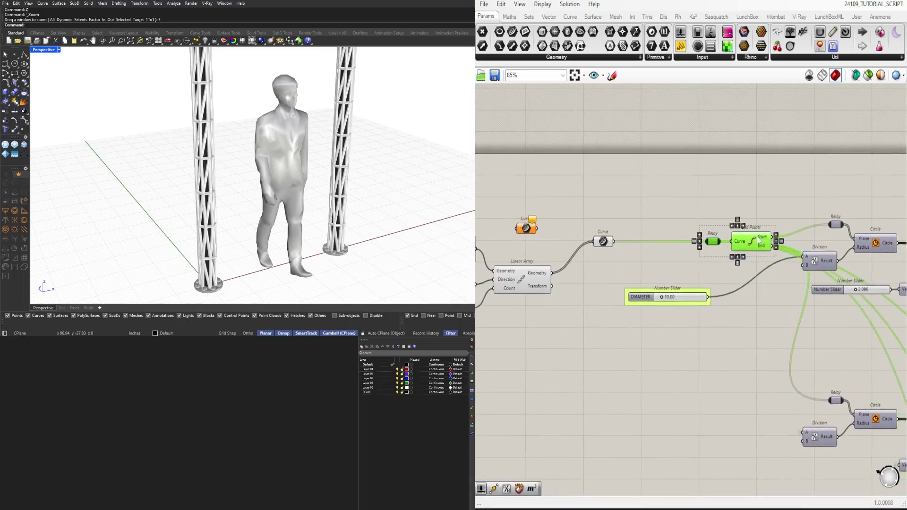
{"action": "left_click", "coordinate": [692, 244]}
- Move the Curve parameter towards End Points, add two relays on the wire from Linear Array, and lower the DIAMETER slider
{"action": "left_click_drag", "start_coordinate": [603, 240], "coordinate": [627, 244]}
{"action": "double_click", "coordinate": [630, 244]}
{"action": "left_click", "coordinate": [697, 262]}
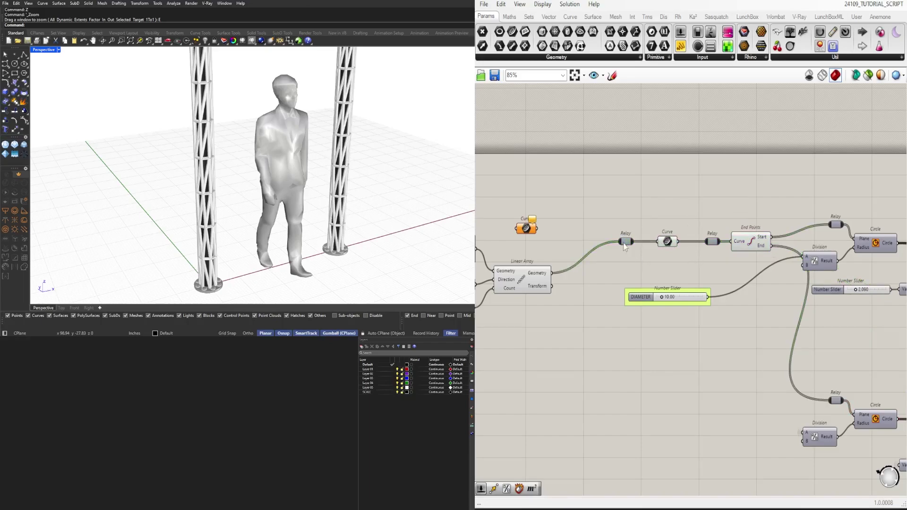
{"action": "double_click", "coordinate": [617, 242]}
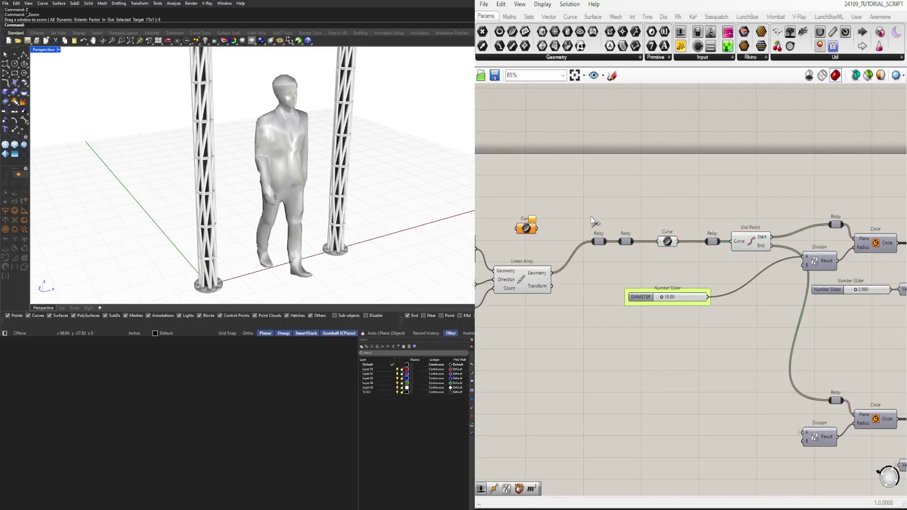
{"action": "mouse_move", "coordinate": [640, 296]}
{"action": "left_mouse_down"}
{"action": "mouse_move", "coordinate": [669, 281]}
{"action": "mouse_move", "coordinate": [638, 308]}
{"action": "left_mouse_up"}
{"action": "left_click", "coordinate": [766, 288]}
- Set the Number Slider feeding the Negative component to 1
{"action": "right_click_drag", "start_coordinate": [881, 292], "coordinate": [611, 278]}
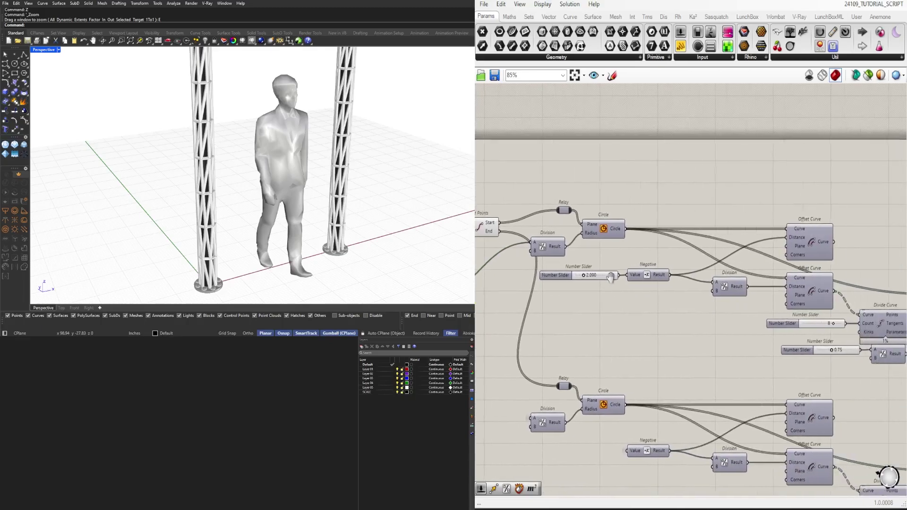
{"action": "scroll", "coordinate": [580, 284], "scroll_direction": "up", "scroll_amount": 4}
{"action": "scroll", "coordinate": [579, 283], "scroll_direction": "down", "scroll_amount": 1}
{"action": "scroll", "coordinate": [581, 274], "scroll_direction": "up", "scroll_amount": 3}
{"action": "scroll", "coordinate": [204, 286], "scroll_direction": "up", "scroll_amount": 8}
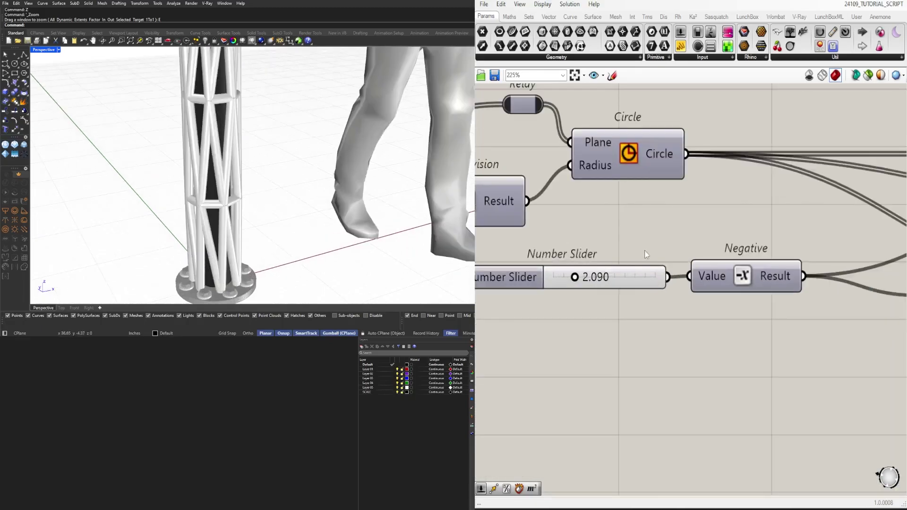
{"action": "scroll", "coordinate": [646, 255], "scroll_direction": "down", "scroll_amount": 6}
{"action": "right_click_drag", "start_coordinate": [785, 221], "coordinate": [613, 238]}
{"action": "scroll", "coordinate": [613, 238], "scroll_direction": "up", "scroll_amount": 4}
{"action": "left_click", "coordinate": [676, 268]}
{"action": "double_click", "coordinate": [677, 268]}
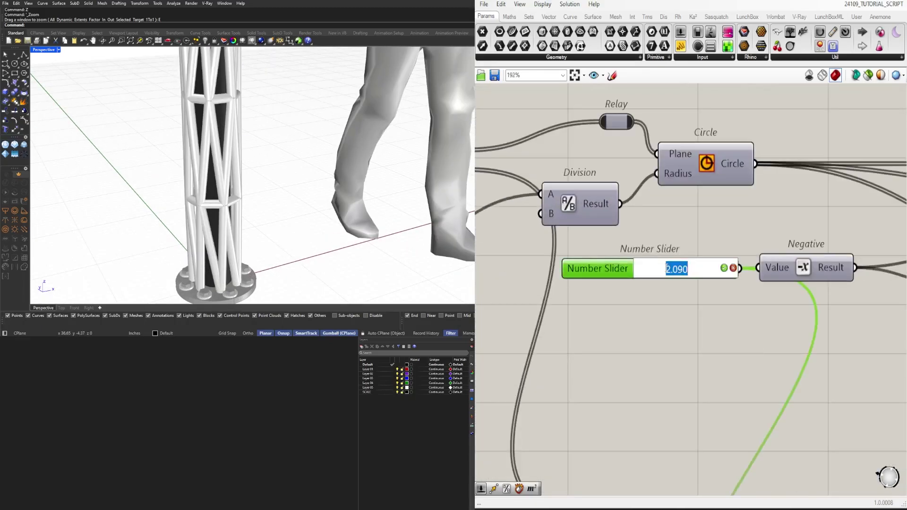
{"action": "type", "text": "1"}
{"action": "key", "text": "Return"}
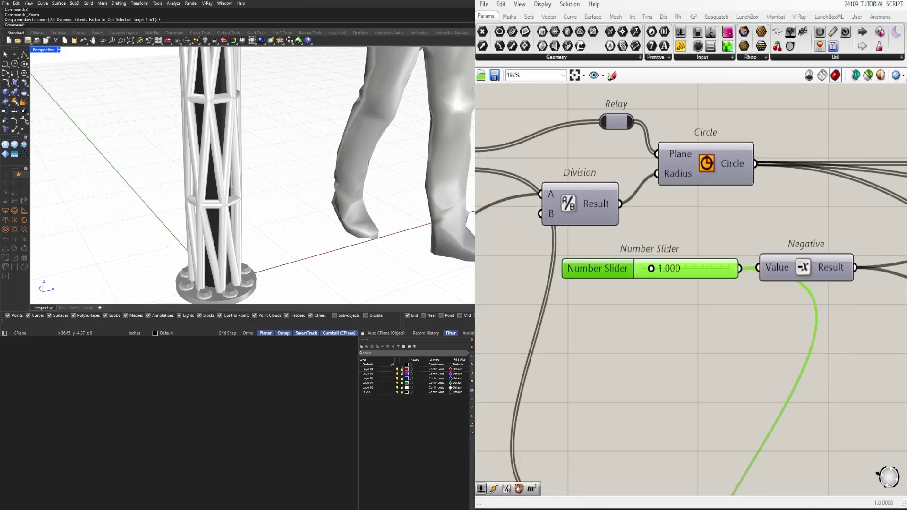
- Test values 2 and 3 on the Number Slider feeding the Negative component
{"action": "double_click", "coordinate": [676, 268]}
{"action": "type", "text": "2"}
{"action": "key", "text": "Return"}
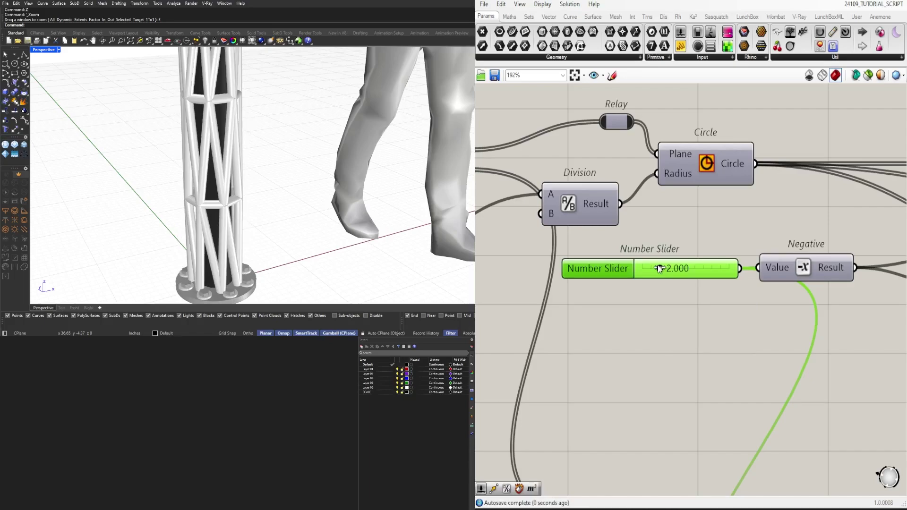
{"action": "double_click", "coordinate": [659, 269]}
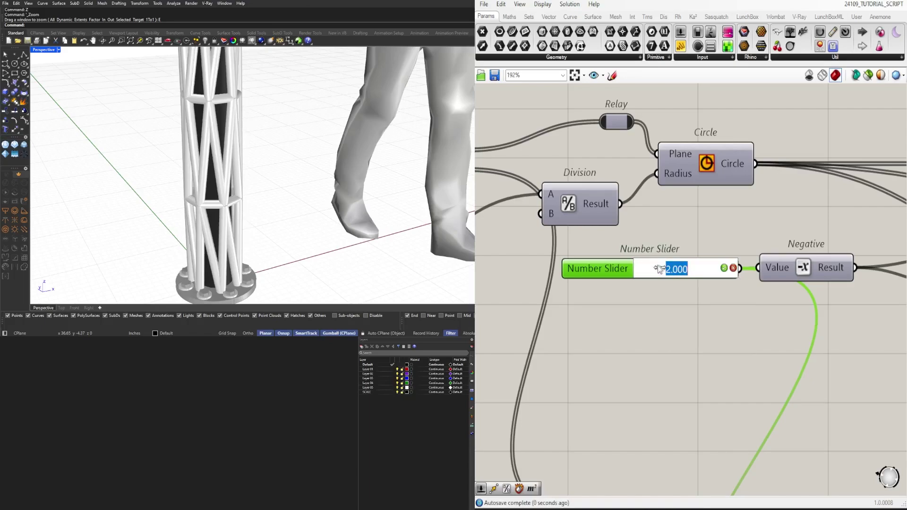
{"action": "type", "text": "3"}
{"action": "key", "text": "Return"}
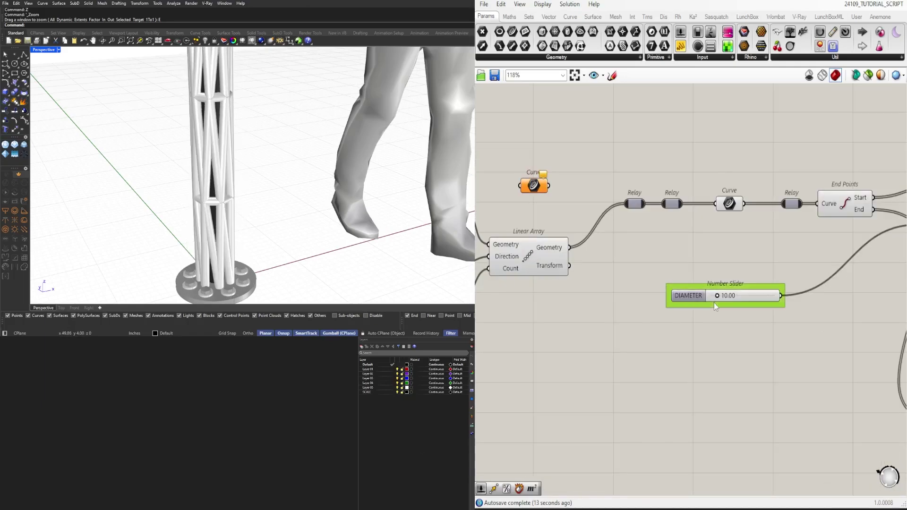
- Set the DIAMETER slider to 12 and inspect the column's bolted base plate up close
{"action": "double_click", "coordinate": [729, 296]}
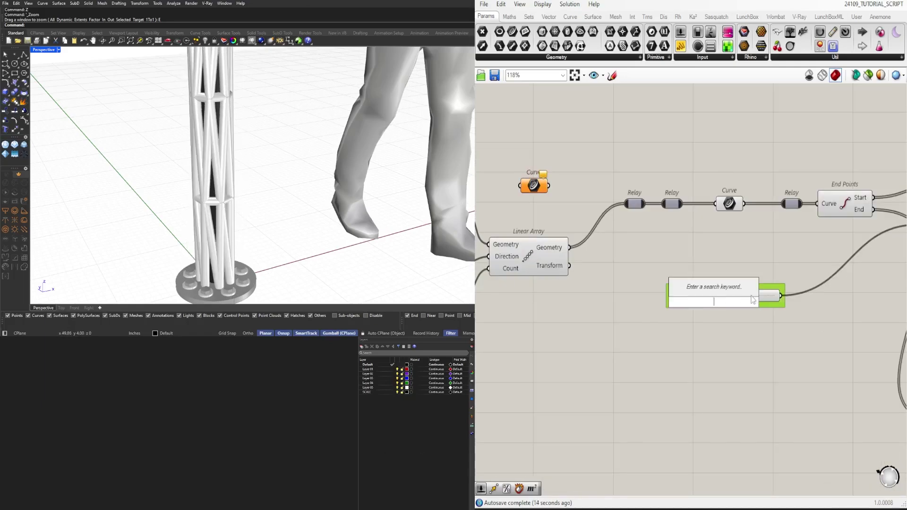
{"action": "type", "text": "12"}
{"action": "key", "text": "Return"}
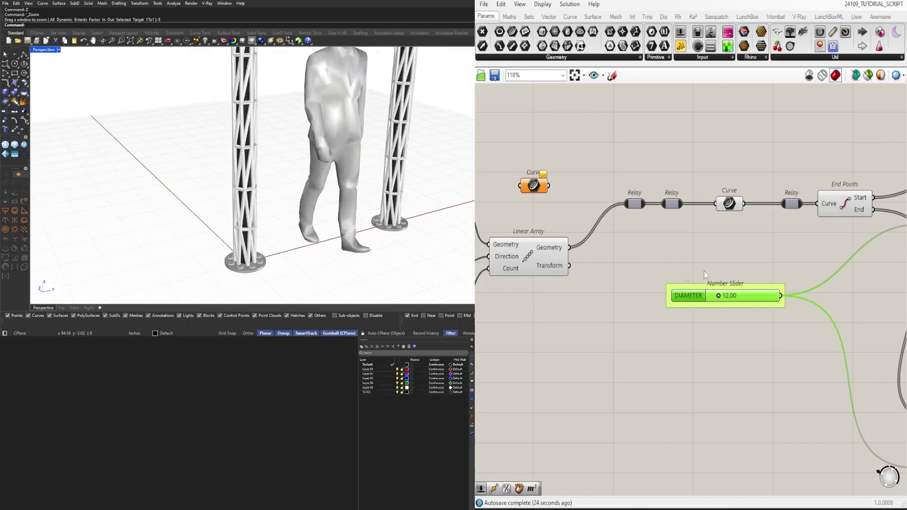
{"action": "right_click_drag", "start_coordinate": [703, 271], "coordinate": [491, 271]}
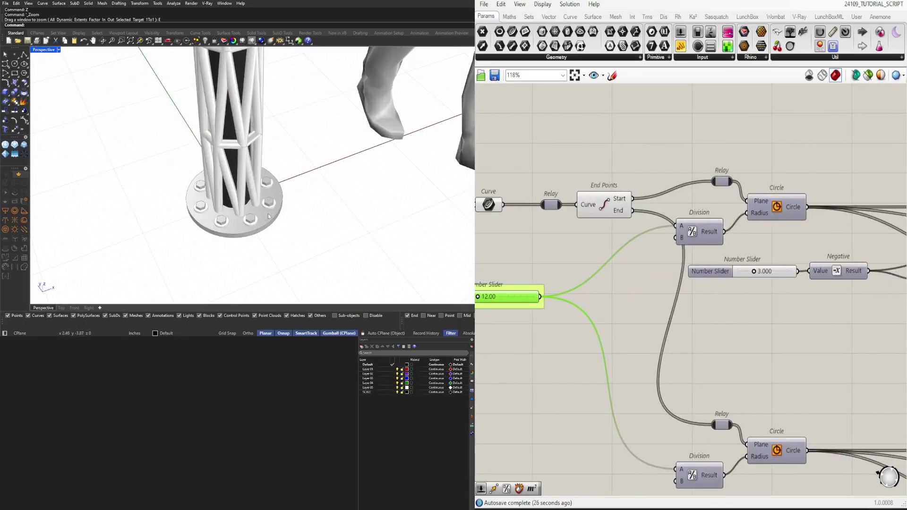
{"action": "scroll", "coordinate": [580, 317], "scroll_direction": "down", "scroll_amount": 4}
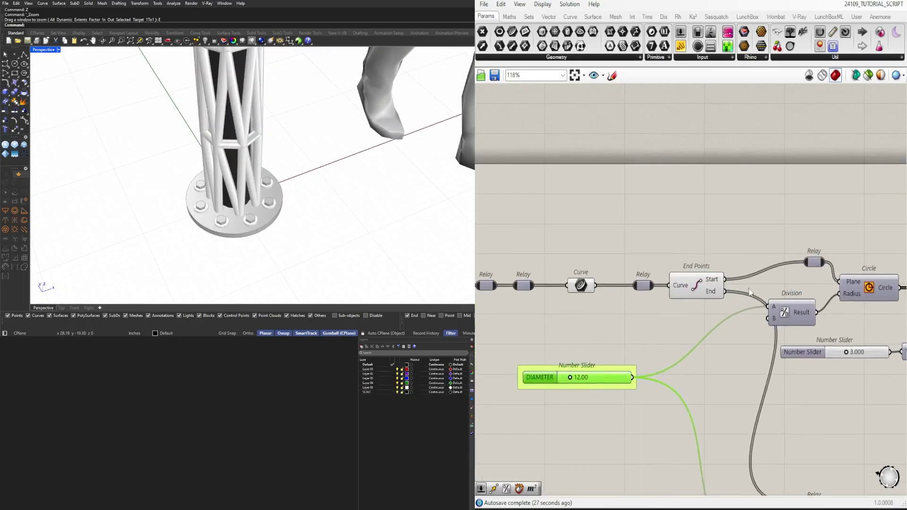
- Set the Number Slider feeding the Negative component to 2.5
{"action": "left_click", "coordinate": [676, 309]}
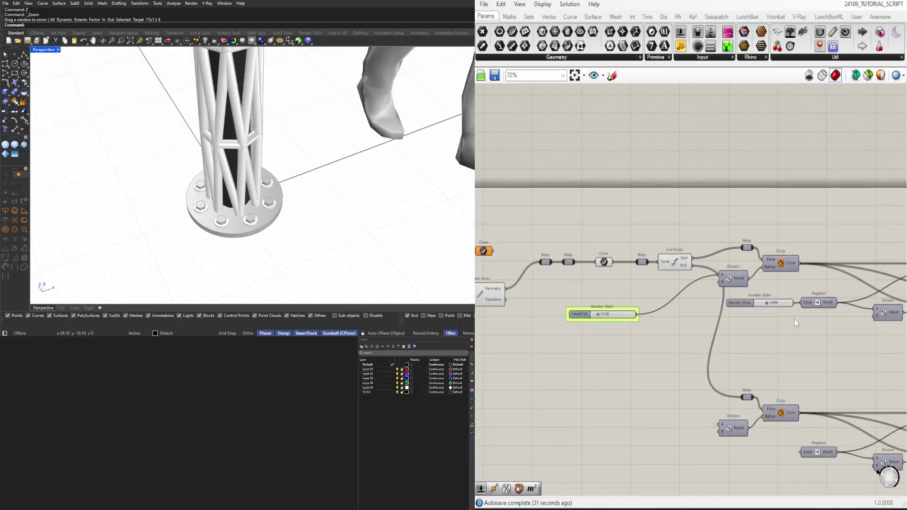
{"action": "scroll", "coordinate": [768, 304], "scroll_direction": "up", "scroll_amount": 4}
{"action": "right_click_drag", "start_coordinate": [768, 304], "coordinate": [624, 310]}
{"action": "scroll", "coordinate": [569, 305], "scroll_direction": "up", "scroll_amount": 3}
{"action": "right_click", "coordinate": [569, 305]}
{"action": "left_click", "coordinate": [706, 280]}
{"action": "scroll", "coordinate": [806, 336], "scroll_direction": "down", "scroll_amount": 3}
{"action": "right_click_drag", "start_coordinate": [806, 336], "coordinate": [781, 326]}
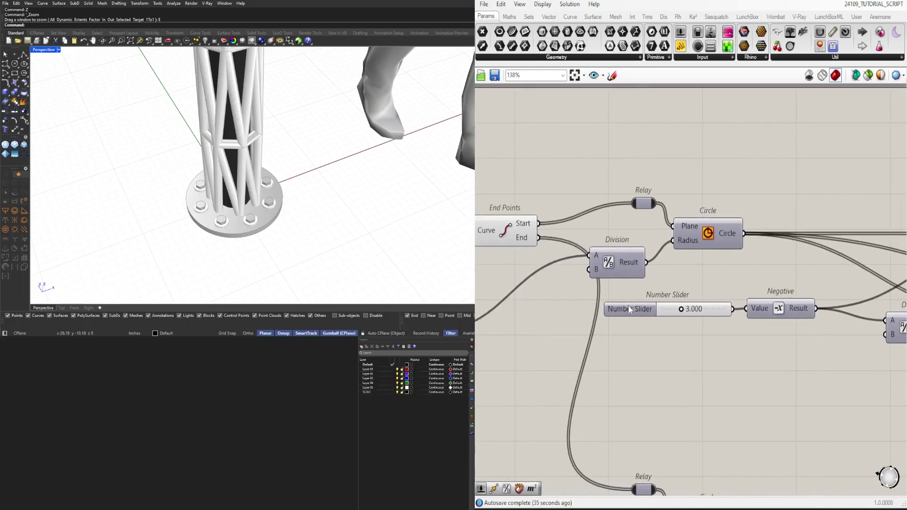
{"action": "double_click", "coordinate": [688, 308]}
{"action": "type", "text": "2.5"}
{"action": "key", "text": "Return"}
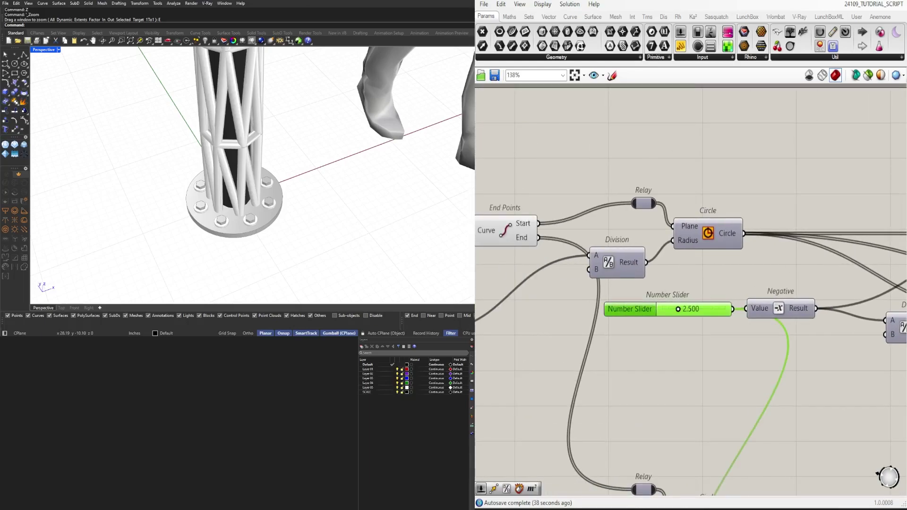
- Rename the Number Slider feeding the Negative component COL OFFSET and put it in its own group
{"action": "right_click", "coordinate": [635, 307]}
{"action": "left_click", "coordinate": [668, 314]}
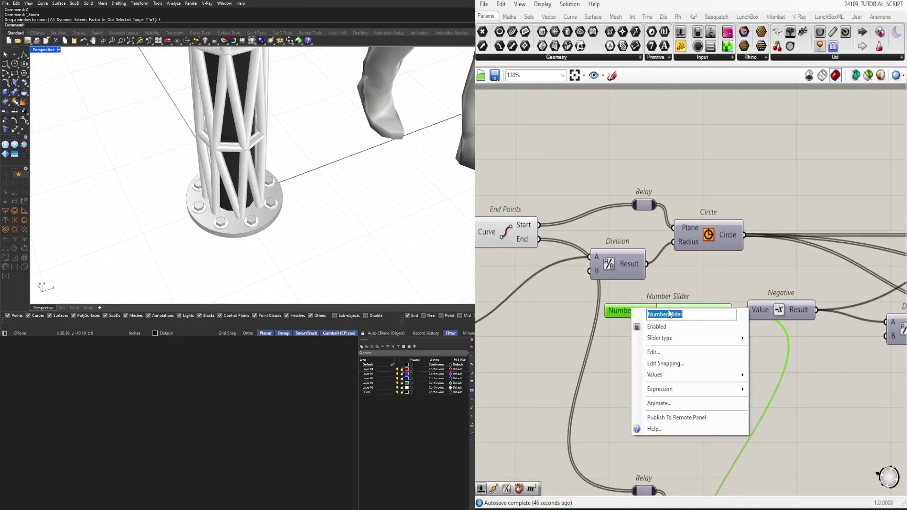
{"action": "type", "text": "PA"}
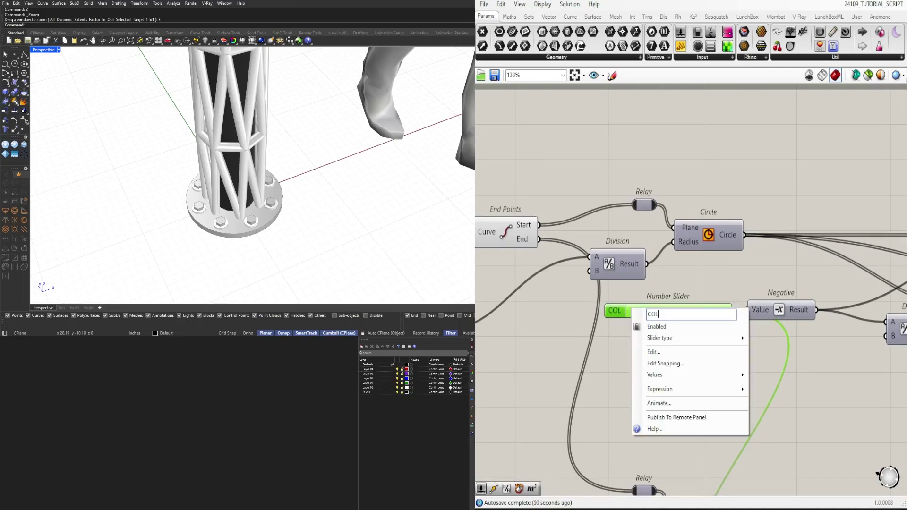
{"action": "key", "text": "Return"}
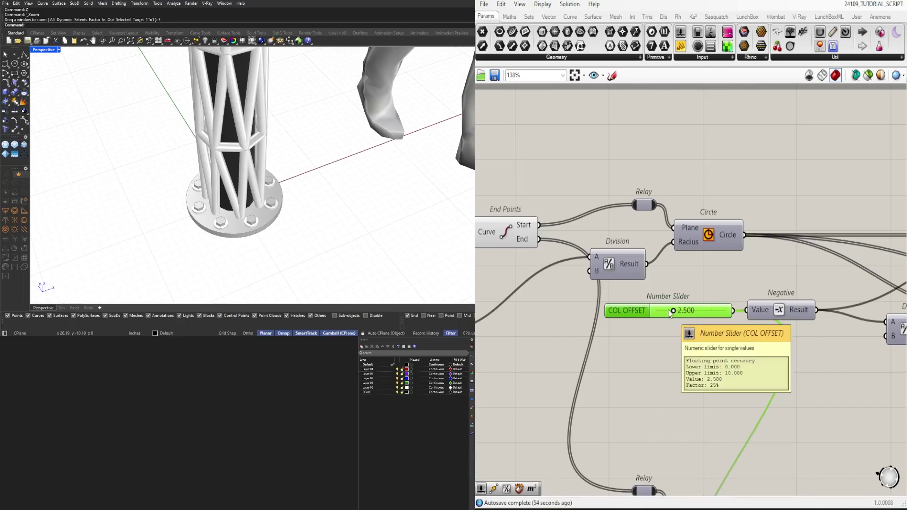
{"action": "scroll", "coordinate": [535, 335], "scroll_direction": "down", "scroll_amount": 3}
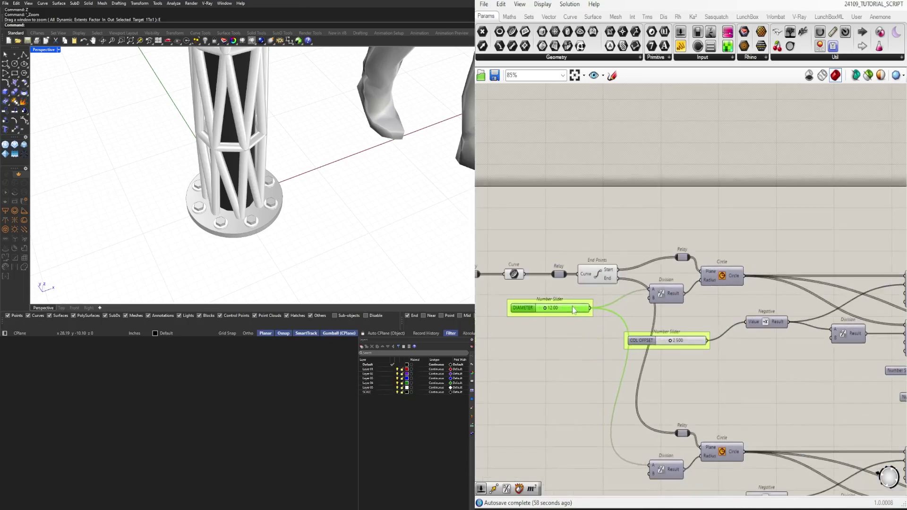
{"action": "scroll", "coordinate": [655, 342], "scroll_direction": "down", "scroll_amount": 3}
{"action": "scroll", "coordinate": [590, 284], "scroll_direction": "up", "scroll_amount": 4}
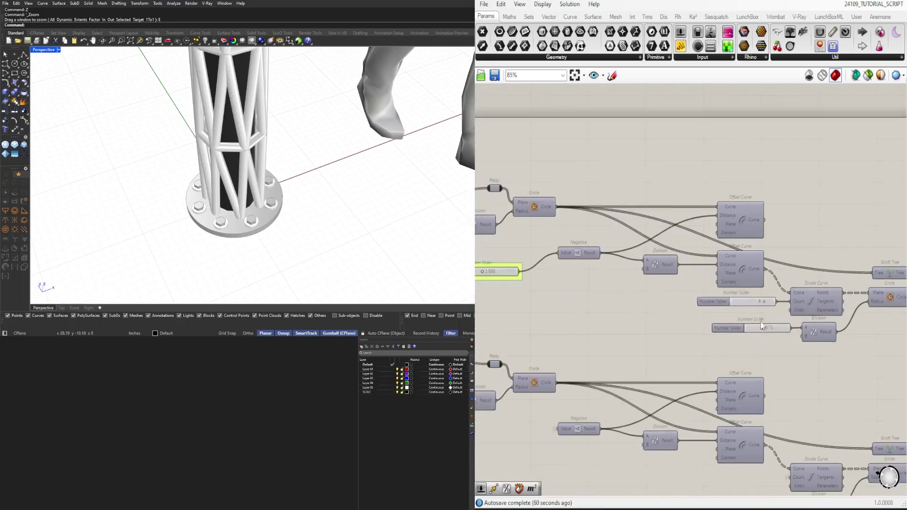
- Move the slider feeding Divide Curve's Count and the 0.75 slider feeding Division farther from their components to make room
{"action": "left_click_drag", "start_coordinate": [590, 282], "coordinate": [511, 280]}
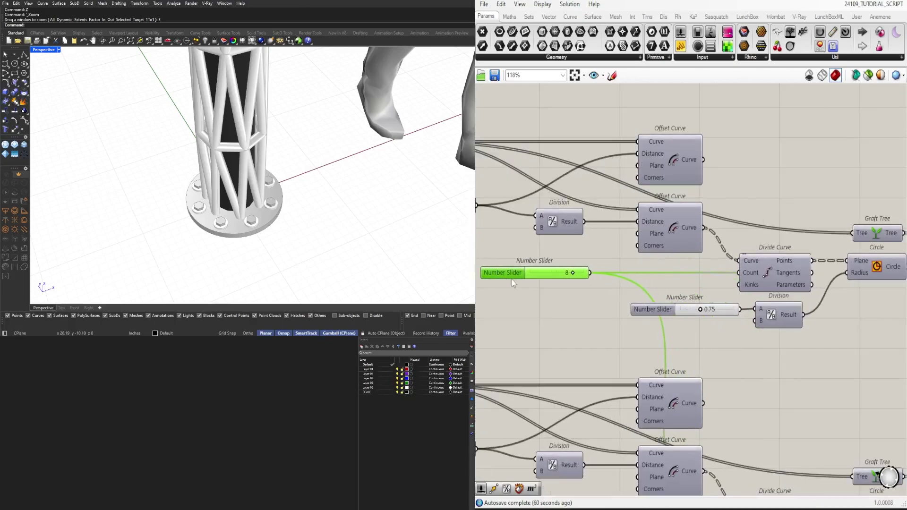
{"action": "right_click_drag", "start_coordinate": [512, 280], "coordinate": [683, 281]}
{"action": "scroll", "coordinate": [684, 292], "scroll_direction": "down", "scroll_amount": 2}
{"action": "scroll", "coordinate": [764, 308], "scroll_direction": "up", "scroll_amount": 1}
{"action": "left_click_drag", "start_coordinate": [764, 307], "coordinate": [743, 307]}
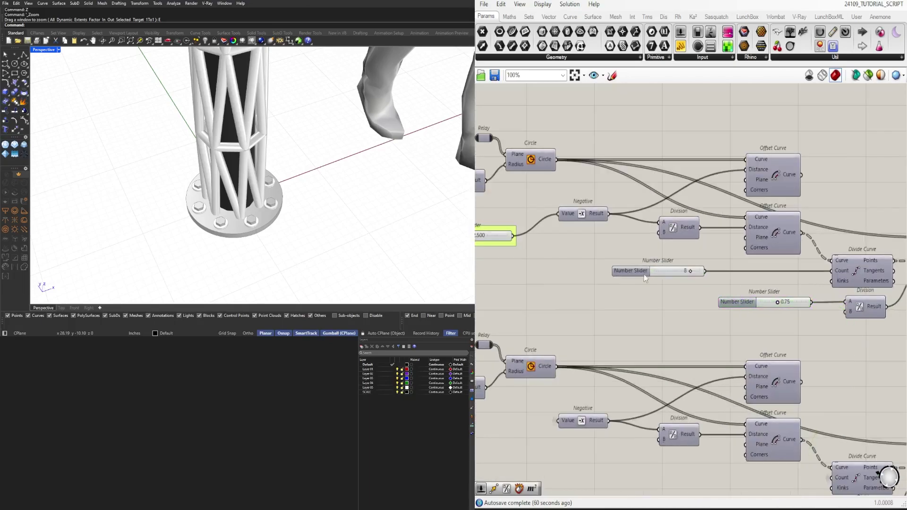
- Rename the slider feeding Divide Curve's Count BOLT HOLES and put it in its own group
{"action": "scroll", "coordinate": [686, 270], "scroll_direction": "up", "scroll_amount": 3}
{"action": "right_click", "coordinate": [579, 278]}
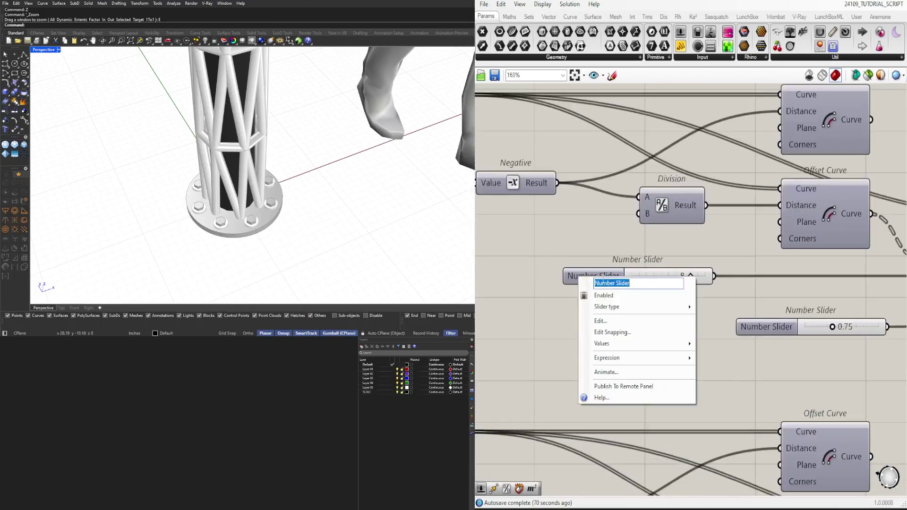
{"action": "type", "text": "BOL"}
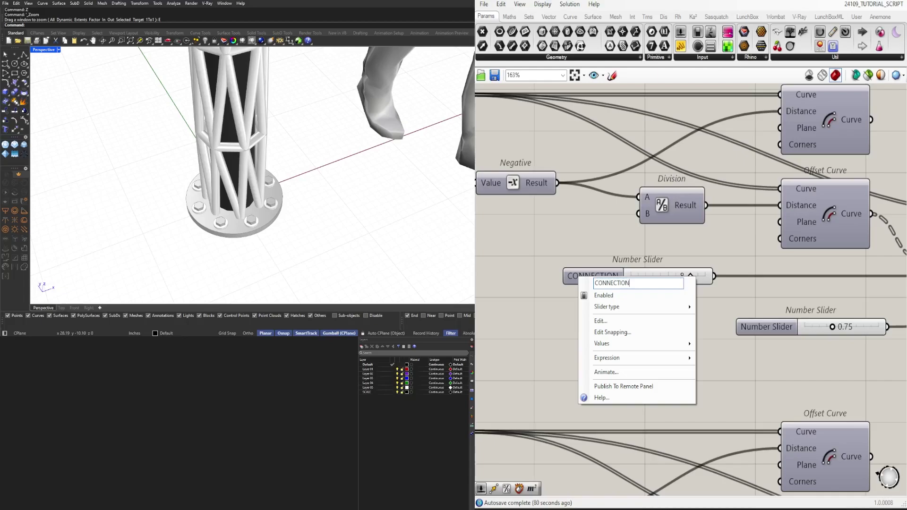
{"action": "key", "text": "BackSpace"}
{"action": "key", "text": "BackSpace"}
{"action": "key", "text": "BackSpace"}
{"action": "key", "text": "BackSpace"}
{"action": "key", "text": "BackSpace"}
{"action": "key", "text": "BackSpace"}
{"action": "key", "text": "BackSpace"}
{"action": "key", "text": "BackSpace"}
{"action": "key", "text": "BackSpace"}
{"action": "key", "text": "BackSpace"}
{"action": "key", "text": "Return"}
{"action": "left_click", "coordinate": [599, 281]}
{"action": "key", "text": "ctrl+g"}
- Set the Number Slider feeding the Division for the bolt-hole circle radius to 1
{"action": "scroll", "coordinate": [562, 300], "scroll_direction": "down", "scroll_amount": 3}
{"action": "left_click", "coordinate": [698, 321]}
{"action": "right_click_drag", "start_coordinate": [698, 322], "coordinate": [675, 320]}
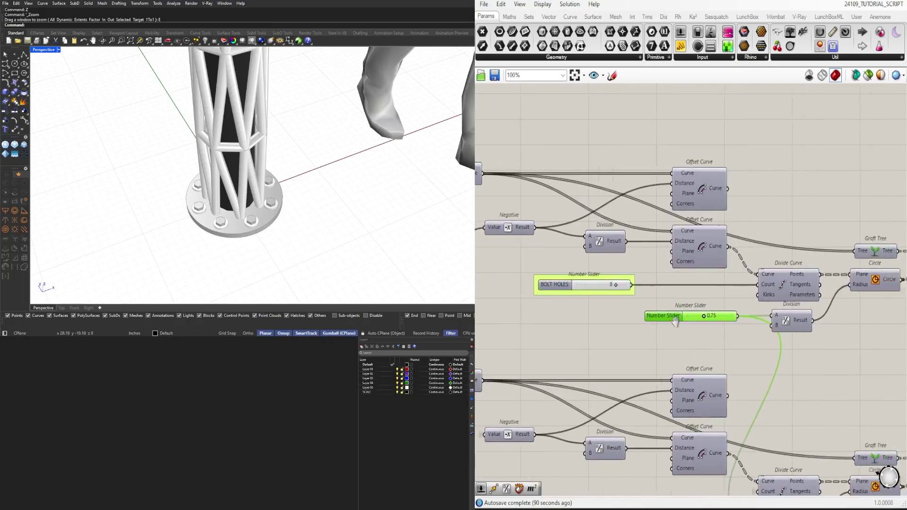
{"action": "scroll", "coordinate": [735, 325], "scroll_direction": "up", "scroll_amount": 3}
{"action": "double_click", "coordinate": [705, 316]}
{"action": "type", "text": "1"}
{"action": "key", "text": "Return"}
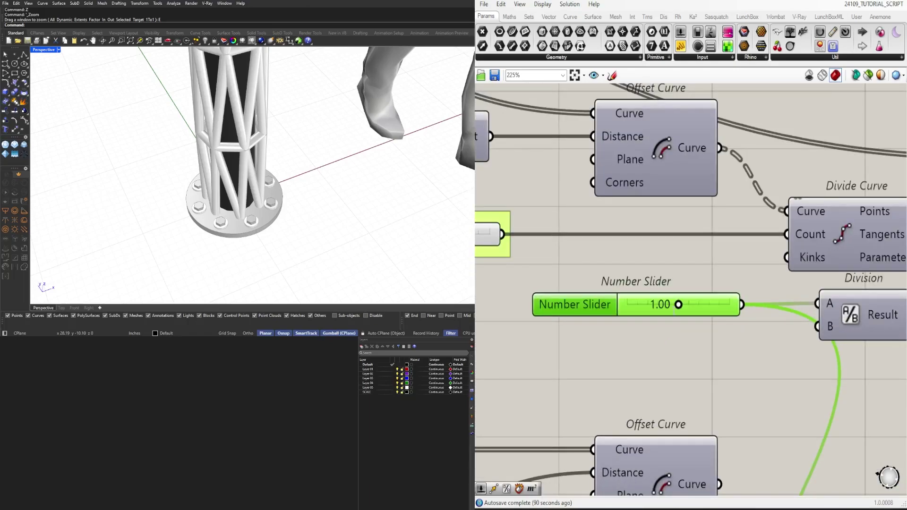
- Rename the slider feeding the bolt-hole radius Division WASHER OFFSET and group it
{"action": "right_click", "coordinate": [586, 305]}
{"action": "type", "text": "WASHER"}
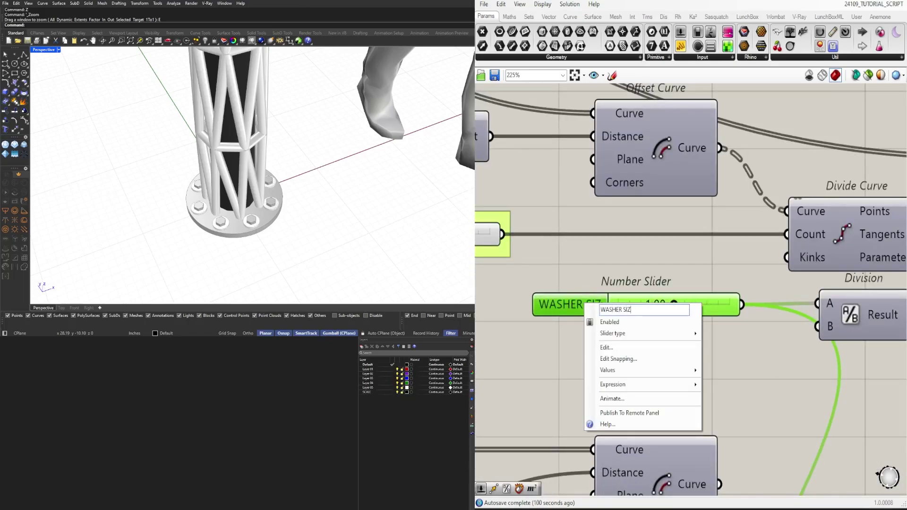
{"action": "type", "text": " OFFSET"}
{"action": "key", "text": "Return"}
{"action": "right_click", "coordinate": [604, 305]}
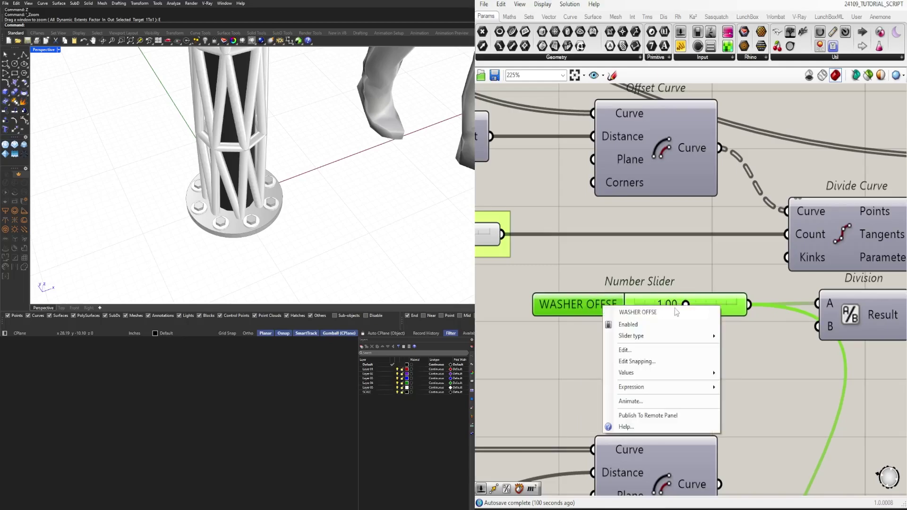
{"action": "left_click", "coordinate": [683, 264]}
{"action": "scroll", "coordinate": [597, 301], "scroll_direction": "down", "scroll_amount": 8}
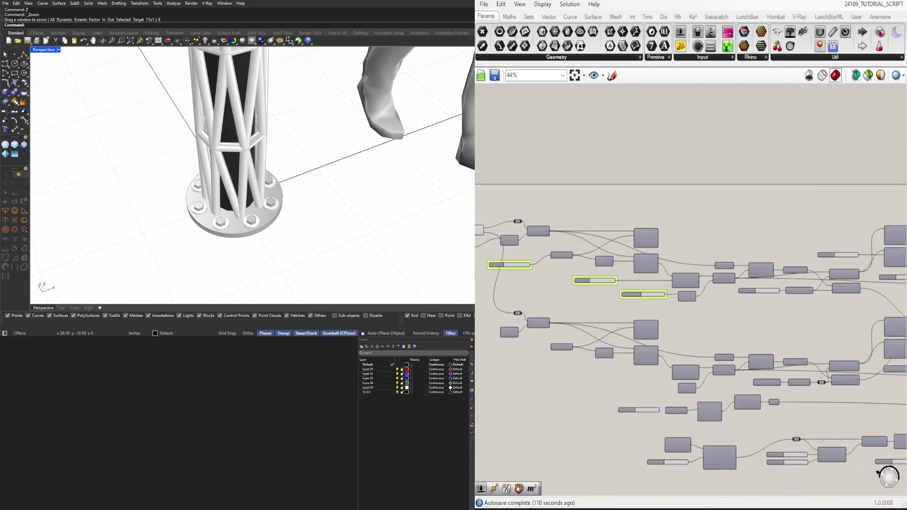
- Check what the base plate's Extrude produces, rename the slider feeding its Unit Z PLATE DEPTH and group it
{"action": "scroll", "coordinate": [678, 307], "scroll_direction": "up", "scroll_amount": 5}
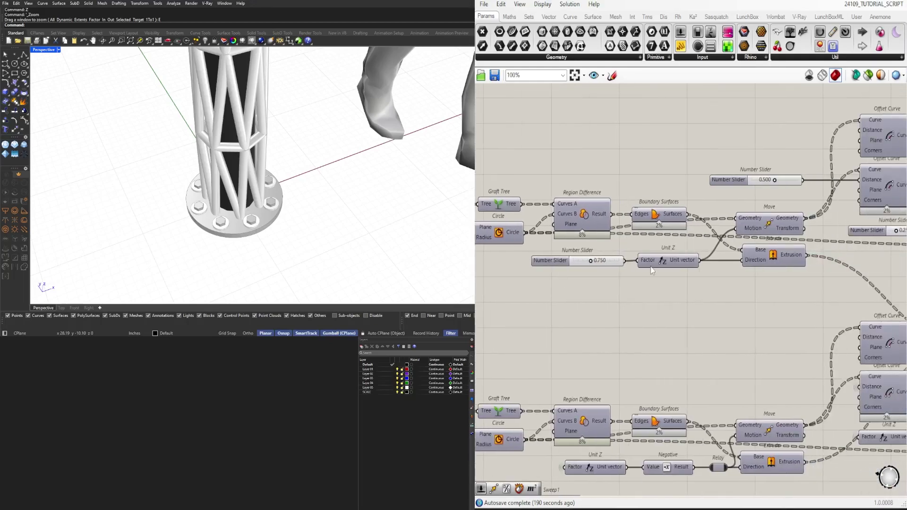
{"action": "middle_click", "coordinate": [774, 255]}
{"action": "scroll", "coordinate": [775, 256], "scroll_direction": "down", "scroll_amount": 1}
{"action": "middle_click", "coordinate": [789, 244]}
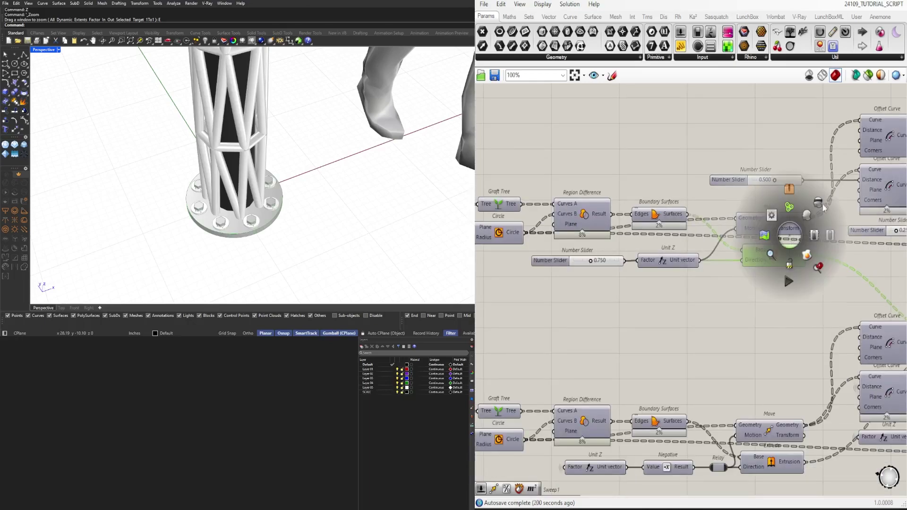
{"action": "right_click", "coordinate": [551, 259]}
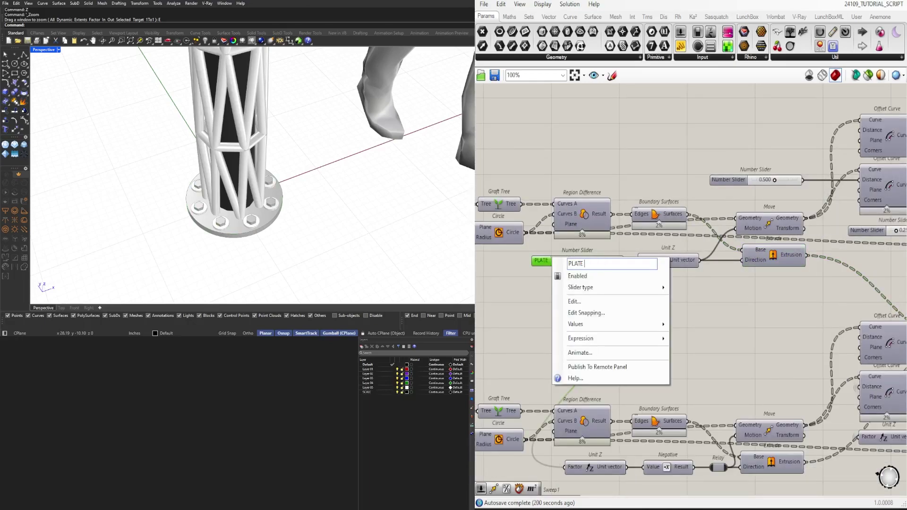
{"action": "left_click", "coordinate": [547, 260]}
{"action": "right_click", "coordinate": [547, 259]}
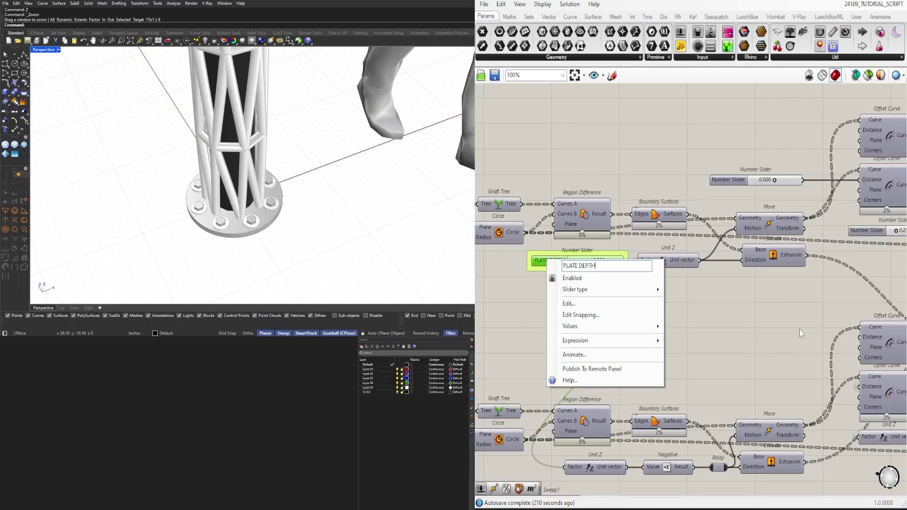
{"action": "key", "text": "Return"}
- Test 0.12 and 0.25 on the slider feeding the lower Offset Curve's Distance, and restore it to 0.5
{"action": "scroll", "coordinate": [734, 240], "scroll_direction": "down", "scroll_amount": 3}
{"action": "scroll", "coordinate": [804, 227], "scroll_direction": "up", "scroll_amount": 3}
{"action": "middle_click", "coordinate": [816, 205]}
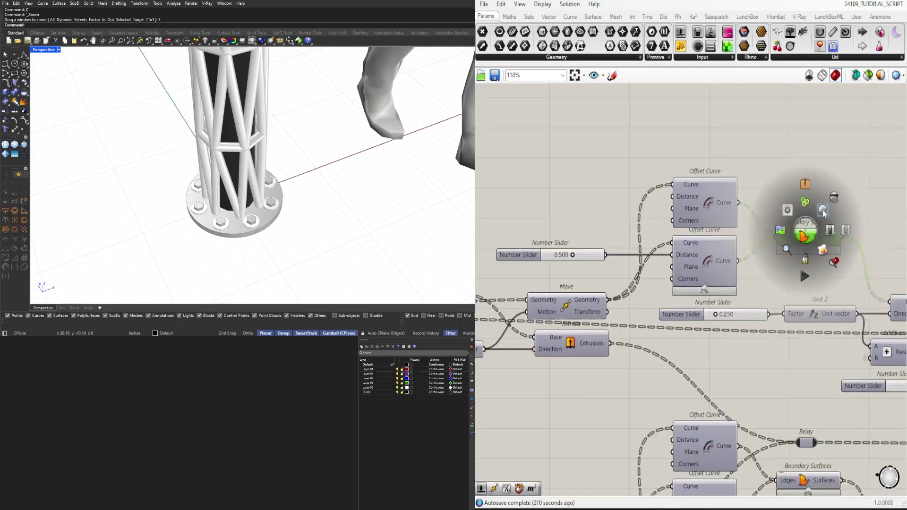
{"action": "scroll", "coordinate": [552, 255], "scroll_direction": "up", "scroll_amount": 4}
{"action": "double_click", "coordinate": [558, 253]}
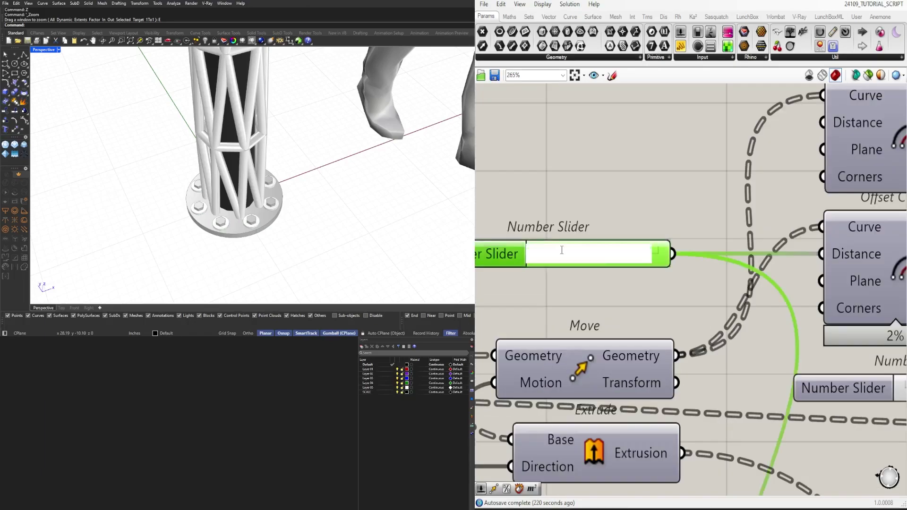
{"action": "type", "text": "0.12"}
{"action": "key", "text": "Return"}
{"action": "double_click", "coordinate": [566, 252]}
{"action": "type", "text": "0.25"}
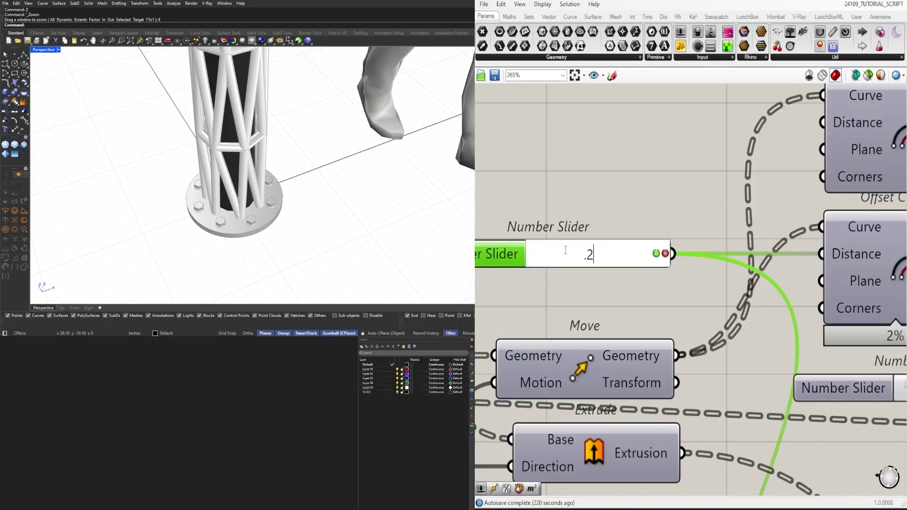
{"action": "key", "text": "Return"}
{"action": "double_click", "coordinate": [573, 259]}
{"action": "type", "text": "0.5"}
{"action": "key", "text": "Return"}
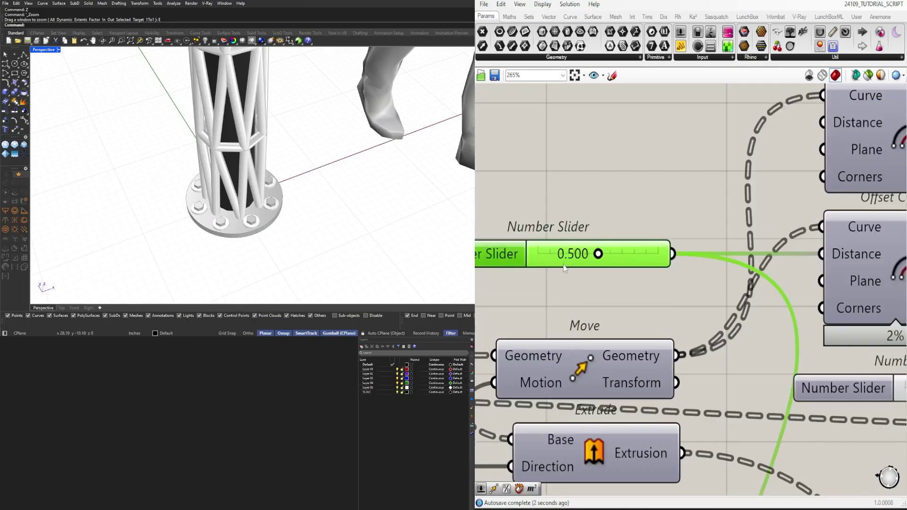
- Rename the 0.500 slider feeding the Offset Curve's Distance WASHER OFFSET
{"action": "scroll", "coordinate": [560, 263], "scroll_direction": "down", "scroll_amount": 4}
{"action": "right_click", "coordinate": [546, 265]}
{"action": "type", "text": "WASH"}
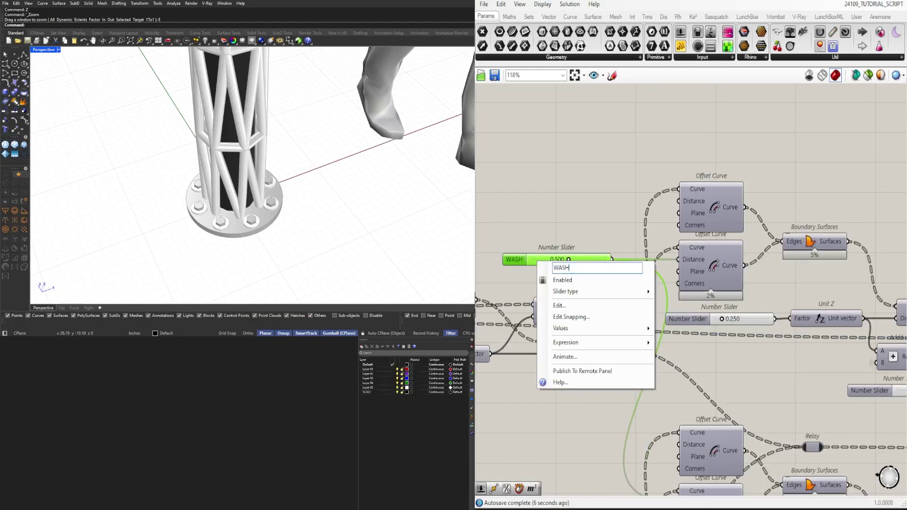
{"action": "type", "text": "ER OFFSET"}
{"action": "key", "text": "Return"}
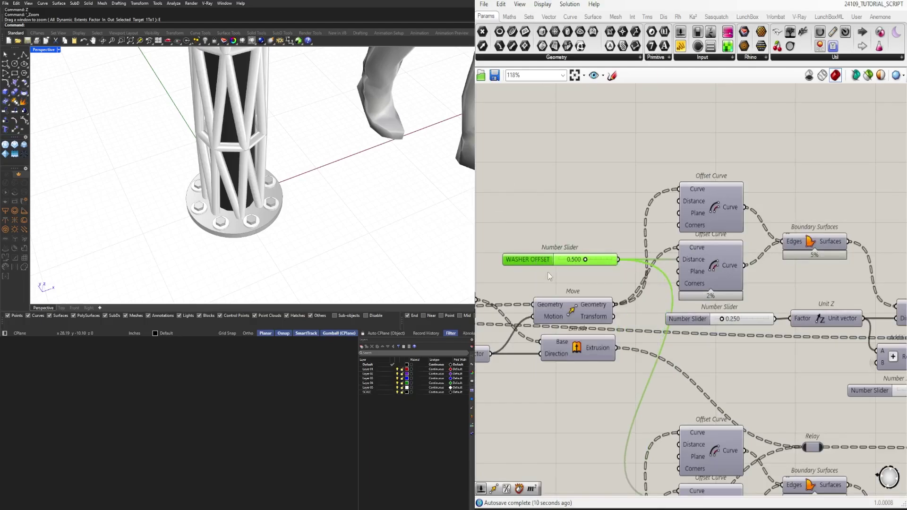
- Set the slider feeding the bolt-hole radius Division to 1.21 and rename it PLATE HOLE SIZE
{"action": "right_click_drag", "start_coordinate": [548, 271], "coordinate": [708, 371]}
{"action": "scroll", "coordinate": [593, 332], "scroll_direction": "up", "scroll_amount": 1}
{"action": "scroll", "coordinate": [593, 332], "scroll_direction": "down", "scroll_amount": 2}
{"action": "scroll", "coordinate": [708, 371], "scroll_direction": "up", "scroll_amount": 1}
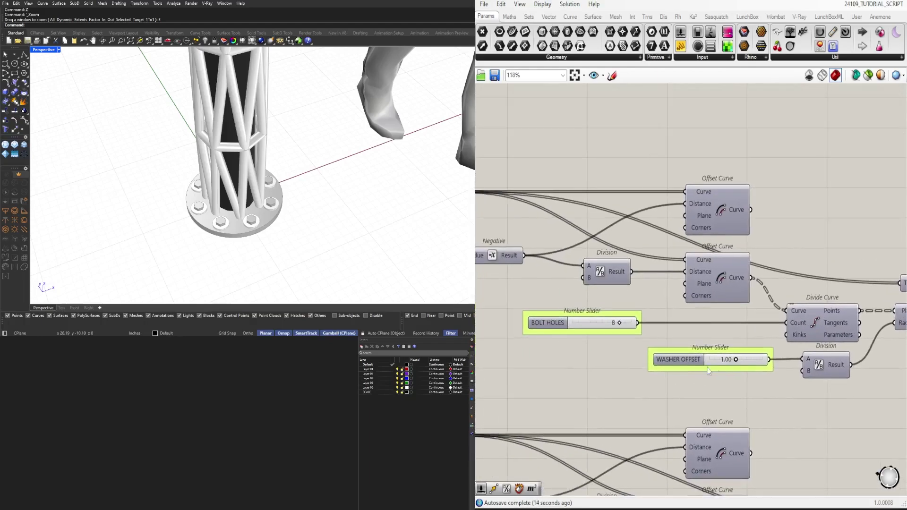
{"action": "scroll", "coordinate": [741, 370], "scroll_direction": "up", "scroll_amount": 5}
{"action": "left_click_drag", "start_coordinate": [735, 351], "coordinate": [747, 353]}
{"action": "right_click", "coordinate": [579, 362]}
{"action": "type", "text": "PLATE "}
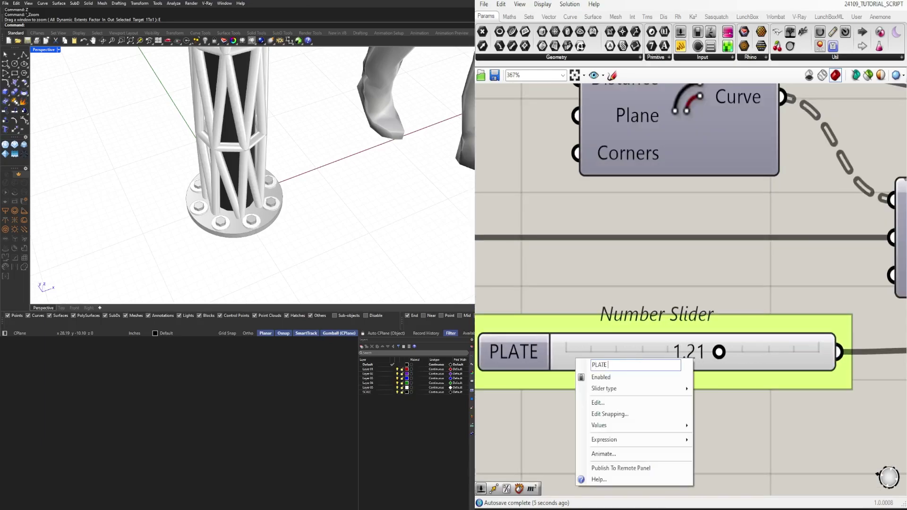
{"action": "type", "text": "HOLE SIZE"}
{"action": "key", "text": "Return"}
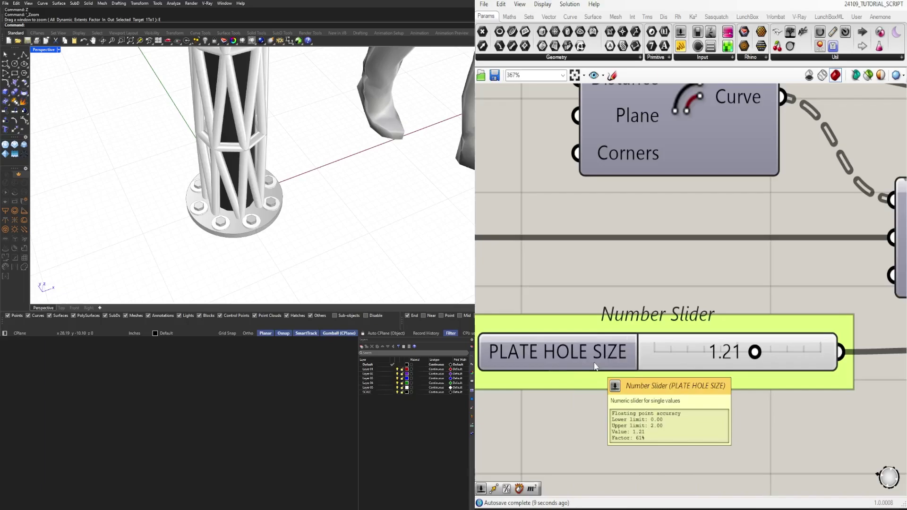
- Group the WASHER OFFSET slider that feeds the Offset Curve's Distance
{"action": "scroll", "coordinate": [626, 361], "scroll_direction": "down", "scroll_amount": 5}
{"action": "scroll", "coordinate": [625, 361], "scroll_direction": "down", "scroll_amount": 2}
{"action": "right_click_drag", "start_coordinate": [827, 380], "coordinate": [586, 375]}
{"action": "right_click_drag", "start_coordinate": [702, 262], "coordinate": [667, 284]}
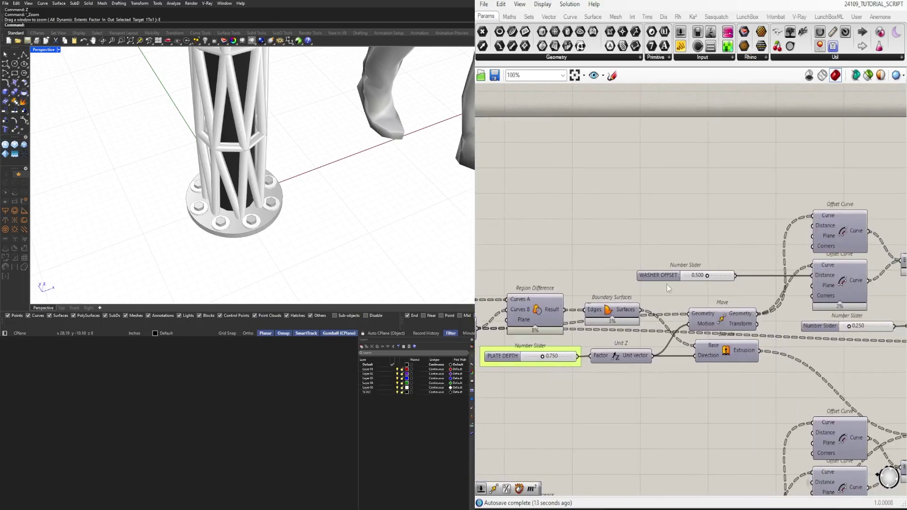
{"action": "scroll", "coordinate": [661, 276], "scroll_direction": "up", "scroll_amount": 2}
{"action": "right_click", "coordinate": [665, 274]}
{"action": "left_click", "coordinate": [651, 275]}
{"action": "key", "text": "ctrl+g"}
- Toggle the preview of the Extrude driven by the 0.250 slider to identify which part it produces
{"action": "scroll", "coordinate": [673, 230], "scroll_direction": "down", "scroll_amount": 4}
{"action": "right_click_drag", "start_coordinate": [846, 272], "coordinate": [654, 270]}
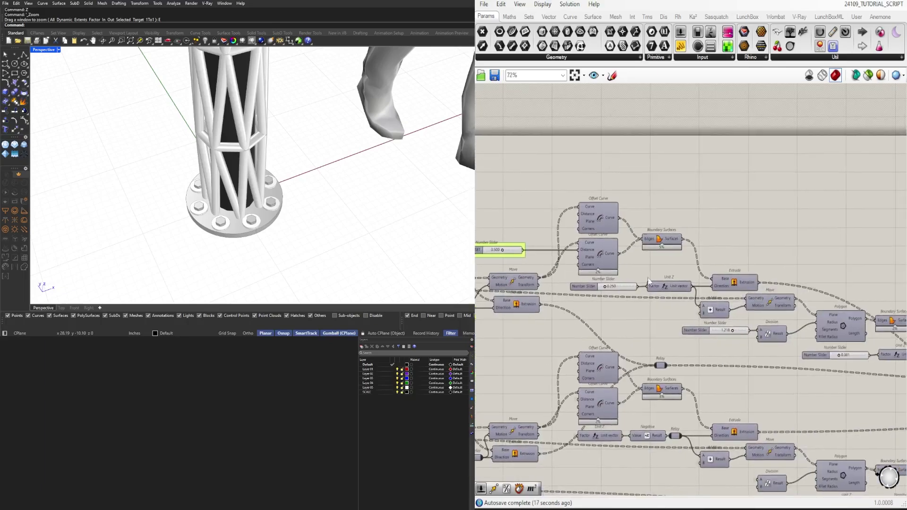
{"action": "scroll", "coordinate": [654, 270], "scroll_direction": "up", "scroll_amount": 3}
{"action": "scroll", "coordinate": [755, 300], "scroll_direction": "down", "scroll_amount": 3}
{"action": "scroll", "coordinate": [632, 294], "scroll_direction": "up", "scroll_amount": 3}
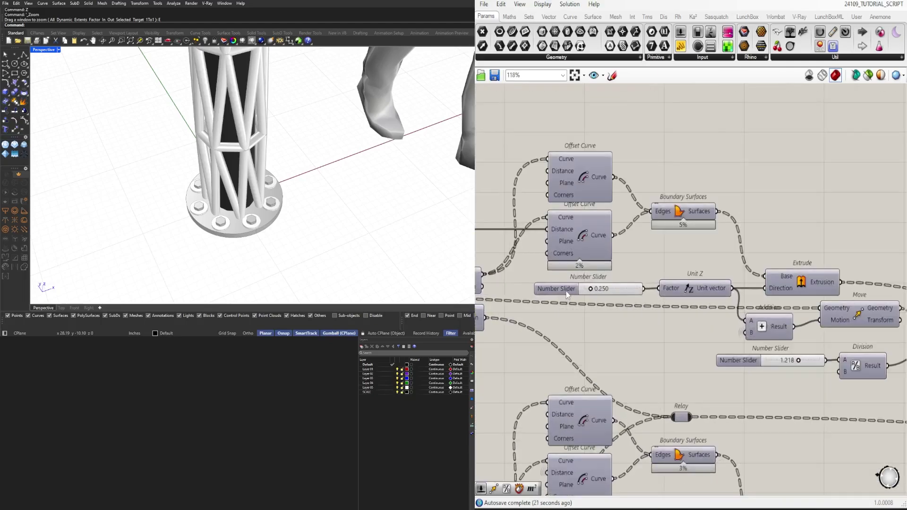
{"action": "left_click", "coordinate": [631, 293]}
{"action": "left_click", "coordinate": [805, 284]}
{"action": "middle_click", "coordinate": [816, 256]}
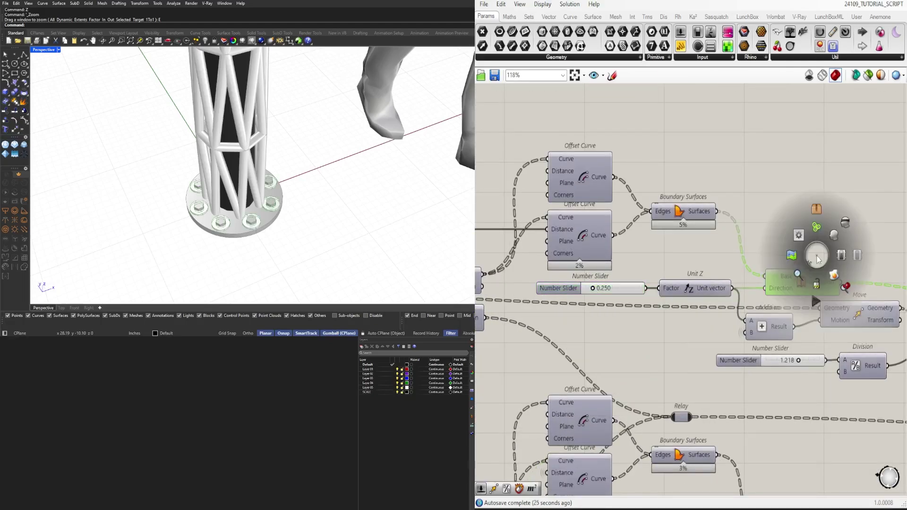
{"action": "left_click", "coordinate": [842, 220]}
{"action": "left_click", "coordinate": [843, 200]}
- Rename the 0.250 slider feeding Unit Z WASHER DEPTH and put it in its own group
{"action": "right_click", "coordinate": [559, 290]}
{"action": "type", "text": "WASHER DEP"}
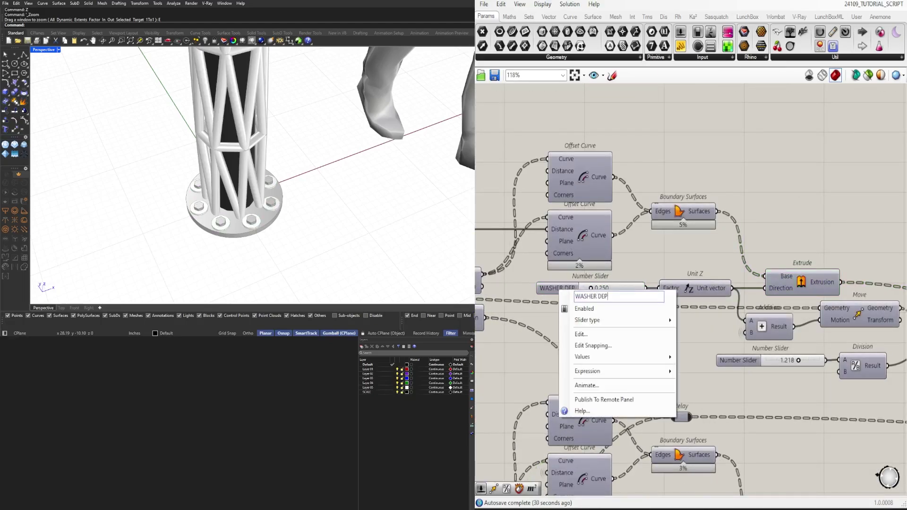
{"action": "key", "text": "Return"}
{"action": "left_click", "coordinate": [583, 291]}
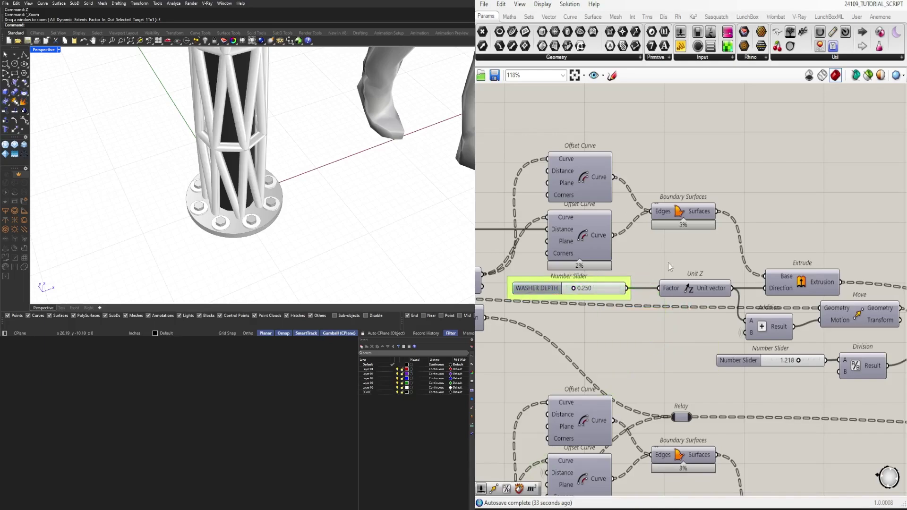
- Rename the slider feeding the Division for the Polygon's Radius BOLT SIZE
{"action": "scroll", "coordinate": [638, 338], "scroll_direction": "up", "scroll_amount": 1}
{"action": "right_click", "coordinate": [554, 323]}
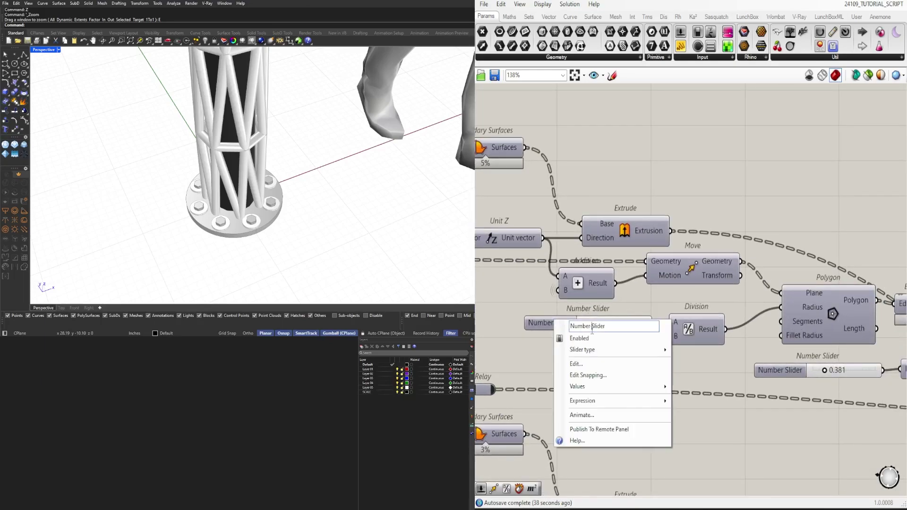
{"action": "type", "text": "BOLT SIZE"}
{"action": "key", "text": "Return"}
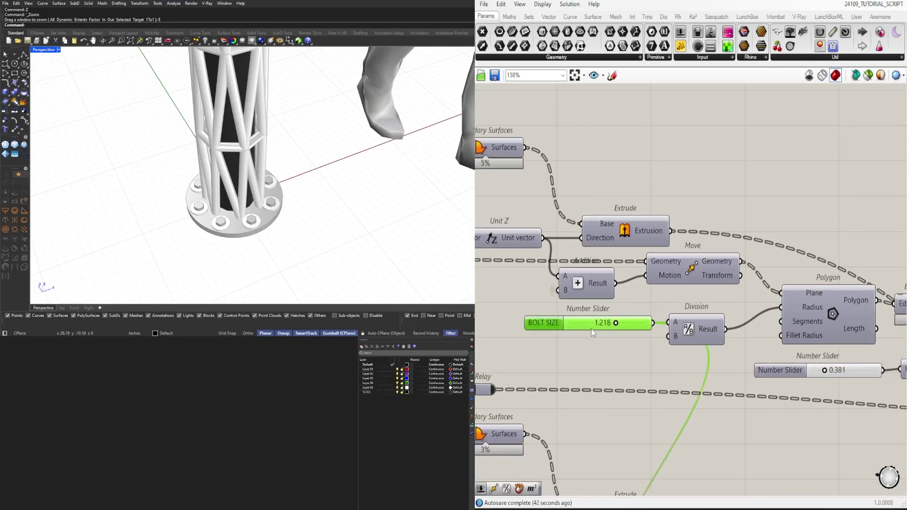
- Set the BOLT SIZE slider to 1.000
{"action": "double_click", "coordinate": [591, 328]}
{"action": "type", "text": "1."}
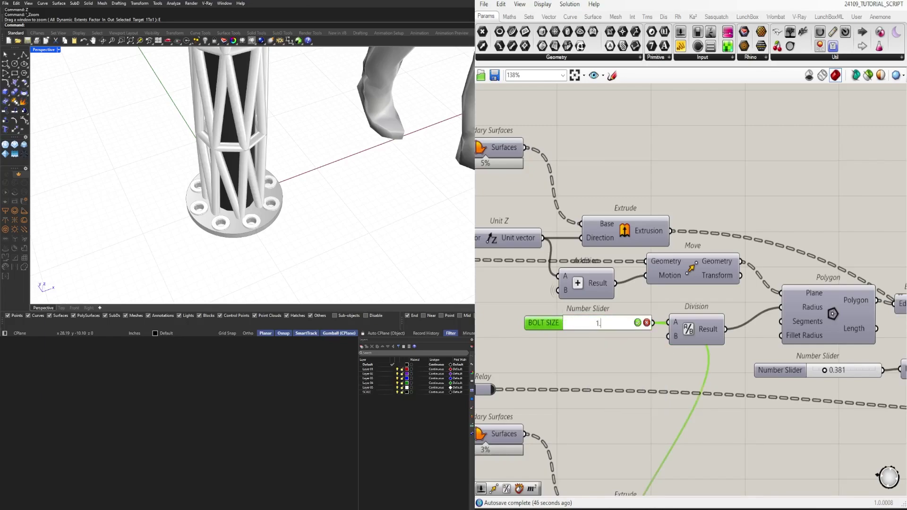
{"action": "key", "text": "Return"}
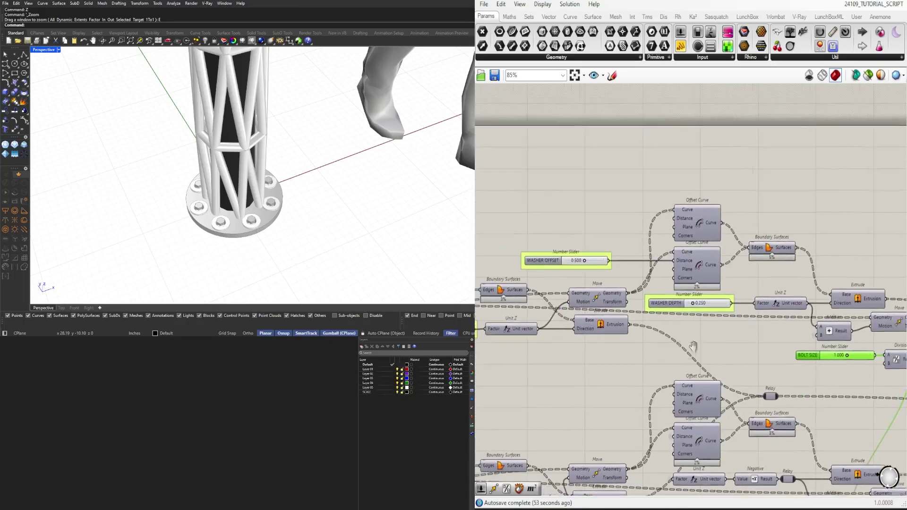
- Set the PLATE HOLE SIZE slider to 0.50
{"action": "right_click_drag", "start_coordinate": [693, 346], "coordinate": [825, 353]}
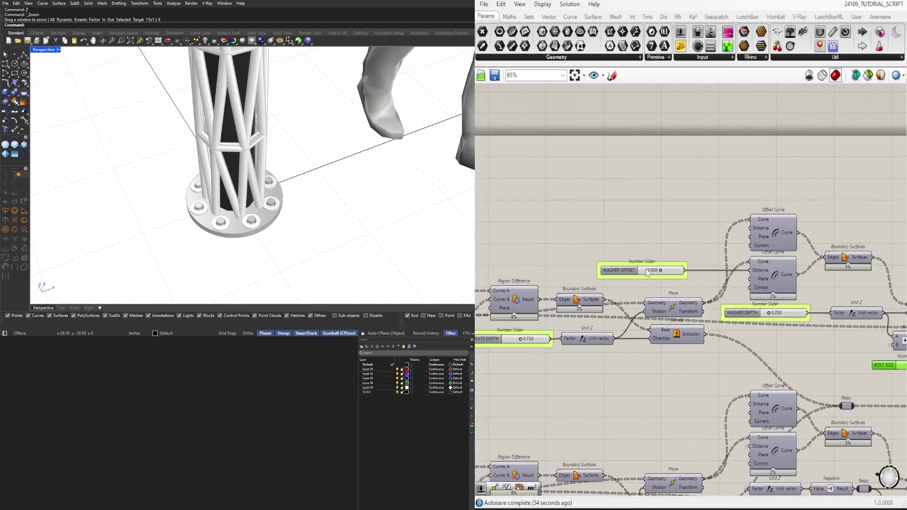
{"action": "right_click_drag", "start_coordinate": [646, 273], "coordinate": [733, 273]}
{"action": "right_click_drag", "start_coordinate": [642, 341], "coordinate": [872, 337]}
{"action": "scroll", "coordinate": [679, 340], "scroll_direction": "up", "scroll_amount": 5}
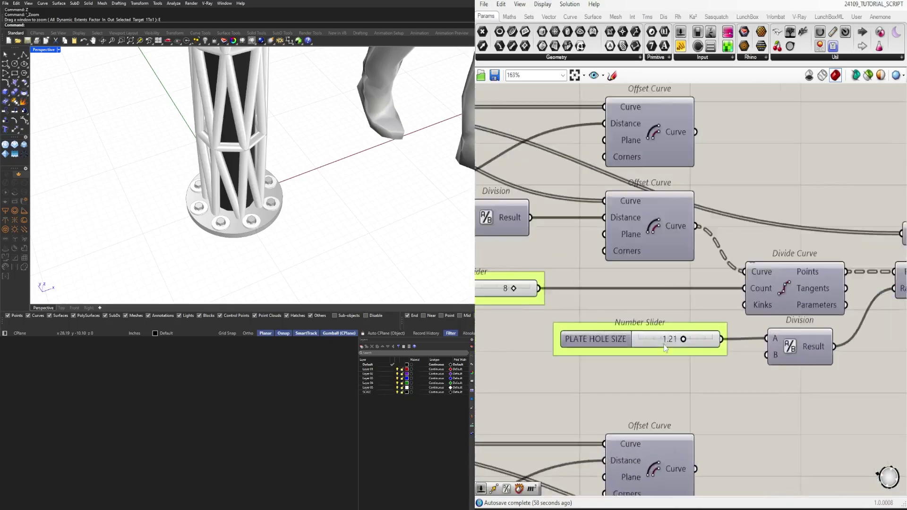
{"action": "double_click", "coordinate": [683, 336]}
{"action": "key", "text": "Return"}
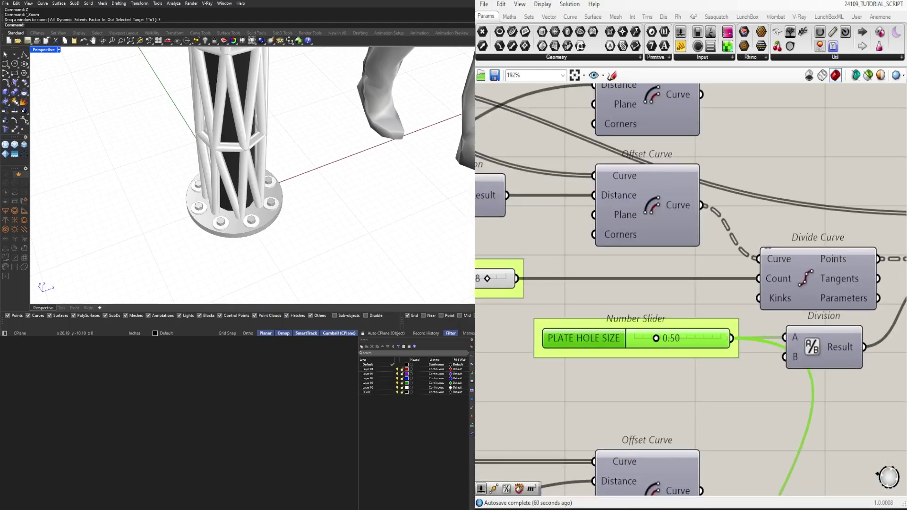
- Put the BOLT SIZE slider that feeds the Polygon's radius Division in its own group
{"action": "scroll", "coordinate": [682, 336], "scroll_direction": "down", "scroll_amount": 8}
{"action": "scroll", "coordinate": [707, 331], "scroll_direction": "up", "scroll_amount": 4}
{"action": "right_click_drag", "start_coordinate": [779, 305], "coordinate": [561, 272]}
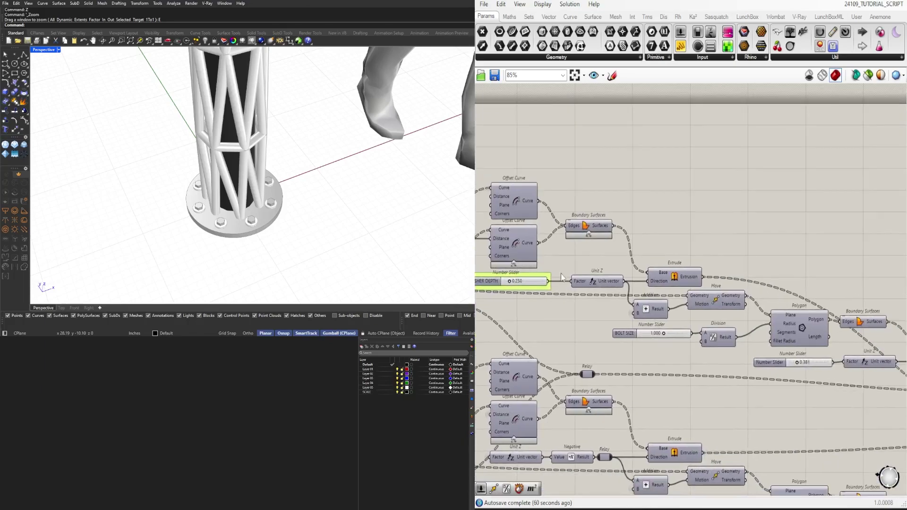
{"action": "scroll", "coordinate": [711, 339], "scroll_direction": "up", "scroll_amount": 3}
{"action": "left_click", "coordinate": [650, 327]}
{"action": "key", "text": "ctrl+g"}
{"action": "left_click_drag", "start_coordinate": [648, 330], "coordinate": [641, 328]}
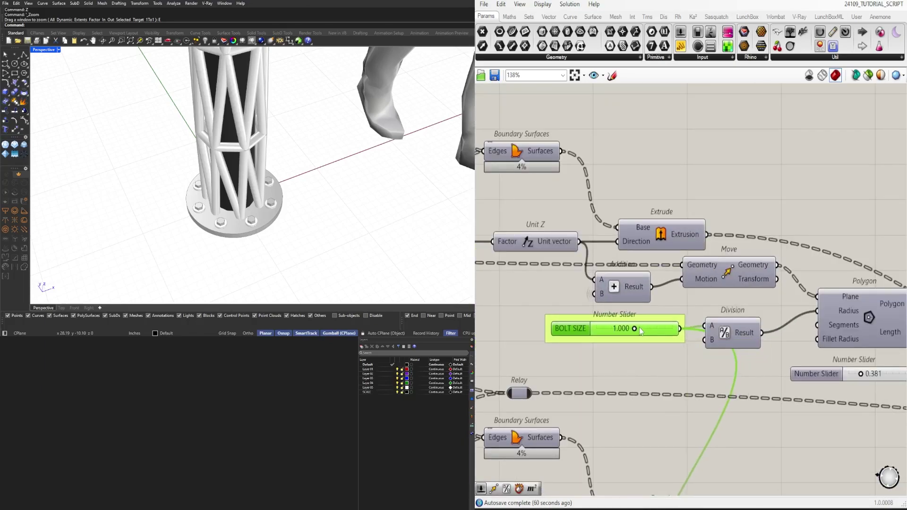
- Try 0.700 for the BOLT SIZE slider and settle on 0.8
{"action": "double_click", "coordinate": [608, 331]}
{"action": "type", "text": ".7"}
{"action": "key", "text": "Return"}
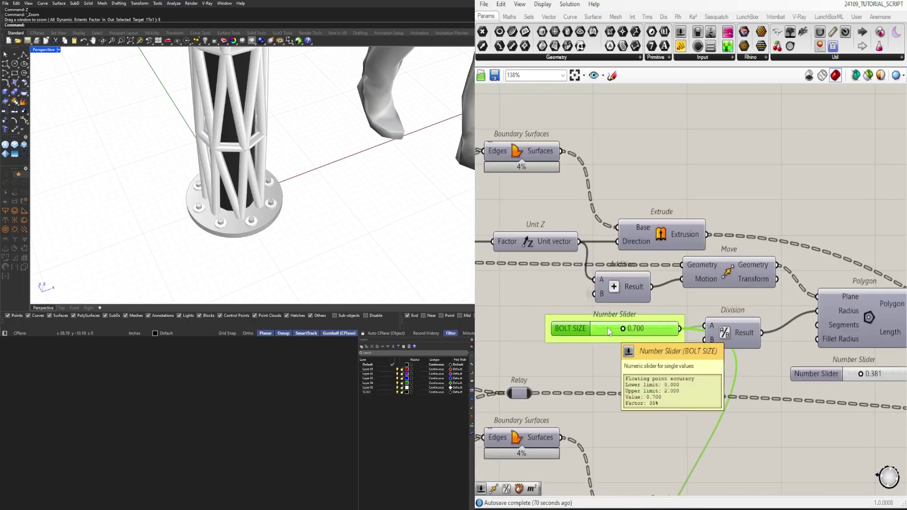
{"action": "double_click", "coordinate": [609, 331]}
{"action": "type", "text": ".8"}
{"action": "key", "text": "Return"}
- Toggle the preview of the Extrude driven by the 0.381 slider to identify which part it produces
{"action": "scroll", "coordinate": [704, 321], "scroll_direction": "down", "scroll_amount": 3}
{"action": "scroll", "coordinate": [722, 316], "scroll_direction": "up", "scroll_amount": 3}
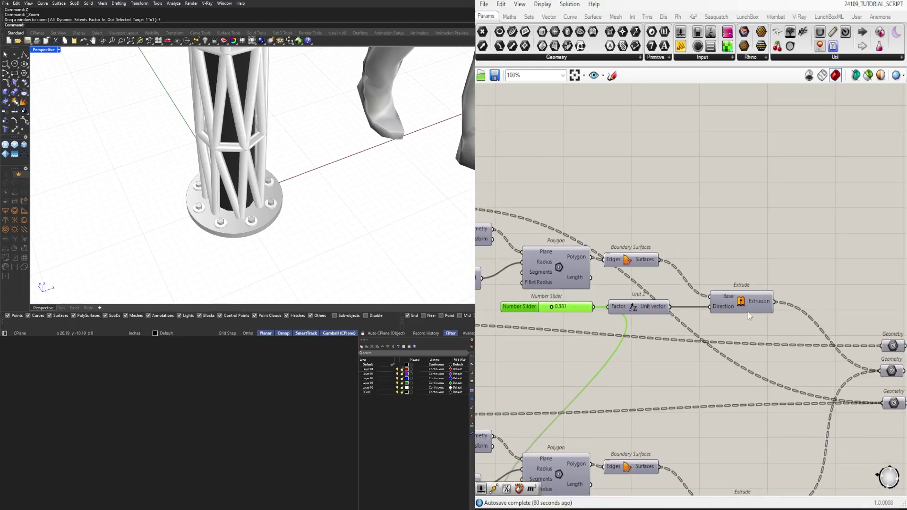
{"action": "left_click", "coordinate": [737, 305]}
{"action": "scroll", "coordinate": [730, 302], "scroll_direction": "up", "scroll_amount": 1}
{"action": "middle_click", "coordinate": [729, 301]}
{"action": "left_click", "coordinate": [752, 272]}
{"action": "middle_click", "coordinate": [751, 276]}
- Rename the 0.381 slider feeding Unit Z BOLT HT and put it in its own group
{"action": "right_click_drag", "start_coordinate": [596, 331], "coordinate": [700, 333]}
{"action": "right_click", "coordinate": [585, 306]}
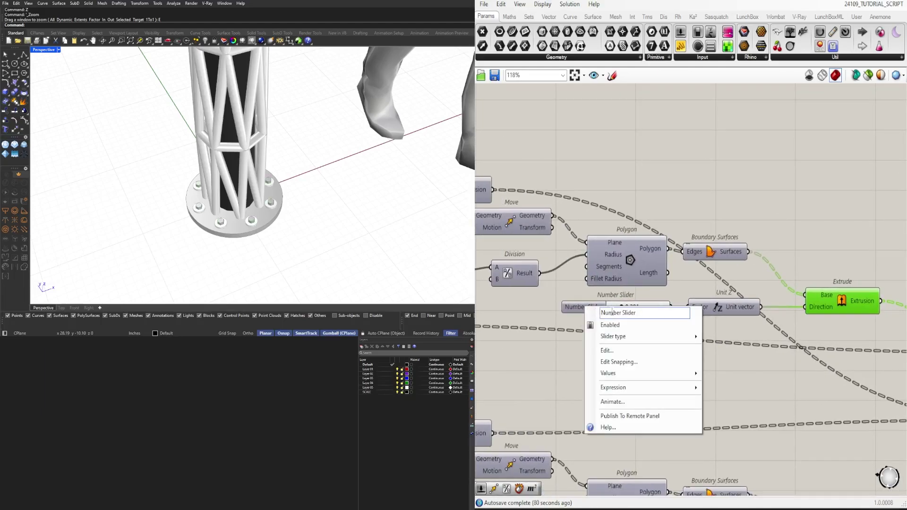
{"action": "type", "text": "HOLT HT"}
{"action": "left_click", "coordinate": [792, 245]}
{"action": "scroll", "coordinate": [793, 245], "scroll_direction": "down", "scroll_amount": 6}
{"action": "scroll", "coordinate": [758, 250], "scroll_direction": "up", "scroll_amount": 4}
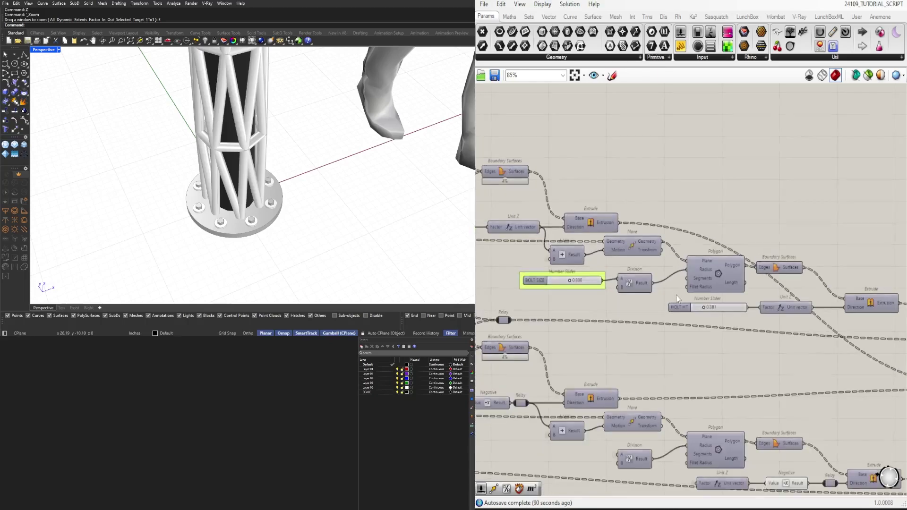
{"action": "left_click", "coordinate": [679, 307]}
{"action": "key", "text": "ctrl+g"}
{"action": "left_click", "coordinate": [762, 218]}
- Toggle the preview of the Offset Curve driven by the 0.904 slider and examine the base plate from below
{"action": "scroll", "coordinate": [763, 215], "scroll_direction": "down", "scroll_amount": 8}
{"action": "scroll", "coordinate": [736, 316], "scroll_direction": "up", "scroll_amount": 10}
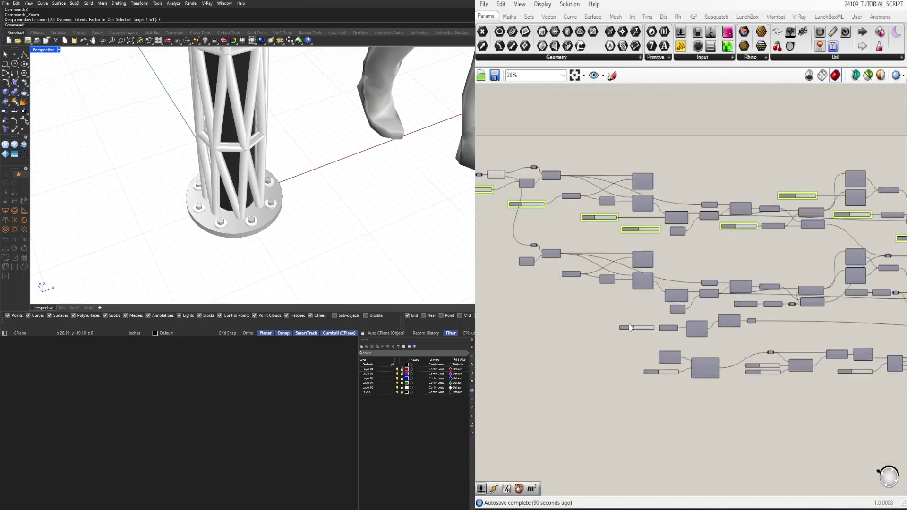
{"action": "right_click_drag", "start_coordinate": [728, 331], "coordinate": [744, 361]}
{"action": "left_click_drag", "start_coordinate": [678, 381], "coordinate": [664, 315]}
{"action": "middle_click", "coordinate": [665, 315]}
{"action": "left_click", "coordinate": [687, 286]}
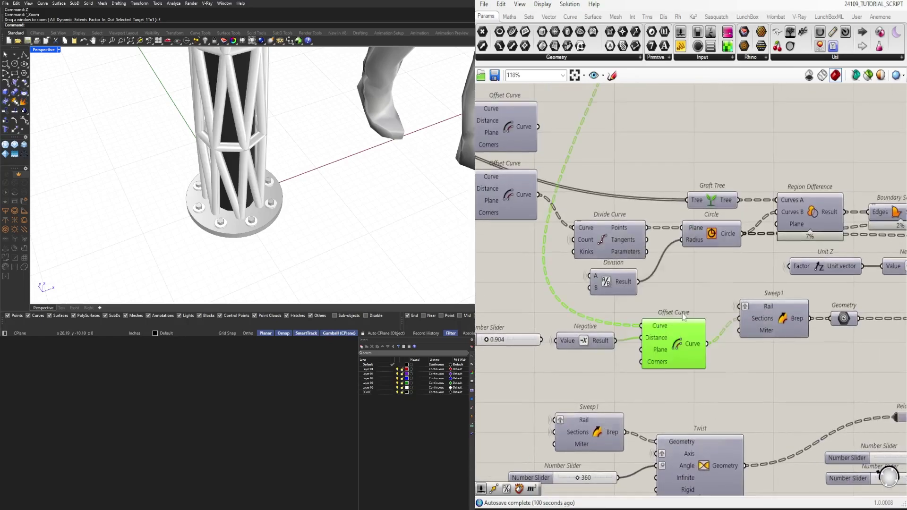
{"action": "middle_click", "coordinate": [684, 300]}
{"action": "left_click", "coordinate": [710, 265]}
{"action": "right_click_drag", "start_coordinate": [350, 272], "coordinate": [373, 105]}
{"action": "scroll", "coordinate": [367, 217], "scroll_direction": "down", "scroll_amount": 6}
{"action": "scroll", "coordinate": [330, 176], "scroll_direction": "up", "scroll_amount": 10}
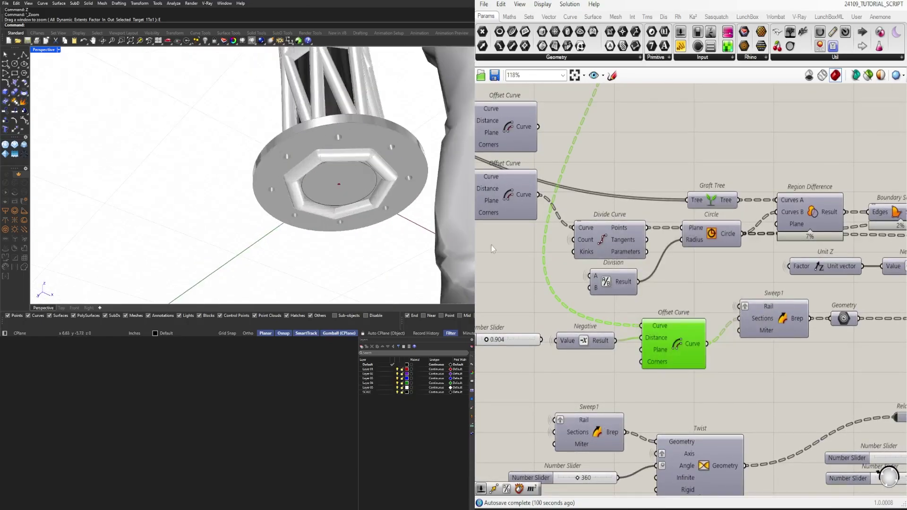
- Try 0.500 for the slider feeding the Negative before the Offset Curve and settle on 1.000
{"action": "right_click_drag", "start_coordinate": [543, 369], "coordinate": [643, 355]}
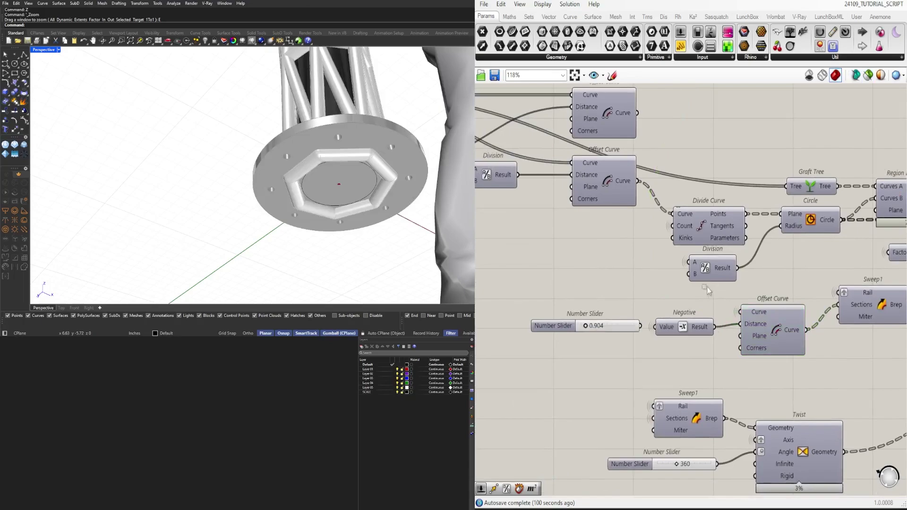
{"action": "double_click", "coordinate": [598, 326]}
{"action": "type", "text": "0"}
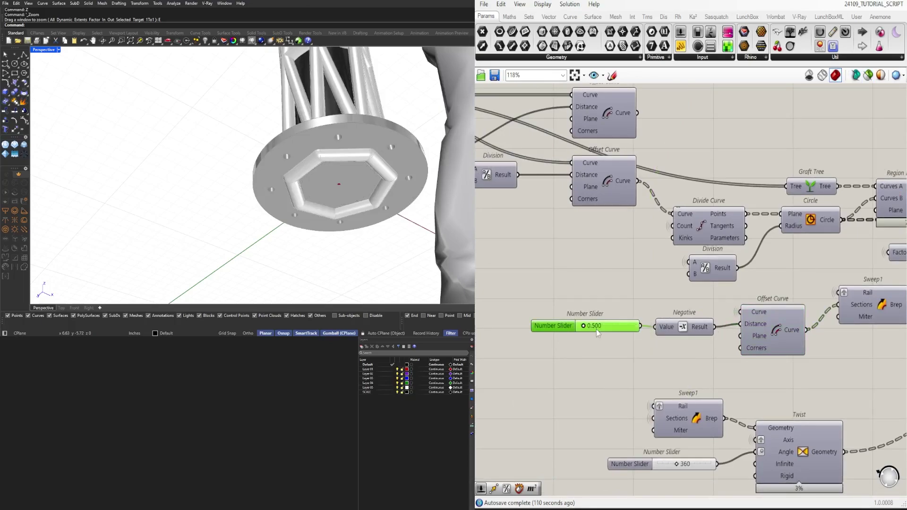
{"action": "key", "text": "Return"}
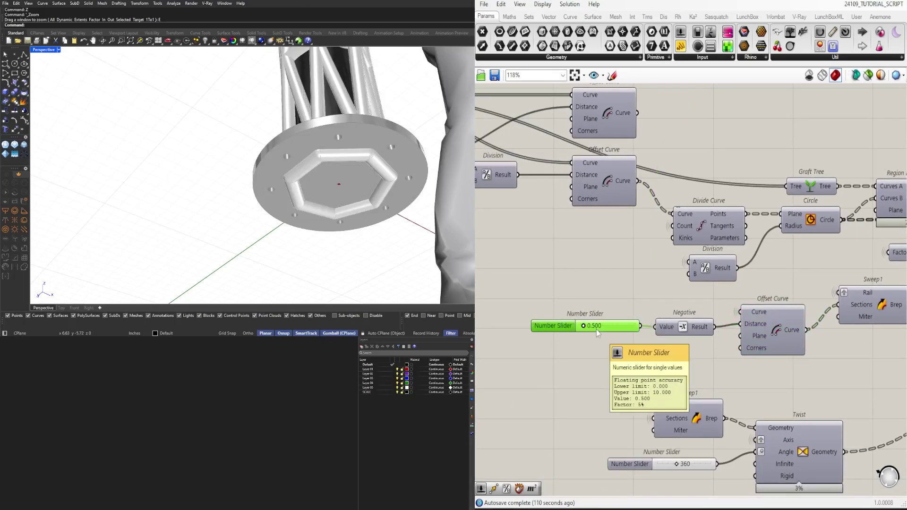
- Rename the slider feeding the Negative COLUMN SIZE and put it in its own group
{"action": "right_click", "coordinate": [596, 329]}
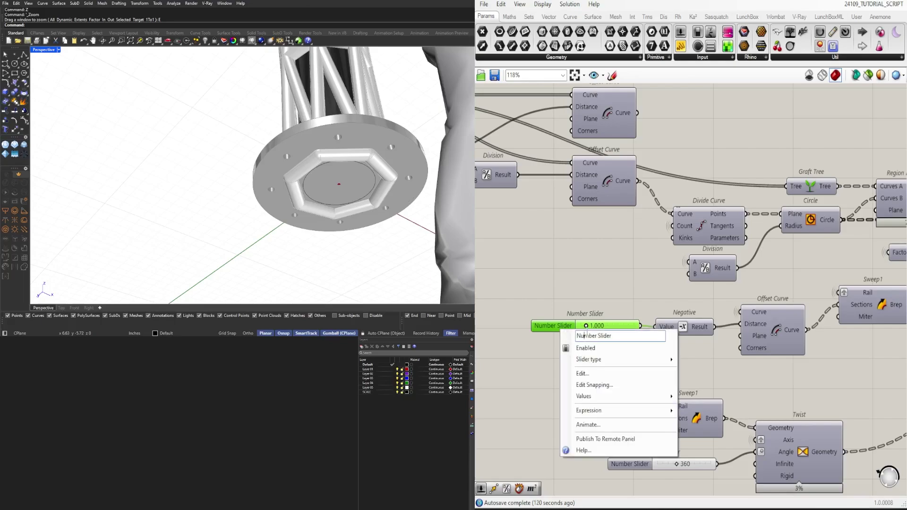
{"action": "type", "text": "COLUMN SIZE"}
{"action": "key", "text": "Return"}
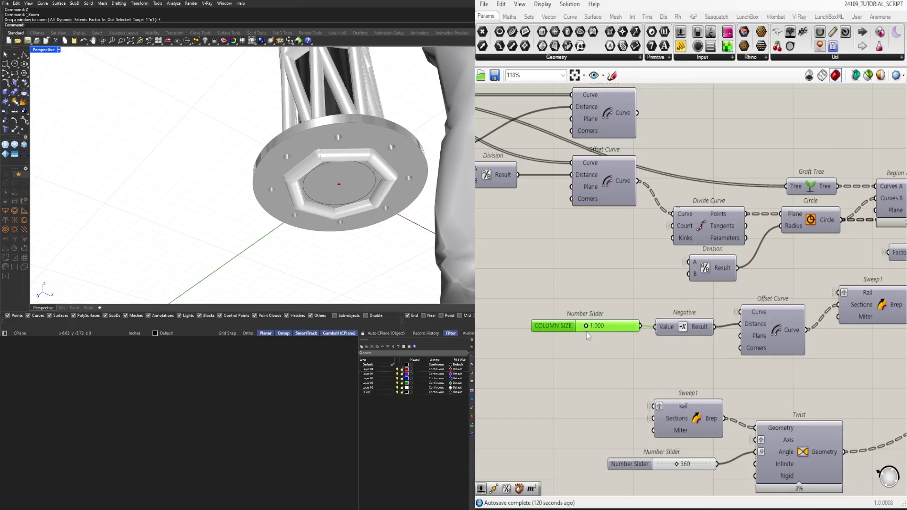
{"action": "scroll", "coordinate": [561, 306], "scroll_direction": "down", "scroll_amount": 2}
{"action": "scroll", "coordinate": [725, 376], "scroll_direction": "up", "scroll_amount": 1}
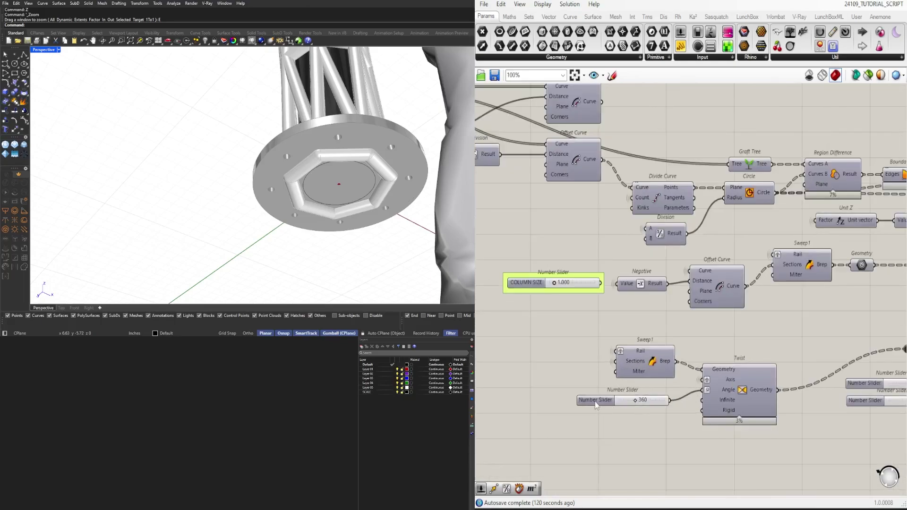
- Rename the slider feeding the Twist's Angle TWIST
{"action": "right_click", "coordinate": [609, 401]}
{"action": "type", "text": "TWIST"}
{"action": "key", "text": "Return"}
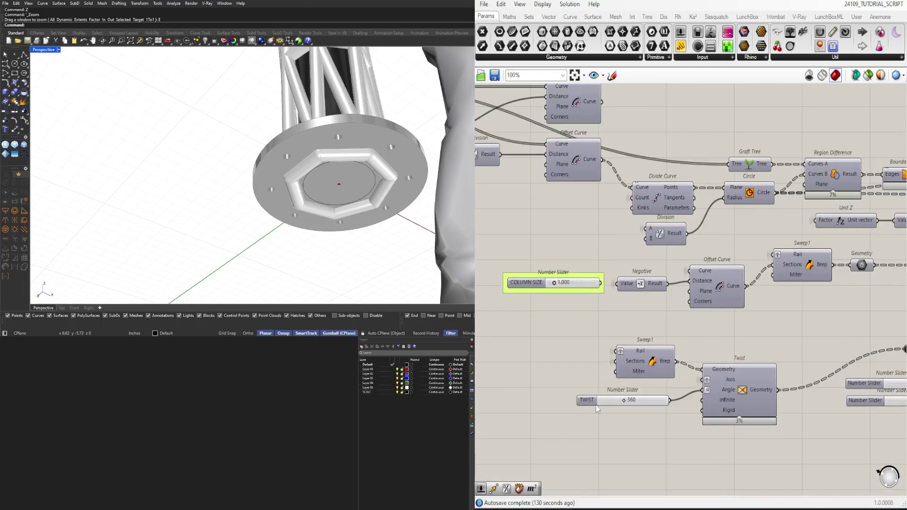
- Group the TWIST slider, set it to 180 and view the whole columns
{"action": "left_click_drag", "start_coordinate": [593, 401], "coordinate": [616, 402]}
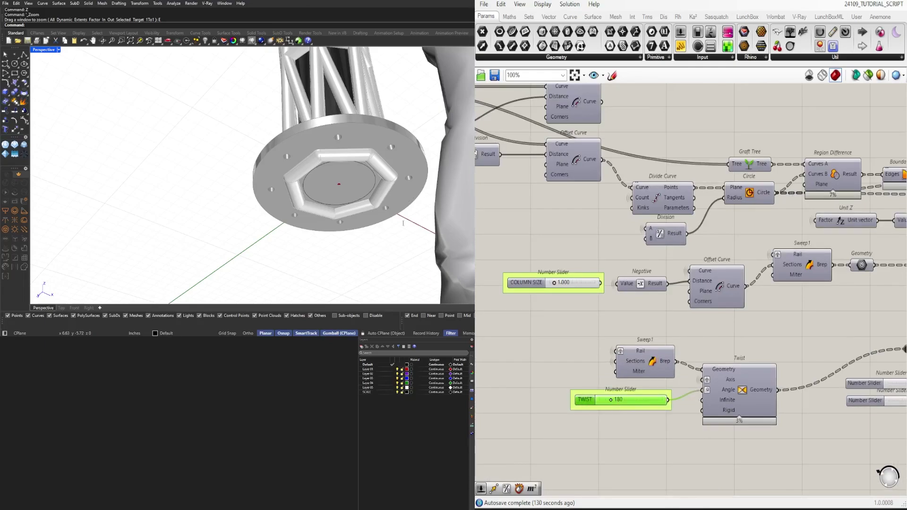
{"action": "scroll", "coordinate": [306, 220], "scroll_direction": "down", "scroll_amount": 10}
{"action": "right_click_drag", "start_coordinate": [341, 85], "coordinate": [341, 136]}
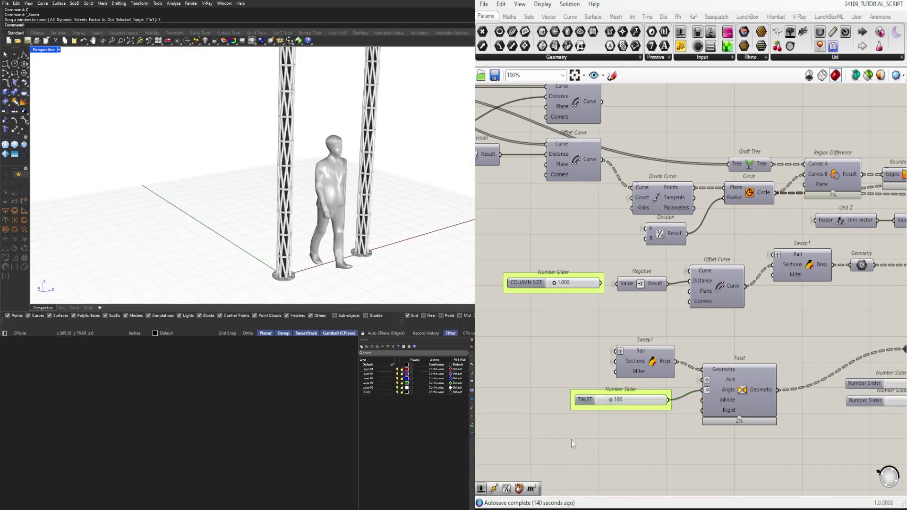
- Set the slider feeding the V Count of Divide Domain² to 4
{"action": "scroll", "coordinate": [570, 439], "scroll_direction": "down", "scroll_amount": 3}
{"action": "scroll", "coordinate": [772, 364], "scroll_direction": "up", "scroll_amount": 4}
{"action": "scroll", "coordinate": [689, 369], "scroll_direction": "up", "scroll_amount": 3}
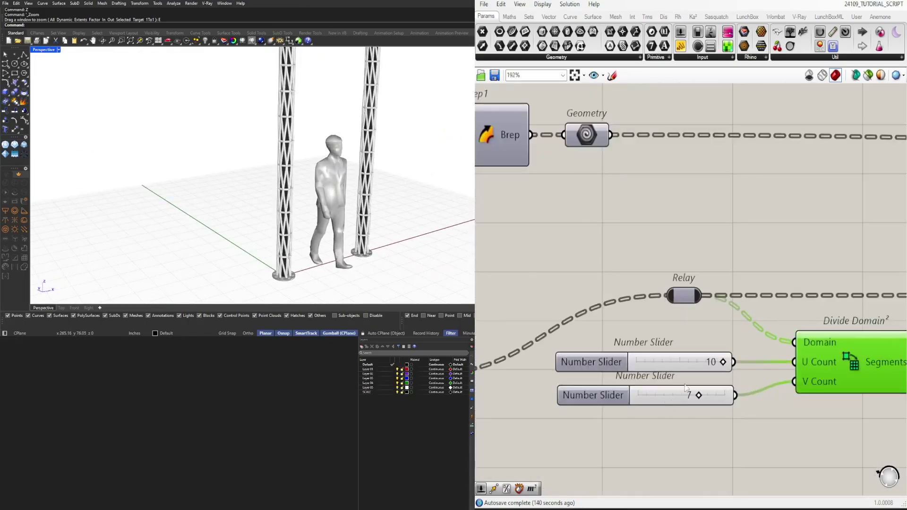
{"action": "double_click", "coordinate": [683, 384]}
{"action": "type", "text": "4"}
{"action": "key", "text": "Return"}
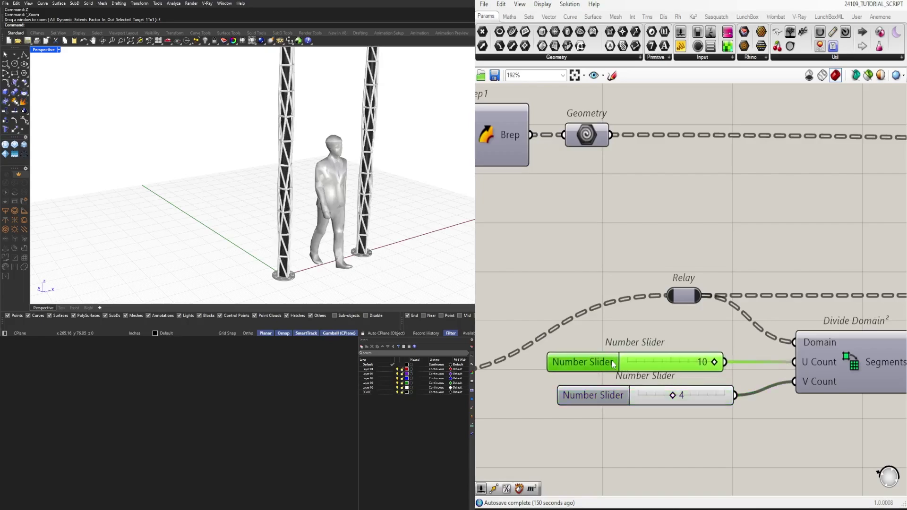
- Rename the Divide Domain² sliders VERTICAL DIV. for the V Count and HORIZONTAL DIV. for the U Count
{"action": "right_click", "coordinate": [623, 392]}
{"action": "type", "text": "VERTICAL DIV."}
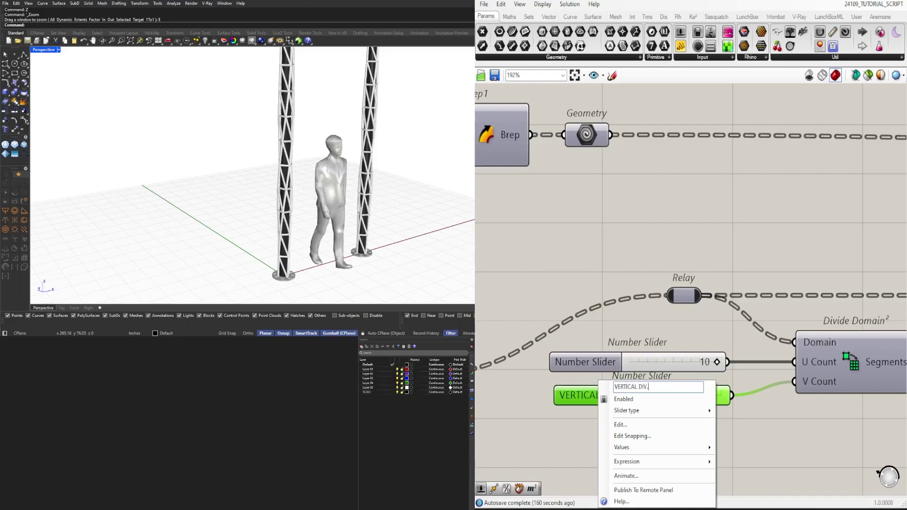
{"action": "key", "text": "Return"}
{"action": "left_click", "coordinate": [631, 362]}
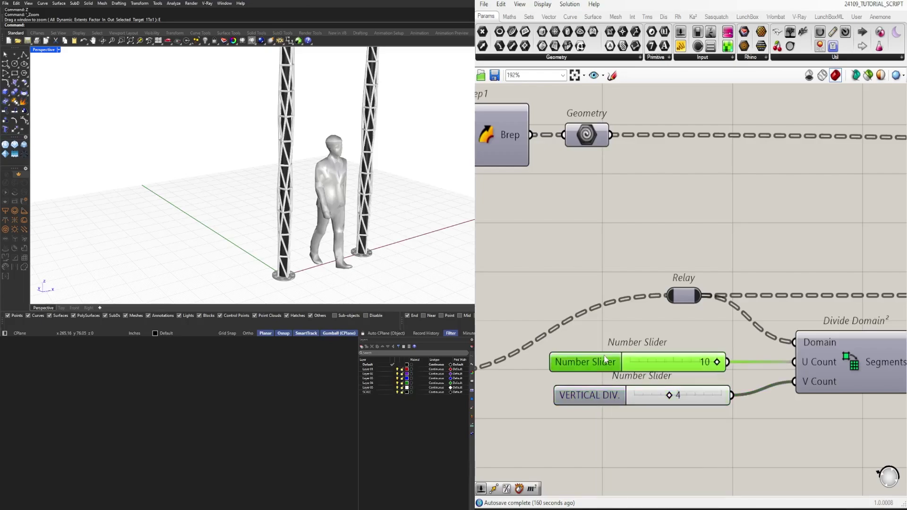
{"action": "right_click", "coordinate": [630, 363]}
{"action": "type", "text": "HORIZON"}
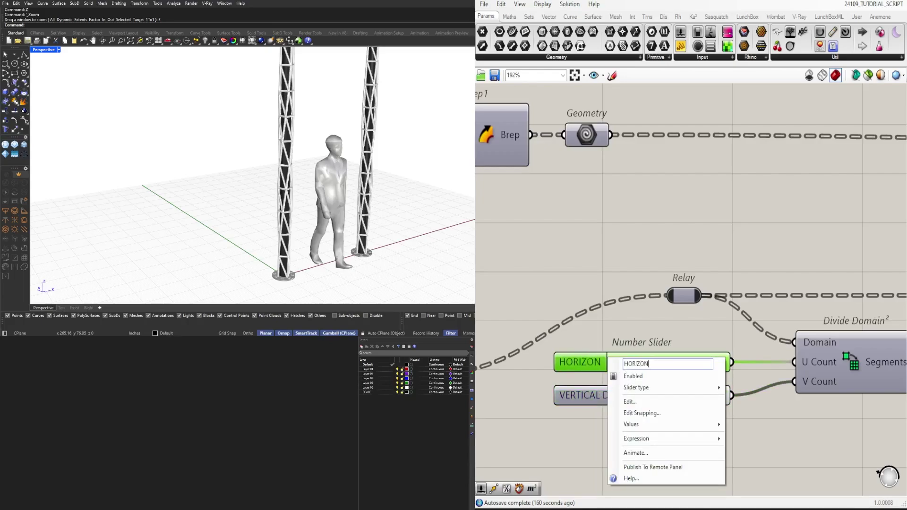
{"action": "type", "text": "TAL DIV."}
{"action": "left_click", "coordinate": [730, 258]}
- Put the HORIZONTAL DIV. and VERTICAL DIV. sliders each in their own group
{"action": "scroll", "coordinate": [731, 259], "scroll_direction": "down", "scroll_amount": 3}
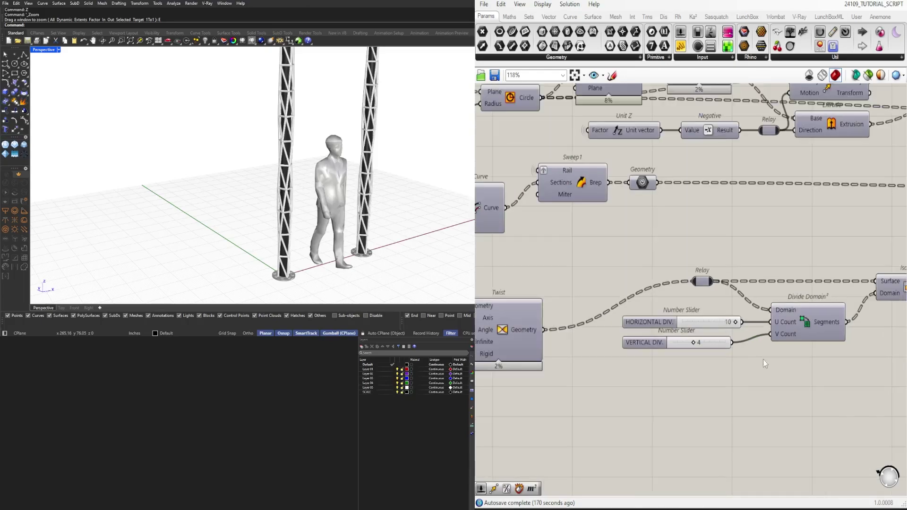
{"action": "scroll", "coordinate": [649, 331], "scroll_direction": "down", "scroll_amount": 2}
{"action": "right_click_drag", "start_coordinate": [648, 330], "coordinate": [586, 385]}
{"action": "scroll", "coordinate": [585, 385], "scroll_direction": "up", "scroll_amount": 4}
{"action": "left_click", "coordinate": [587, 379]}
{"action": "key", "text": "ctrl+g"}
{"action": "left_click_drag", "start_coordinate": [589, 402], "coordinate": [590, 412]}
{"action": "key", "text": "ctrl+g"}
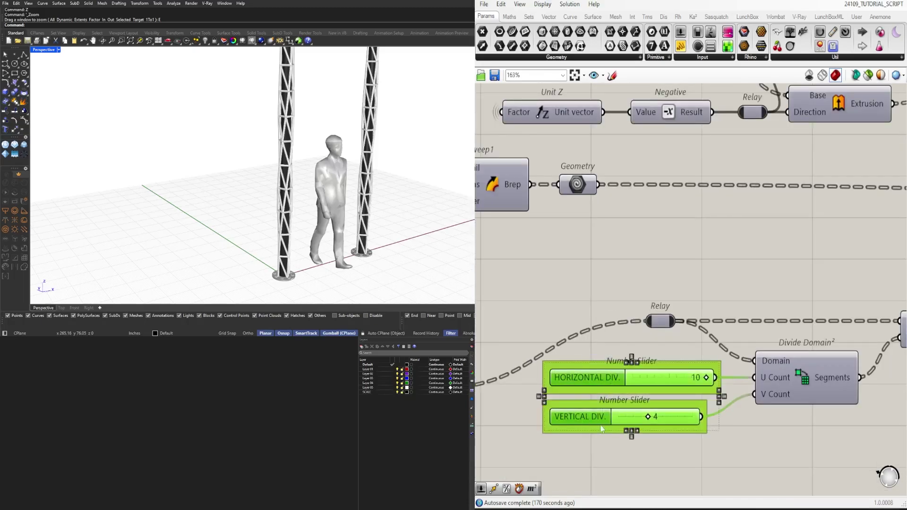
{"action": "left_click", "coordinate": [531, 325]}
- Add a Value List below the List Item's Index slider and reduce its constants to two entries with the values 0 and 1
{"action": "scroll", "coordinate": [532, 326], "scroll_direction": "down", "scroll_amount": 6}
{"action": "right_click_drag", "start_coordinate": [638, 397], "coordinate": [670, 420]}
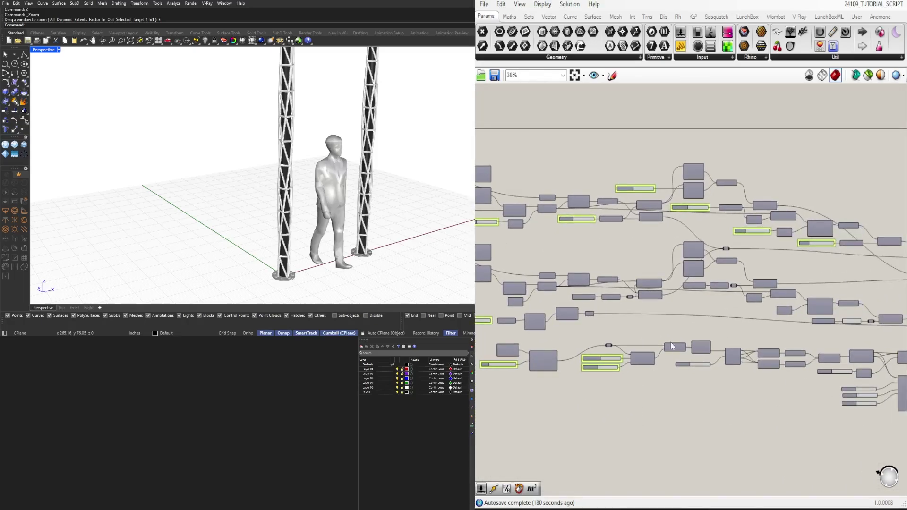
{"action": "scroll", "coordinate": [711, 368], "scroll_direction": "up", "scroll_amount": 4}
{"action": "scroll", "coordinate": [681, 353], "scroll_direction": "up", "scroll_amount": 2}
{"action": "double_click", "coordinate": [653, 398]}
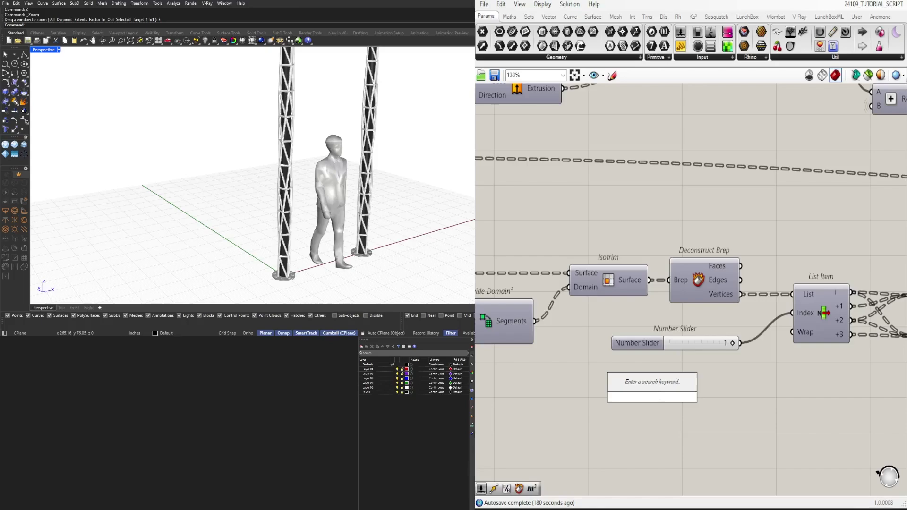
{"action": "type", "text": "LIST"}
{"action": "left_click", "coordinate": [634, 384]}
{"action": "double_click", "coordinate": [661, 395]}
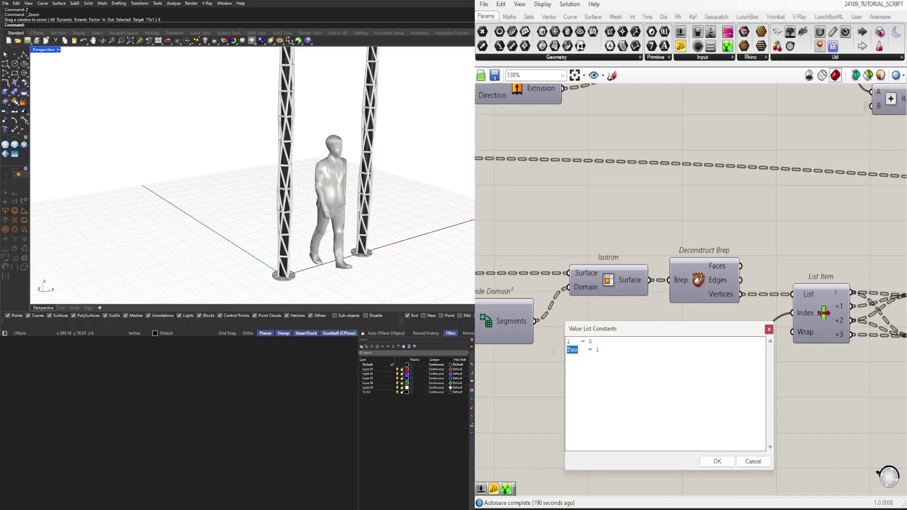
{"action": "left_click", "coordinate": [717, 462]}
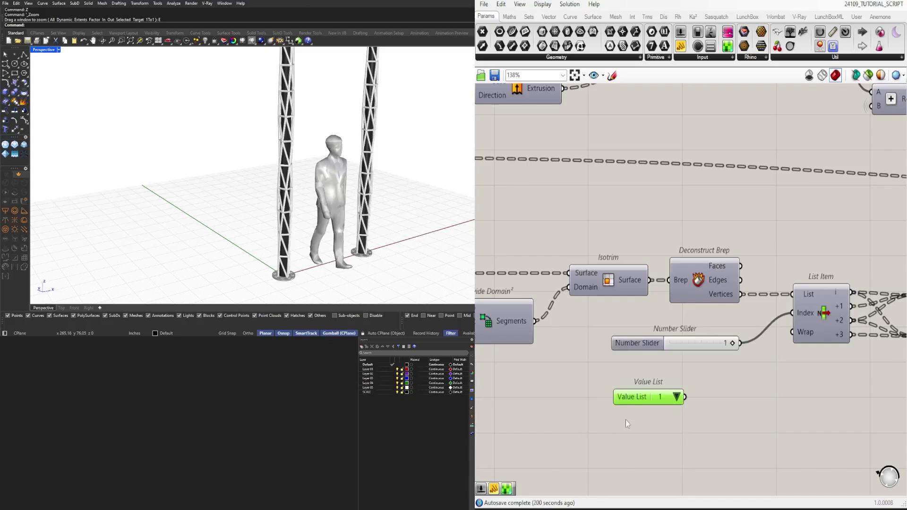
- Rename the new Value List DIRECTION
{"action": "double_click", "coordinate": [628, 424]}
{"action": "right_click", "coordinate": [633, 400]}
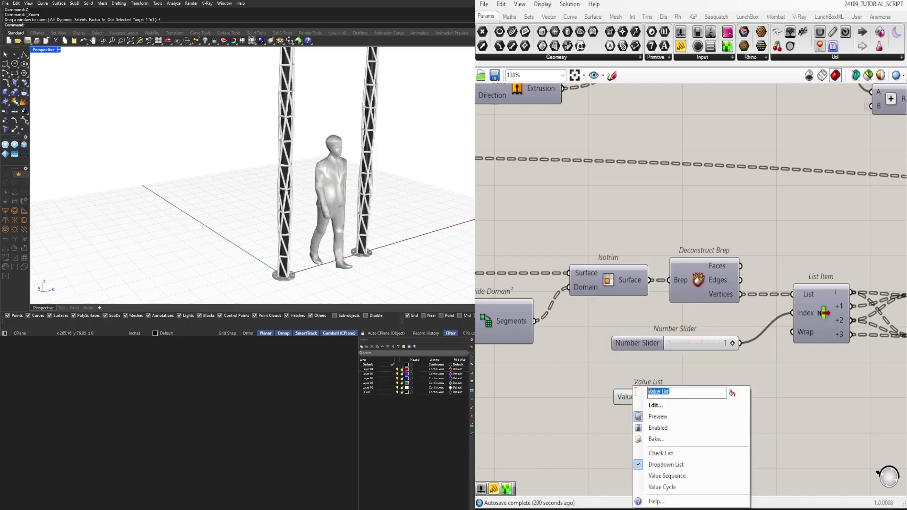
{"action": "type", "text": "DIRECTION"}
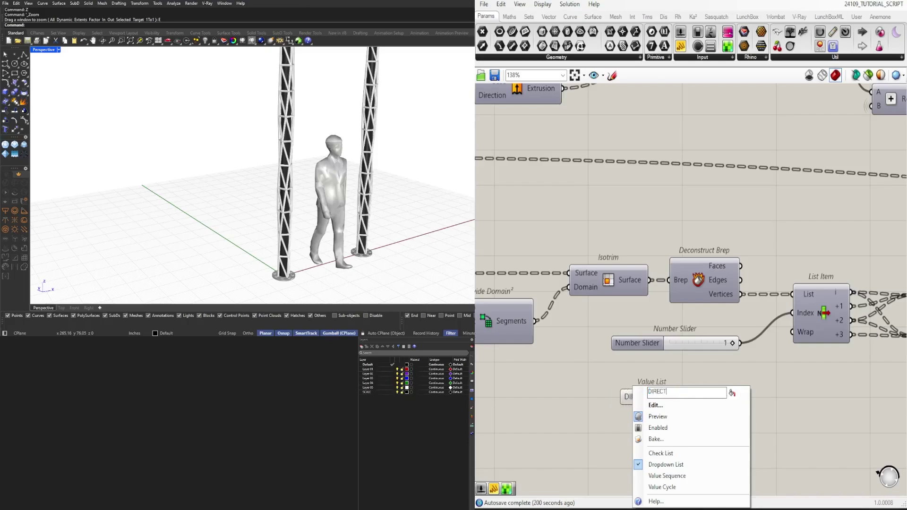
{"action": "key", "text": "Return"}
- Wire the DIRECTION list into the List Item's Index and put it in its own group below the VERTICAL DIV. slider
{"action": "scroll", "coordinate": [737, 399], "scroll_direction": "down", "scroll_amount": 3}
{"action": "left_click", "coordinate": [786, 392]}
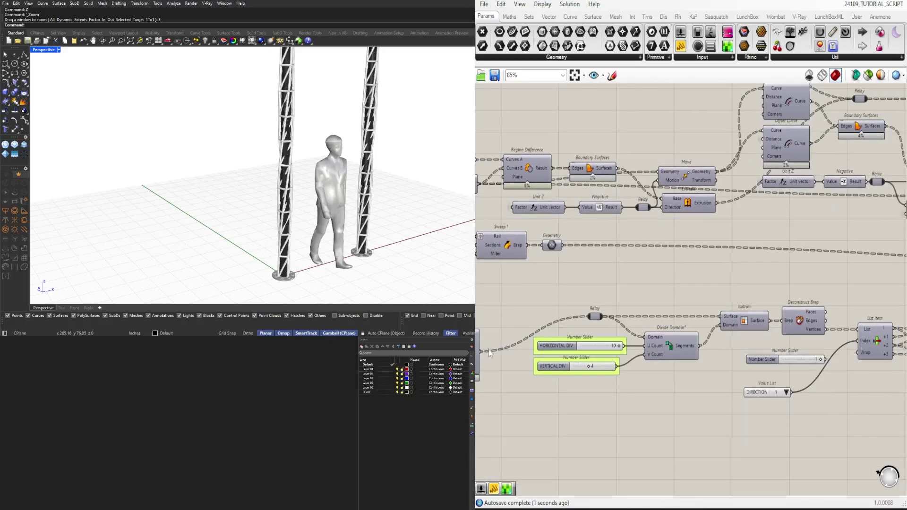
{"action": "left_click_drag", "start_coordinate": [785, 392], "coordinate": [609, 391]}
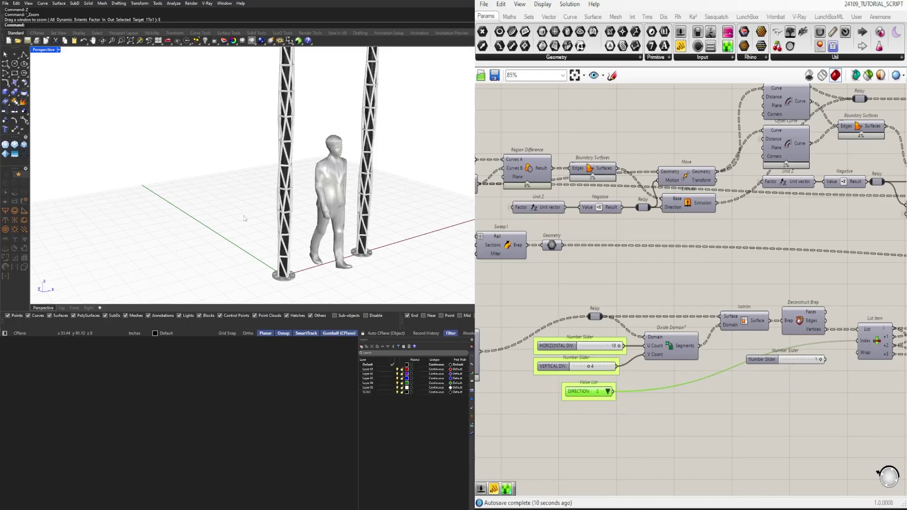
{"action": "right_click_drag", "start_coordinate": [245, 218], "coordinate": [290, 209]}
{"action": "scroll", "coordinate": [290, 209], "scroll_direction": "down", "scroll_amount": 5}
{"action": "right_click_drag", "start_coordinate": [101, 148], "coordinate": [258, 155]}
- Delete the disconnected Number Slider that the DIRECTION list replaces beside the List Item
{"action": "left_click", "coordinate": [820, 389]}
{"action": "right_click_drag", "start_coordinate": [821, 386], "coordinate": [630, 370]}
{"action": "left_click", "coordinate": [619, 343]}
{"action": "key", "text": "Delete"}
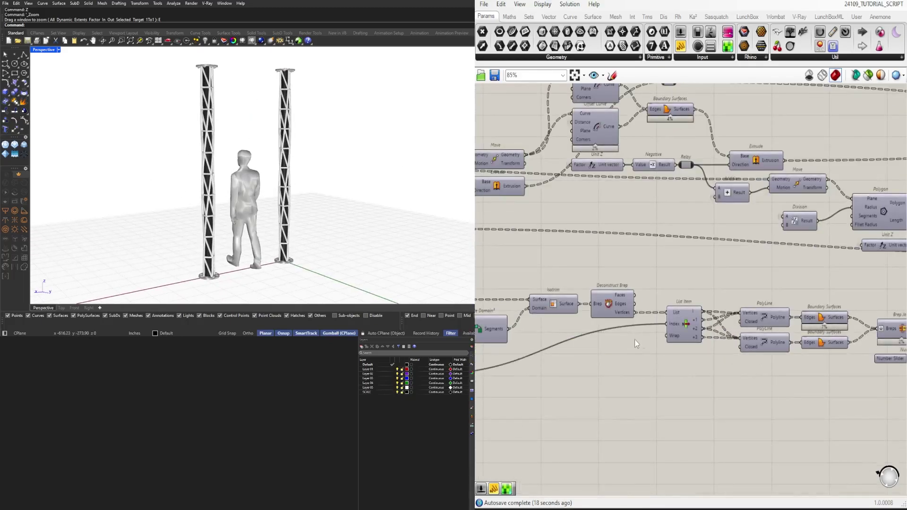
- Change the wire display of the List Item's Index input and move the DIRECTION list next to the List Item
{"action": "right_click", "coordinate": [673, 324]}
{"action": "mouse_move", "coordinate": [747, 332]}
{"action": "left_click", "coordinate": [810, 358]}
{"action": "scroll", "coordinate": [789, 400], "scroll_direction": "down", "scroll_amount": 1}
{"action": "right_click_drag", "start_coordinate": [775, 400], "coordinate": [886, 394]}
{"action": "left_click_drag", "start_coordinate": [559, 374], "coordinate": [745, 338]}
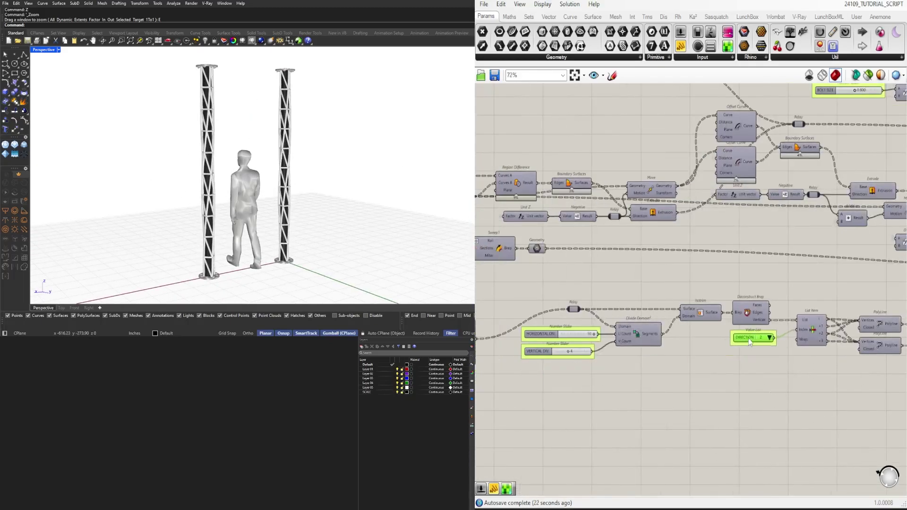
{"action": "left_click", "coordinate": [732, 382]}
- Turn off the preview of the lower Extrude component together with its Negative and Relay
{"action": "scroll", "coordinate": [730, 397], "scroll_direction": "down", "scroll_amount": 4}
{"action": "right_click_drag", "start_coordinate": [729, 399], "coordinate": [522, 376]}
{"action": "scroll", "coordinate": [672, 321], "scroll_direction": "up", "scroll_amount": 5}
{"action": "left_click_drag", "start_coordinate": [769, 294], "coordinate": [714, 251]}
{"action": "middle_click", "coordinate": [739, 220]}
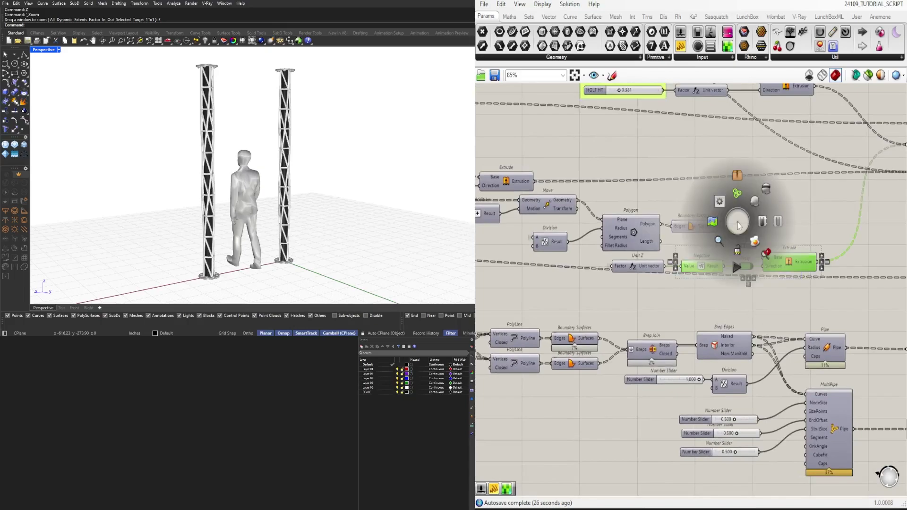
{"action": "left_click", "coordinate": [767, 186]}
{"action": "left_click", "coordinate": [816, 241]}
- Turn off the preview of the Pipe component fed by Brep Edges
{"action": "right_click_drag", "start_coordinate": [840, 360], "coordinate": [834, 304]}
{"action": "scroll", "coordinate": [834, 305], "scroll_direction": "up", "scroll_amount": 3}
{"action": "left_click", "coordinate": [810, 279]}
{"action": "middle_click", "coordinate": [810, 279]}
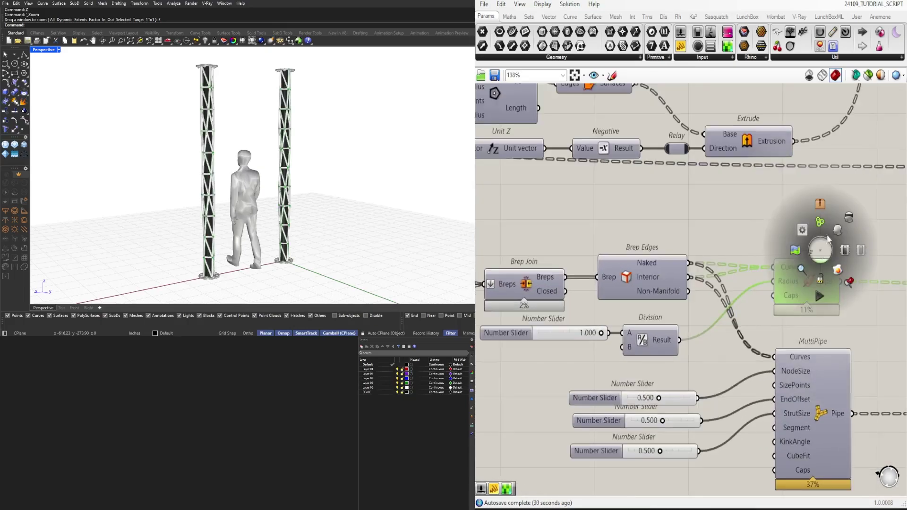
- Rename the slider feeding the Pipe radius Division PIPE and put it in its own group
{"action": "right_click", "coordinate": [543, 332]}
{"action": "type", "text": "Pl"}
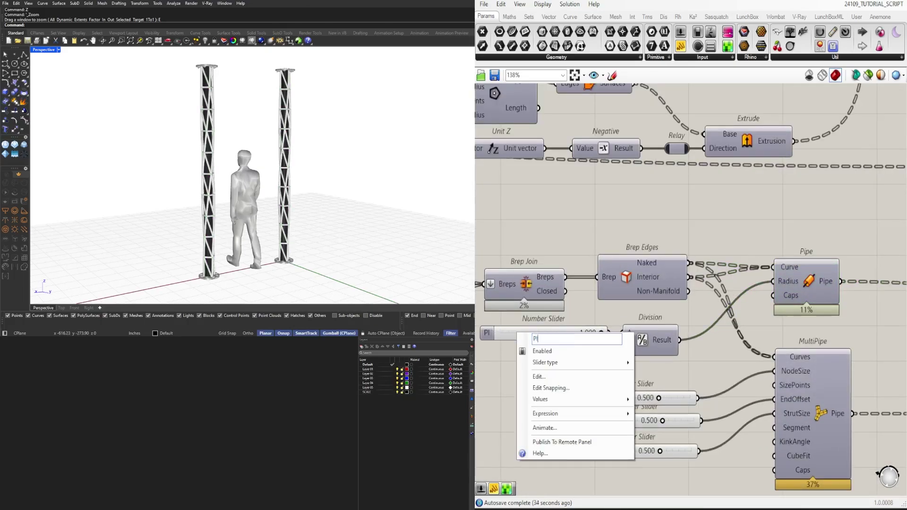
{"action": "left_click", "coordinate": [548, 217]}
{"action": "scroll", "coordinate": [533, 255], "scroll_direction": "down", "scroll_amount": 3}
{"action": "right_click_drag", "start_coordinate": [524, 288], "coordinate": [621, 281]}
{"action": "left_click", "coordinate": [609, 324]}
{"action": "key", "text": "ctrl+g"}
- Rename the slider feeding MultiPipe's NodeSize MULTIPIPE CONNECTION 1 and copy the name
{"action": "scroll", "coordinate": [657, 362], "scroll_direction": "up", "scroll_amount": 2}
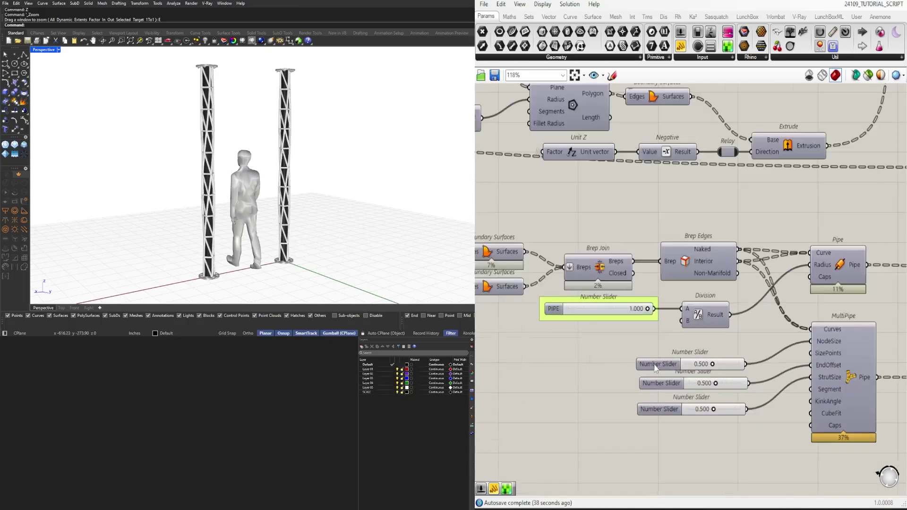
{"action": "right_click", "coordinate": [659, 361]}
{"action": "left_click", "coordinate": [685, 367]}
{"action": "type", "text": "MULTIPIPE"}
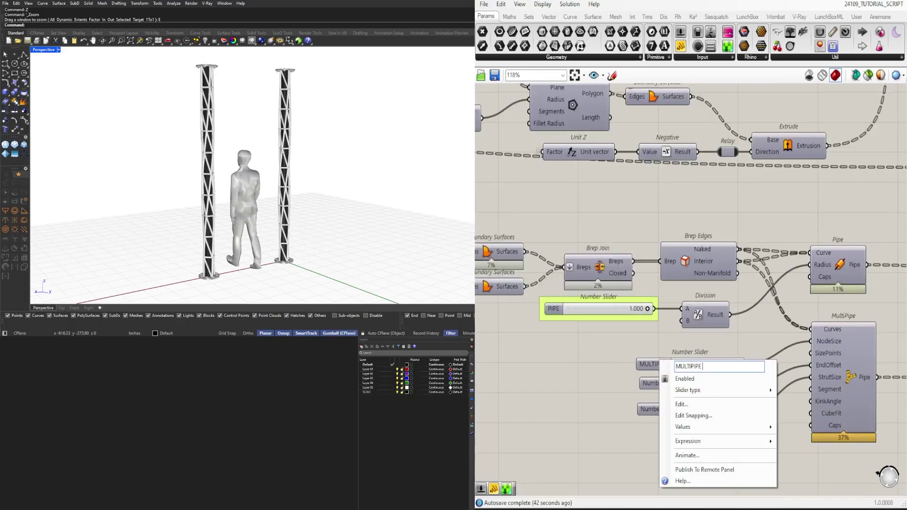
{"action": "type", "text": " CONNECTION 1"}
{"action": "key", "text": "ctrl+a"}
{"action": "key", "text": "ctrl+c"}
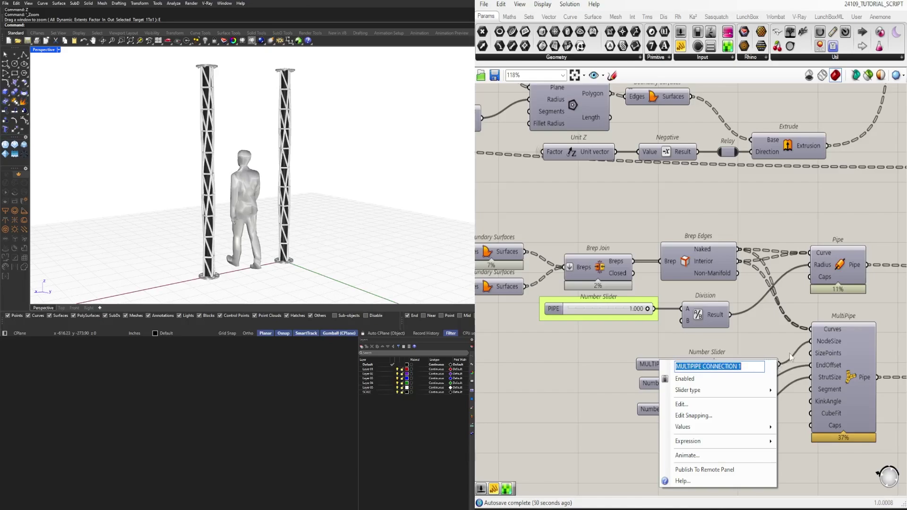
{"action": "left_click", "coordinate": [789, 355]}
- Rename the EndOffset slider MULTIPIPE CONNECTION 2 and the StrutSize slider MULTIPIPE
{"action": "right_click", "coordinate": [665, 384]}
{"action": "left_click", "coordinate": [696, 384]}
{"action": "key", "text": "ctrl+v"}
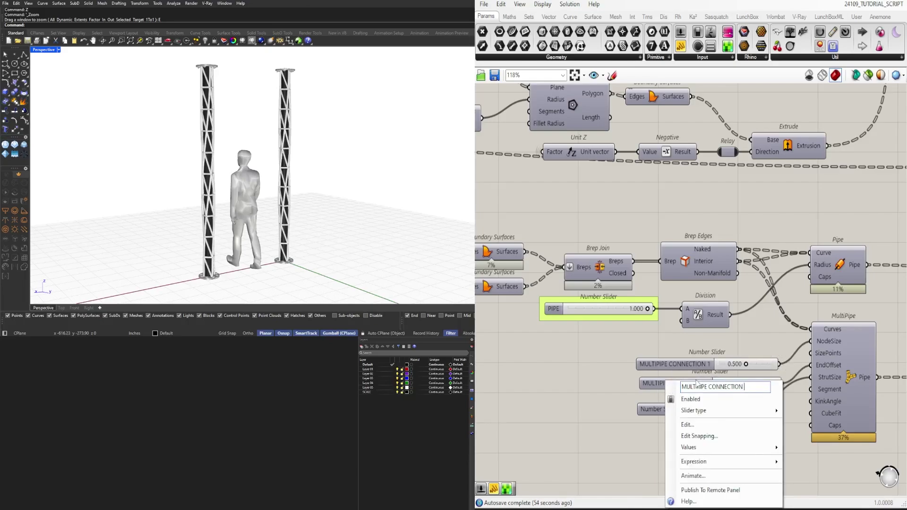
{"action": "key", "text": "Return"}
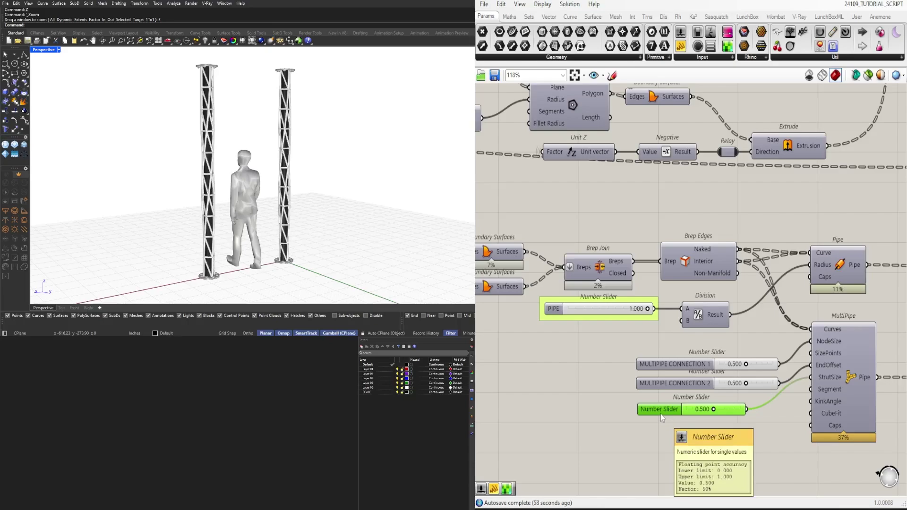
{"action": "right_click", "coordinate": [660, 413]}
{"action": "left_click", "coordinate": [686, 386]}
{"action": "key", "text": "ctrl+v"}
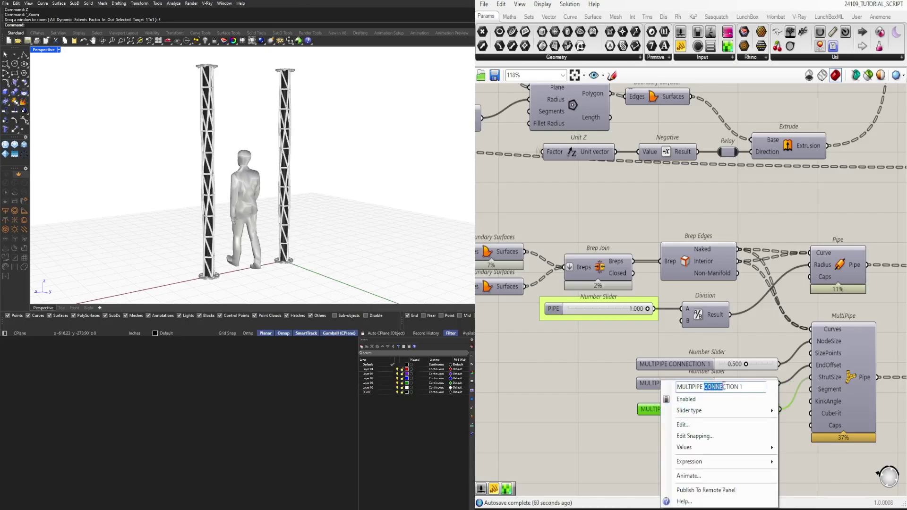
{"action": "key", "text": "Return"}
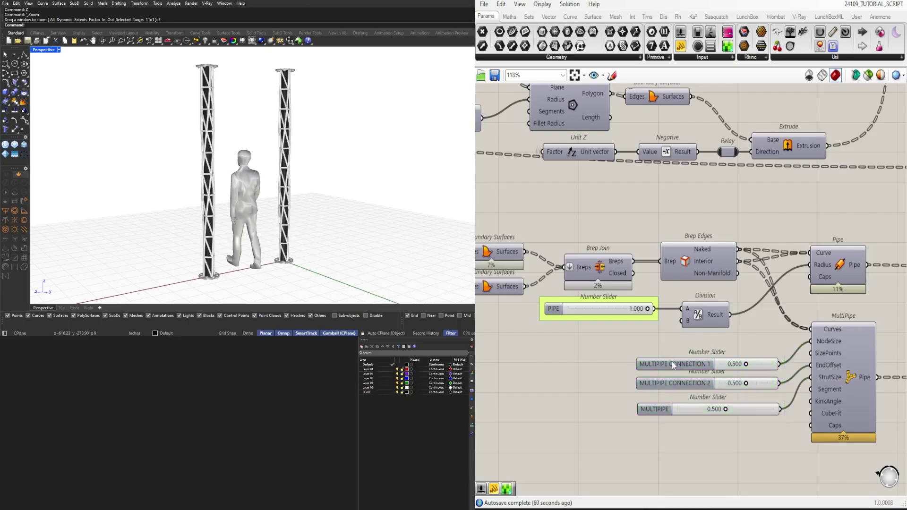
- Put each of the three MultiPipe sliders in its own group
{"action": "left_click", "coordinate": [667, 368]}
{"action": "left_click", "coordinate": [656, 368]}
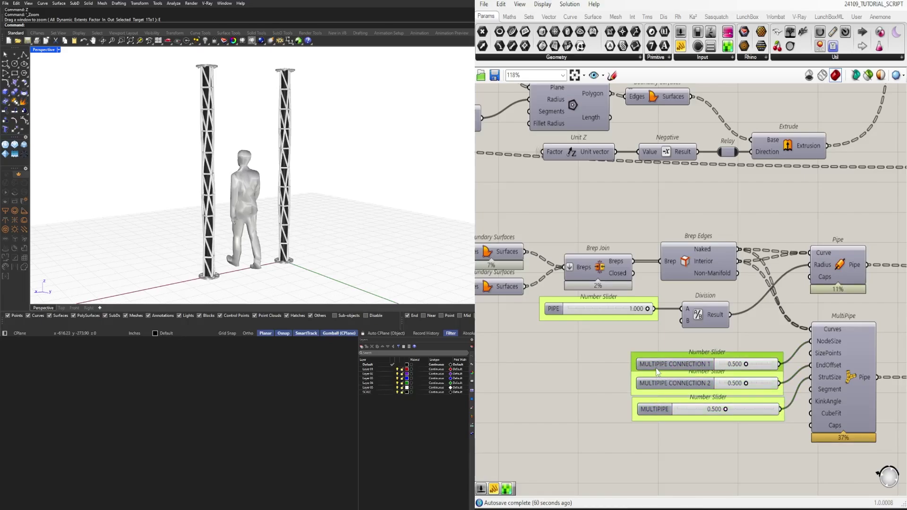
{"action": "left_click", "coordinate": [660, 363]}
{"action": "left_click", "coordinate": [661, 342]}
- Distribute the three MultiPipe sliders evenly in height and move them farther from the MultiPipe component
{"action": "left_click_drag", "start_coordinate": [661, 342], "coordinate": [687, 465]}
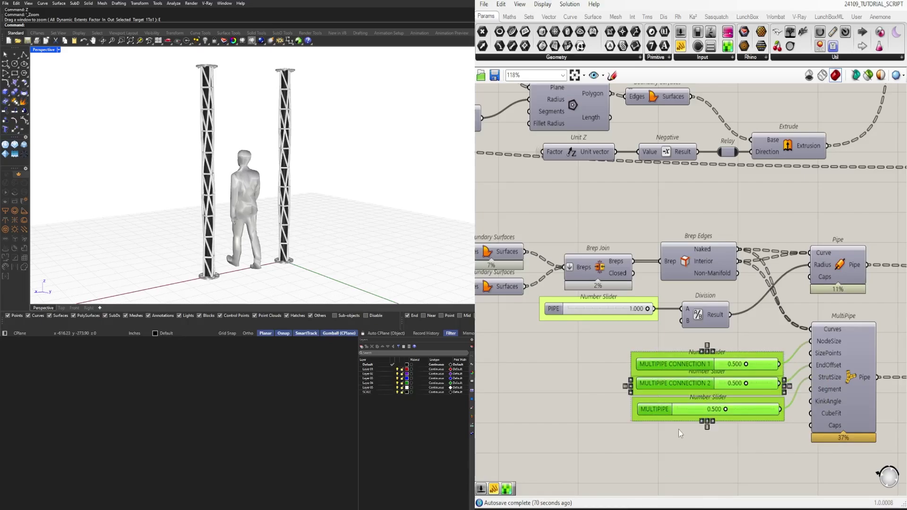
{"action": "left_click", "coordinate": [705, 425]}
{"action": "left_click", "coordinate": [702, 451]}
{"action": "scroll", "coordinate": [701, 463], "scroll_direction": "down", "scroll_amount": 5}
{"action": "right_click_drag", "start_coordinate": [736, 469], "coordinate": [681, 439]}
{"action": "left_click_drag", "start_coordinate": [654, 446], "coordinate": [614, 382]}
{"action": "left_click_drag", "start_coordinate": [626, 386], "coordinate": [613, 386]}
{"action": "left_click", "coordinate": [695, 271]}
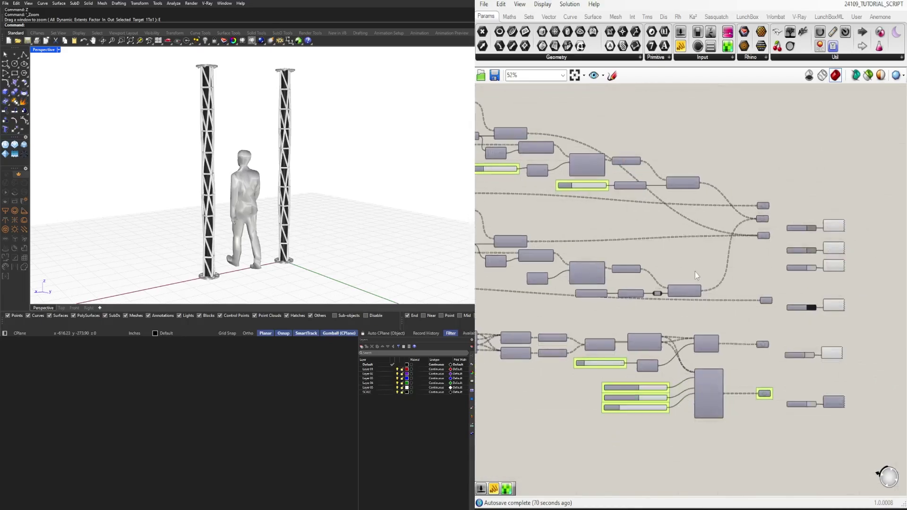
- Align the six output Geometry parameters in one column and line up the Colour Swatch and Custom Preview pairs with them
{"action": "right_click_drag", "start_coordinate": [747, 191], "coordinate": [734, 197]}
{"action": "left_click_drag", "start_coordinate": [733, 196], "coordinate": [746, 424]}
{"action": "left_click_drag", "start_coordinate": [888, 452], "coordinate": [777, 212]}
{"action": "left_click_drag", "start_coordinate": [822, 236], "coordinate": [822, 217]}
{"action": "left_click", "coordinate": [848, 435]}
{"action": "scroll", "coordinate": [808, 296], "scroll_direction": "up", "scroll_amount": 3}
{"action": "left_click_drag", "start_coordinate": [853, 444], "coordinate": [829, 319]}
{"action": "left_click", "coordinate": [876, 314]}
{"action": "scroll", "coordinate": [878, 326], "scroll_direction": "down", "scroll_amount": 8}
{"action": "scroll", "coordinate": [867, 326], "scroll_direction": "up", "scroll_amount": 10}
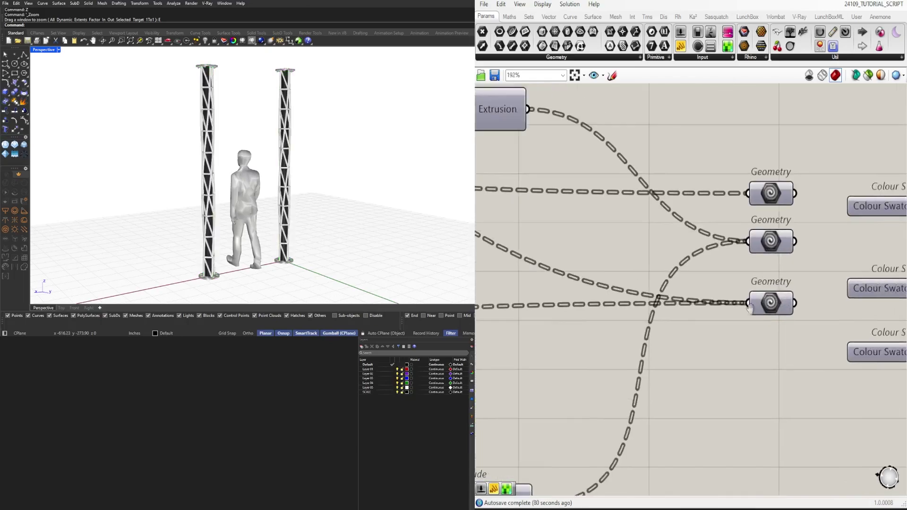
- Set the wire display of the upper three output Geometry parameters to Hidden
{"action": "right_click", "coordinate": [686, 302]}
{"action": "mouse_move", "coordinate": [709, 349]}
{"action": "left_click", "coordinate": [832, 378]}
{"action": "right_click", "coordinate": [687, 222]}
{"action": "mouse_move", "coordinate": [779, 273]}
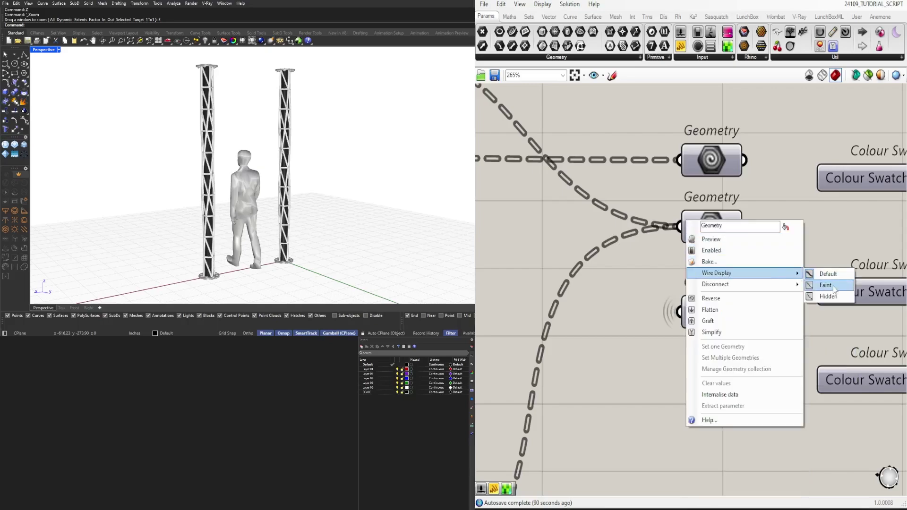
{"action": "left_click", "coordinate": [831, 298]}
{"action": "right_click", "coordinate": [691, 155]}
{"action": "mouse_move", "coordinate": [780, 213]}
{"action": "left_click", "coordinate": [831, 232]}
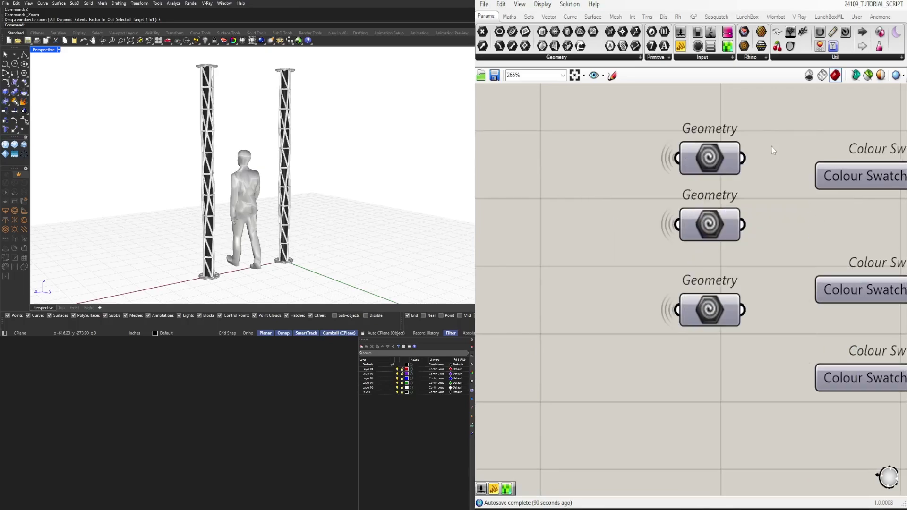
{"action": "left_click", "coordinate": [724, 228]}
- Set the wire display of the lower three output Geometry parameters, including the MultiPipe one, to Hidden
{"action": "scroll", "coordinate": [706, 262], "scroll_direction": "down", "scroll_amount": 6}
{"action": "scroll", "coordinate": [807, 329], "scroll_direction": "up", "scroll_amount": 2}
{"action": "scroll", "coordinate": [806, 330], "scroll_direction": "up", "scroll_amount": 2}
{"action": "right_click", "coordinate": [779, 278]}
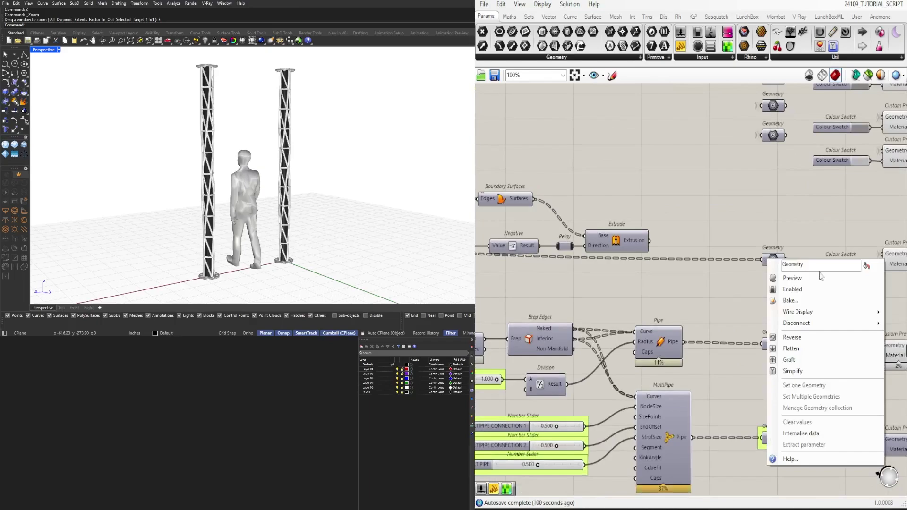
{"action": "left_click", "coordinate": [897, 335]}
{"action": "right_click", "coordinate": [765, 343]}
{"action": "mouse_move", "coordinate": [796, 354]}
{"action": "left_click", "coordinate": [894, 377]}
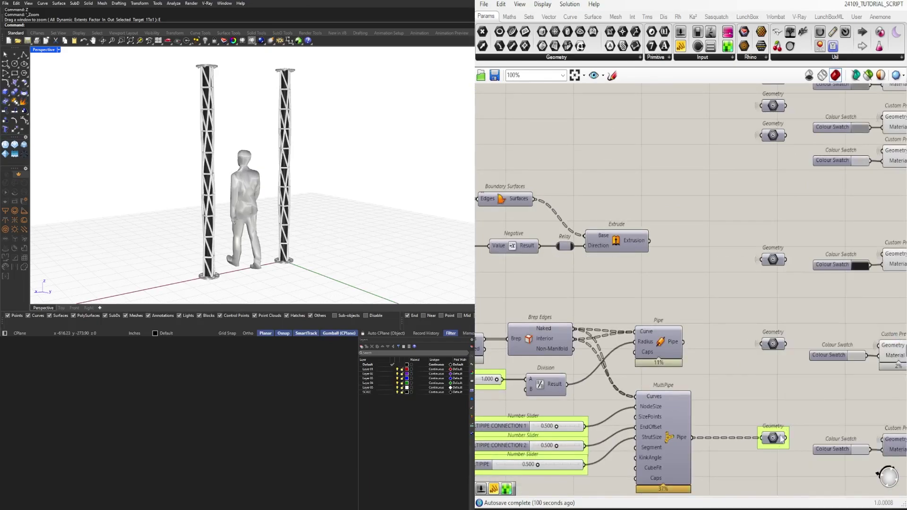
{"action": "right_click", "coordinate": [765, 437]}
{"action": "left_click", "coordinate": [898, 378]}
- Put each remaining ungrouped output Geometry parameter in its own group
{"action": "scroll", "coordinate": [780, 380], "scroll_direction": "down", "scroll_amount": 3}
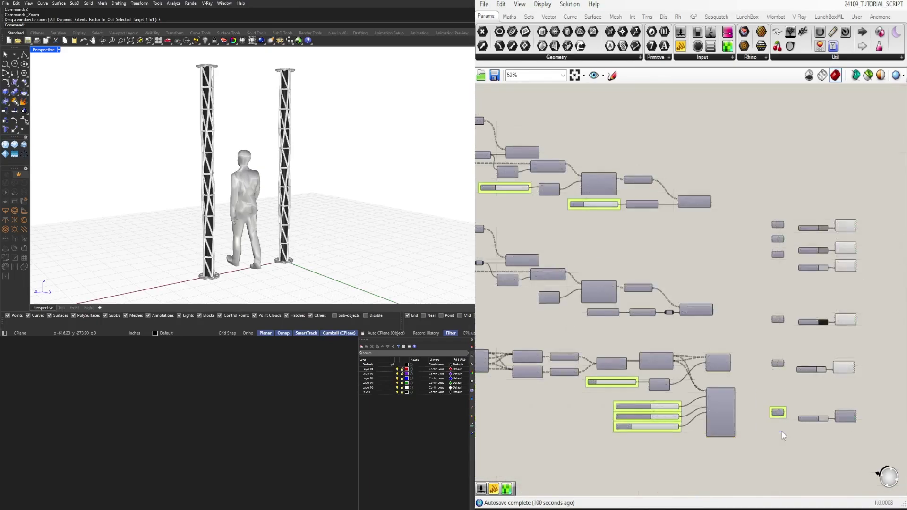
{"action": "left_click_drag", "start_coordinate": [788, 427], "coordinate": [788, 428]}
{"action": "left_click_drag", "start_coordinate": [793, 376], "coordinate": [754, 348]}
{"action": "key", "text": "ctrl+g"}
{"action": "left_click_drag", "start_coordinate": [786, 334], "coordinate": [748, 292]}
{"action": "left_click_drag", "start_coordinate": [789, 264], "coordinate": [762, 250]}
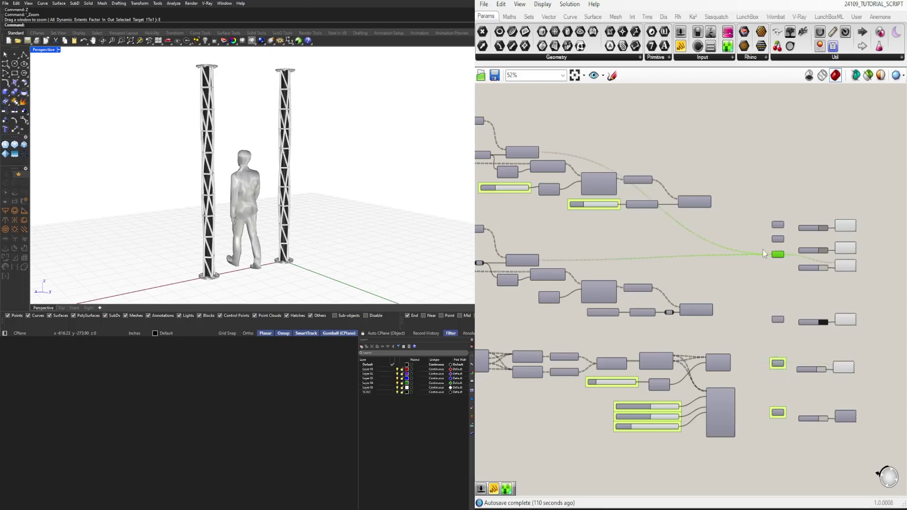
{"action": "scroll", "coordinate": [741, 232], "scroll_direction": "up", "scroll_amount": 4}
- Turn off the preview of all components between the initial inputs and the output Geometry parameters
{"action": "scroll", "coordinate": [685, 248], "scroll_direction": "down", "scroll_amount": 9}
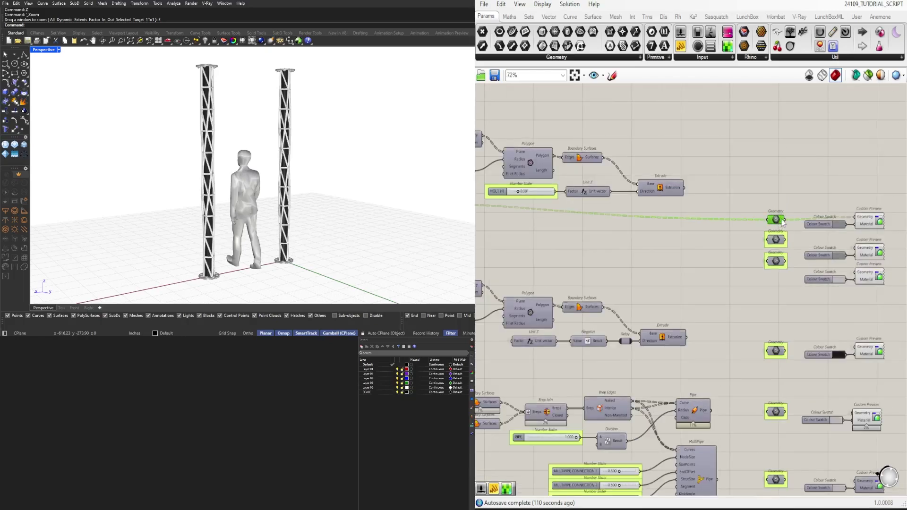
{"action": "left_click_drag", "start_coordinate": [806, 326], "coordinate": [571, 188]}
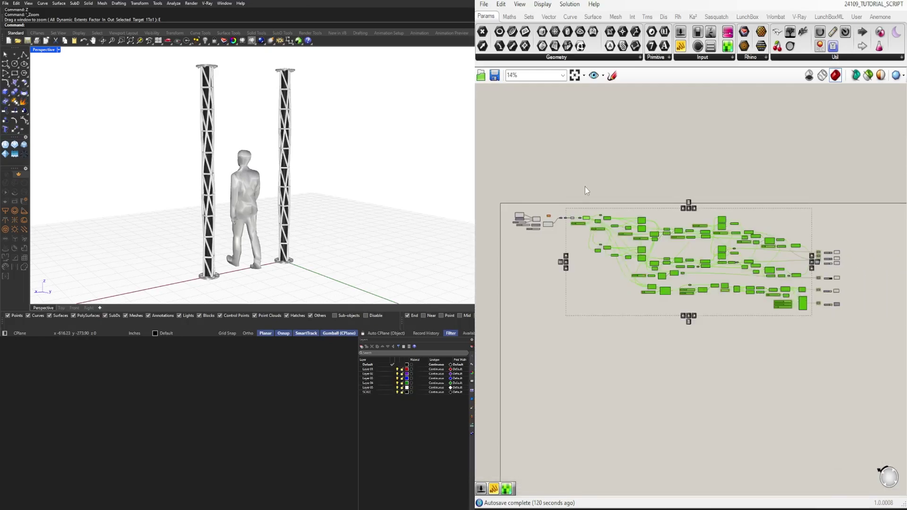
{"action": "left_click", "coordinate": [667, 158]}
{"action": "scroll", "coordinate": [598, 107], "scroll_direction": "up", "scroll_amount": 1}
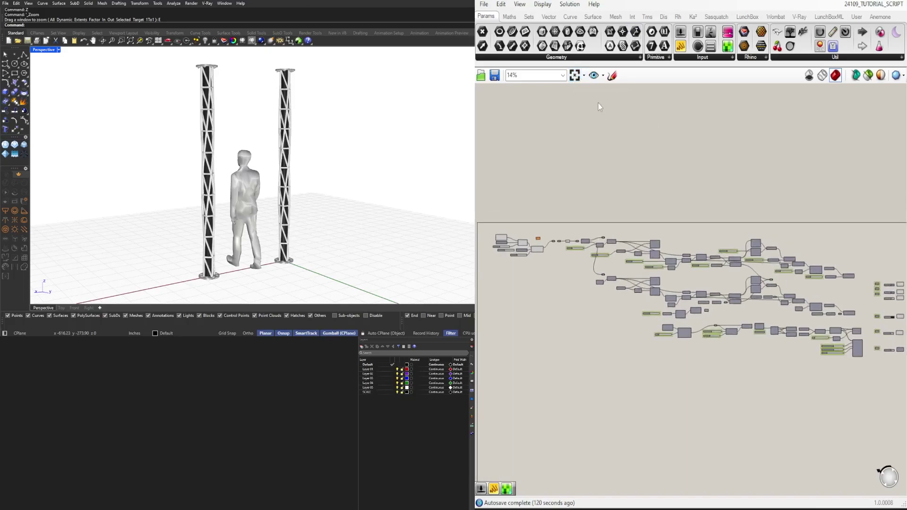